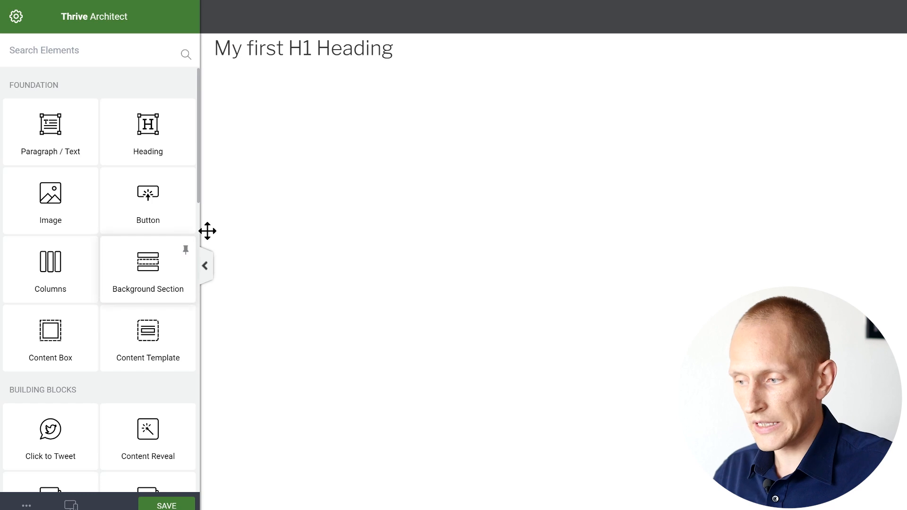
- Duplicate the "My first H1 Heading" element twice so the page has three headings
{"action": "left_click", "coordinate": [757, 58]}
{"action": "left_click", "coordinate": [876, 40]}
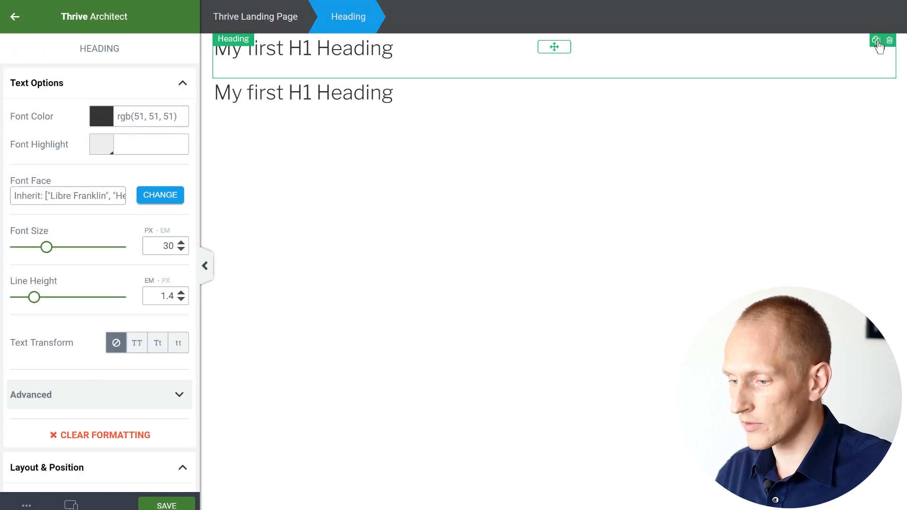
{"action": "left_click", "coordinate": [876, 41]}
- Add a paragraph text element below the third heading, keeping its placeholder text
{"action": "left_click", "coordinate": [11, 19]}
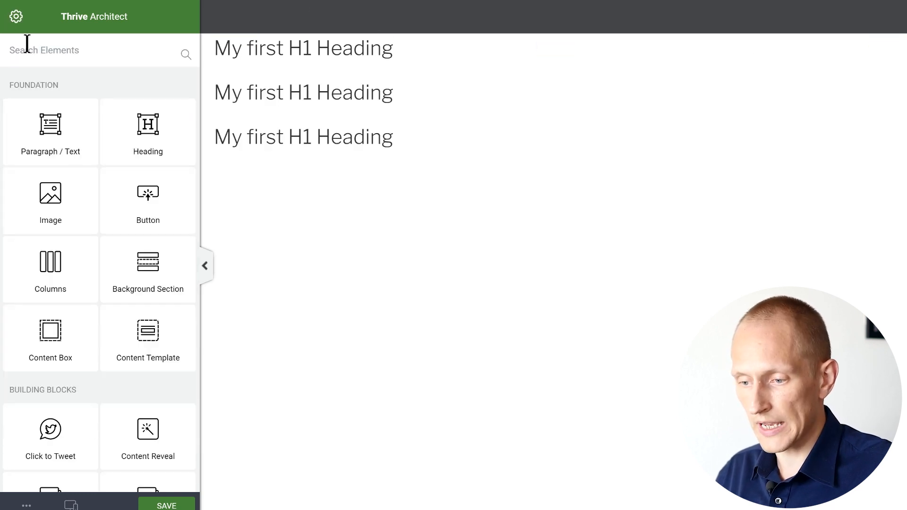
{"action": "left_click_drag", "start_coordinate": [45, 138], "coordinate": [284, 252]}
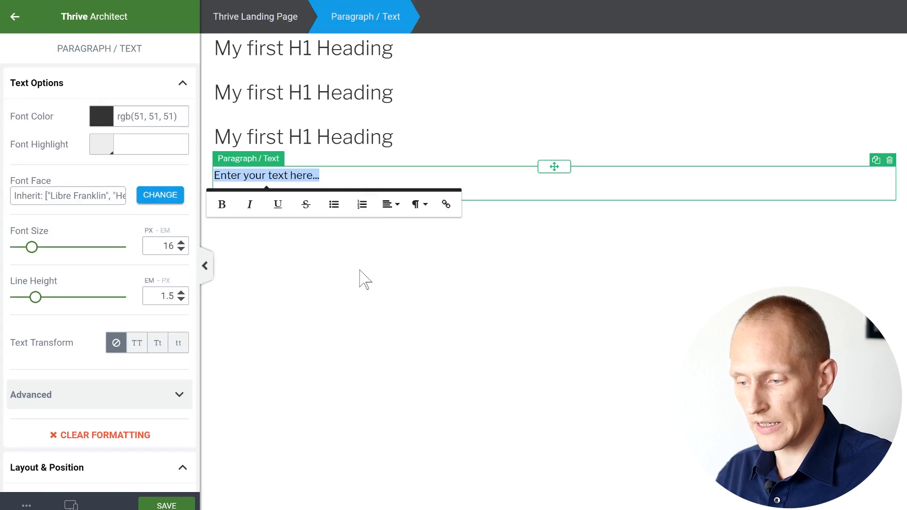
{"action": "left_click", "coordinate": [373, 277]}
- Format the second heading as Heading 2 and the third heading as Heading 3
{"action": "left_click", "coordinate": [324, 94]}
{"action": "left_click", "coordinate": [363, 124]}
{"action": "left_click", "coordinate": [364, 196]}
{"action": "left_click", "coordinate": [400, 133]}
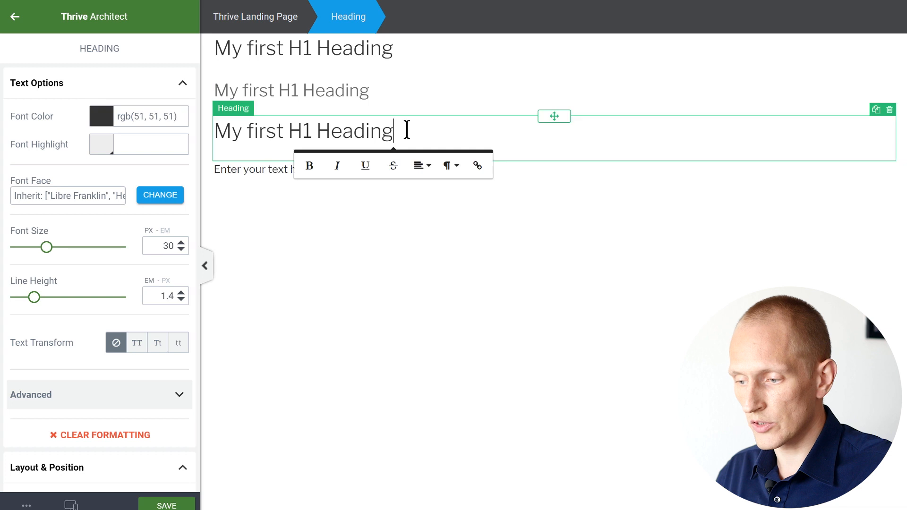
{"action": "left_click", "coordinate": [447, 165]}
{"action": "left_click", "coordinate": [492, 269]}
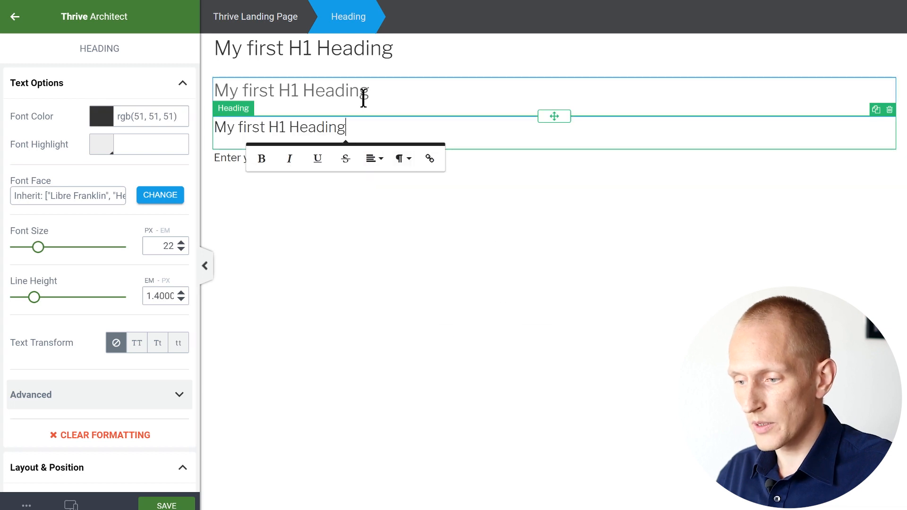
- Change the second heading's text to "My first H2 Heading" and the third's to "My first H3 Heading"
{"action": "left_click", "coordinate": [300, 90]}
{"action": "key", "text": "BackSpace"}
{"action": "type", "text": "2"}
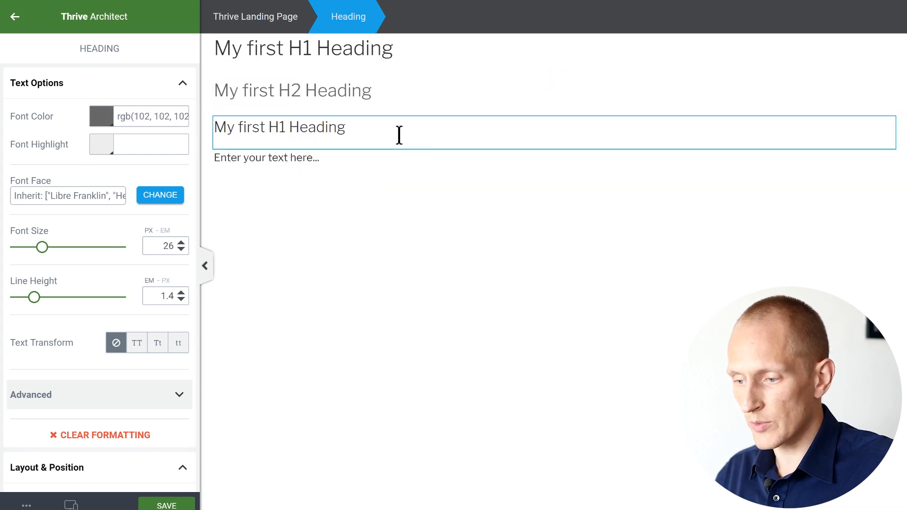
{"action": "left_click", "coordinate": [435, 125]}
{"action": "left_click", "coordinate": [283, 126]}
{"action": "key", "text": "BackSpace"}
{"action": "type", "text": "3"}
{"action": "left_click", "coordinate": [338, 233]}
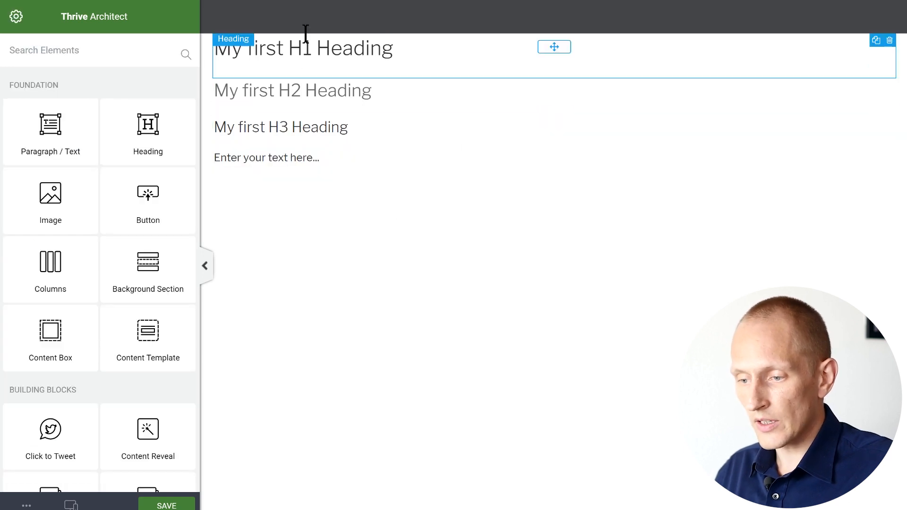
- Add a background section below the paragraph text
{"action": "left_click_drag", "start_coordinate": [138, 274], "coordinate": [384, 203]}
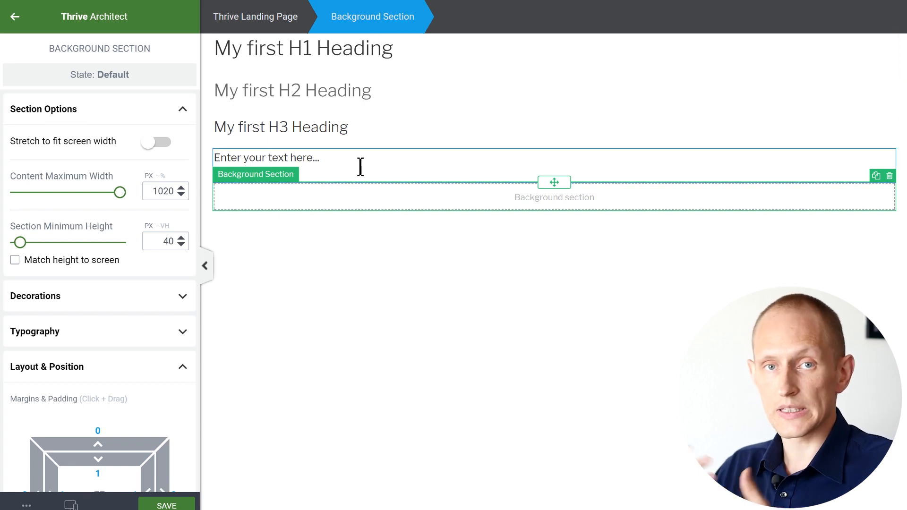
{"action": "left_click", "coordinate": [562, 248]}
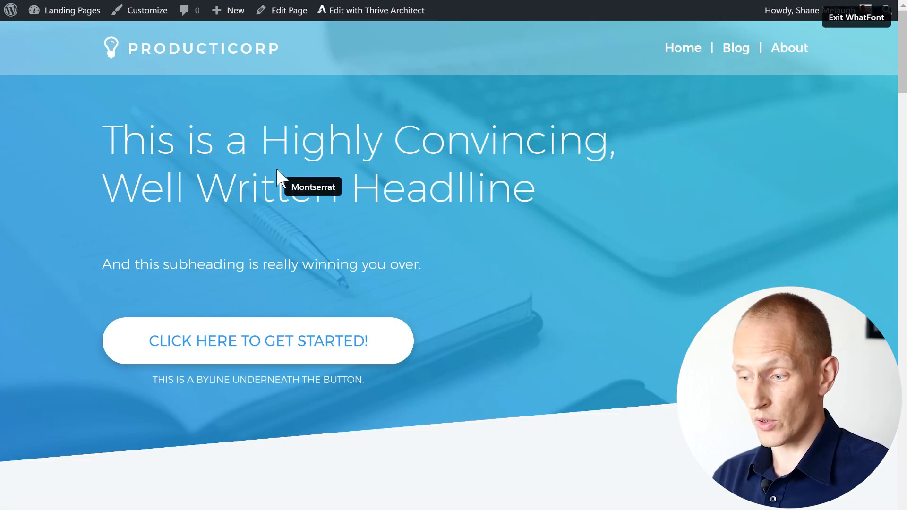
- On the Producticorp example page, inspect the font details of the logo text and the main headline with WhatFont
{"action": "left_click", "coordinate": [230, 51]}
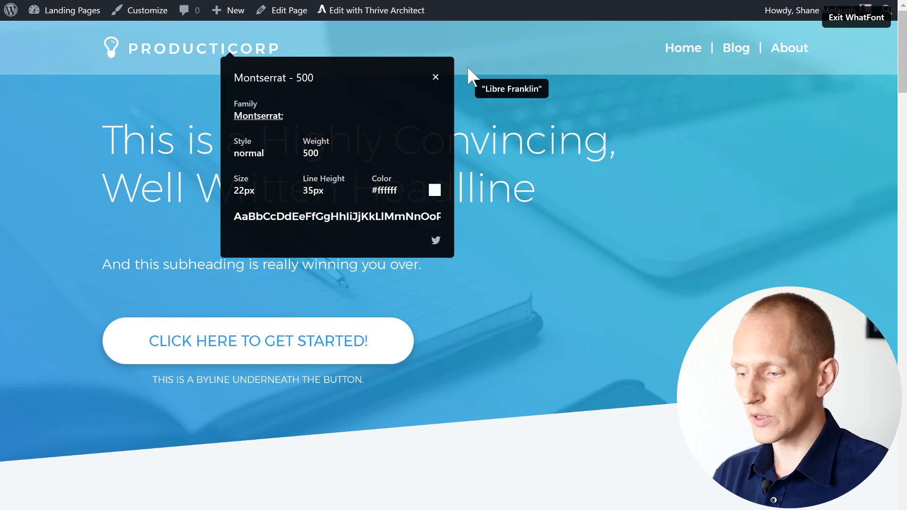
{"action": "left_click", "coordinate": [436, 77]}
{"action": "left_click", "coordinate": [207, 160]}
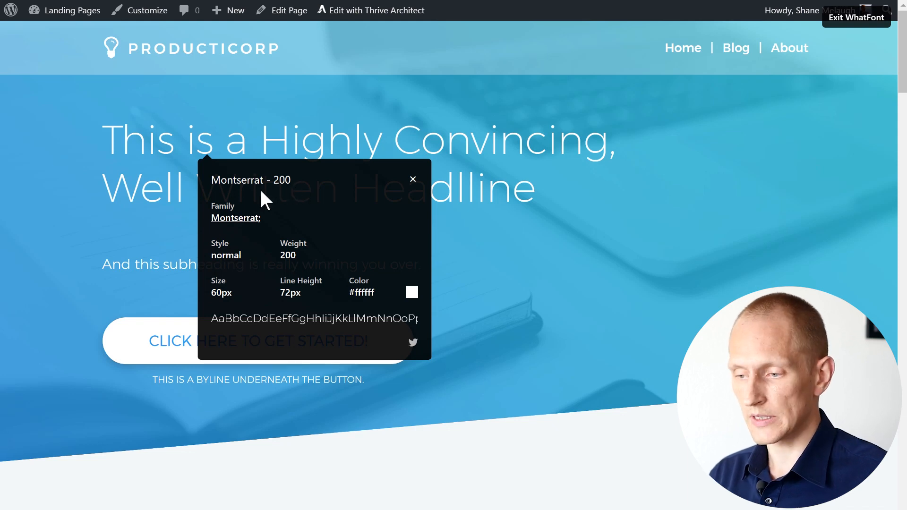
{"action": "left_click", "coordinate": [233, 51]}
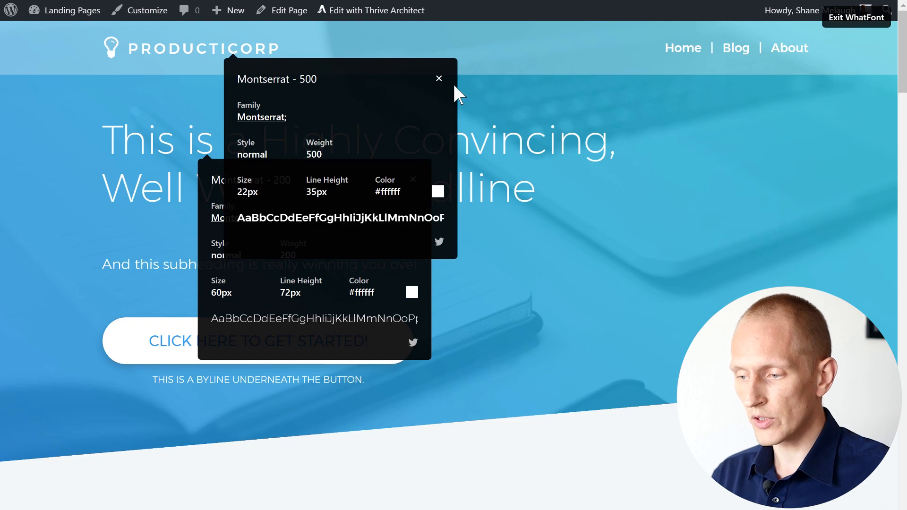
{"action": "left_click", "coordinate": [439, 79]}
- Inspect the font details of the middle benefit card's subheading and look over the call to action section
{"action": "scroll", "coordinate": [508, 140], "scroll_direction": "down", "scroll_amount": 10}
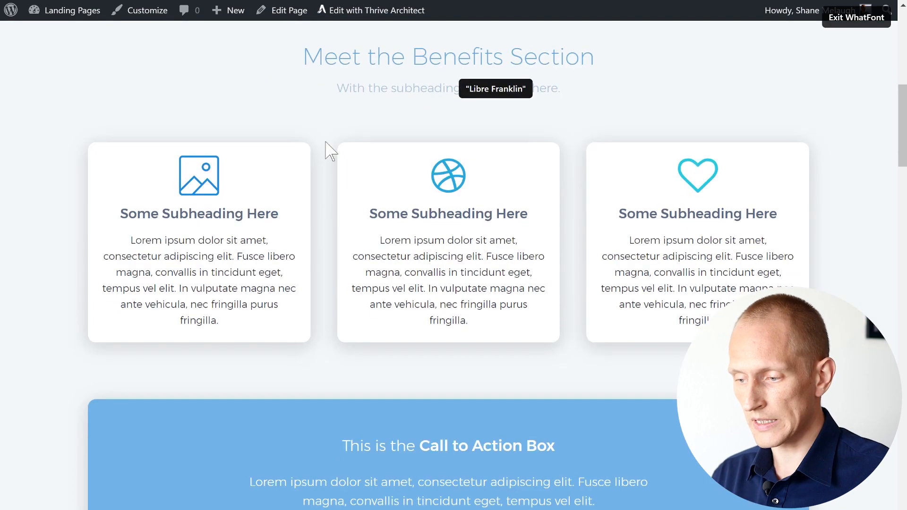
{"action": "left_click", "coordinate": [426, 218]}
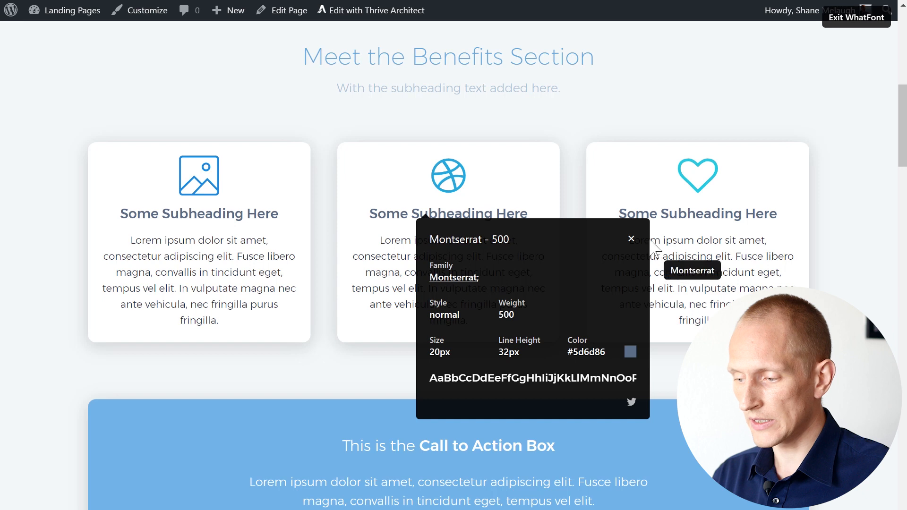
{"action": "left_click", "coordinate": [628, 238]}
{"action": "scroll", "coordinate": [546, 232], "scroll_direction": "down", "scroll_amount": 7}
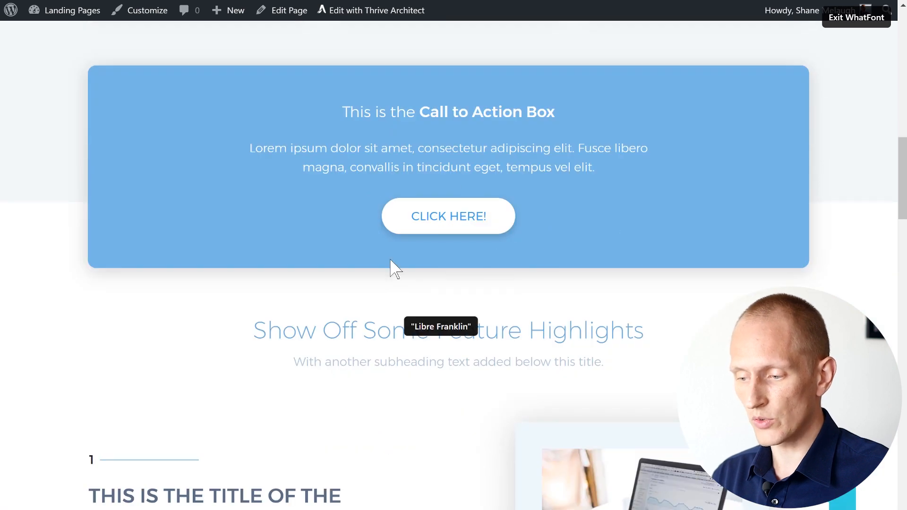
{"action": "scroll", "coordinate": [397, 243], "scroll_direction": "up", "scroll_amount": 10}
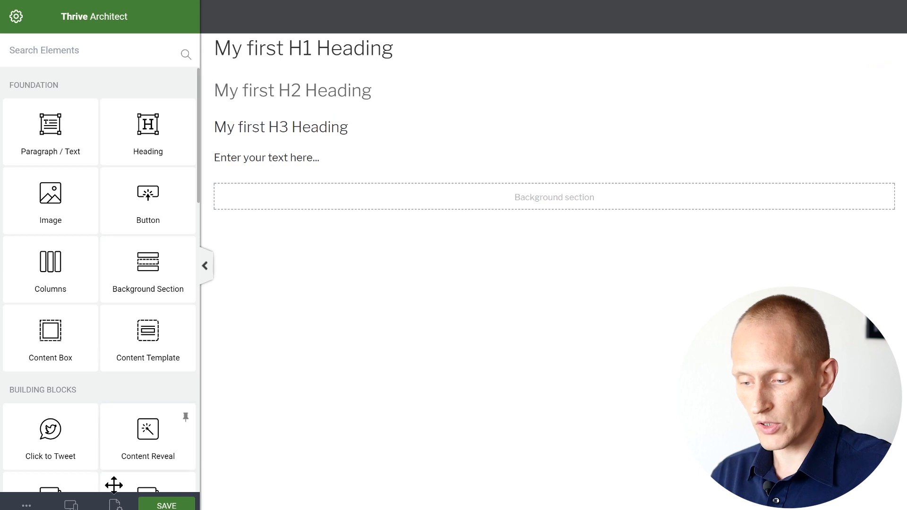
- In the Thrive Architect landing page settings, set the Heading 1 font to Montserrat from the full Google Fonts list
{"action": "left_click", "coordinate": [116, 504]}
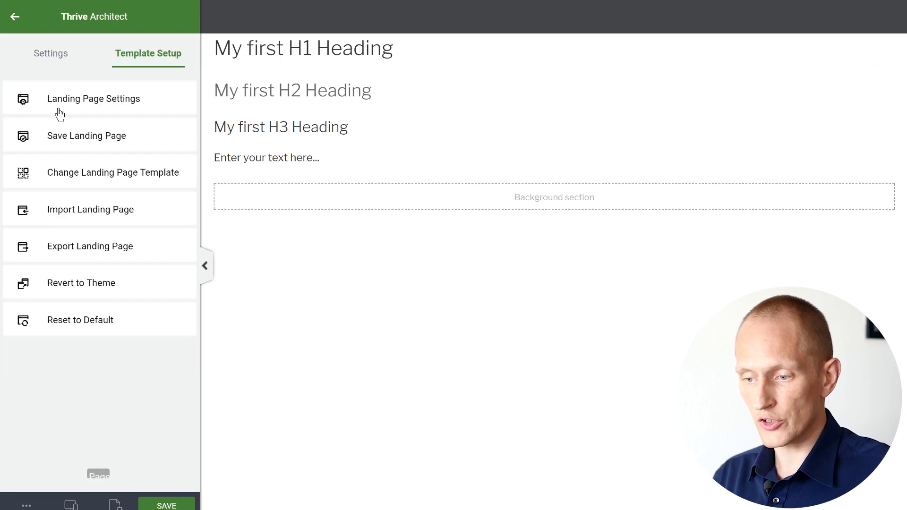
{"action": "left_click", "coordinate": [129, 105]}
{"action": "scroll", "coordinate": [121, 115], "scroll_direction": "down", "scroll_amount": 4}
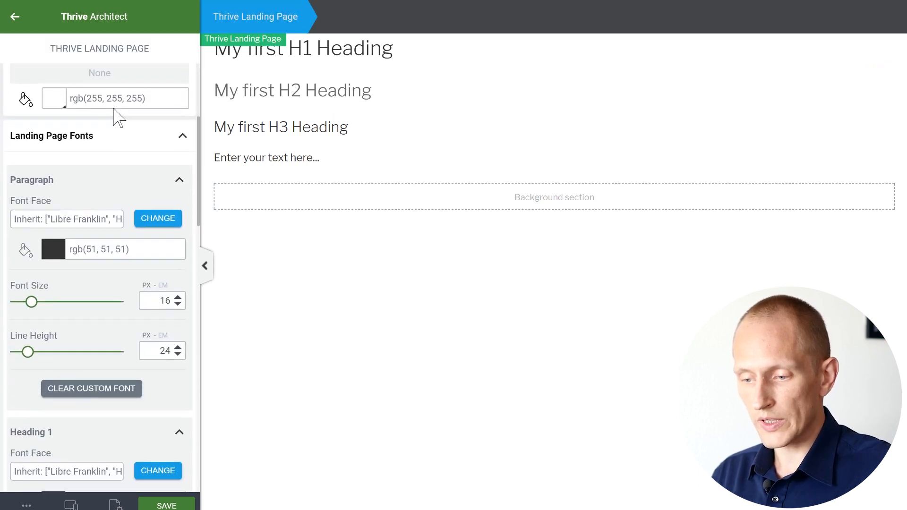
{"action": "scroll", "coordinate": [114, 113], "scroll_direction": "down", "scroll_amount": 4}
{"action": "left_click", "coordinate": [158, 270]}
{"action": "left_click", "coordinate": [94, 324]}
{"action": "left_click", "coordinate": [75, 346]}
{"action": "left_click", "coordinate": [82, 376]}
{"action": "type", "text": "monts"}
{"action": "left_click", "coordinate": [56, 401]}
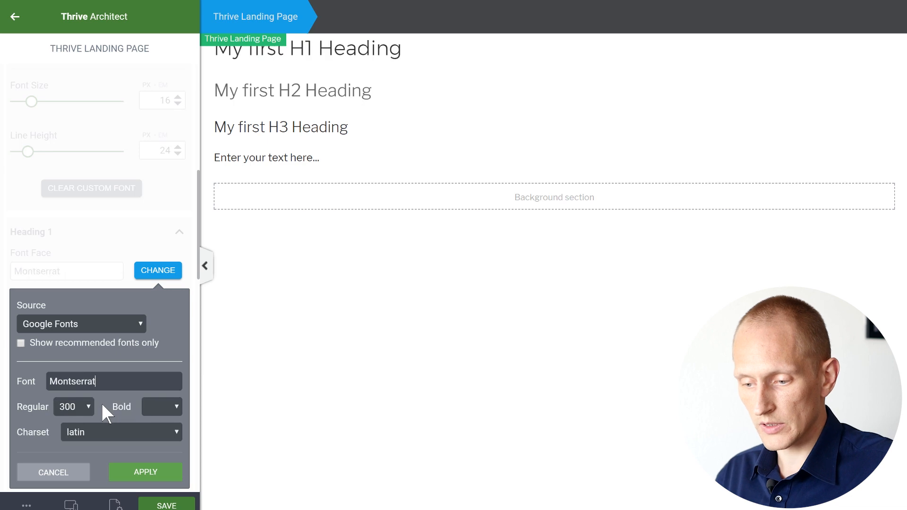
- Set the Heading 1 font's regular weight to 200 and bold weight to 500, and apply the font
{"action": "left_click", "coordinate": [73, 405]}
{"action": "left_click", "coordinate": [67, 445]}
{"action": "left_click", "coordinate": [147, 406]}
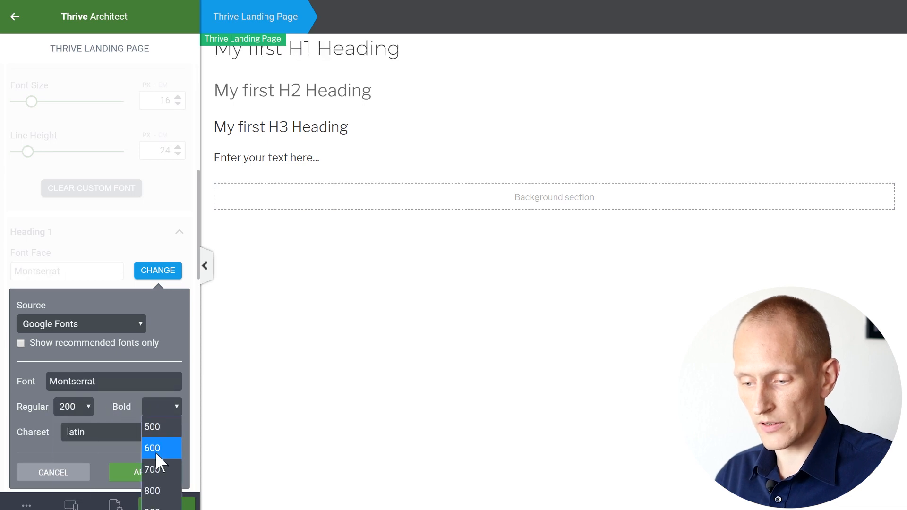
{"action": "left_click", "coordinate": [152, 426]}
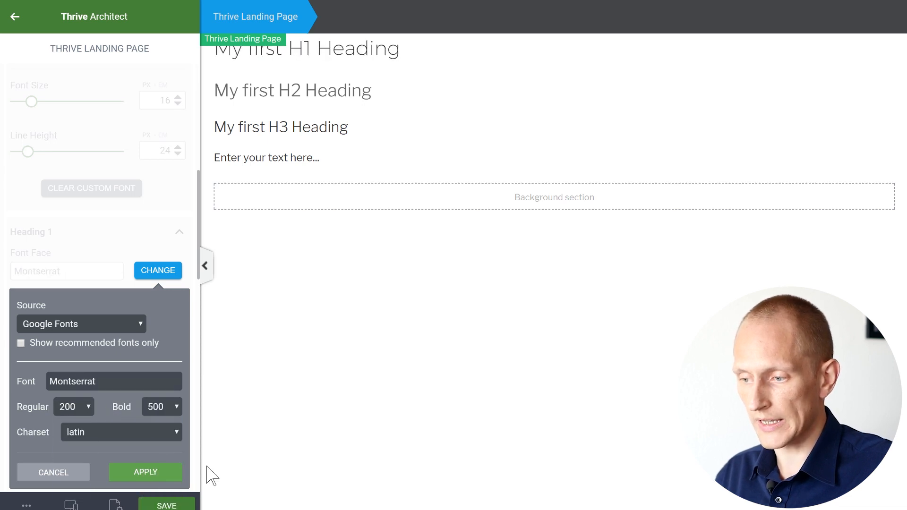
{"action": "left_click", "coordinate": [150, 474]}
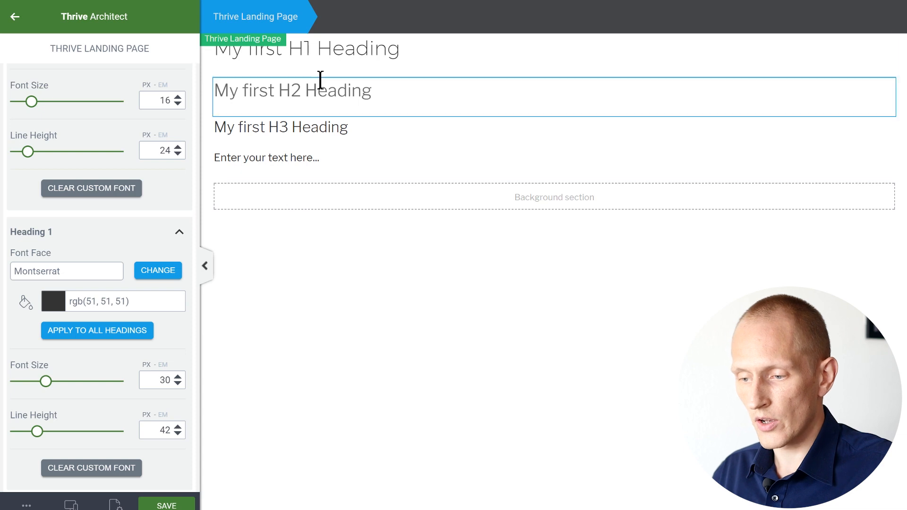
- Set the Heading 1 font size to 60 px and line height to 72 px
{"action": "scroll", "coordinate": [133, 318], "scroll_direction": "down", "scroll_amount": 2}
{"action": "double_click", "coordinate": [167, 313]}
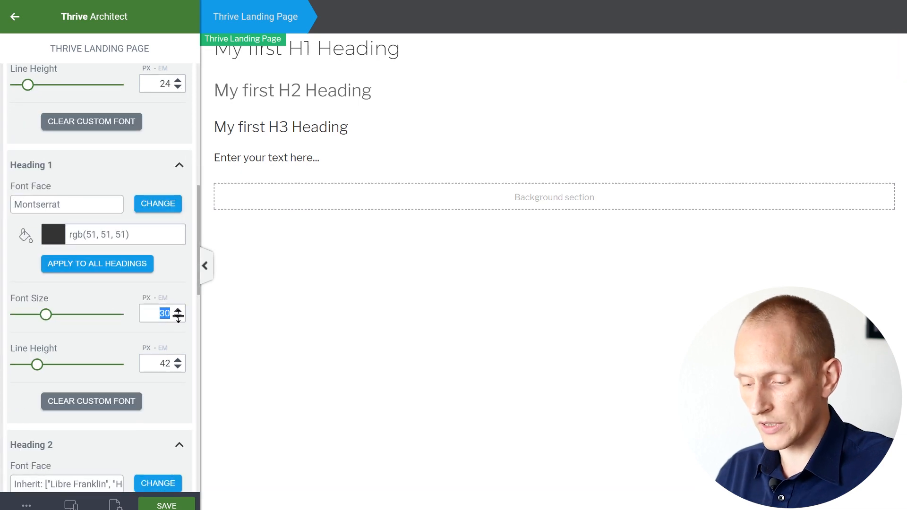
{"action": "type", "text": "60"}
{"action": "double_click", "coordinate": [171, 362]}
{"action": "type", "text": "72"}
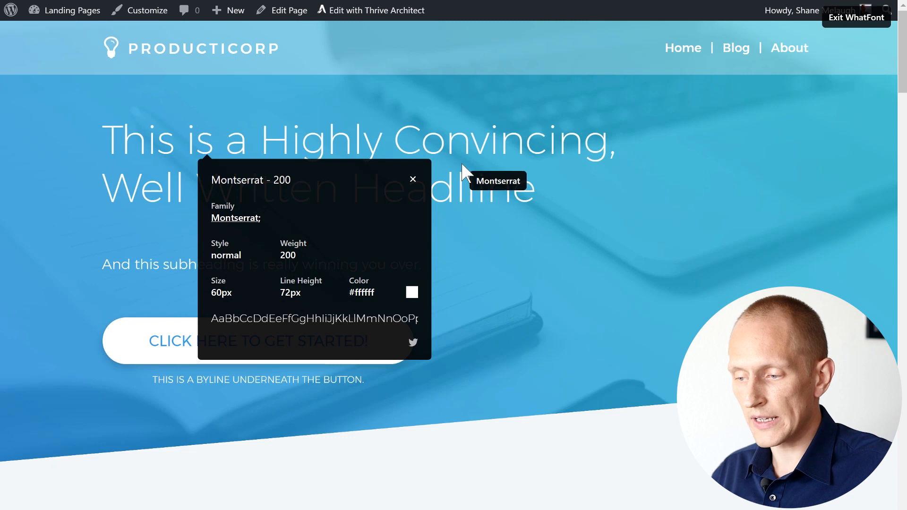
- On the example page, close the headline's font details and inspect those of the "Meet the Benefits Section" heading
{"action": "scroll", "coordinate": [461, 162], "scroll_direction": "down", "scroll_amount": 3}
{"action": "scroll", "coordinate": [461, 162], "scroll_direction": "up", "scroll_amount": 3}
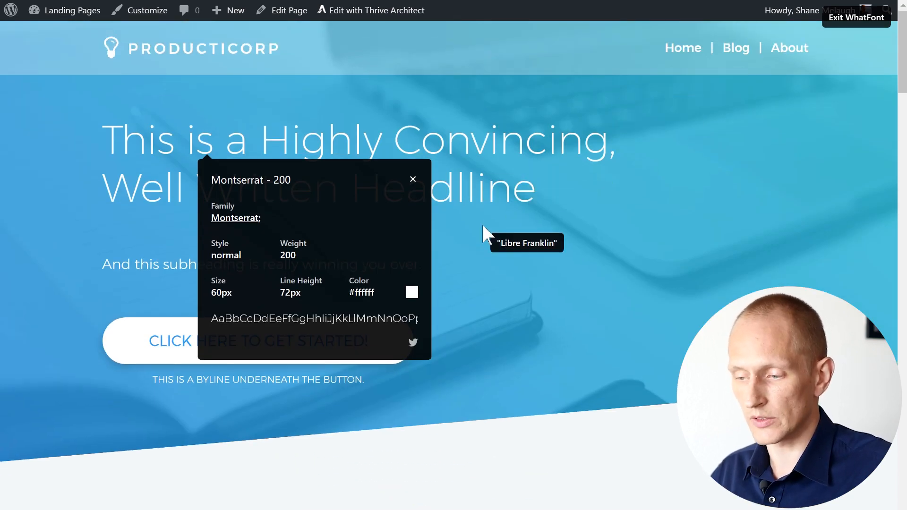
{"action": "left_click", "coordinate": [415, 180]}
{"action": "scroll", "coordinate": [480, 178], "scroll_direction": "down", "scroll_amount": 8}
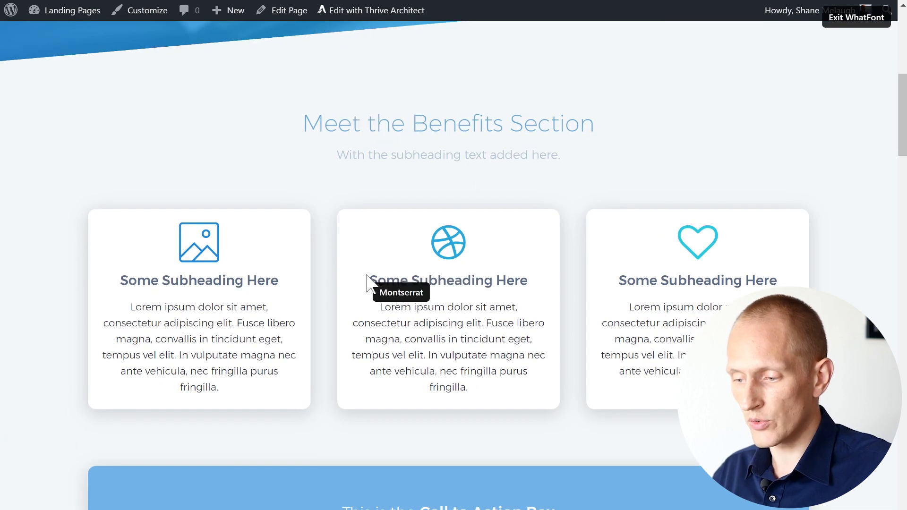
{"action": "left_click", "coordinate": [355, 119]}
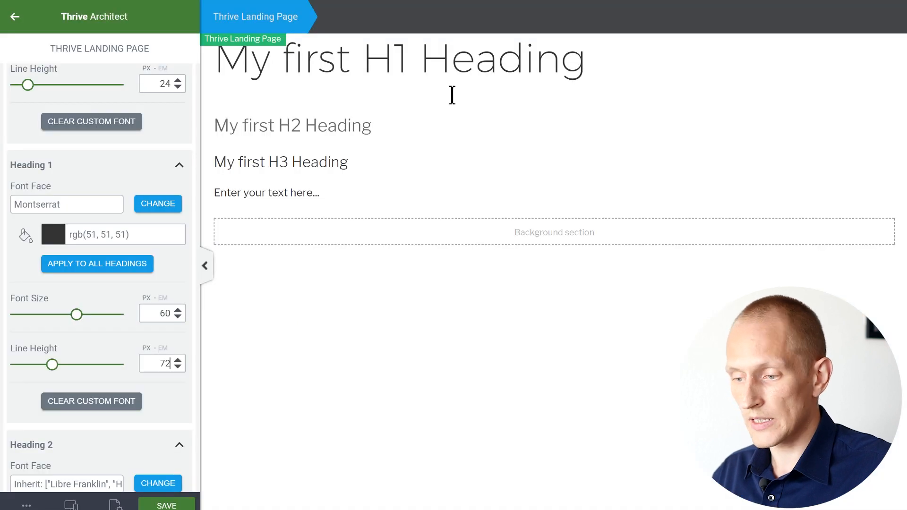
- Back in Thrive Architect, apply the Heading 1 font to all headings and set the Heading 2 colour to #71add8
{"action": "left_click", "coordinate": [78, 267]}
{"action": "scroll", "coordinate": [146, 276], "scroll_direction": "down", "scroll_amount": 3}
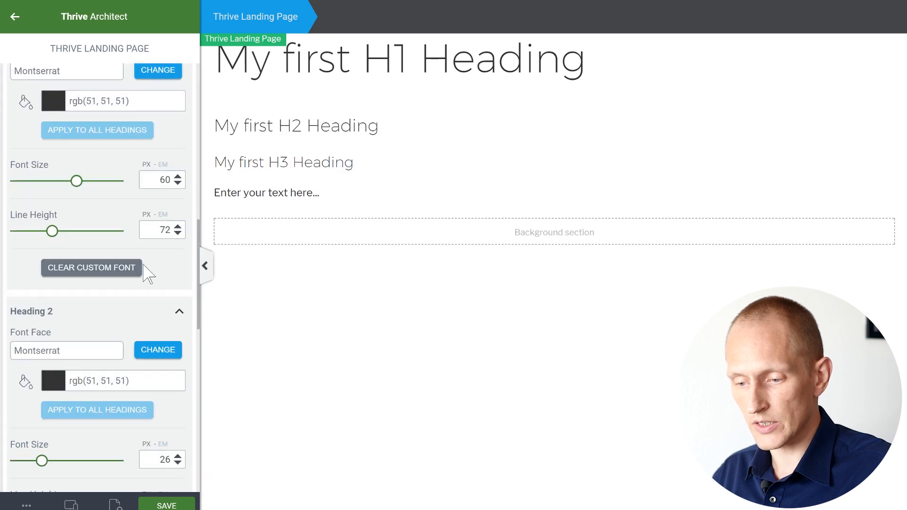
{"action": "scroll", "coordinate": [148, 274], "scroll_direction": "down", "scroll_amount": 3}
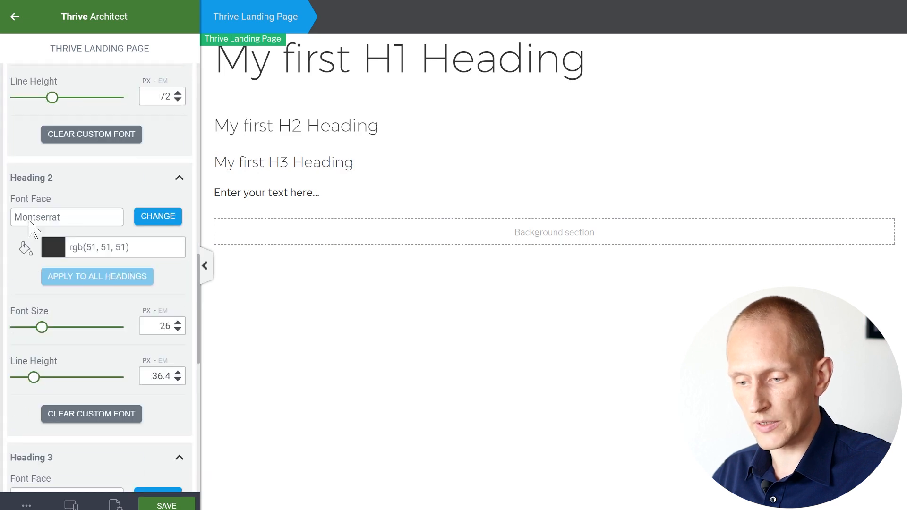
{"action": "left_click", "coordinate": [52, 251]}
{"action": "triple_click", "coordinate": [56, 398]}
{"action": "type", "text": "#71add8"}
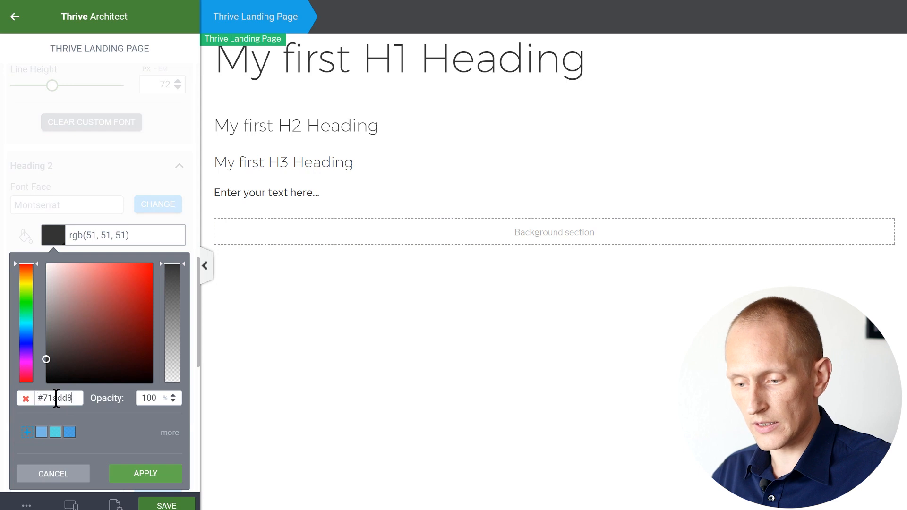
{"action": "key", "text": "Return"}
{"action": "left_click", "coordinate": [126, 474]}
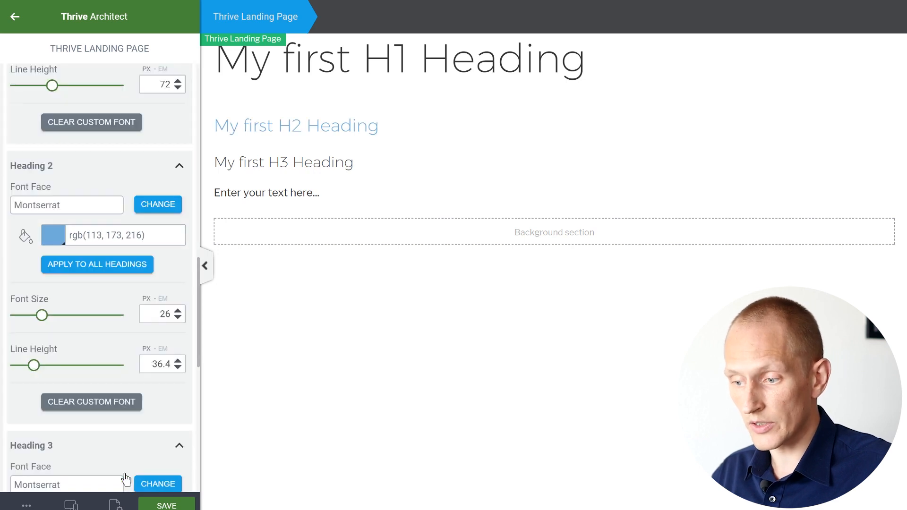
{"action": "left_click", "coordinate": [52, 236]}
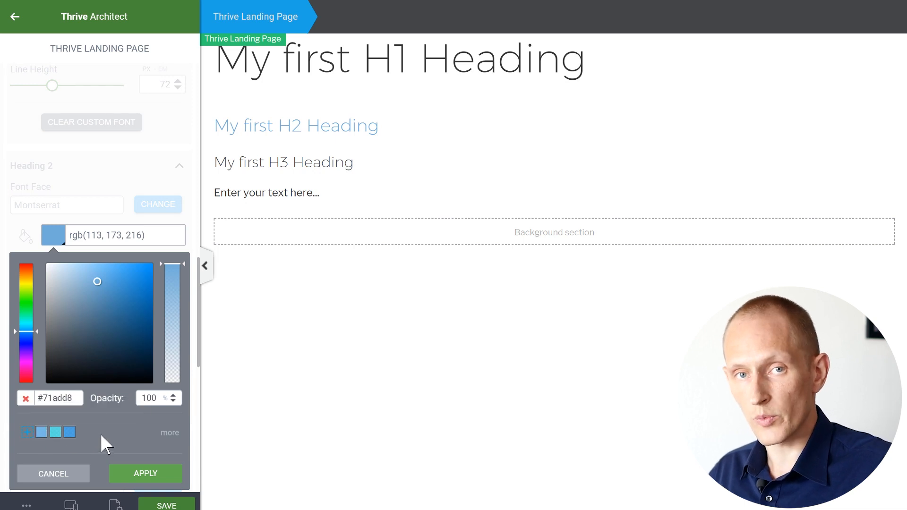
{"action": "left_click", "coordinate": [129, 473]}
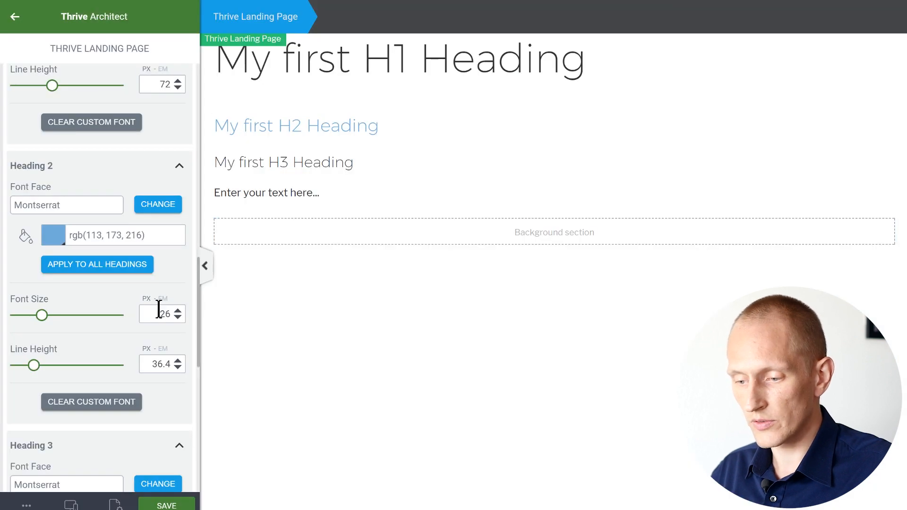
- Set the Heading 2 font size to 35 px and line height to 42 px
{"action": "left_click_drag", "start_coordinate": [159, 309], "coordinate": [184, 308]}
{"action": "type", "text": "35"}
{"action": "left_click_drag", "start_coordinate": [152, 364], "coordinate": [192, 370]}
{"action": "type", "text": "42"}
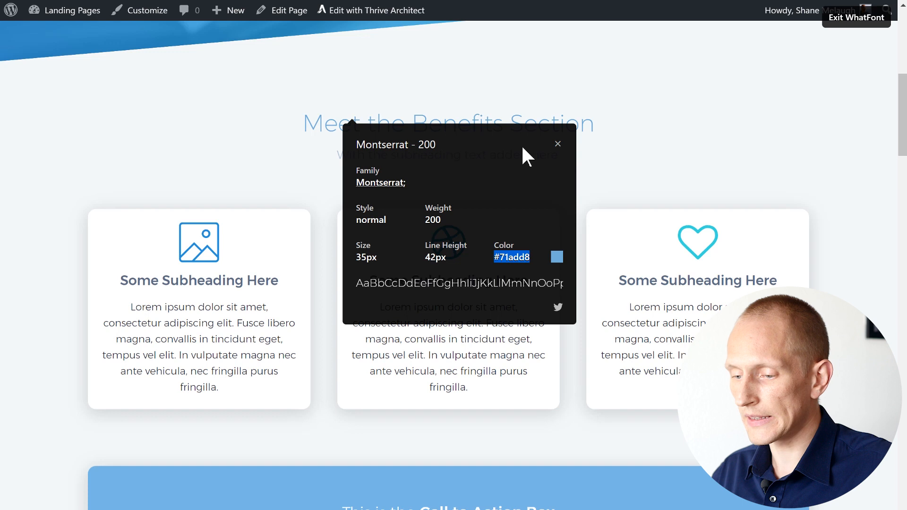
- Inspect the card subheading's font details on the example page; in Thrive Architect, set the Heading 3 colour to #5d6d86 and add it to favourites
{"action": "left_click", "coordinate": [158, 281]}
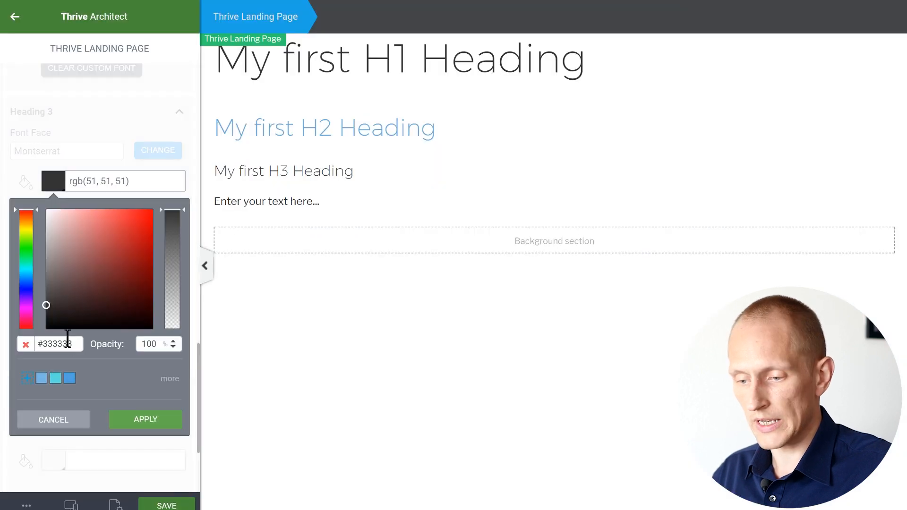
{"action": "triple_click", "coordinate": [54, 344]}
{"action": "type", "text": "#5d6d86"}
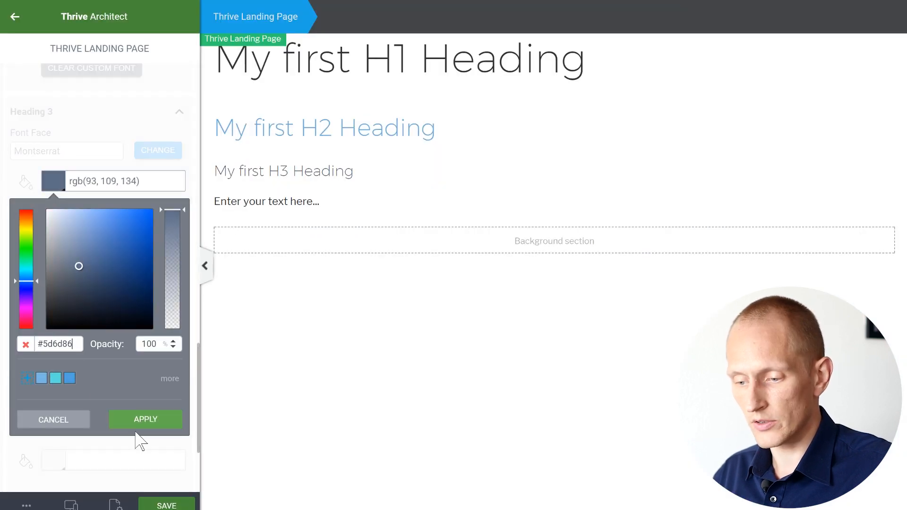
{"action": "left_click", "coordinate": [27, 378]}
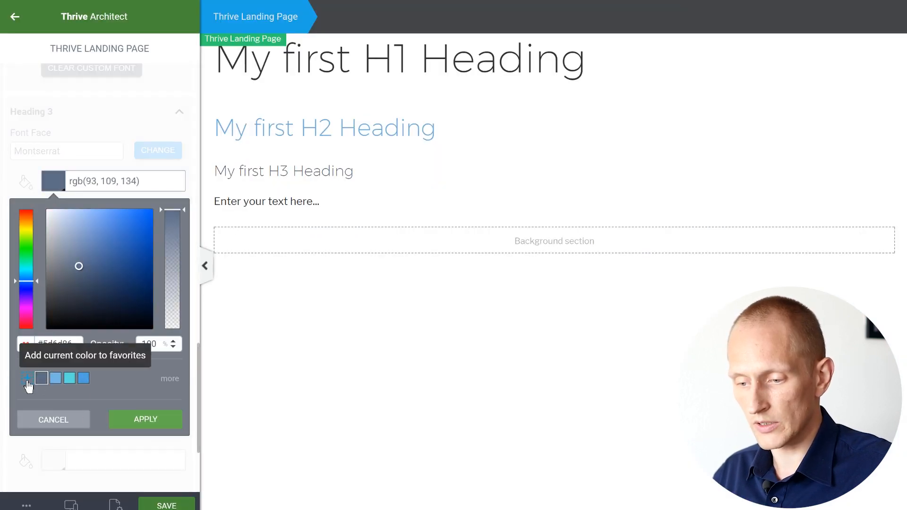
{"action": "left_click", "coordinate": [146, 420]}
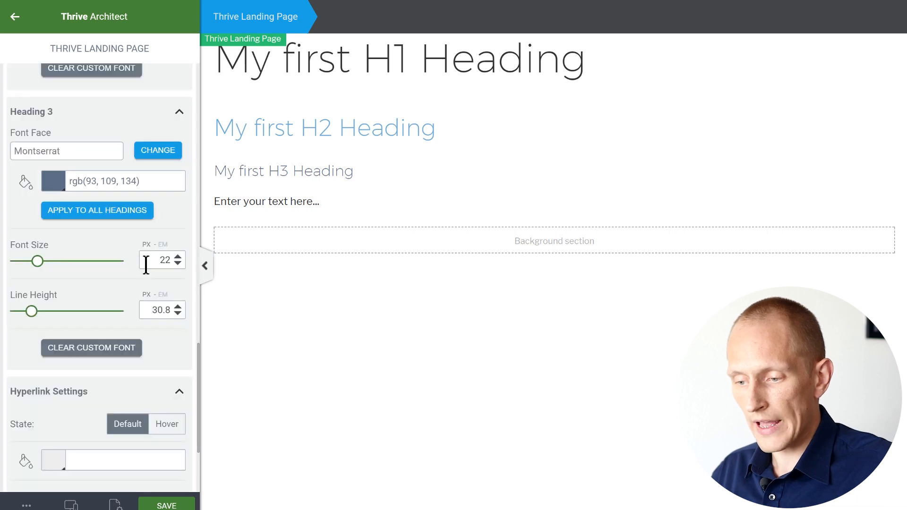
- Set the Heading 3 font size to 20 px and line height to 32 px
{"action": "double_click", "coordinate": [163, 260]}
{"action": "type", "text": "20"}
{"action": "key", "text": "ctrl+a"}
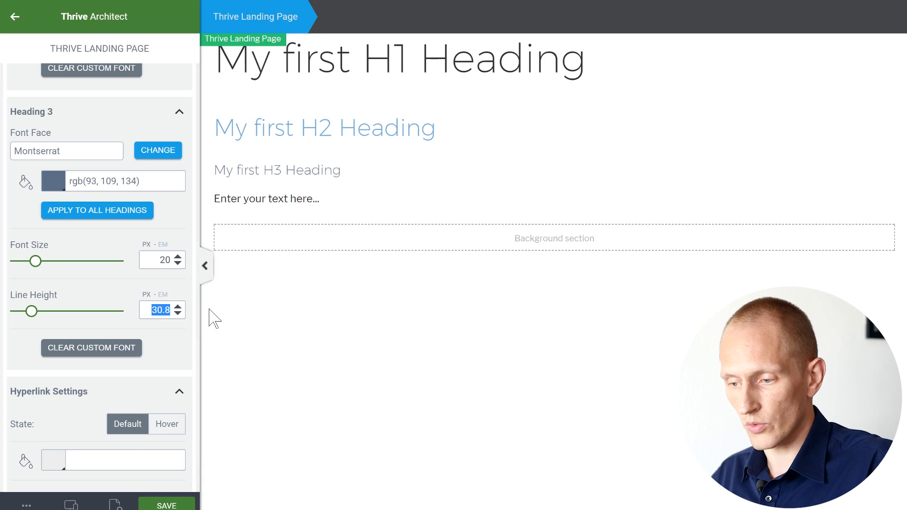
{"action": "type", "text": "32"}
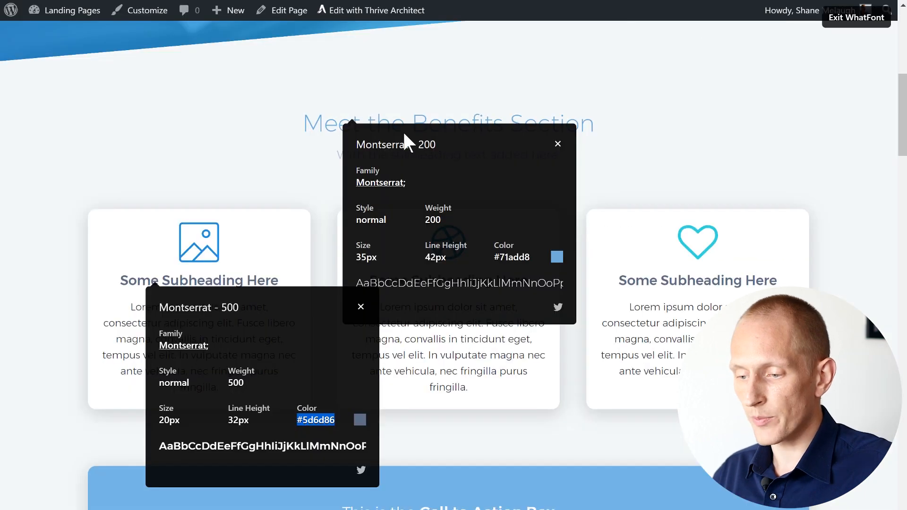
- On the example page, inspect the font details of the first feature highlight's paragraph text
{"action": "scroll", "coordinate": [538, 222], "scroll_direction": "down", "scroll_amount": 3}
{"action": "scroll", "coordinate": [690, 125], "scroll_direction": "down", "scroll_amount": 10}
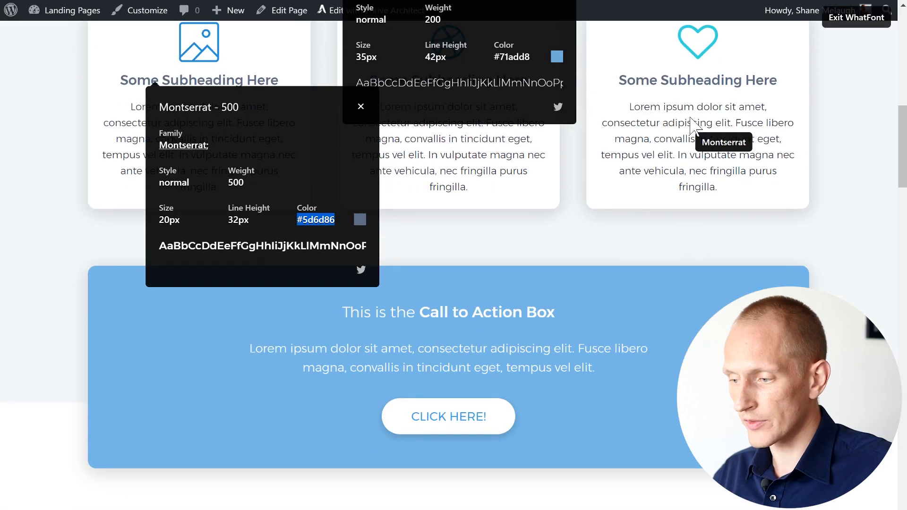
{"action": "scroll", "coordinate": [293, 213], "scroll_direction": "down", "scroll_amount": 4}
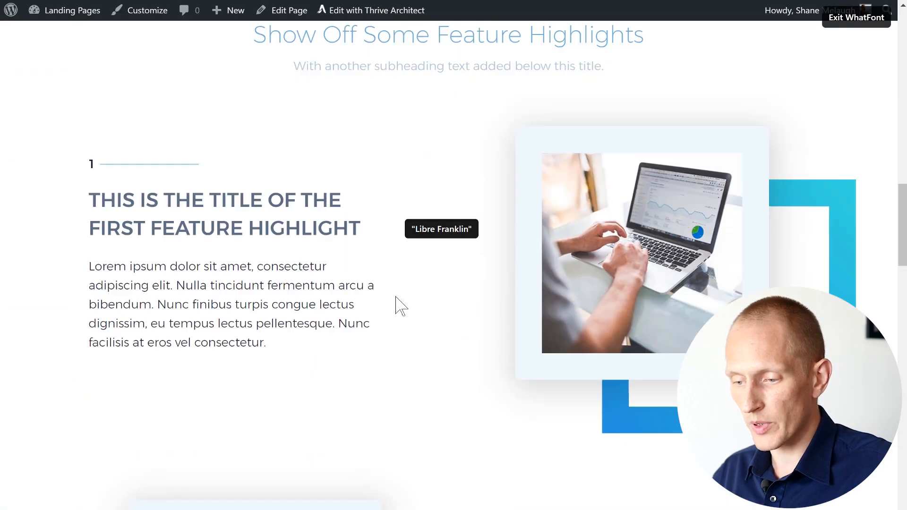
{"action": "left_click", "coordinate": [189, 185]}
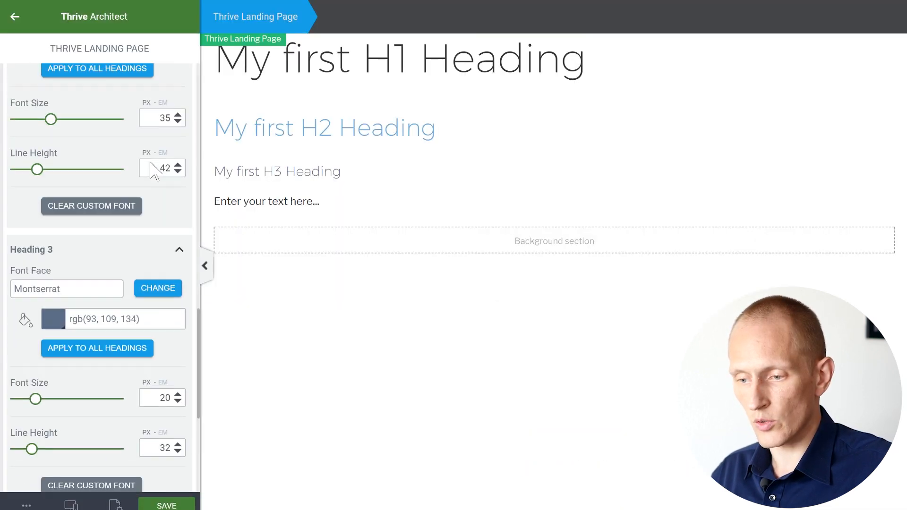
- Back in Thrive Architect, set the Paragraph text colour to #1f2733 and add it to the favourite colours
{"action": "scroll", "coordinate": [153, 171], "scroll_direction": "up", "scroll_amount": 12}
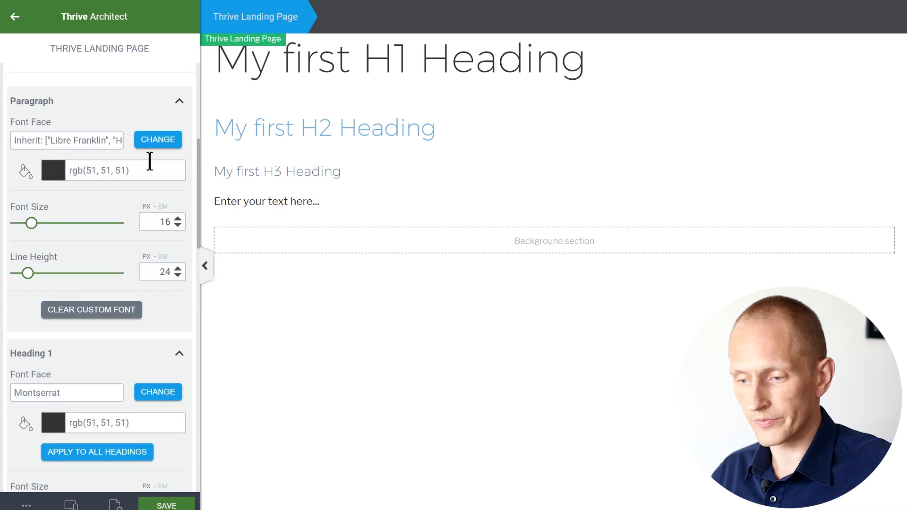
{"action": "left_click", "coordinate": [53, 171]}
{"action": "type", "text": "#1f2733"}
{"action": "left_click", "coordinate": [27, 368]}
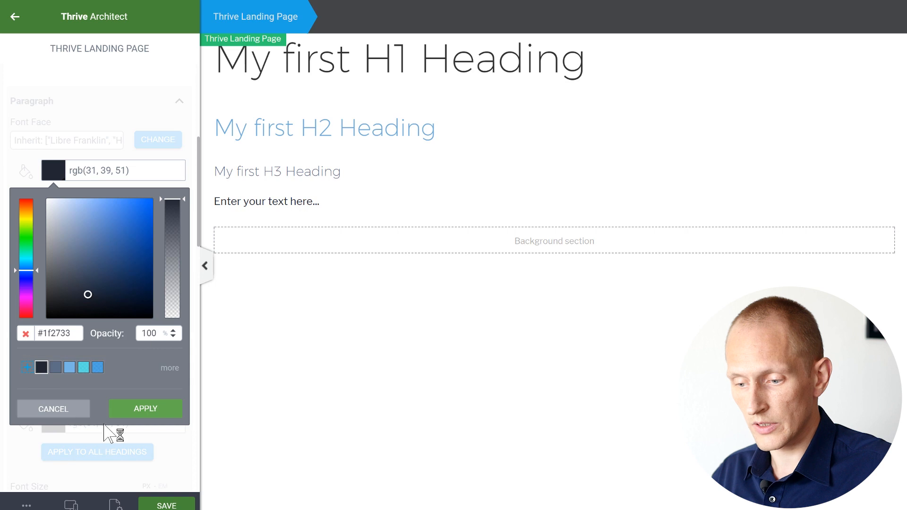
{"action": "left_click", "coordinate": [125, 410]}
- Set the Paragraph font to Montserrat from all Google Fonts, with regular weight 300 and bold weight 500
{"action": "left_click", "coordinate": [157, 142]}
{"action": "left_click", "coordinate": [60, 198]}
{"action": "left_click", "coordinate": [56, 212]}
{"action": "left_click", "coordinate": [72, 253]}
{"action": "type", "text": "m"}
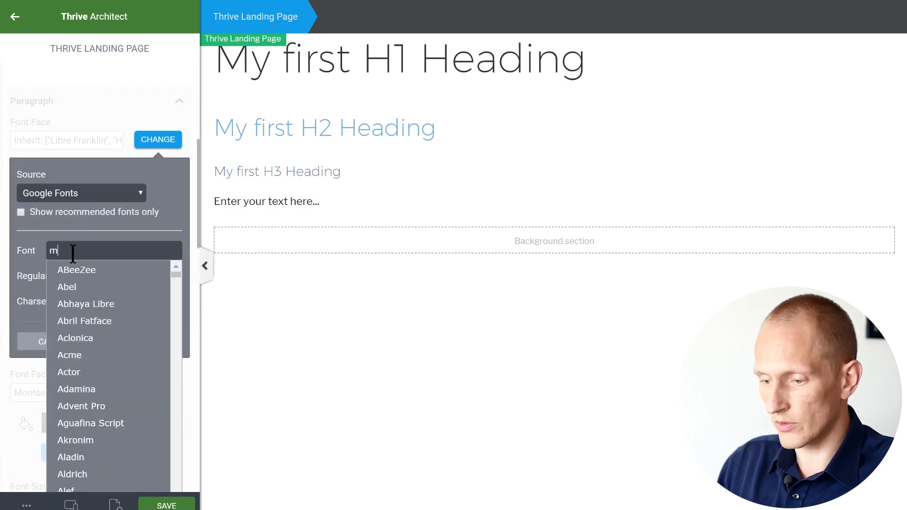
{"action": "type", "text": "onts"}
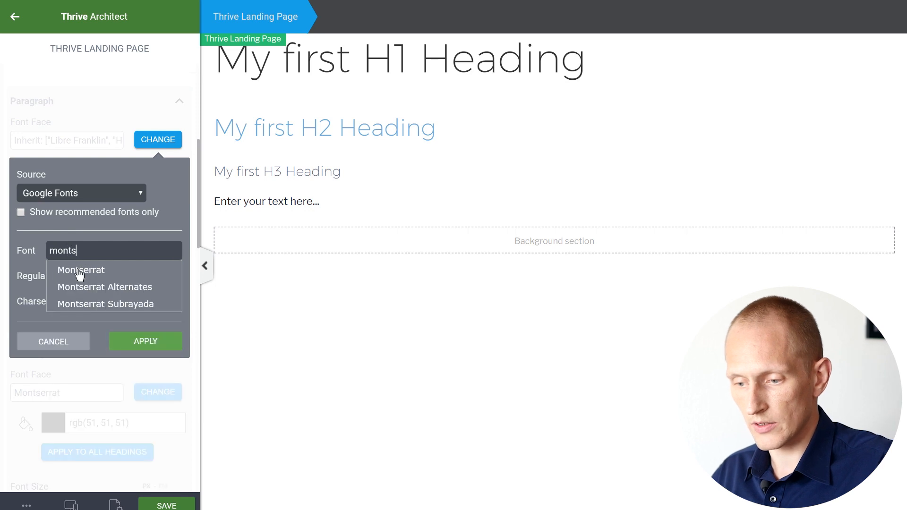
{"action": "left_click", "coordinate": [83, 265]}
{"action": "left_click", "coordinate": [73, 276]}
{"action": "left_click", "coordinate": [74, 329]}
{"action": "left_click", "coordinate": [161, 277]}
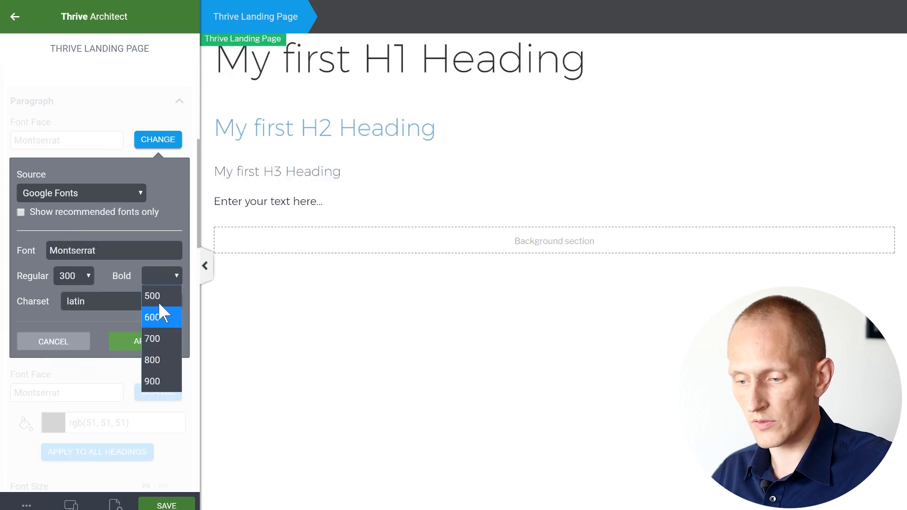
{"action": "left_click", "coordinate": [158, 299]}
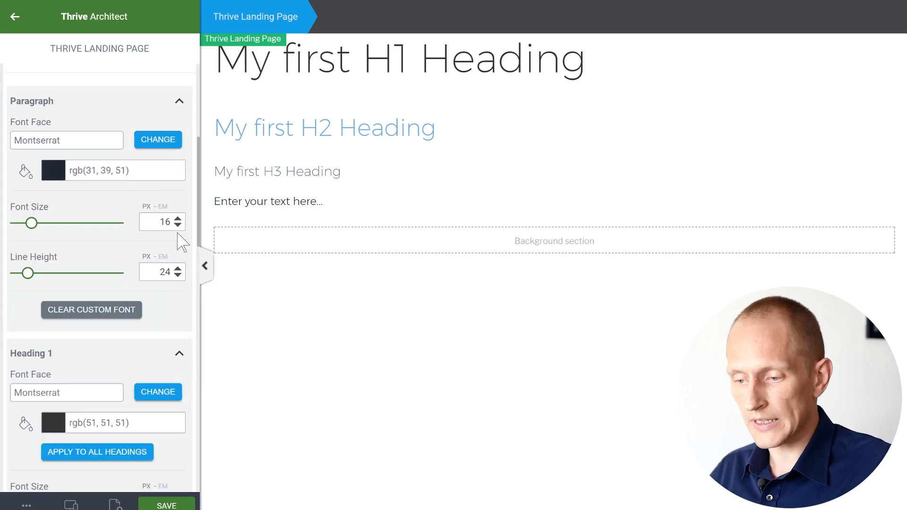
- Set the Paragraph font size to 18 px and line height to 29 px
{"action": "double_click", "coordinate": [169, 221]}
{"action": "type", "text": "18"}
{"action": "double_click", "coordinate": [167, 271]}
{"action": "type", "text": "29"}
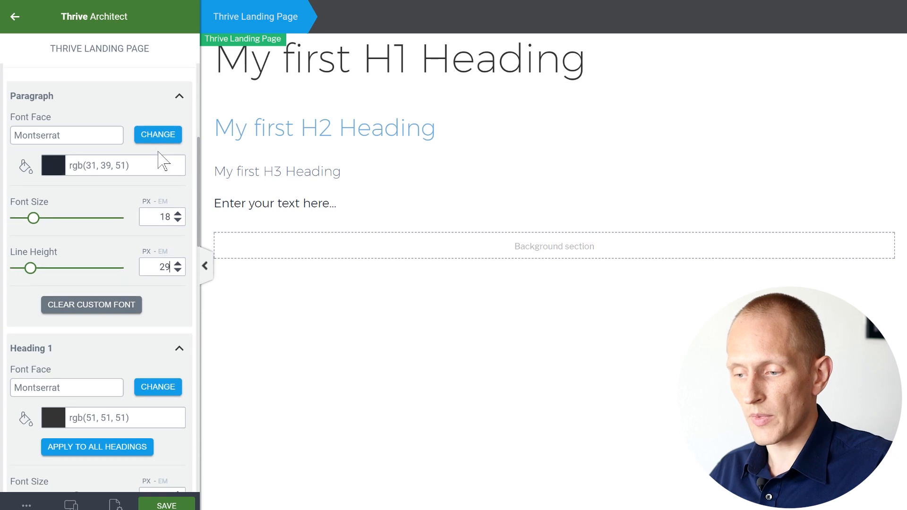
- Make the landing page content cover the entire screen width
{"action": "scroll", "coordinate": [166, 162], "scroll_direction": "up", "scroll_amount": 2}
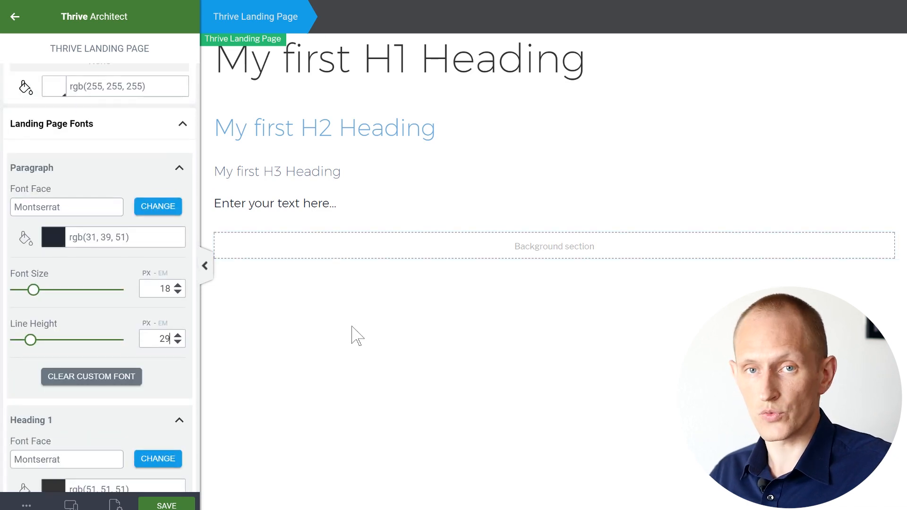
{"action": "scroll", "coordinate": [117, 229], "scroll_direction": "up", "scroll_amount": 5}
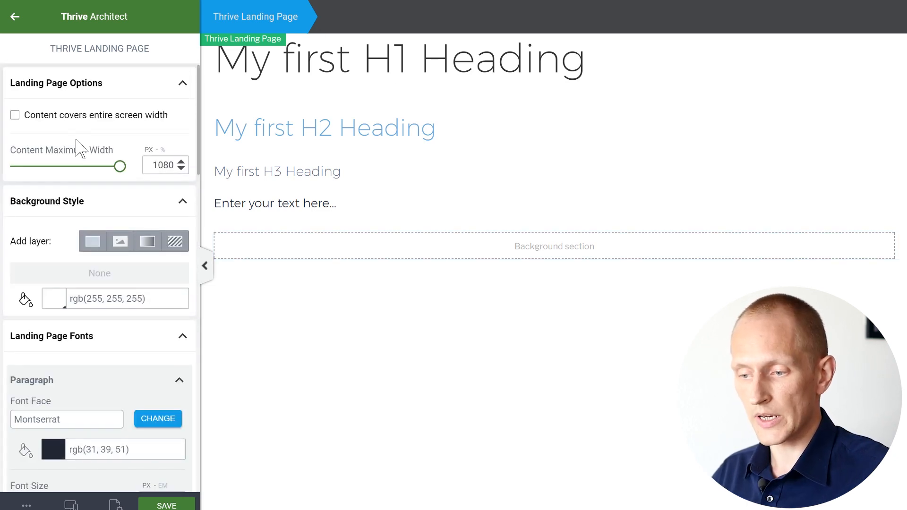
{"action": "left_click", "coordinate": [60, 118]}
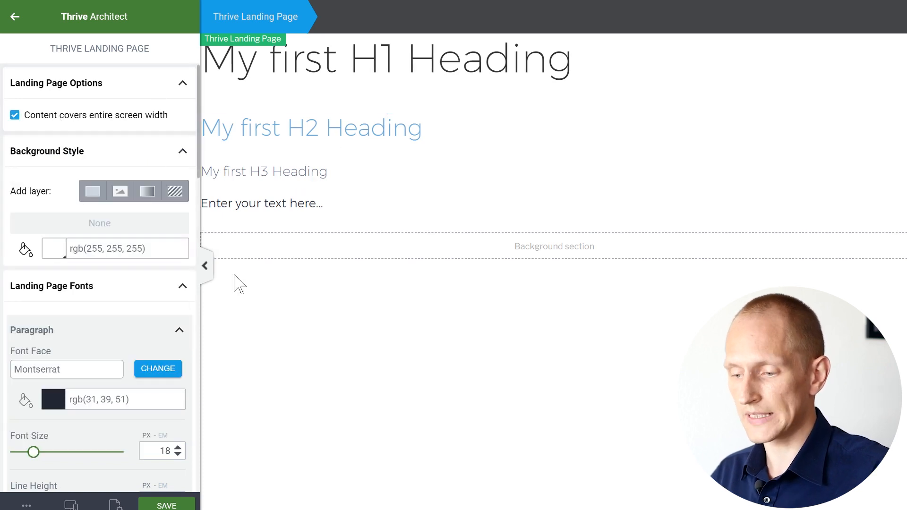
- Set the background section's maximum content width to 1080 px
{"action": "left_click", "coordinate": [423, 254]}
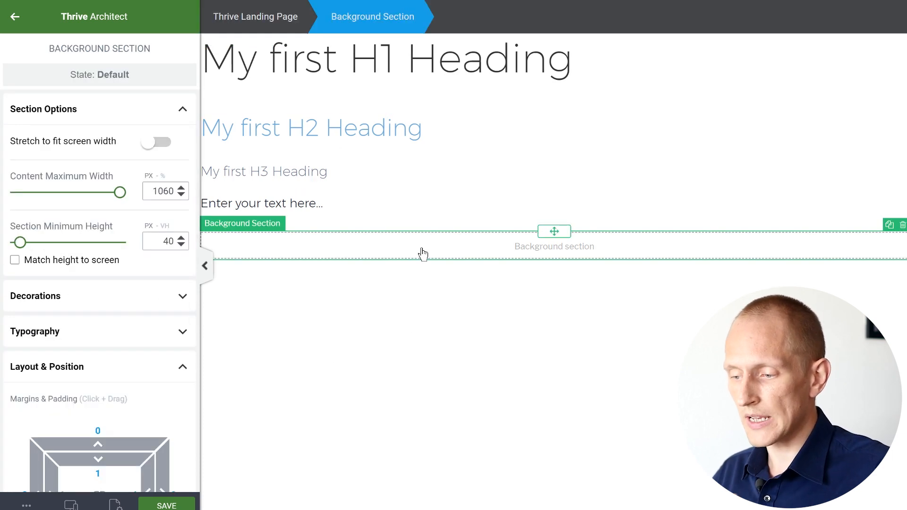
{"action": "double_click", "coordinate": [152, 190]}
{"action": "type", "text": "1080"}
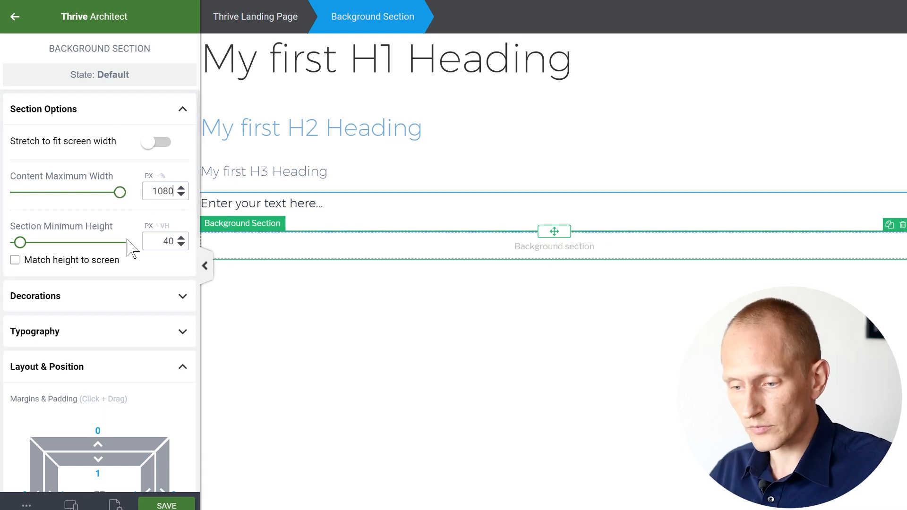
- Set the background section's left and right padding to 20 and deselect the section
{"action": "scroll", "coordinate": [112, 366], "scroll_direction": "down", "scroll_amount": 4}
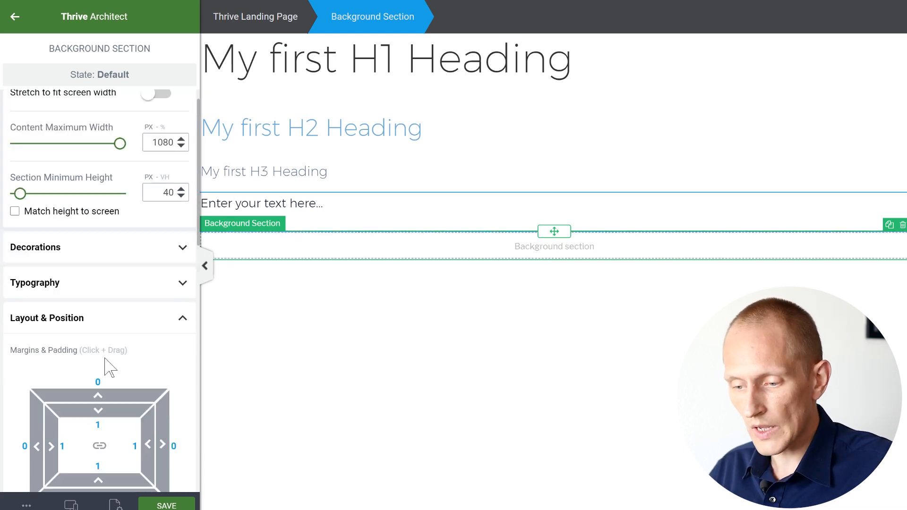
{"action": "type", "text": "20"}
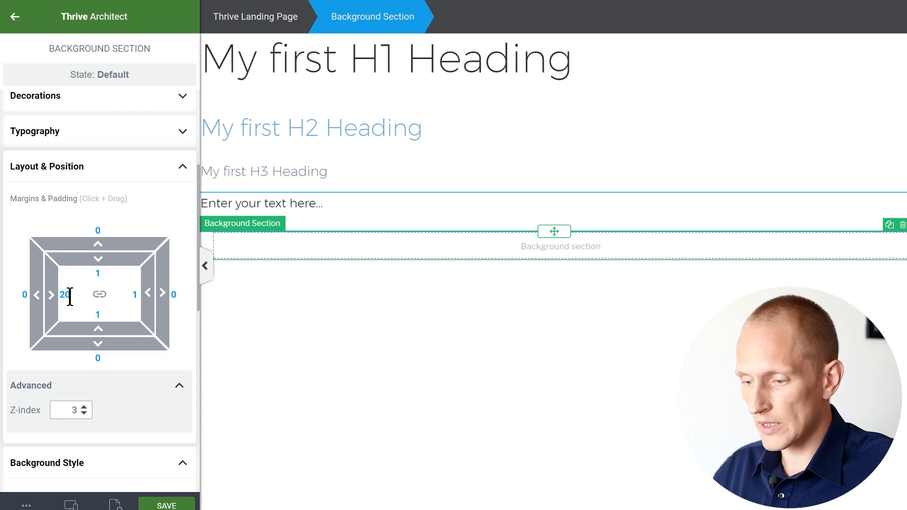
{"action": "left_click", "coordinate": [134, 295]}
{"action": "type", "text": "20"}
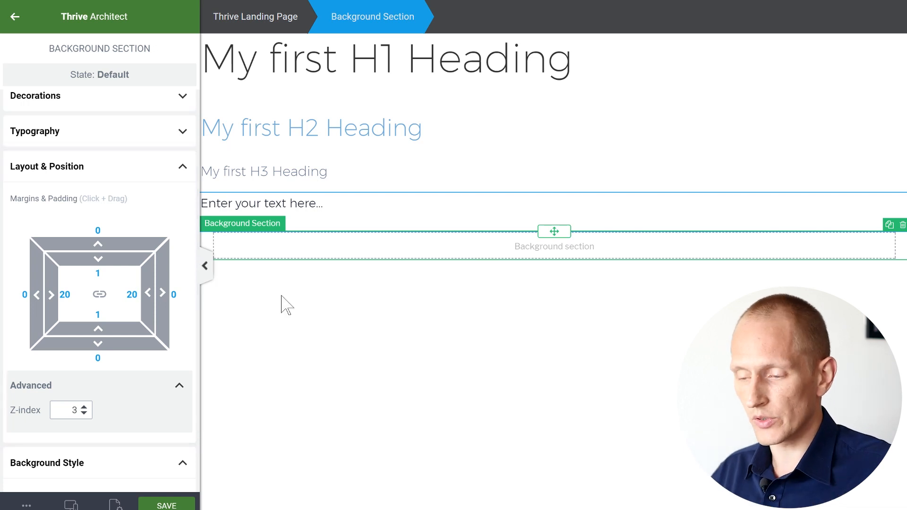
{"action": "left_click", "coordinate": [475, 311]}
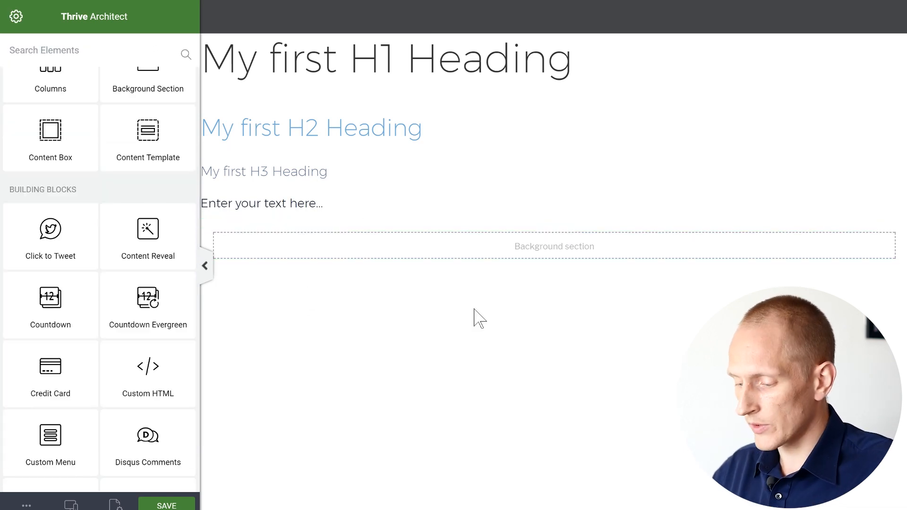
- Check the background section's layout at a wider page width and preview the page in the Tablet view
{"action": "key", "text": "ctrl+minus"}
{"action": "key", "text": "ctrl+minus"}
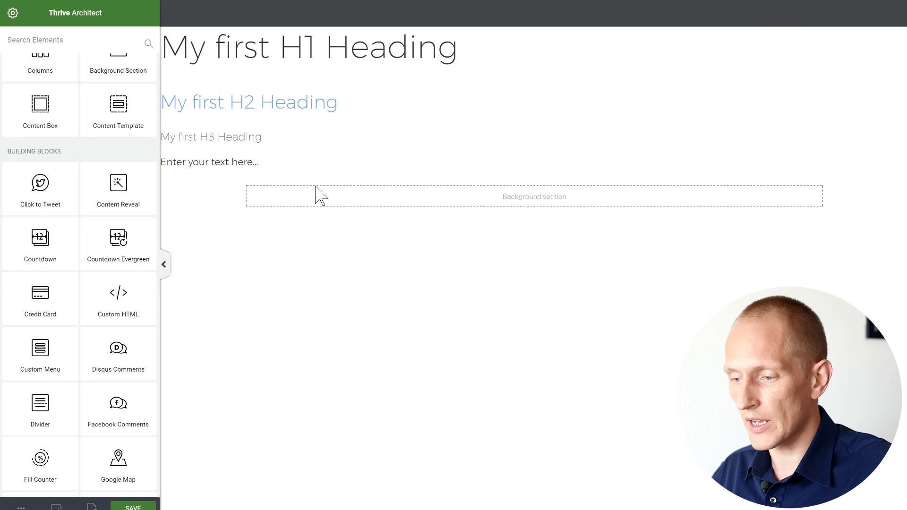
{"action": "scroll", "coordinate": [128, 198], "scroll_direction": "up", "scroll_amount": 4}
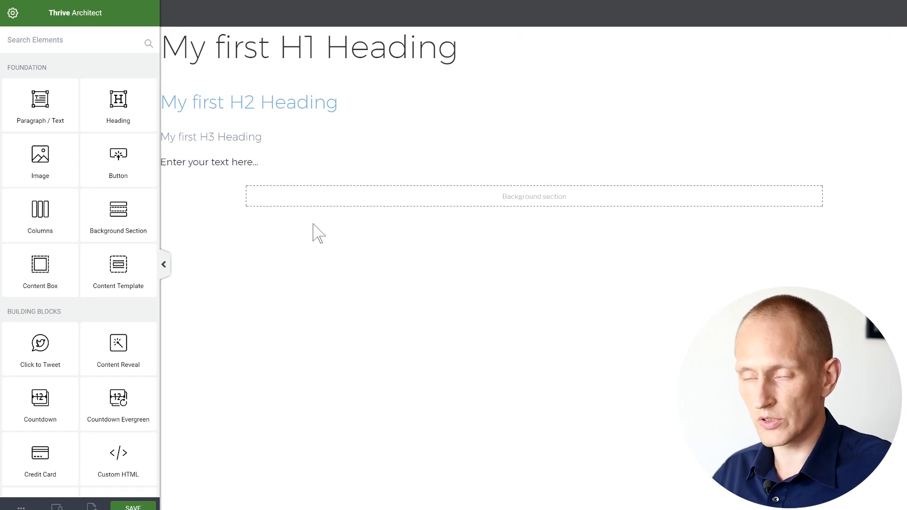
{"action": "left_click", "coordinate": [57, 506]}
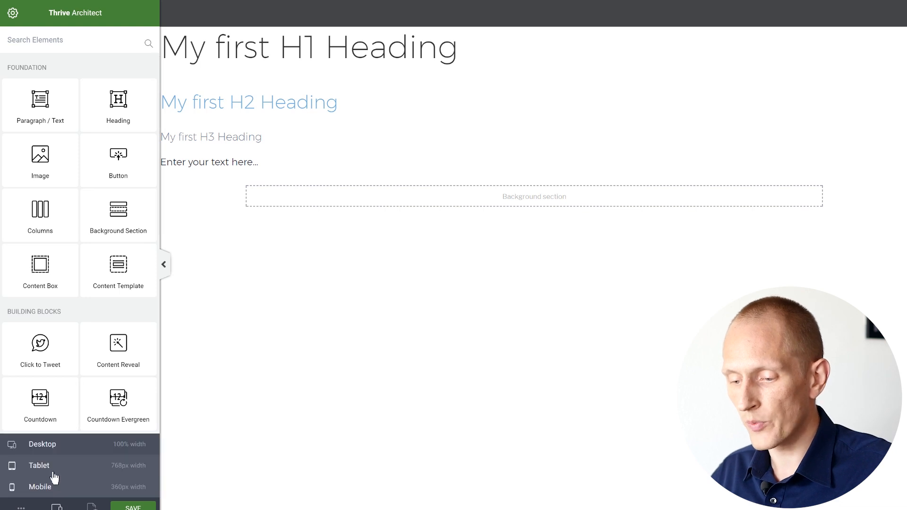
{"action": "left_click", "coordinate": [53, 467]}
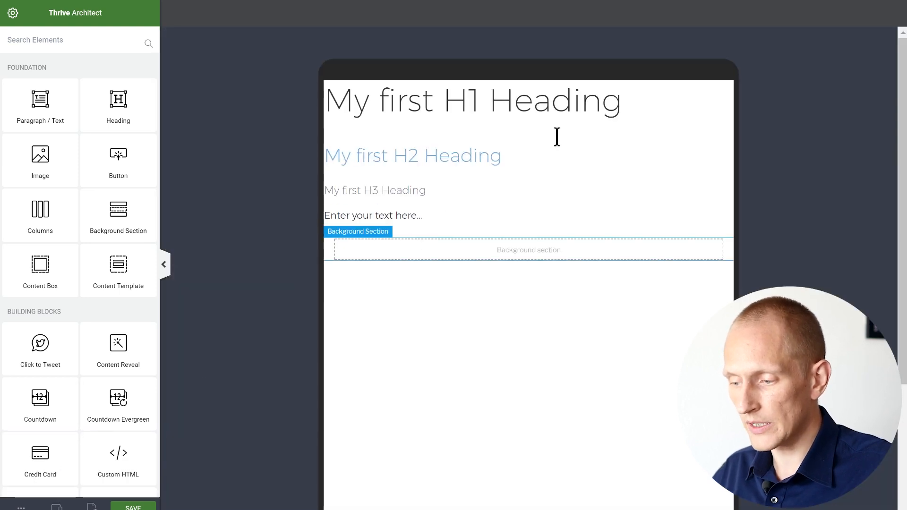
- Switch the page's responsive view to Mobile
{"action": "left_click", "coordinate": [57, 506]}
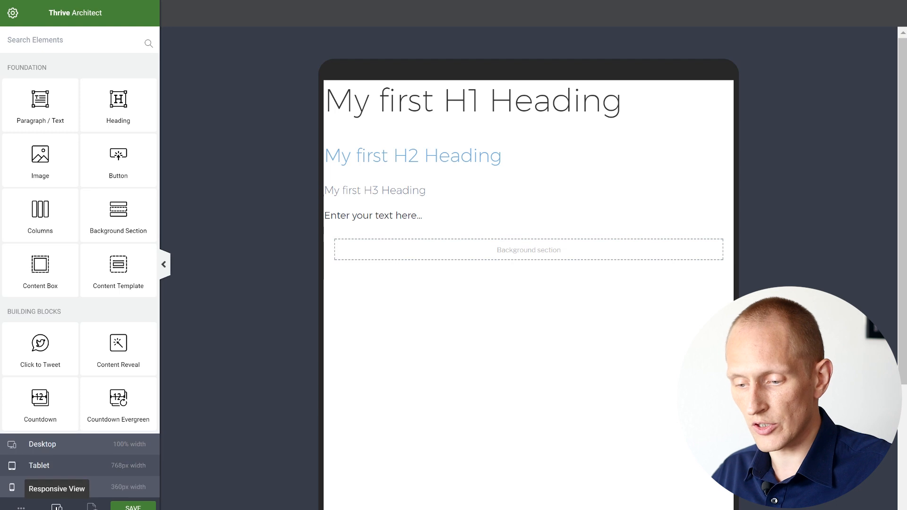
{"action": "left_click", "coordinate": [56, 506]}
{"action": "left_click", "coordinate": [56, 507]}
{"action": "left_click", "coordinate": [67, 490]}
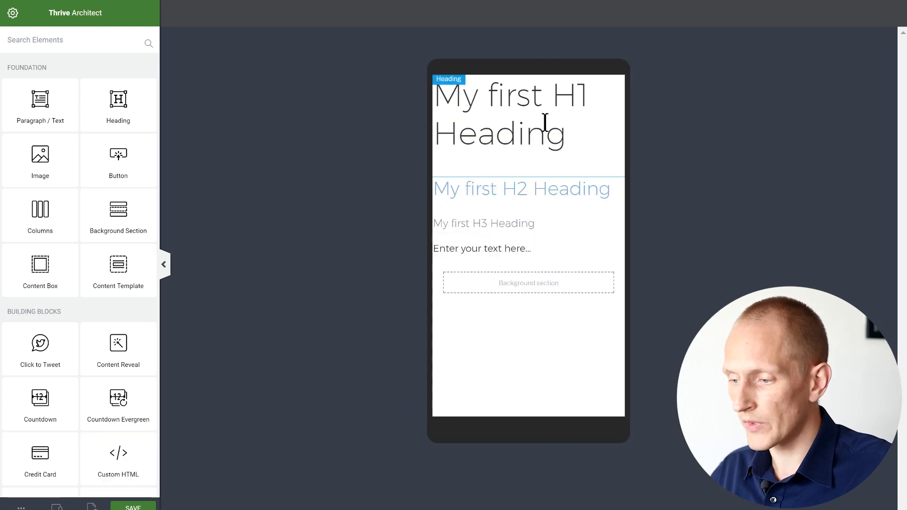
- Set the "My first H1 Heading" font size to 40 px and line height to 1.1 em for mobile
{"action": "left_click", "coordinate": [545, 137]}
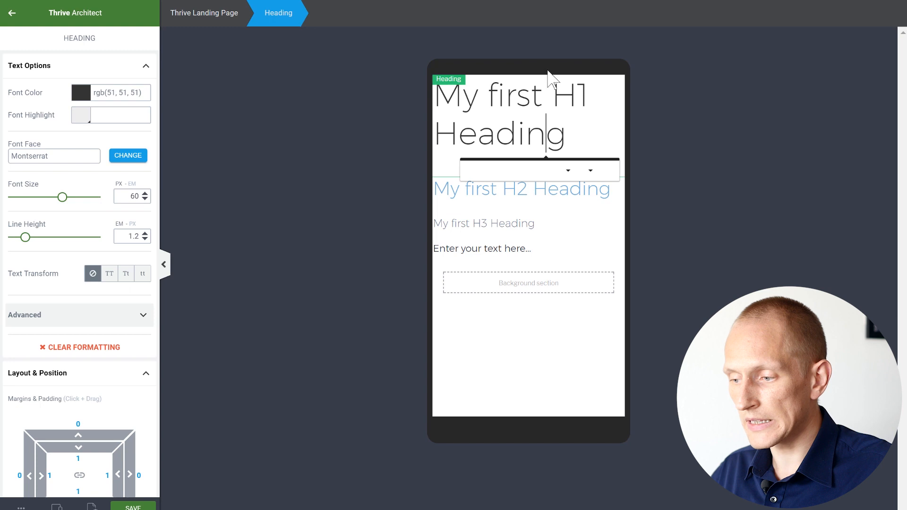
{"action": "double_click", "coordinate": [133, 194]}
{"action": "type", "text": "40"}
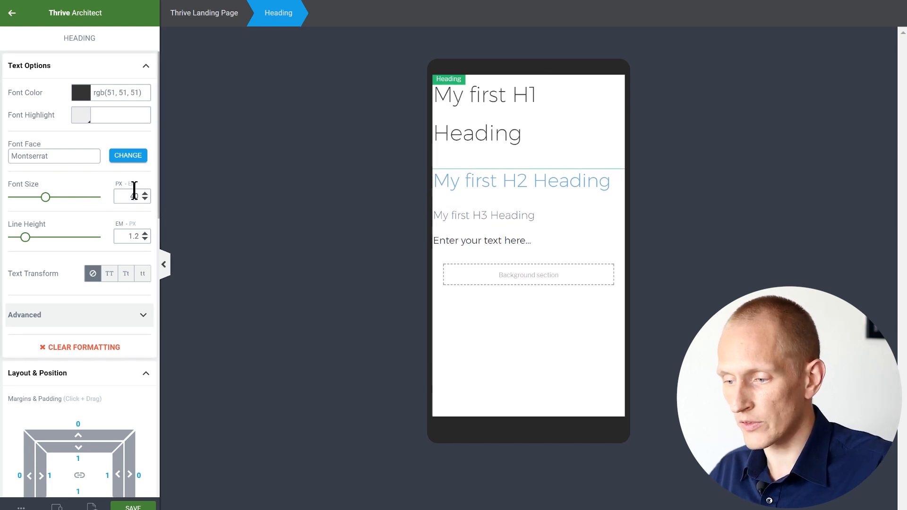
{"action": "left_click_drag", "start_coordinate": [122, 235], "coordinate": [143, 233]}
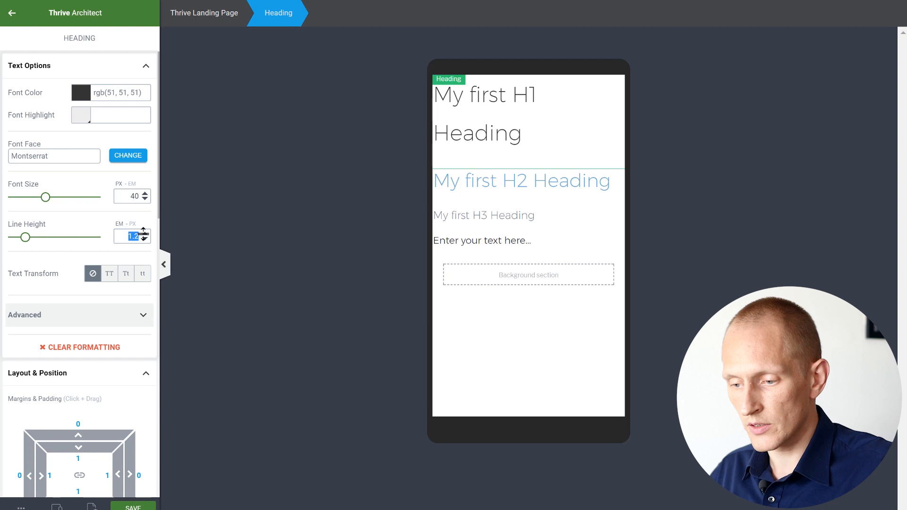
{"action": "type", "text": "1.1"}
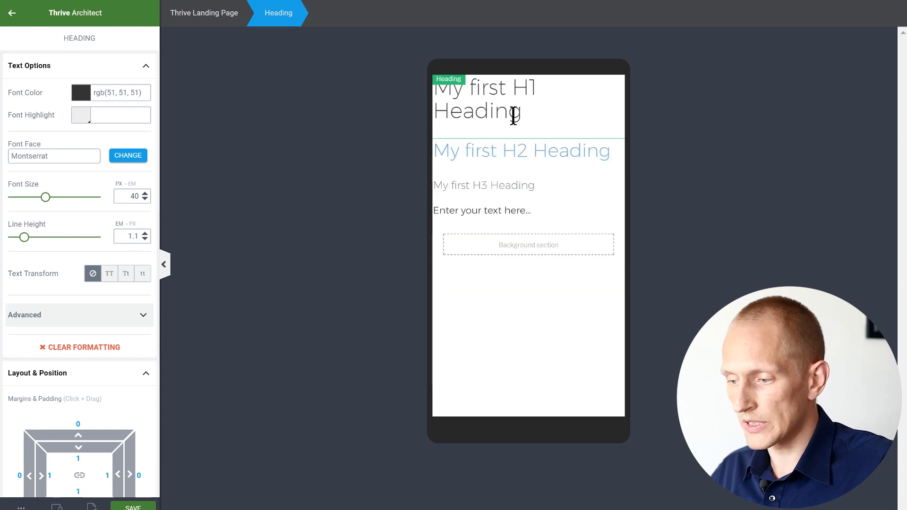
- Set the "My first H2 Heading" font size to 32 px and line height to 1.2 em for mobile
{"action": "left_click", "coordinate": [528, 150]}
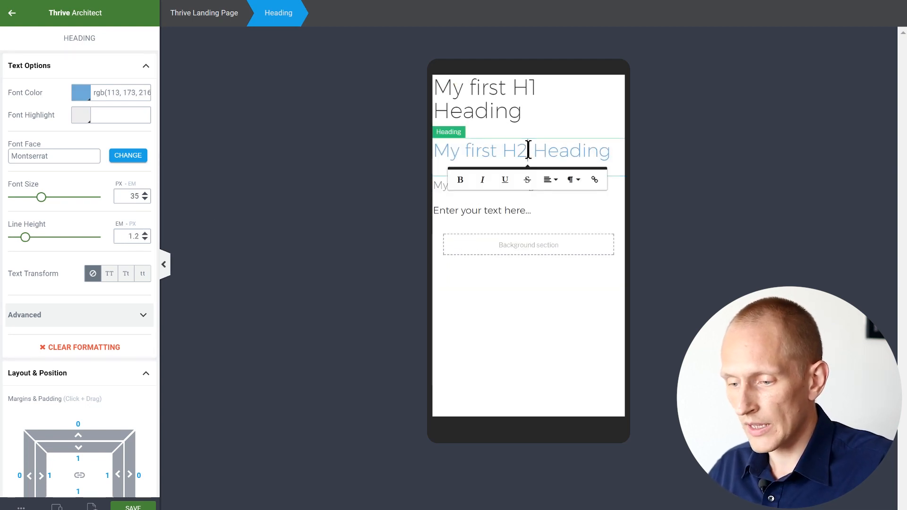
{"action": "left_click_drag", "start_coordinate": [138, 196], "coordinate": [140, 195]}
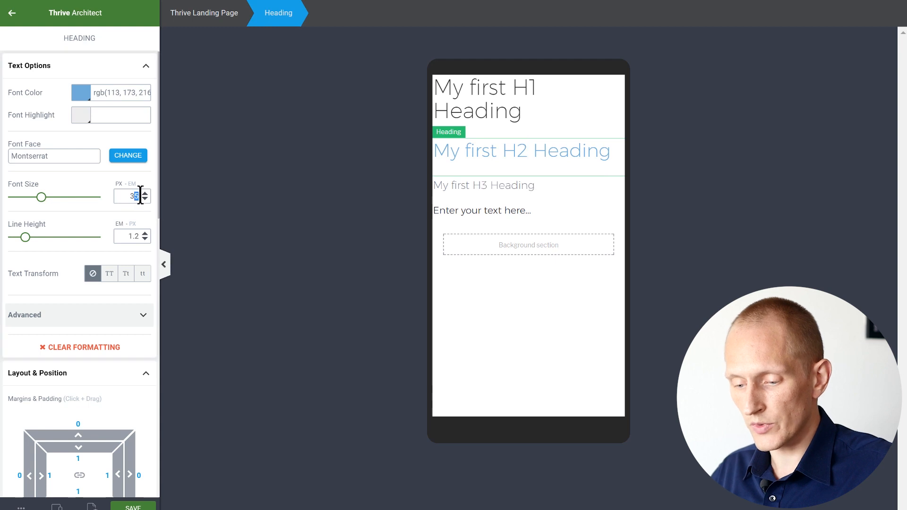
{"action": "type", "text": "2"}
{"action": "left_click_drag", "start_coordinate": [126, 232], "coordinate": [148, 236]}
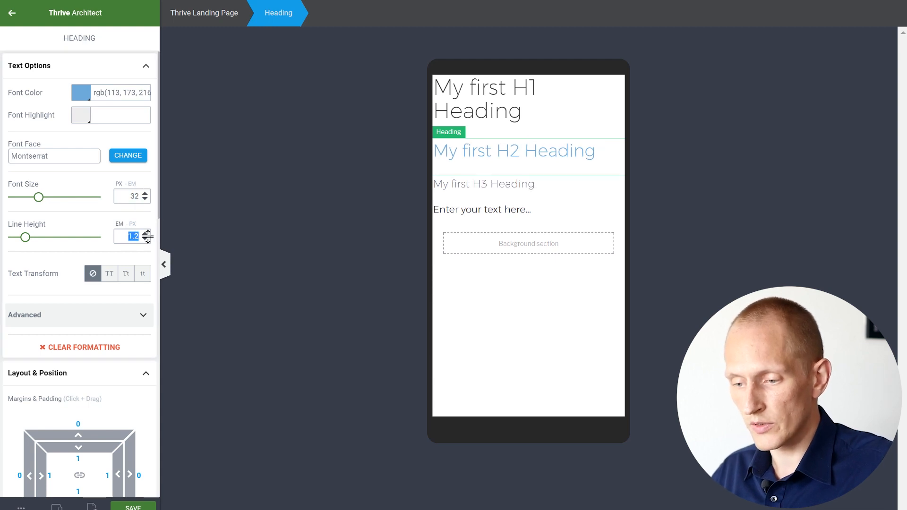
{"action": "type", "text": "1.2"}
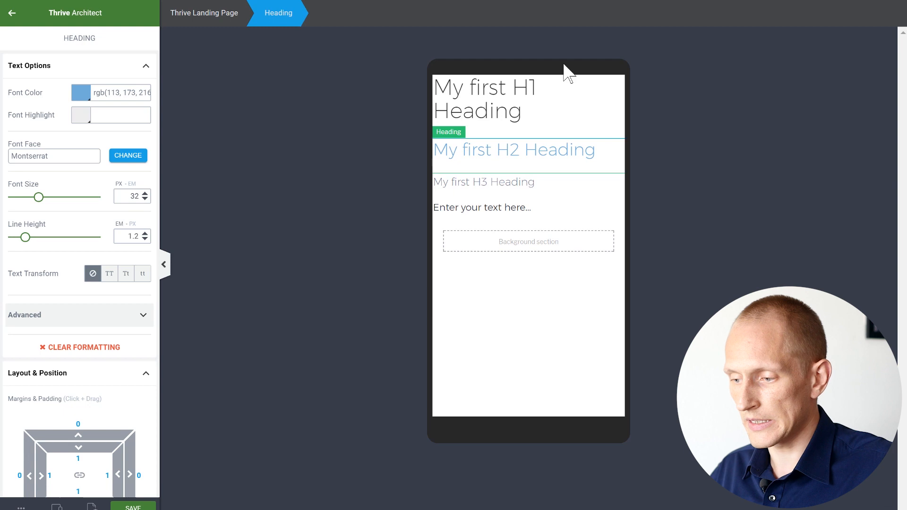
- Set the background section's left and right padding to 10 for mobile, and return the page to the desktop view
{"action": "left_click", "coordinate": [443, 248]}
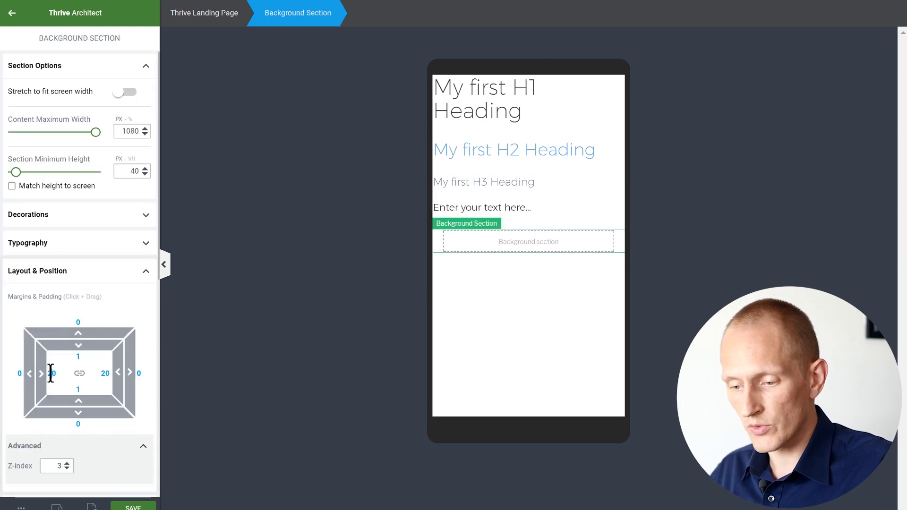
{"action": "type", "text": "1"}
{"action": "type", "text": "1"}
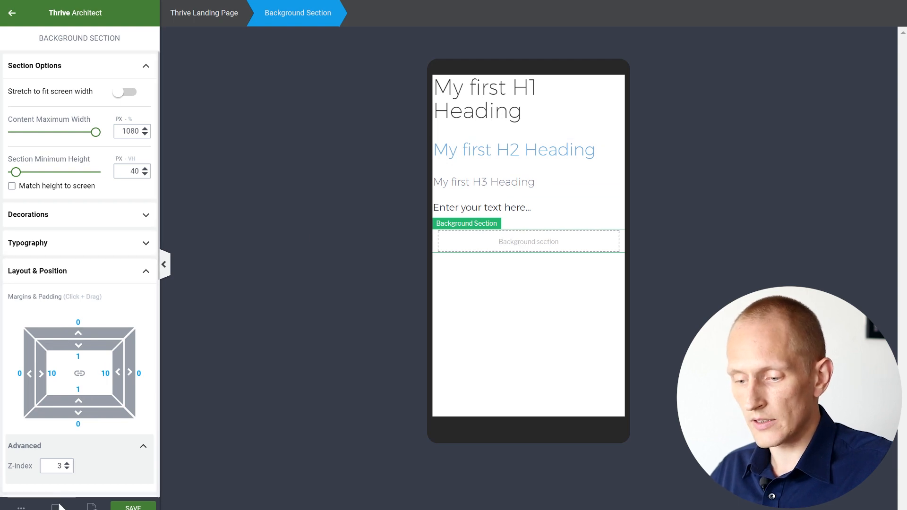
{"action": "mouse_move", "coordinate": [59, 506]}
{"action": "left_click", "coordinate": [42, 445]}
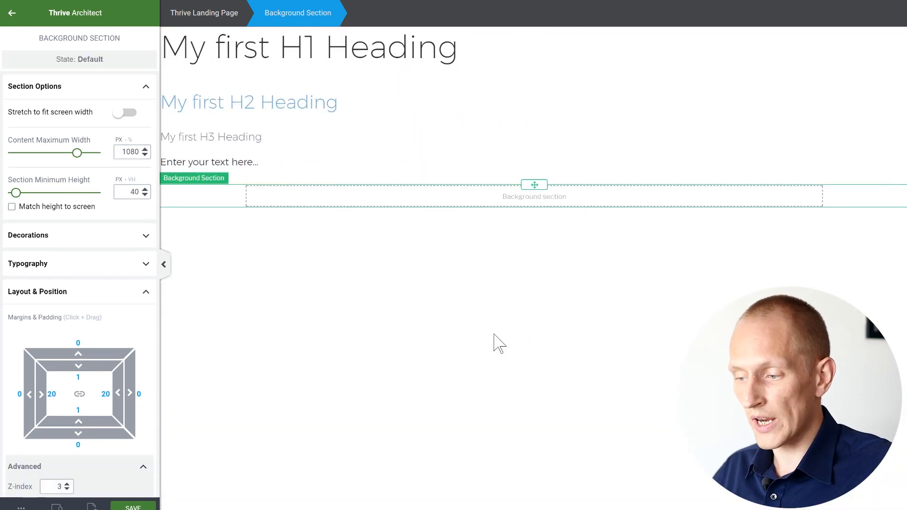
{"action": "left_click", "coordinate": [499, 344]}
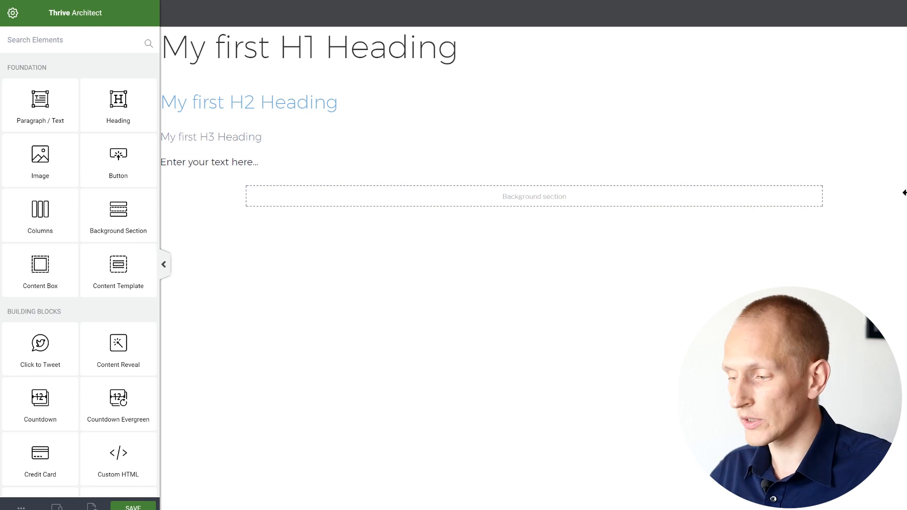
- Duplicate the empty background section six times
{"action": "left_click", "coordinate": [893, 179]}
{"action": "left_click", "coordinate": [893, 180]}
{"action": "left_click", "coordinate": [893, 179]}
{"action": "left_click", "coordinate": [893, 179]}
{"action": "left_click", "coordinate": [893, 179]}
{"action": "left_click", "coordinate": [893, 180]}
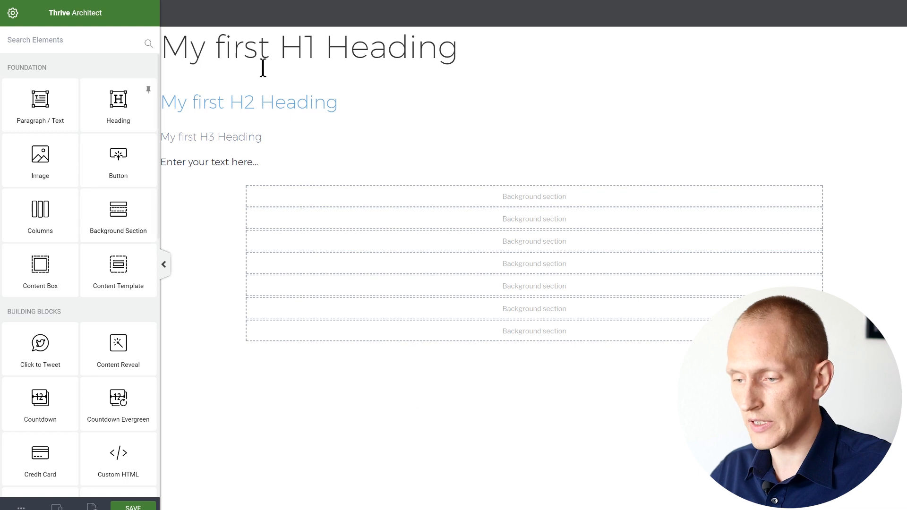
- Move the H1, H2 and H3 headings and the text paragraph, in that order, into the first background section
{"action": "left_click_drag", "start_coordinate": [536, 40], "coordinate": [532, 199]}
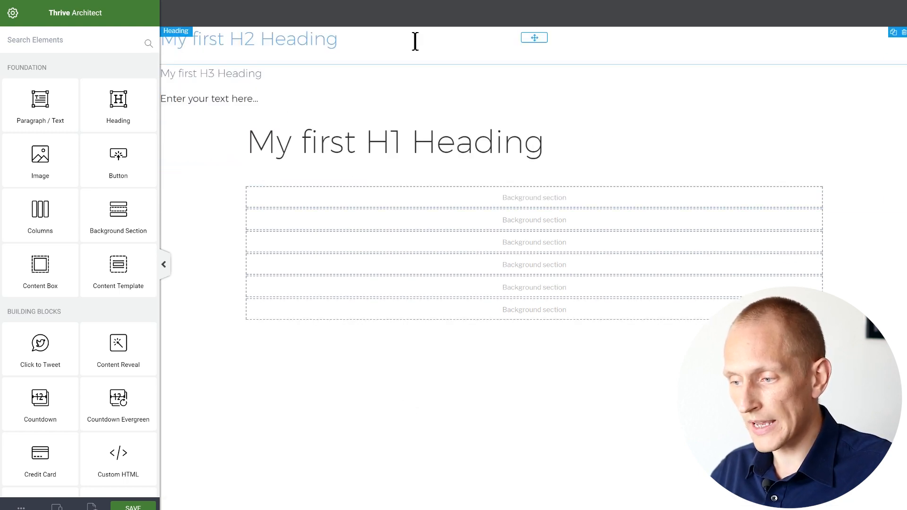
{"action": "left_click_drag", "start_coordinate": [534, 37], "coordinate": [528, 161]}
{"action": "left_click_drag", "start_coordinate": [535, 37], "coordinate": [412, 184]}
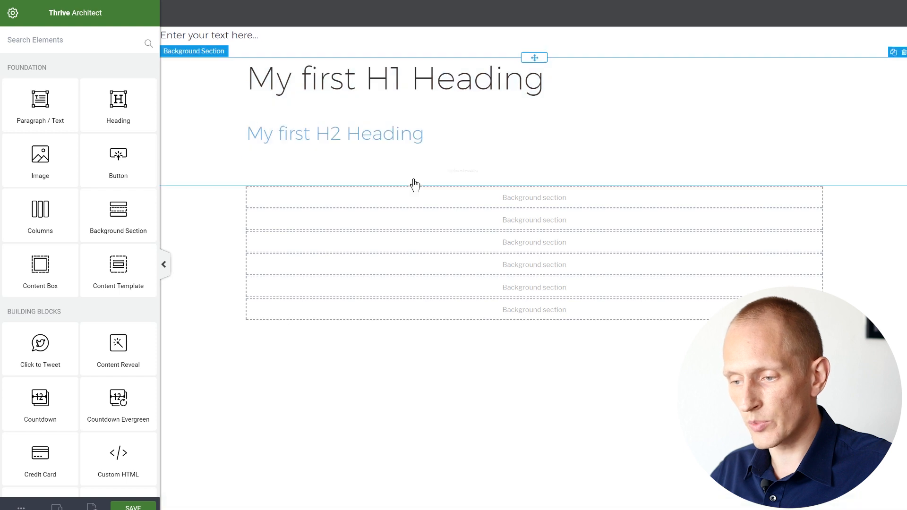
{"action": "left_click_drag", "start_coordinate": [533, 36], "coordinate": [355, 195]}
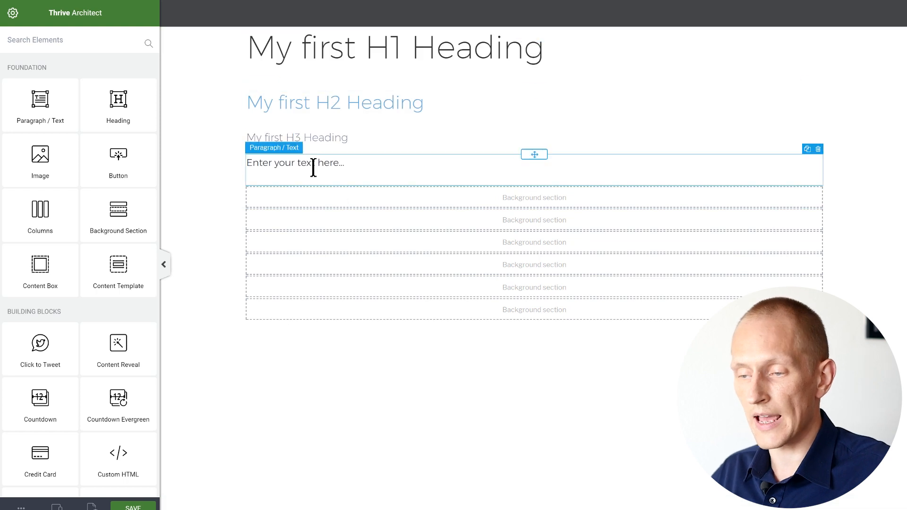
- Set the paragraph, H1, H2 and H3 spacing to 0 px for the background section containing the headings
{"action": "left_click", "coordinate": [217, 88]}
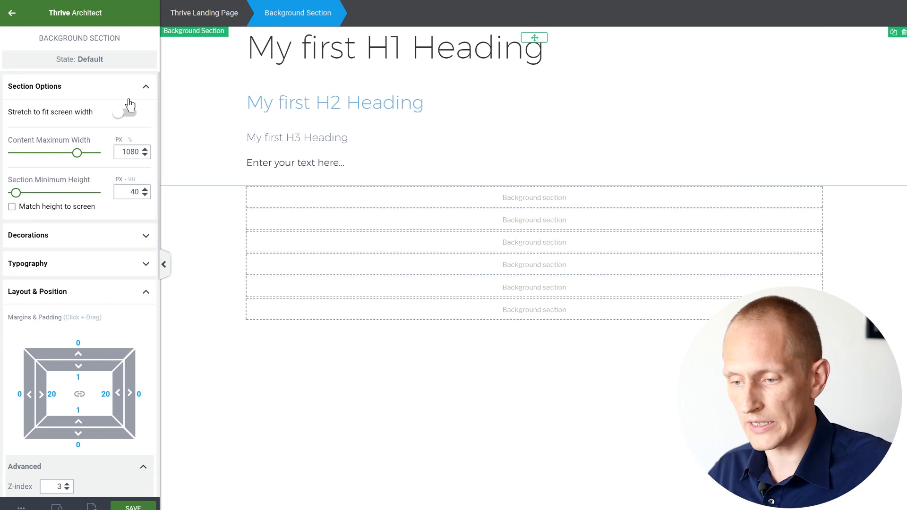
{"action": "left_click", "coordinate": [52, 263]}
{"action": "scroll", "coordinate": [56, 255], "scroll_direction": "down", "scroll_amount": 5}
{"action": "left_click", "coordinate": [43, 255]}
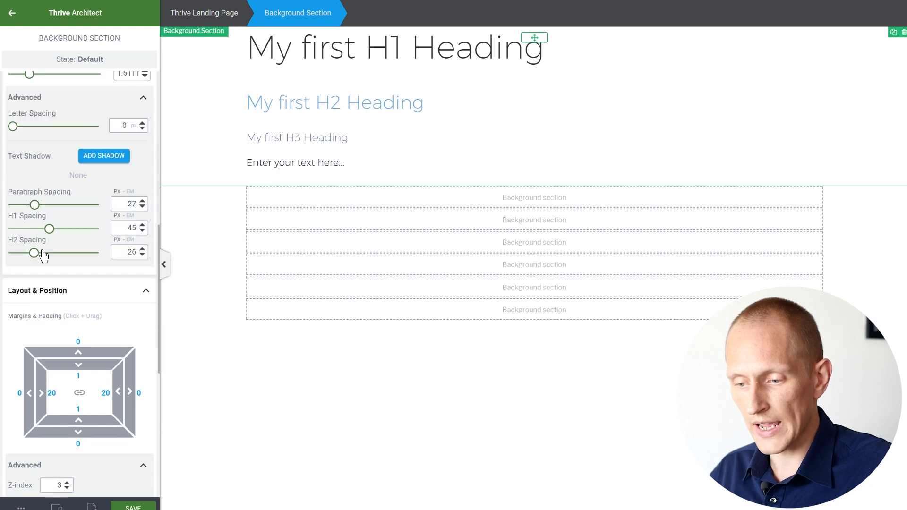
{"action": "left_click_drag", "start_coordinate": [34, 178], "coordinate": [10, 178]}
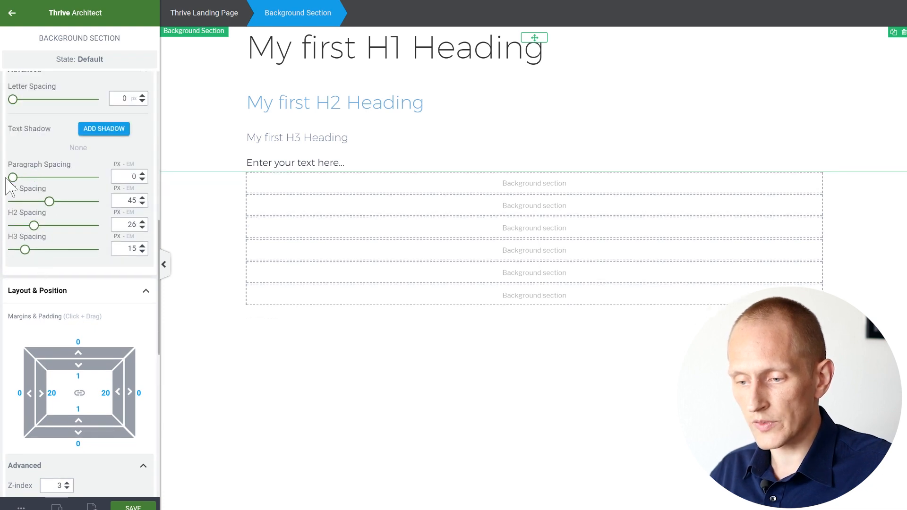
{"action": "left_click_drag", "start_coordinate": [49, 201], "coordinate": [10, 250]}
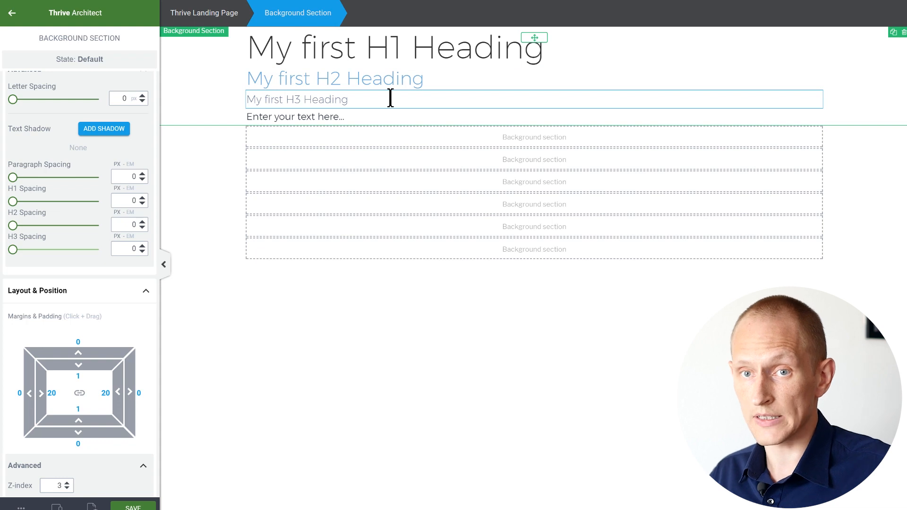
{"action": "scroll", "coordinate": [118, 184], "scroll_direction": "up", "scroll_amount": 1}
{"action": "left_click", "coordinate": [57, 92]}
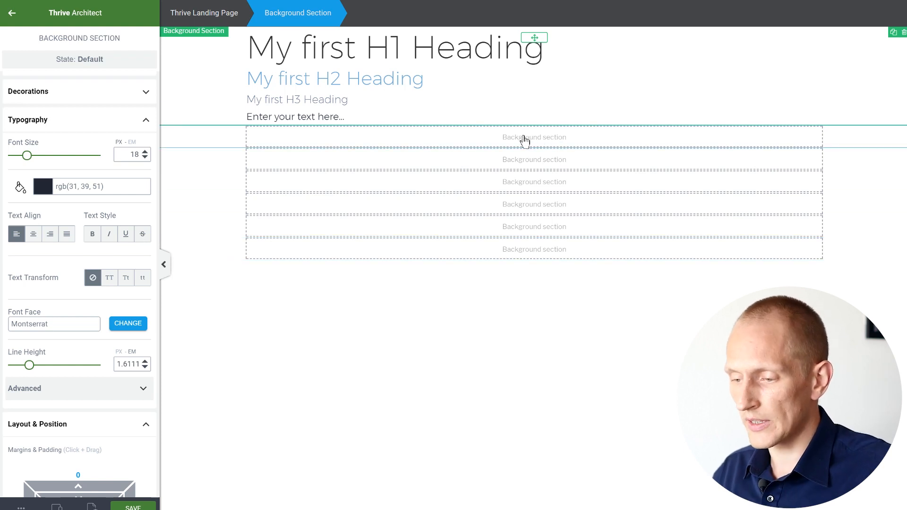
- Delete five of the empty background sections, keeping only one below the section with the headings
{"action": "left_click", "coordinate": [895, 159]}
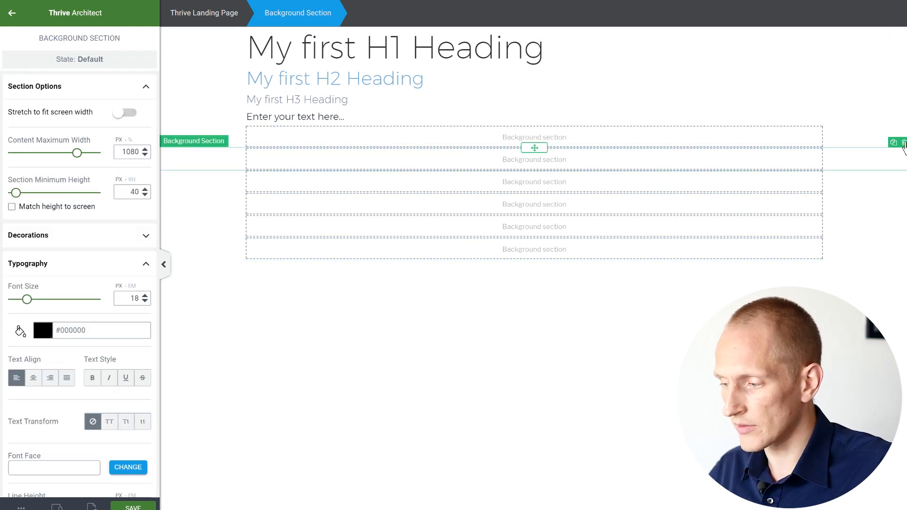
{"action": "left_click", "coordinate": [903, 143]}
{"action": "left_click", "coordinate": [903, 121]}
{"action": "left_click", "coordinate": [903, 120]}
{"action": "left_click", "coordinate": [903, 121]}
{"action": "left_click", "coordinate": [903, 120]}
- Set the paragraph, H1, H2 and H3 spacing to 0 px for the remaining empty background section
{"action": "left_click", "coordinate": [565, 143]}
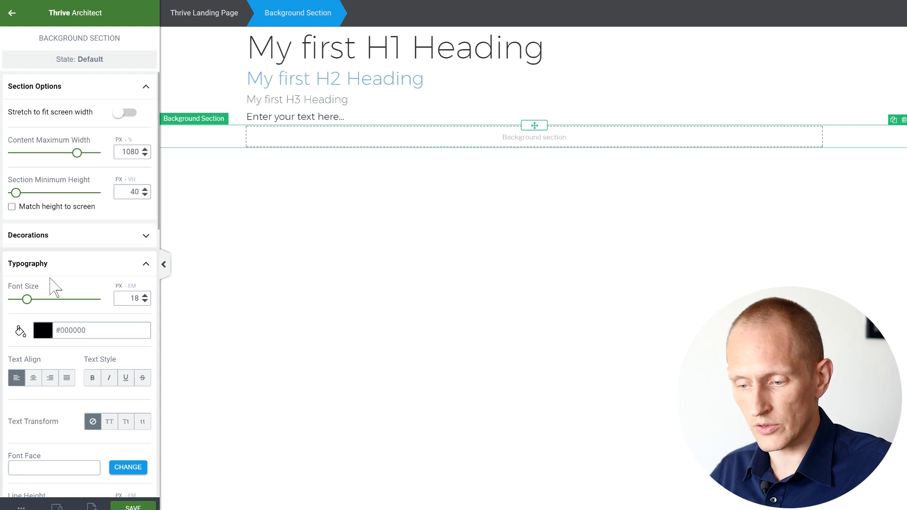
{"action": "scroll", "coordinate": [57, 303], "scroll_direction": "down", "scroll_amount": 7}
{"action": "left_click", "coordinate": [43, 207]}
{"action": "scroll", "coordinate": [45, 205], "scroll_direction": "down", "scroll_amount": 3}
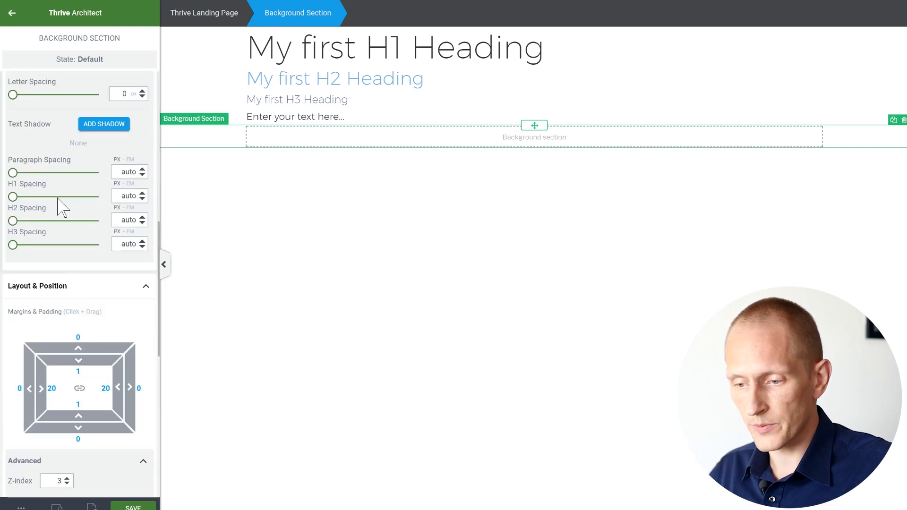
{"action": "left_click", "coordinate": [12, 172]}
{"action": "left_click", "coordinate": [13, 197]}
{"action": "left_click", "coordinate": [13, 221]}
{"action": "left_click", "coordinate": [13, 244]}
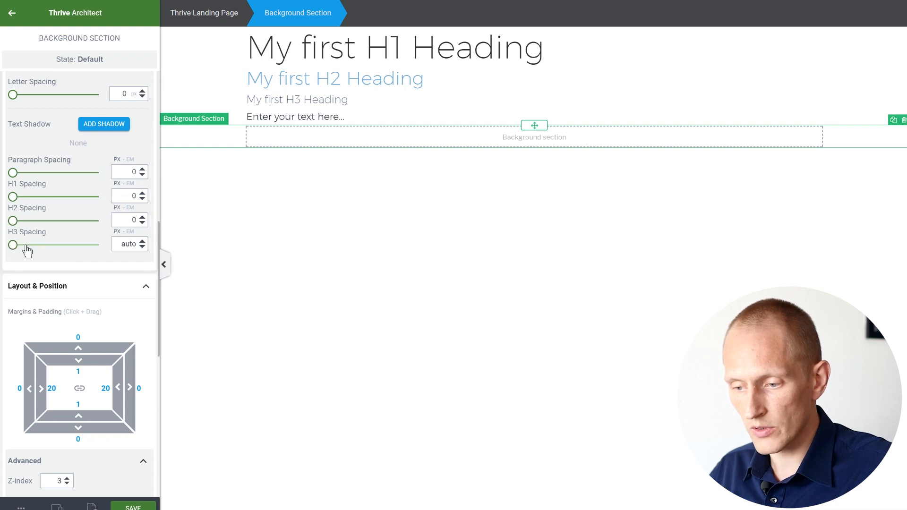
{"action": "scroll", "coordinate": [95, 140], "scroll_direction": "up", "scroll_amount": 2}
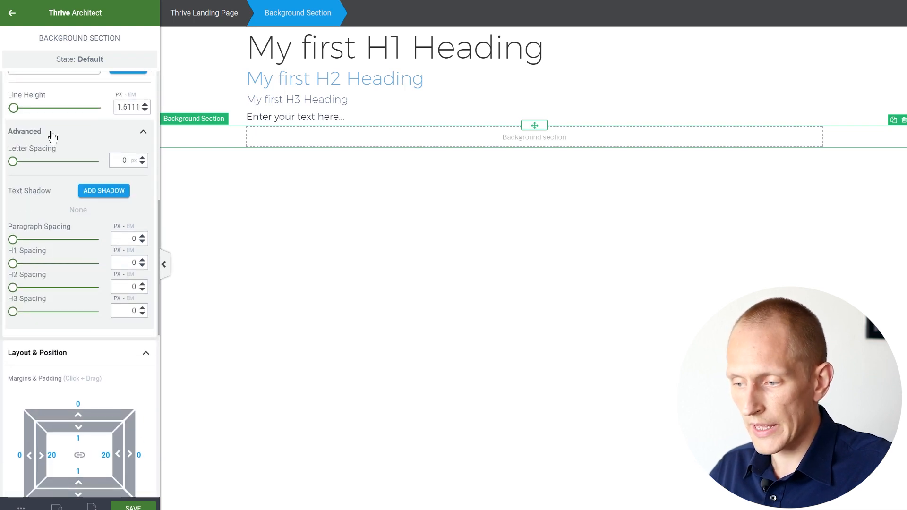
{"action": "left_click", "coordinate": [52, 136]}
- Duplicate the empty background section seven times, deselect it and save the page
{"action": "left_click", "coordinate": [893, 121]}
{"action": "left_click", "coordinate": [894, 121]}
{"action": "left_click", "coordinate": [893, 121]}
{"action": "left_click", "coordinate": [893, 121]}
{"action": "left_click", "coordinate": [893, 121]}
{"action": "left_click", "coordinate": [893, 121]}
{"action": "left_click", "coordinate": [893, 120]}
{"action": "left_click", "coordinate": [534, 385]}
{"action": "key", "text": "ctrl+s"}
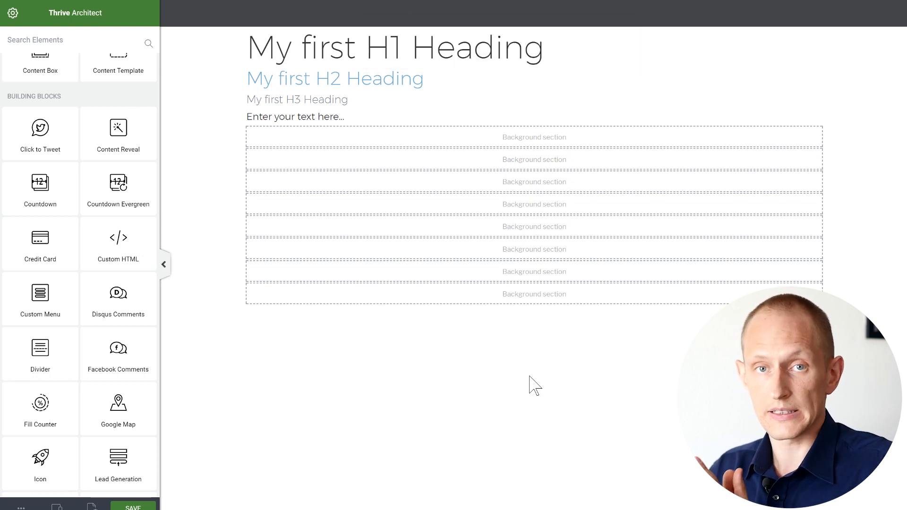
- Move the first empty background section above the headings section and set its background color to light blue #78b8e6
{"action": "left_click_drag", "start_coordinate": [534, 126], "coordinate": [525, 30]}
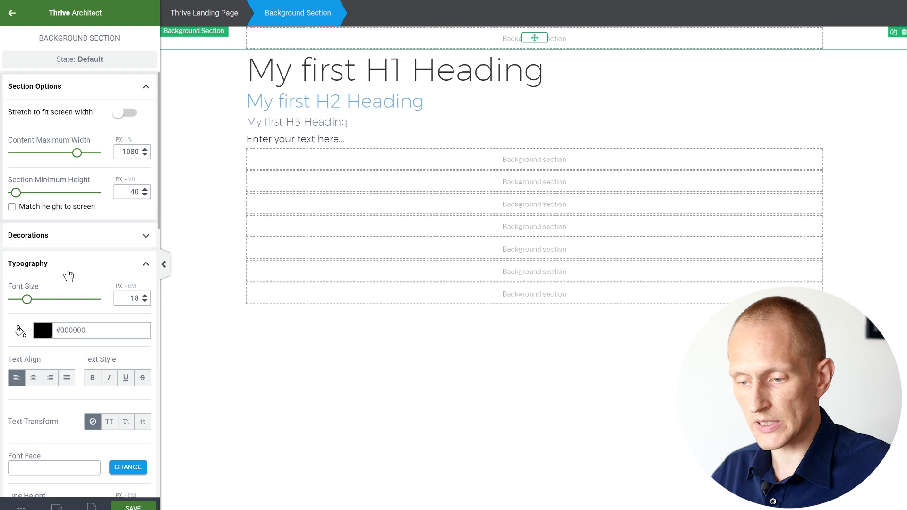
{"action": "left_click", "coordinate": [67, 270]}
{"action": "scroll", "coordinate": [75, 246], "scroll_direction": "down", "scroll_amount": 5}
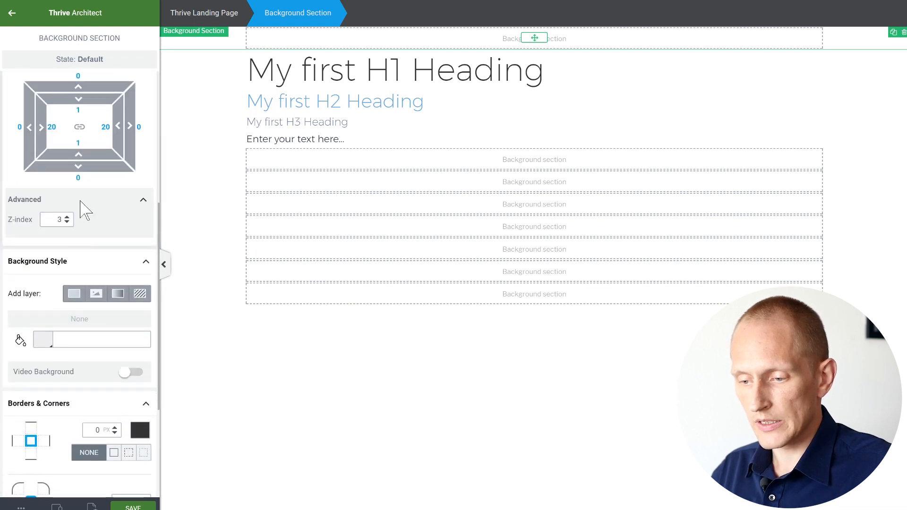
{"action": "scroll", "coordinate": [73, 291], "scroll_direction": "down", "scroll_amount": 2}
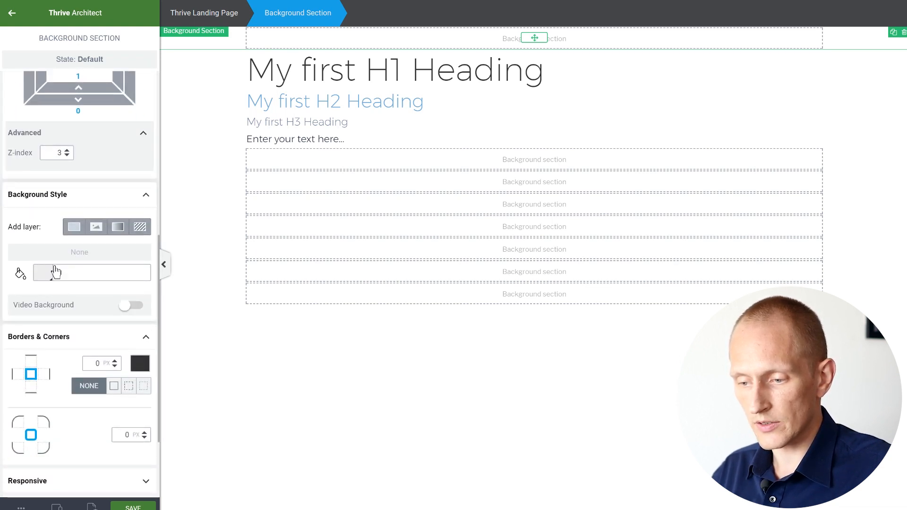
{"action": "left_click", "coordinate": [44, 276]}
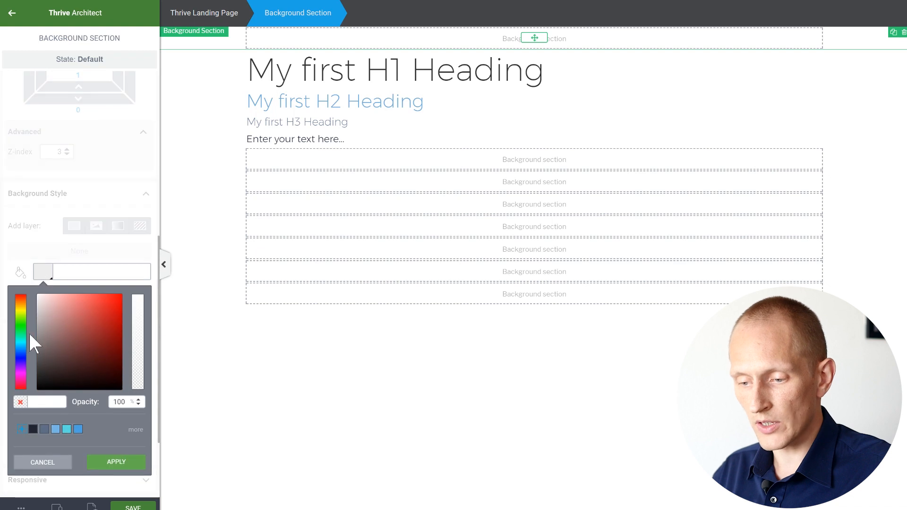
{"action": "left_click", "coordinate": [21, 352]}
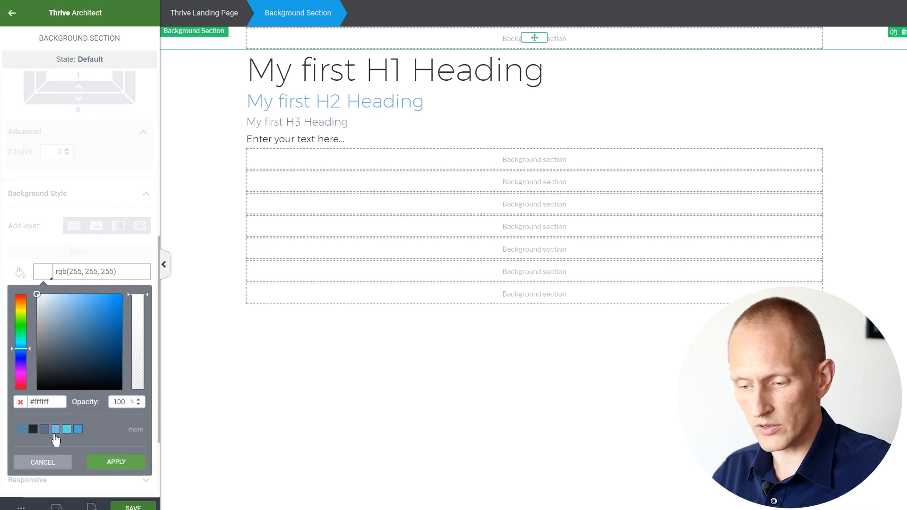
{"action": "left_click", "coordinate": [44, 429]}
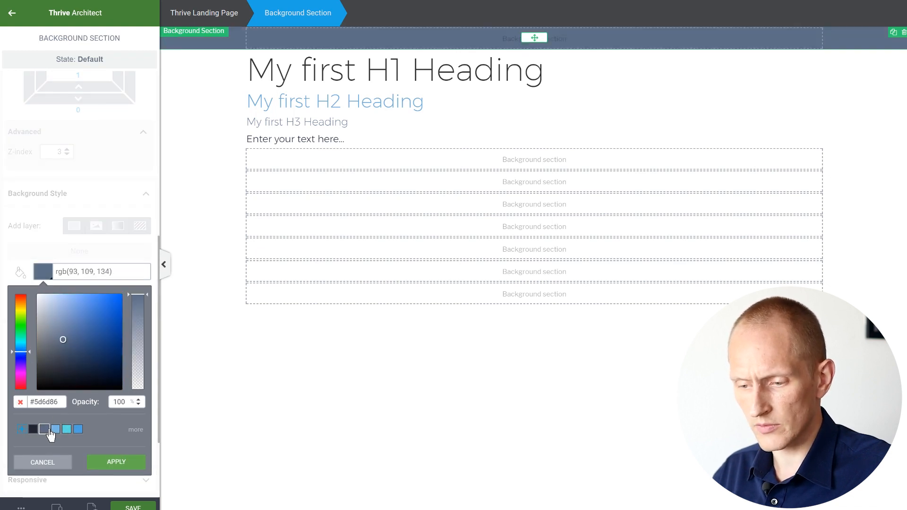
{"action": "left_click", "coordinate": [56, 429]}
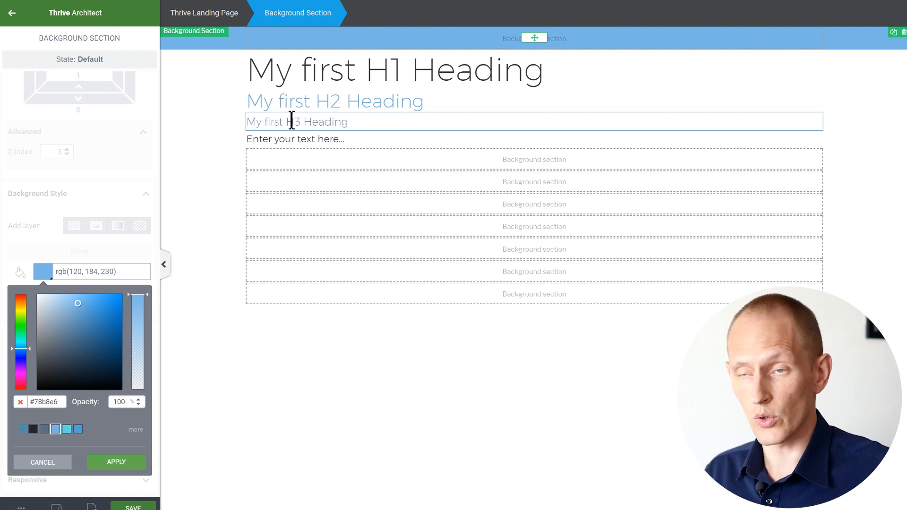
{"action": "left_click", "coordinate": [133, 255]}
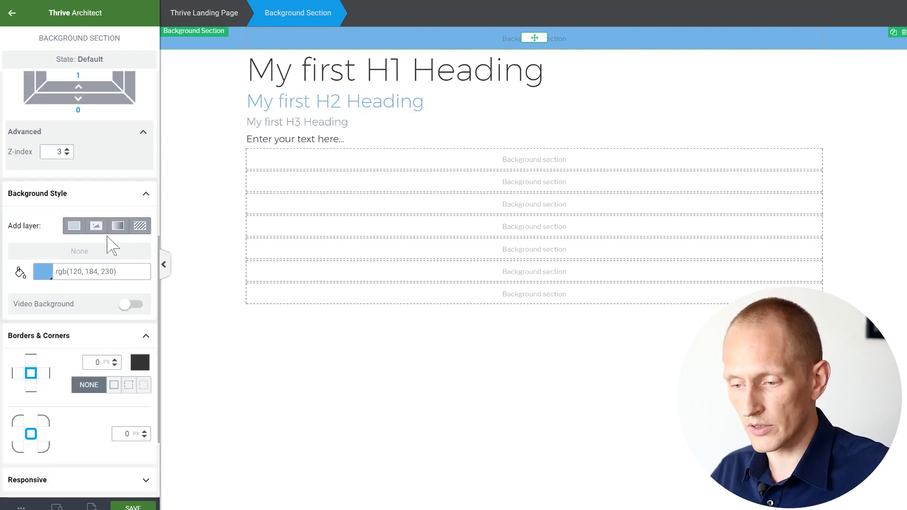
- Add the desk-bg image from the media library as a stretched background layer to the first background section
{"action": "left_click", "coordinate": [98, 234]}
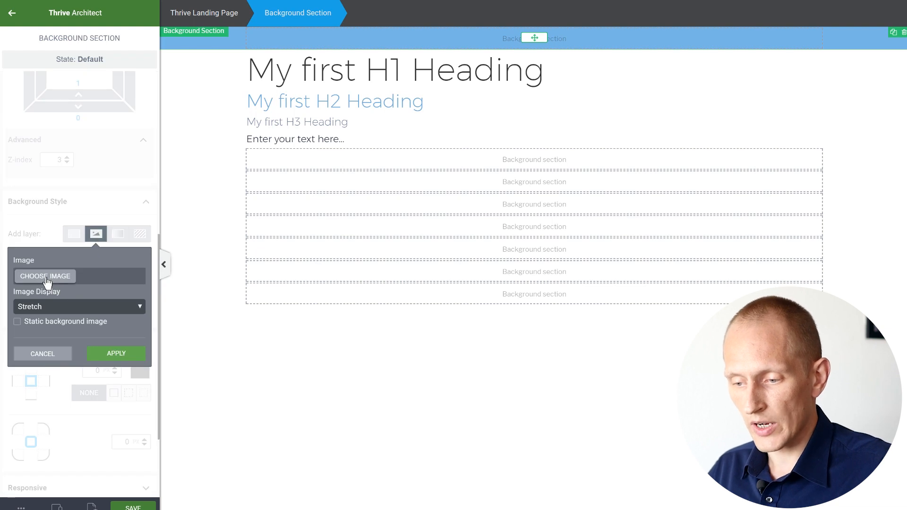
{"action": "left_click", "coordinate": [46, 277]}
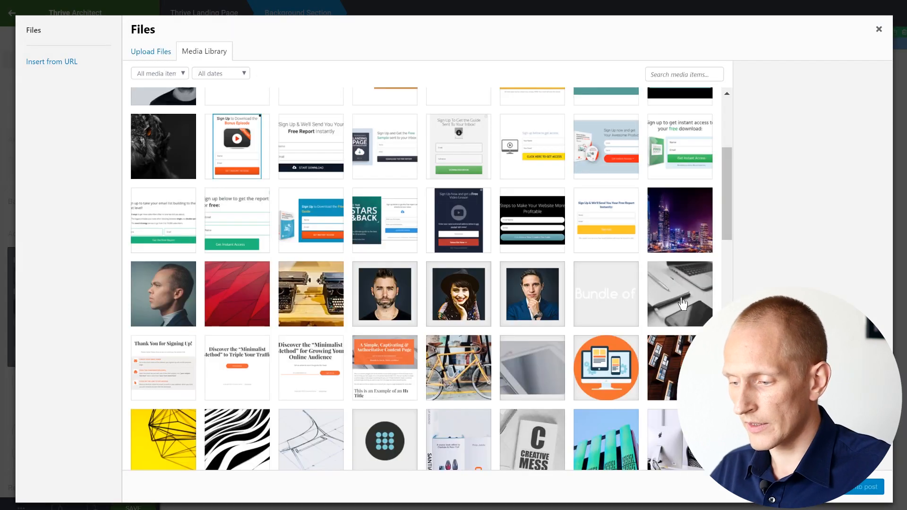
{"action": "left_click", "coordinate": [683, 304]}
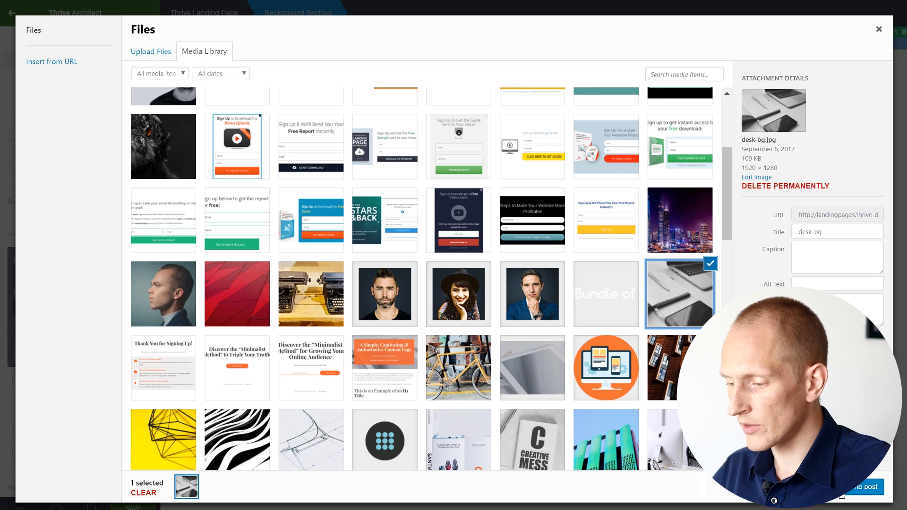
{"action": "left_click", "coordinate": [850, 489]}
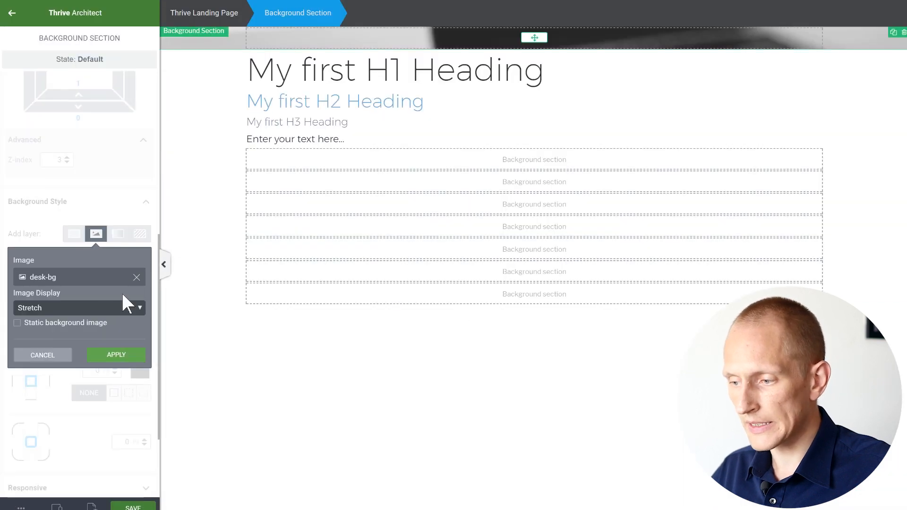
{"action": "left_click", "coordinate": [113, 362]}
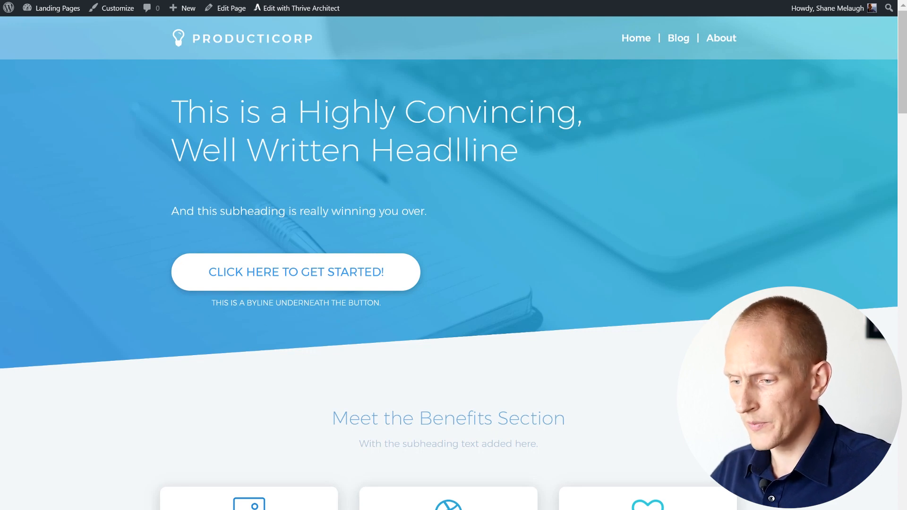
- Move the H1 heading into the first background section and replace its text with "This is a Highly Convincing, Well Written Headlline" copied from the example page
{"action": "left_click_drag", "start_coordinate": [173, 110], "coordinate": [522, 159]}
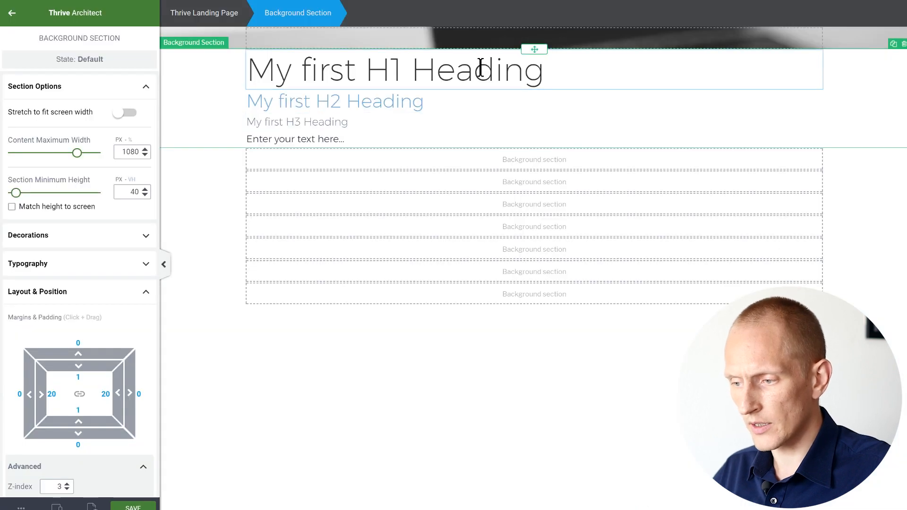
{"action": "left_click", "coordinate": [480, 70]}
{"action": "left_click_drag", "start_coordinate": [534, 53], "coordinate": [536, 38]}
{"action": "triple_click", "coordinate": [432, 50]}
{"action": "type", "text": "This is a Highly Convincing Well Written Headlline"}
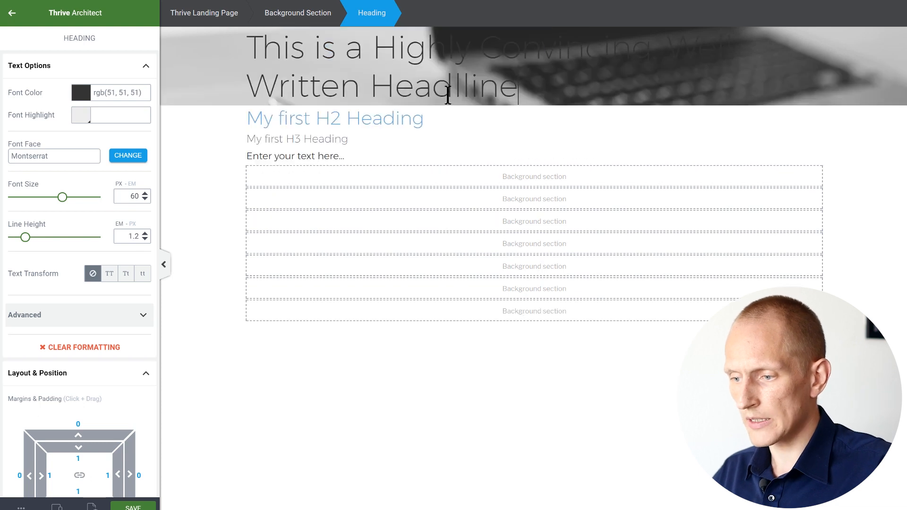
- Set the H1 headline's font color to white
{"action": "left_click", "coordinate": [79, 92]}
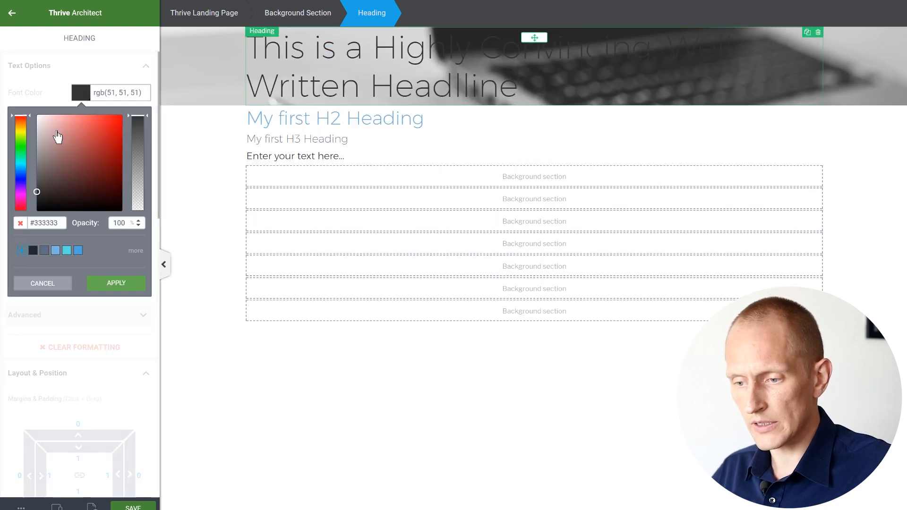
{"action": "left_click_drag", "start_coordinate": [57, 136], "coordinate": [10, 78]}
{"action": "left_click", "coordinate": [137, 285]}
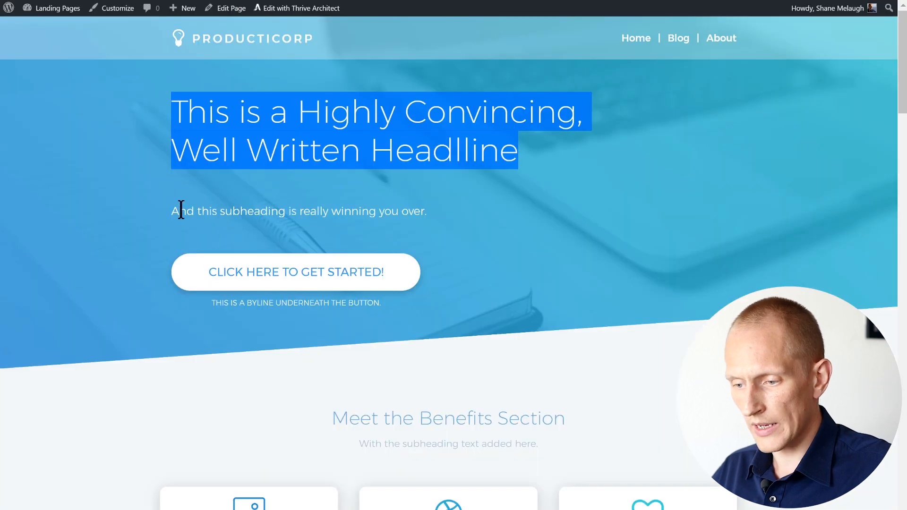
- Add a paragraph below the headline with the example page's text "And this subheading is really winning you over."
{"action": "left_click_drag", "start_coordinate": [172, 209], "coordinate": [423, 212]}
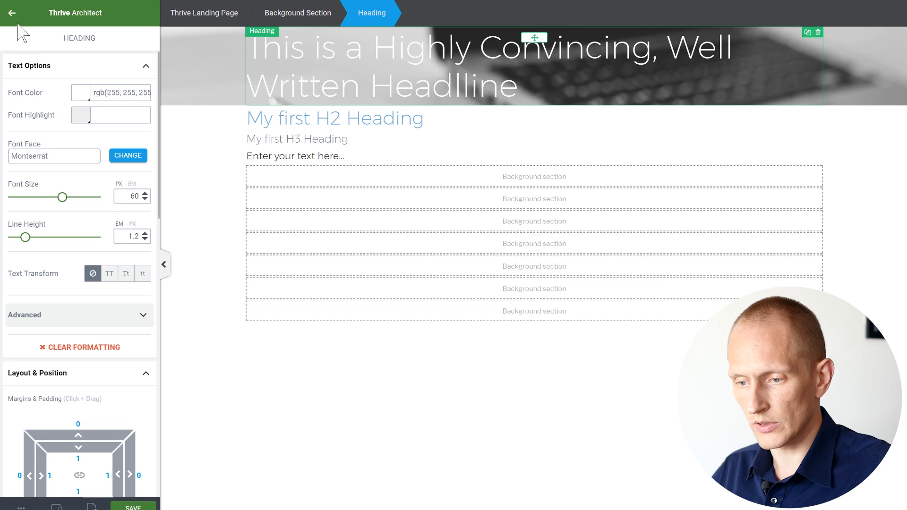
{"action": "left_click", "coordinate": [13, 14]}
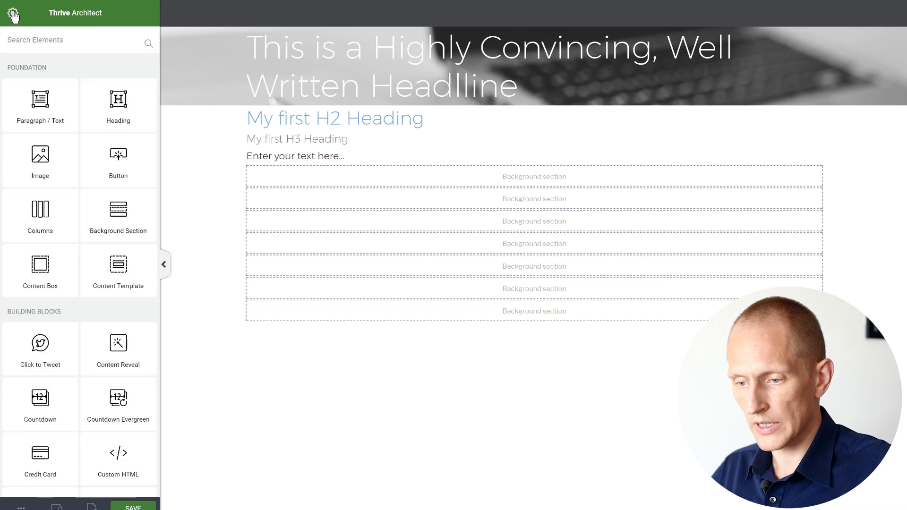
{"action": "left_click_drag", "start_coordinate": [41, 111], "coordinate": [418, 89]}
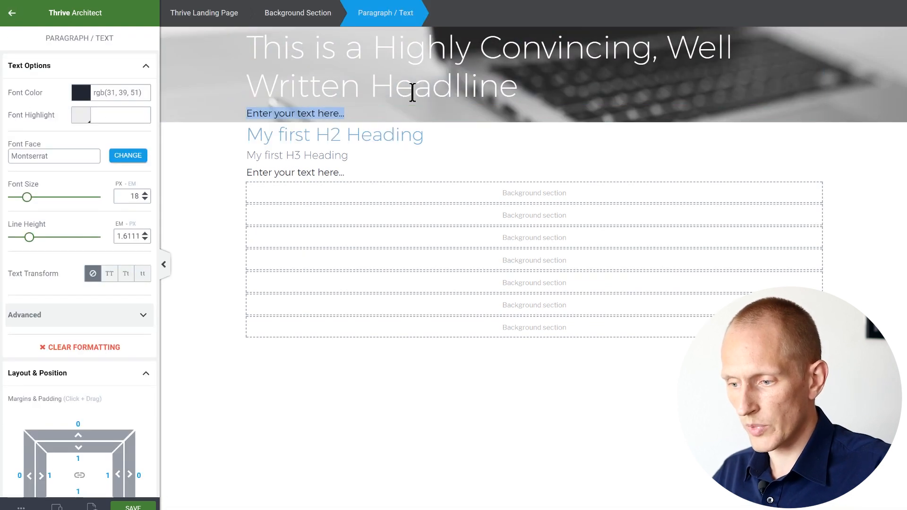
{"action": "type", "text": "And this subheading is really winning you over."}
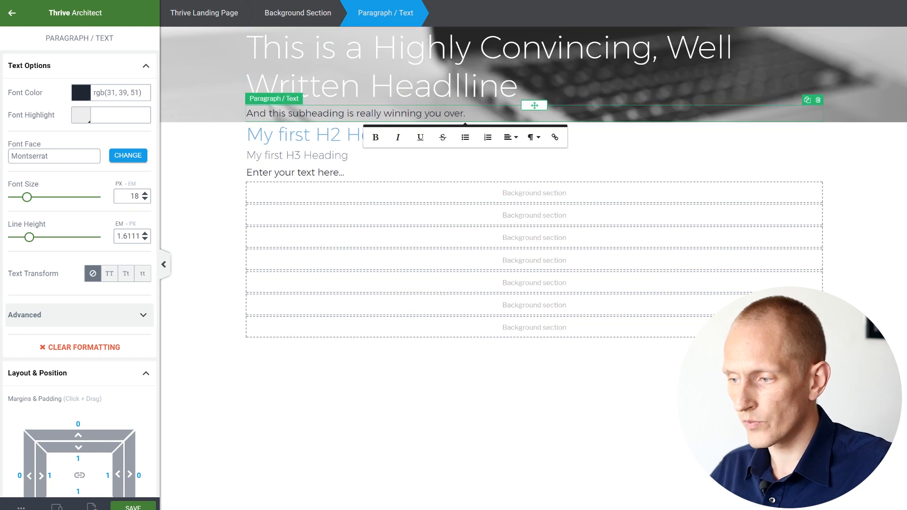
- Add a button below the subheading paragraph and label it "Click here to get started!"
{"action": "left_click", "coordinate": [205, 194]}
{"action": "left_click", "coordinate": [12, 13]}
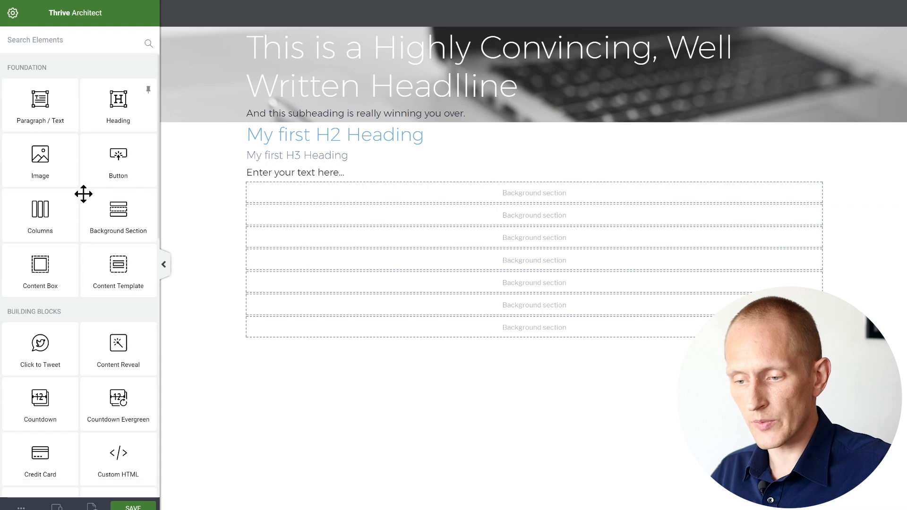
{"action": "left_click_drag", "start_coordinate": [118, 169], "coordinate": [387, 118]}
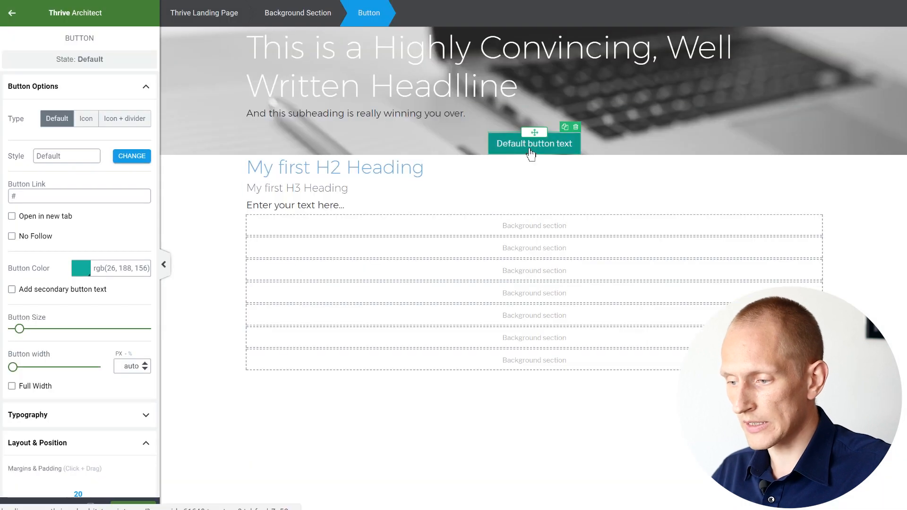
{"action": "left_click", "coordinate": [531, 143]}
{"action": "type", "text": "d"}
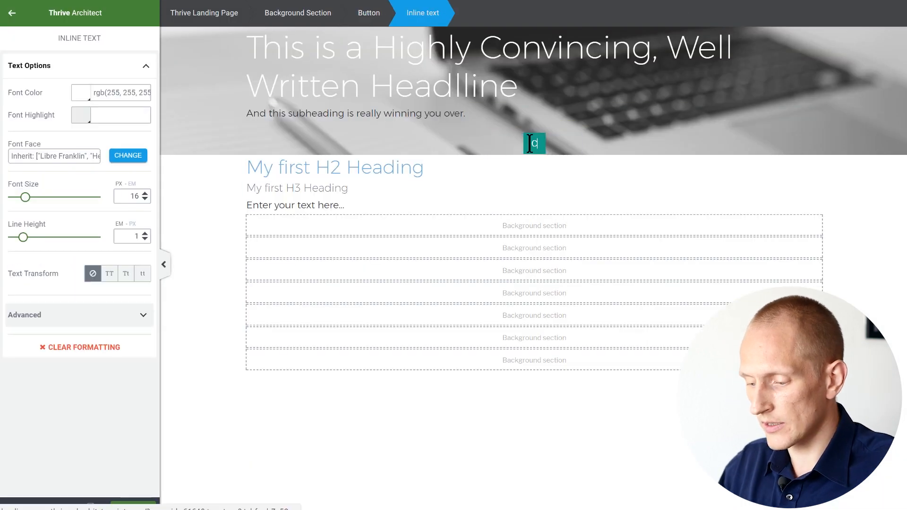
{"action": "type", "text": "lick here to get started!"}
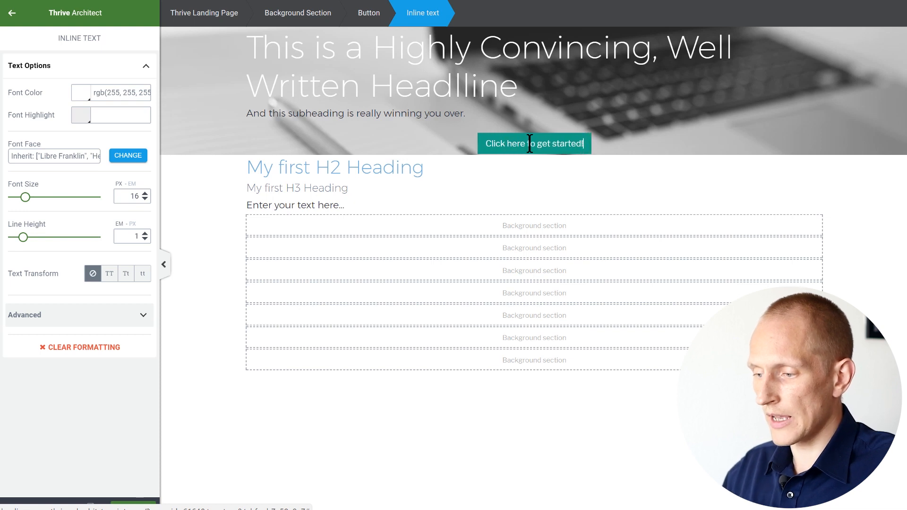
- Align the button to the left and transform its text to uppercase
{"action": "left_click", "coordinate": [488, 142]}
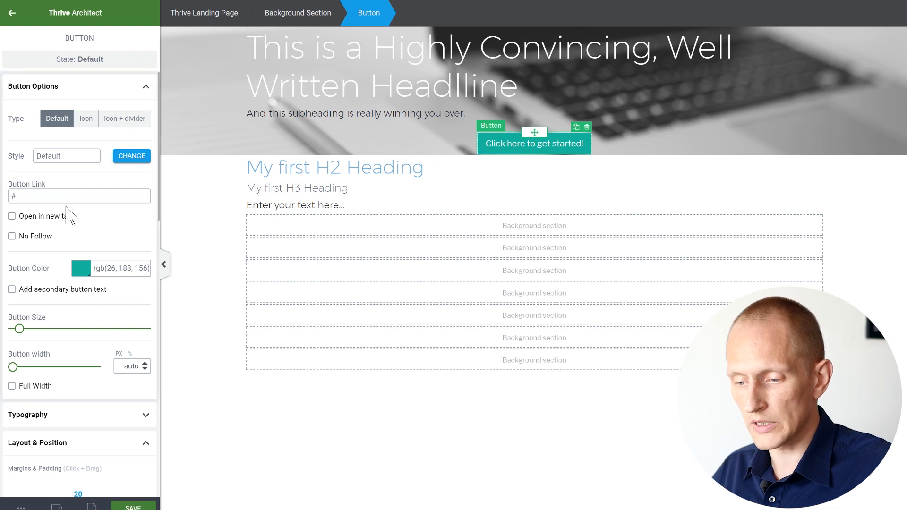
{"action": "scroll", "coordinate": [75, 329], "scroll_direction": "down", "scroll_amount": 6}
{"action": "left_click", "coordinate": [109, 365]}
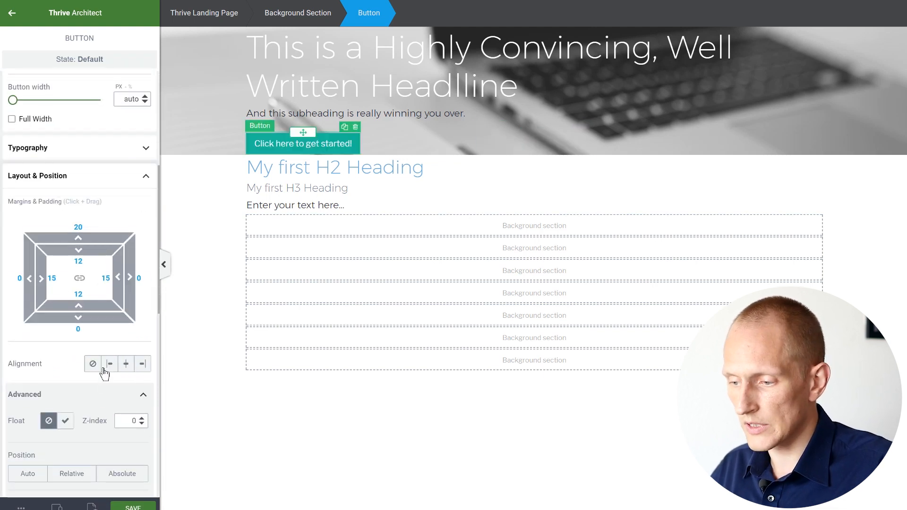
{"action": "scroll", "coordinate": [84, 230], "scroll_direction": "up", "scroll_amount": 4}
{"action": "left_click", "coordinate": [85, 316]}
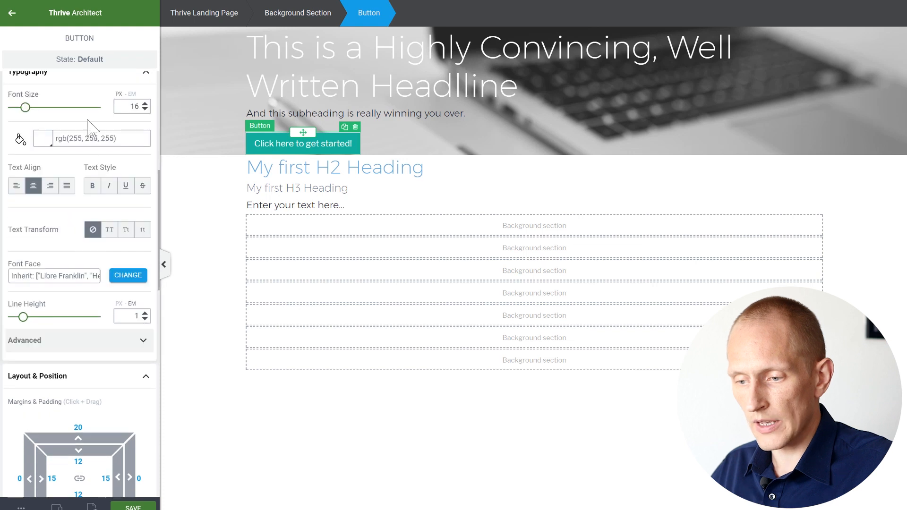
{"action": "left_click", "coordinate": [110, 230]}
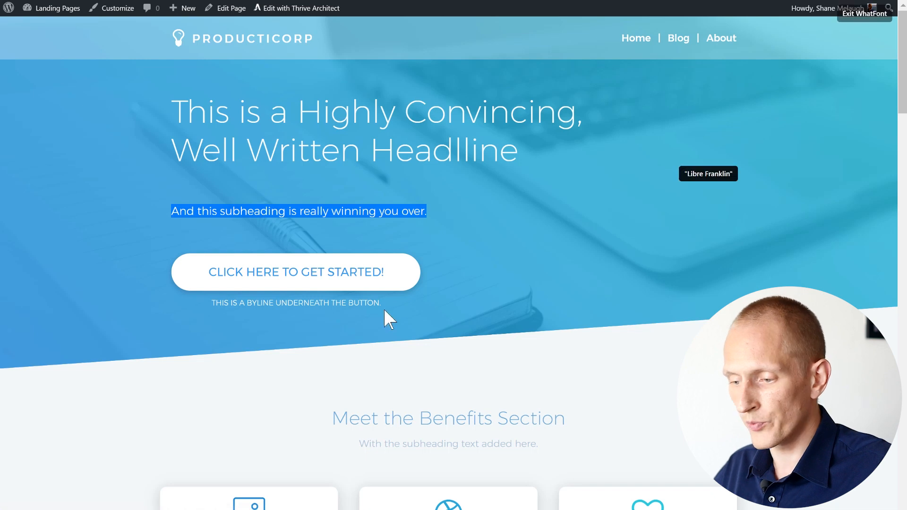
- Check the example button's font and copy its color code, then set the new button's font to Montserrat, regular 300, bold 500, at 22 px
{"action": "left_click", "coordinate": [332, 274]}
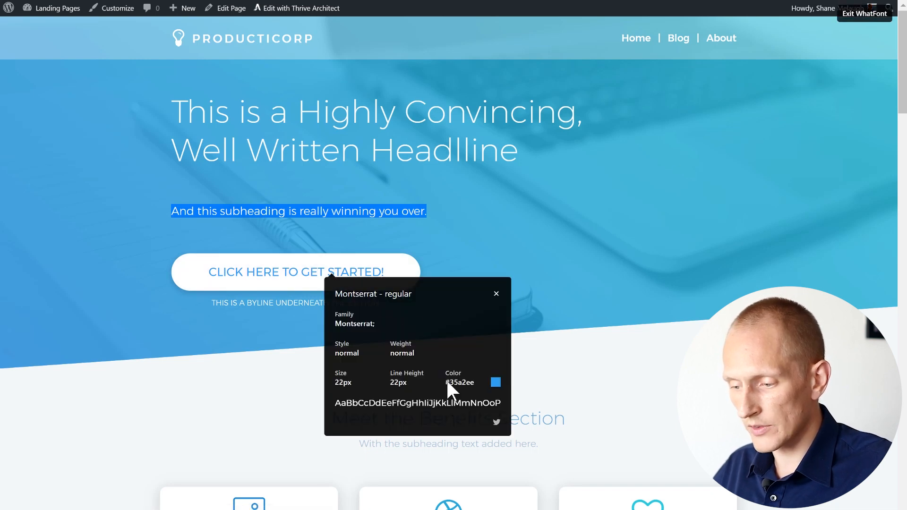
{"action": "left_click_drag", "start_coordinate": [445, 382], "coordinate": [471, 382]}
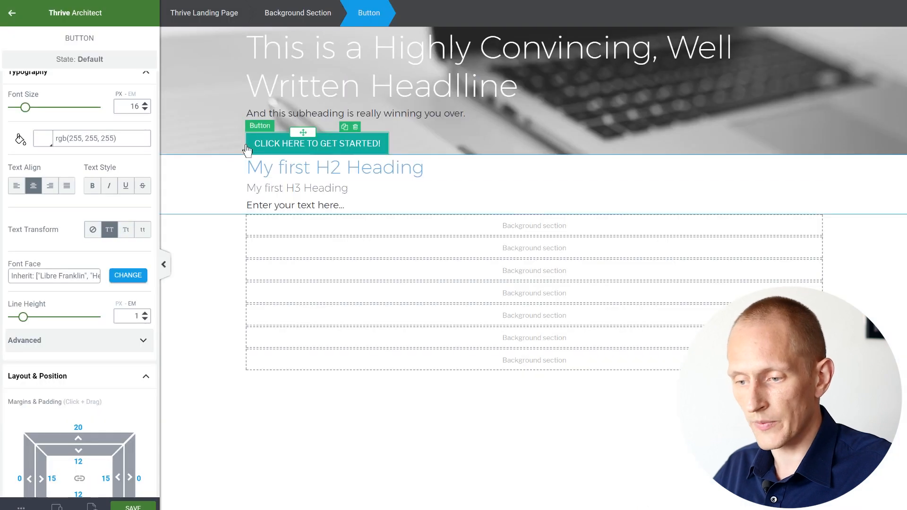
{"action": "scroll", "coordinate": [97, 186], "scroll_direction": "up", "scroll_amount": 3}
{"action": "scroll", "coordinate": [94, 198], "scroll_direction": "down", "scroll_amount": 3}
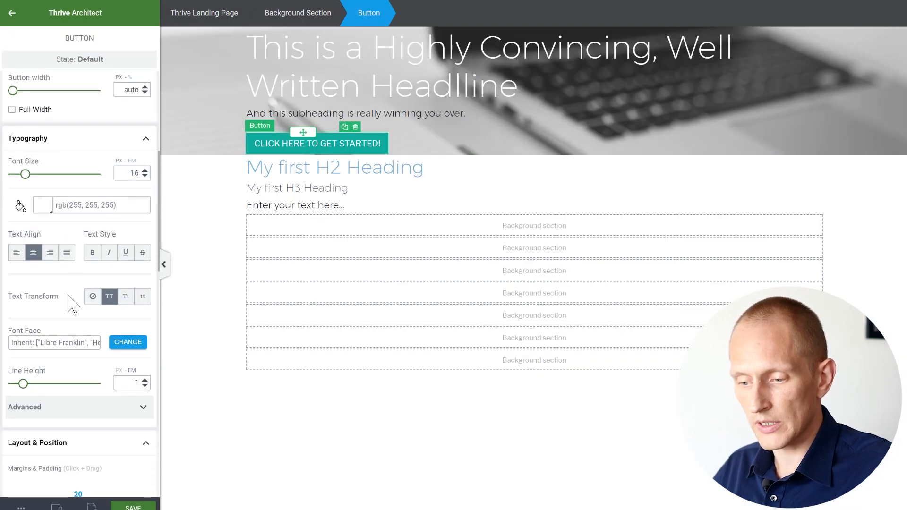
{"action": "left_click", "coordinate": [128, 343]}
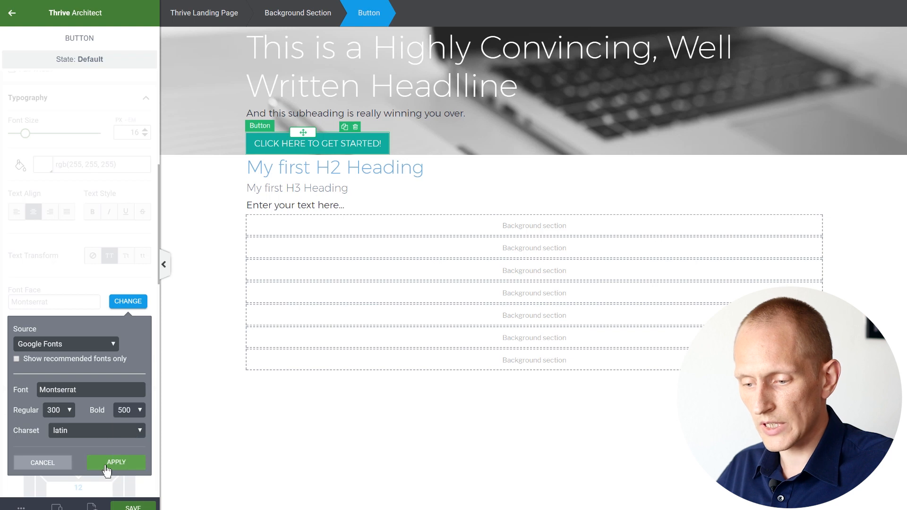
{"action": "left_click", "coordinate": [106, 466]}
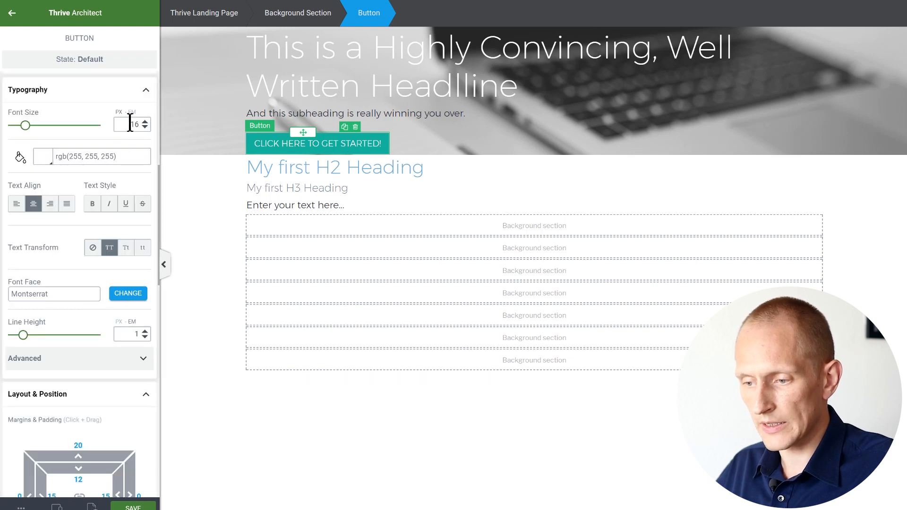
{"action": "type", "text": "22"}
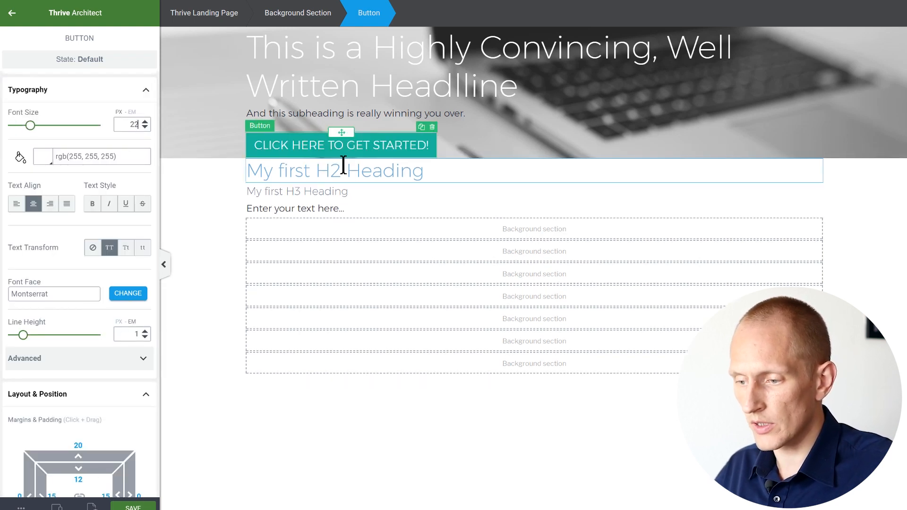
- Set the button's text color to #35a2ee and its background color to white #ffffff
{"action": "left_click", "coordinate": [42, 156]}
{"action": "type", "text": "#35a2ee"}
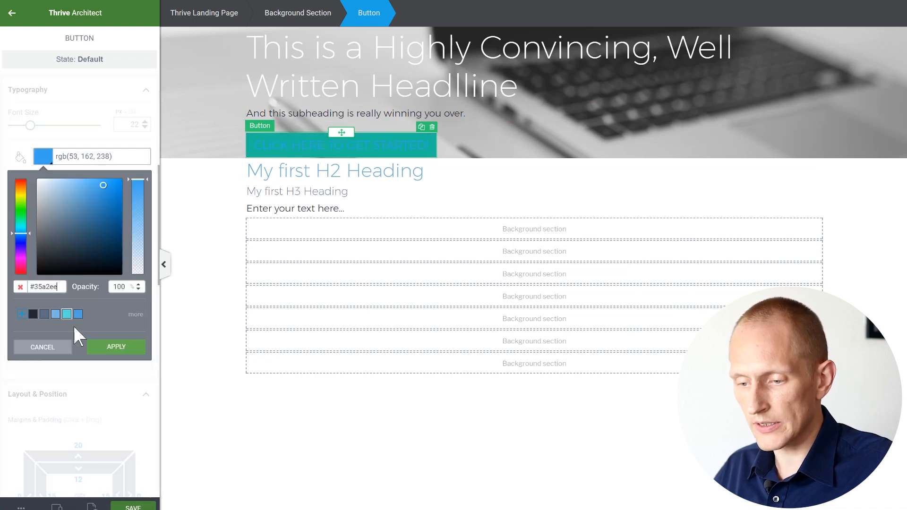
{"action": "left_click", "coordinate": [116, 347]}
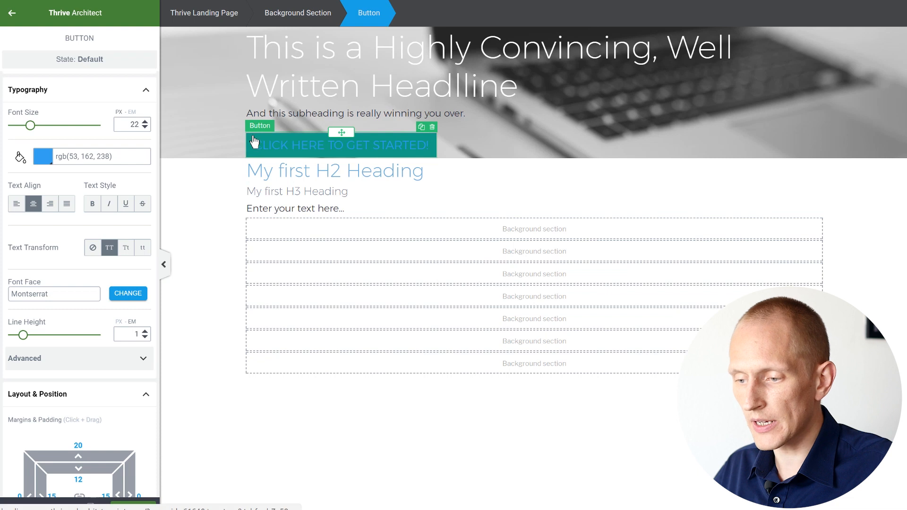
{"action": "scroll", "coordinate": [28, 184], "scroll_direction": "down", "scroll_amount": 5}
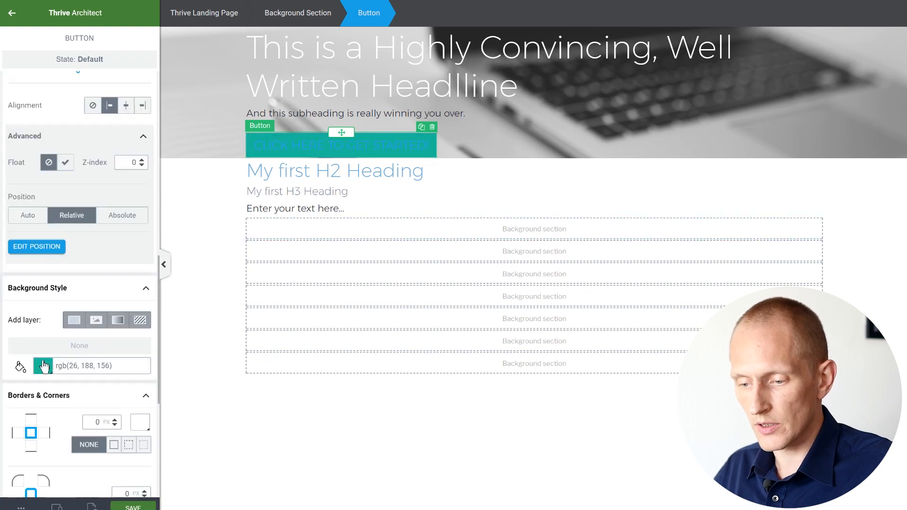
{"action": "left_click", "coordinate": [43, 364]}
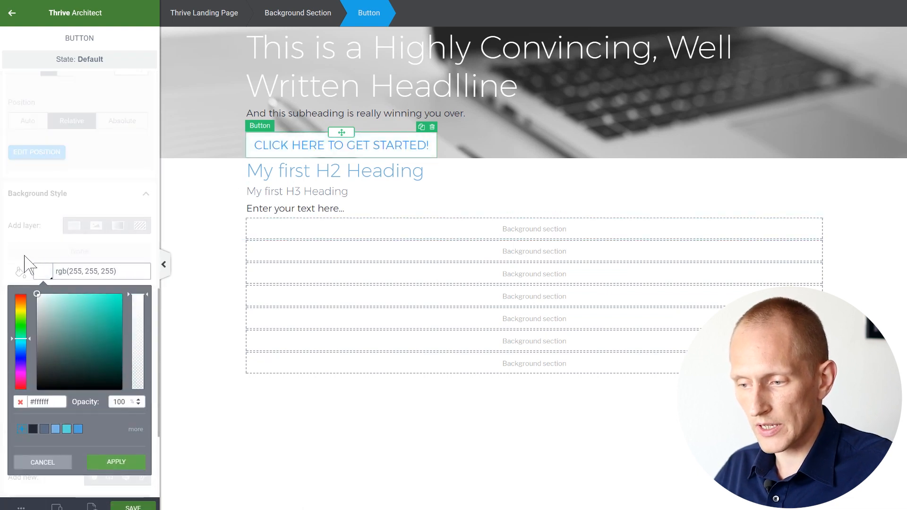
{"action": "left_click", "coordinate": [116, 461]}
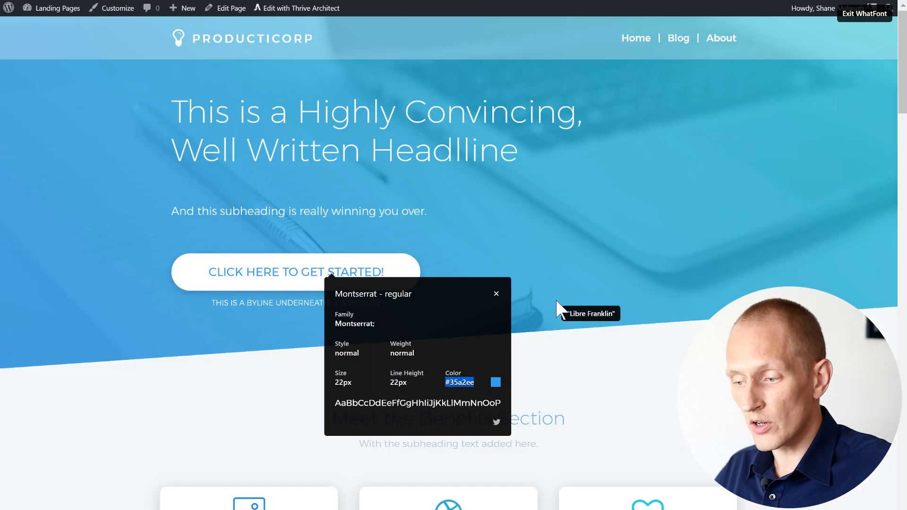
- Set the button's padding to 22 px above and below and 25 px on both sides, and round its corners to 62 px
{"action": "left_click", "coordinate": [496, 294]}
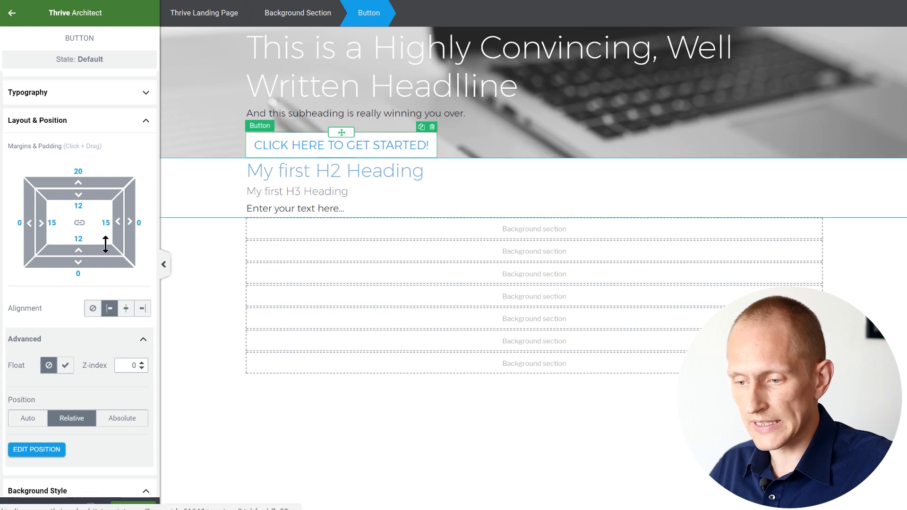
{"action": "left_click", "coordinate": [83, 206]}
{"action": "type", "text": "22"}
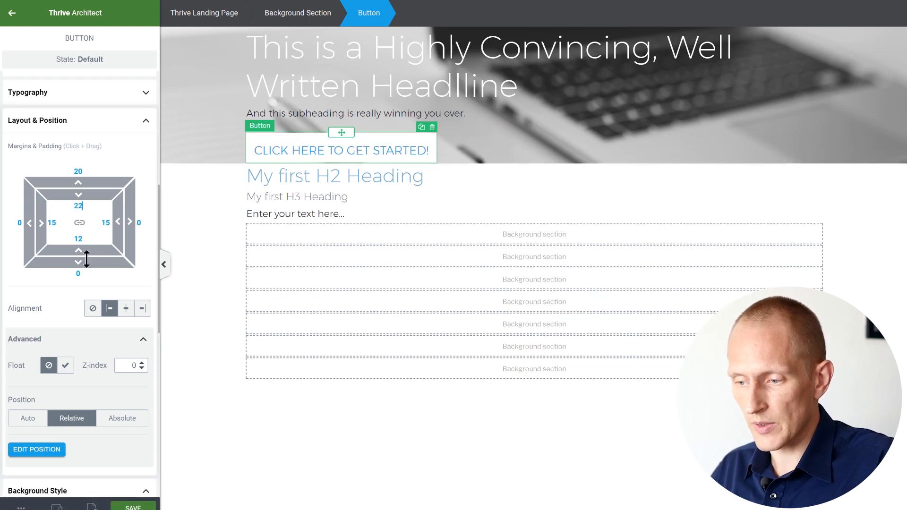
{"action": "type", "text": "22"}
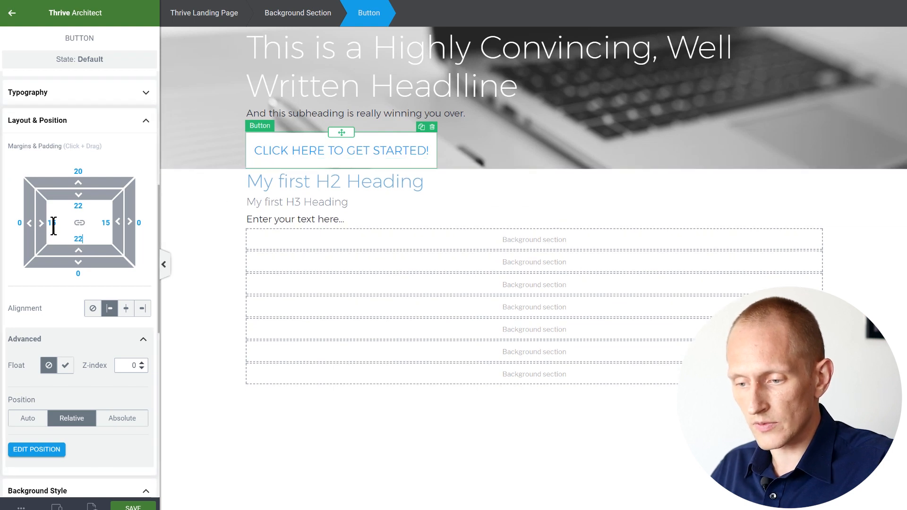
{"action": "type", "text": "2525"}
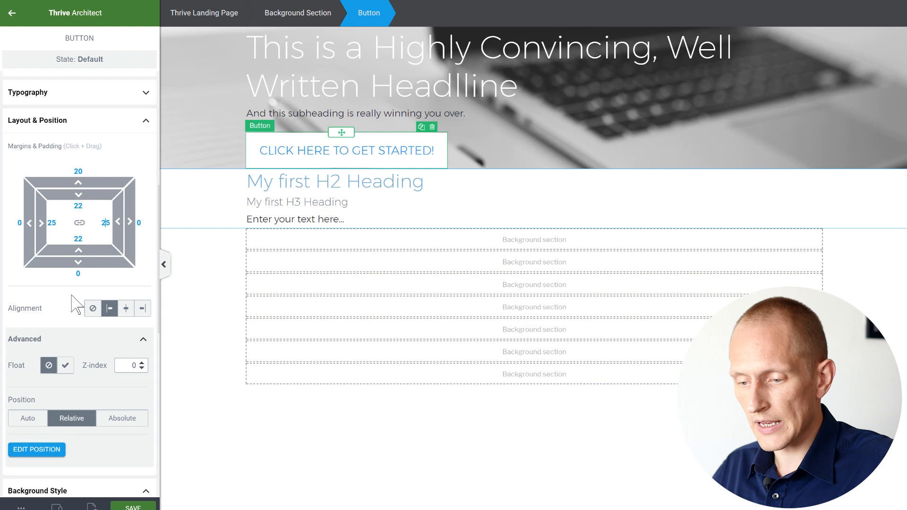
{"action": "scroll", "coordinate": [89, 302], "scroll_direction": "down", "scroll_amount": 7}
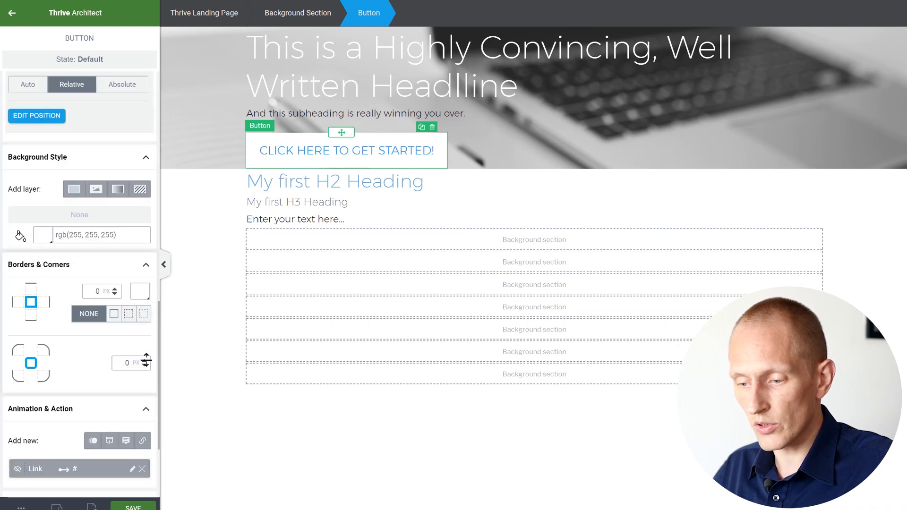
{"action": "left_click_drag", "start_coordinate": [145, 352], "coordinate": [145, 327]}
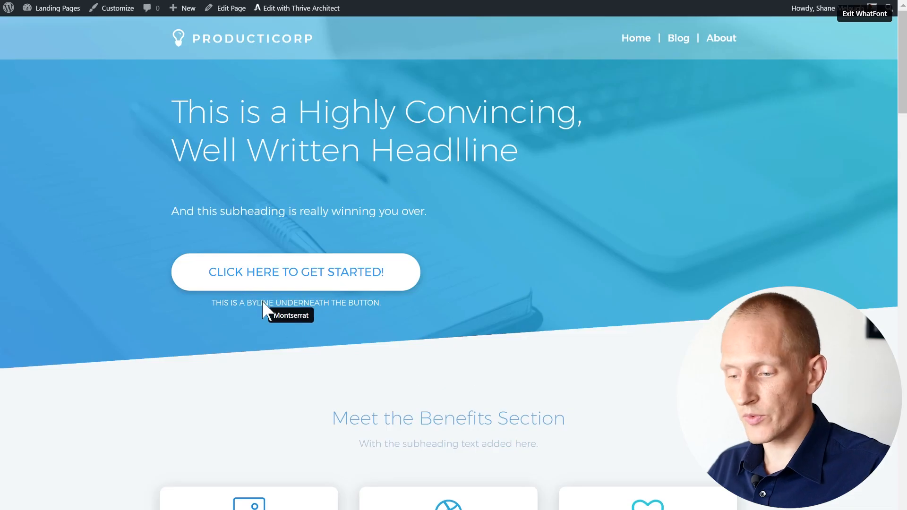
- Check the font details of the example page's byline, exit the font inspector and copy the byline text
{"action": "left_click", "coordinate": [263, 304]}
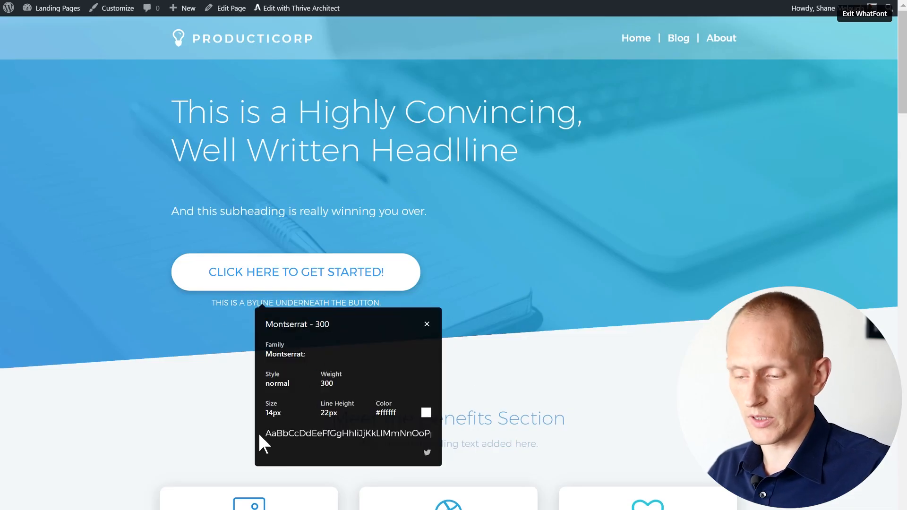
{"action": "left_click", "coordinate": [427, 325]}
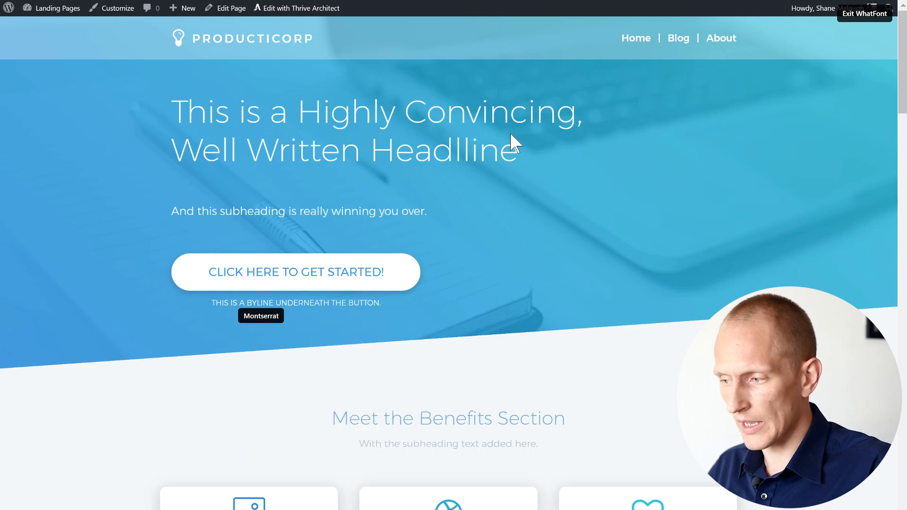
{"action": "left_click", "coordinate": [862, 13]}
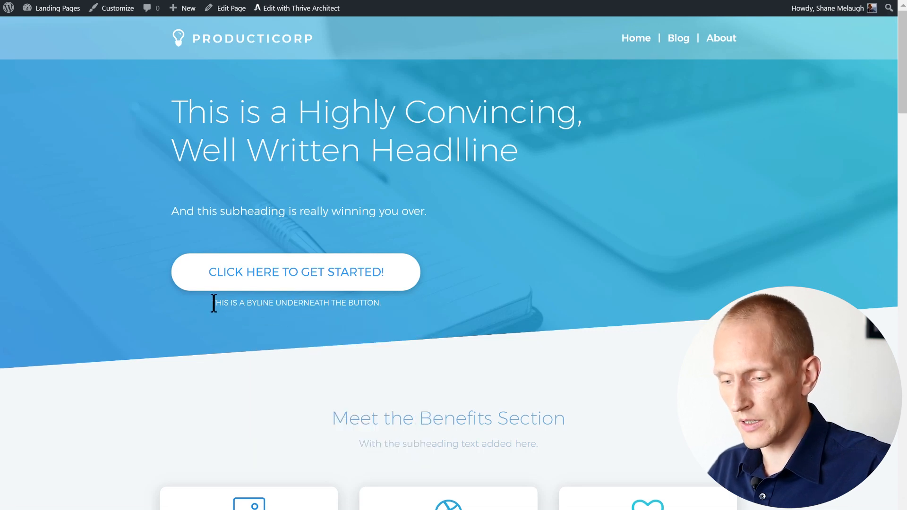
{"action": "triple_click", "coordinate": [383, 305]}
{"action": "key", "text": "ctrl+c"}
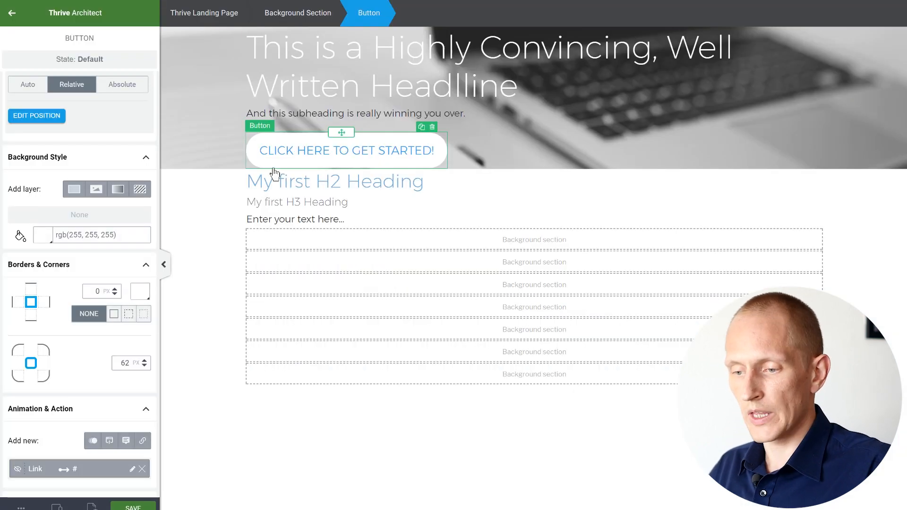
- Add a content box below the subheading paragraph and move the call-to-action button into it
{"action": "left_click", "coordinate": [12, 14]}
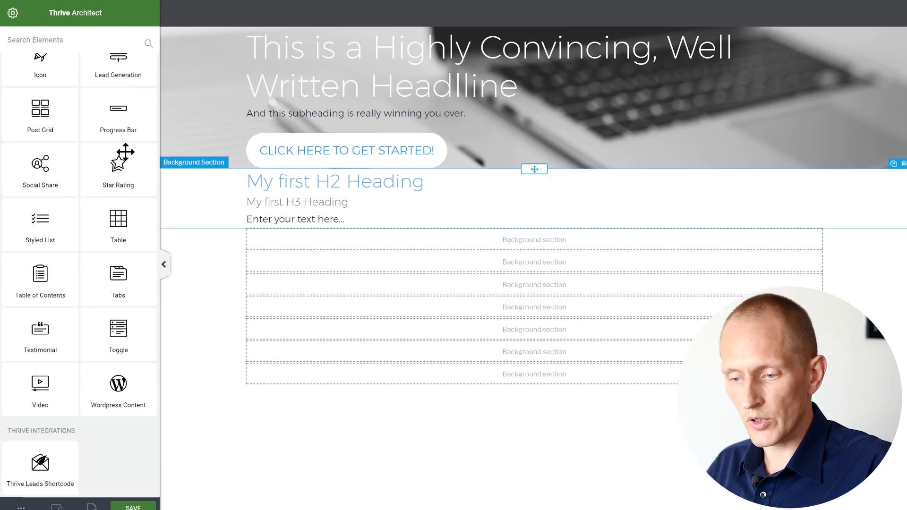
{"action": "scroll", "coordinate": [80, 180], "scroll_direction": "up", "scroll_amount": 5}
{"action": "scroll", "coordinate": [80, 181], "scroll_direction": "up", "scroll_amount": 5}
{"action": "left_click_drag", "start_coordinate": [67, 265], "coordinate": [501, 177]}
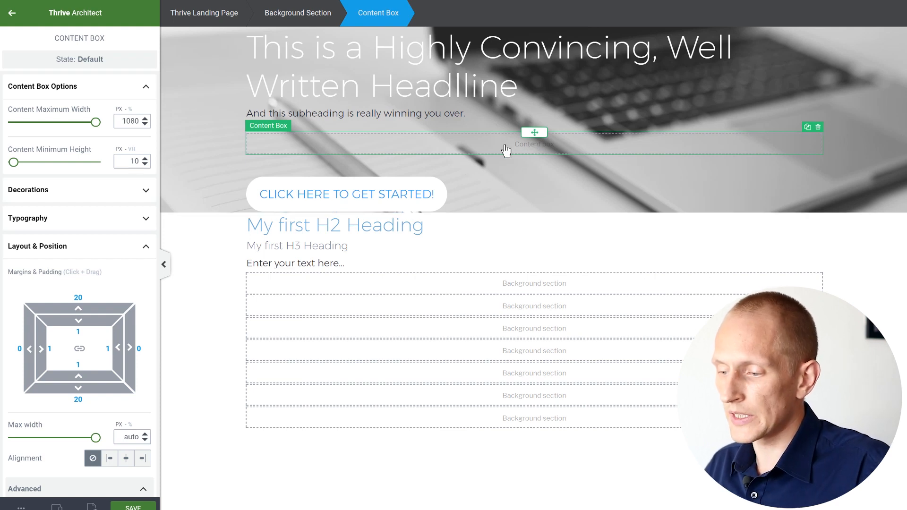
{"action": "left_click_drag", "start_coordinate": [351, 186], "coordinate": [540, 144]}
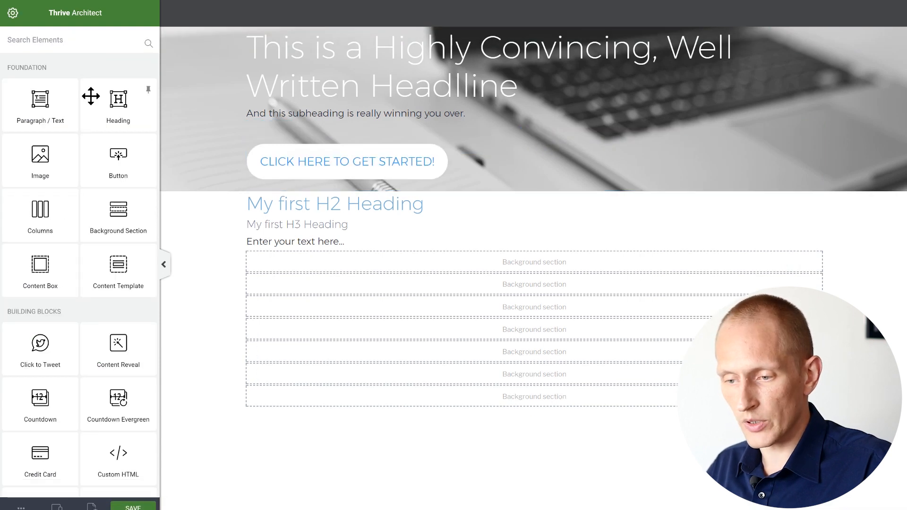
- Add a paragraph below the button inside the content box with the copied text "THIS IS A BYLINE UNDERNEATH THE BUTTON."
{"action": "left_click_drag", "start_coordinate": [36, 98], "coordinate": [341, 197]}
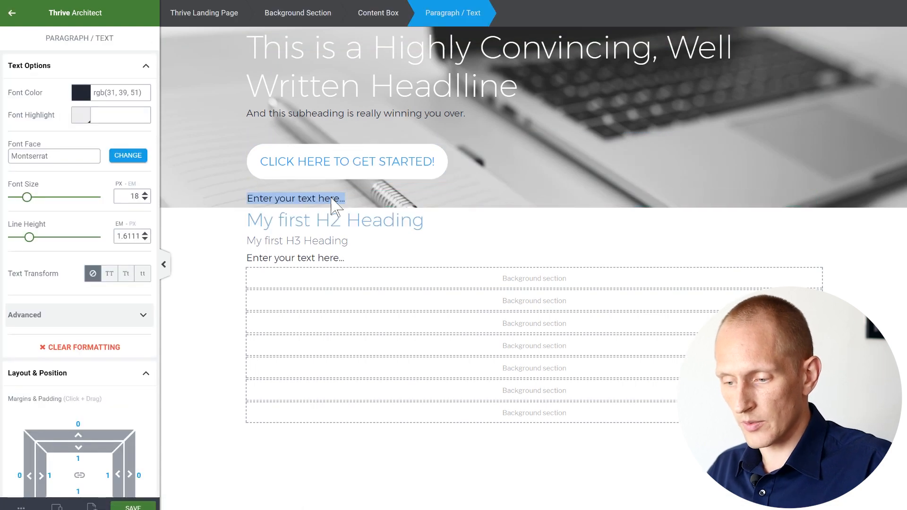
{"action": "key", "text": "ctrl+v"}
{"action": "left_click", "coordinate": [331, 198]}
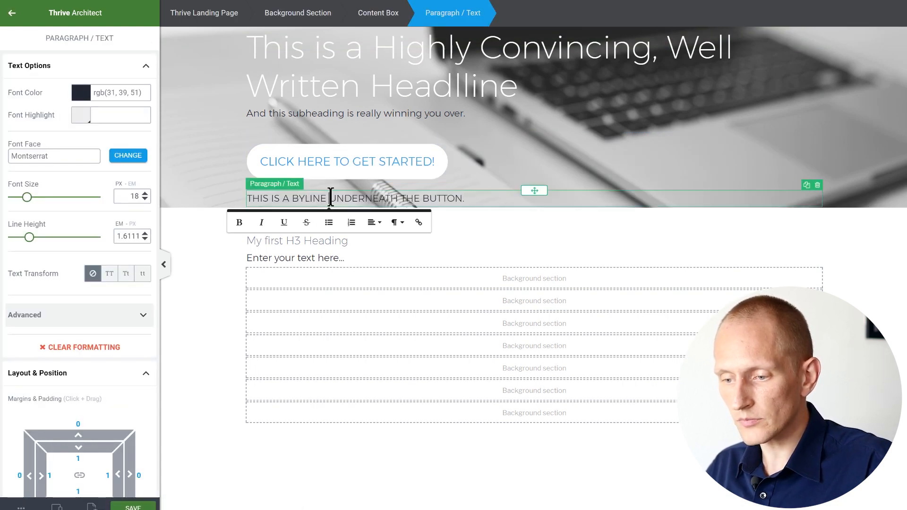
- Set the byline's font size to 14 px and center its text
{"action": "double_click", "coordinate": [134, 196]}
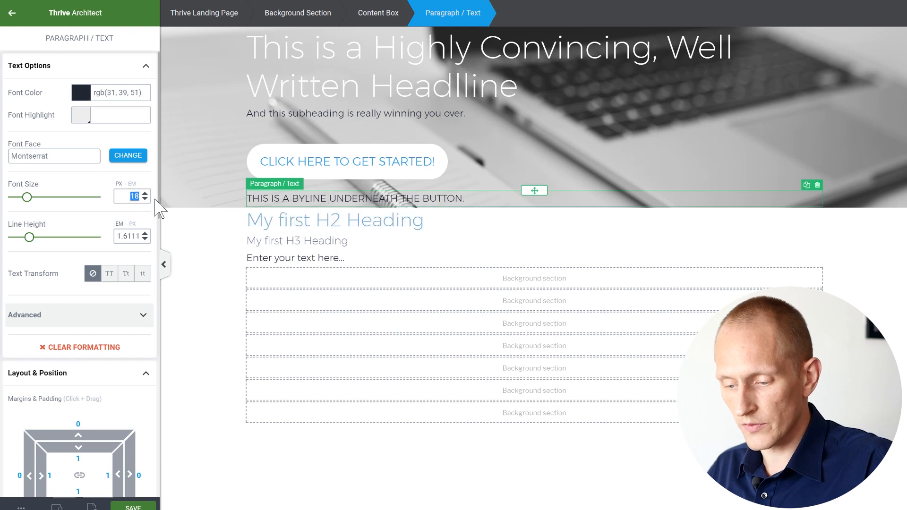
{"action": "type", "text": "14"}
{"action": "left_click", "coordinate": [346, 197]}
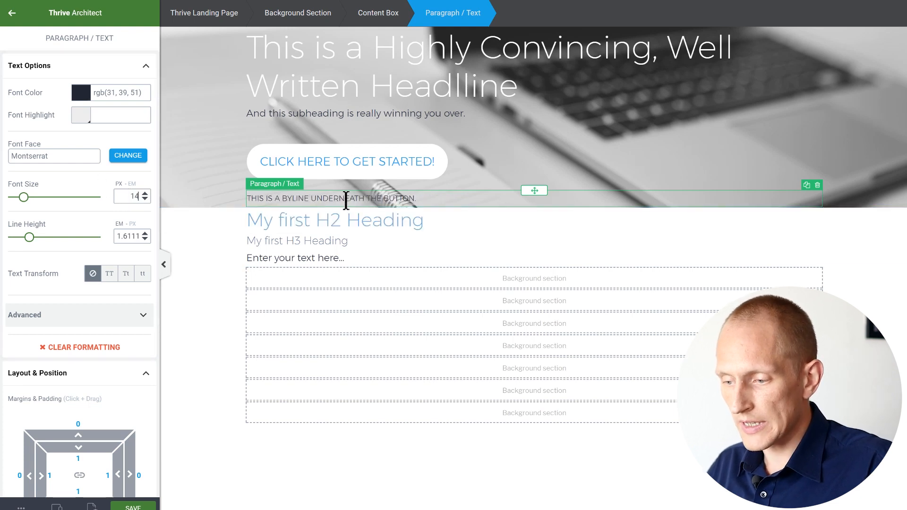
{"action": "left_click", "coordinate": [388, 222]}
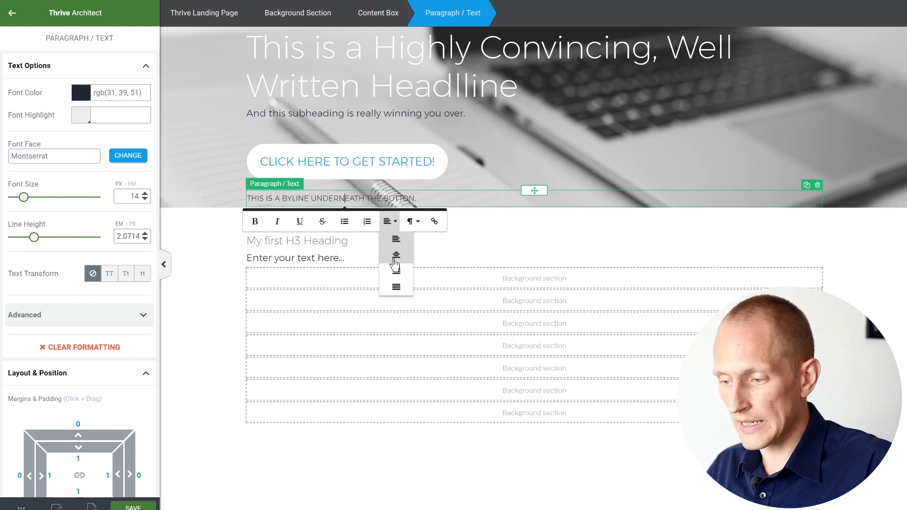
{"action": "left_click", "coordinate": [392, 252]}
- Make the button full width and set the surrounding content box's maximum width to 500 px
{"action": "left_click", "coordinate": [416, 176]}
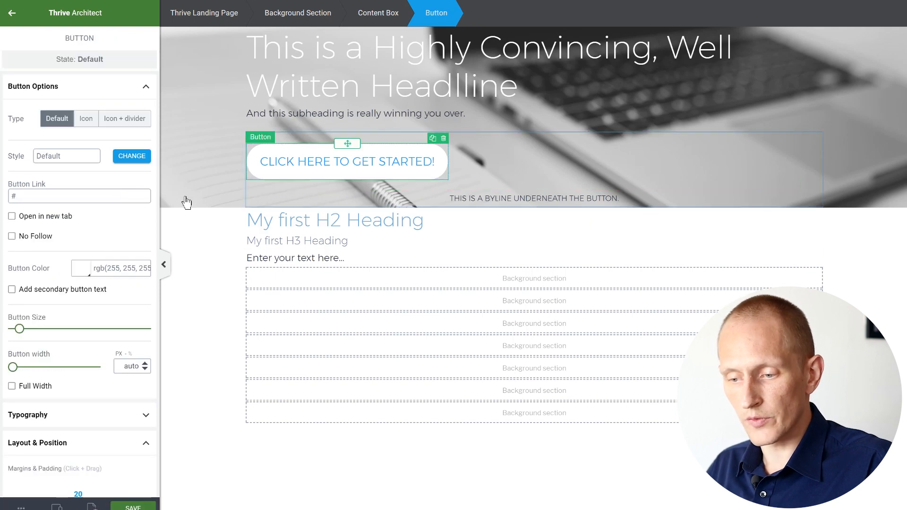
{"action": "left_click", "coordinate": [49, 387]}
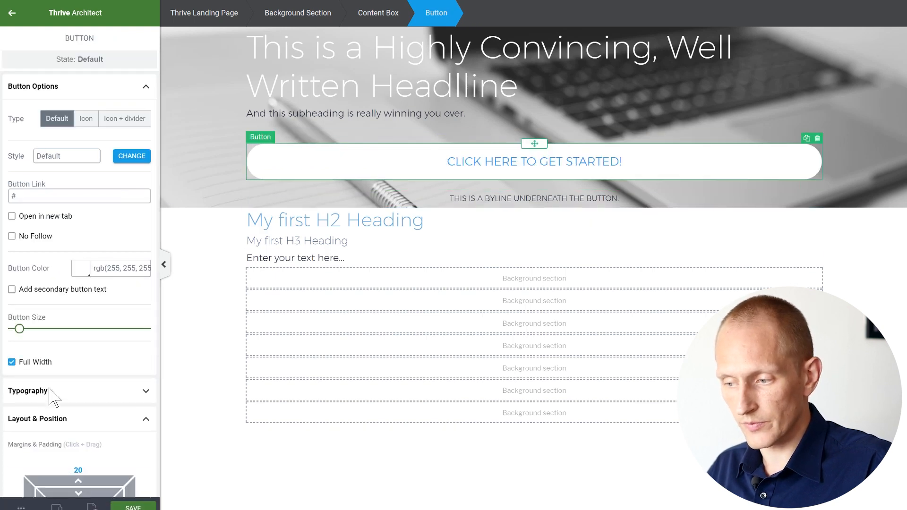
{"action": "left_click", "coordinate": [383, 18]}
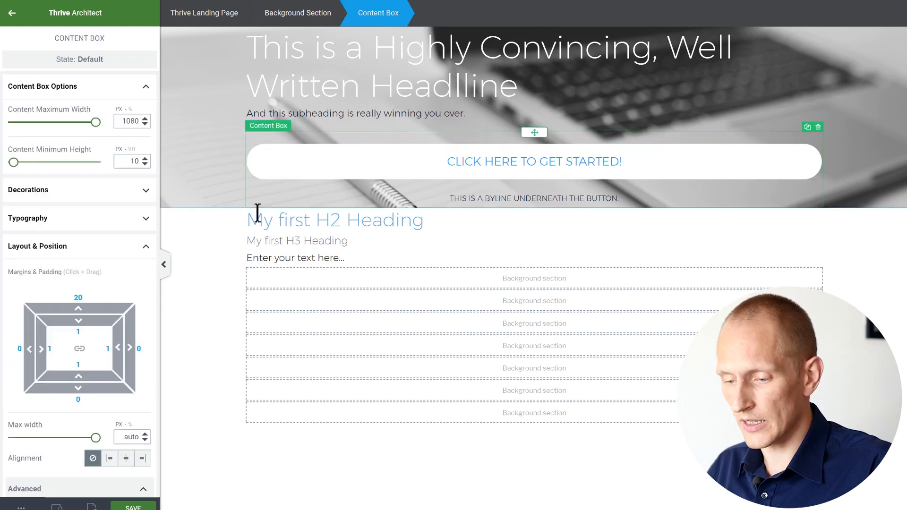
{"action": "scroll", "coordinate": [114, 309], "scroll_direction": "down", "scroll_amount": 6}
{"action": "left_click_drag", "start_coordinate": [97, 310], "coordinate": [48, 309]}
{"action": "double_click", "coordinate": [139, 302]}
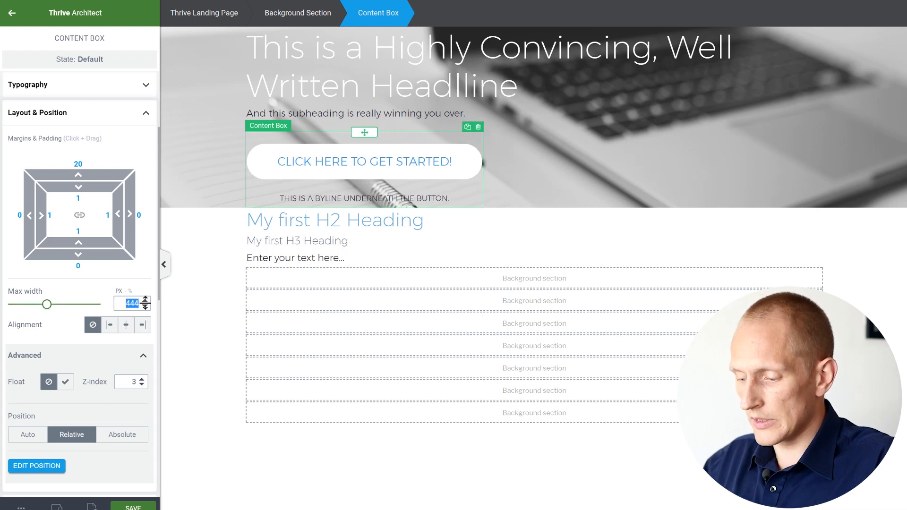
{"action": "type", "text": "500"}
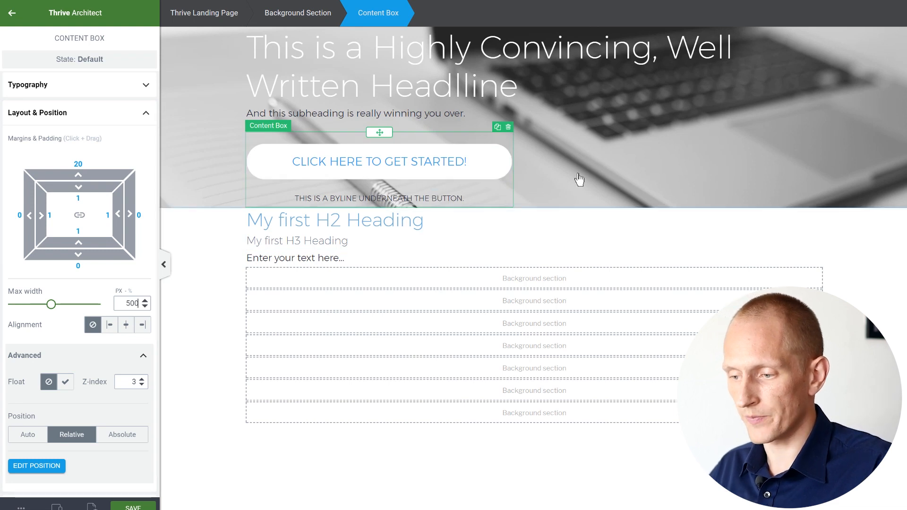
- Set the button's bottom margin to 10 px to bring the byline closer
{"action": "left_click", "coordinate": [352, 168]}
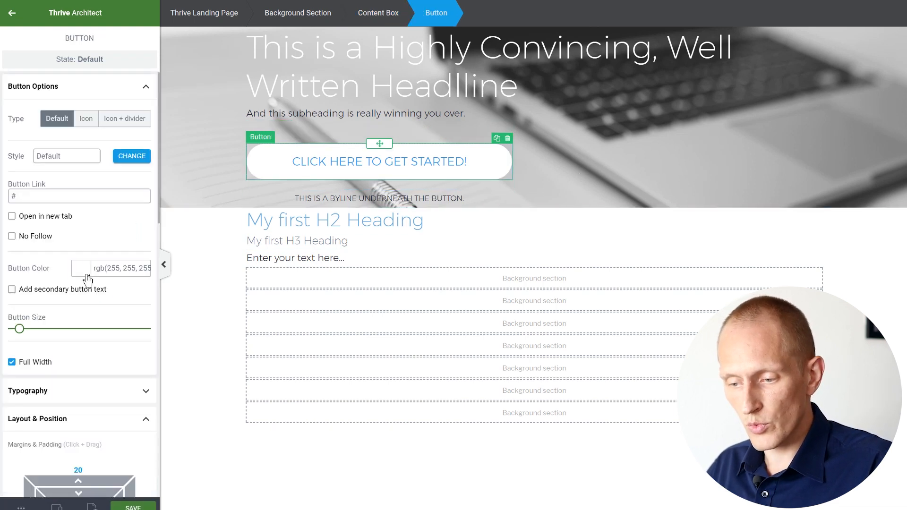
{"action": "scroll", "coordinate": [79, 282], "scroll_direction": "down", "scroll_amount": 7}
{"action": "type", "text": "10"}
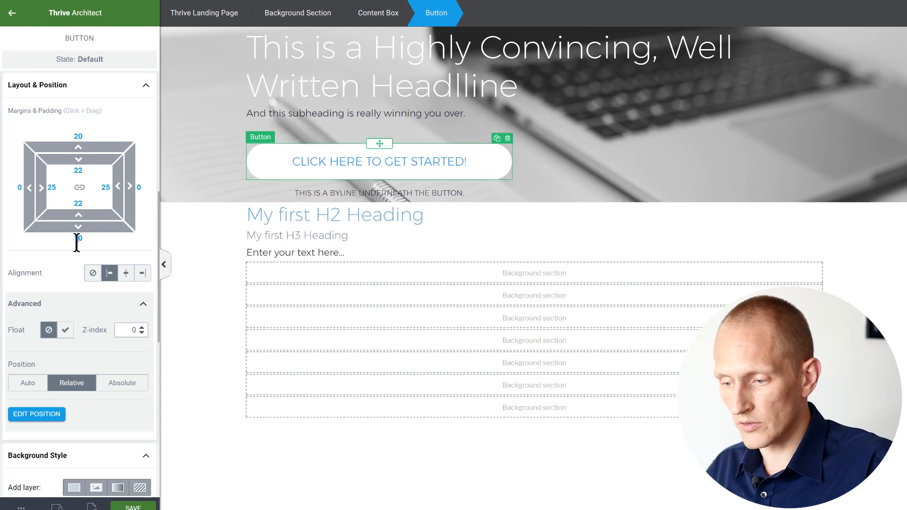
- Set the text color of the whole top background section to white #ffffff
{"action": "left_click", "coordinate": [201, 97]}
{"action": "left_click", "coordinate": [56, 264]}
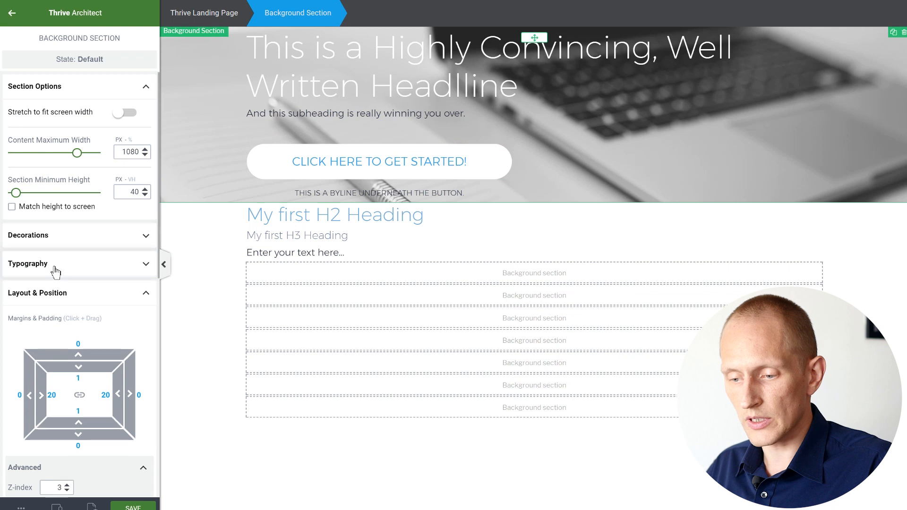
{"action": "left_click", "coordinate": [38, 256]}
{"action": "left_click_drag", "start_coordinate": [50, 284], "coordinate": [8, 220]}
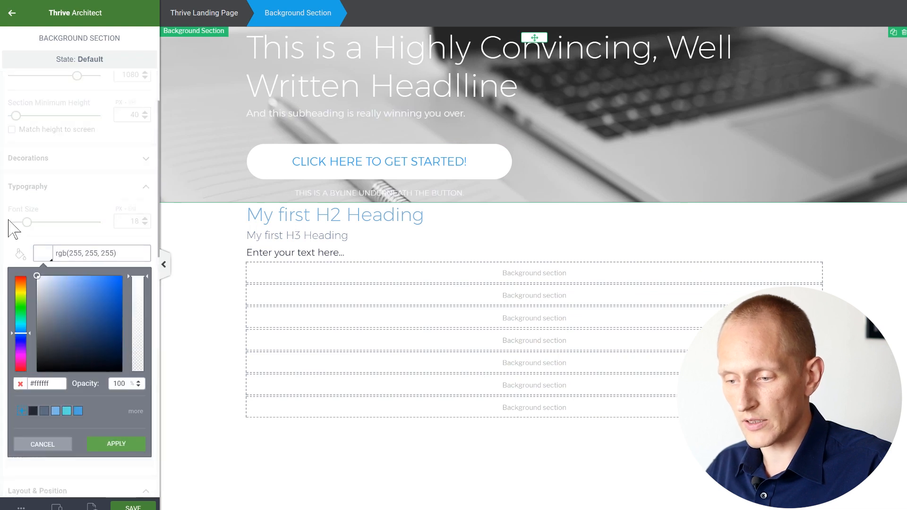
{"action": "left_click", "coordinate": [106, 446]}
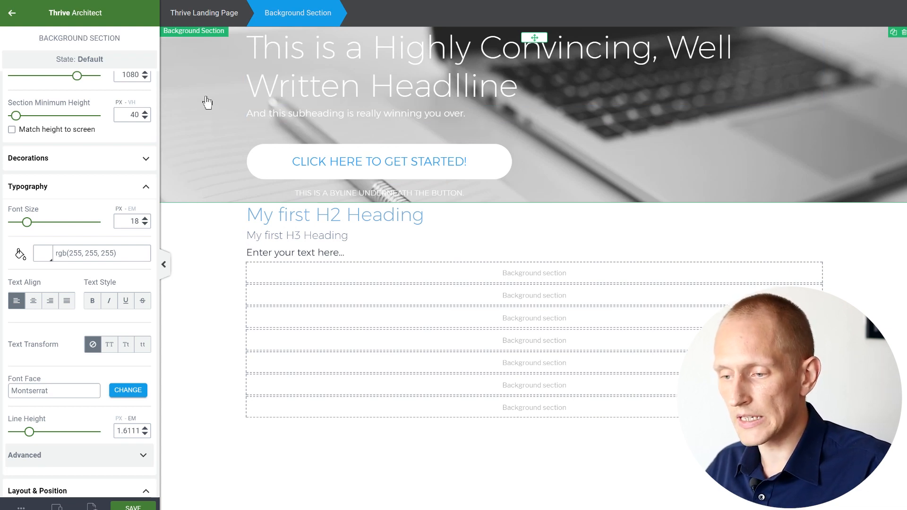
- Add a linear gradient layer over the top section's image from #36d8de to #2690da, both at 80% opacity, angled at 283 degrees
{"action": "left_click", "coordinate": [70, 188]}
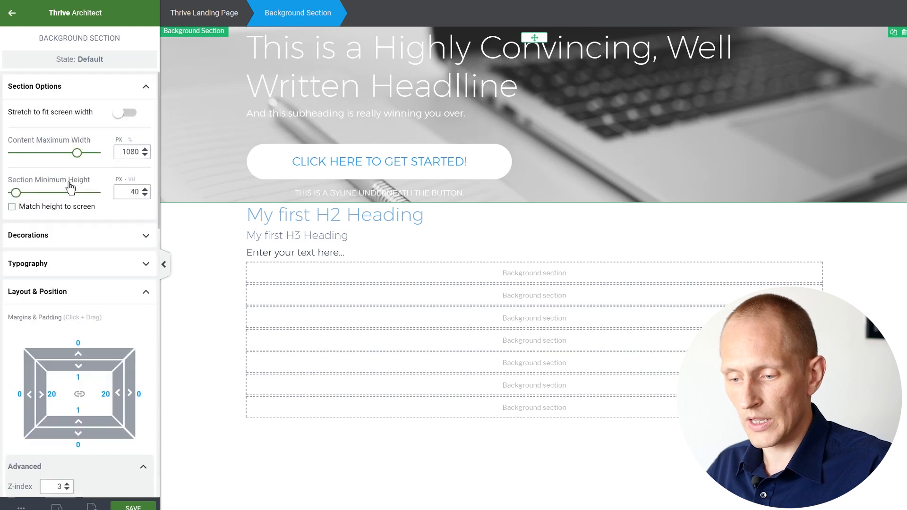
{"action": "scroll", "coordinate": [72, 189], "scroll_direction": "down", "scroll_amount": 8}
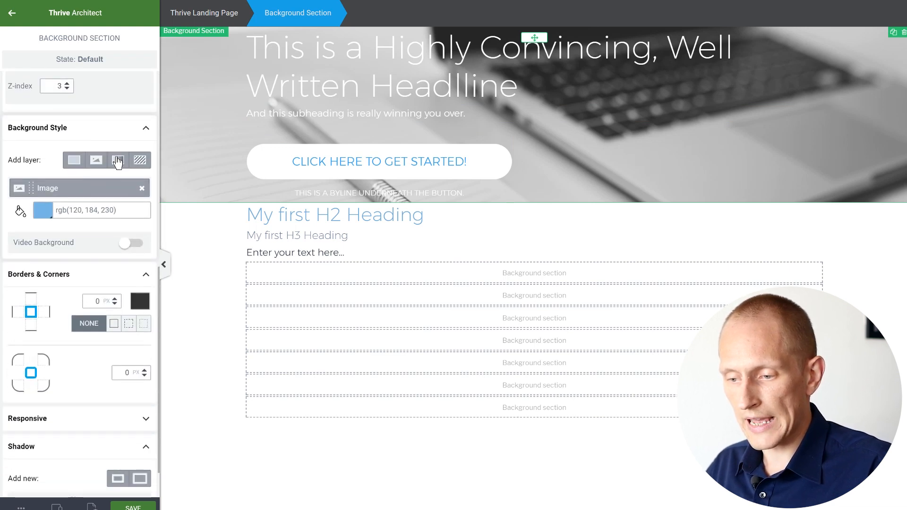
{"action": "left_click", "coordinate": [118, 160]}
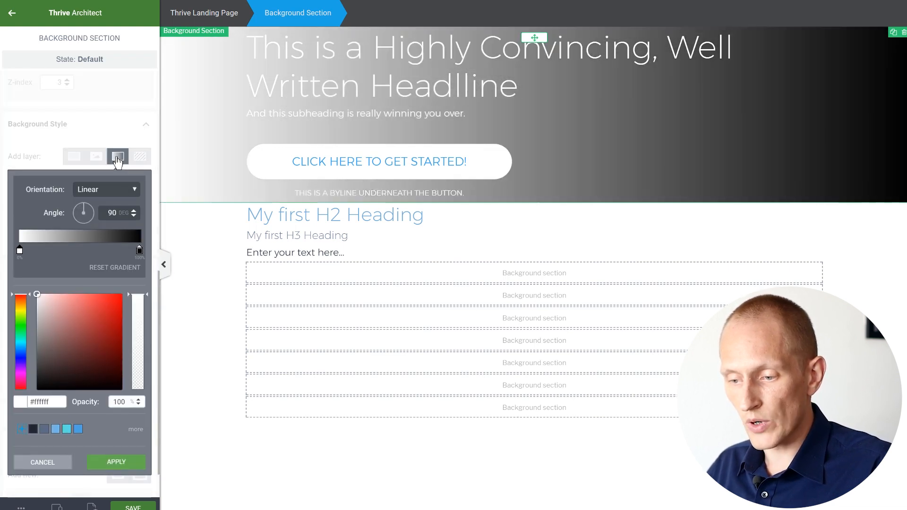
{"action": "left_click", "coordinate": [139, 249]}
{"action": "left_click", "coordinate": [78, 428]}
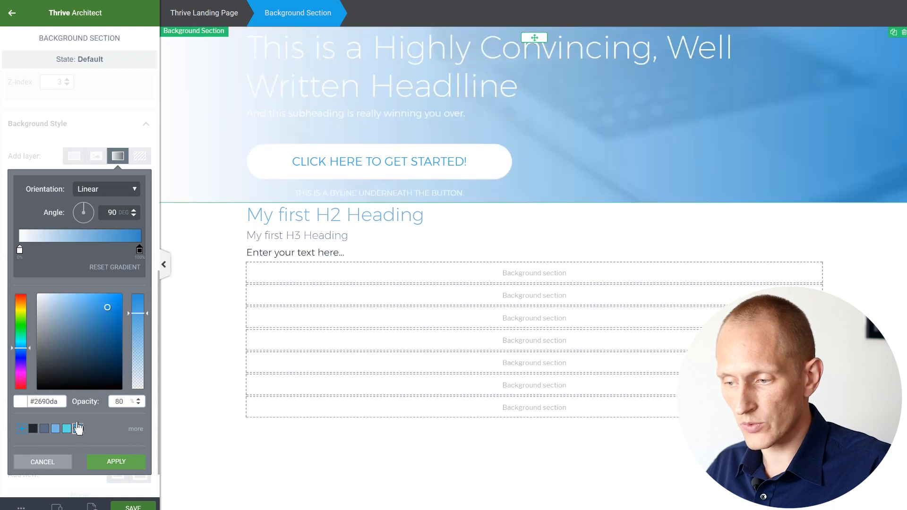
{"action": "left_click", "coordinate": [20, 250]}
{"action": "left_click", "coordinate": [66, 429]}
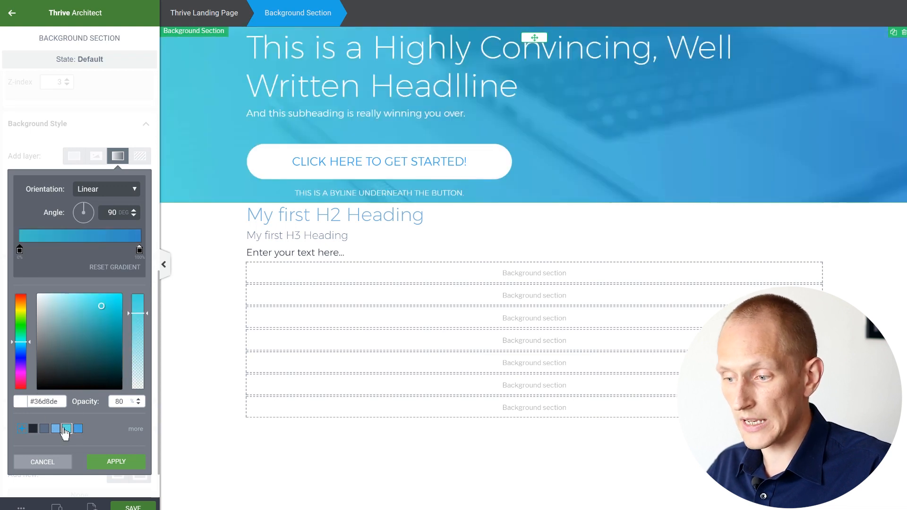
{"action": "left_click_drag", "start_coordinate": [85, 216], "coordinate": [92, 253]}
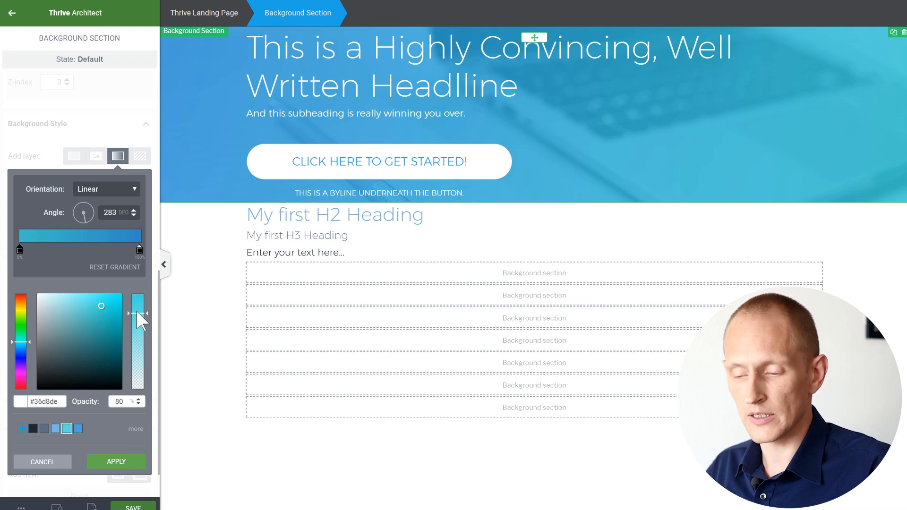
{"action": "left_click", "coordinate": [128, 459]}
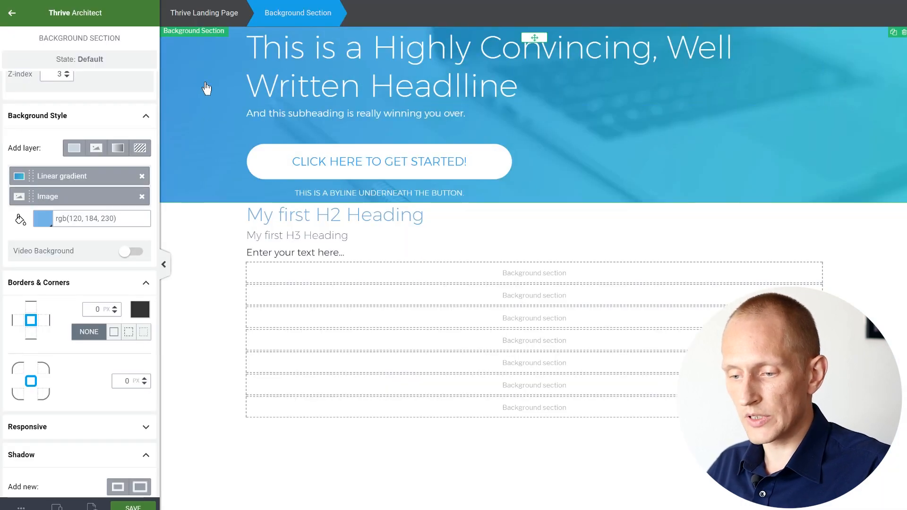
- Set the top background section's bottom padding to 100 px and the headline's bottom margin to 60 px
{"action": "scroll", "coordinate": [113, 118], "scroll_direction": "up", "scroll_amount": 5}
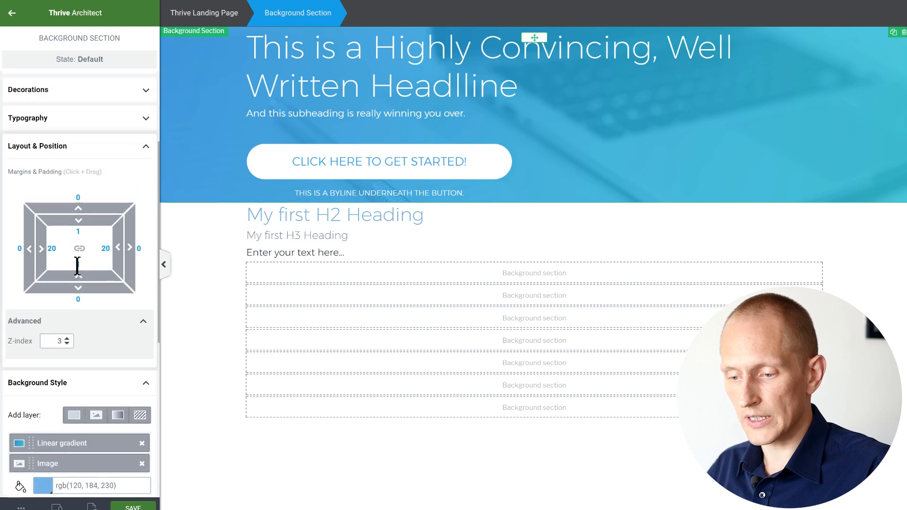
{"action": "type", "text": "00"}
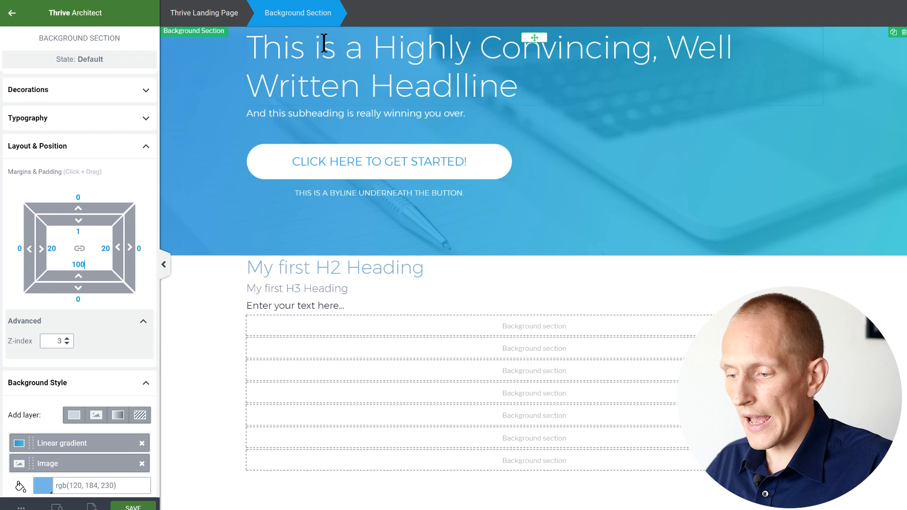
{"action": "left_click", "coordinate": [510, 88]}
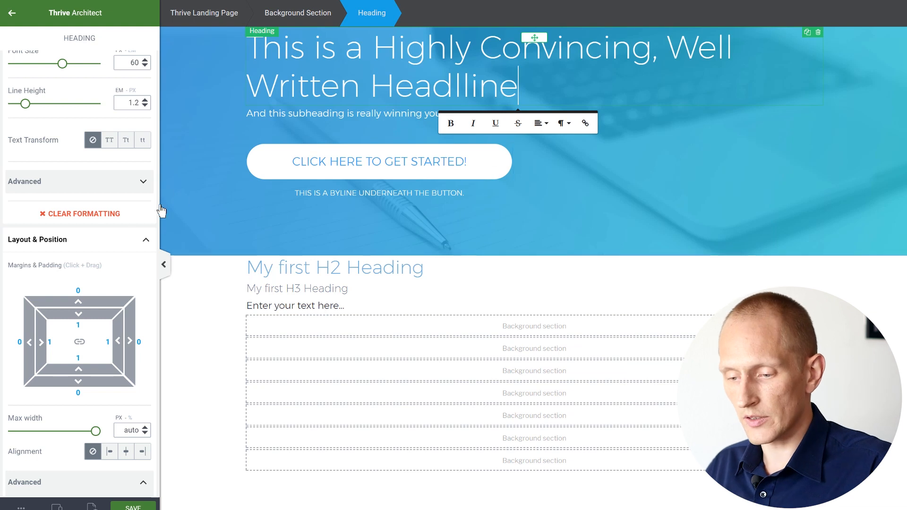
{"action": "scroll", "coordinate": [83, 329], "scroll_direction": "down", "scroll_amount": 2}
{"action": "left_click", "coordinate": [128, 338]}
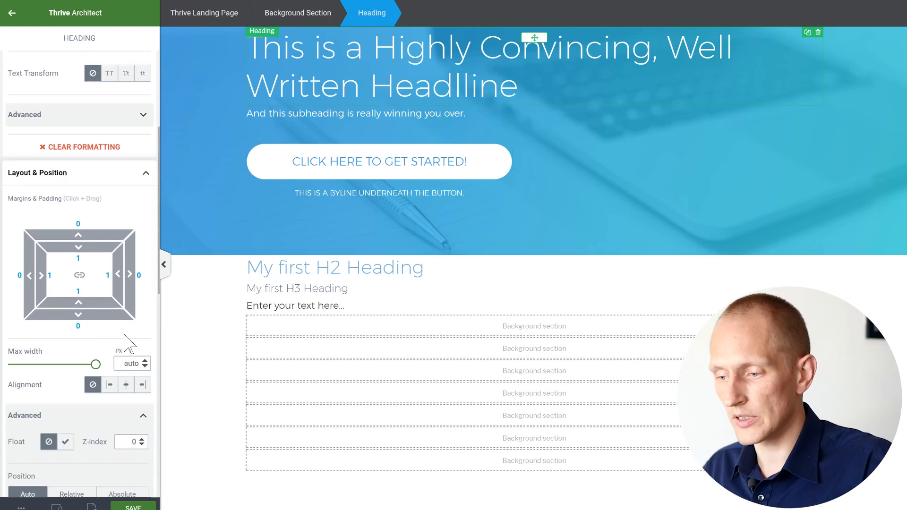
{"action": "type", "text": "6"}
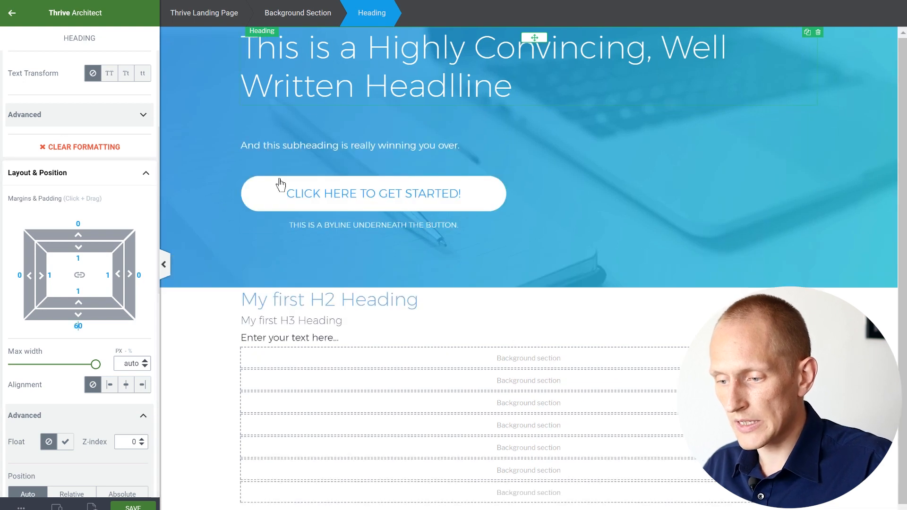
- Set the subheading's font size to 22 px and its bottom margin to 40 px
{"action": "left_click", "coordinate": [314, 144]}
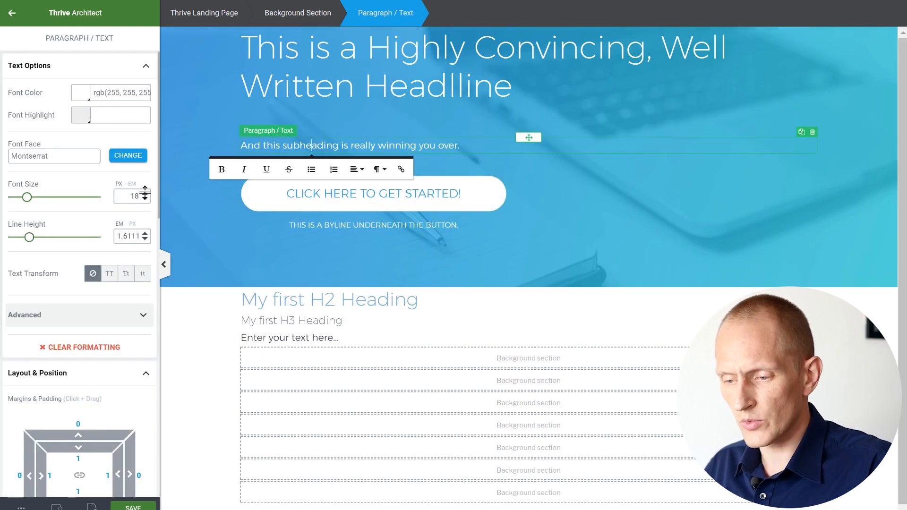
{"action": "left_click", "coordinate": [145, 188]}
{"action": "left_click", "coordinate": [145, 188]}
{"action": "left_click", "coordinate": [145, 188]}
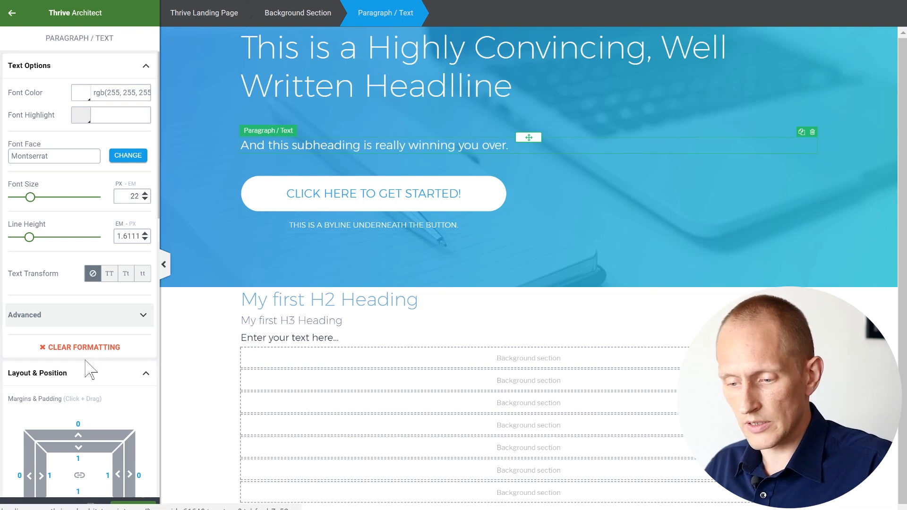
{"action": "scroll", "coordinate": [79, 325], "scroll_direction": "down", "scroll_amount": 4}
{"action": "left_click", "coordinate": [77, 325]}
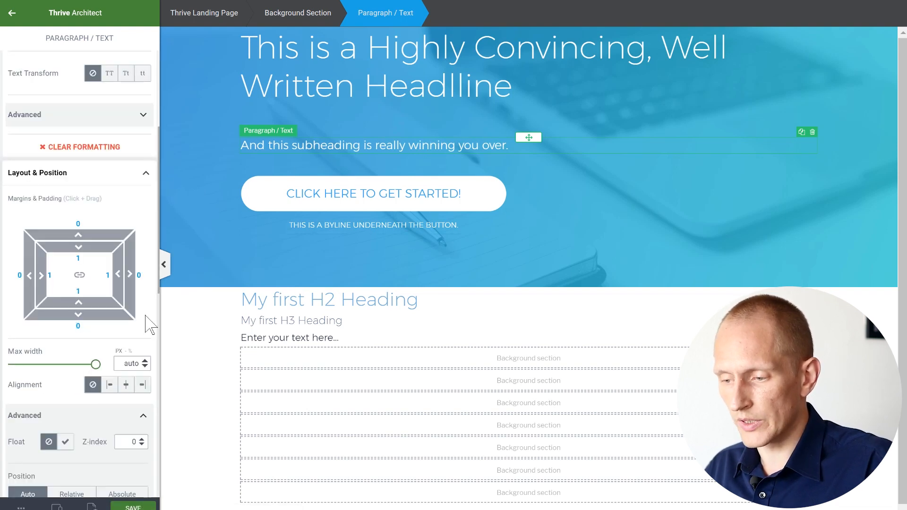
{"action": "type", "text": "3"}
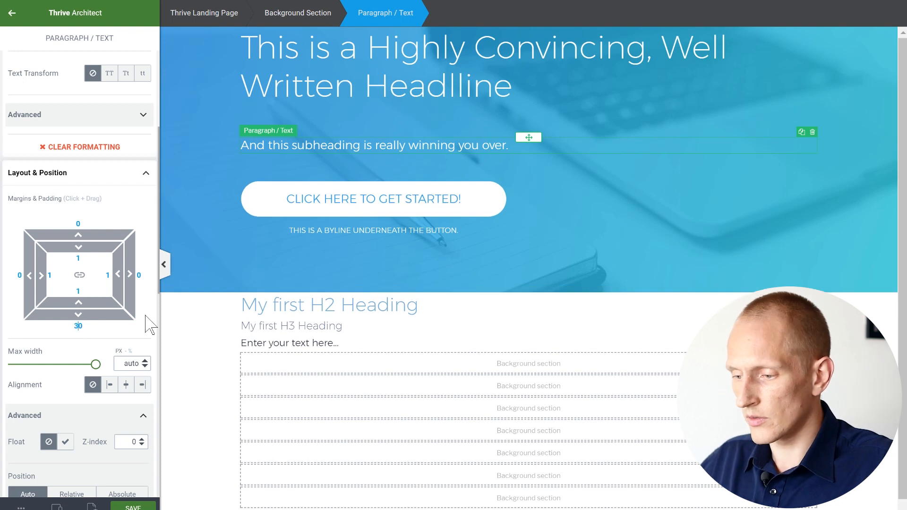
{"action": "key", "text": "BackSpace"}
{"action": "type", "text": "4"}
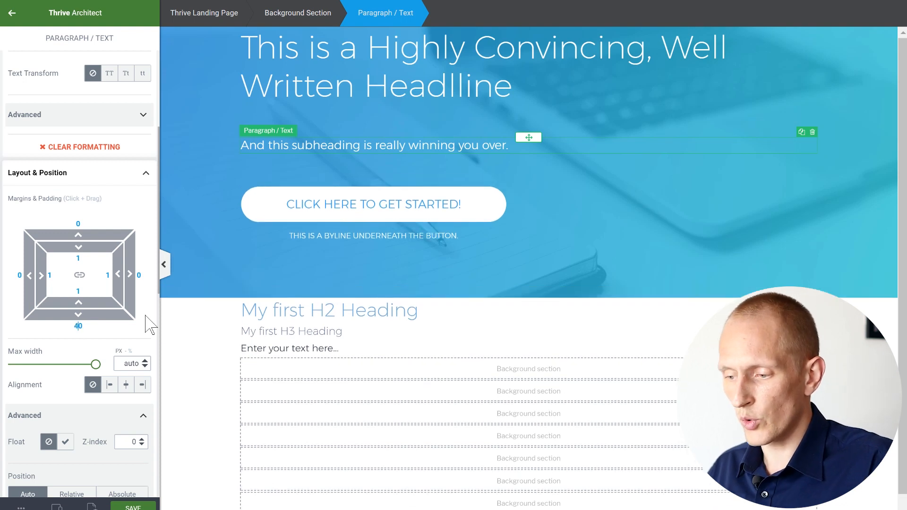
- Add a Slanted Edge decoration to the bottom of the top background section with a 14.5 degree angle
{"action": "left_click", "coordinate": [209, 345]}
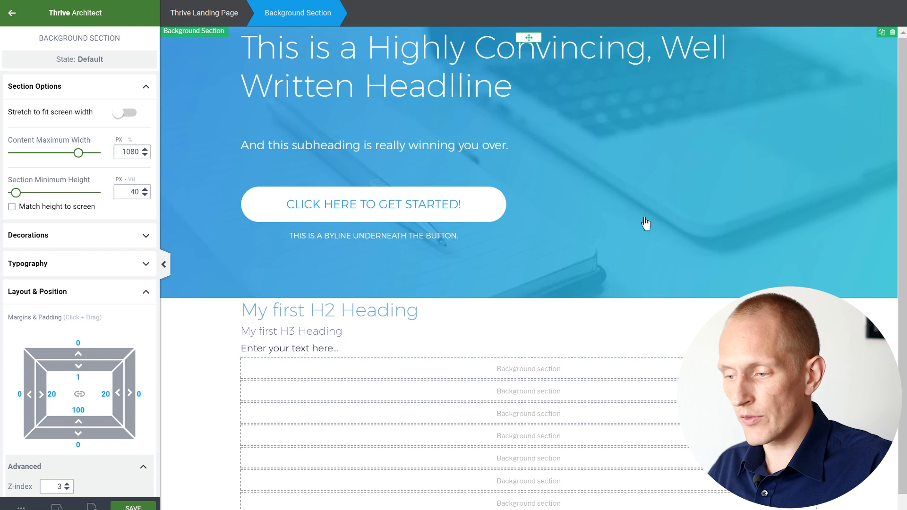
{"action": "left_click", "coordinate": [55, 241]}
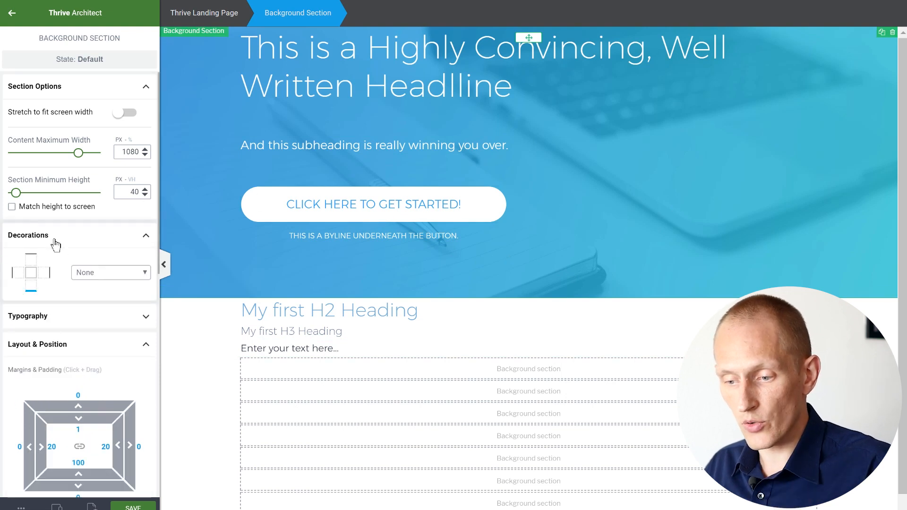
{"action": "left_click", "coordinate": [31, 289]}
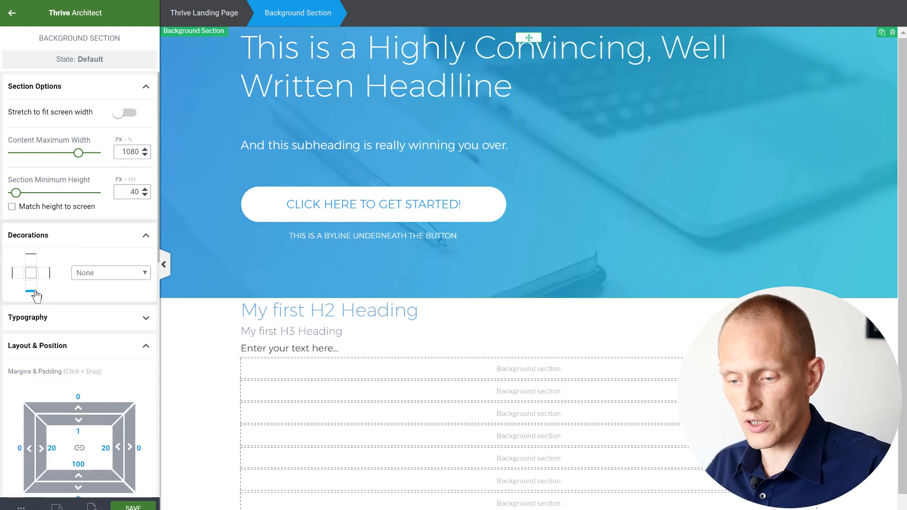
{"action": "left_click", "coordinate": [125, 274]}
{"action": "left_click", "coordinate": [114, 313]}
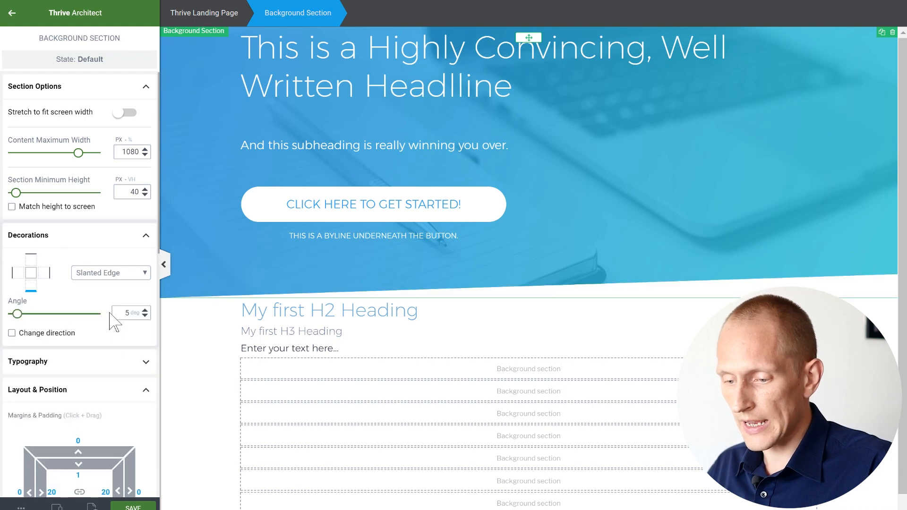
{"action": "left_click_drag", "start_coordinate": [18, 314], "coordinate": [27, 318]}
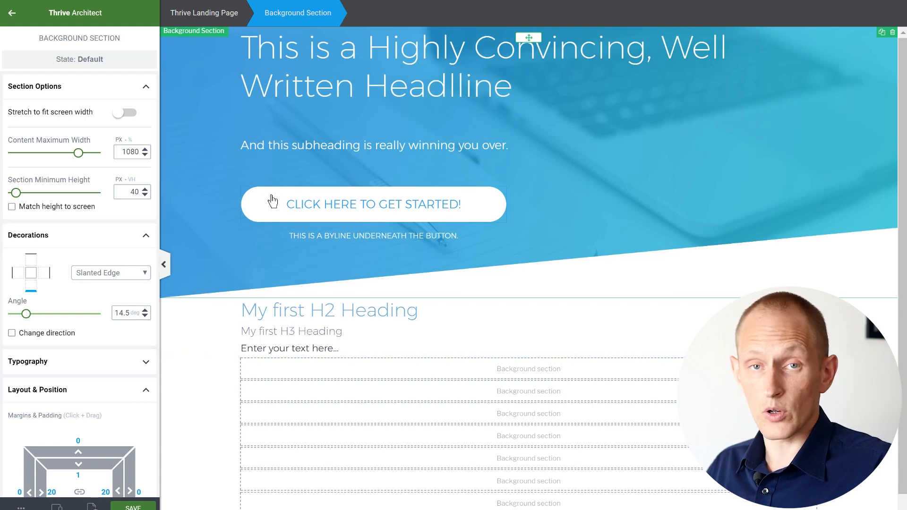
- Add a drop shadow to the button with a 270 degree angle, 5 px distance, 23 px blur and black at 20% opacity
{"action": "left_click", "coordinate": [262, 215]}
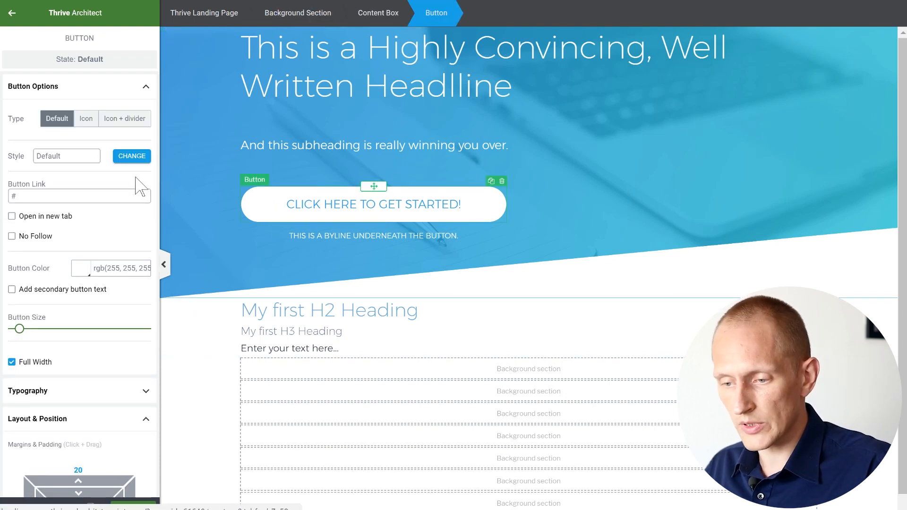
{"action": "scroll", "coordinate": [75, 203], "scroll_direction": "down", "scroll_amount": 10}
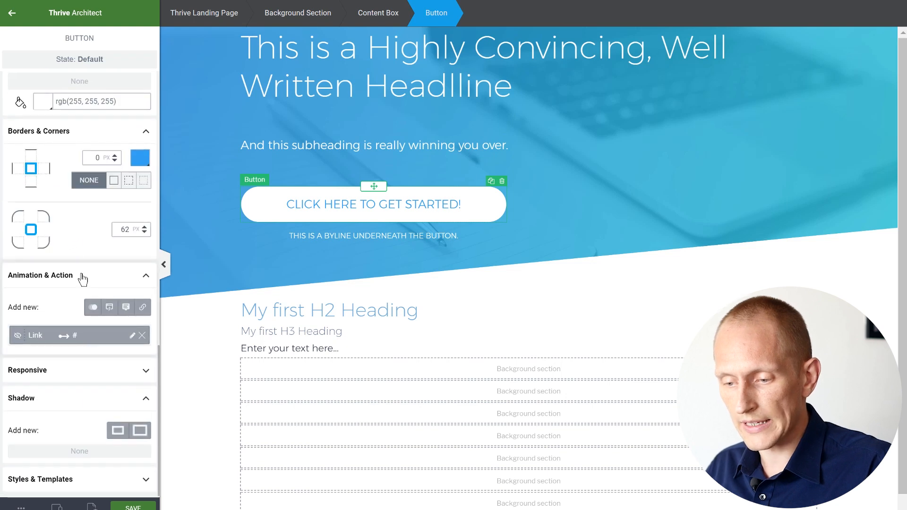
{"action": "left_click", "coordinate": [81, 276]}
{"action": "left_click", "coordinate": [141, 431]}
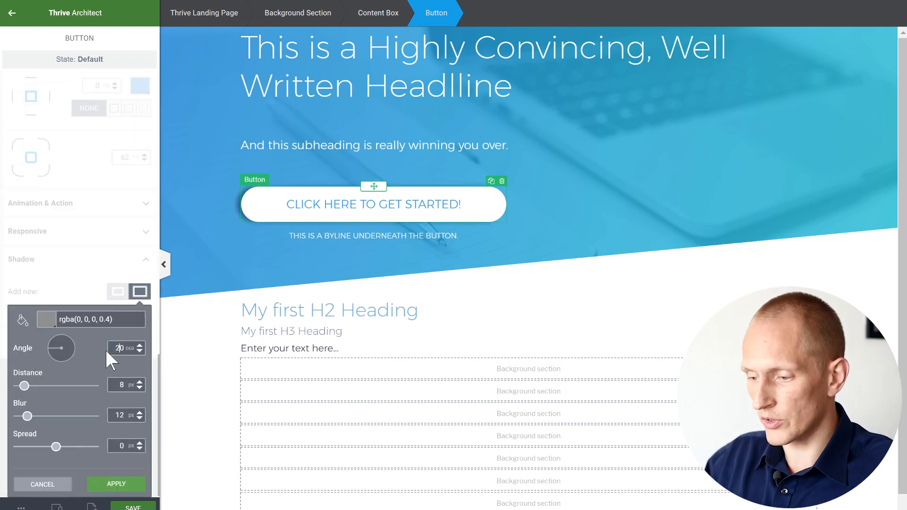
{"action": "type", "text": "7"}
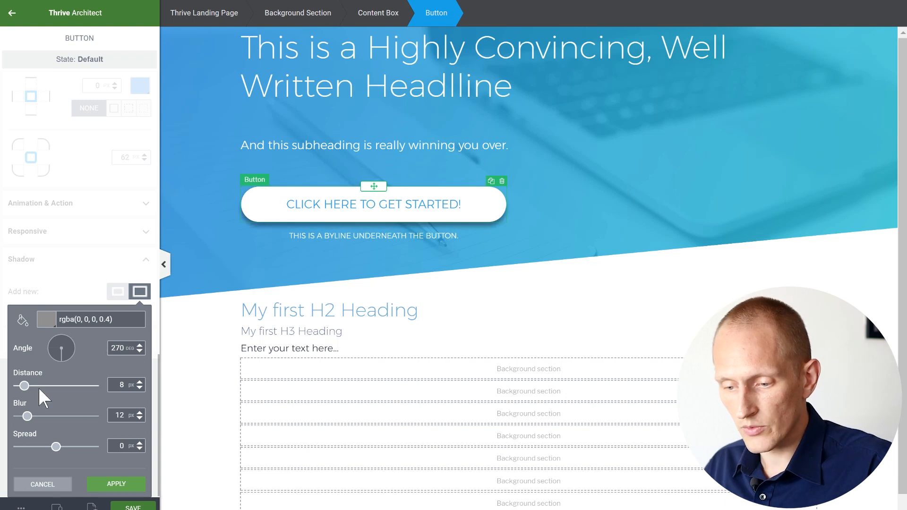
{"action": "double_click", "coordinate": [111, 384]}
{"action": "type", "text": "5"}
{"action": "left_click_drag", "start_coordinate": [32, 420], "coordinate": [38, 420]}
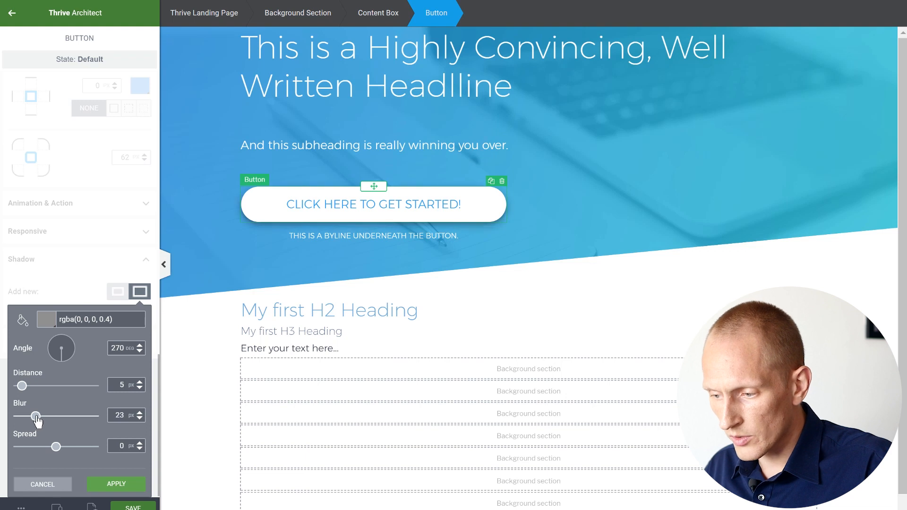
{"action": "left_click", "coordinate": [46, 319]}
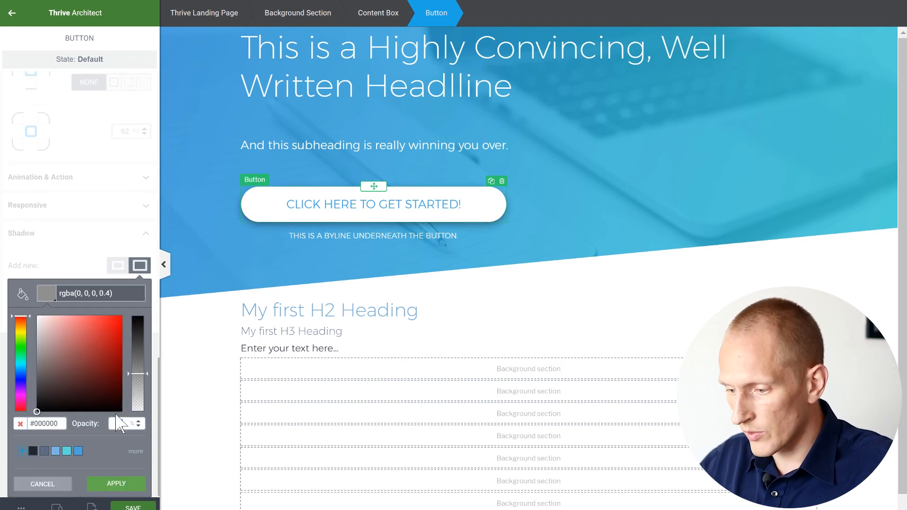
{"action": "type", "text": "20"}
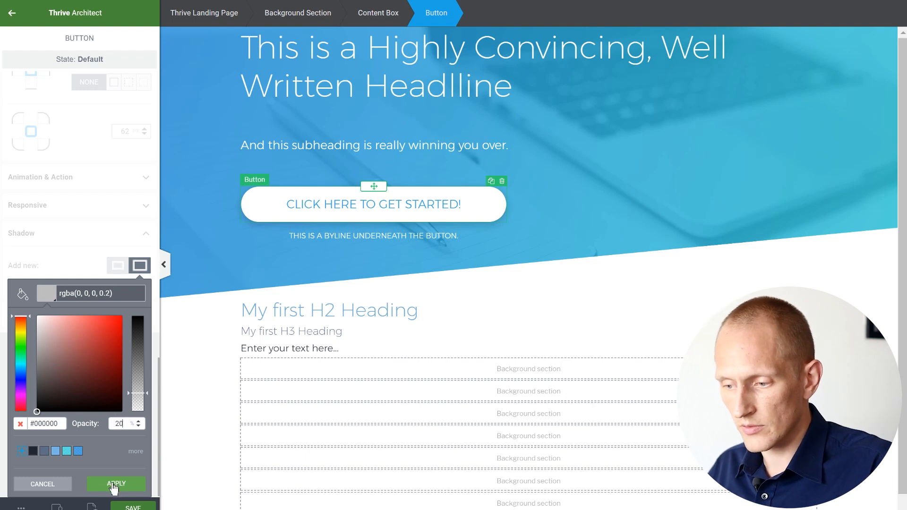
{"action": "left_click", "coordinate": [114, 485]}
{"action": "left_click", "coordinate": [113, 485]}
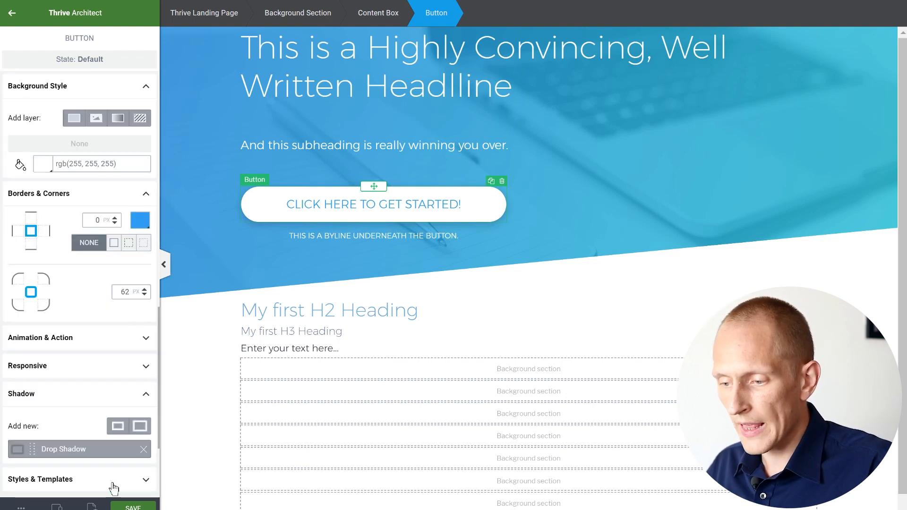
- In the button's hover state, reduce the white background color's opacity to 82%
{"action": "left_click", "coordinate": [81, 62]}
{"action": "left_click", "coordinate": [51, 114]}
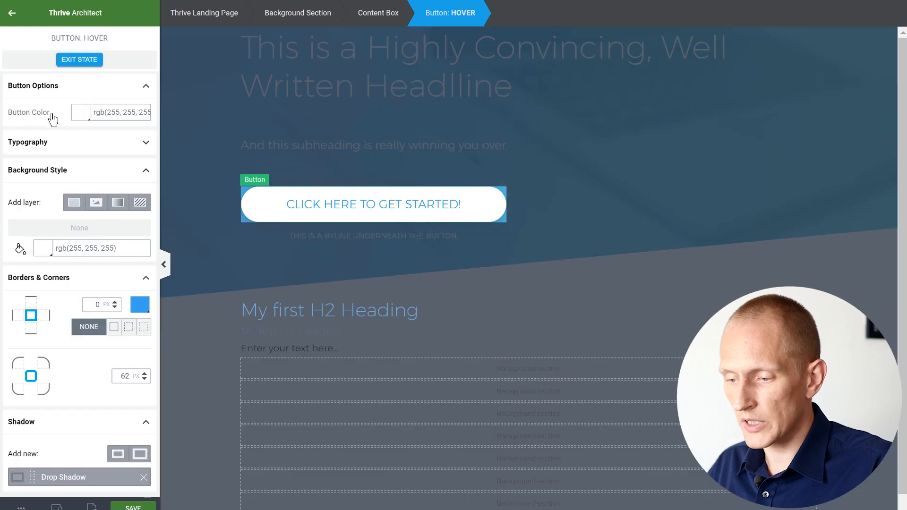
{"action": "left_click", "coordinate": [43, 248]}
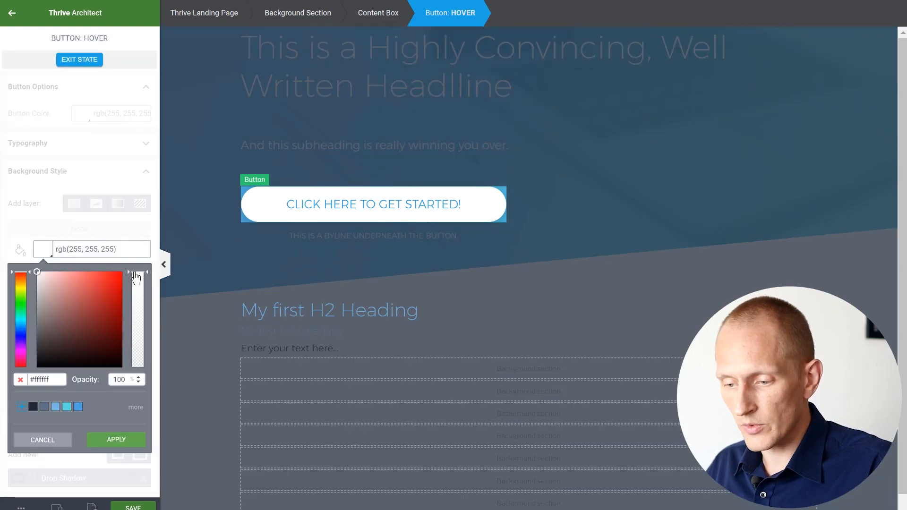
{"action": "left_click", "coordinate": [136, 300]}
{"action": "left_click_drag", "start_coordinate": [135, 294], "coordinate": [136, 289]}
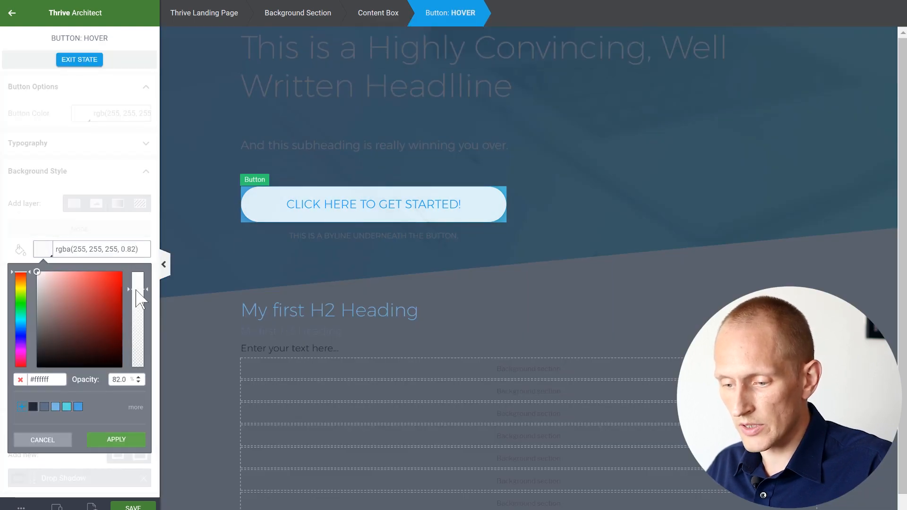
{"action": "left_click", "coordinate": [118, 439]}
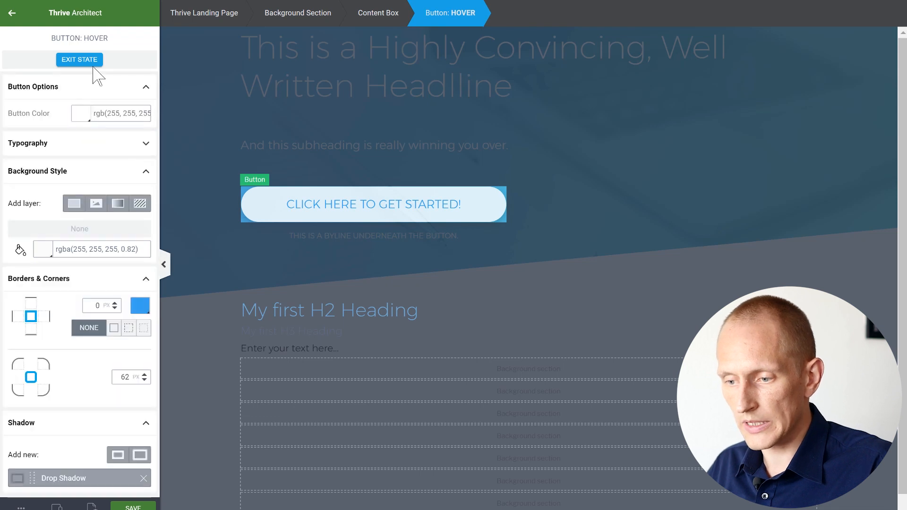
{"action": "left_click", "coordinate": [257, 90]}
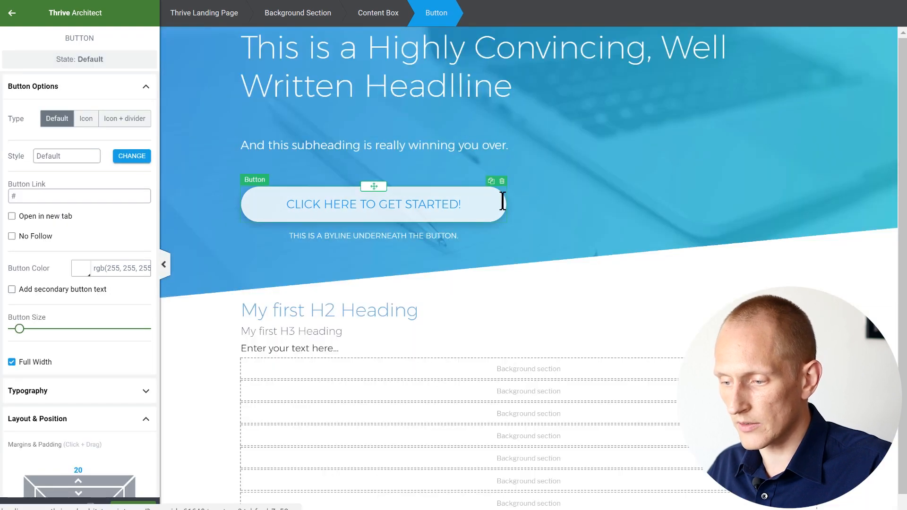
- Compare with the example page and set the top background section's top padding to 80 px
{"action": "left_click", "coordinate": [642, 184]}
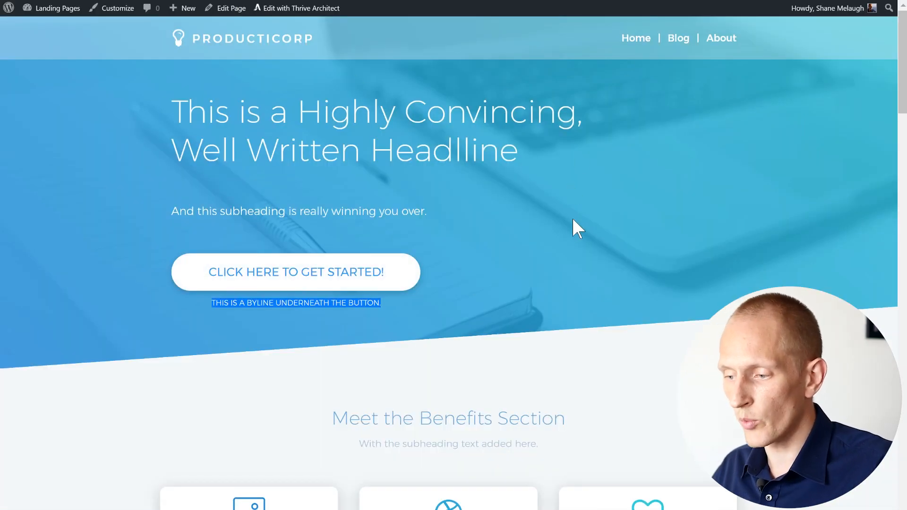
{"action": "left_click", "coordinate": [572, 219]}
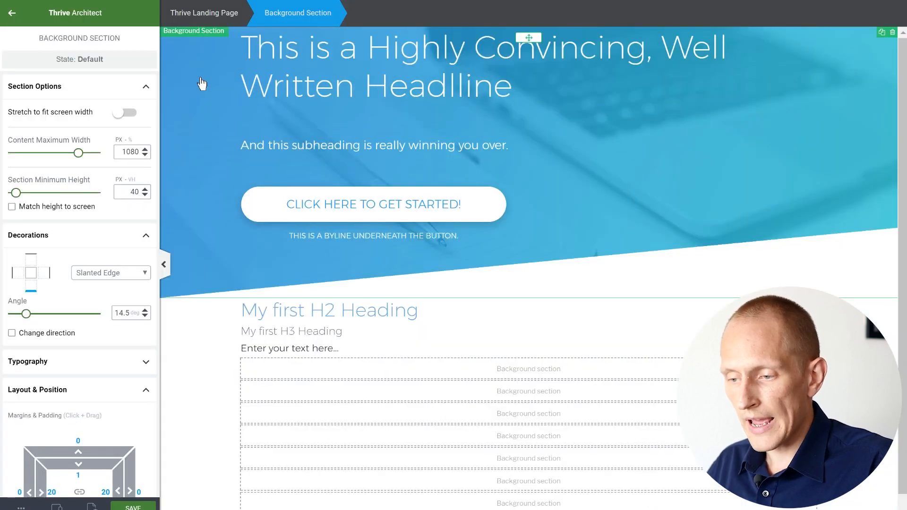
{"action": "scroll", "coordinate": [85, 405], "scroll_direction": "down", "scroll_amount": 2}
{"action": "left_click", "coordinate": [78, 409]}
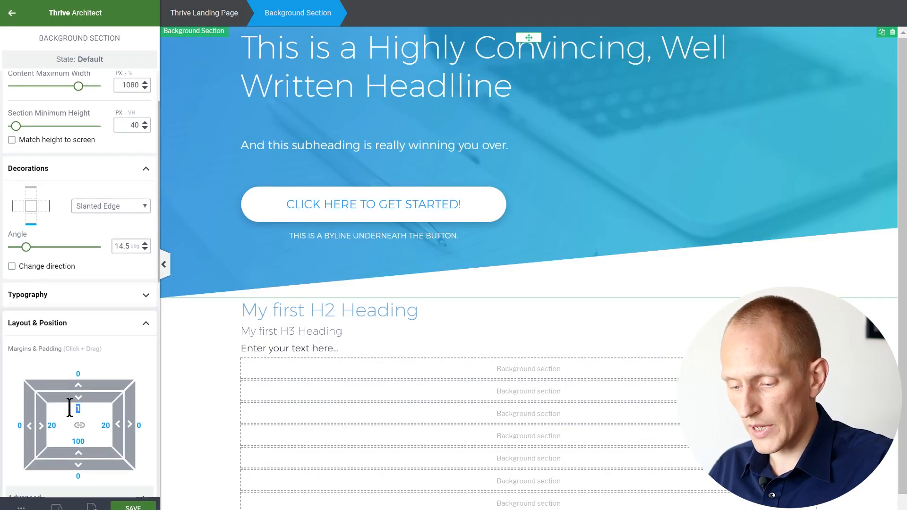
{"action": "type", "text": "80"}
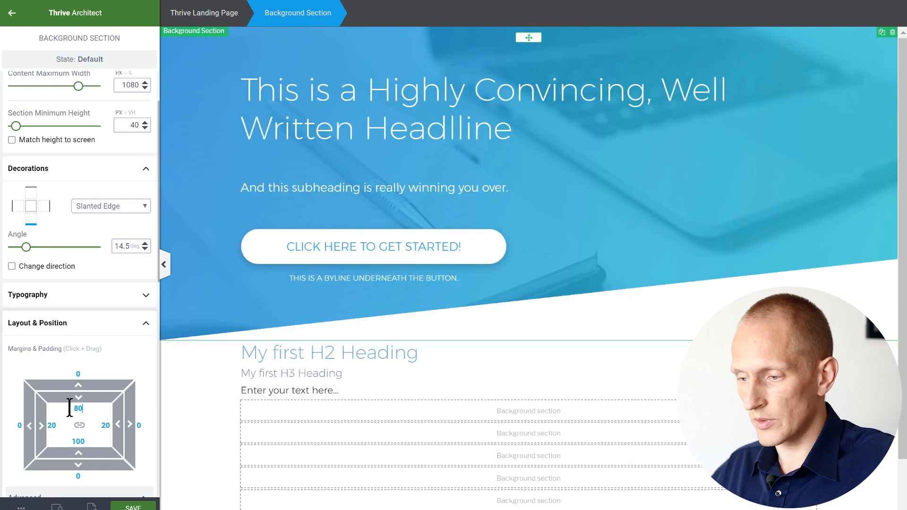
- Move an empty background section above the headline section and insert a two-column layout with equal halves in it
{"action": "left_click", "coordinate": [538, 419]}
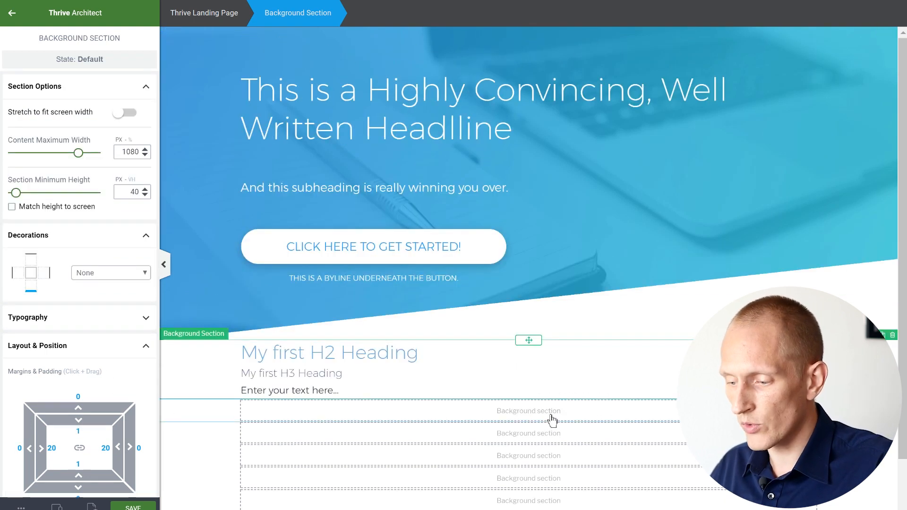
{"action": "left_click_drag", "start_coordinate": [535, 401], "coordinate": [527, 30]}
{"action": "left_click_drag", "start_coordinate": [39, 224], "coordinate": [557, 35]}
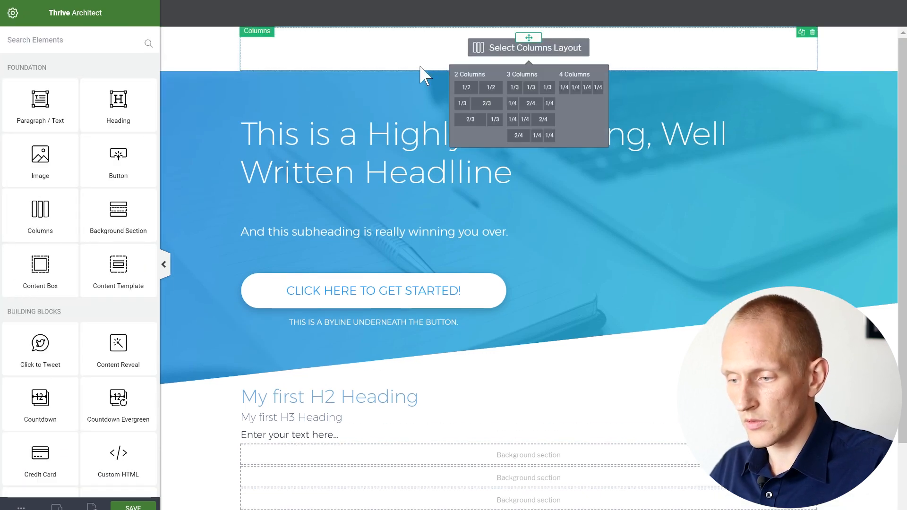
{"action": "left_click", "coordinate": [496, 89]}
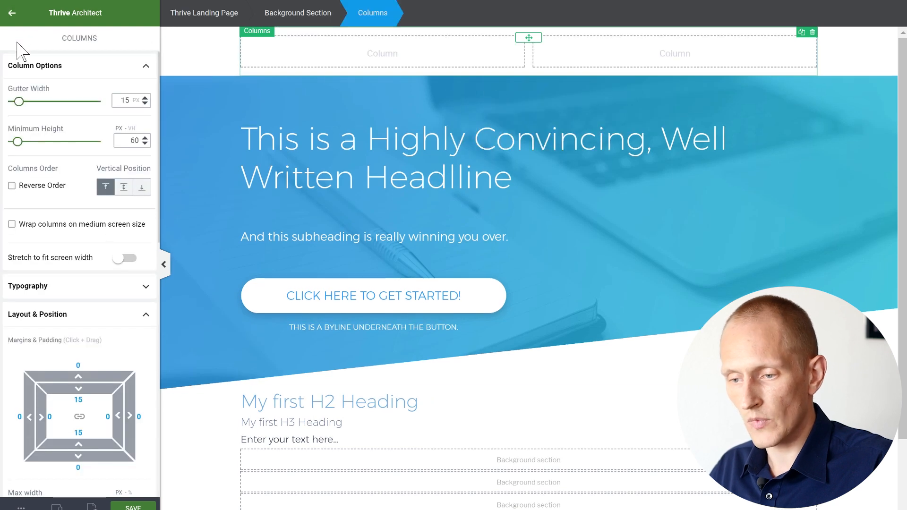
- Insert a content box in the header's first column and a text element in its second column
{"action": "left_click", "coordinate": [11, 17]}
{"action": "left_click_drag", "start_coordinate": [28, 261], "coordinate": [408, 53]}
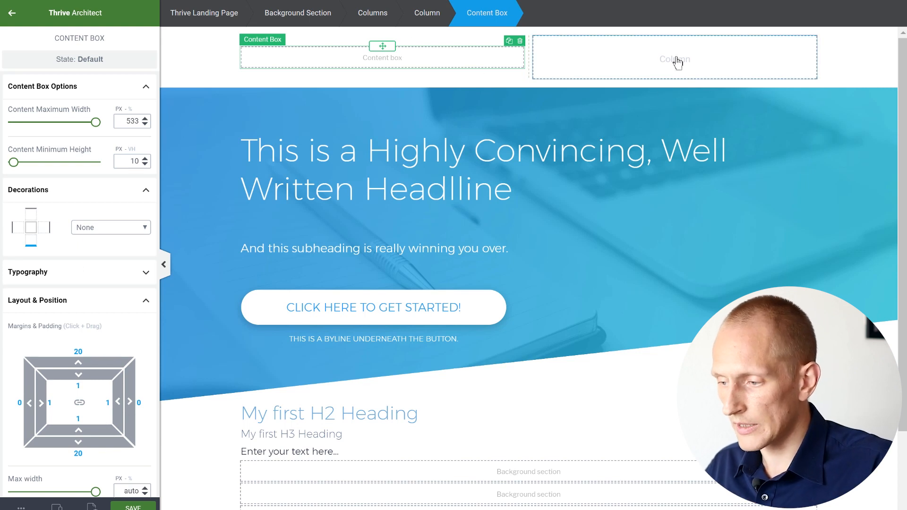
{"action": "left_click", "coordinate": [11, 14]}
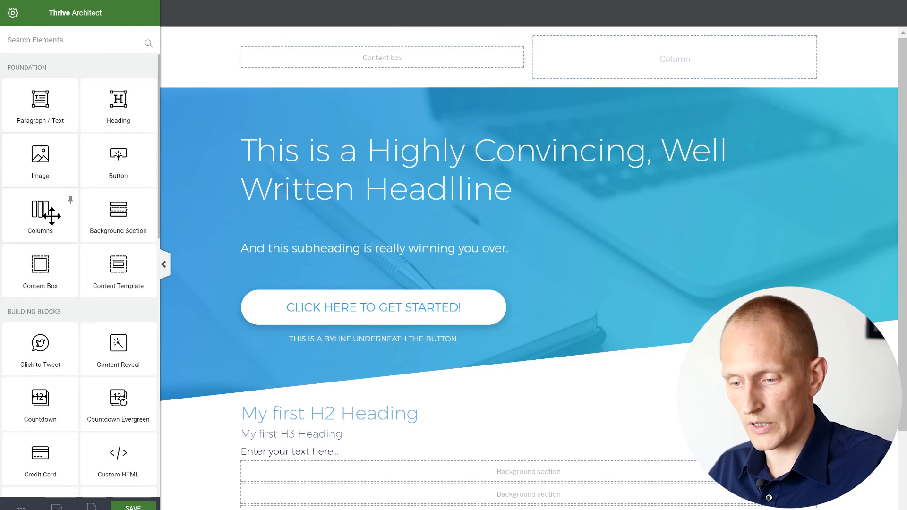
{"action": "left_click_drag", "start_coordinate": [41, 113], "coordinate": [654, 57]}
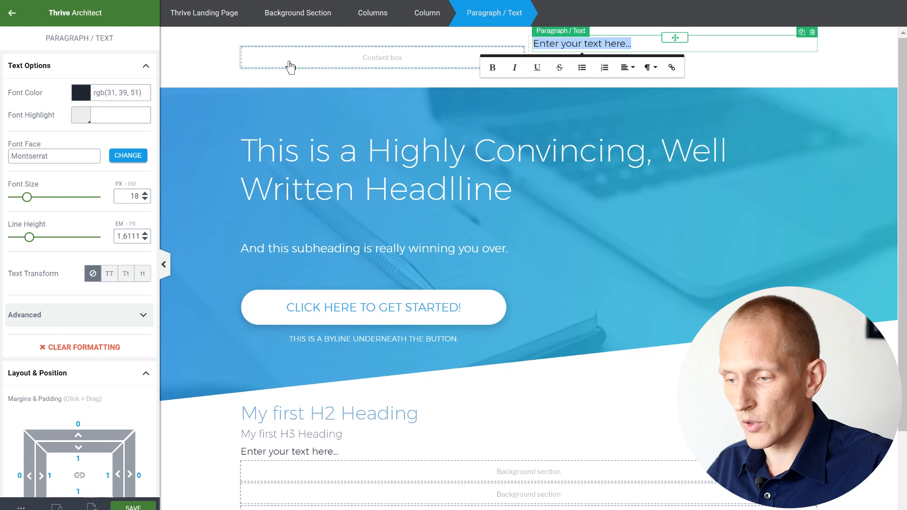
- Add the lightbulb-o icon inside the header's content box and set its size to 38 px
{"action": "left_click", "coordinate": [290, 67]}
{"action": "left_click", "coordinate": [12, 14]}
{"action": "scroll", "coordinate": [52, 189], "scroll_direction": "down", "scroll_amount": 6}
{"action": "left_click_drag", "start_coordinate": [38, 350], "coordinate": [414, 64]}
{"action": "left_click", "coordinate": [406, 76]}
{"action": "left_click", "coordinate": [203, 185]}
{"action": "left_click", "coordinate": [725, 229]}
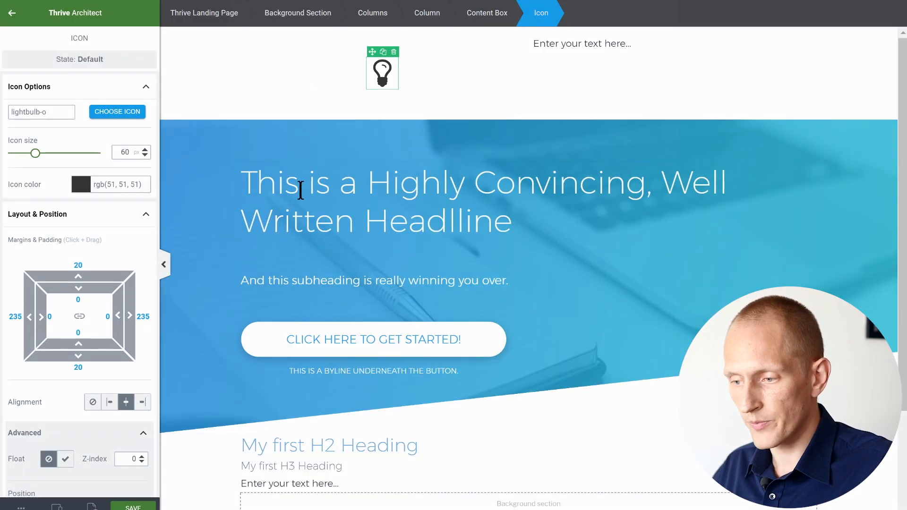
{"action": "double_click", "coordinate": [125, 151]}
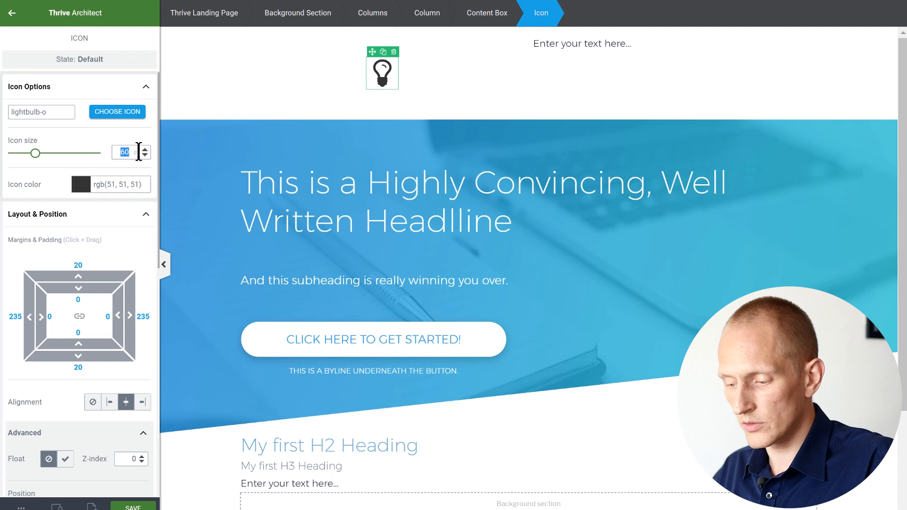
{"action": "type", "text": "38"}
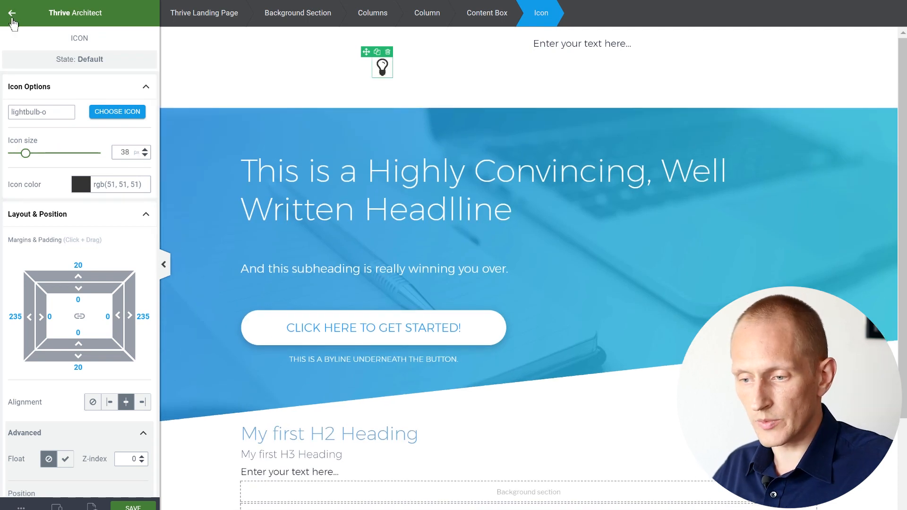
- Add a text element below the lightbulb icon in the content box reading "Producticorp"
{"action": "left_click", "coordinate": [13, 20]}
{"action": "left_click_drag", "start_coordinate": [41, 96], "coordinate": [385, 85]}
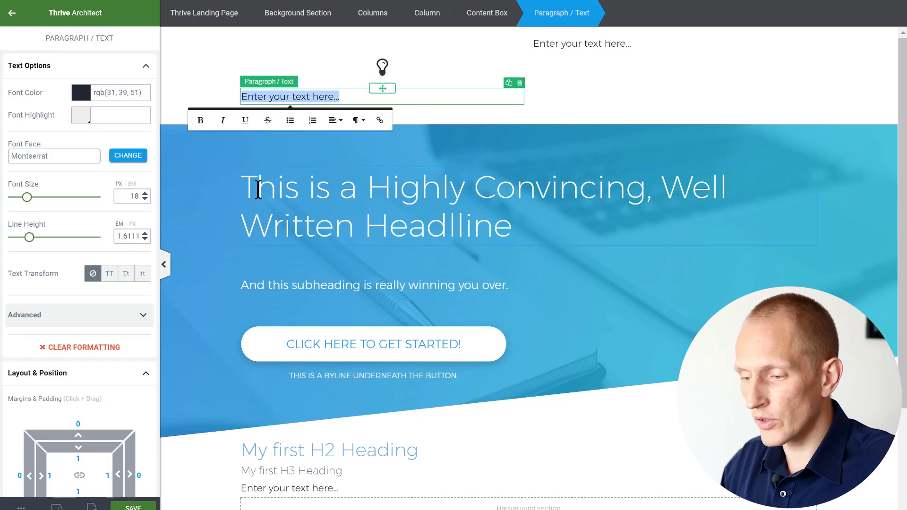
{"action": "type", "text": "Producticorp"}
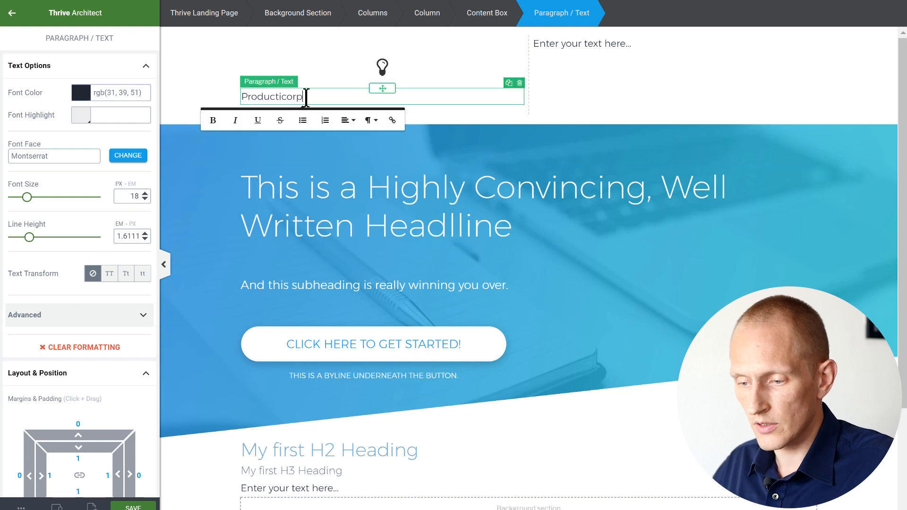
- Style the Producticorp text as bold uppercase with a 23 px font size and 3 px letter spacing
{"action": "left_click", "coordinate": [144, 195]}
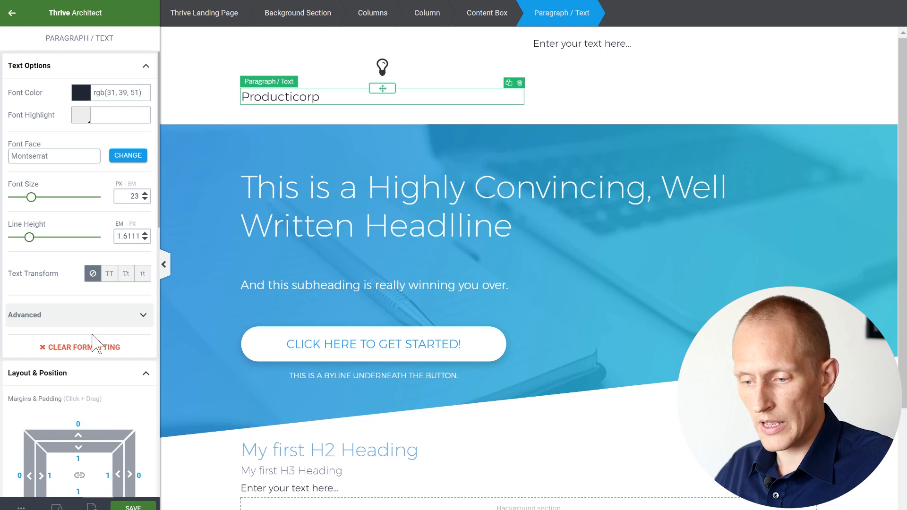
{"action": "left_click", "coordinate": [77, 321]}
{"action": "left_click_drag", "start_coordinate": [129, 344], "coordinate": [112, 341]}
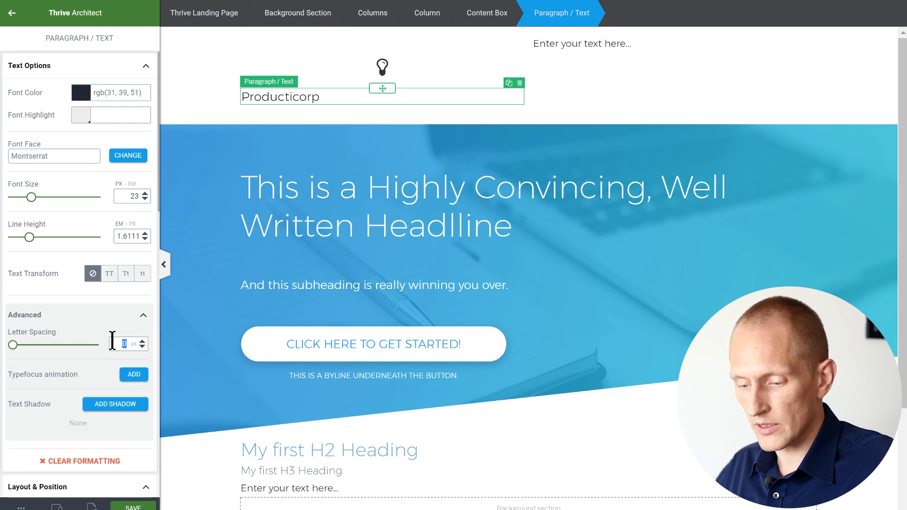
{"action": "type", "text": "3"}
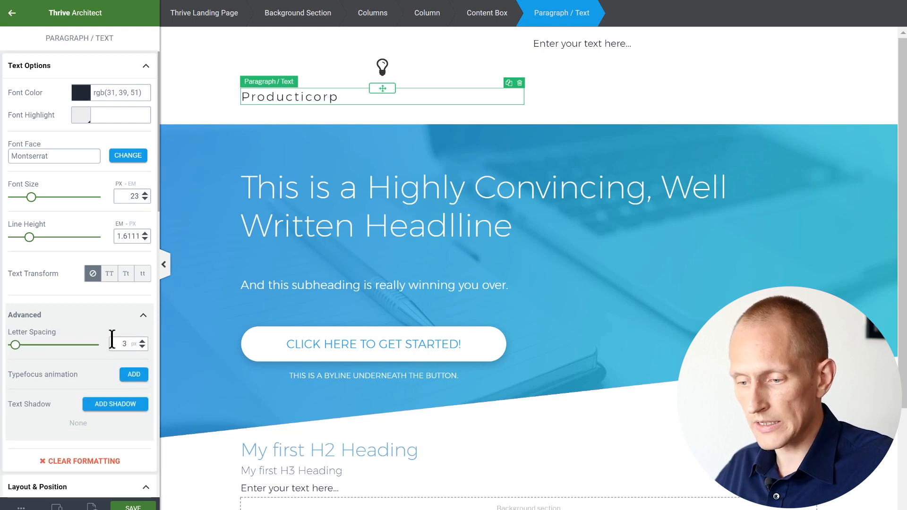
{"action": "left_click", "coordinate": [110, 278]}
{"action": "left_click", "coordinate": [81, 320]}
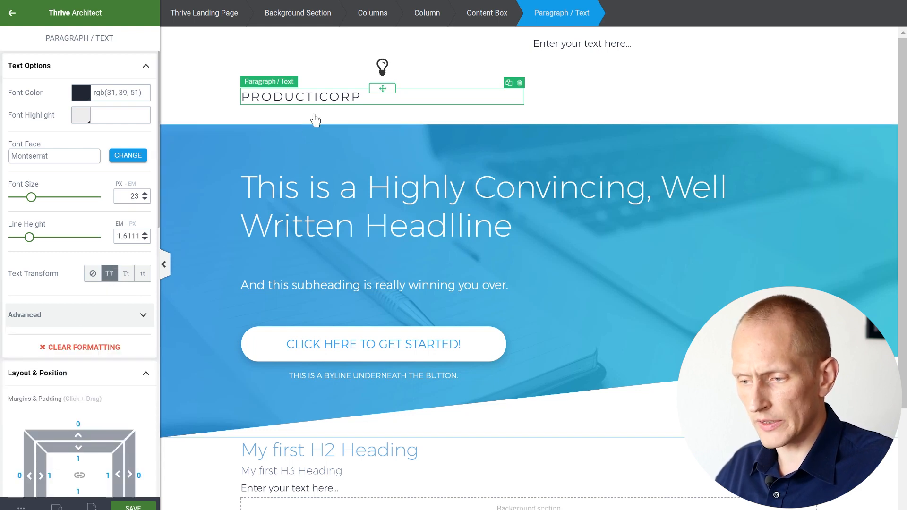
{"action": "left_click", "coordinate": [319, 97]}
{"action": "double_click", "coordinate": [319, 97]}
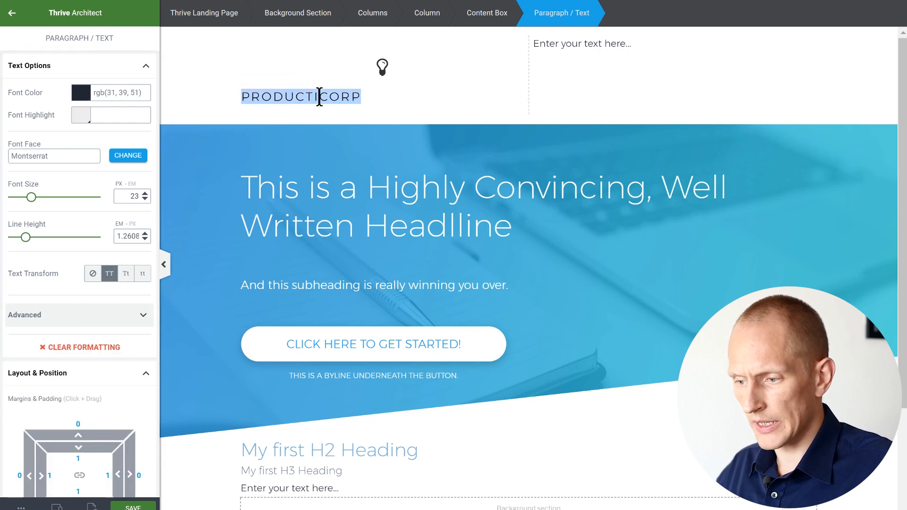
{"action": "left_click", "coordinate": [385, 97]}
- Align the lightbulb icon to the left and set its top and bottom margins to 0
{"action": "left_click", "coordinate": [383, 67]}
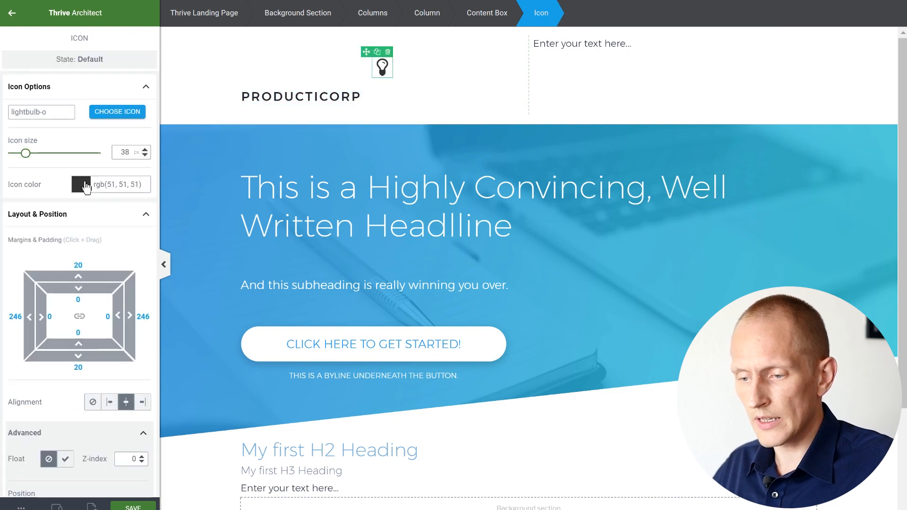
{"action": "left_click", "coordinate": [110, 403]}
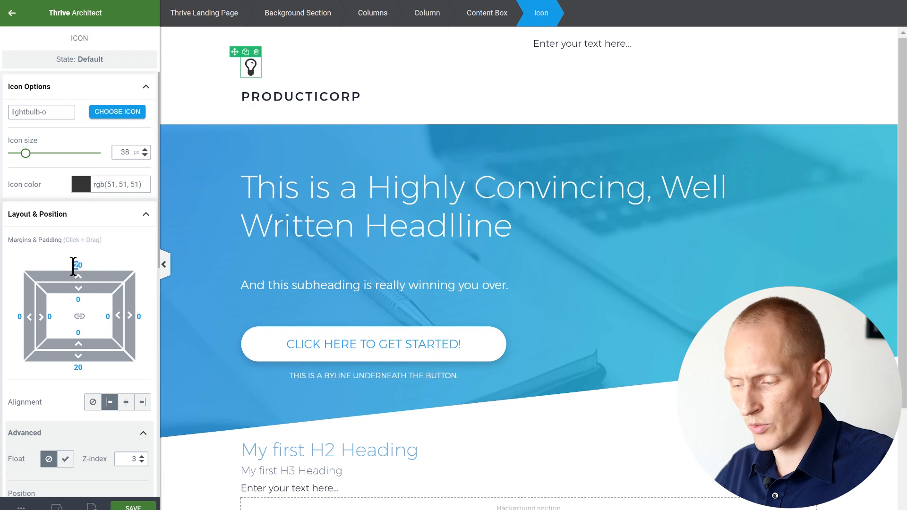
{"action": "type", "text": "00"}
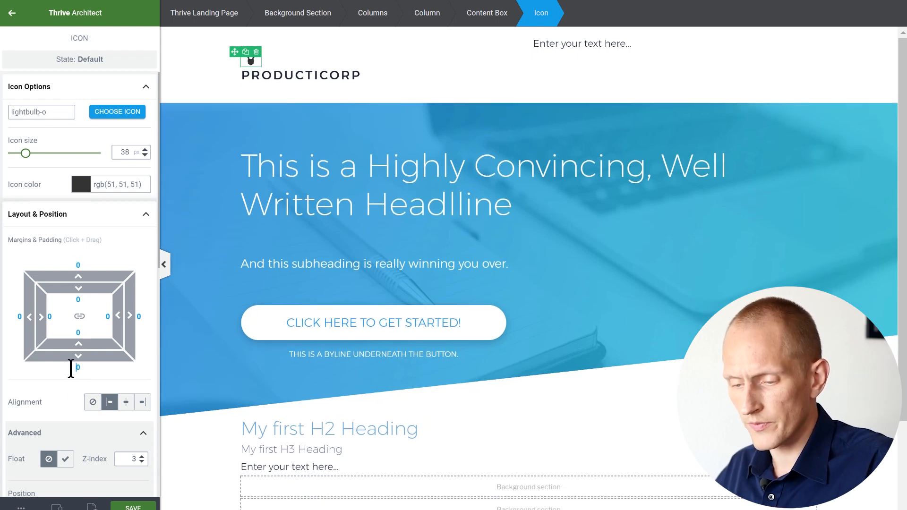
- Float the lightbulb icon beside the Producticorp text with a right margin of 5, and set the text's top margin to 4
{"action": "scroll", "coordinate": [78, 422], "scroll_direction": "down", "scroll_amount": 3}
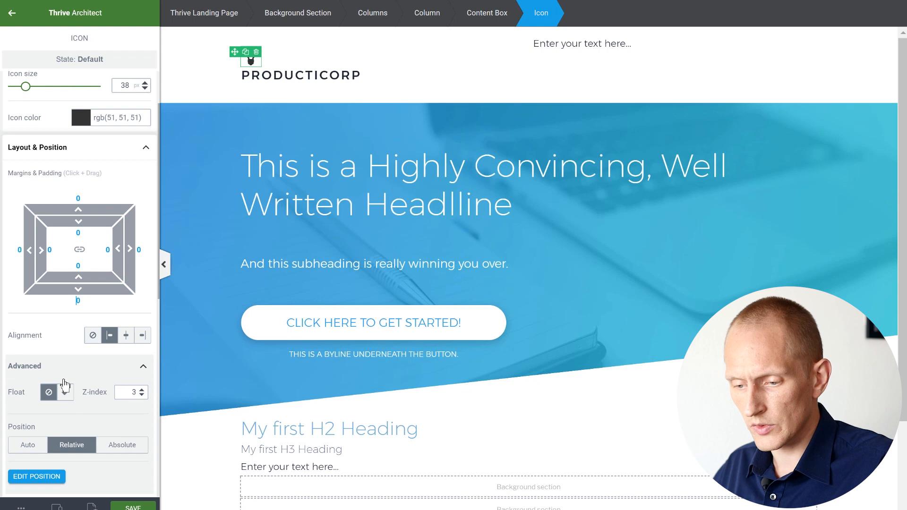
{"action": "left_click", "coordinate": [65, 393]}
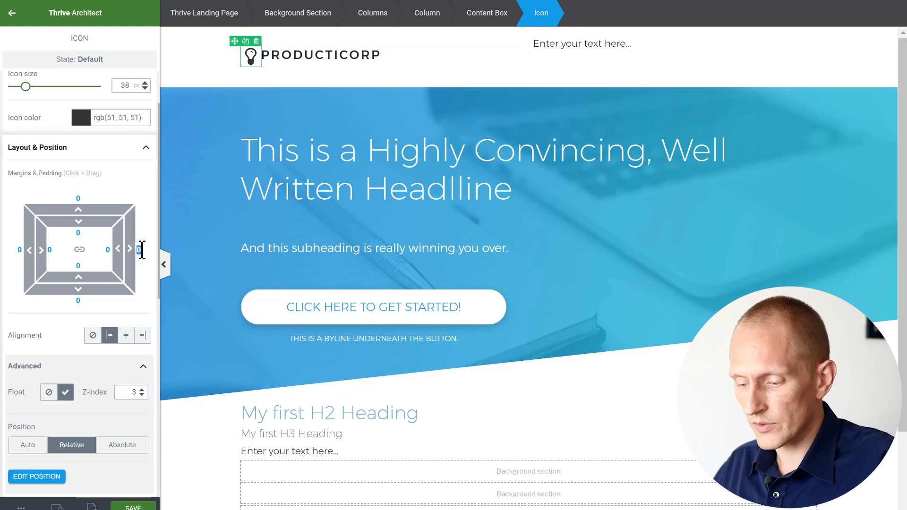
{"action": "type", "text": "5"}
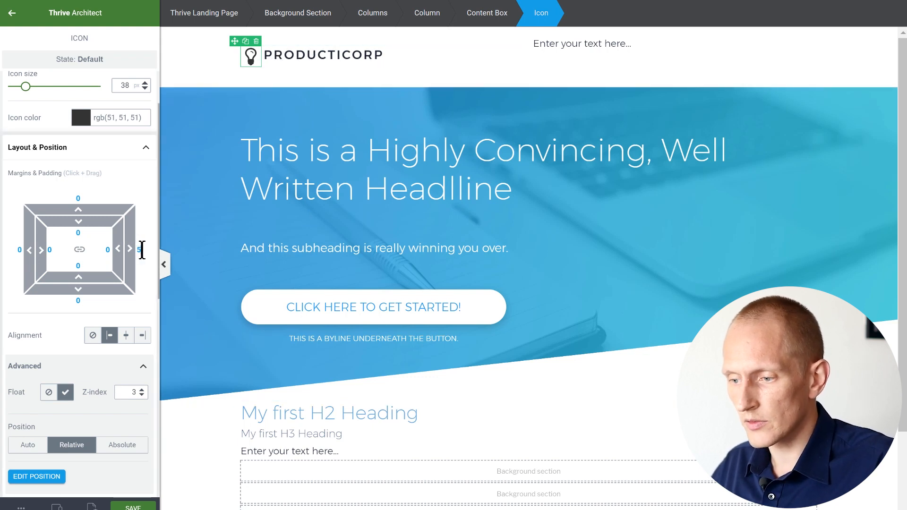
{"action": "left_click", "coordinate": [300, 56]}
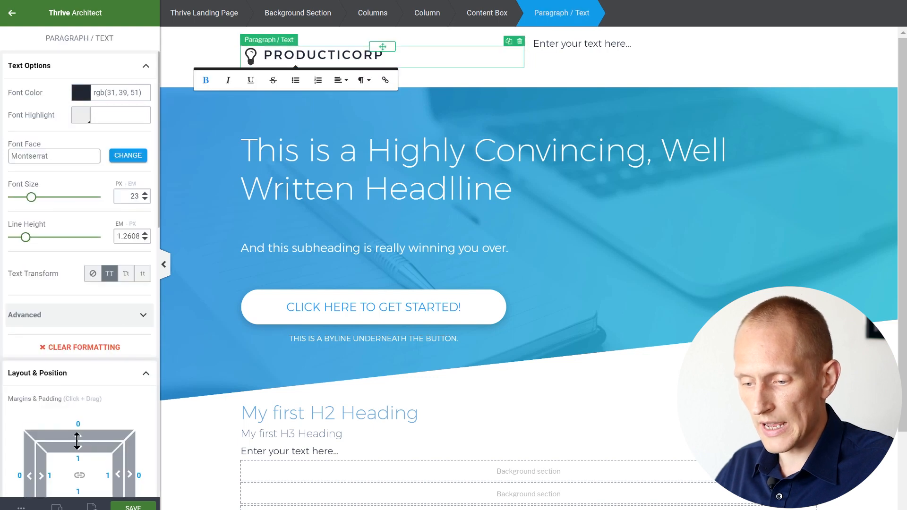
{"action": "left_click_drag", "start_coordinate": [78, 435], "coordinate": [78, 435]}
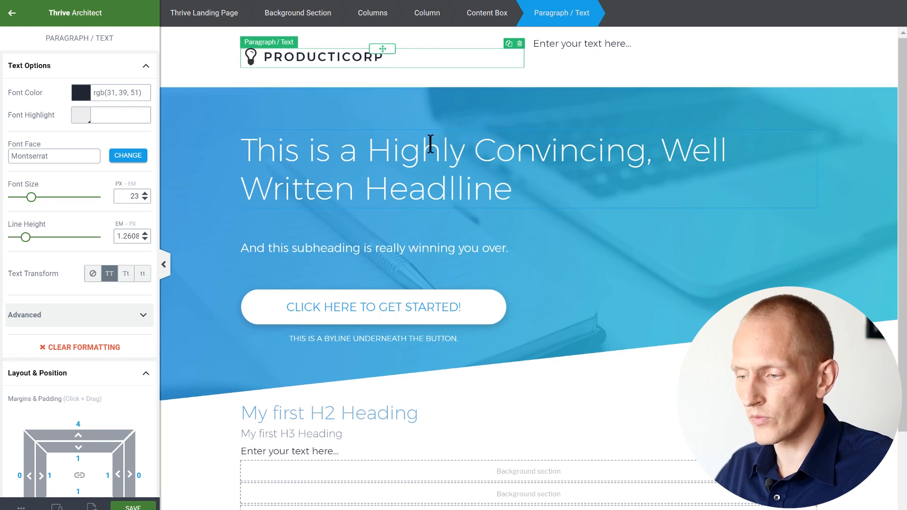
- Replace the placeholder text in the header's second column with "Blog | About | Something" and make it bold
{"action": "left_click", "coordinate": [612, 48]}
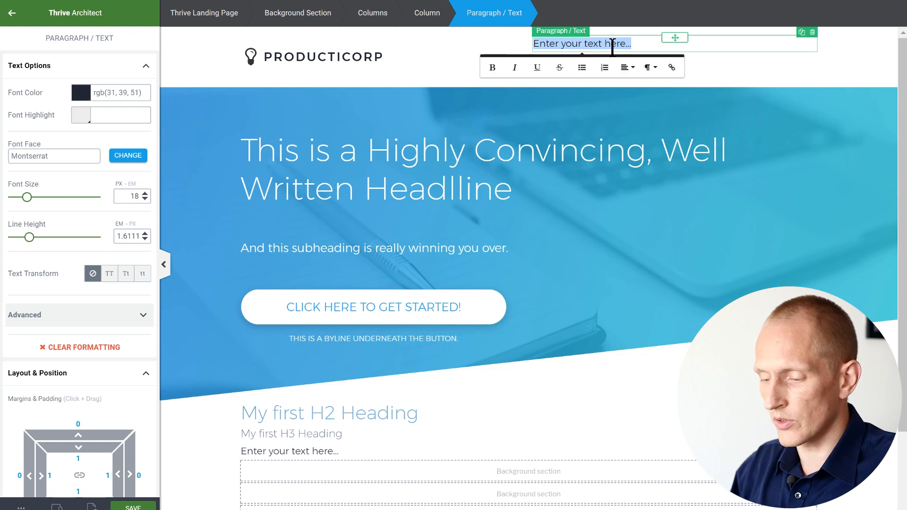
{"action": "type", "text": "Blog"}
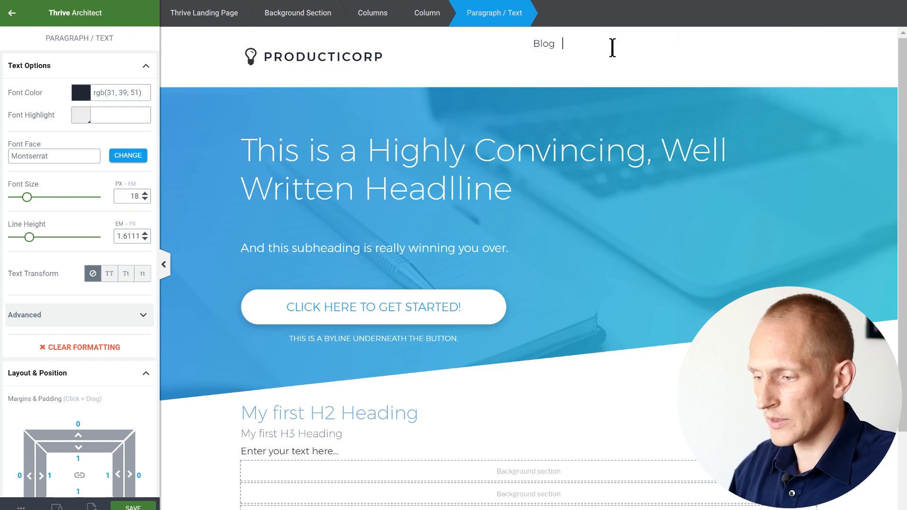
{"action": "type", "text": " |"}
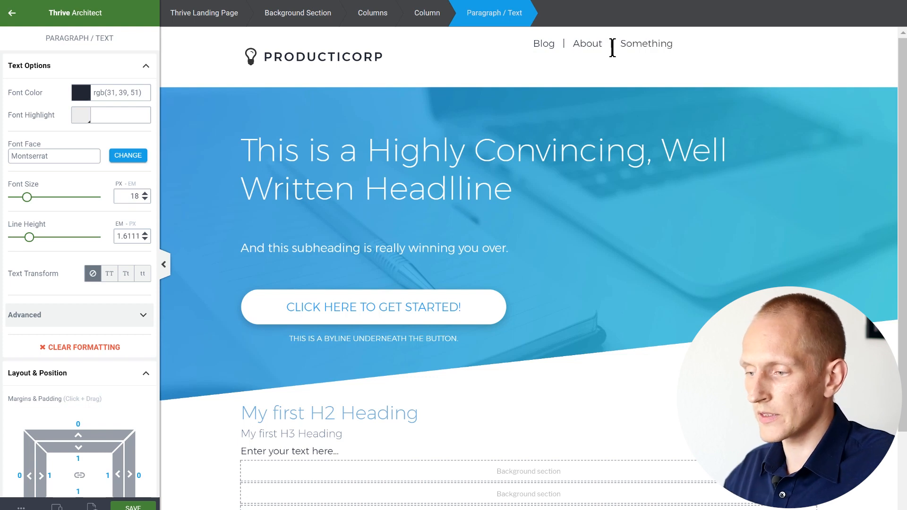
{"action": "left_click", "coordinate": [612, 47]}
{"action": "triple_click", "coordinate": [592, 50]}
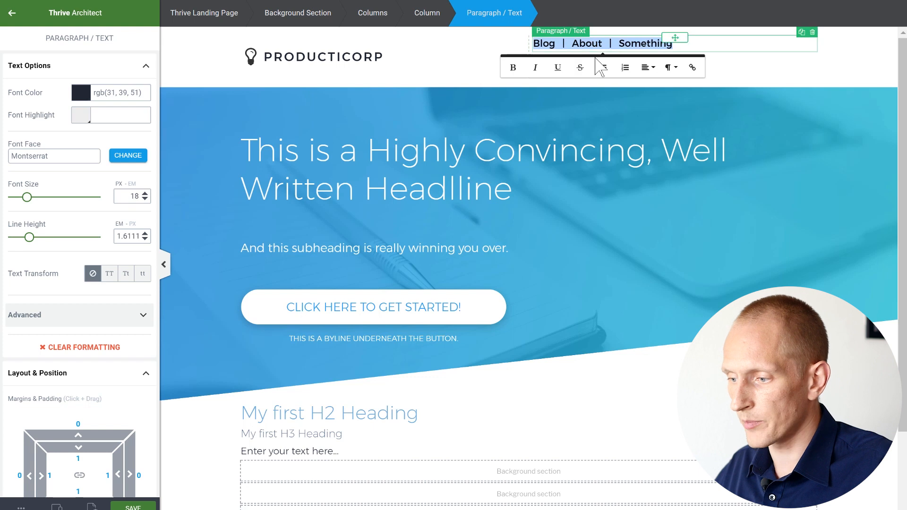
- Right-align the text in the navigation column and vertically center the contents of both header columns
{"action": "left_click", "coordinate": [770, 64]}
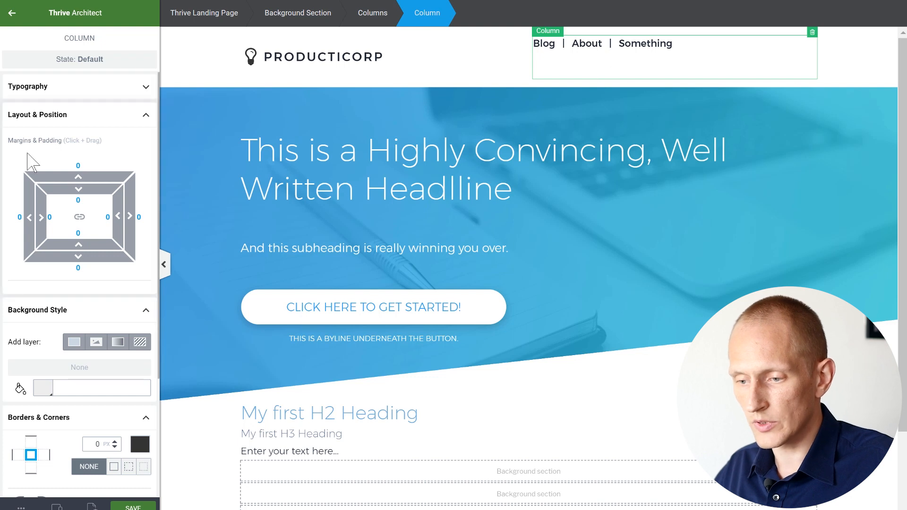
{"action": "left_click", "coordinate": [40, 90]}
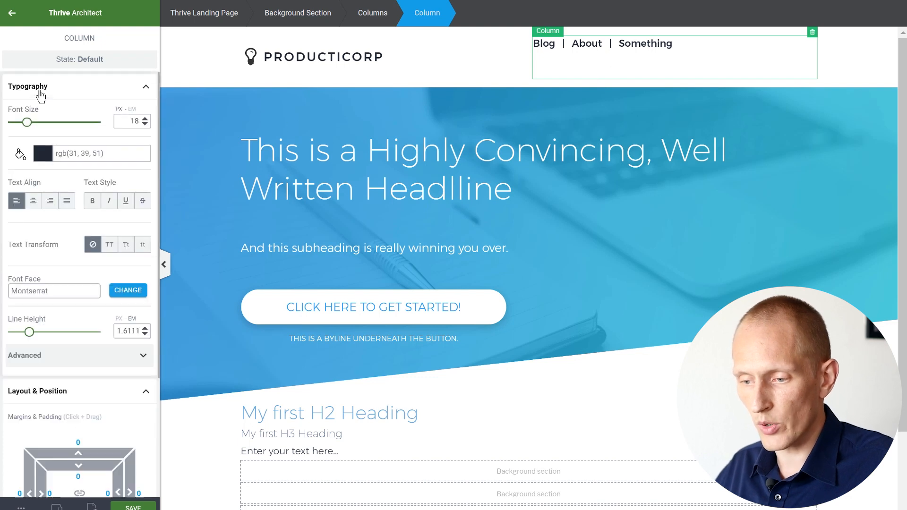
{"action": "left_click", "coordinate": [50, 203]}
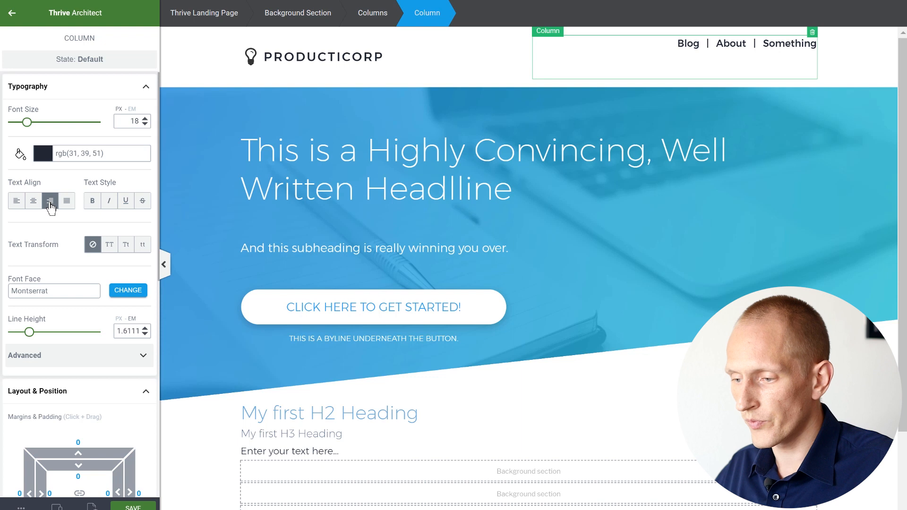
{"action": "left_click", "coordinate": [374, 19]}
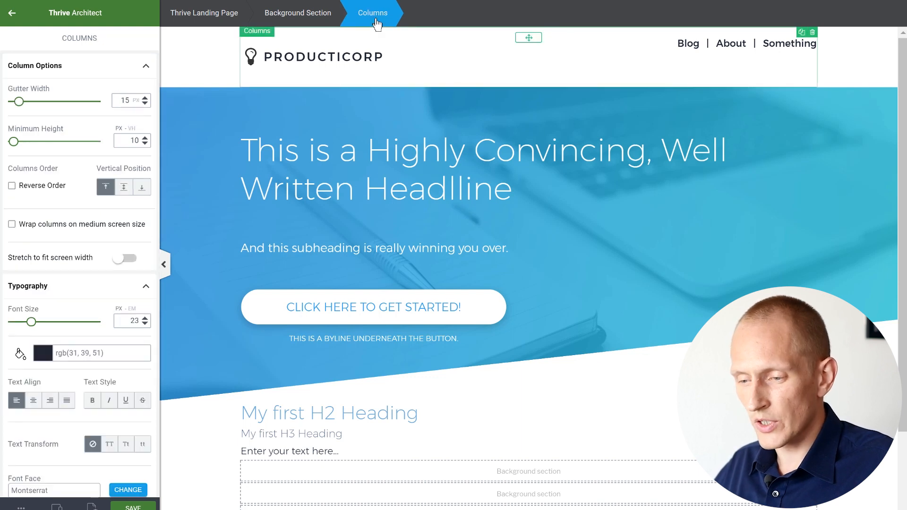
{"action": "left_click", "coordinate": [130, 189]}
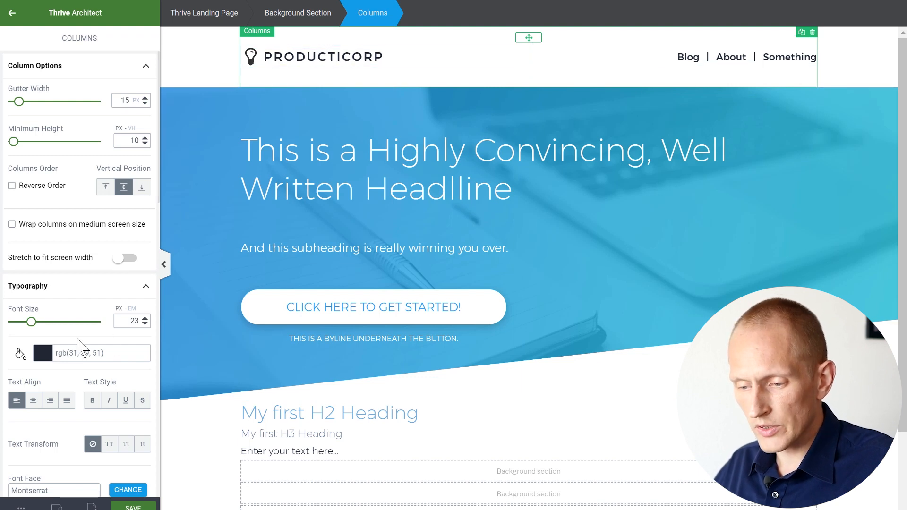
- Set the header columns' top and bottom padding to 10 each
{"action": "left_click", "coordinate": [65, 285]}
{"action": "scroll", "coordinate": [71, 279], "scroll_direction": "down", "scroll_amount": 3}
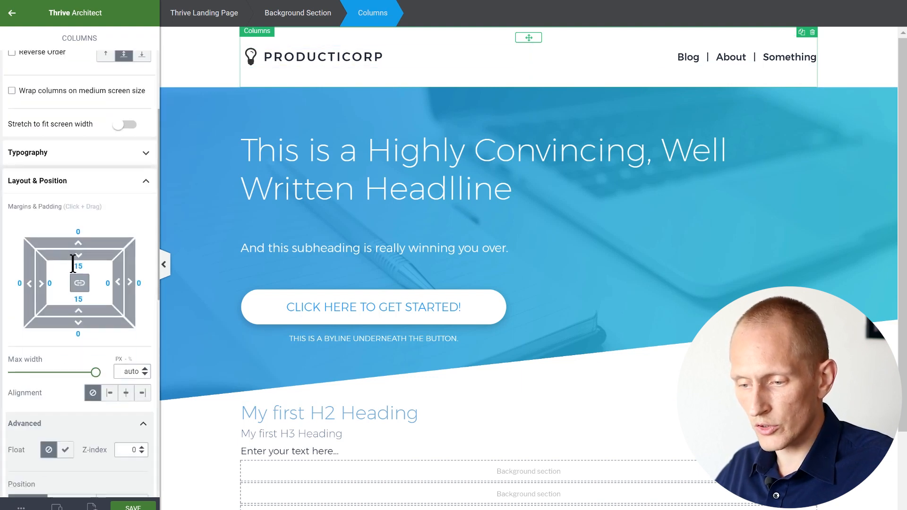
{"action": "left_click", "coordinate": [78, 266]}
{"action": "type", "text": "10"}
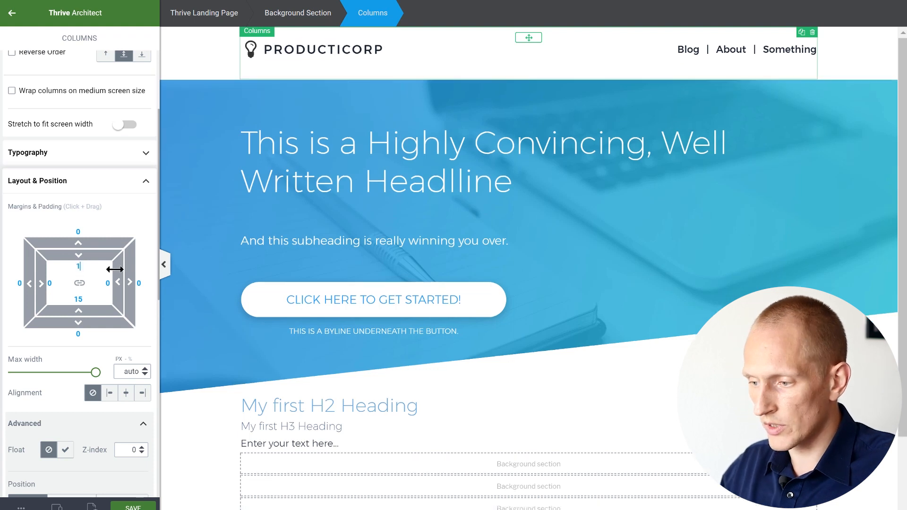
{"action": "left_click", "coordinate": [80, 299]}
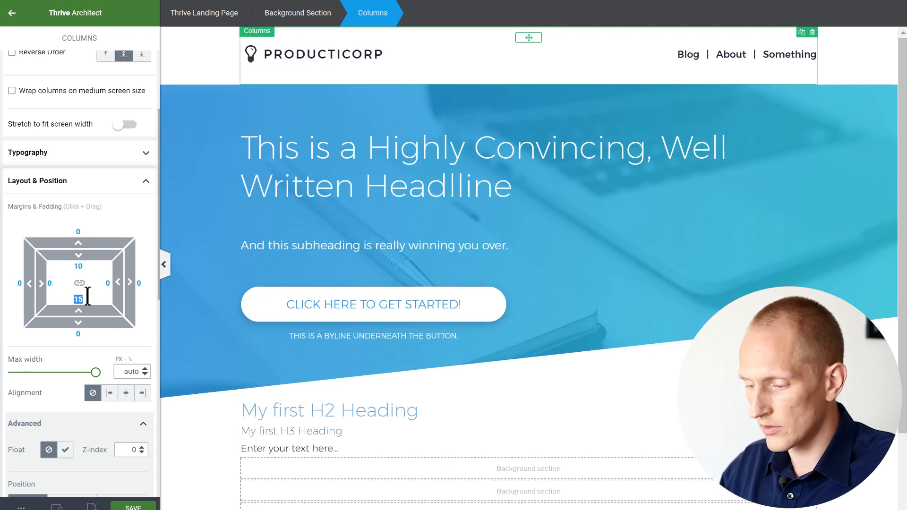
{"action": "type", "text": "10"}
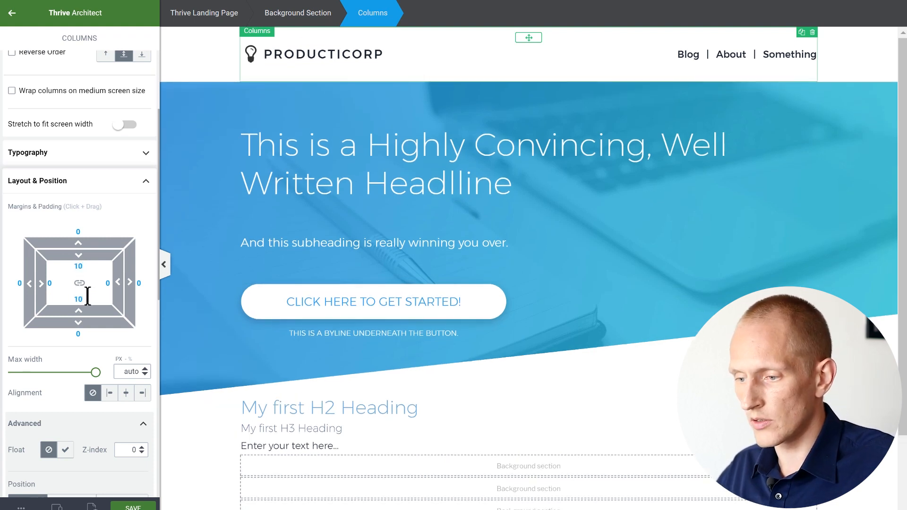
{"action": "left_click", "coordinate": [869, 163]}
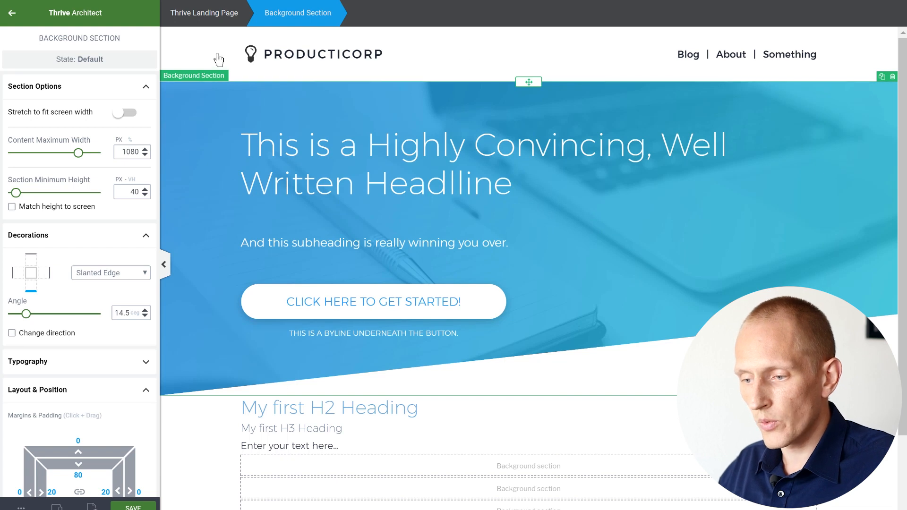
- Give the header background section a bottom margin of -106 so the headline section slides up behind it
{"action": "left_click", "coordinate": [218, 59]}
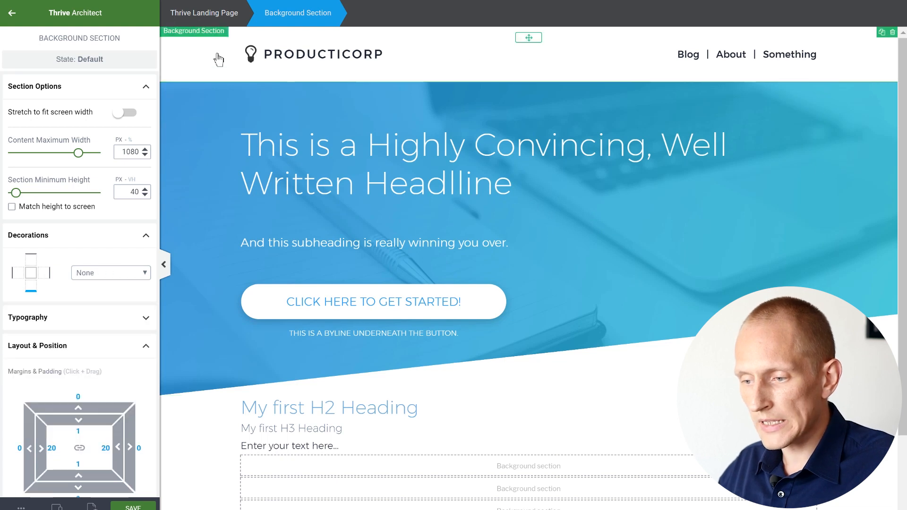
{"action": "scroll", "coordinate": [83, 331], "scroll_direction": "down", "scroll_amount": 3}
{"action": "left_click_drag", "start_coordinate": [78, 342], "coordinate": [97, 227]}
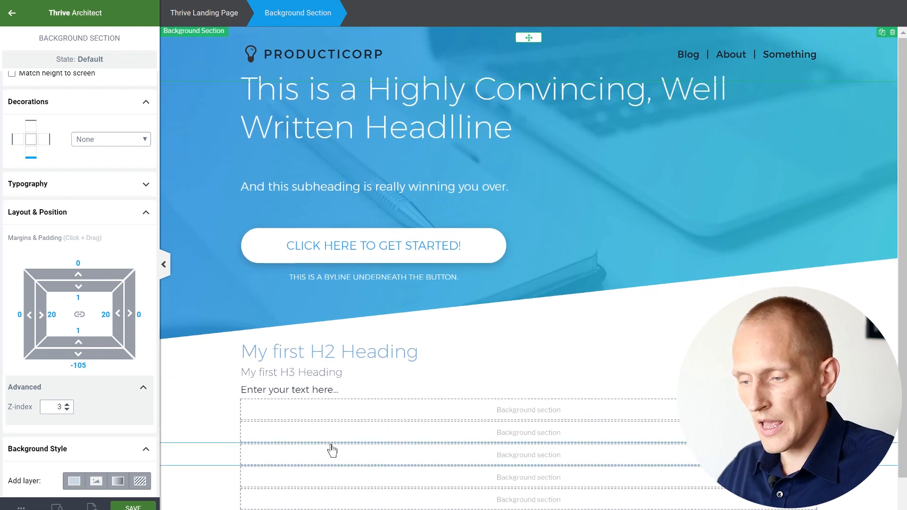
{"action": "left_click", "coordinate": [82, 365]}
{"action": "key", "text": "BackSpace"}
{"action": "type", "text": "0"}
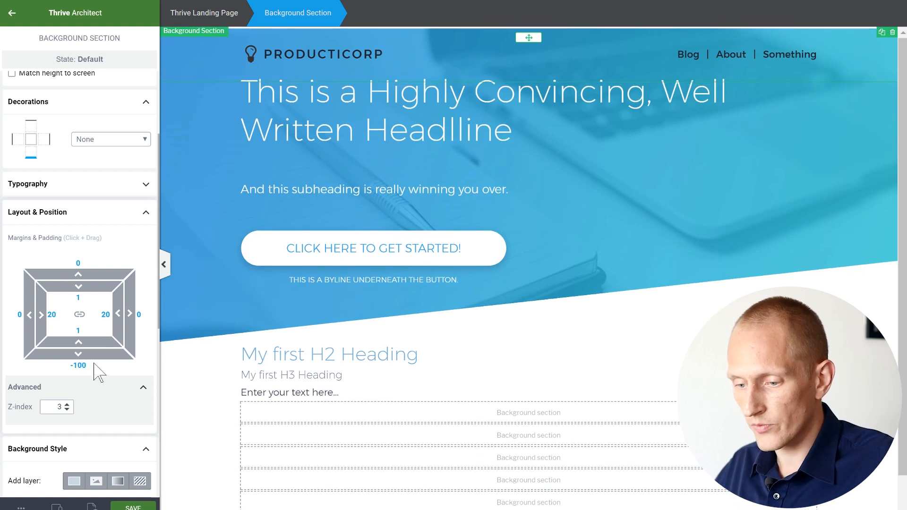
{"action": "type", "text": "6"}
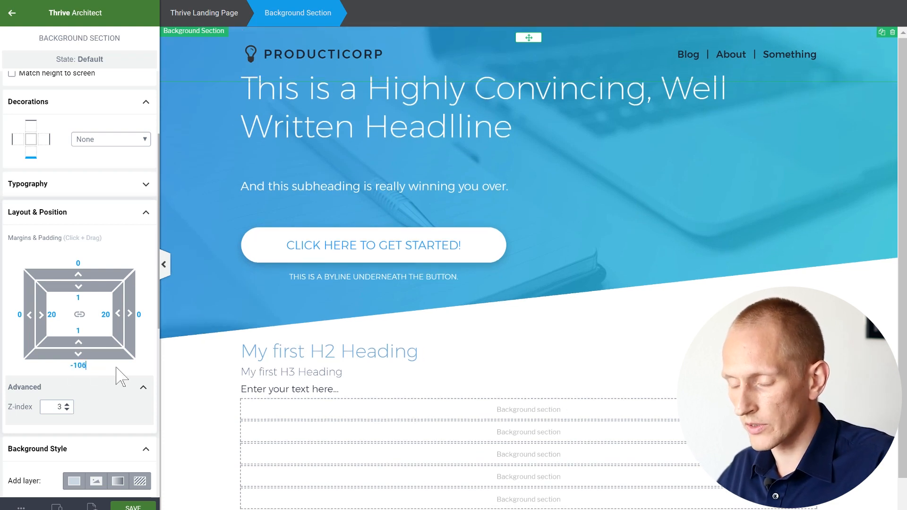
- Increase the headline section's top padding to 105
{"action": "left_click", "coordinate": [197, 129]}
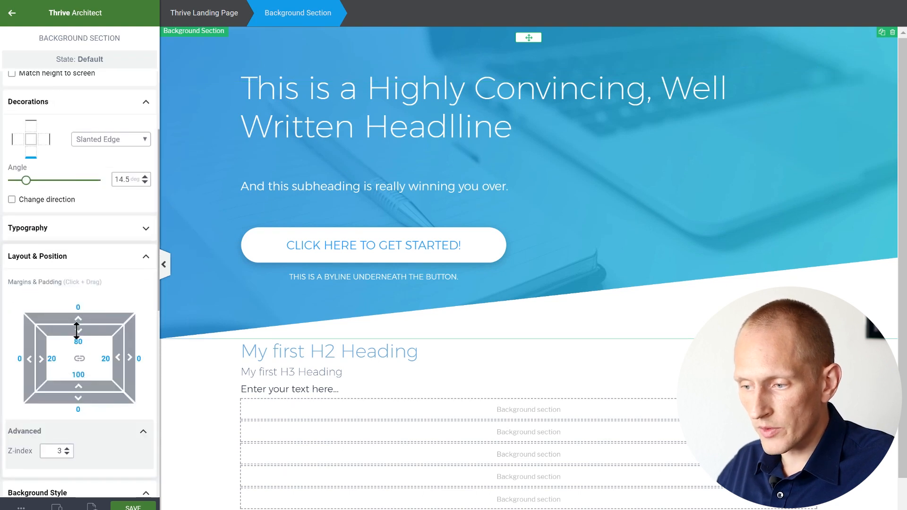
{"action": "left_click_drag", "start_coordinate": [77, 343], "coordinate": [79, 373]}
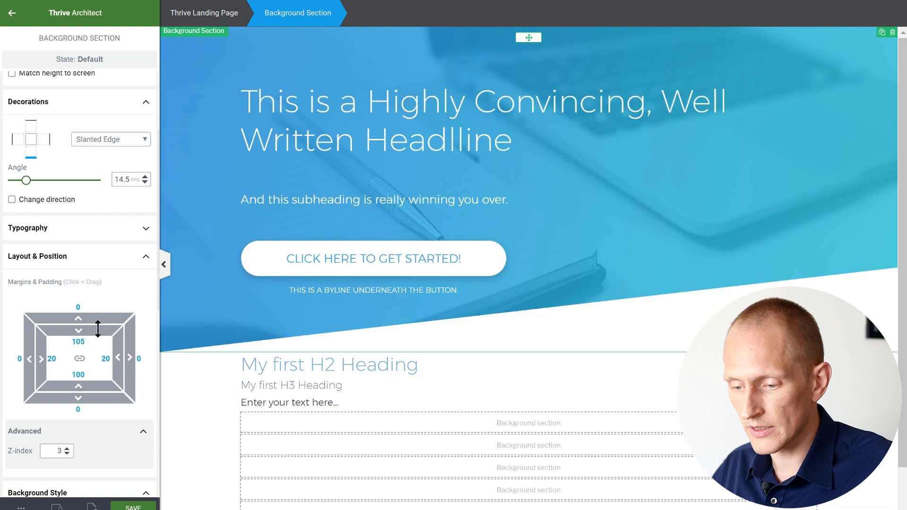
{"action": "left_click", "coordinate": [196, 392]}
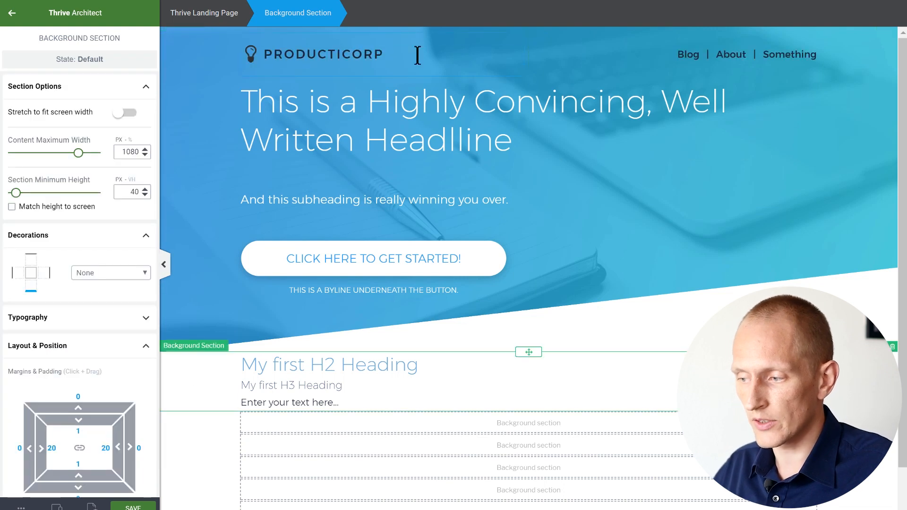
- Give the header background section a white background color at 60% opacity
{"action": "left_click", "coordinate": [268, 90]}
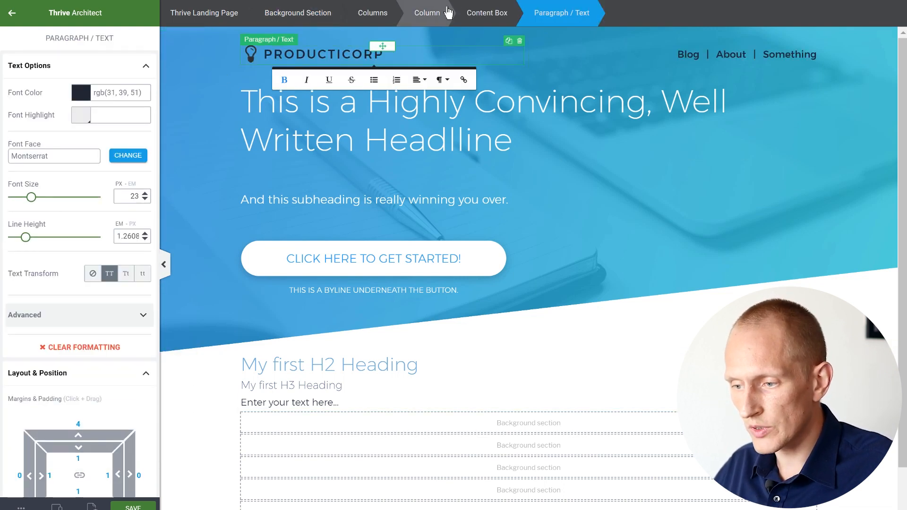
{"action": "left_click", "coordinate": [304, 15]}
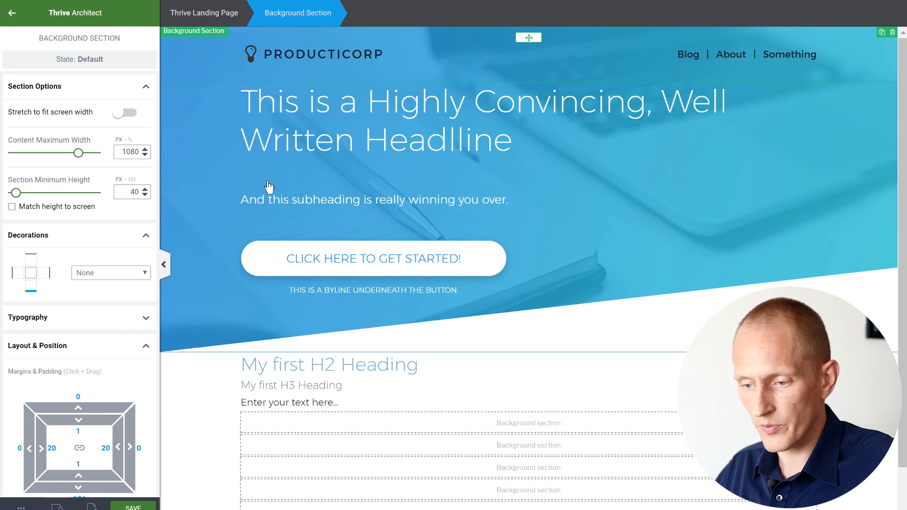
{"action": "scroll", "coordinate": [75, 288], "scroll_direction": "down", "scroll_amount": 3}
{"action": "scroll", "coordinate": [75, 288], "scroll_direction": "down", "scroll_amount": 6}
{"action": "left_click", "coordinate": [44, 259]}
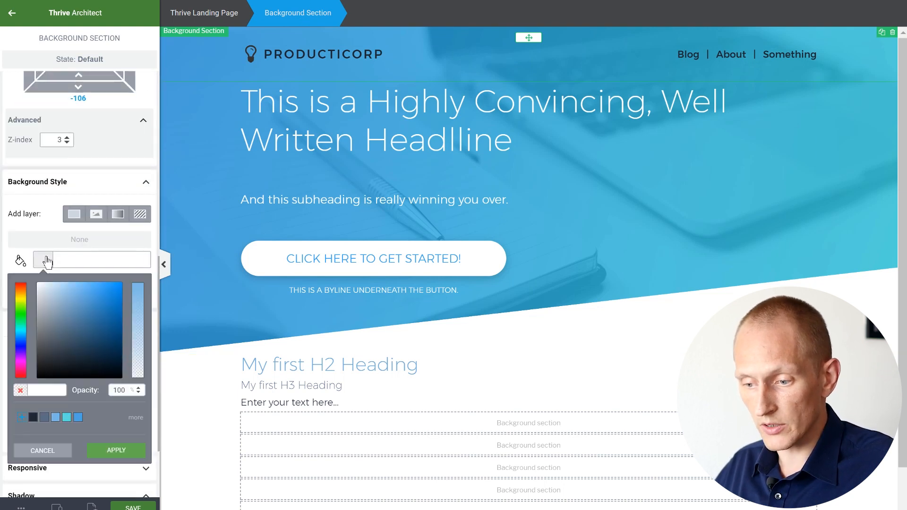
{"action": "left_click_drag", "start_coordinate": [143, 286], "coordinate": [143, 325]}
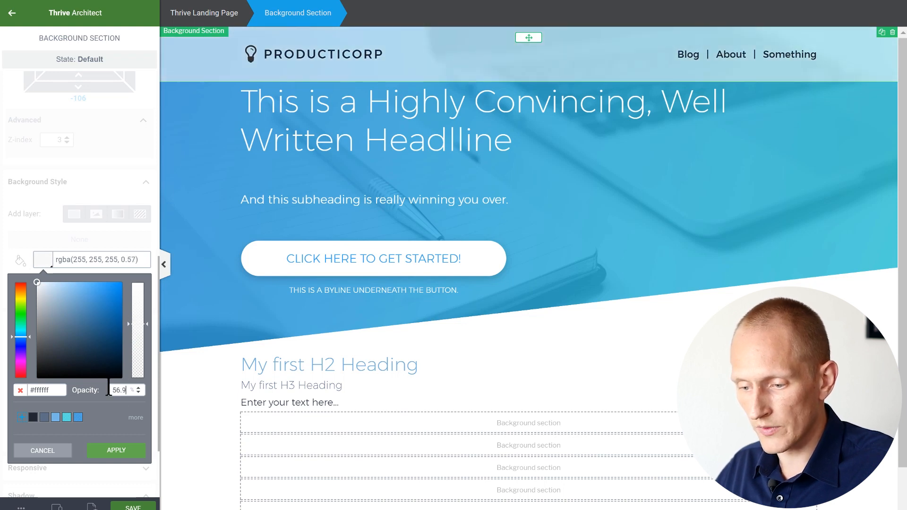
{"action": "type", "text": "60"}
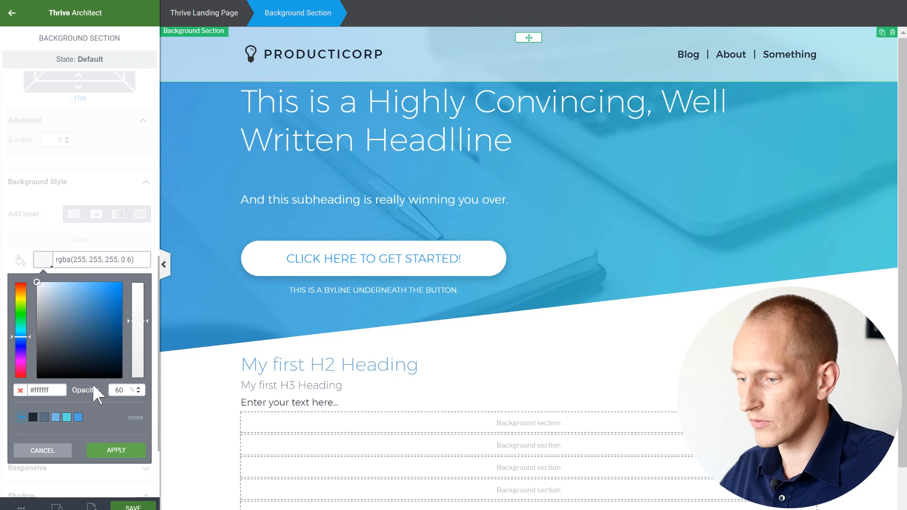
{"action": "left_click", "coordinate": [111, 450]}
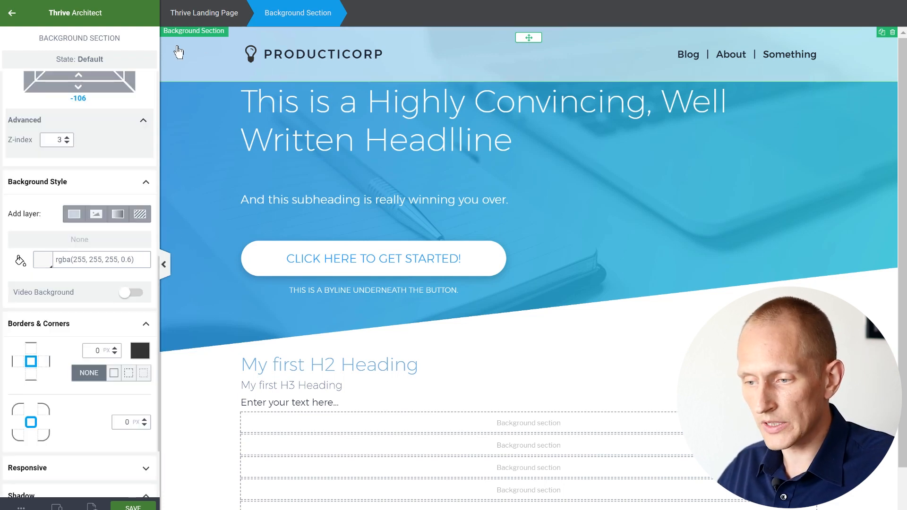
- Set the header section's font color to white
{"action": "scroll", "coordinate": [60, 180], "scroll_direction": "up", "scroll_amount": 8}
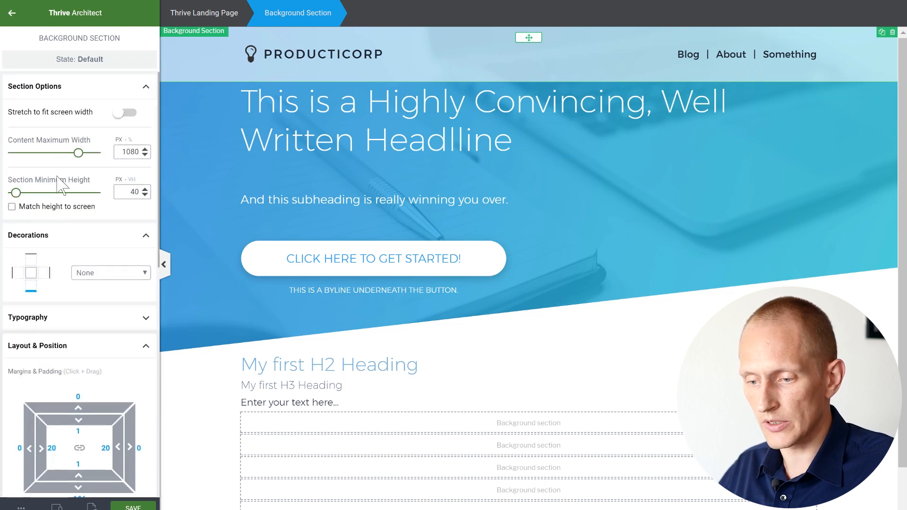
{"action": "left_click", "coordinate": [33, 317]}
{"action": "scroll", "coordinate": [59, 284], "scroll_direction": "down", "scroll_amount": 3}
{"action": "left_click", "coordinate": [41, 253]}
{"action": "left_click_drag", "start_coordinate": [51, 287], "coordinate": [1, 181]}
{"action": "left_click", "coordinate": [117, 444]}
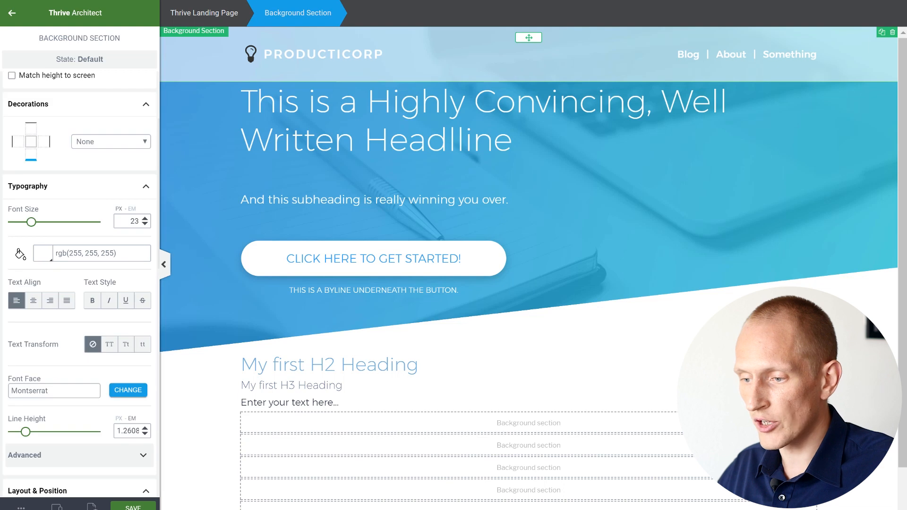
- Change the lightbulb icon's color to white
{"action": "left_click", "coordinate": [253, 54]}
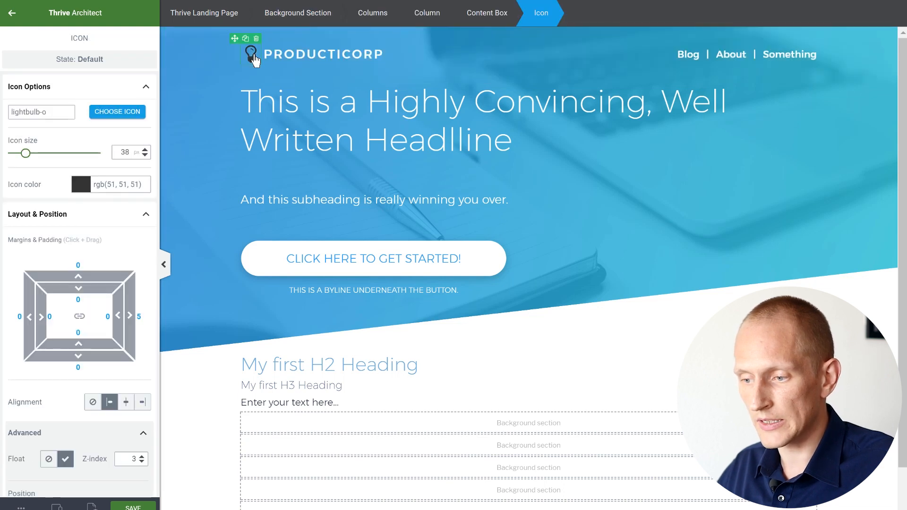
{"action": "left_click", "coordinate": [80, 184]}
{"action": "left_click_drag", "start_coordinate": [90, 225], "coordinate": [6, 157]}
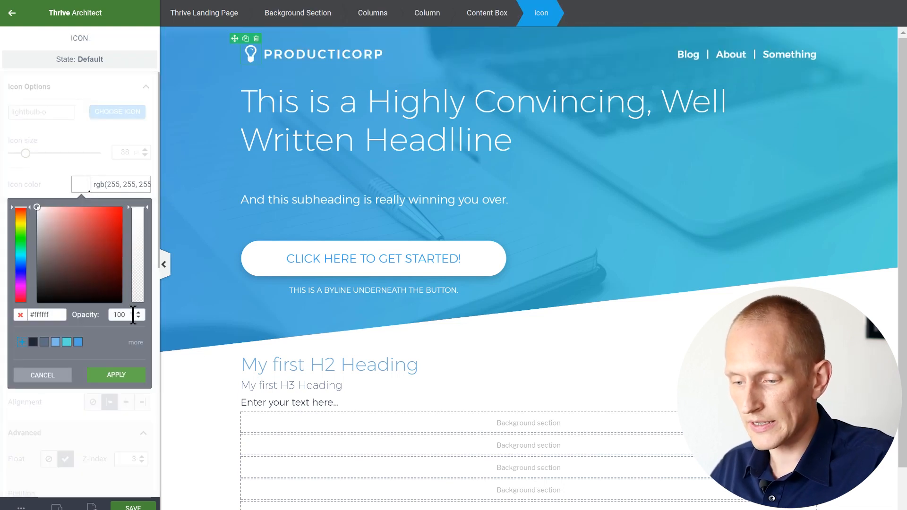
{"action": "left_click", "coordinate": [109, 378]}
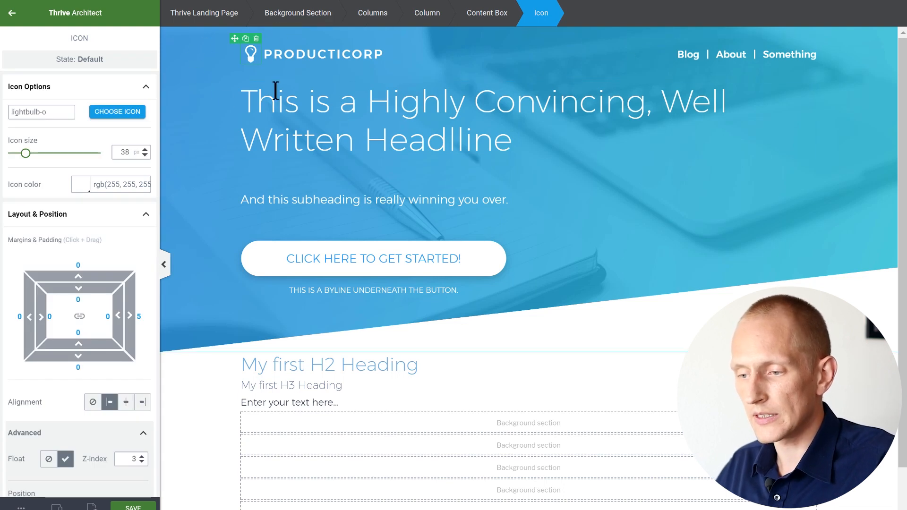
- Set the header background section's Z-index to 10 so it stays in front of the headline section
{"action": "left_click", "coordinate": [202, 405]}
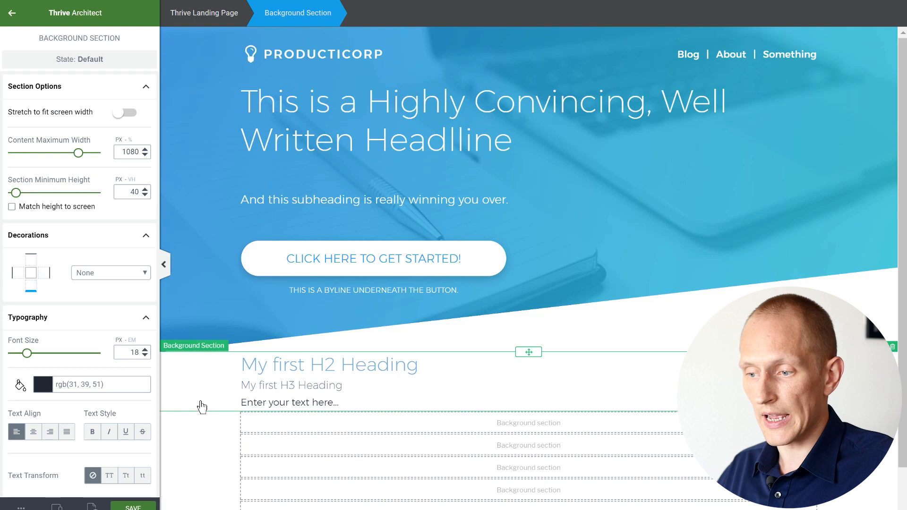
{"action": "left_click", "coordinate": [309, 56]}
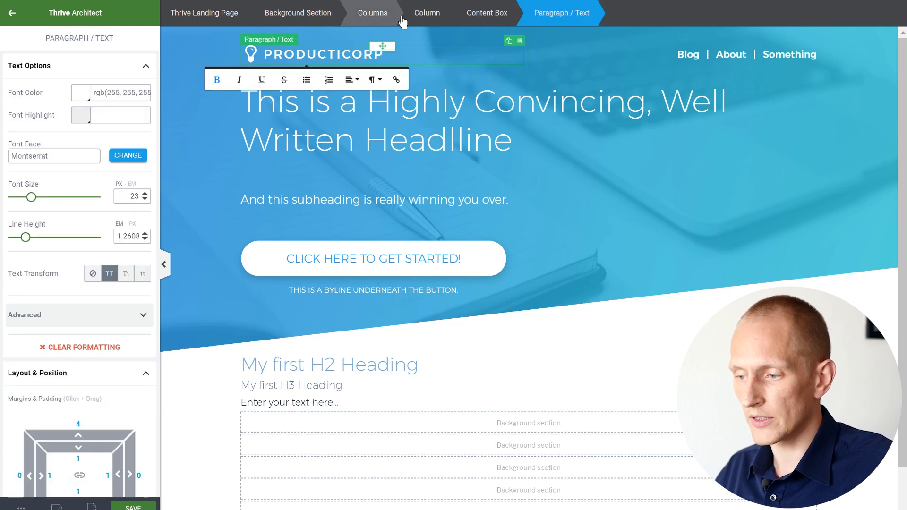
{"action": "left_click", "coordinate": [297, 19]}
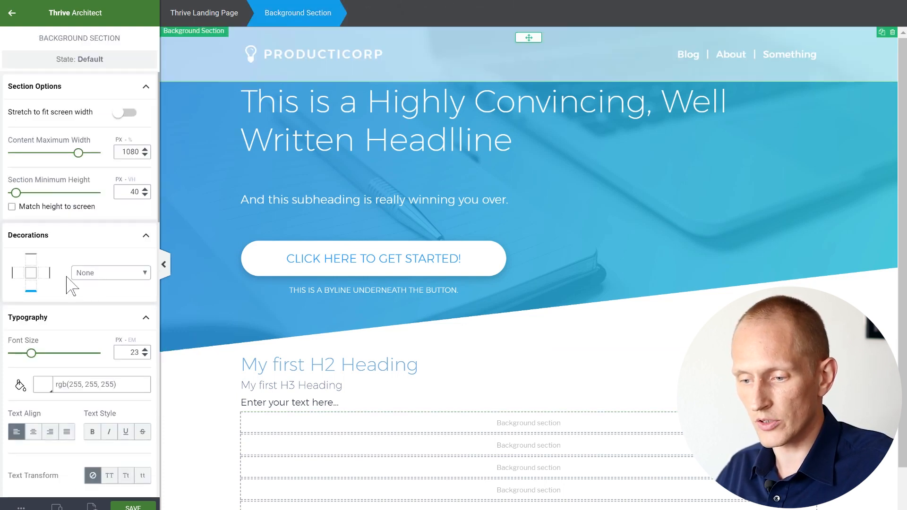
{"action": "scroll", "coordinate": [76, 269], "scroll_direction": "down", "scroll_amount": 5}
{"action": "scroll", "coordinate": [75, 269], "scroll_direction": "down", "scroll_amount": 8}
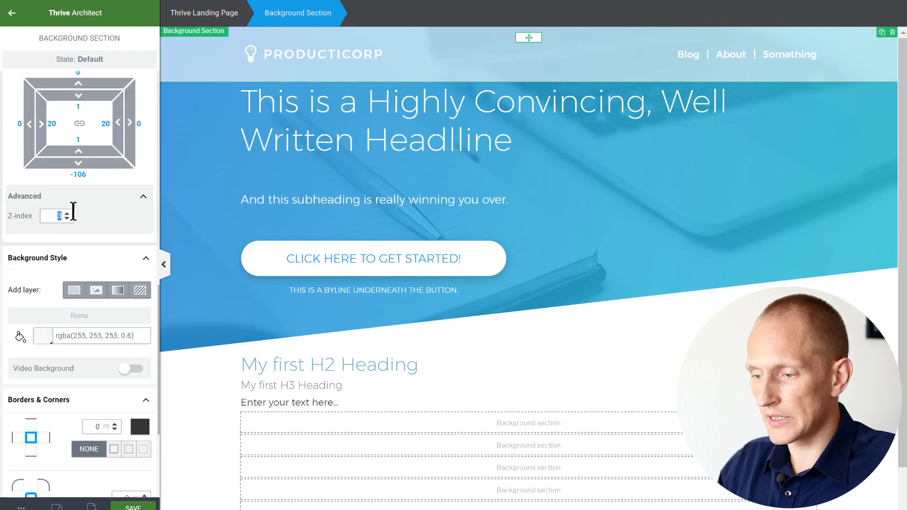
{"action": "left_click", "coordinate": [73, 213]}
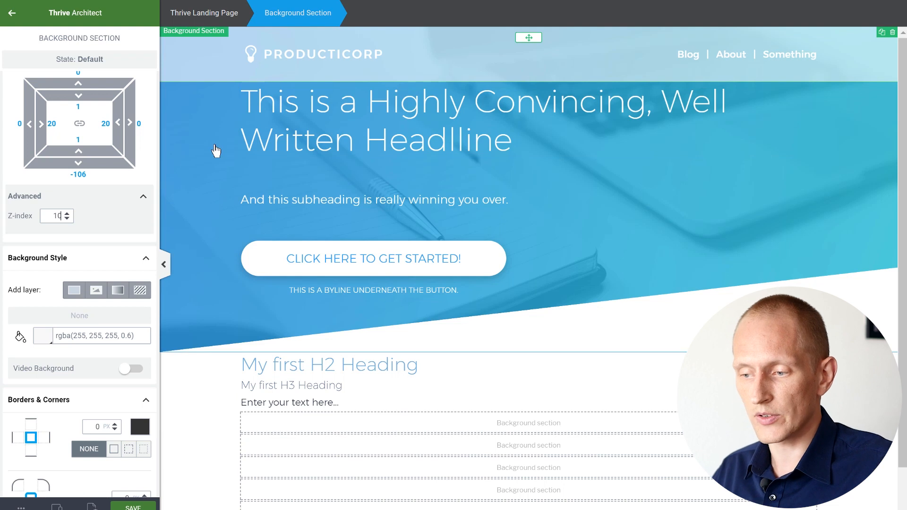
{"action": "left_click", "coordinate": [208, 403]}
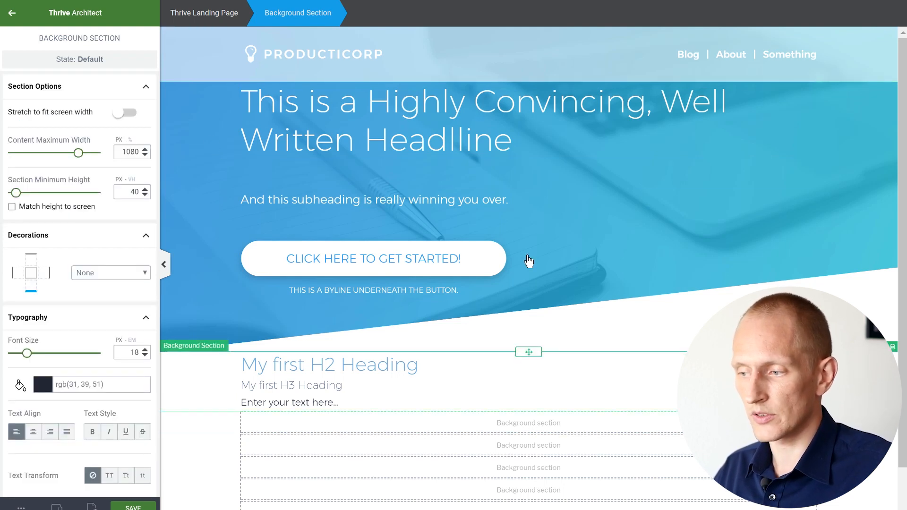
- Set the header columns' top and bottom padding to 4 each
{"action": "left_click", "coordinate": [210, 74]}
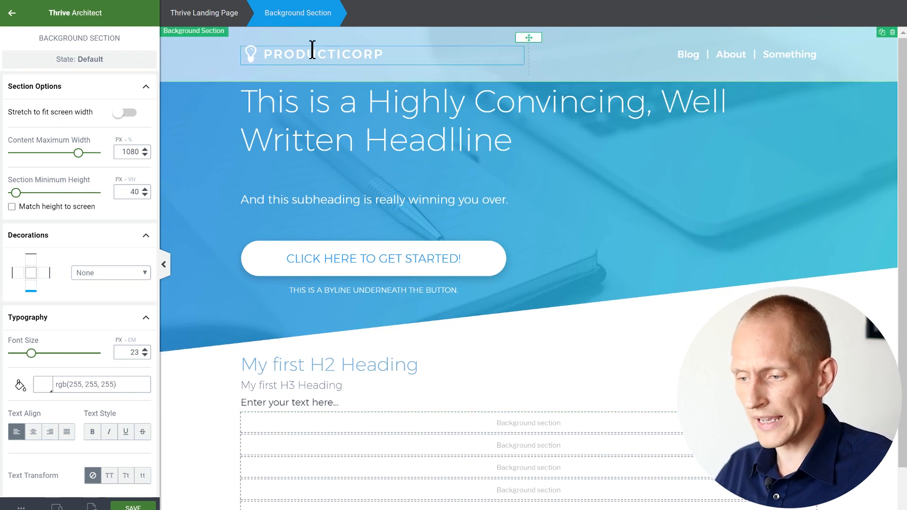
{"action": "left_click", "coordinate": [400, 54]}
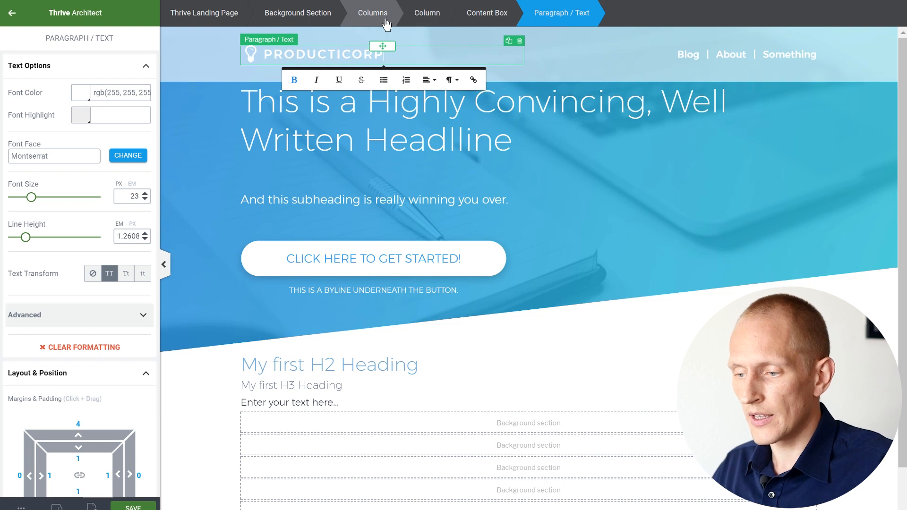
{"action": "left_click", "coordinate": [385, 20]}
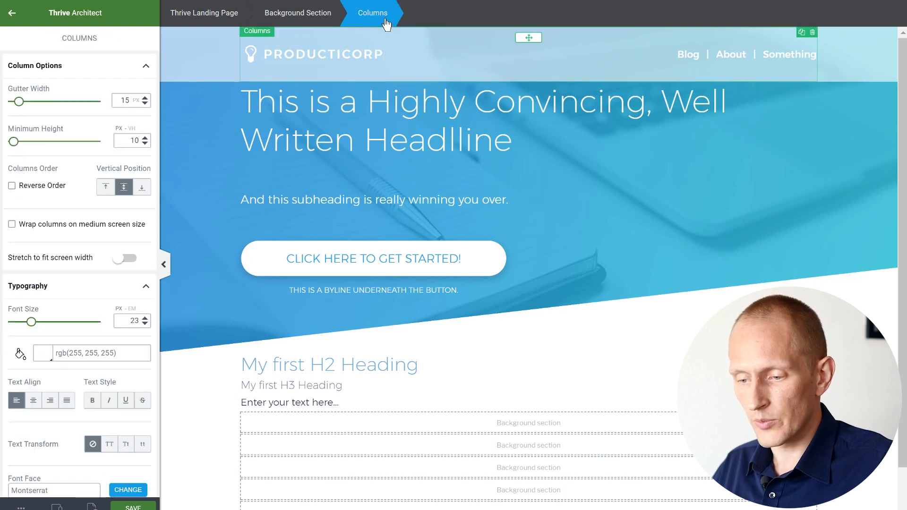
{"action": "left_click", "coordinate": [74, 285]}
{"action": "scroll", "coordinate": [83, 293], "scroll_direction": "down", "scroll_amount": 3}
{"action": "left_click", "coordinate": [78, 266]}
{"action": "type", "text": "4"}
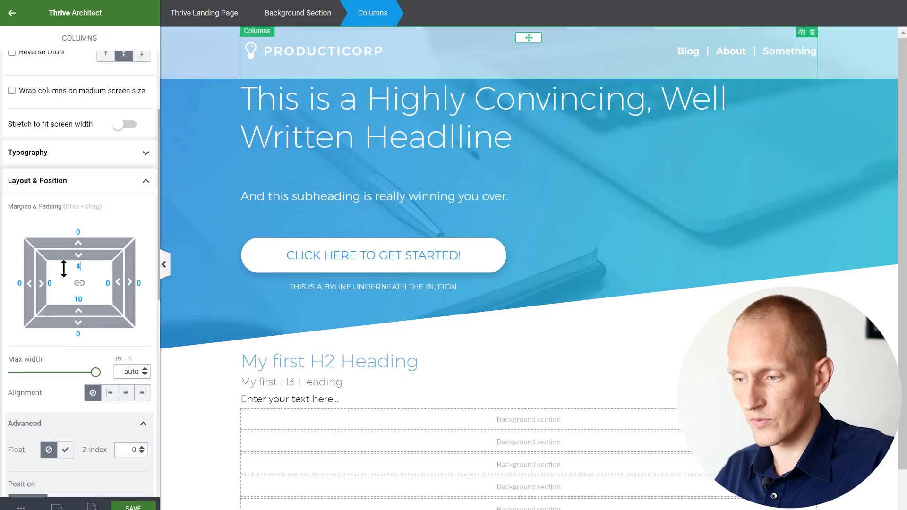
{"action": "left_click", "coordinate": [78, 299]}
{"action": "type", "text": "4"}
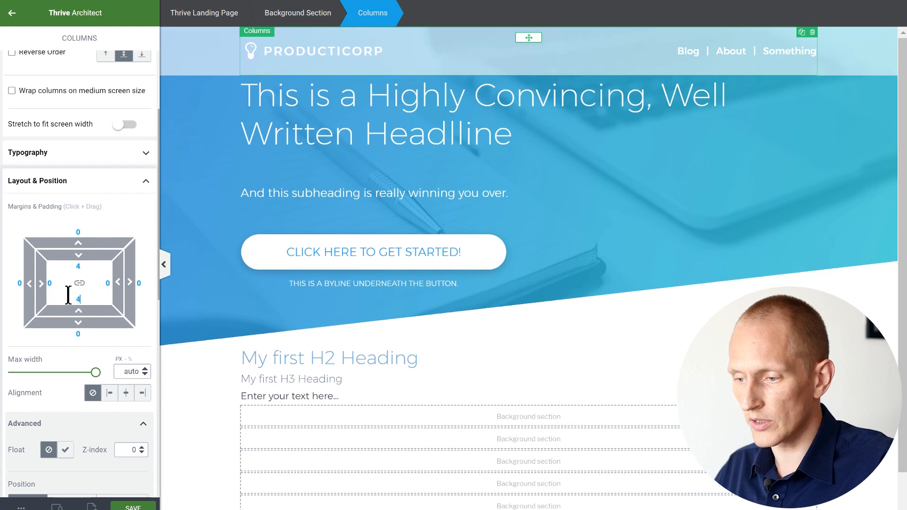
- Reduce the opacity of the header section's white background to 30%
{"action": "left_click", "coordinate": [210, 57]}
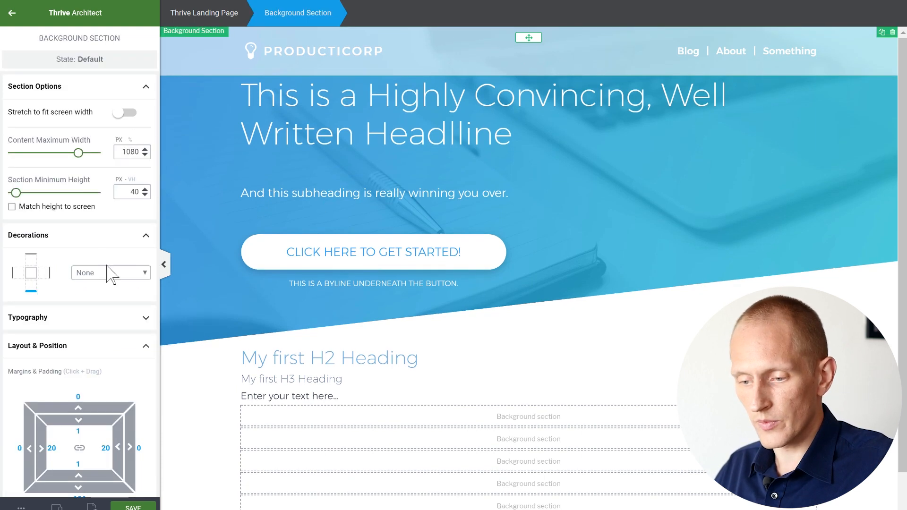
{"action": "scroll", "coordinate": [109, 273], "scroll_direction": "down", "scroll_amount": 5}
{"action": "left_click", "coordinate": [43, 260]}
{"action": "left_click_drag", "start_coordinate": [120, 390], "coordinate": [111, 390]}
{"action": "type", "text": "30"}
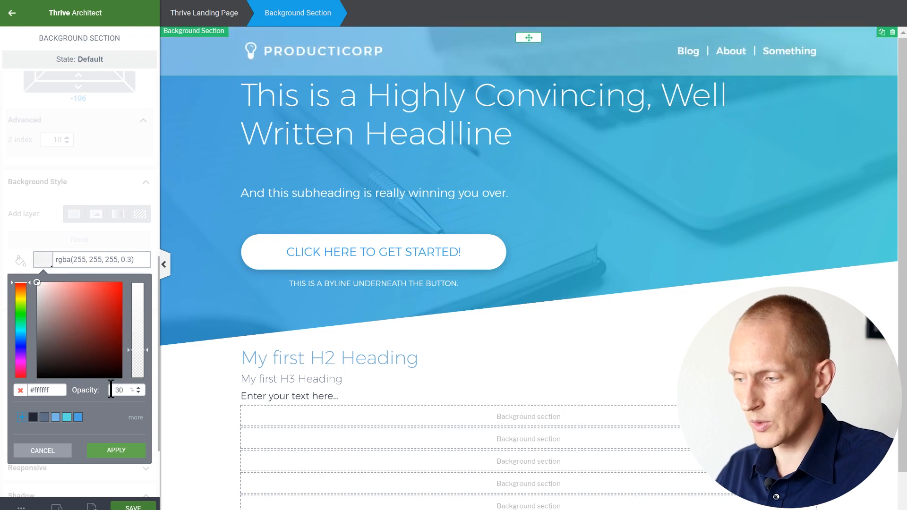
- Increase the headline section's top padding to about 148
{"action": "left_click", "coordinate": [207, 168]}
{"action": "scroll", "coordinate": [78, 425], "scroll_direction": "down", "scroll_amount": 3}
{"action": "left_click_drag", "start_coordinate": [78, 395], "coordinate": [75, 452]}
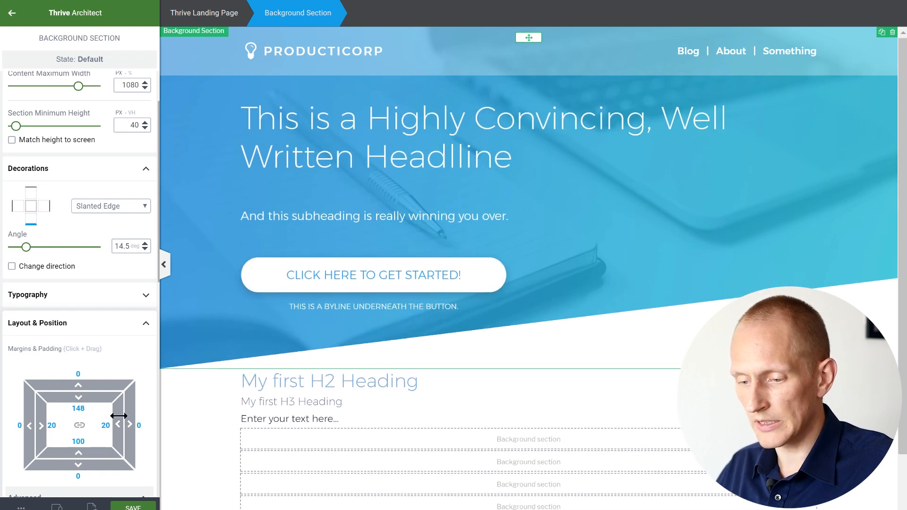
{"action": "scroll", "coordinate": [119, 416], "scroll_direction": "down", "scroll_amount": 1}
{"action": "left_click_drag", "start_coordinate": [78, 386], "coordinate": [417, 376]}
{"action": "left_click", "coordinate": [205, 462]}
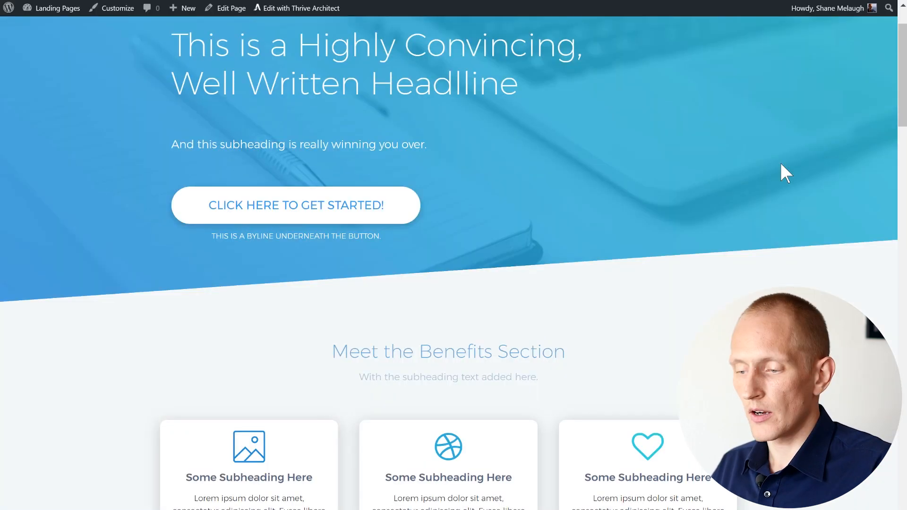
- Switch to the example page and examine the layout of its benefits section
{"action": "scroll", "coordinate": [782, 173], "scroll_direction": "down", "scroll_amount": 3}
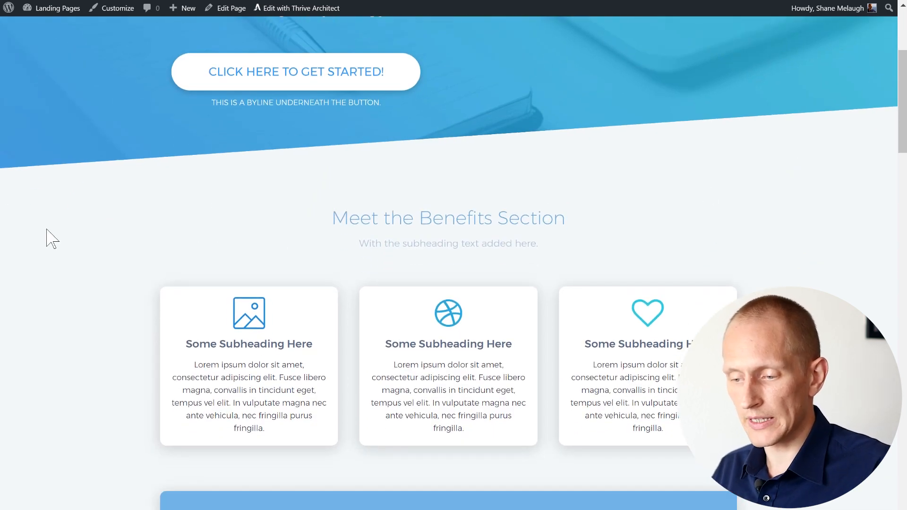
- Move an empty background section to directly beneath the hero section, above the "My first H2 Heading" text
{"action": "scroll", "coordinate": [336, 247], "scroll_direction": "down", "scroll_amount": 2}
{"action": "scroll", "coordinate": [447, 269], "scroll_direction": "down", "scroll_amount": 3}
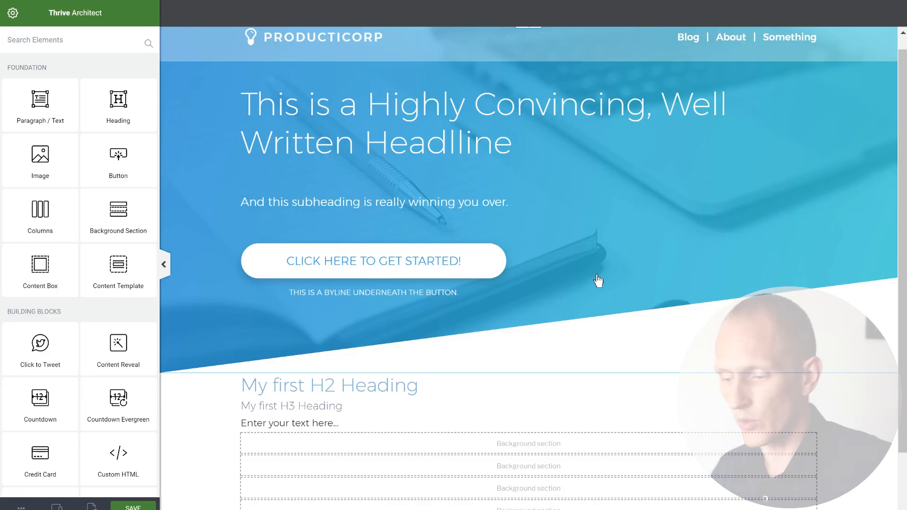
{"action": "scroll", "coordinate": [597, 279], "scroll_direction": "down", "scroll_amount": 2}
{"action": "mouse_move", "coordinate": [528, 312]}
{"action": "left_mouse_down"}
{"action": "mouse_move", "coordinate": [526, 299]}
{"action": "mouse_move", "coordinate": [528, 307]}
{"action": "left_mouse_up"}
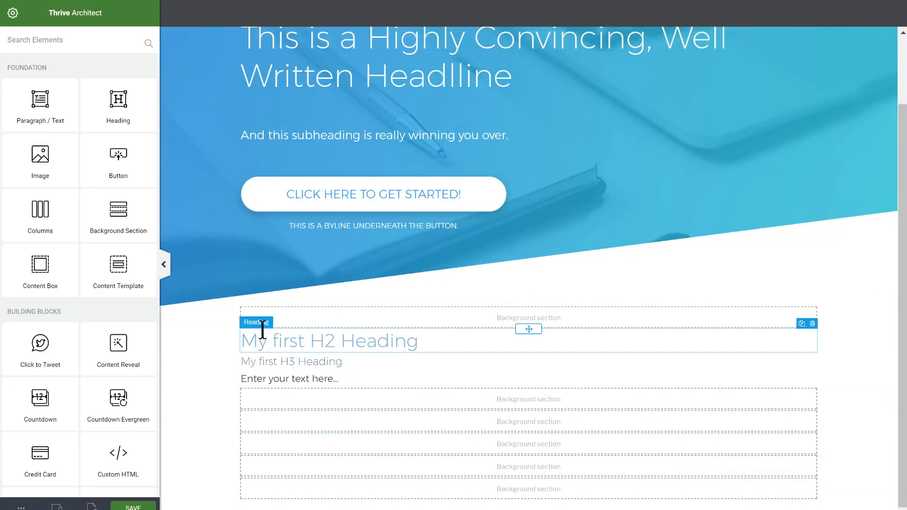
- Set the background colour of the empty section below the hero to #f4f8fa
{"action": "left_click", "coordinate": [298, 319]}
{"action": "scroll", "coordinate": [56, 331], "scroll_direction": "down", "scroll_amount": 5}
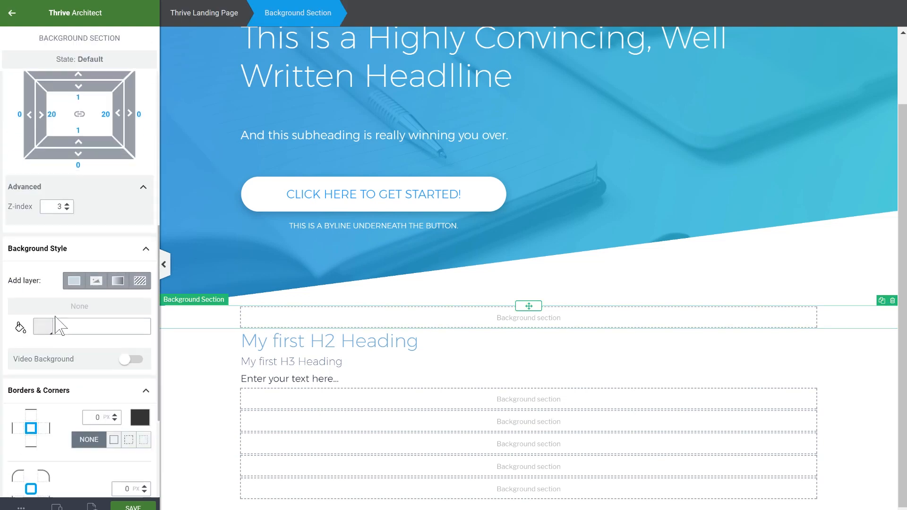
{"action": "left_click", "coordinate": [43, 329]}
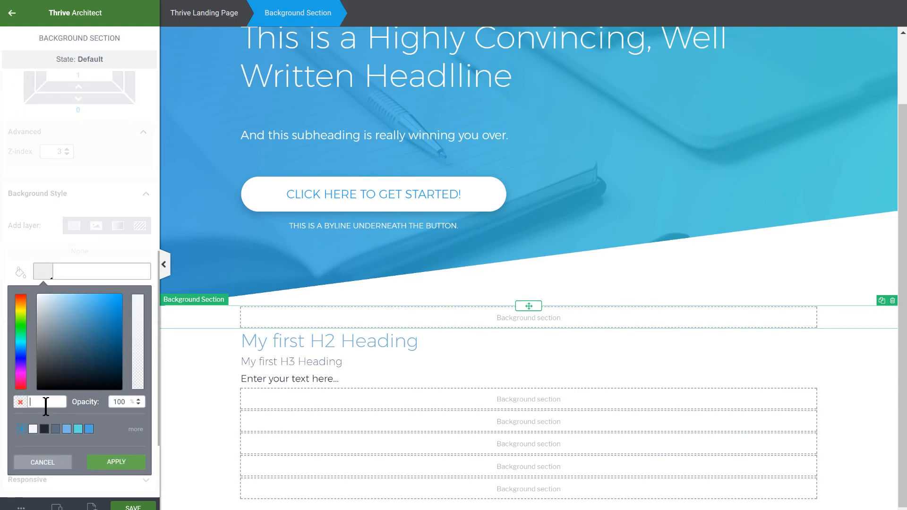
{"action": "type", "text": "#f4f8fa"}
{"action": "left_click", "coordinate": [116, 462]}
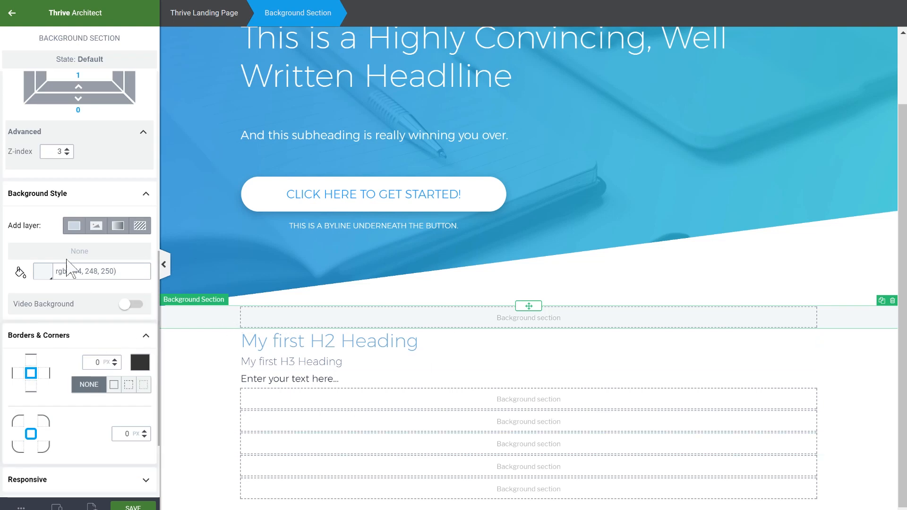
- Increase the top padding of the light background section to 164 px
{"action": "scroll", "coordinate": [67, 263], "scroll_direction": "up", "scroll_amount": 4}
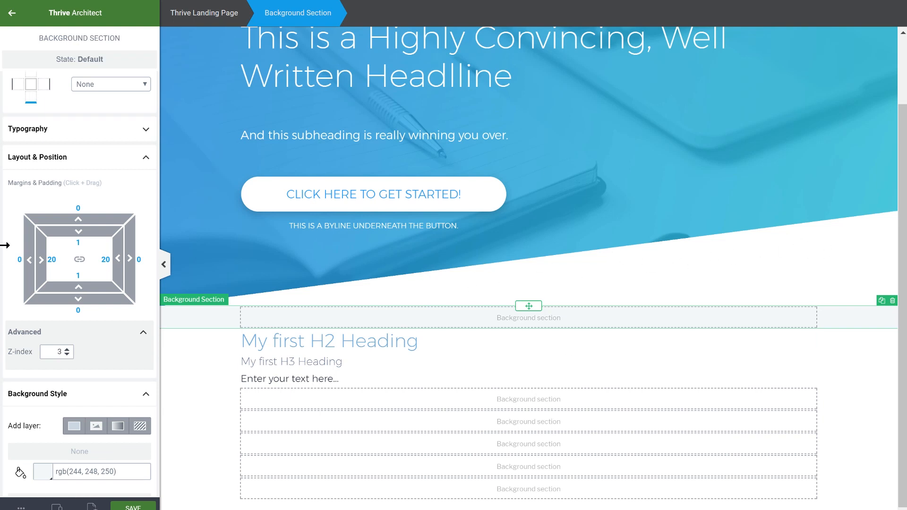
{"action": "left_click_drag", "start_coordinate": [75, 232], "coordinate": [81, 453]}
{"action": "mouse_move", "coordinate": [70, 241]}
{"action": "left_mouse_down"}
{"action": "mouse_move", "coordinate": [75, 230]}
{"action": "mouse_move", "coordinate": [74, 241]}
{"action": "left_mouse_up"}
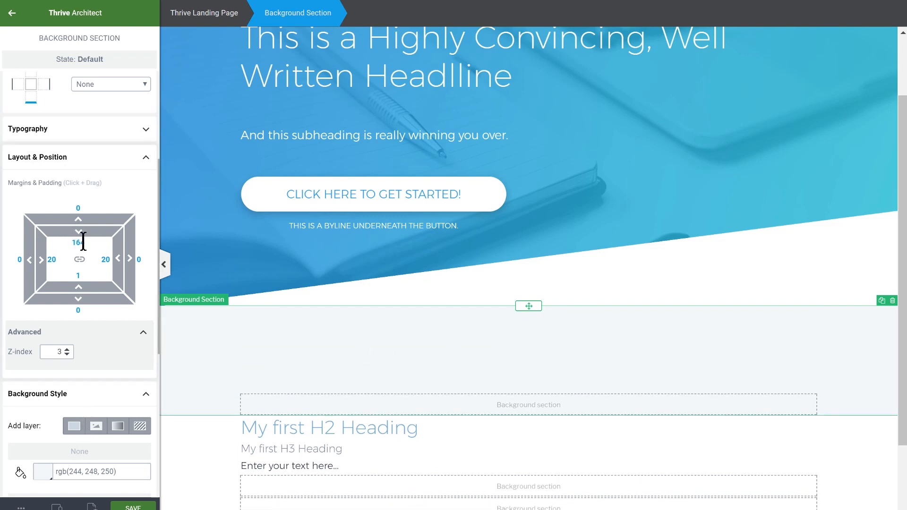
- Set the hero section's bottom margin to -183 px and the light section's top padding to 214 px
{"action": "left_click", "coordinate": [748, 221]}
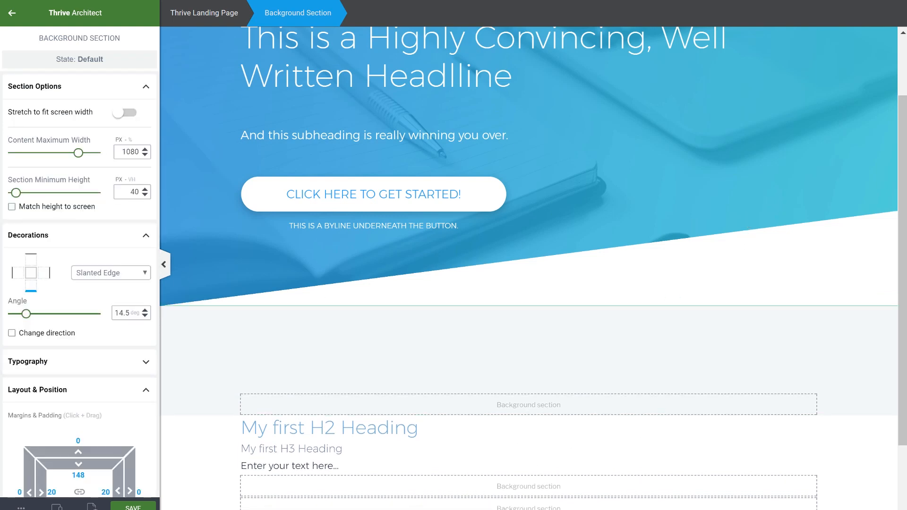
{"action": "scroll", "coordinate": [99, 283], "scroll_direction": "down", "scroll_amount": 3}
{"action": "left_click_drag", "start_coordinate": [75, 400], "coordinate": [121, 163]}
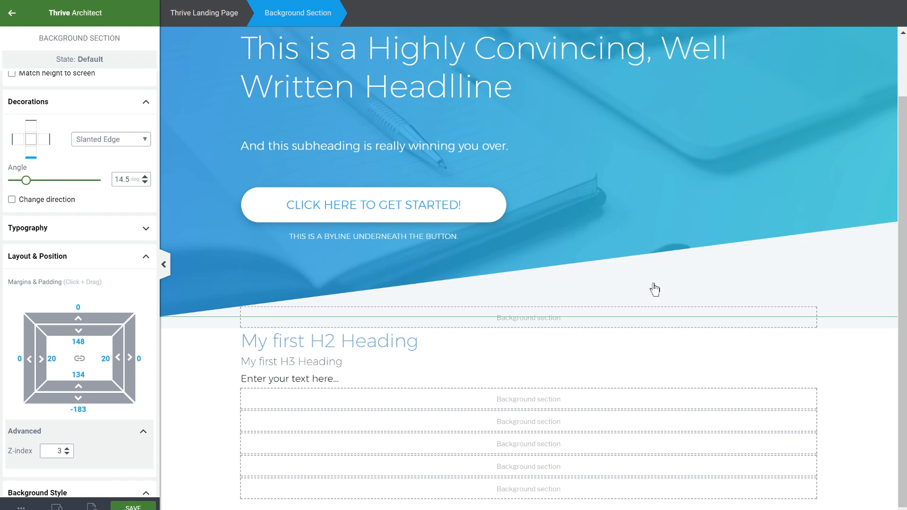
{"action": "left_click", "coordinate": [227, 328]}
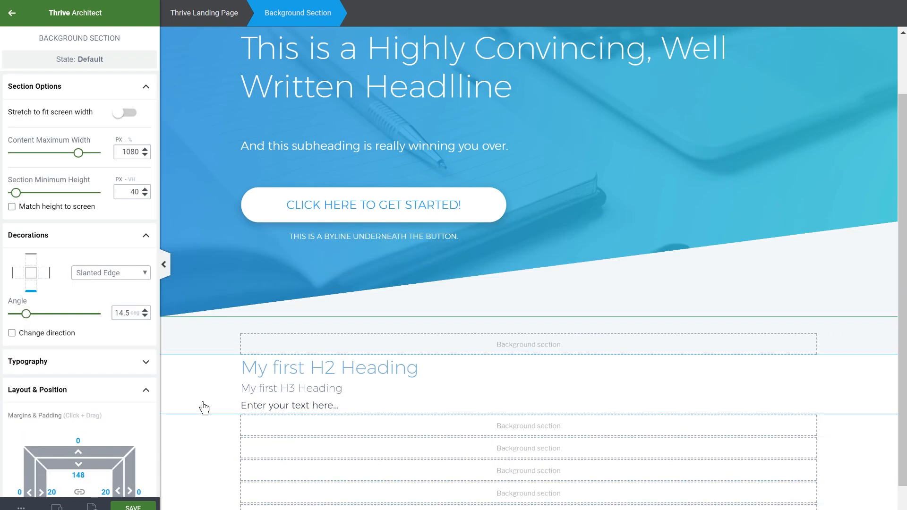
{"action": "left_click", "coordinate": [203, 404]}
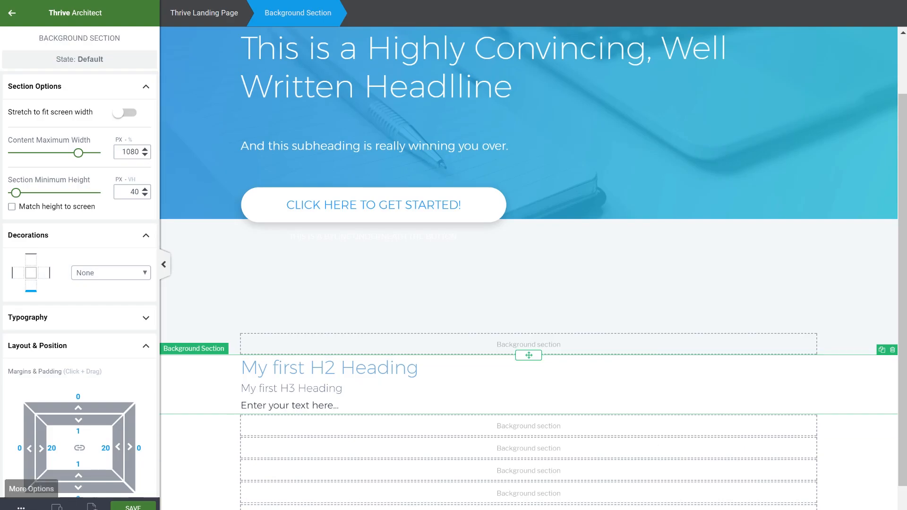
{"action": "left_click", "coordinate": [21, 508]}
{"action": "left_click", "coordinate": [38, 404]}
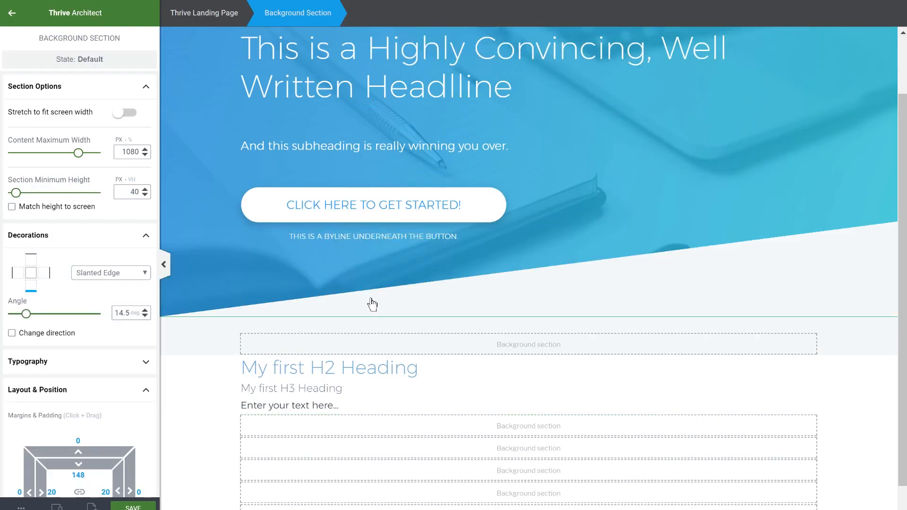
- Set the hero background section's z-index to 6 and check the z-index of the light section below it
{"action": "scroll", "coordinate": [371, 299], "scroll_direction": "up", "scroll_amount": 2}
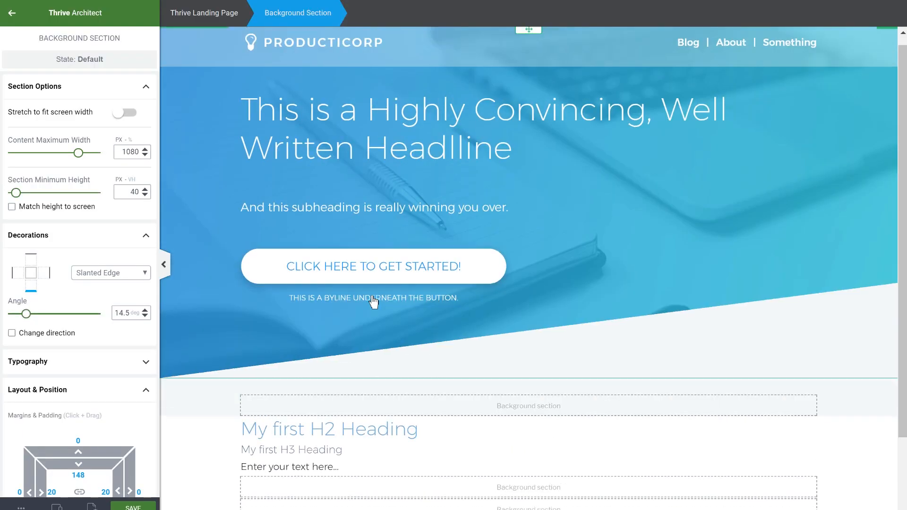
{"action": "left_click", "coordinate": [222, 64]}
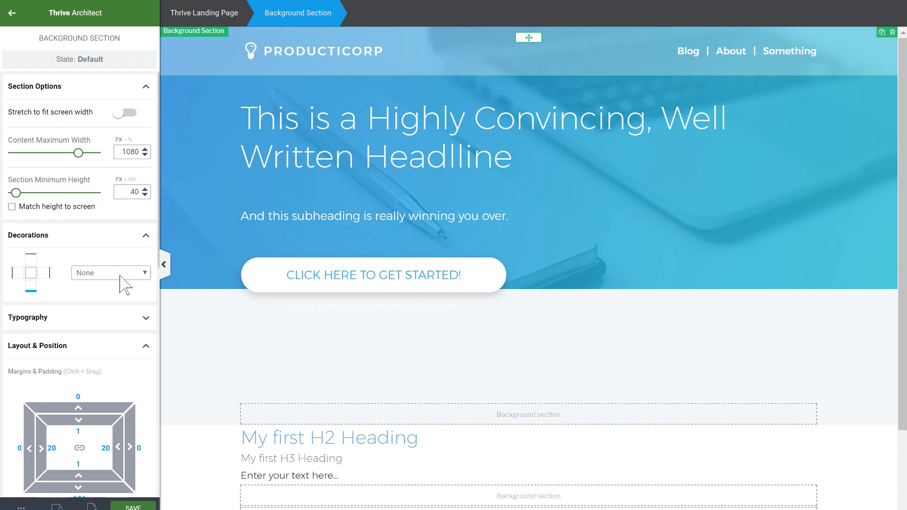
{"action": "scroll", "coordinate": [119, 236], "scroll_direction": "down", "scroll_amount": 4}
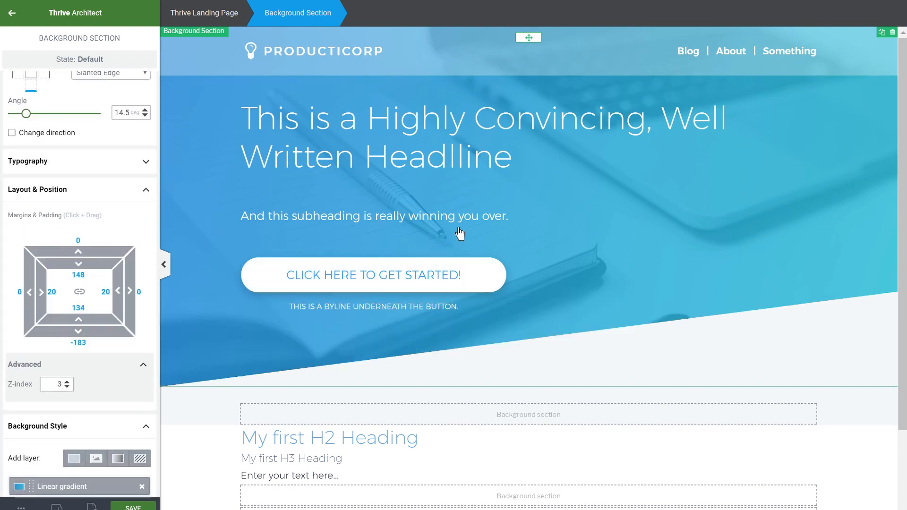
{"action": "scroll", "coordinate": [283, 208], "scroll_direction": "down", "scroll_amount": 2}
{"action": "scroll", "coordinate": [284, 209], "scroll_direction": "up", "scroll_amount": 2}
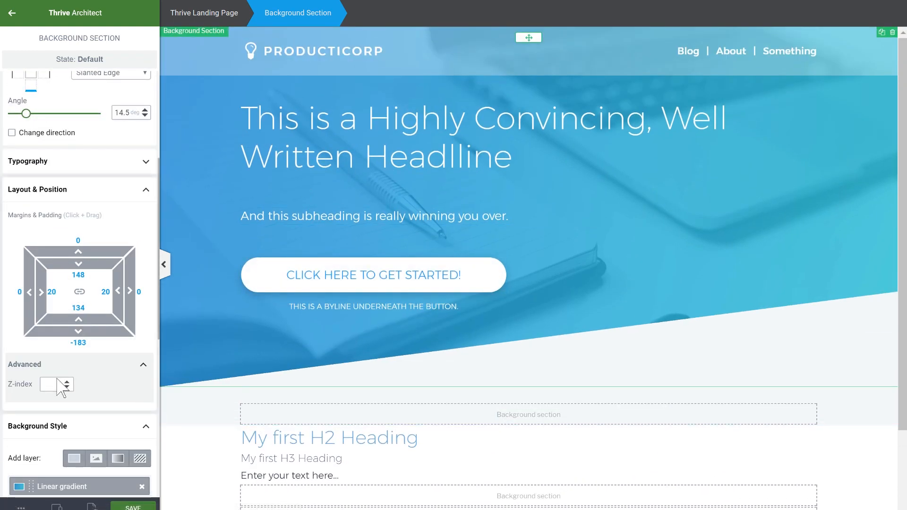
{"action": "type", "text": "6"}
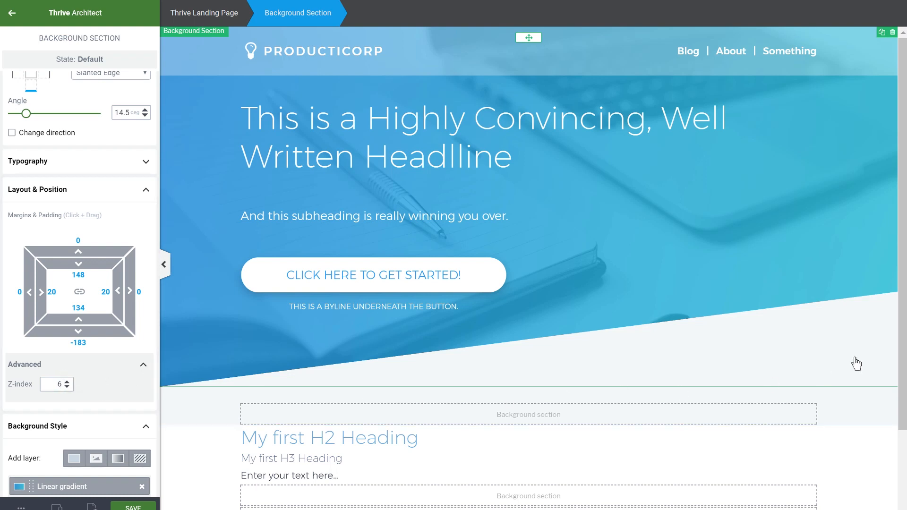
{"action": "left_click", "coordinate": [812, 422]}
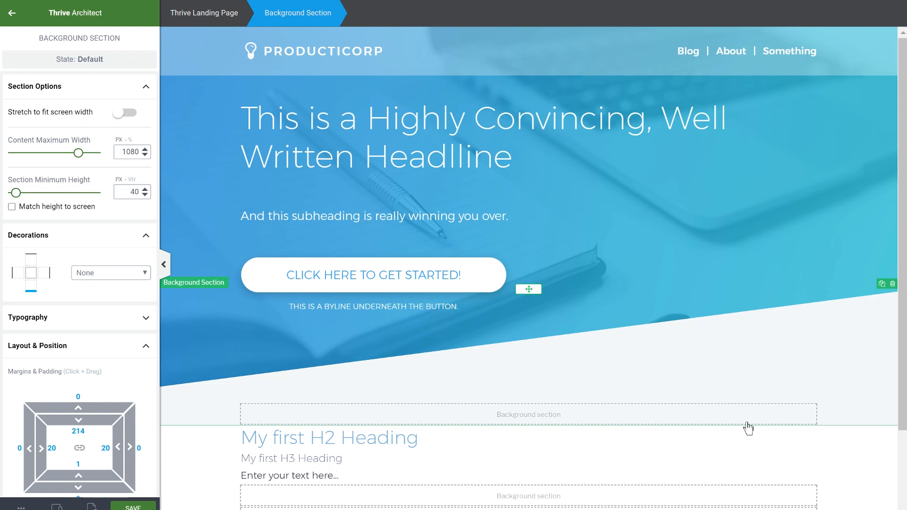
{"action": "scroll", "coordinate": [40, 354], "scroll_direction": "down", "scroll_amount": 4}
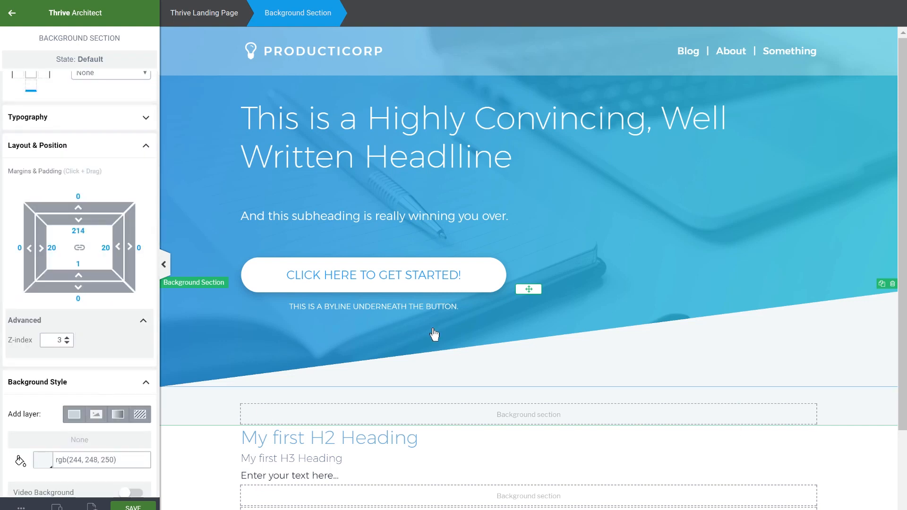
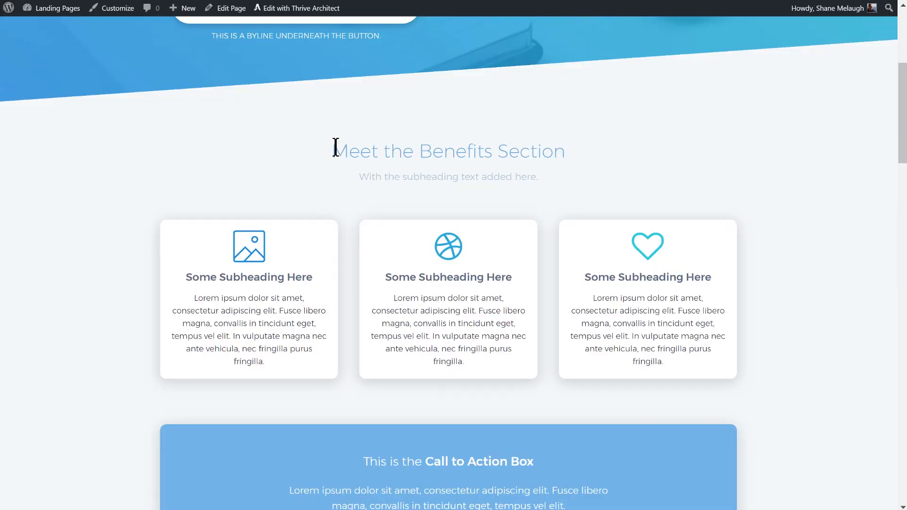
- Move the H2 heading into the light section and replace its text with "Meet the Benefits Section" copied from the reference page
{"action": "left_click_drag", "start_coordinate": [335, 147], "coordinate": [600, 149]}
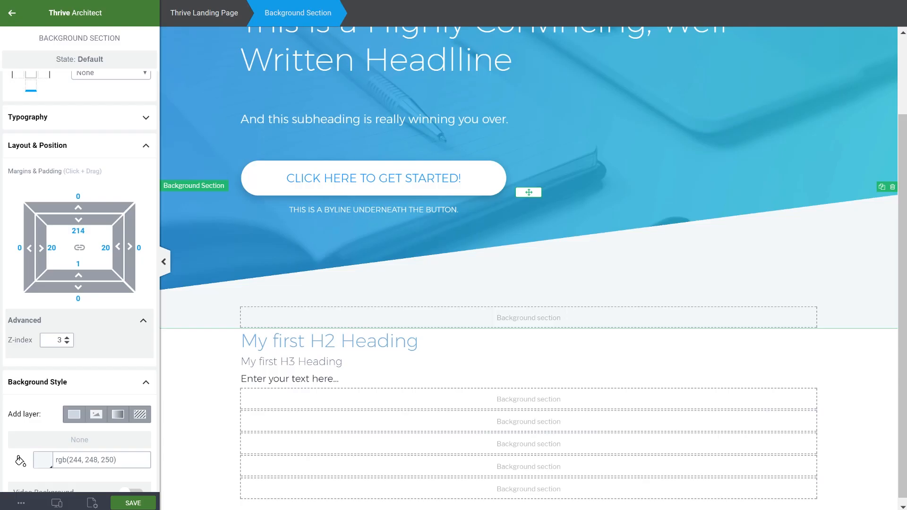
{"action": "left_click", "coordinate": [360, 341]}
{"action": "left_click_drag", "start_coordinate": [531, 332], "coordinate": [534, 324]}
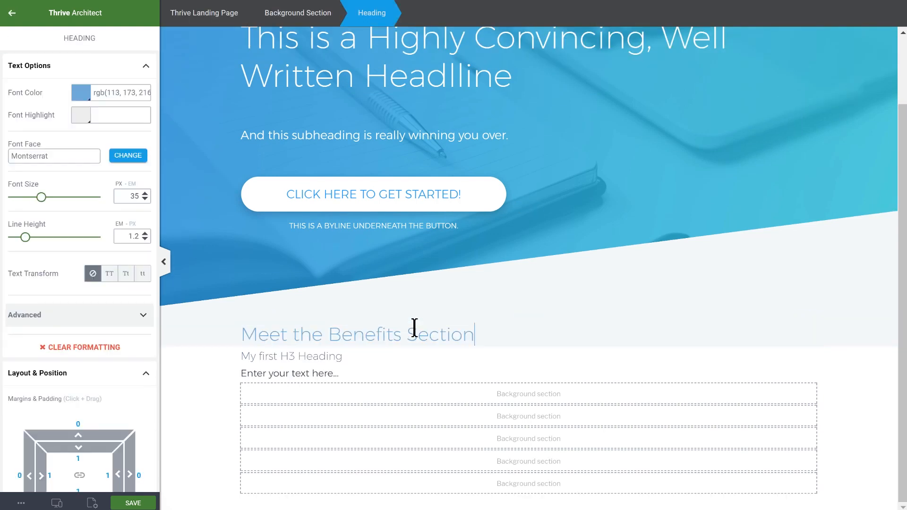
- Centre-align the benefits heading and move the "Enter your text here..." paragraph directly beneath it in the light section
{"action": "left_click", "coordinate": [414, 327]}
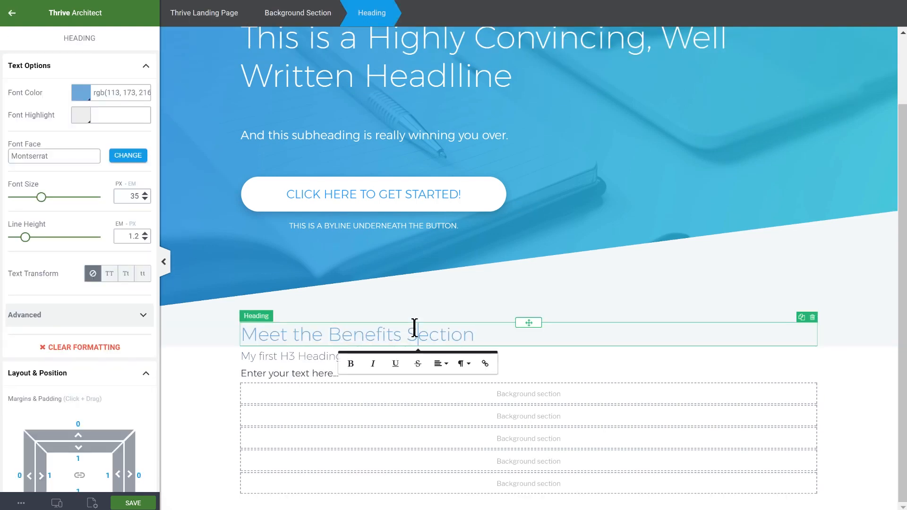
{"action": "left_click", "coordinate": [437, 364]}
{"action": "left_click", "coordinate": [452, 399]}
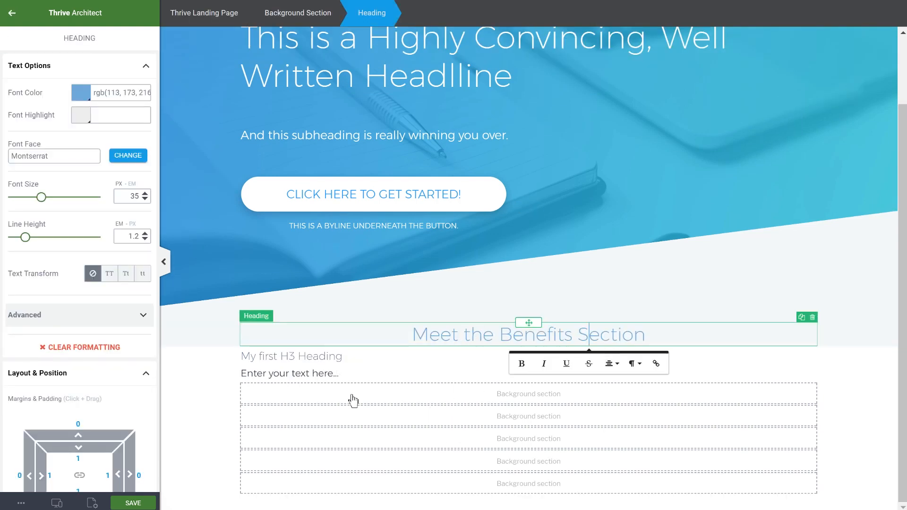
{"action": "left_click", "coordinate": [300, 376]}
{"action": "left_click_drag", "start_coordinate": [529, 365], "coordinate": [542, 341]}
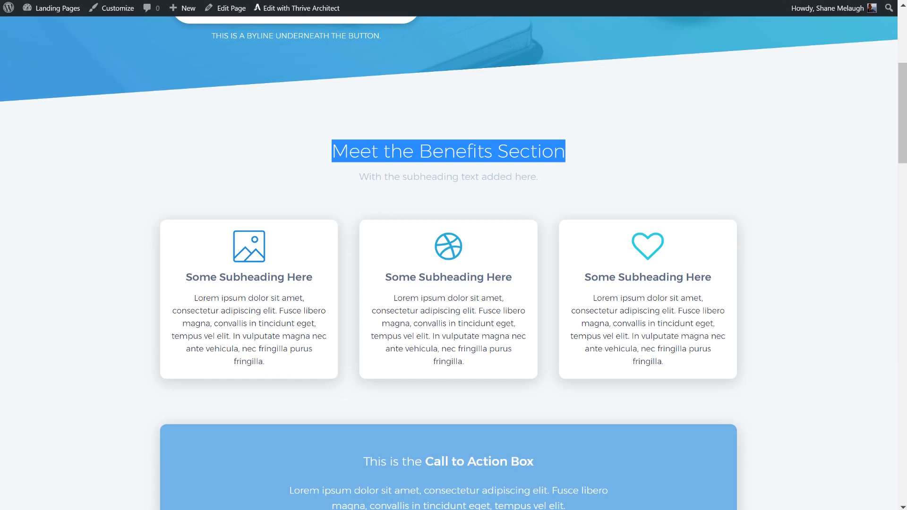
- Copy the subheading's colour from the reference page and apply #b0c6d5 as the placeholder paragraph's font colour
{"action": "left_click", "coordinate": [519, 173]}
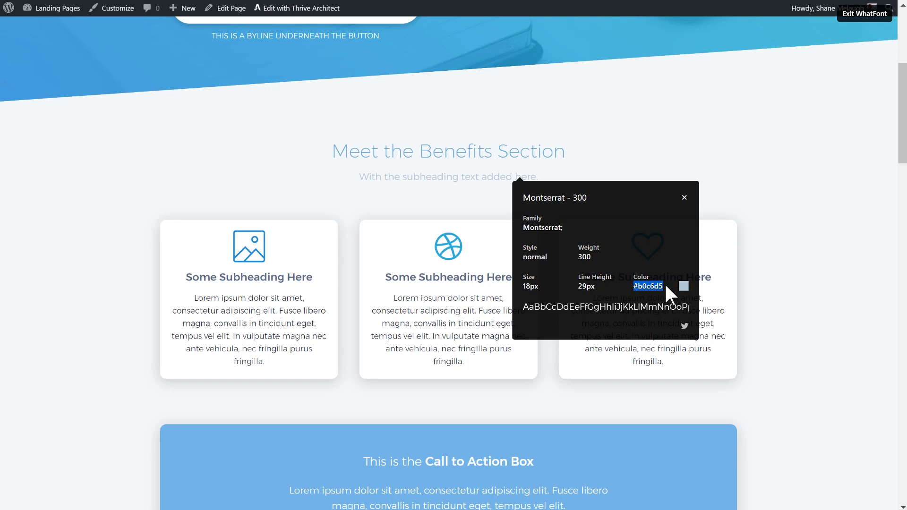
{"action": "left_click", "coordinate": [684, 198]}
{"action": "left_click", "coordinate": [864, 13]}
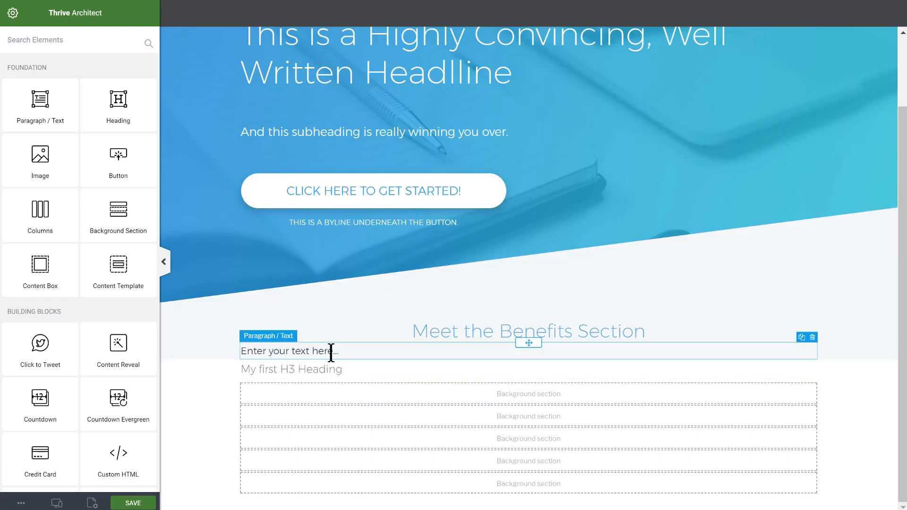
{"action": "left_click", "coordinate": [307, 345]}
{"action": "left_click", "coordinate": [80, 93]}
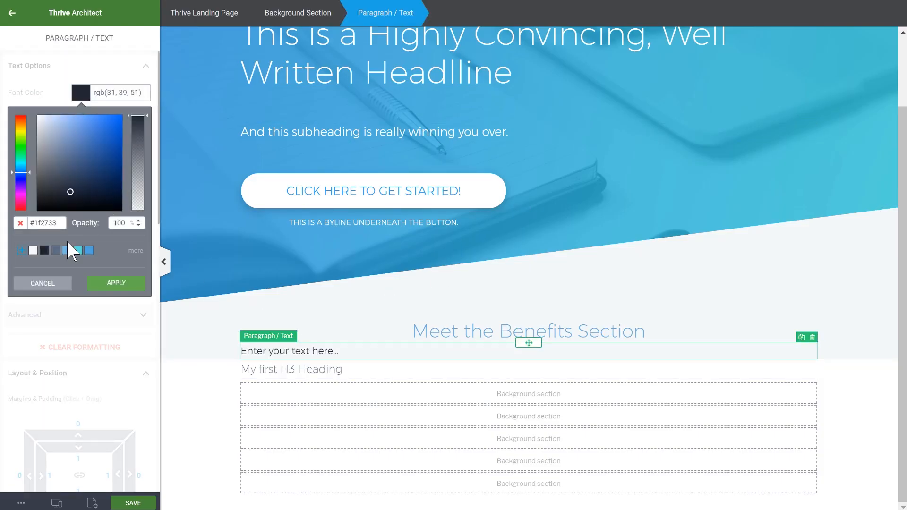
{"action": "left_click", "coordinate": [65, 252]}
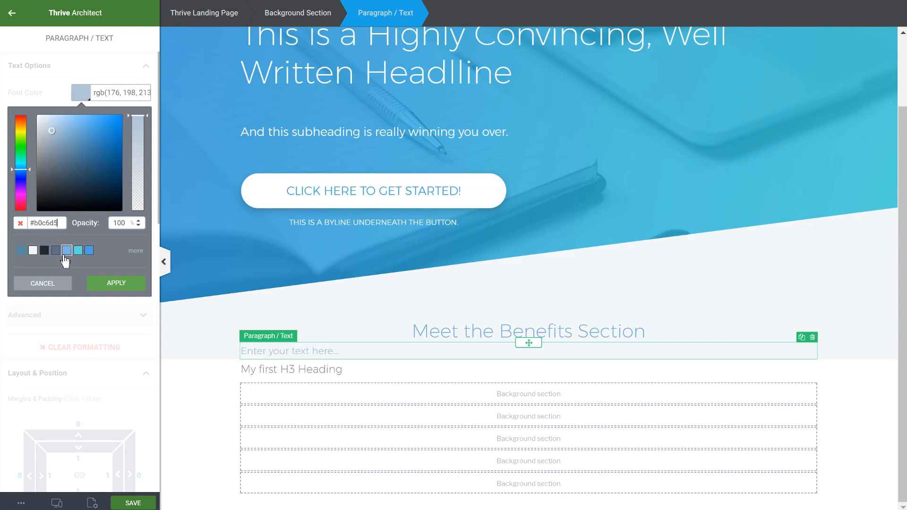
{"action": "left_click", "coordinate": [102, 286]}
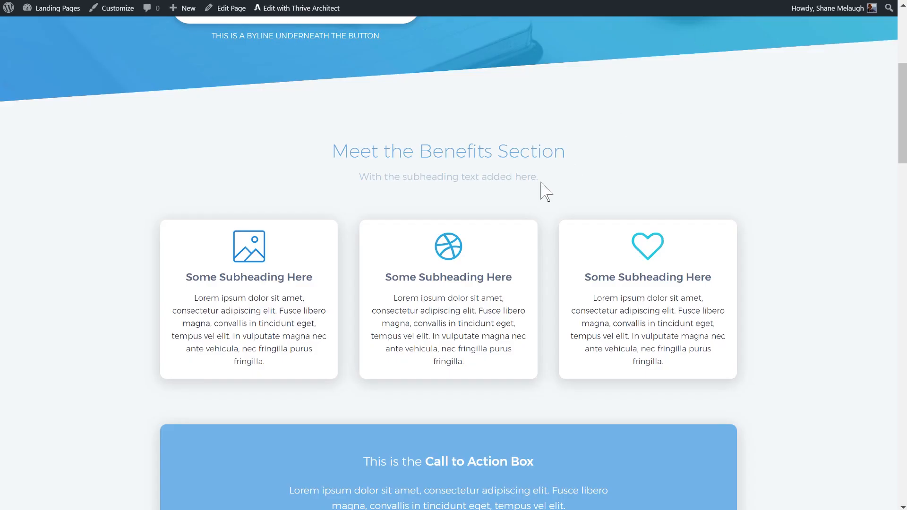
- Replace the placeholder paragraph with "With the subheading text added here." copied from the reference page and centre it
{"action": "left_click_drag", "start_coordinate": [362, 179], "coordinate": [547, 181]}
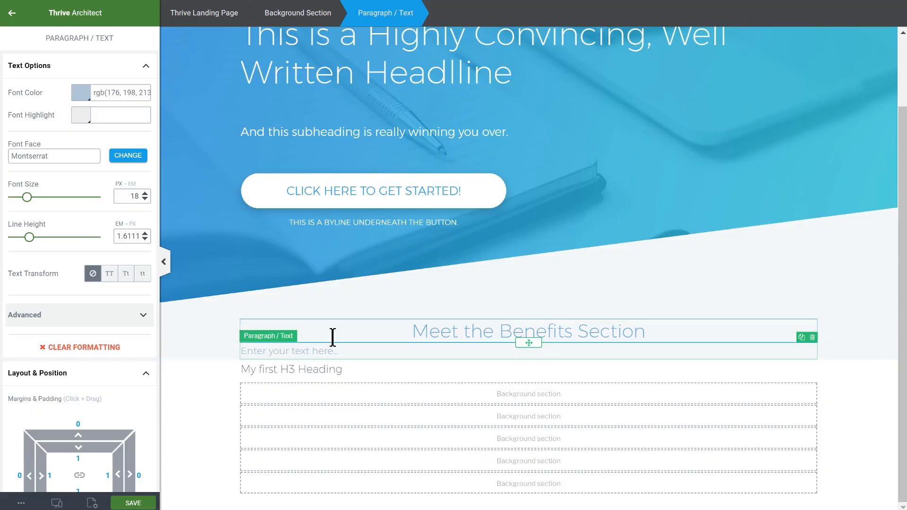
{"action": "left_click", "coordinate": [326, 347]}
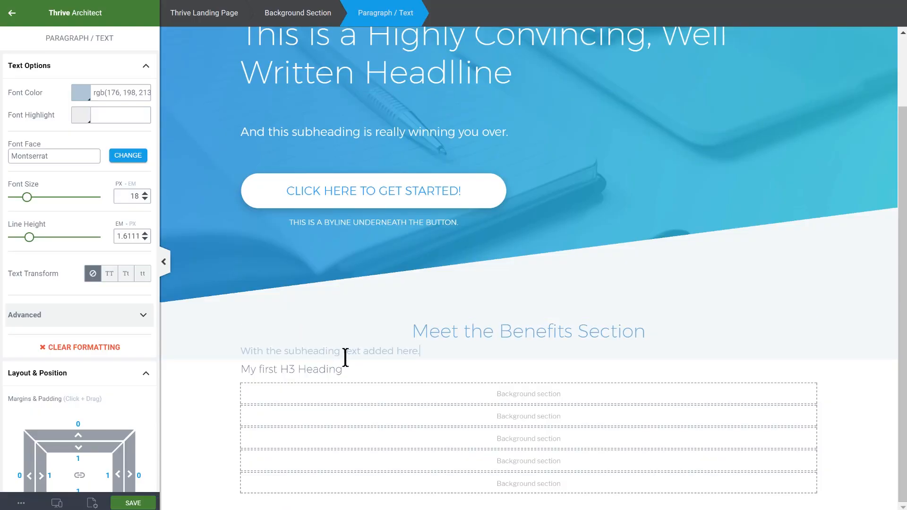
{"action": "left_click", "coordinate": [391, 374]}
{"action": "left_click", "coordinate": [403, 415]}
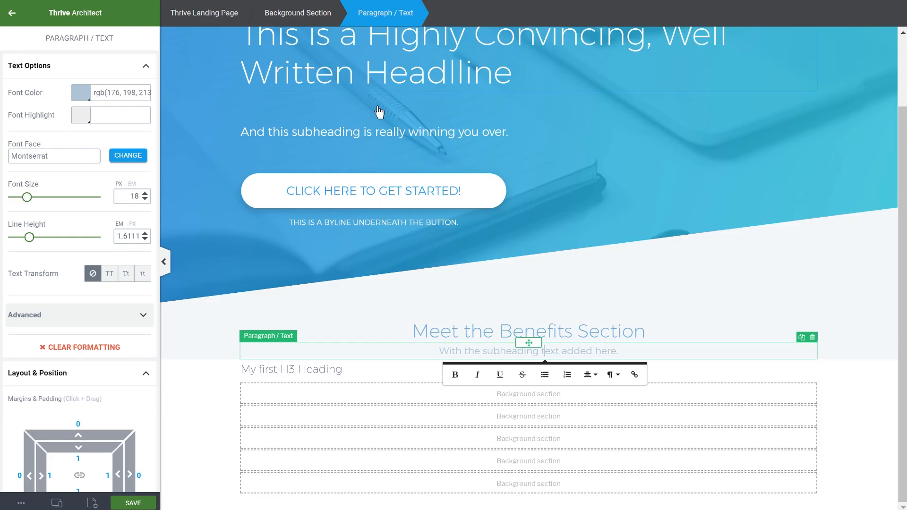
- Insert a columns element with three equal 1/3 columns beneath the benefits subheading
{"action": "left_click", "coordinate": [8, 22]}
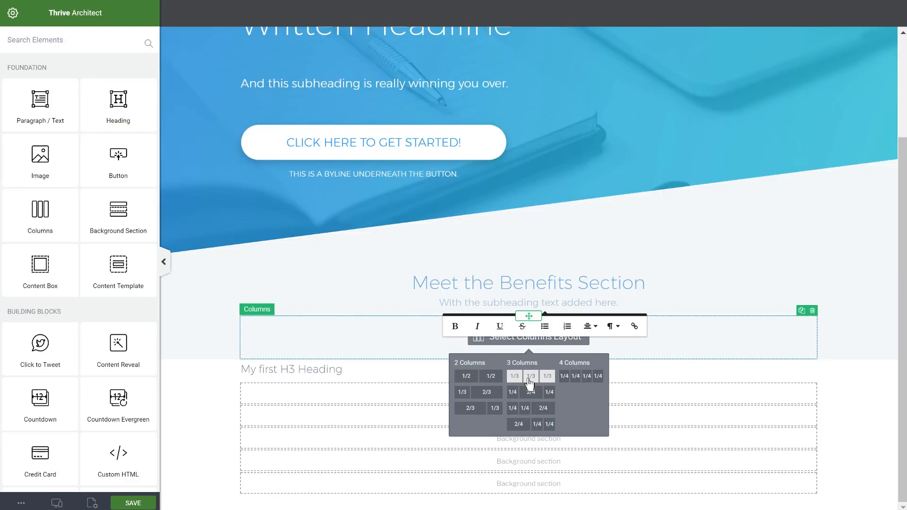
{"action": "left_click", "coordinate": [529, 381]}
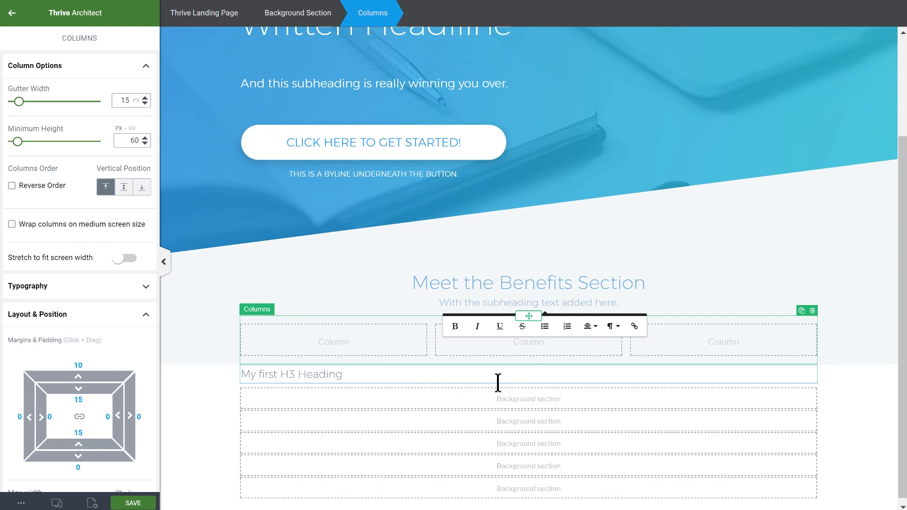
- Add a content box inside the first column and set its top and bottom margins to 0
{"action": "left_click", "coordinate": [8, 16]}
{"action": "left_click_drag", "start_coordinate": [38, 263], "coordinate": [316, 330]}
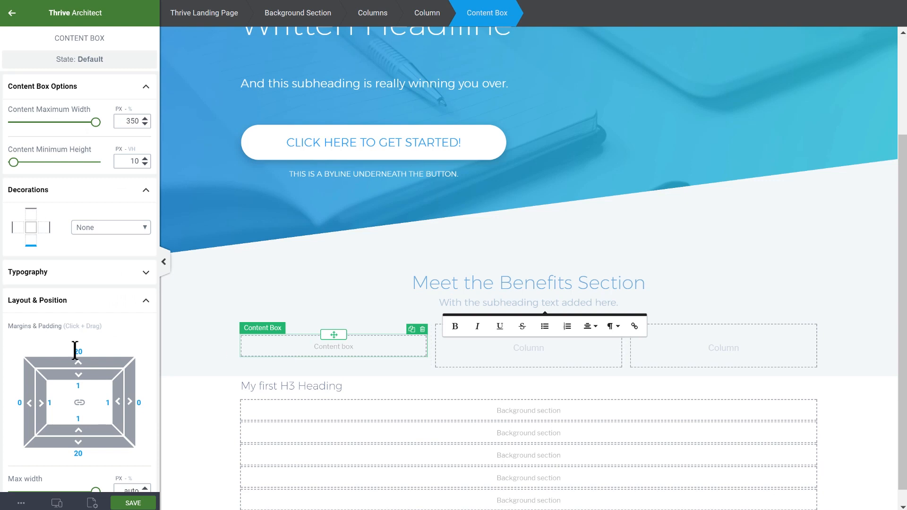
{"action": "type", "text": "00"}
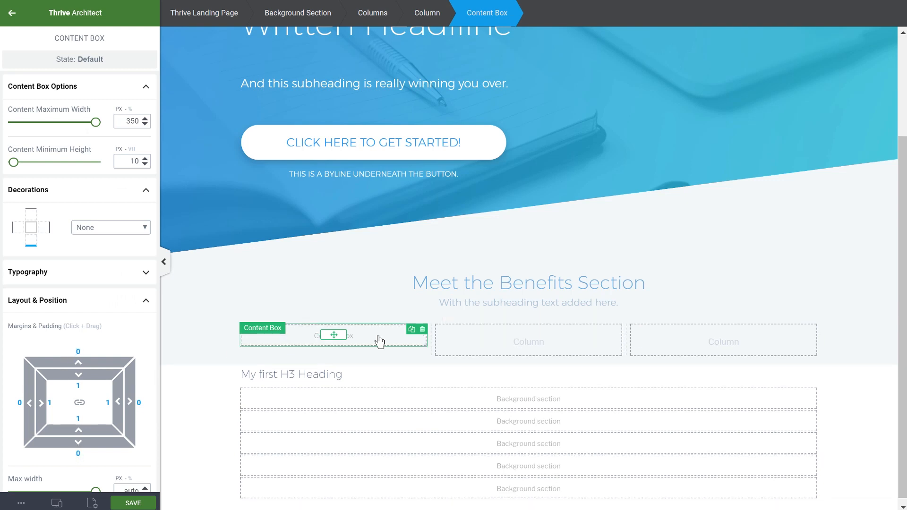
- Fill the content box with white, rgb(255, 255, 255), and round all its corners to 10 px
{"action": "scroll", "coordinate": [71, 269], "scroll_direction": "down", "scroll_amount": 4}
{"action": "scroll", "coordinate": [63, 261], "scroll_direction": "down", "scroll_amount": 1}
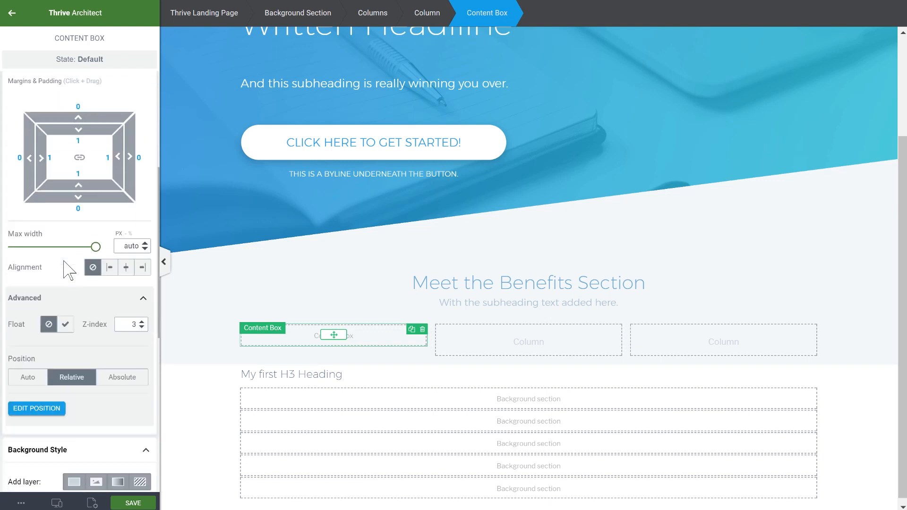
{"action": "left_click", "coordinate": [46, 268]}
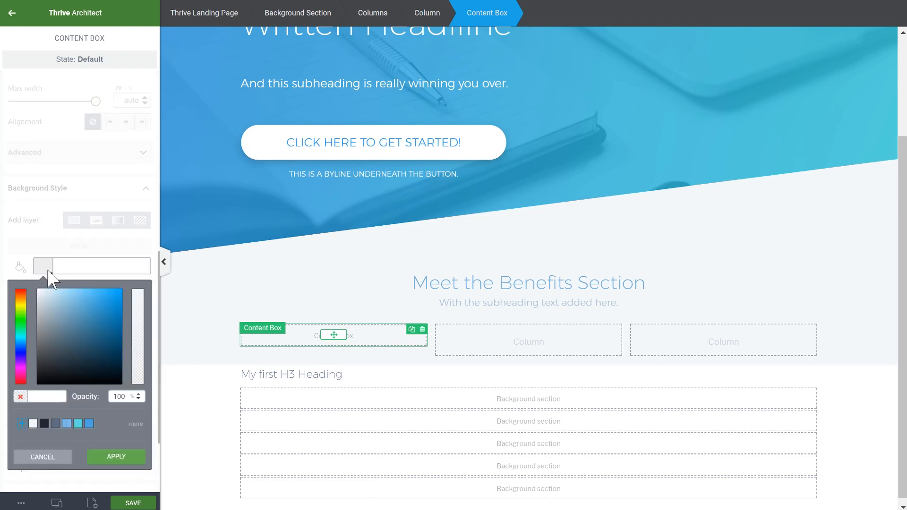
{"action": "left_click_drag", "start_coordinate": [46, 297], "coordinate": [8, 218]}
{"action": "left_click", "coordinate": [105, 461]}
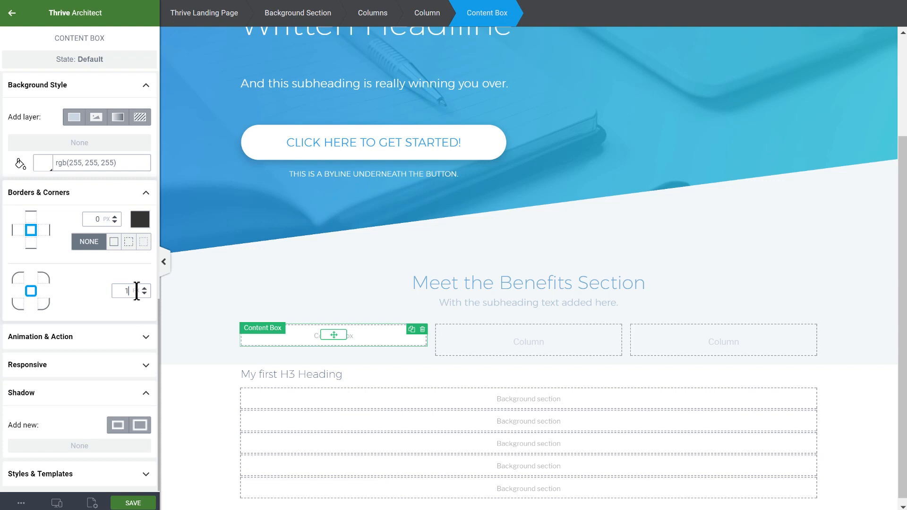
- Set the content box's padding to 30 px on all sides
{"action": "scroll", "coordinate": [95, 218], "scroll_direction": "up", "scroll_amount": 4}
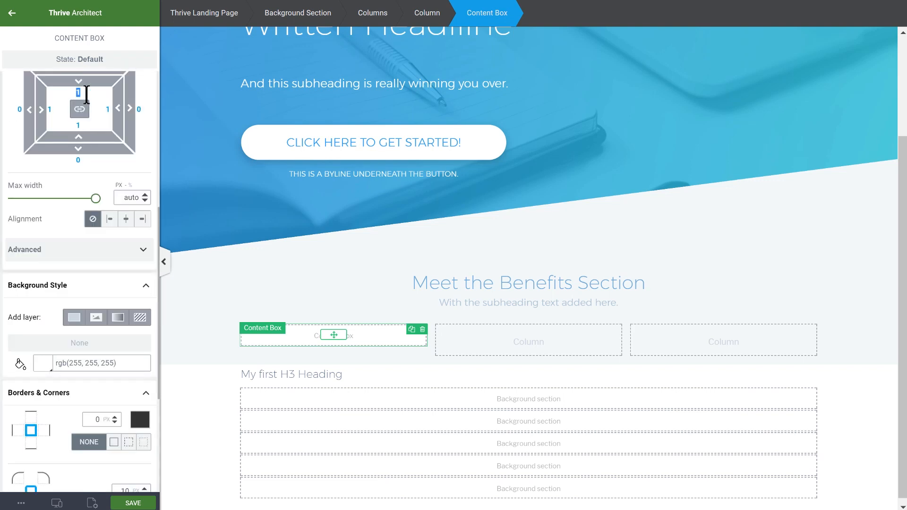
{"action": "type", "text": "30"}
{"action": "key", "text": "Tab"}
- Give the content box a drop shadow with angle 270, distance 3 px, blur 48 px and black at 20% opacity
{"action": "scroll", "coordinate": [151, 194], "scroll_direction": "down", "scroll_amount": 4}
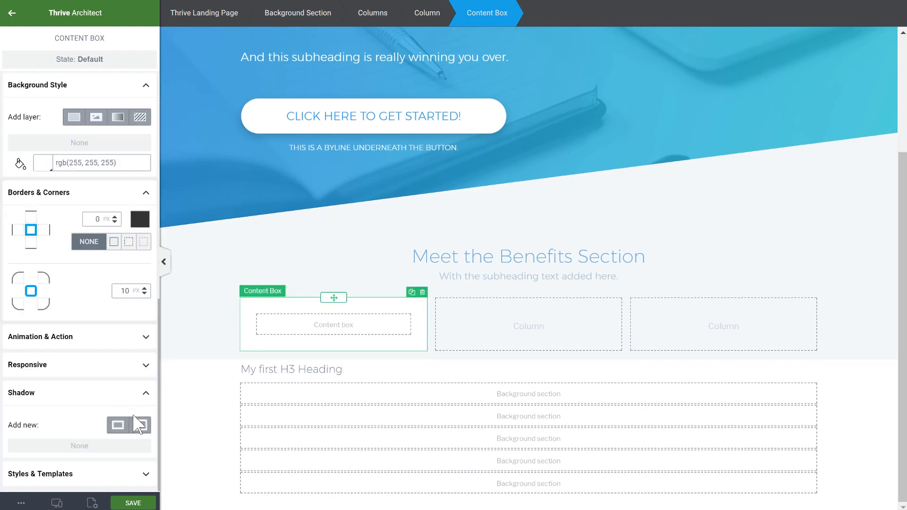
{"action": "left_click", "coordinate": [140, 425]}
{"action": "type", "text": "270"}
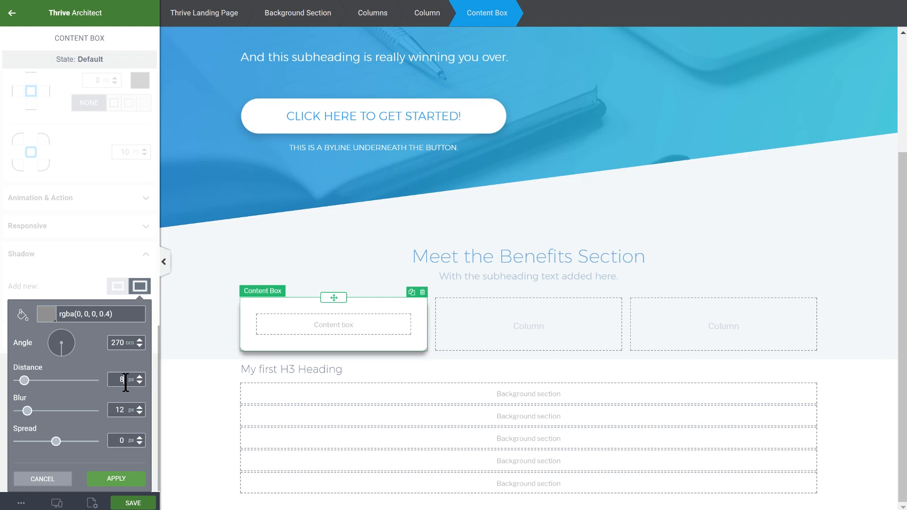
{"action": "type", "text": "3"}
{"action": "left_click_drag", "start_coordinate": [28, 411], "coordinate": [54, 412]}
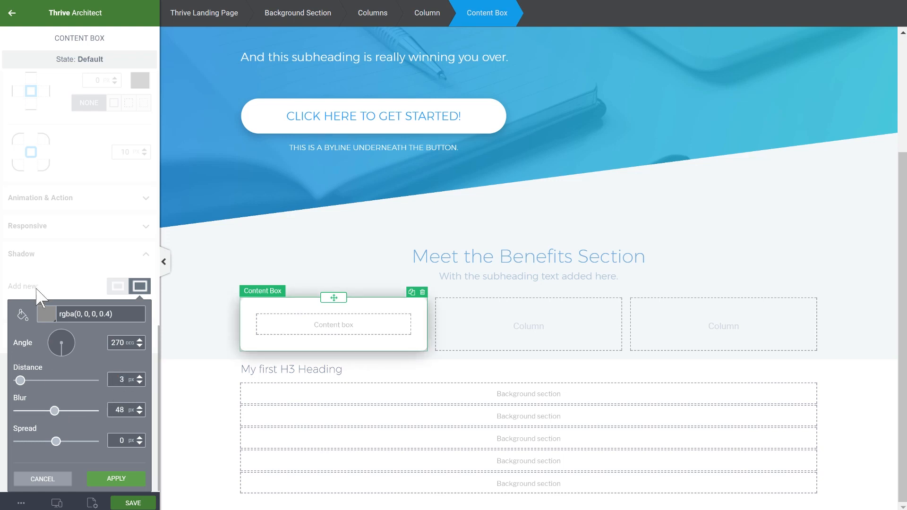
{"action": "left_click", "coordinate": [46, 313]}
{"action": "type", "text": "20"}
{"action": "left_click", "coordinate": [108, 476]}
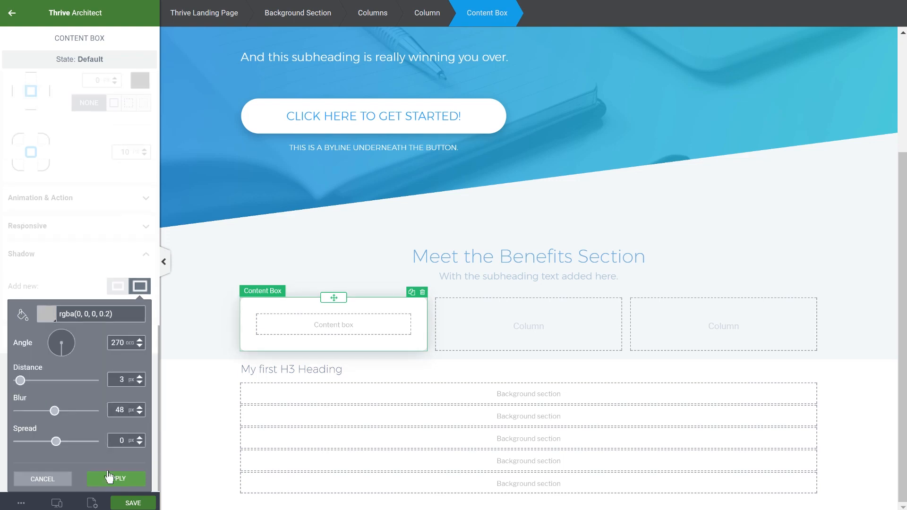
{"action": "left_click", "coordinate": [115, 480]}
- Insert an icon element into the white content box, choosing the outlined picture icon named image
{"action": "left_click", "coordinate": [238, 394]}
{"action": "scroll", "coordinate": [54, 252], "scroll_direction": "down", "scroll_amount": 3}
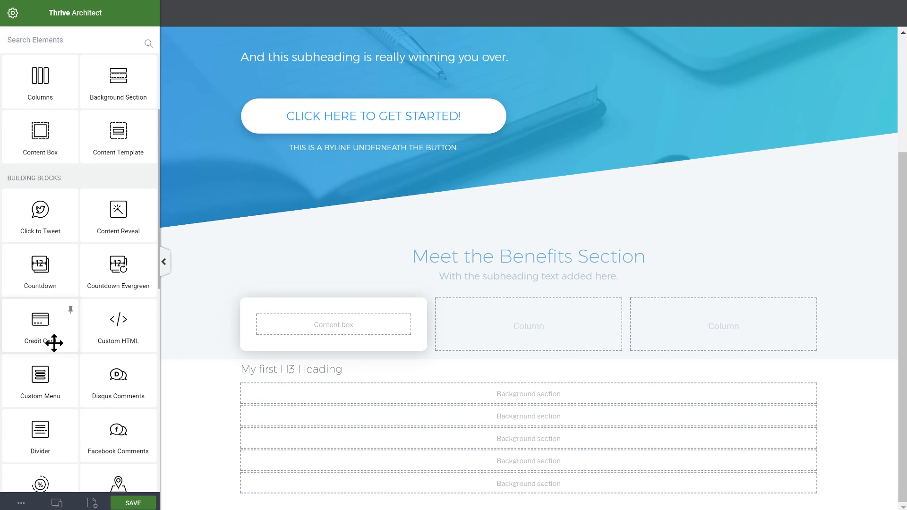
{"action": "scroll", "coordinate": [56, 315], "scroll_direction": "down", "scroll_amount": 3}
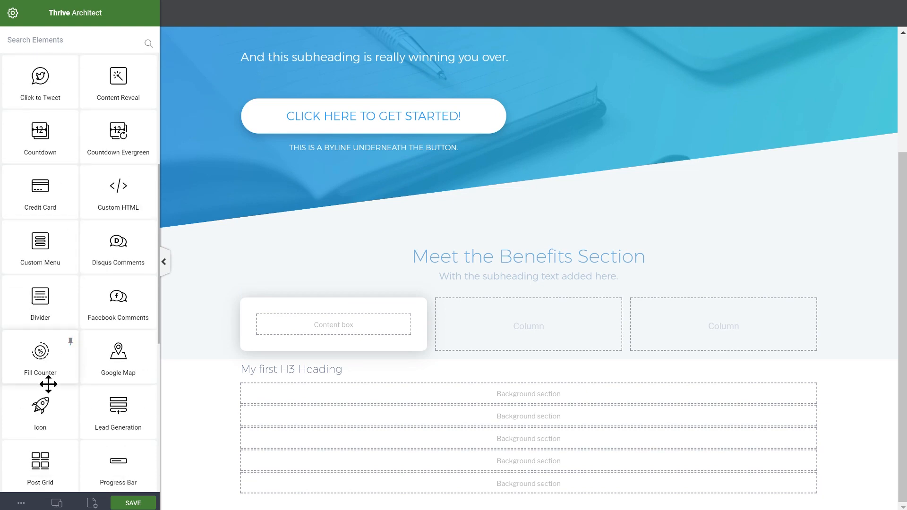
{"action": "left_click_drag", "start_coordinate": [41, 407], "coordinate": [346, 330]}
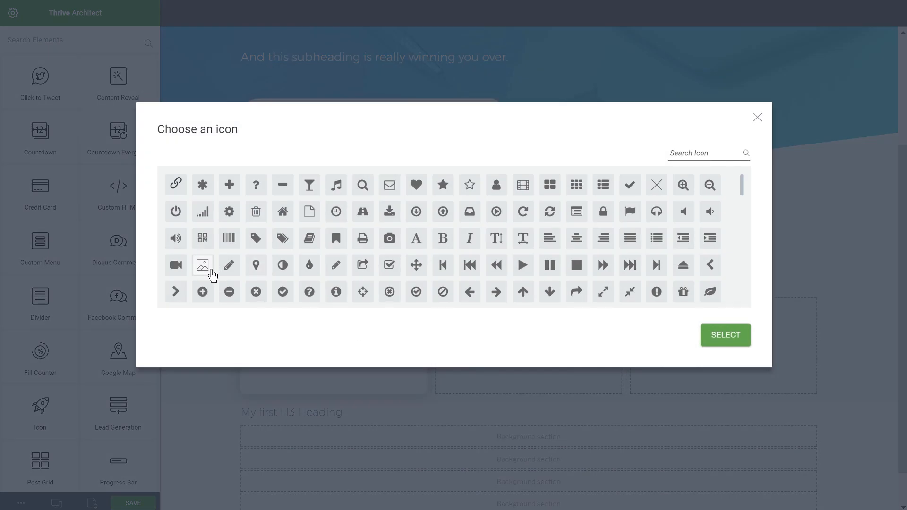
{"action": "left_click", "coordinate": [202, 266]}
{"action": "left_click", "coordinate": [702, 336]}
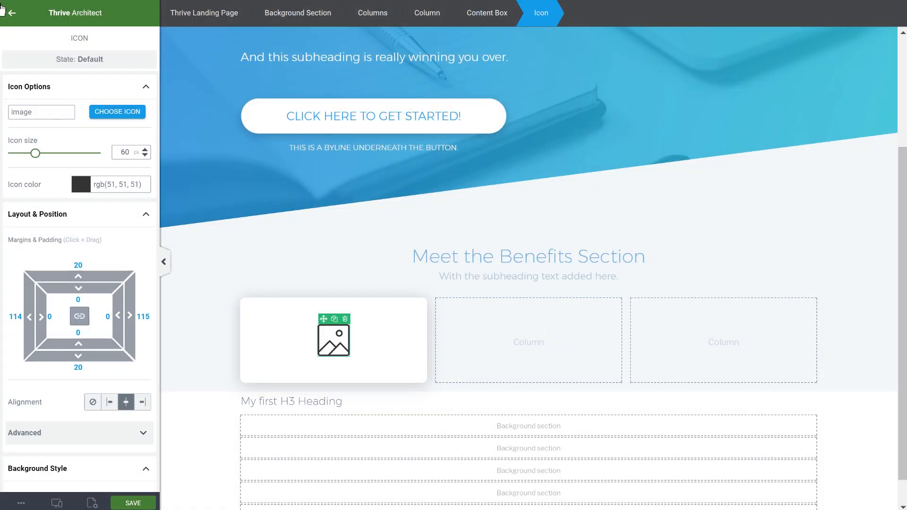
- Move the "My first H3 Heading" heading into the content box, directly beneath the image icon
{"action": "scroll", "coordinate": [378, 373], "scroll_direction": "down", "scroll_amount": 1}
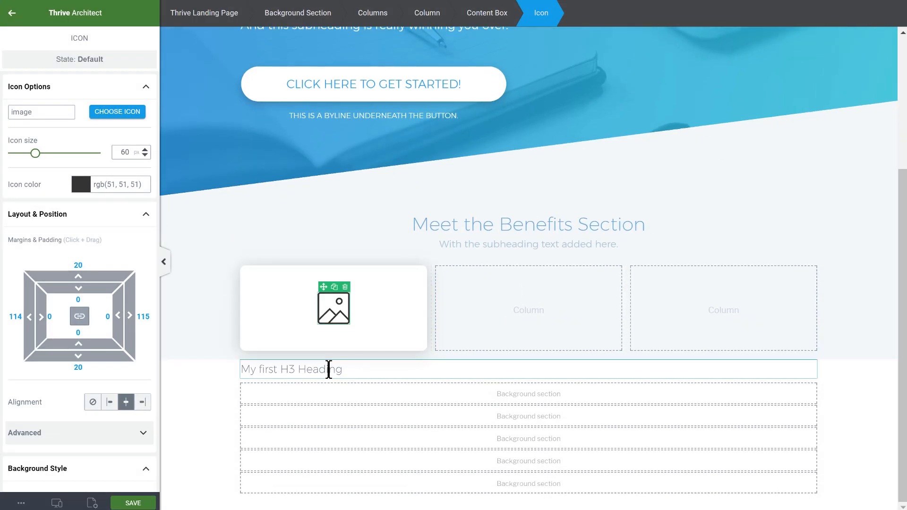
{"action": "left_click", "coordinate": [329, 369]}
{"action": "left_click_drag", "start_coordinate": [529, 360], "coordinate": [334, 331]}
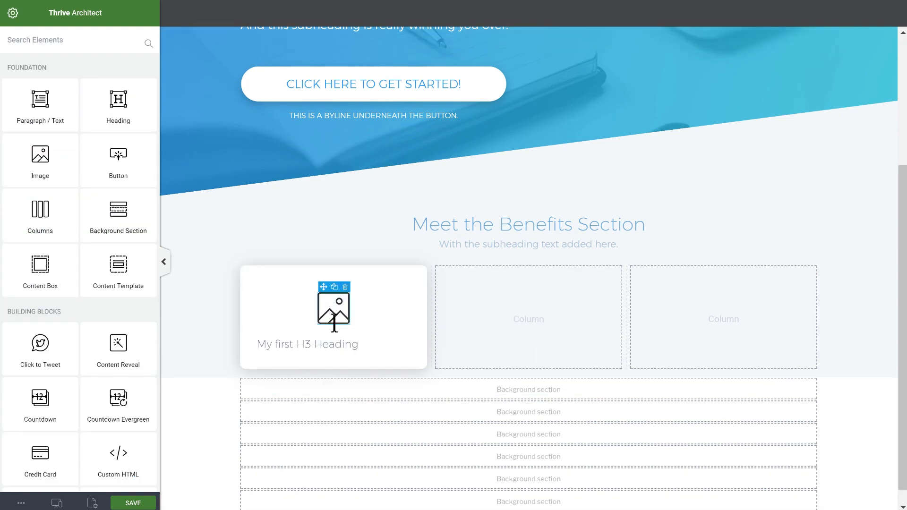
- Centre-align the text of the whole content box through its typography settings
{"action": "left_click", "coordinate": [258, 279]}
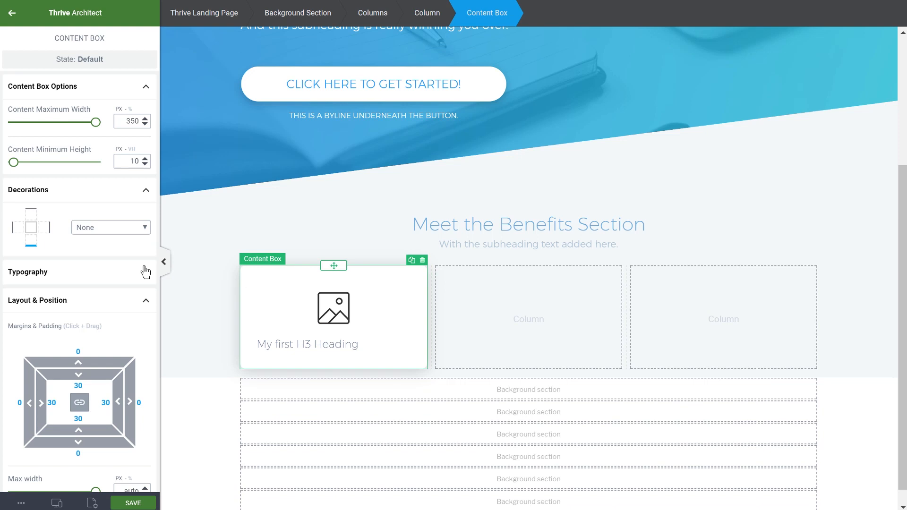
{"action": "left_click", "coordinate": [62, 276]}
{"action": "left_click", "coordinate": [33, 296]}
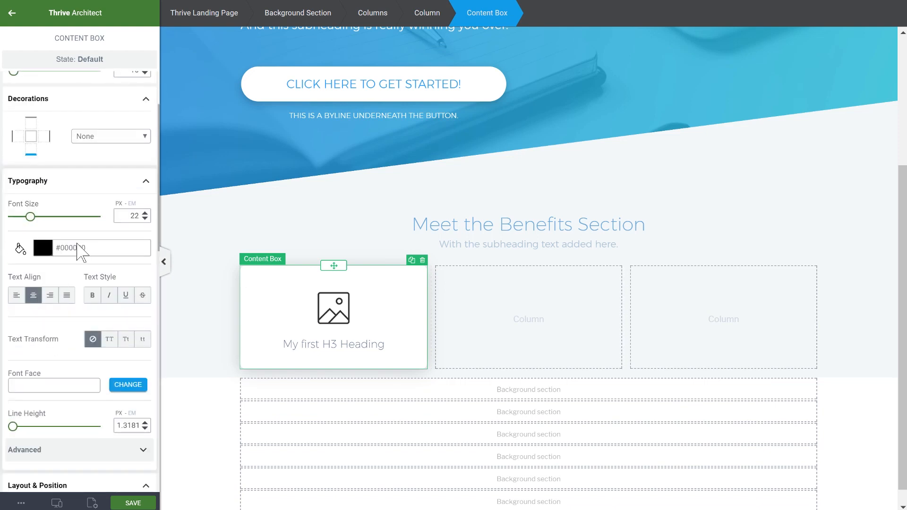
{"action": "left_click", "coordinate": [103, 185]}
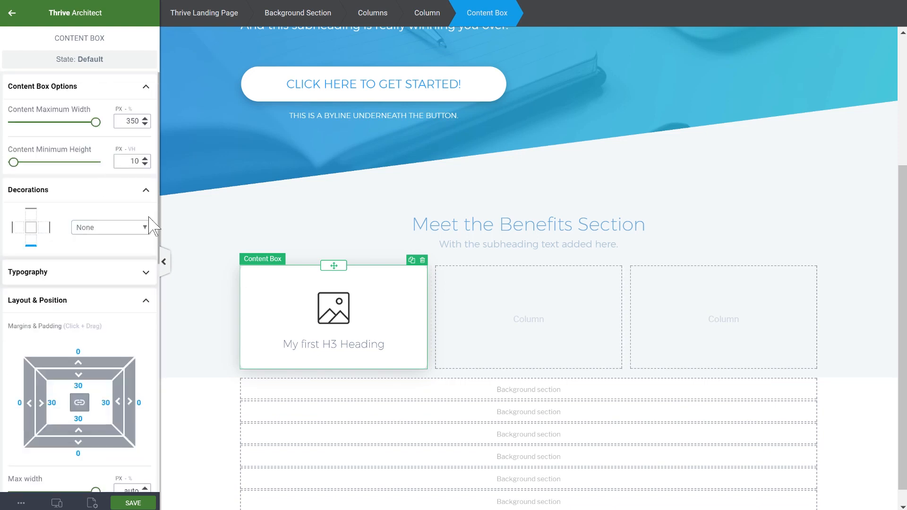
- Insert a paragraph element beneath the H3 heading inside the content box
{"action": "left_click", "coordinate": [12, 12]}
{"action": "left_click_drag", "start_coordinate": [41, 104], "coordinate": [332, 345]}
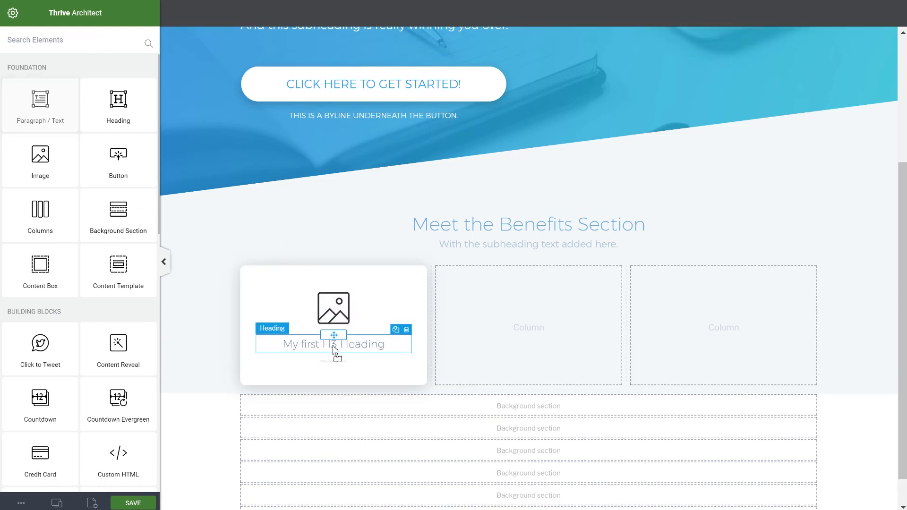
{"action": "left_click", "coordinate": [377, 342]}
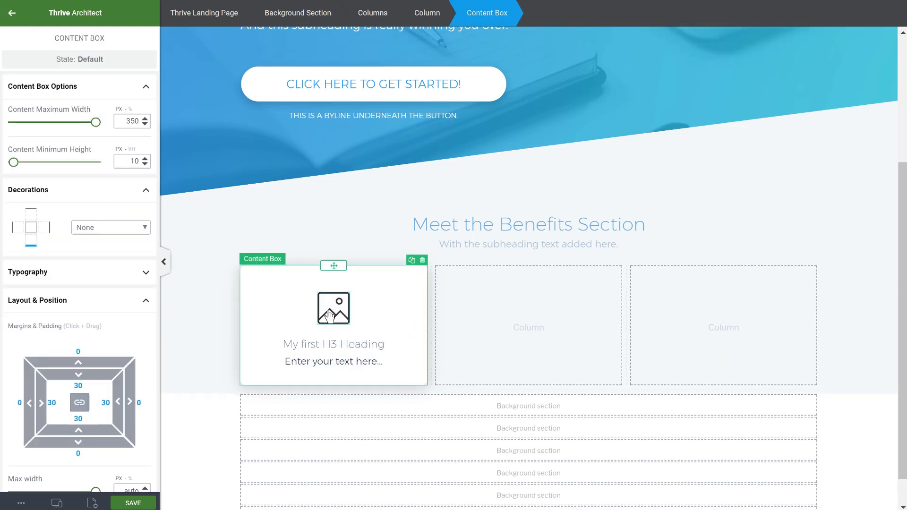
- Set the image icon's top margin to 0
{"action": "left_click", "coordinate": [333, 308]}
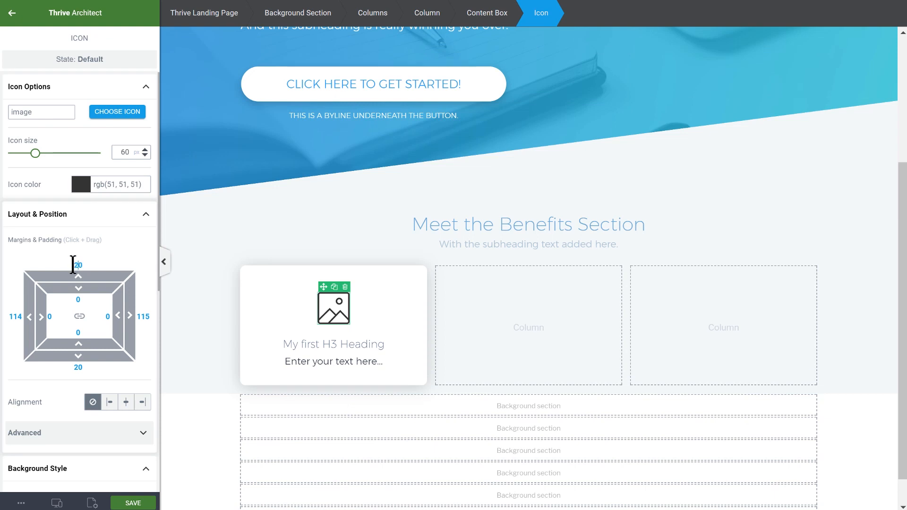
{"action": "type", "text": "0"}
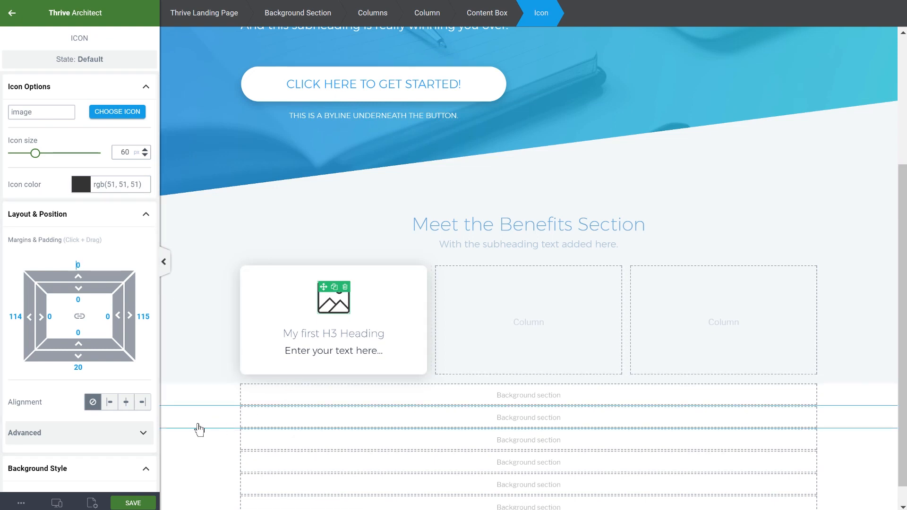
{"action": "left_click", "coordinate": [199, 427]}
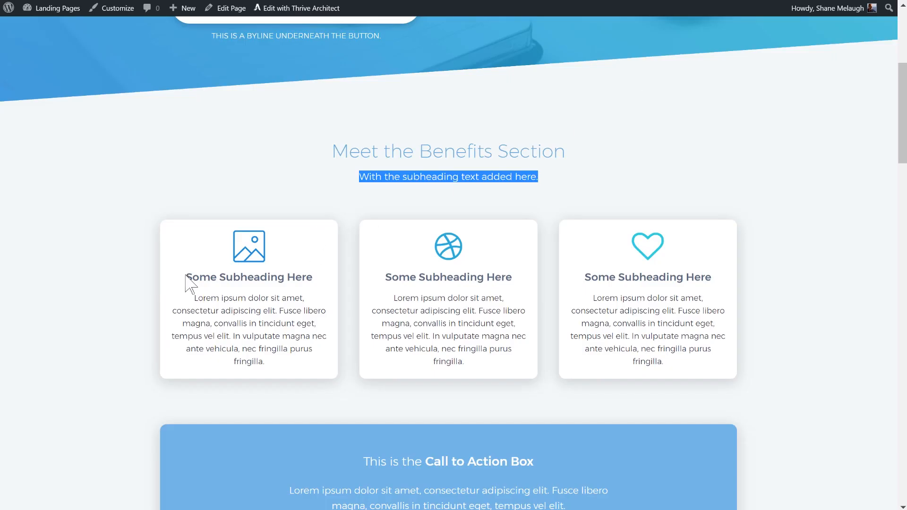
- Replace the H3 heading's text with "Some Subheading Here" copied from the reference page and make it bold
{"action": "left_click_drag", "start_coordinate": [185, 276], "coordinate": [307, 275]}
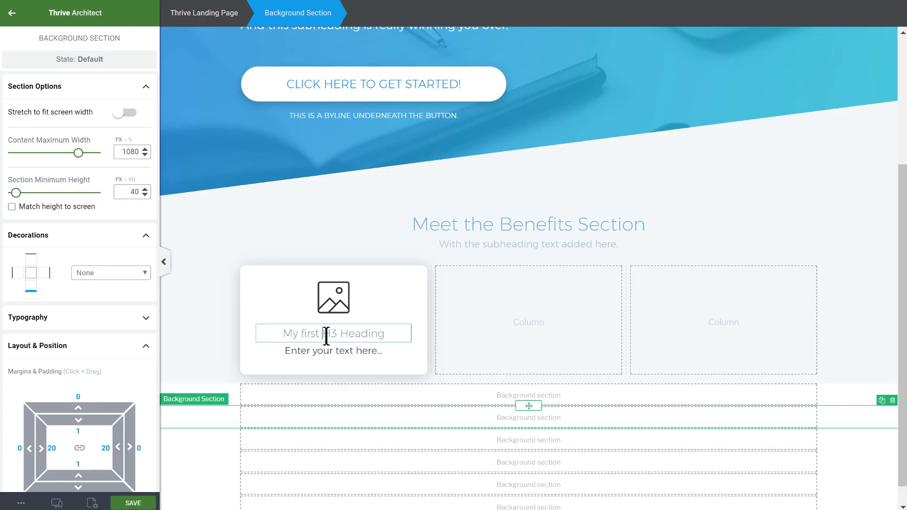
{"action": "triple_click", "coordinate": [326, 334]}
{"action": "type", "text": "Some Subheading Here"}
{"action": "triple_click", "coordinate": [326, 333]}
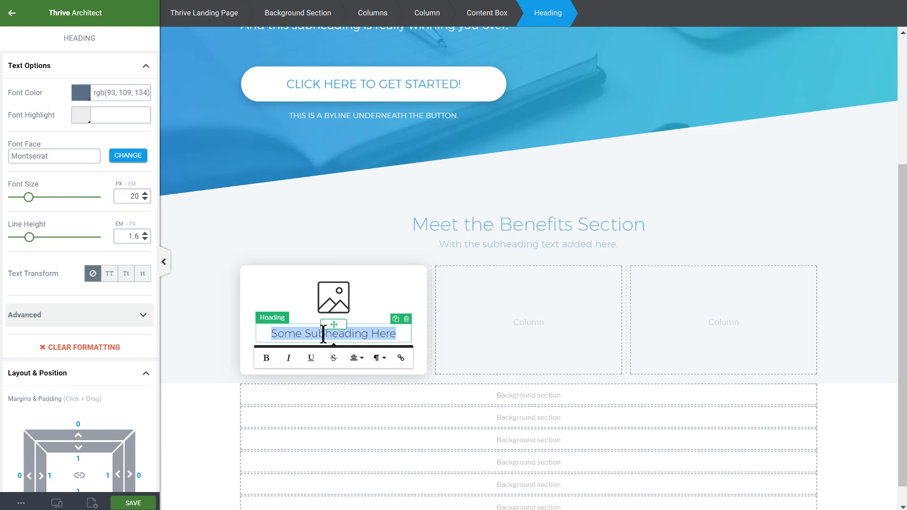
{"action": "left_click", "coordinate": [266, 358]}
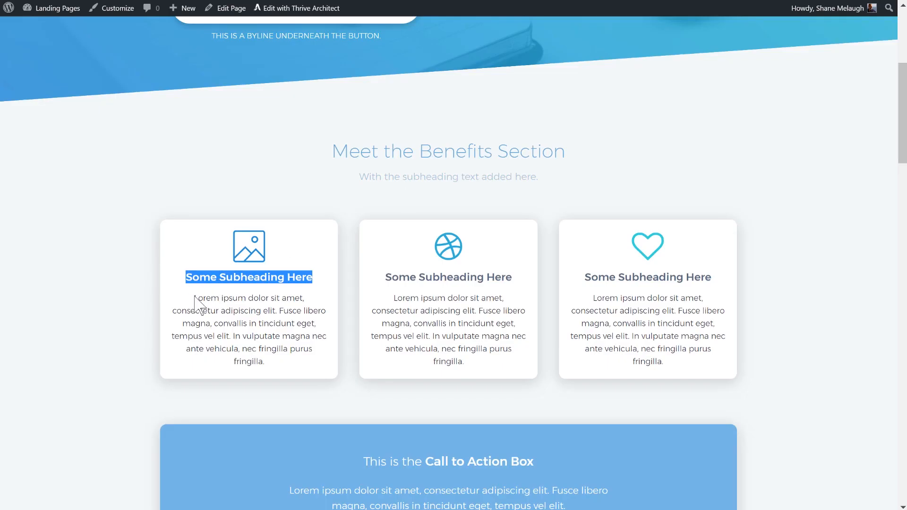
- Replace "Enter your text here..." in the content box with the first card's Lorem ipsum paragraph copied from the reference page
{"action": "left_click_drag", "start_coordinate": [194, 297], "coordinate": [283, 366]}
{"action": "key", "text": "ctrl+c"}
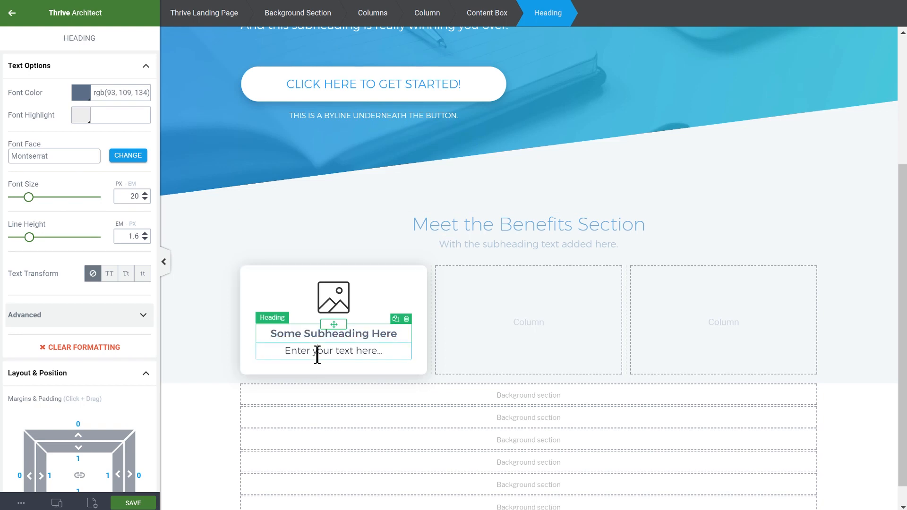
{"action": "left_click", "coordinate": [317, 355]}
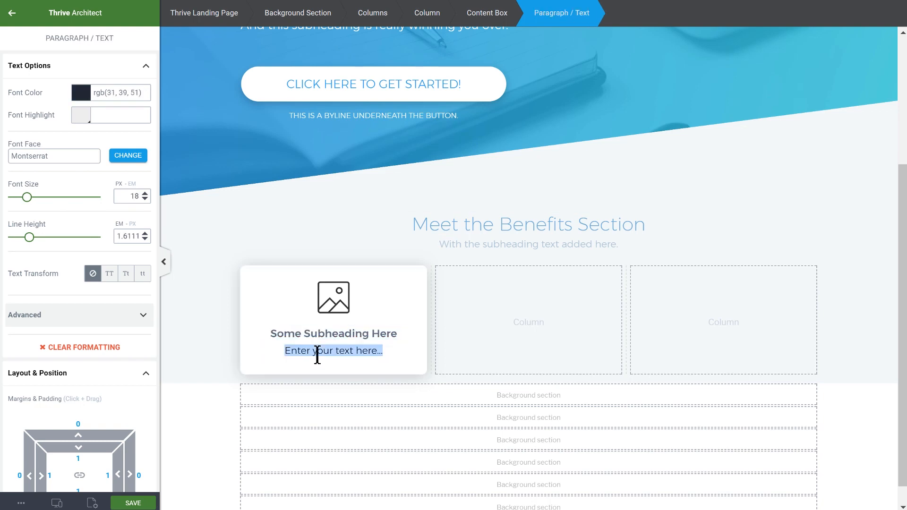
{"action": "key", "text": "ctrl+v"}
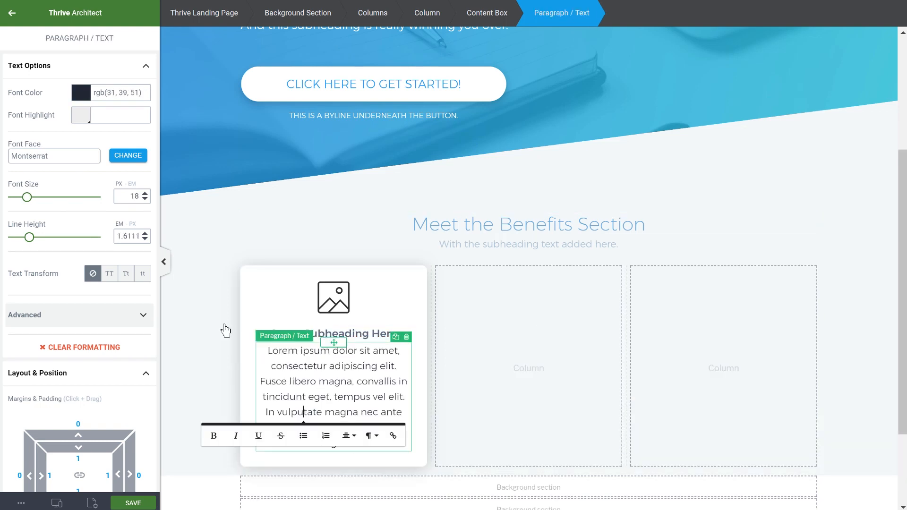
- Set the Lorem ipsum paragraph's font size to 15 px and its line height to 1.4 em
{"action": "left_click", "coordinate": [145, 198]}
{"action": "left_click", "coordinate": [145, 199]}
{"action": "left_click", "coordinate": [145, 198]}
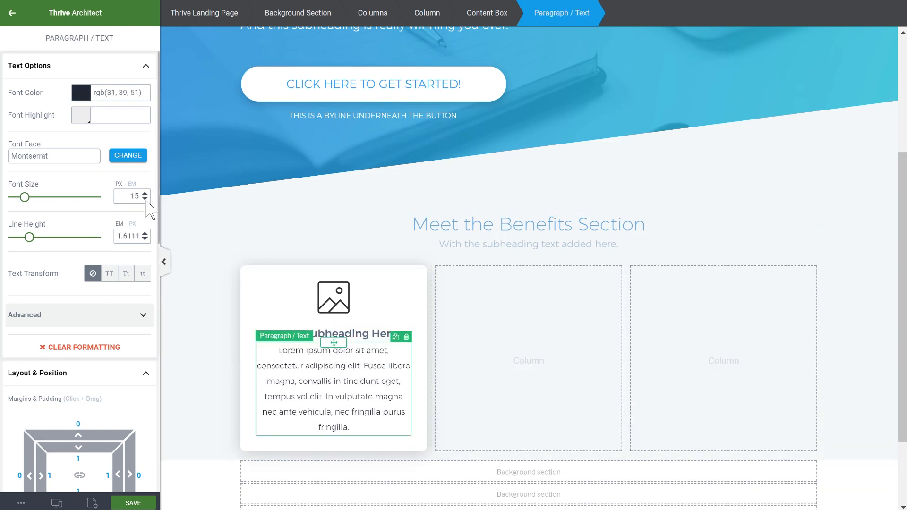
{"action": "double_click", "coordinate": [137, 236]}
{"action": "type", "text": "1.4"}
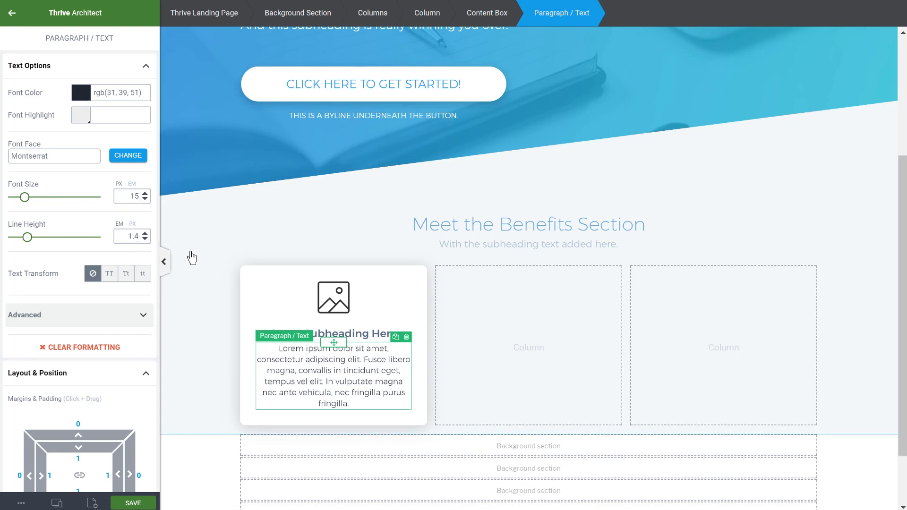
- Set the first card's image icon colour to rgb(38, 144, 218) at 100% opacity
{"action": "left_click", "coordinate": [334, 298]}
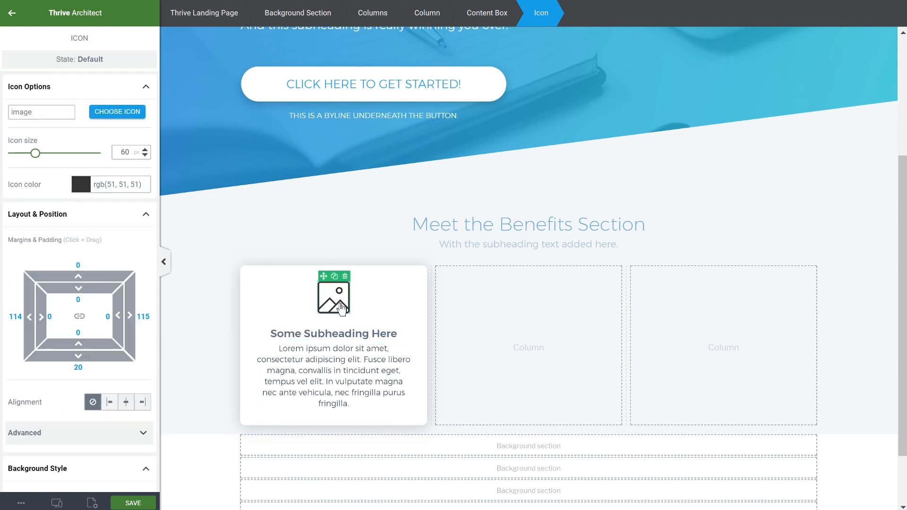
{"action": "scroll", "coordinate": [99, 340], "scroll_direction": "down", "scroll_amount": 1}
{"action": "scroll", "coordinate": [100, 340], "scroll_direction": "up", "scroll_amount": 1}
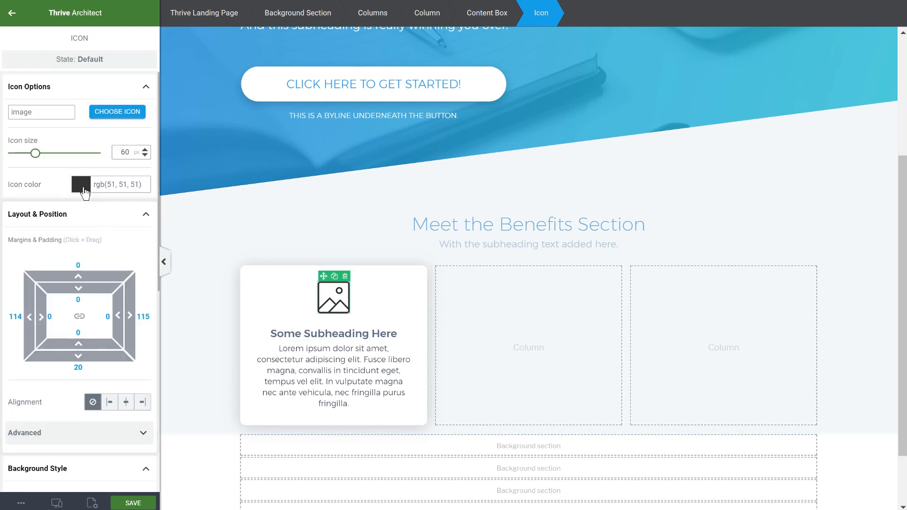
{"action": "left_click", "coordinate": [83, 188]}
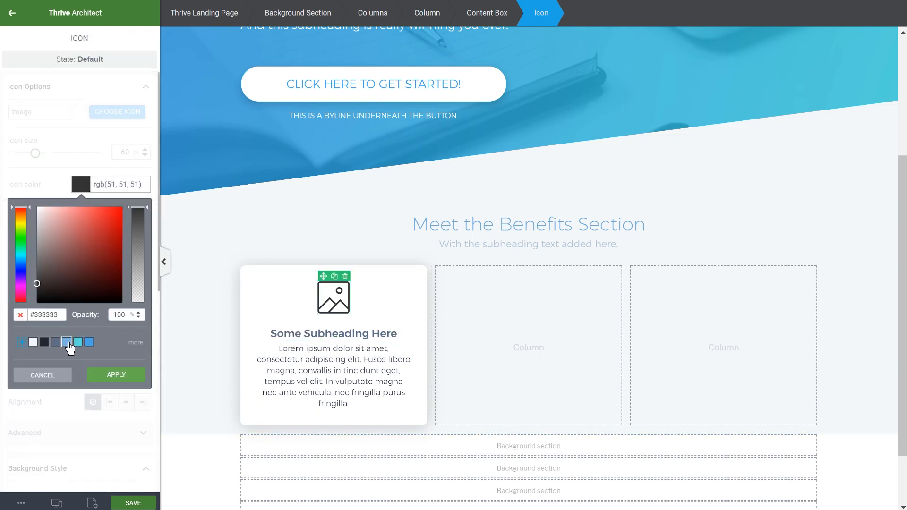
{"action": "left_click", "coordinate": [89, 342]}
{"action": "left_click_drag", "start_coordinate": [137, 232], "coordinate": [137, 206]}
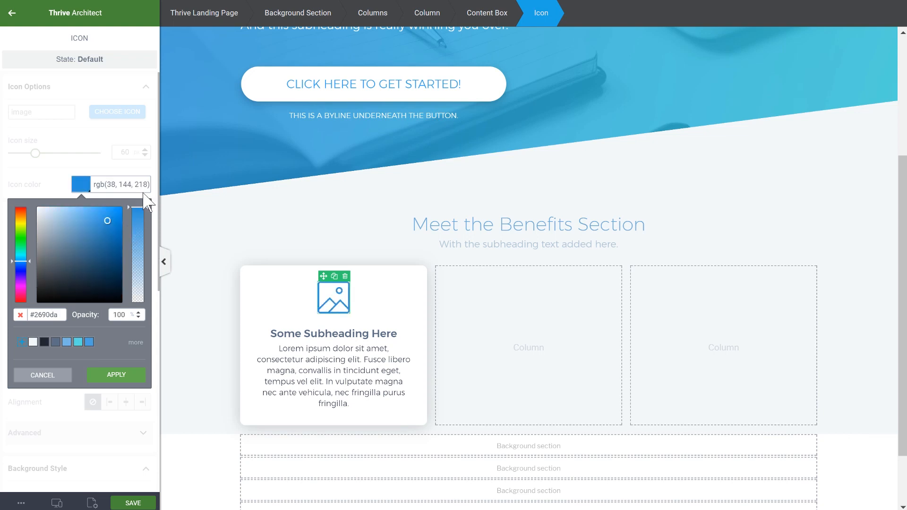
{"action": "left_click", "coordinate": [109, 375]}
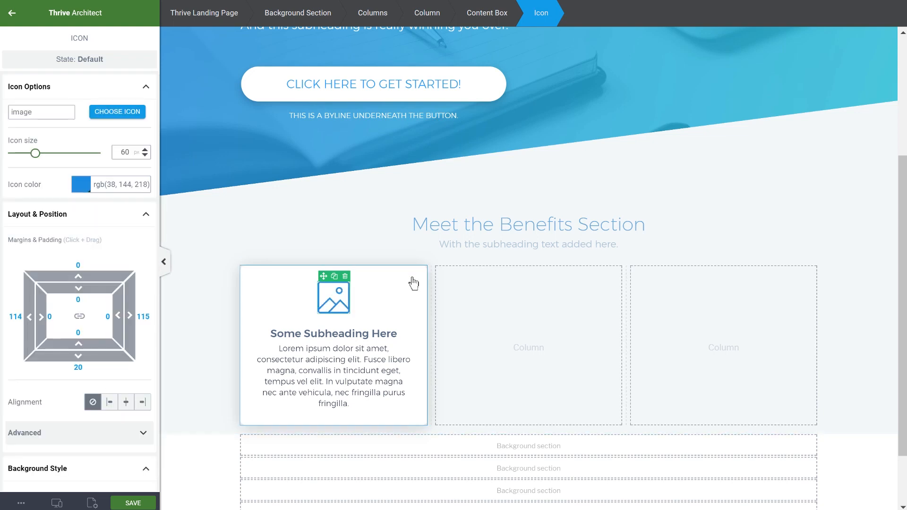
- Set the bottom margin of the first card's "Some Subheading Here" heading to 12
{"action": "left_click", "coordinate": [339, 333]}
{"action": "scroll", "coordinate": [75, 373], "scroll_direction": "down", "scroll_amount": 3}
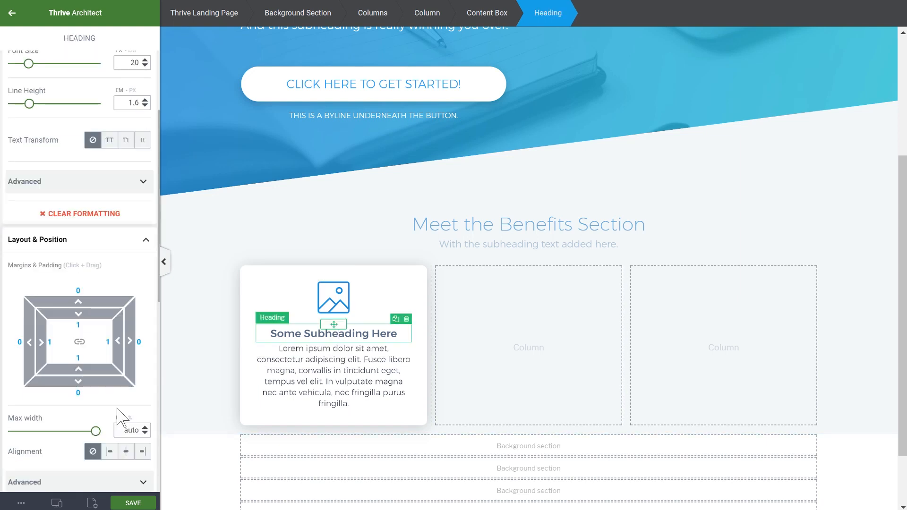
{"action": "type", "text": "12"}
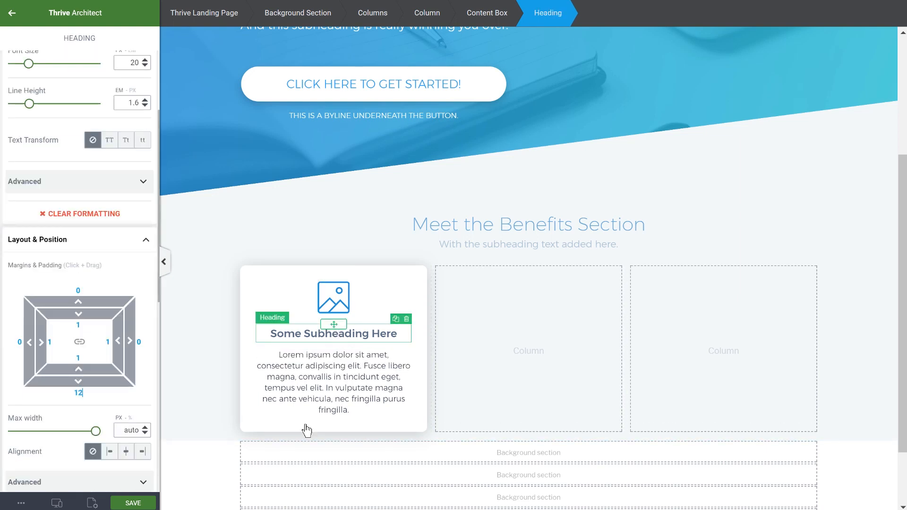
- Preview the benefits section in the tablet and mobile responsive views
{"action": "left_click", "coordinate": [199, 469]}
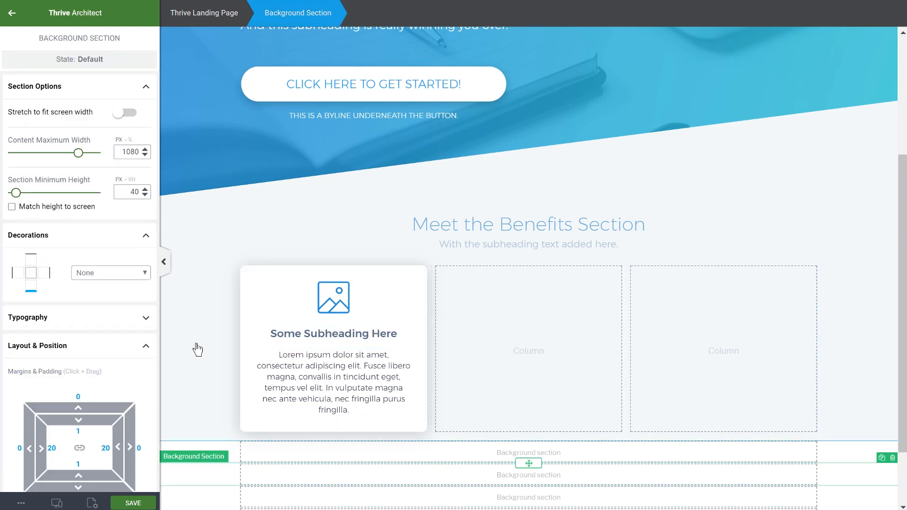
{"action": "left_click", "coordinate": [57, 504]}
{"action": "left_click", "coordinate": [58, 468]}
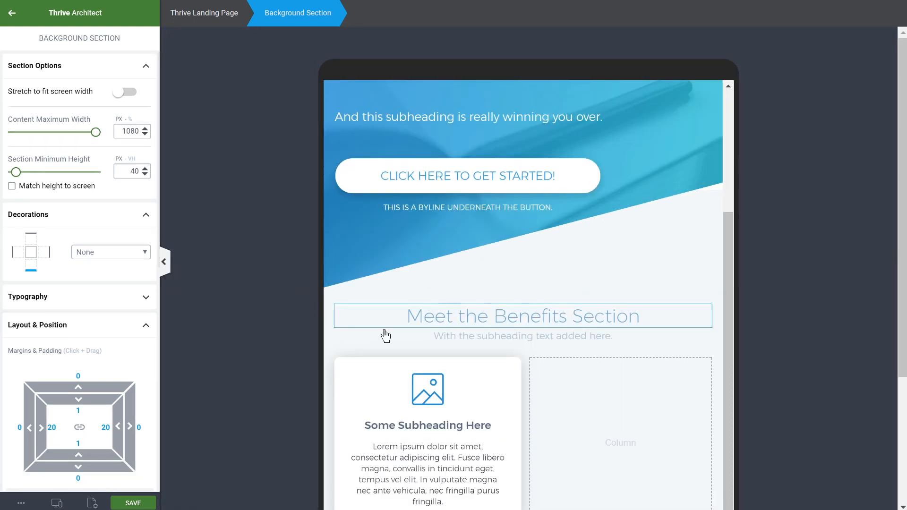
{"action": "left_click", "coordinate": [57, 503]}
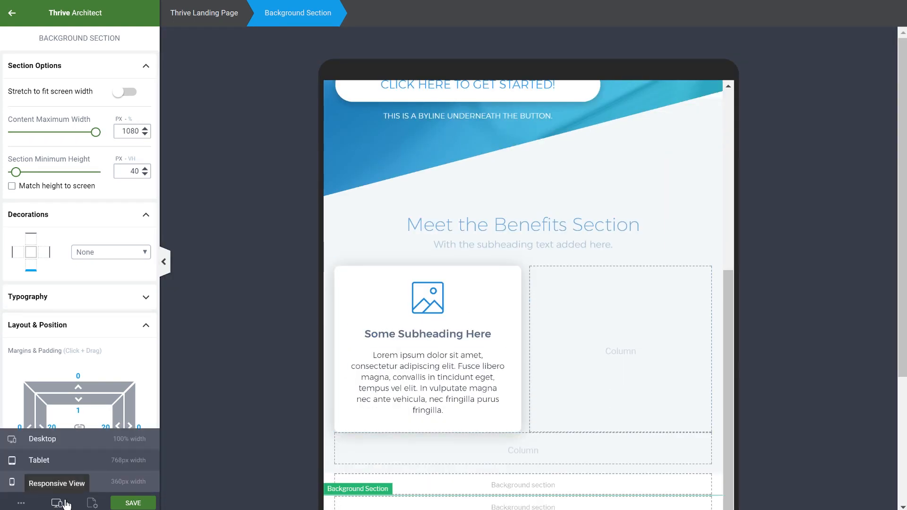
{"action": "left_click", "coordinate": [73, 484]}
{"action": "scroll", "coordinate": [588, 279], "scroll_direction": "down", "scroll_amount": 5}
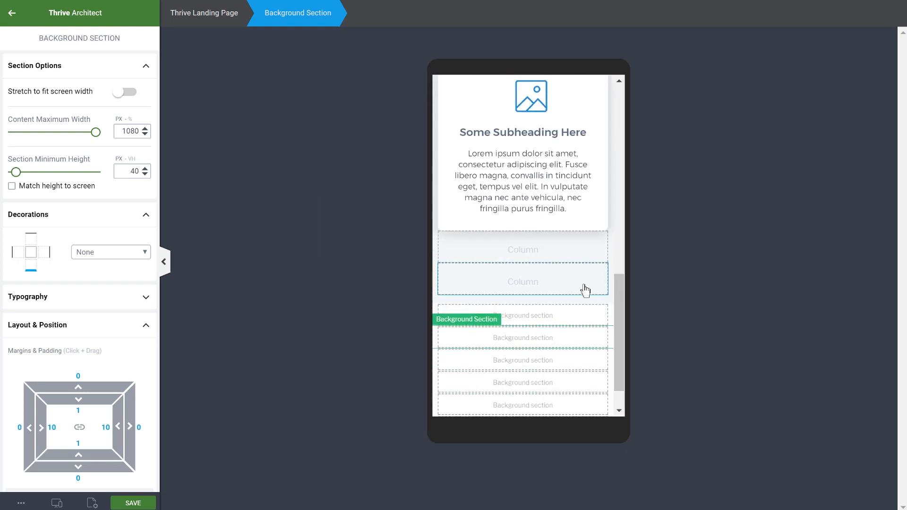
{"action": "scroll", "coordinate": [548, 298], "scroll_direction": "up", "scroll_amount": 4}
- Set the first card's mobile padding to 20 on all sides and return to the desktop view
{"action": "left_click", "coordinate": [461, 209]}
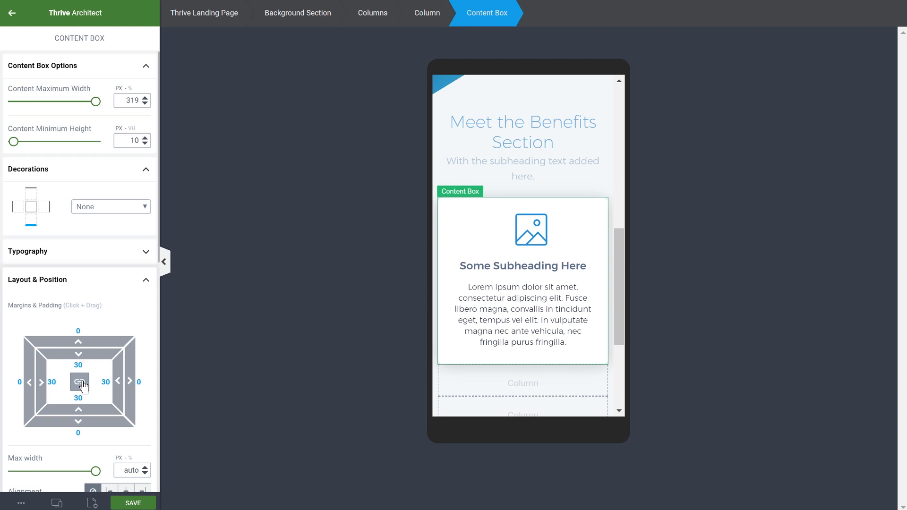
{"action": "type", "text": "2"}
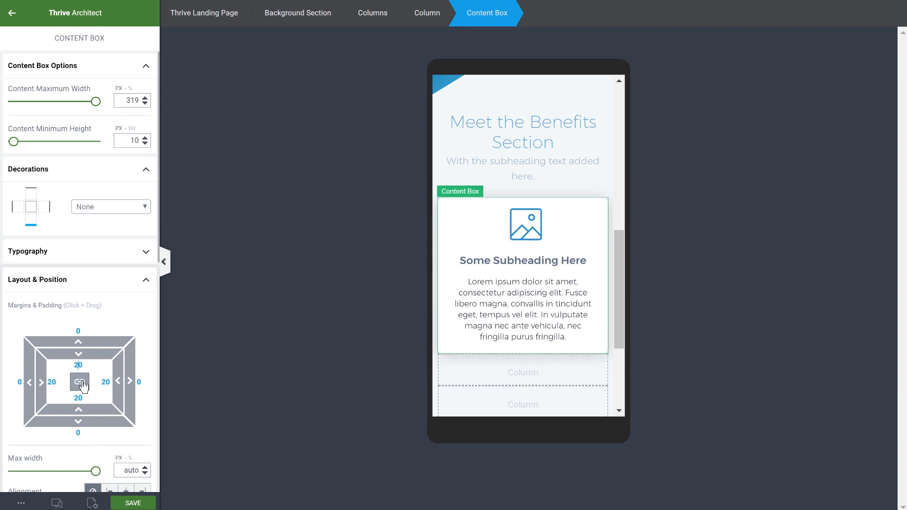
{"action": "left_click", "coordinate": [57, 504]}
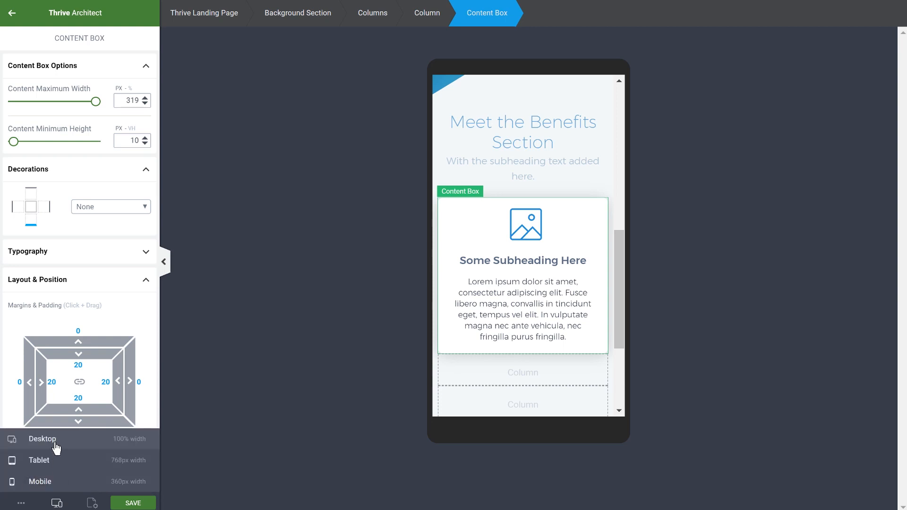
{"action": "left_click", "coordinate": [57, 437]}
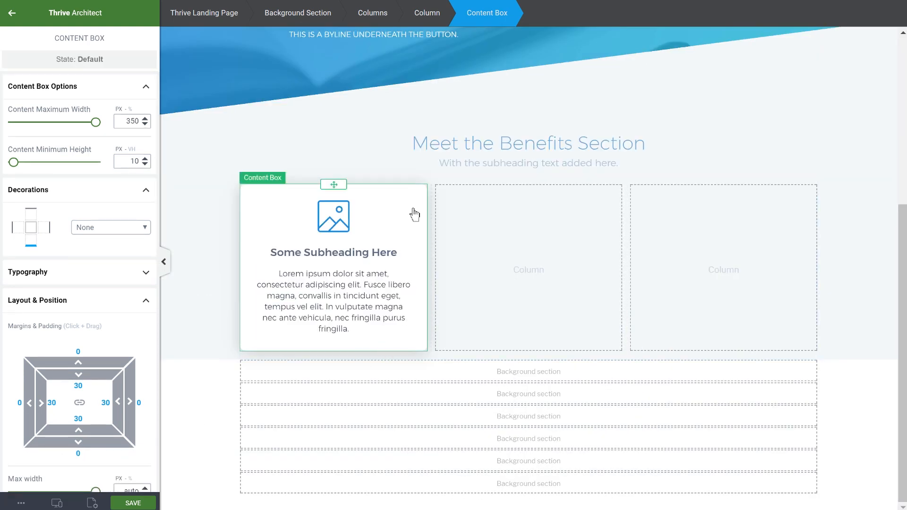
- Duplicate the first card's content box twice and place the copies in the empty second and third columns
{"action": "left_click", "coordinate": [220, 241]}
{"action": "left_click", "coordinate": [395, 225]}
{"action": "left_click", "coordinate": [411, 179]}
{"action": "left_click_drag", "start_coordinate": [336, 161], "coordinate": [543, 242]}
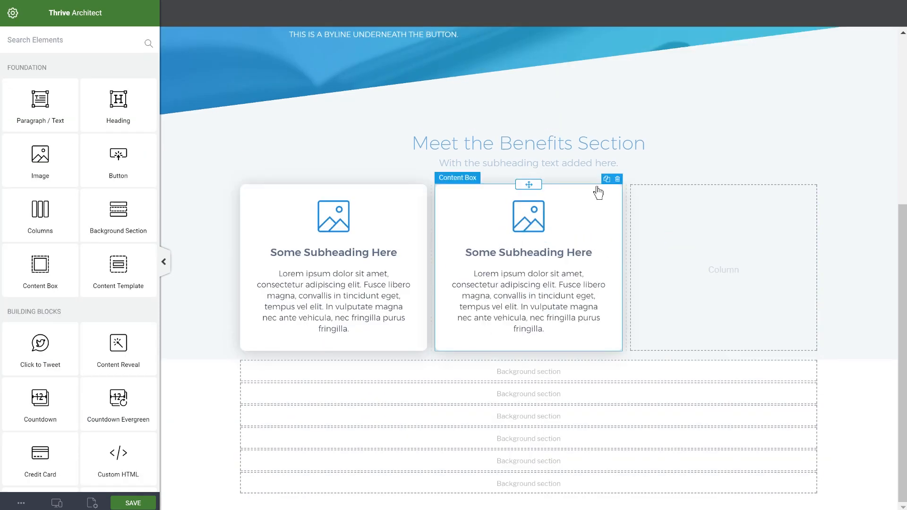
{"action": "left_click", "coordinate": [606, 179]}
{"action": "left_click_drag", "start_coordinate": [529, 184], "coordinate": [736, 243]}
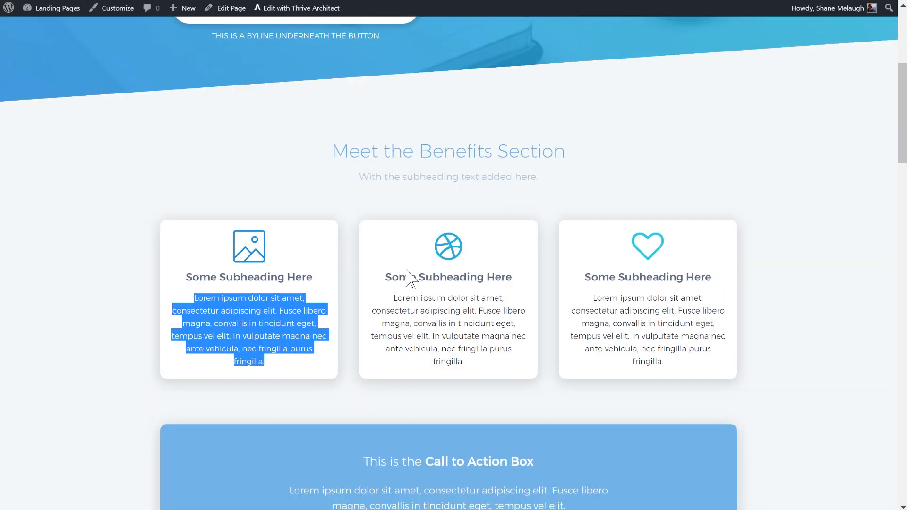
- Set the gutter width of the three card columns to 42 px
{"action": "left_click", "coordinate": [749, 253]}
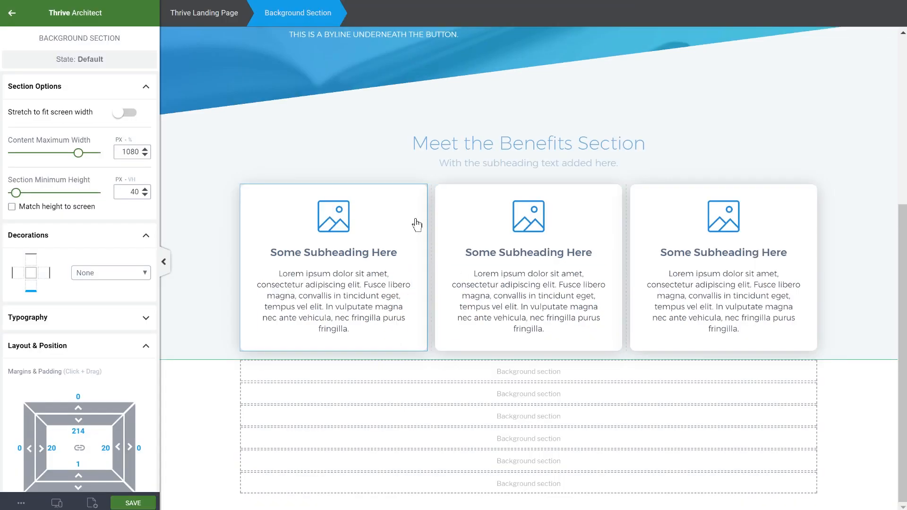
{"action": "left_click", "coordinate": [415, 224]}
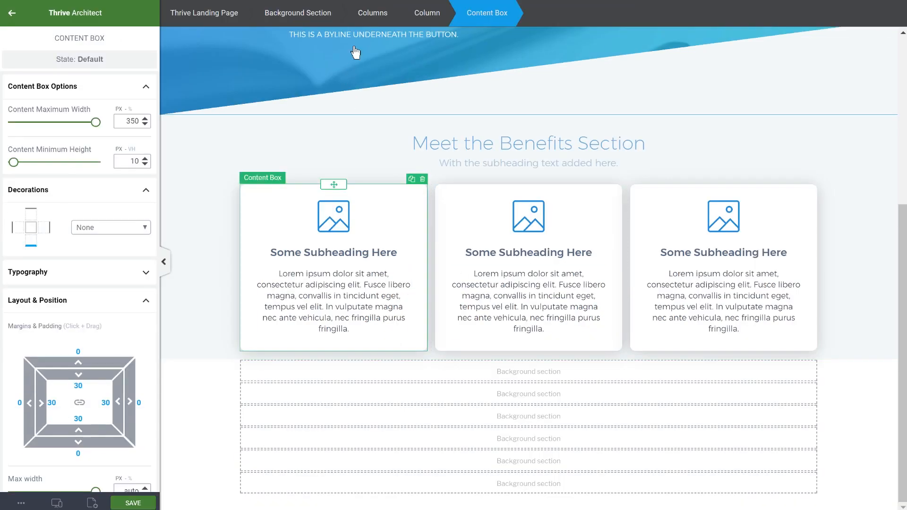
{"action": "left_click", "coordinate": [378, 20]}
{"action": "left_click_drag", "start_coordinate": [19, 102], "coordinate": [38, 103]}
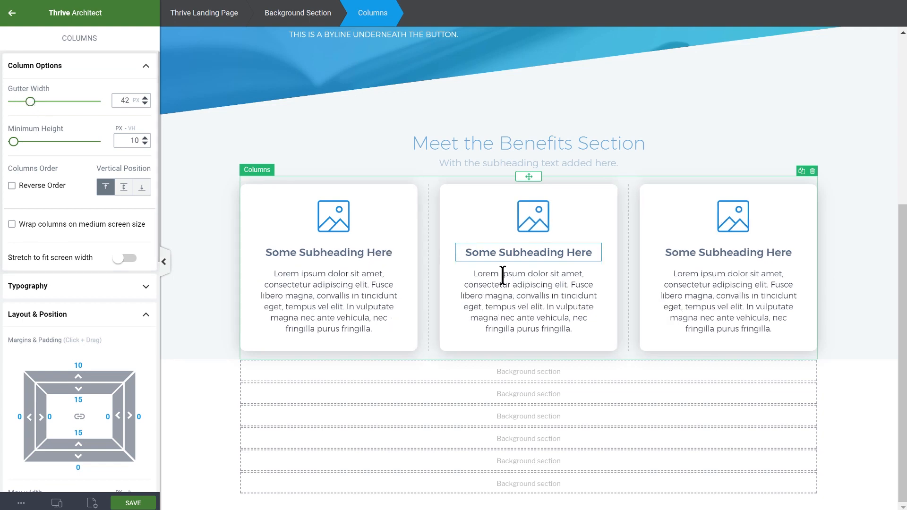
- Replace the third card's image icon with the outlined heart icon, heart-o
{"action": "left_click", "coordinate": [733, 217]}
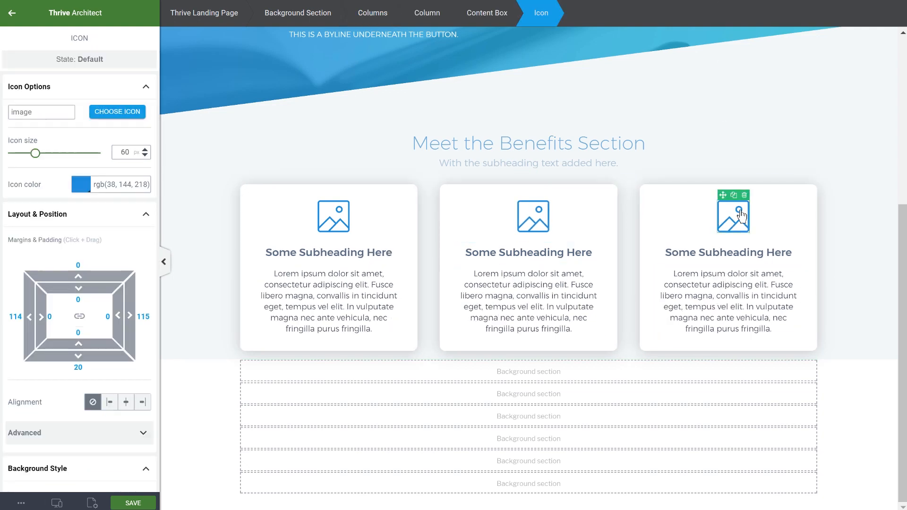
{"action": "left_click", "coordinate": [117, 112]}
{"action": "type", "text": "hear"}
{"action": "left_click", "coordinate": [174, 188]}
{"action": "left_click", "coordinate": [204, 187]}
{"action": "left_click", "coordinate": [714, 231]}
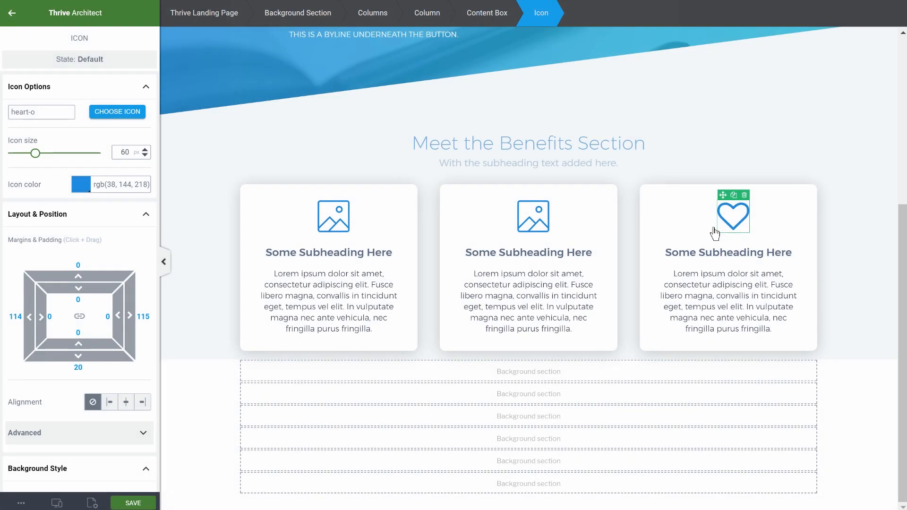
- Set the heart icon's colour to turquoise rgb(54, 216, 222) at 100% opacity
{"action": "left_click", "coordinate": [80, 185]}
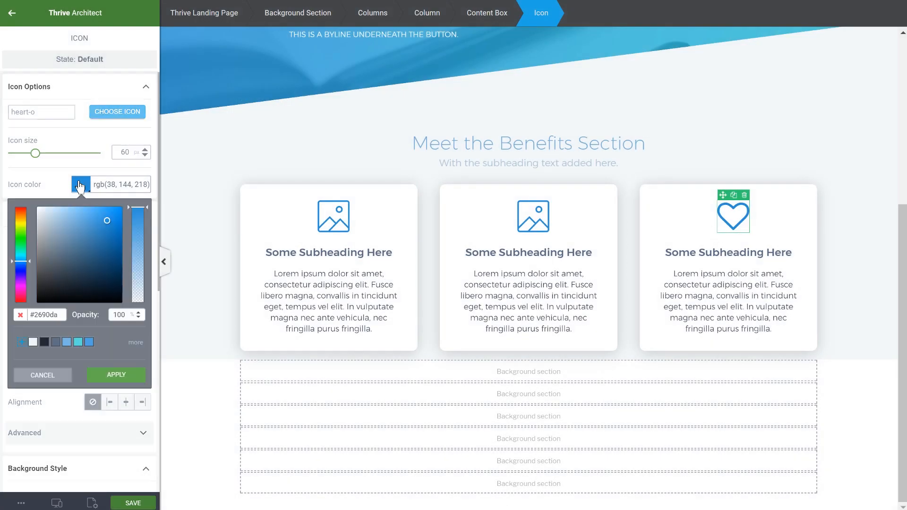
{"action": "left_click", "coordinate": [80, 345]}
{"action": "left_click", "coordinate": [135, 226]}
{"action": "left_click_drag", "start_coordinate": [139, 218], "coordinate": [142, 206]}
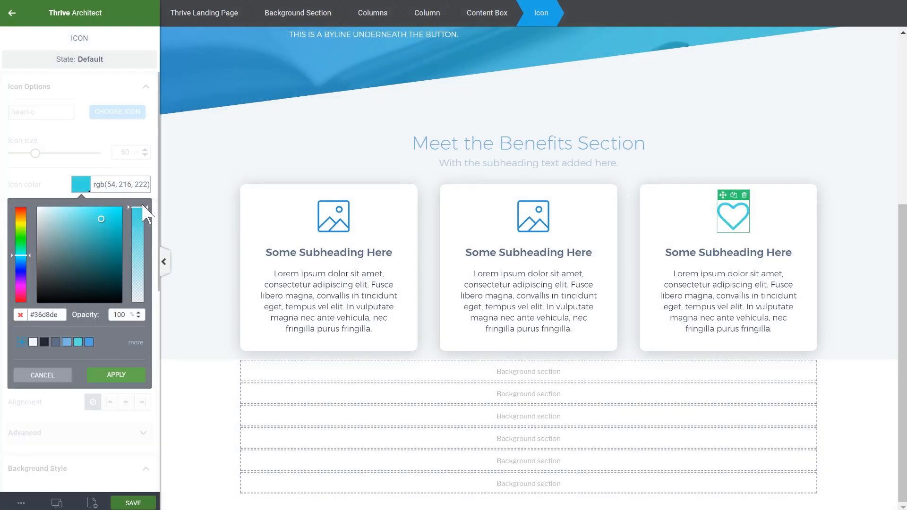
{"action": "left_click", "coordinate": [114, 374]}
- Replace the second card's image icon with the dribbble icon
{"action": "left_click", "coordinate": [533, 215]}
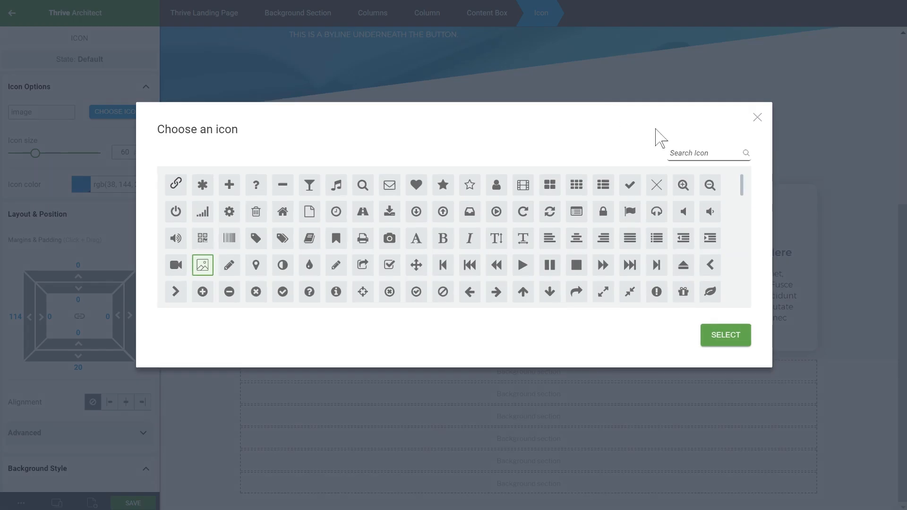
{"action": "left_click", "coordinate": [688, 150]}
{"action": "type", "text": "dr"}
{"action": "left_click", "coordinate": [725, 228]}
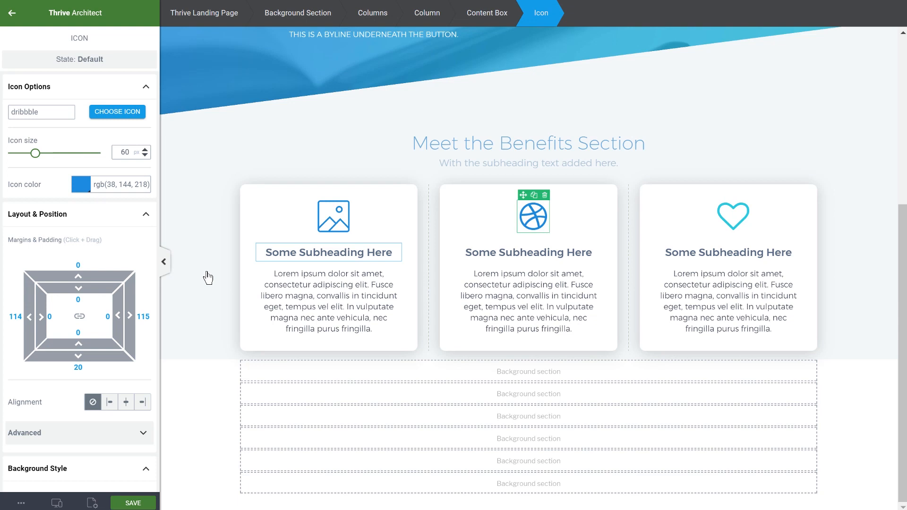
- Set the dribbble icon's colour to rgb(38, 189, 218)
{"action": "left_click", "coordinate": [81, 184]}
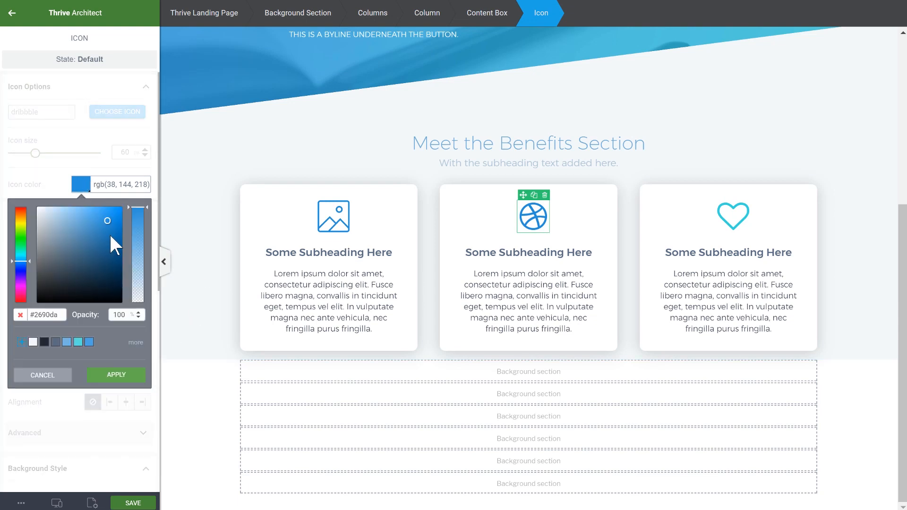
{"action": "left_click_drag", "start_coordinate": [17, 255], "coordinate": [17, 257]}
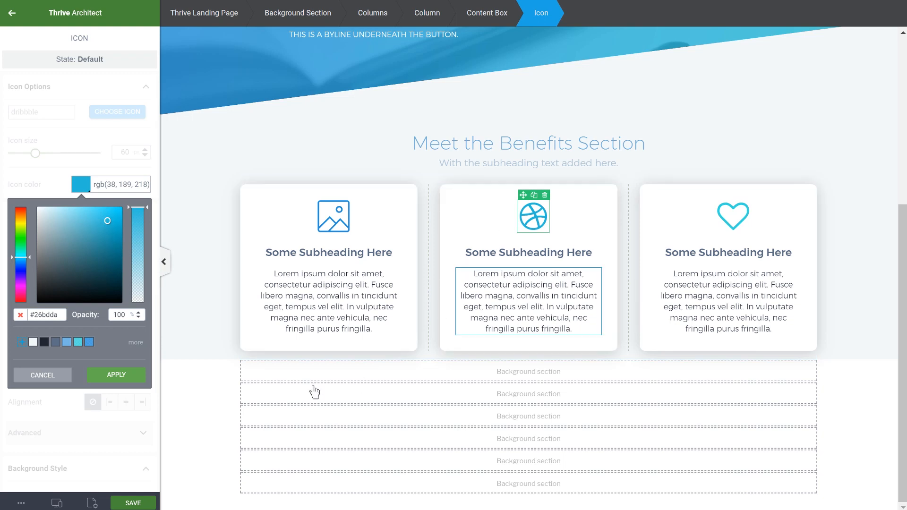
{"action": "left_click", "coordinate": [130, 382]}
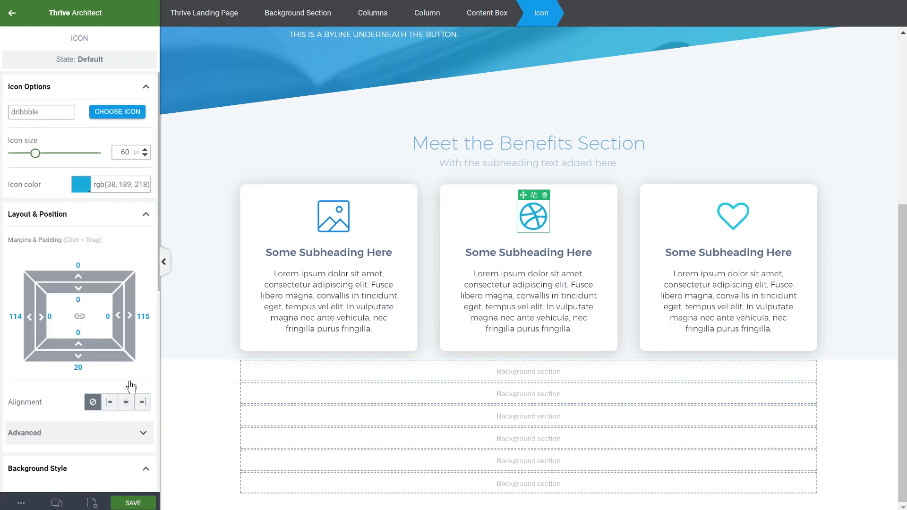
- Following the reference page's call to action box, duplicate the heart card and move the copy to full width below the three columns
{"action": "left_click", "coordinate": [894, 234]}
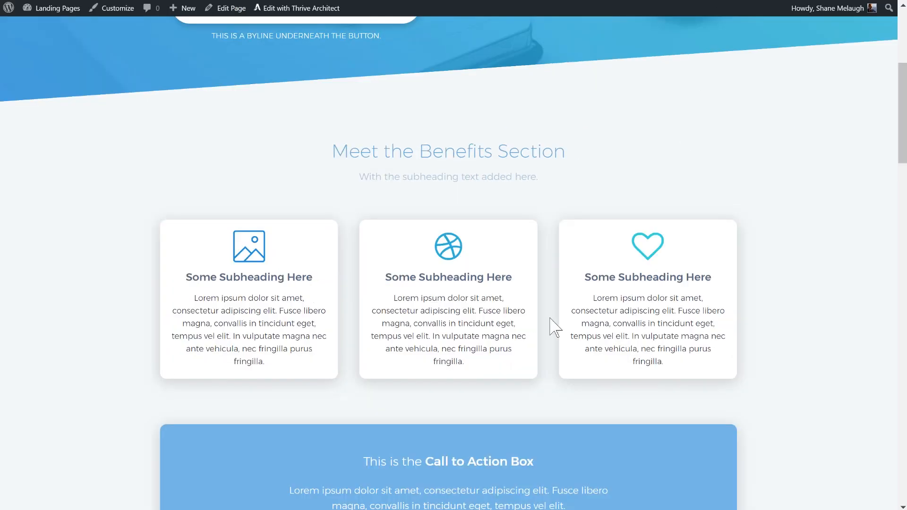
{"action": "scroll", "coordinate": [323, 260], "scroll_direction": "down", "scroll_amount": 4}
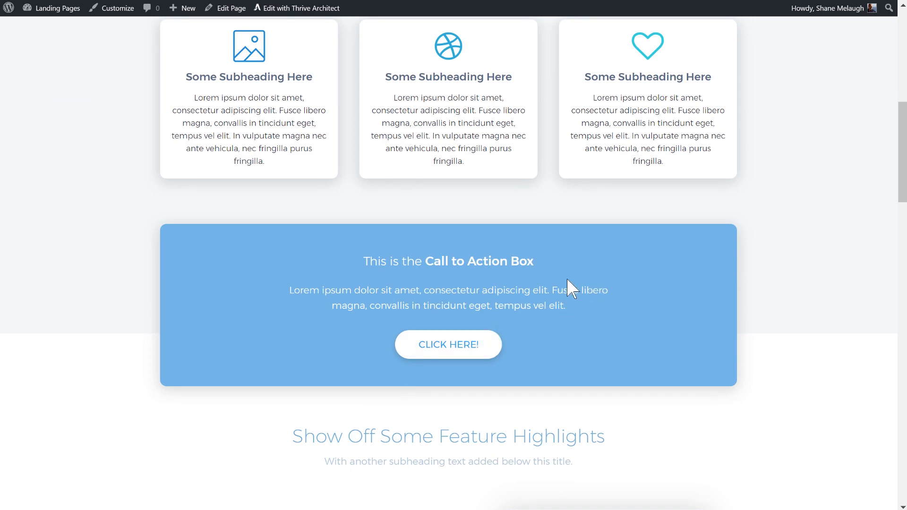
{"action": "scroll", "coordinate": [572, 288], "scroll_direction": "up", "scroll_amount": 3}
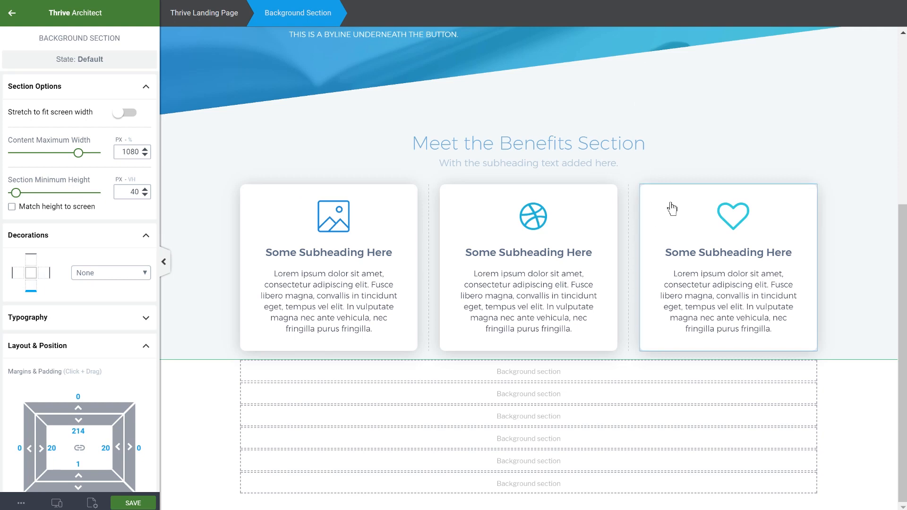
{"action": "left_click", "coordinate": [672, 208]}
{"action": "left_click", "coordinate": [801, 179]}
{"action": "scroll", "coordinate": [843, 211], "scroll_direction": "down", "scroll_amount": 2}
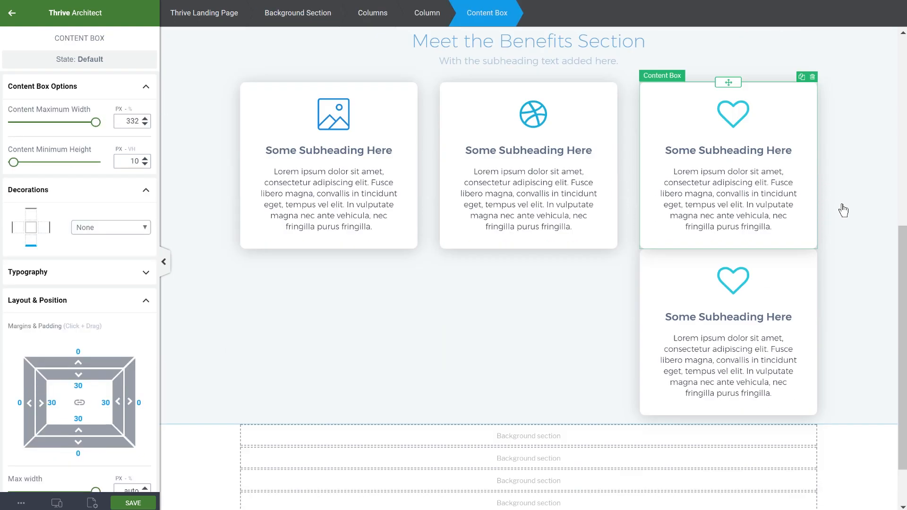
{"action": "scroll", "coordinate": [843, 210], "scroll_direction": "down", "scroll_amount": 1}
{"action": "left_click_drag", "start_coordinate": [722, 184], "coordinate": [514, 272]}
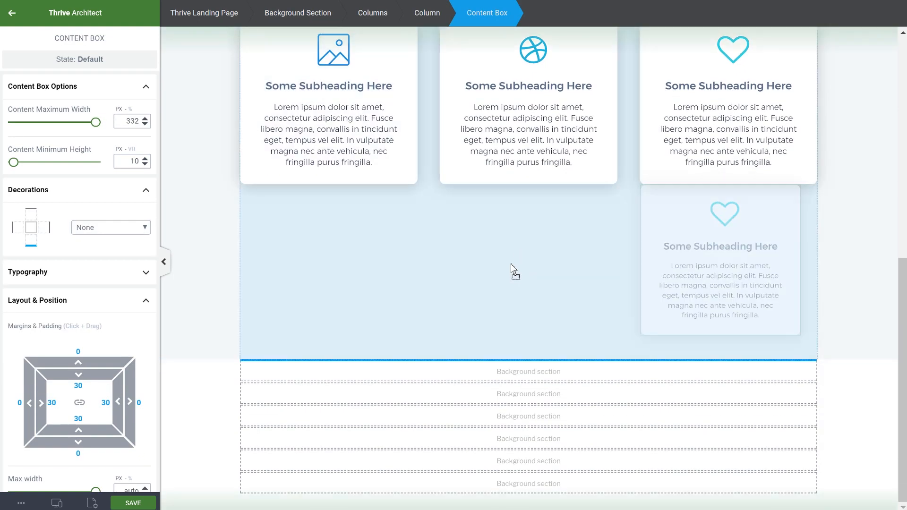
{"action": "left_click_drag", "start_coordinate": [513, 334], "coordinate": [513, 334]}
- Delete the heart icon from the full-width content box below the columns
{"action": "left_click", "coordinate": [334, 266]}
{"action": "left_click", "coordinate": [348, 256]}
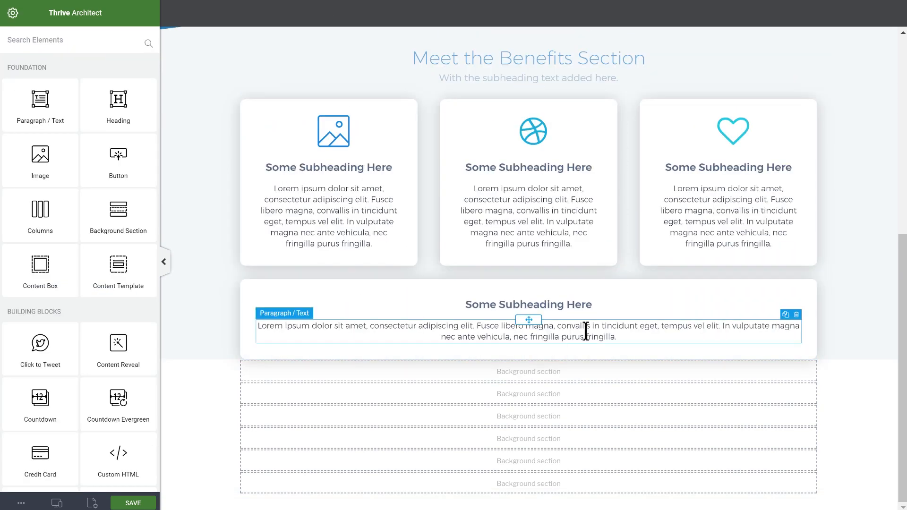
- Set the full-width content box's background colour to rgb(120, 184, 230)
{"action": "left_click", "coordinate": [418, 296]}
{"action": "scroll", "coordinate": [92, 263], "scroll_direction": "down", "scroll_amount": 5}
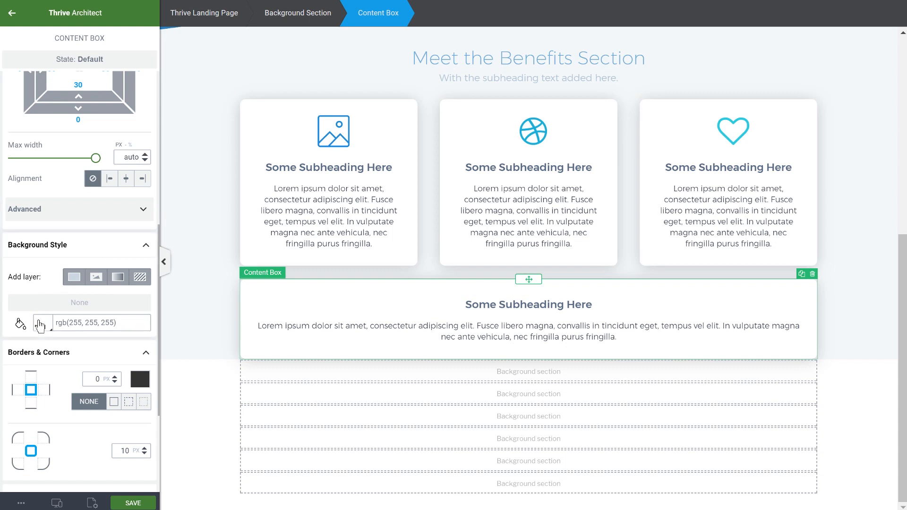
{"action": "left_click", "coordinate": [42, 325]}
{"action": "left_click", "coordinate": [66, 423]}
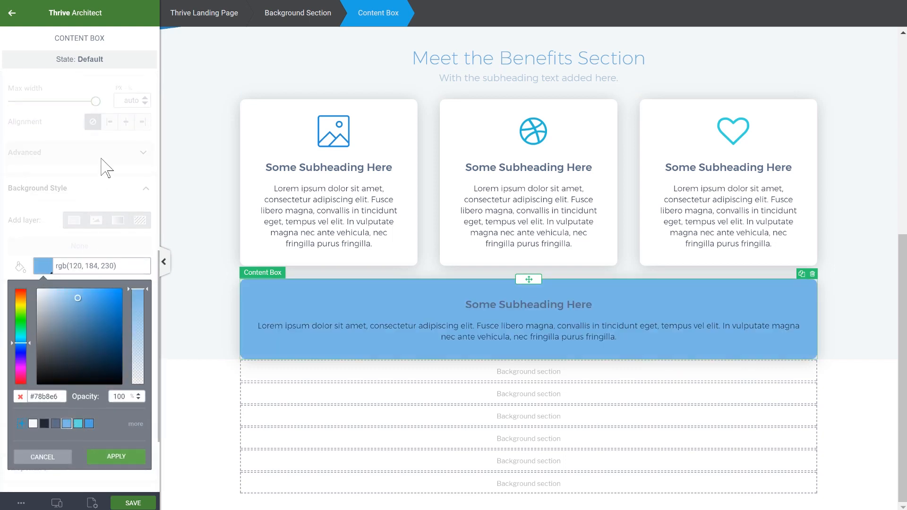
{"action": "left_click", "coordinate": [113, 456]}
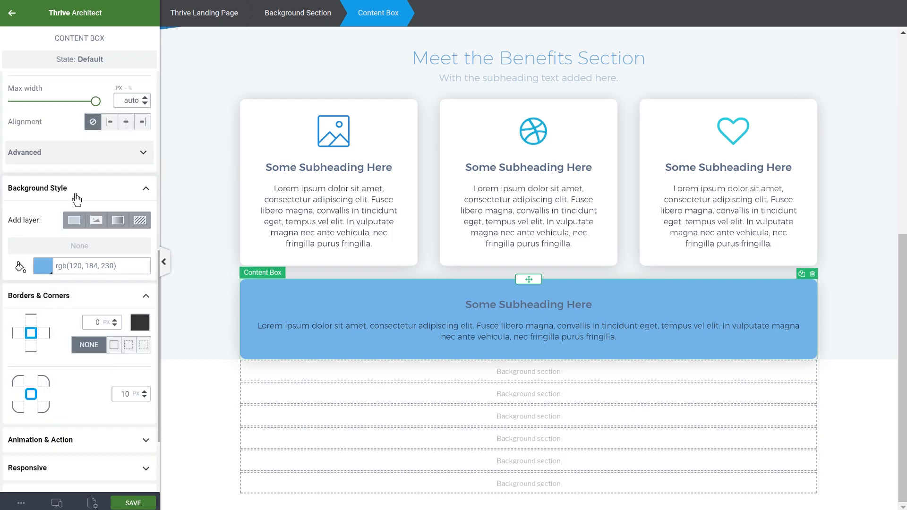
- Set the blue content box's text and its heading to white, rgb(255, 255, 255)
{"action": "left_click", "coordinate": [543, 301]}
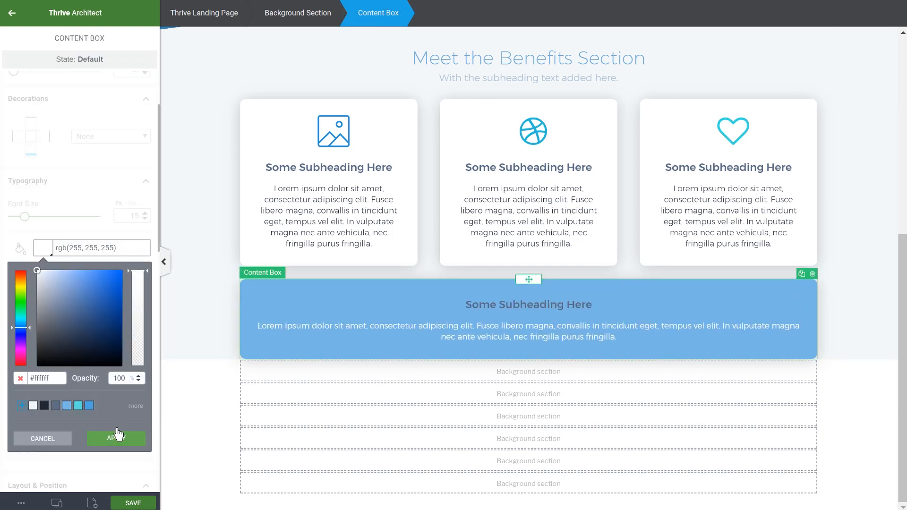
{"action": "left_click", "coordinate": [117, 437]}
{"action": "left_click", "coordinate": [480, 304]}
{"action": "left_click", "coordinate": [81, 93]}
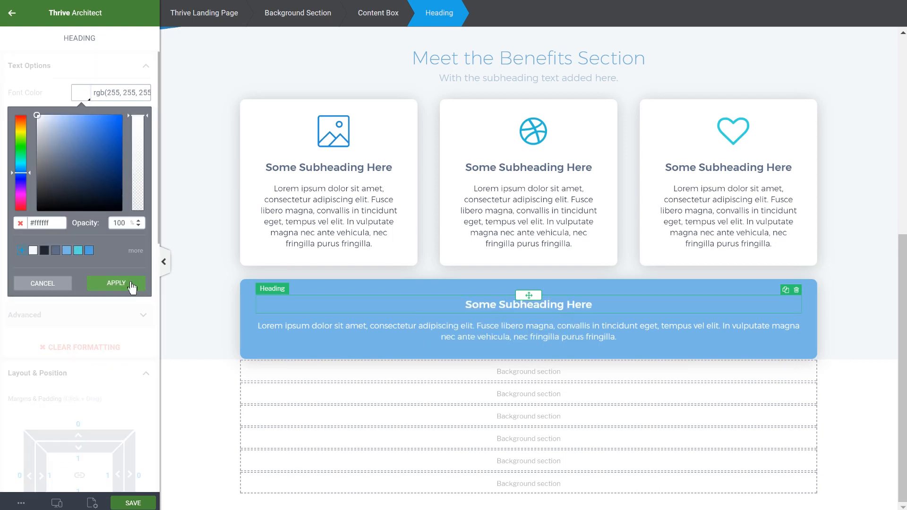
{"action": "left_click", "coordinate": [116, 284]}
- Change the blue box's heading to "This is the Call to Action Box", removing bold from "This is the"
{"action": "triple_click", "coordinate": [551, 308]}
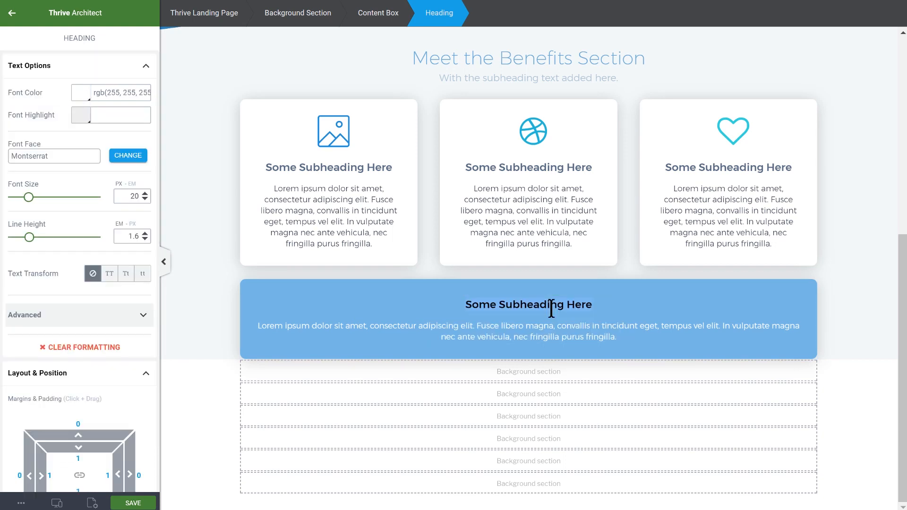
{"action": "type", "text": "This is the Ca"}
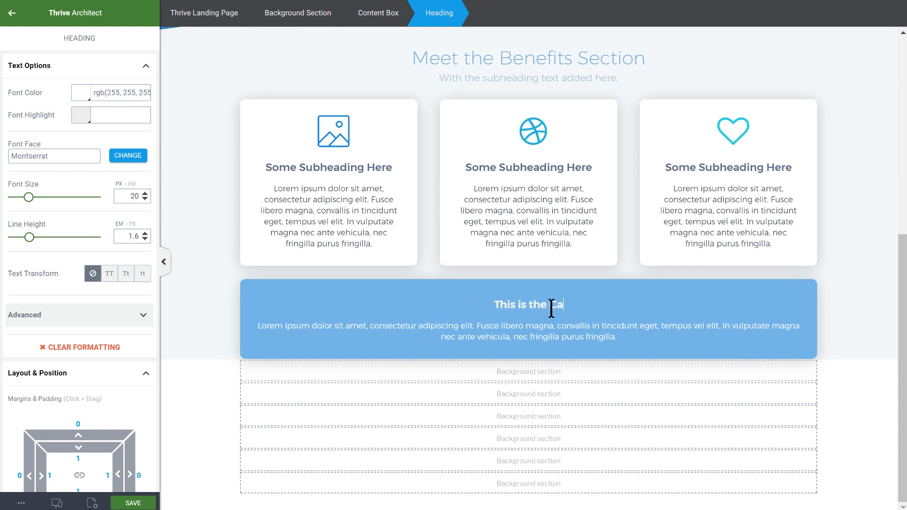
{"action": "type", "text": "ll to Action Box"}
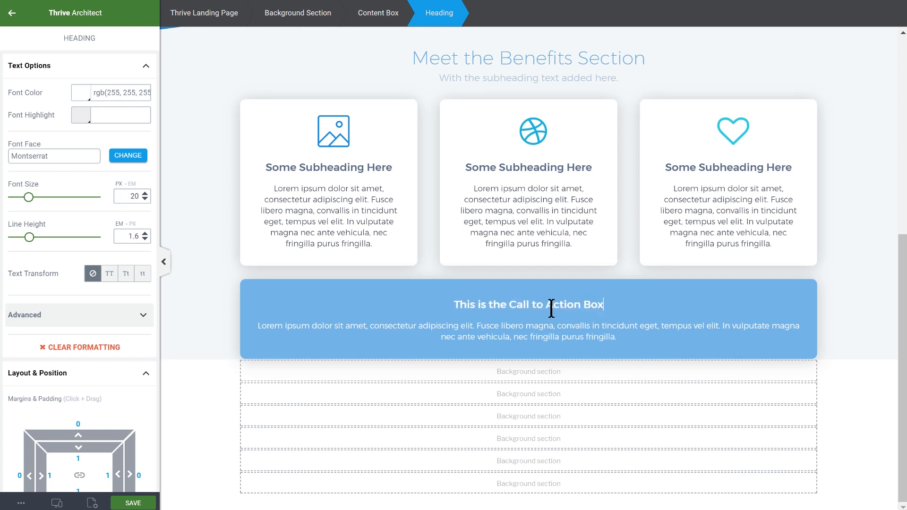
{"action": "left_click_drag", "start_coordinate": [453, 305], "coordinate": [511, 304]}
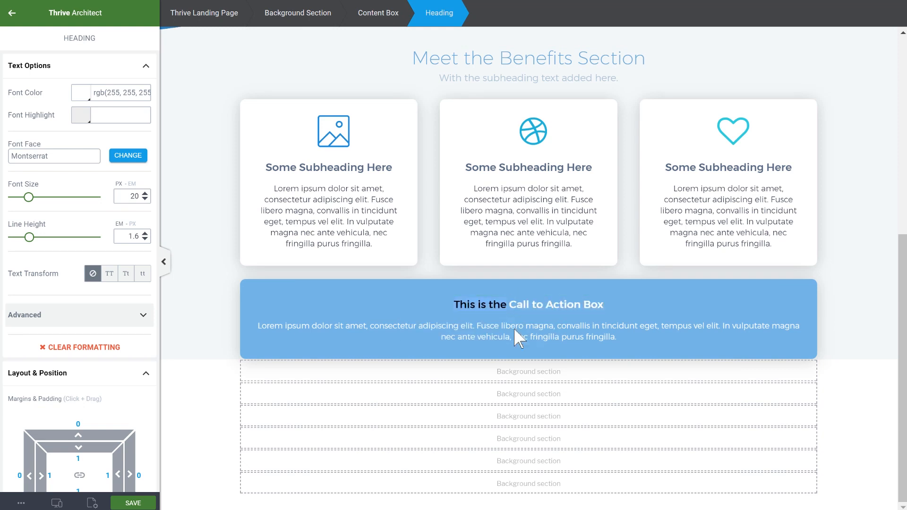
- Centre the paragraph in the call to action box and limit its max width to 600 px
{"action": "left_click", "coordinate": [374, 331]}
{"action": "left_click", "coordinate": [374, 326]}
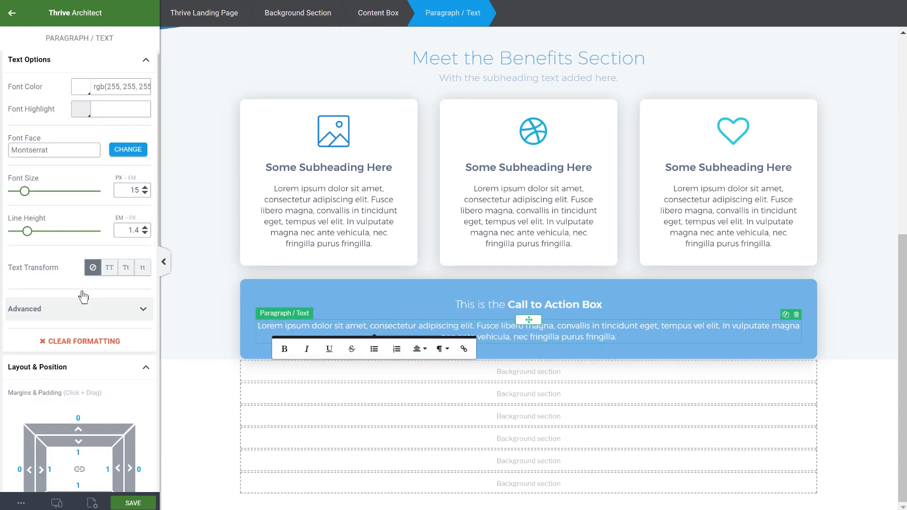
{"action": "scroll", "coordinate": [84, 296], "scroll_direction": "down", "scroll_amount": 7}
{"action": "left_click", "coordinate": [126, 251]}
{"action": "left_click_drag", "start_coordinate": [96, 231], "coordinate": [58, 230]}
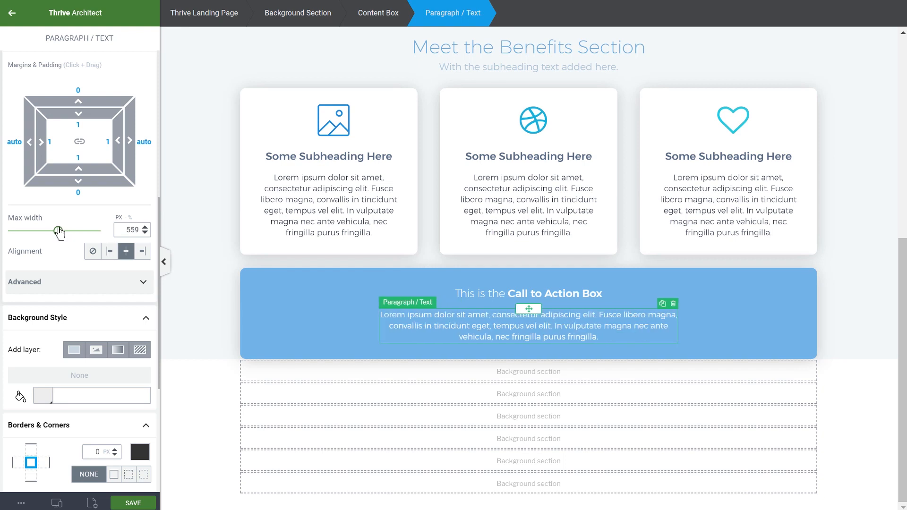
{"action": "double_click", "coordinate": [140, 231]}
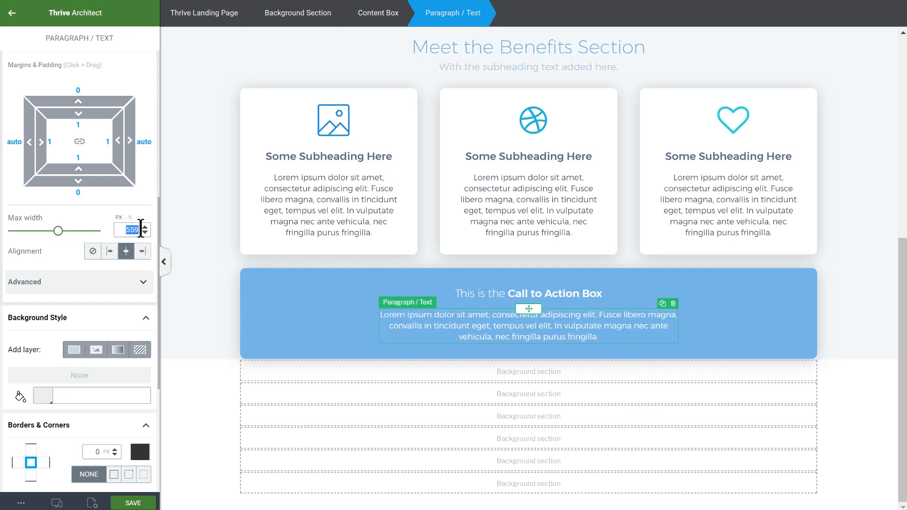
{"action": "type", "text": "60"}
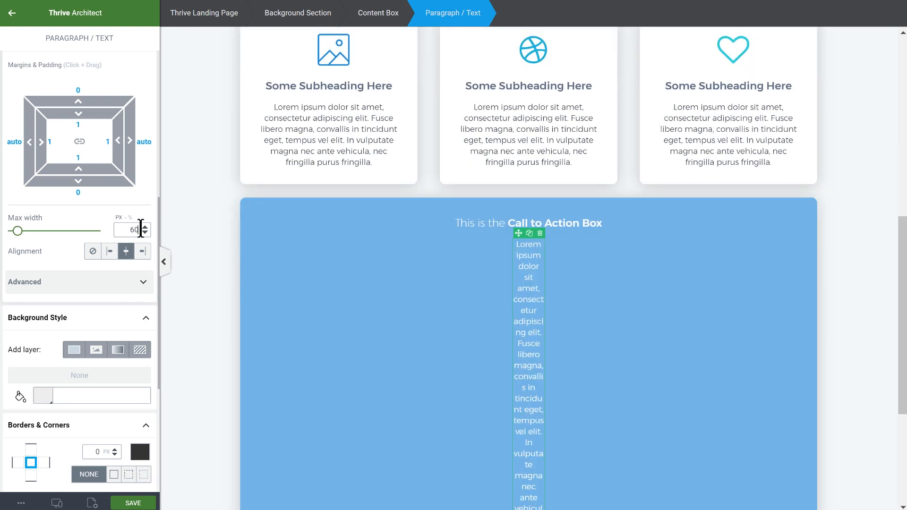
{"action": "type", "text": "0"}
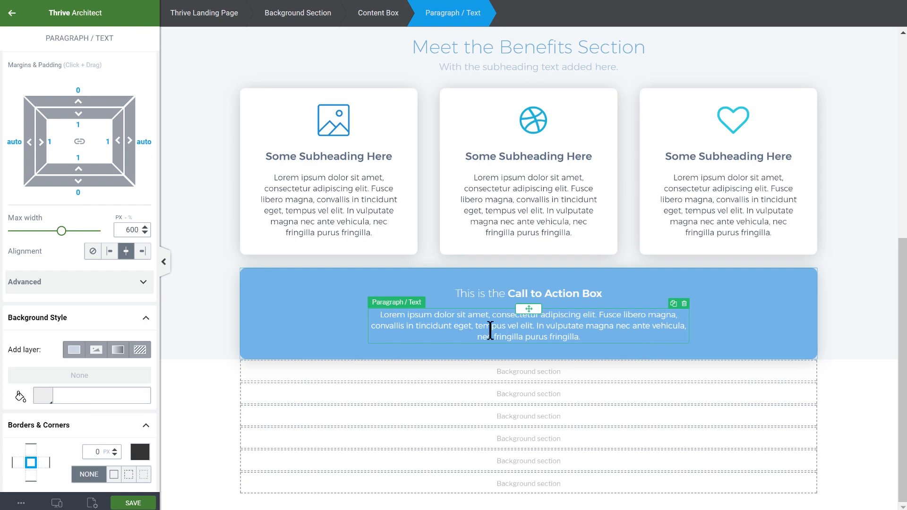
- Following the reference page's roomier box, set the call to action box's top and bottom padding to 50
{"action": "left_click", "coordinate": [311, 287]}
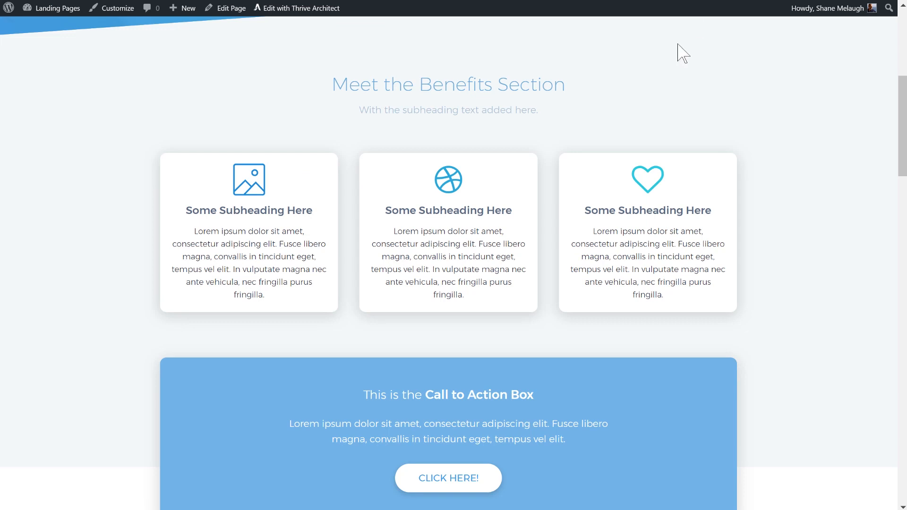
{"action": "scroll", "coordinate": [560, 232], "scroll_direction": "down", "scroll_amount": 5}
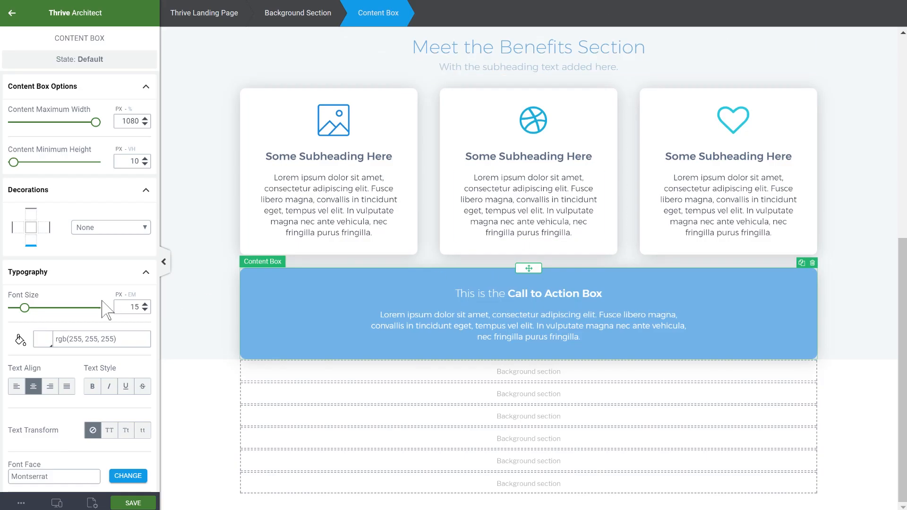
{"action": "scroll", "coordinate": [95, 284], "scroll_direction": "down", "scroll_amount": 5}
{"action": "scroll", "coordinate": [77, 151], "scroll_direction": "up", "scroll_amount": 1}
{"action": "left_click", "coordinate": [76, 146]}
{"action": "scroll", "coordinate": [76, 149], "scroll_direction": "up", "scroll_amount": 1}
{"action": "scroll", "coordinate": [78, 254], "scroll_direction": "down", "scroll_amount": 1}
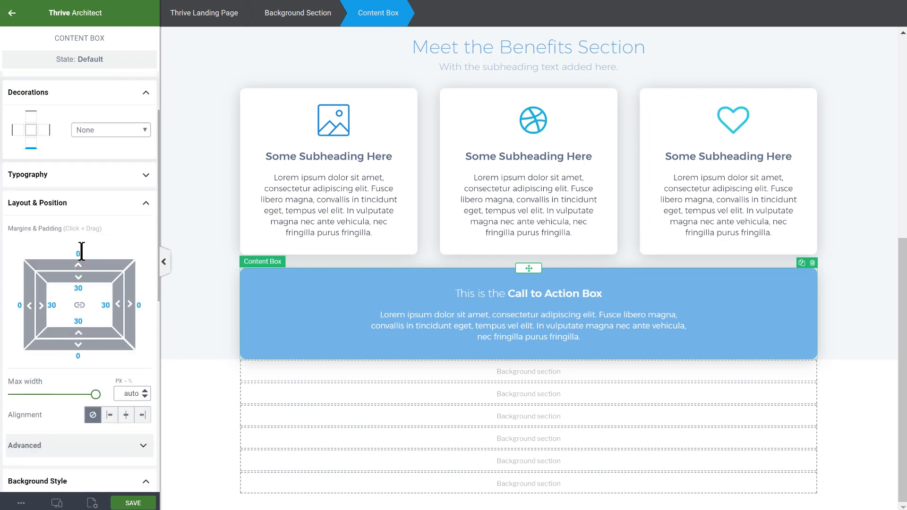
{"action": "type", "text": "5"}
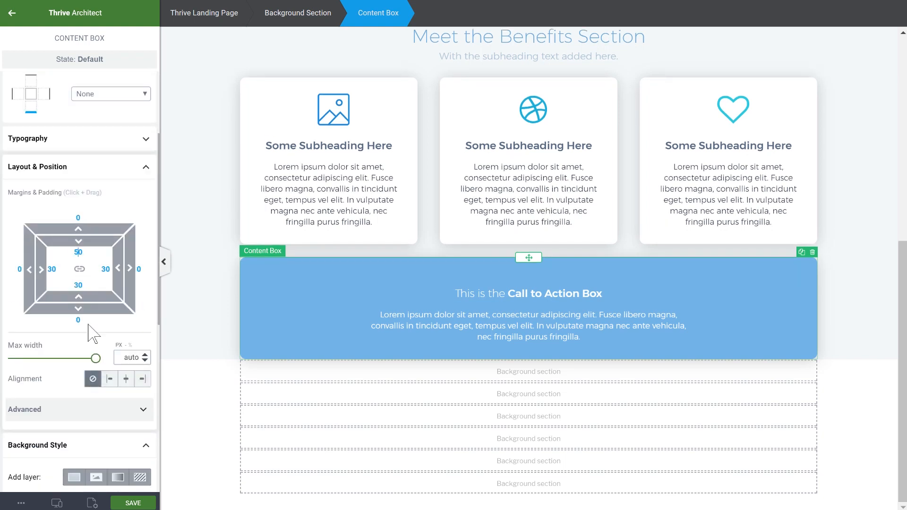
{"action": "left_click", "coordinate": [75, 285]}
{"action": "key", "text": "BackSpace"}
{"action": "type", "text": "5"}
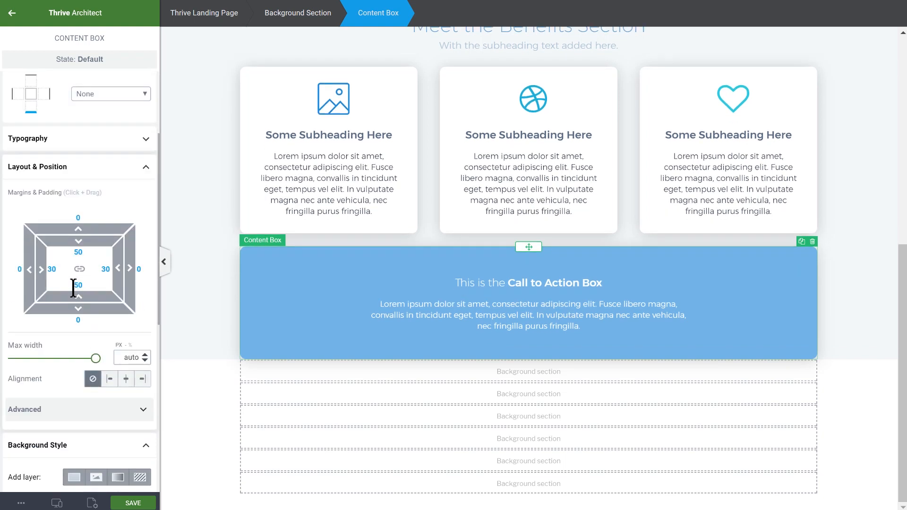
- Set the call to action paragraph's font size to 18 px and delete its last sentence, starting at "In vulputate"
{"action": "left_click", "coordinate": [527, 304]}
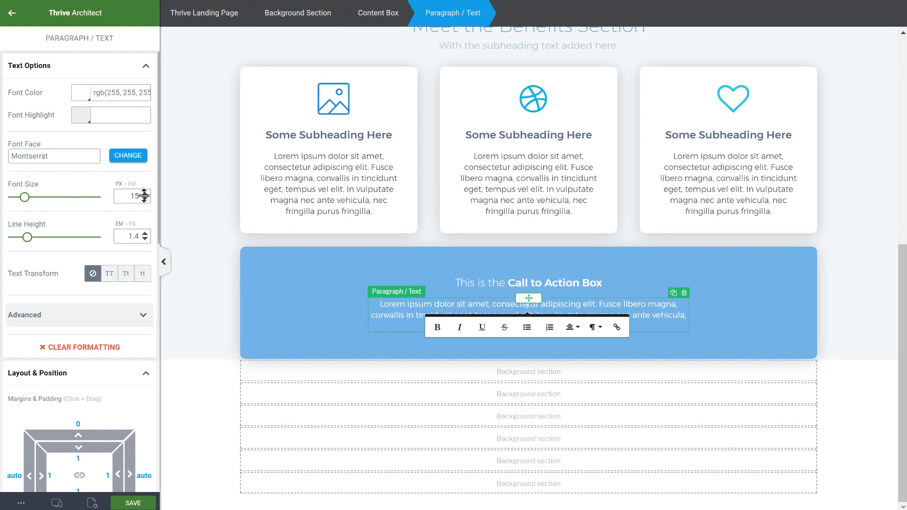
{"action": "left_click_drag", "start_coordinate": [144, 196], "coordinate": [144, 196]}
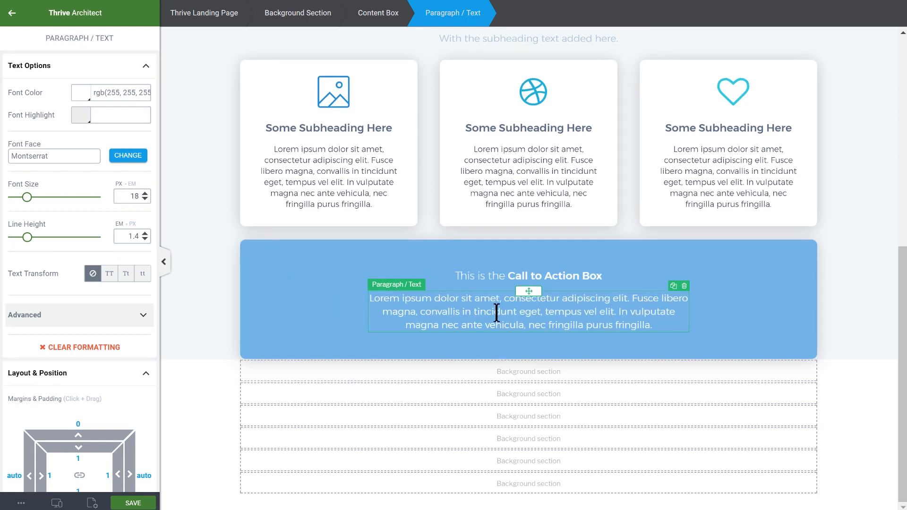
{"action": "left_click_drag", "start_coordinate": [620, 311], "coordinate": [654, 325]}
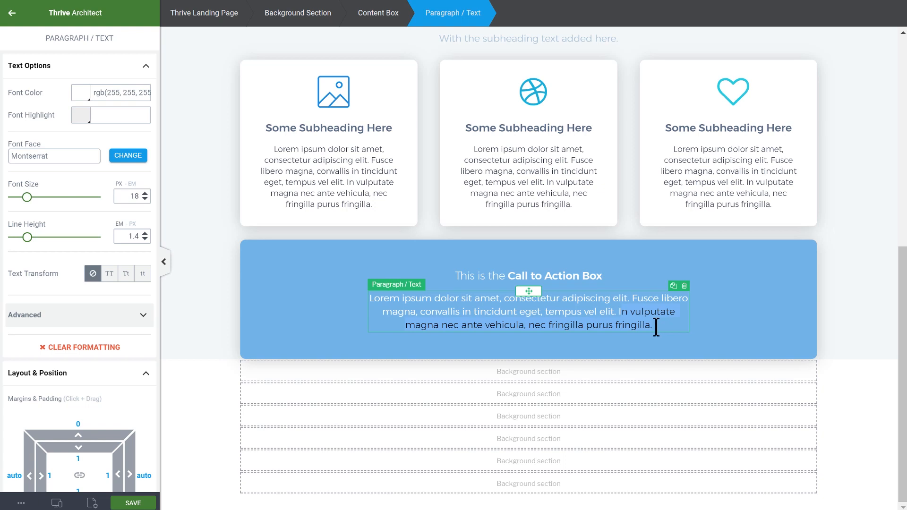
{"action": "key", "text": "Delete"}
- Duplicate the hero section's button content box and move the copy below the paragraph in the call to action box
{"action": "scroll", "coordinate": [330, 180], "scroll_direction": "up", "scroll_amount": 5}
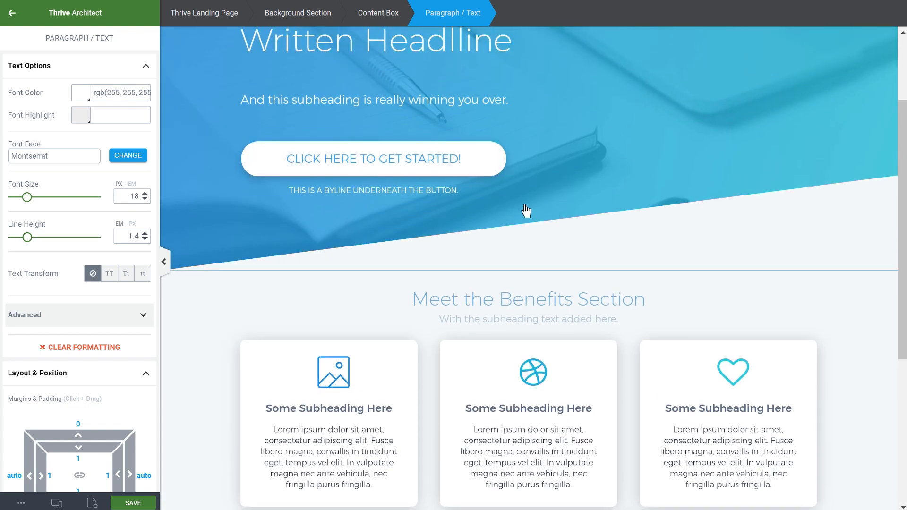
{"action": "left_click", "coordinate": [487, 189]}
{"action": "left_click", "coordinate": [380, 14]}
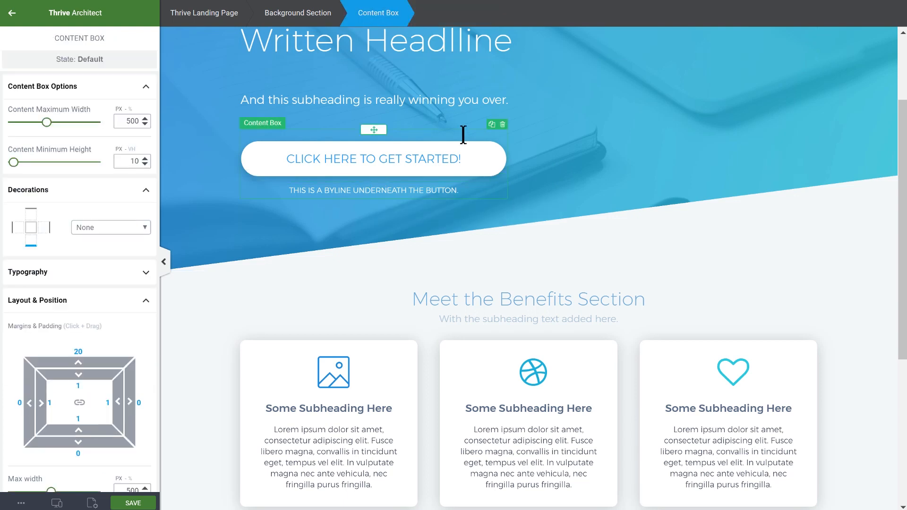
{"action": "left_click", "coordinate": [491, 125]}
{"action": "left_click_drag", "start_coordinate": [376, 129], "coordinate": [560, 355]}
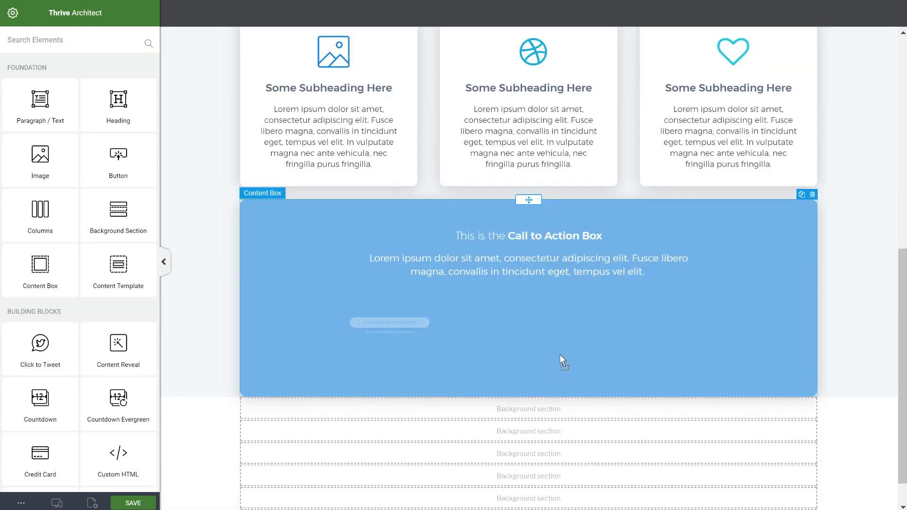
- Delete the byline under the copied button and set the button's bottom margin to 0
{"action": "left_click", "coordinate": [517, 337]}
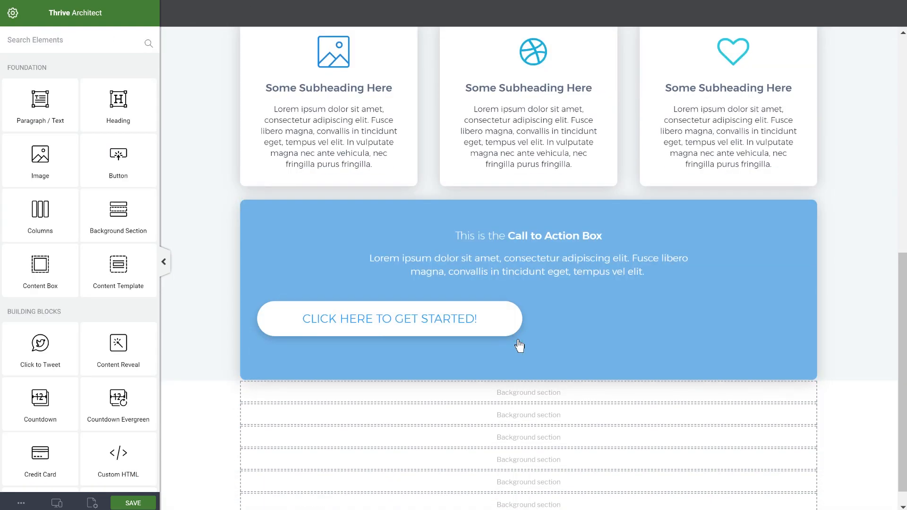
{"action": "left_click", "coordinate": [482, 337]}
{"action": "scroll", "coordinate": [93, 312], "scroll_direction": "down", "scroll_amount": 5}
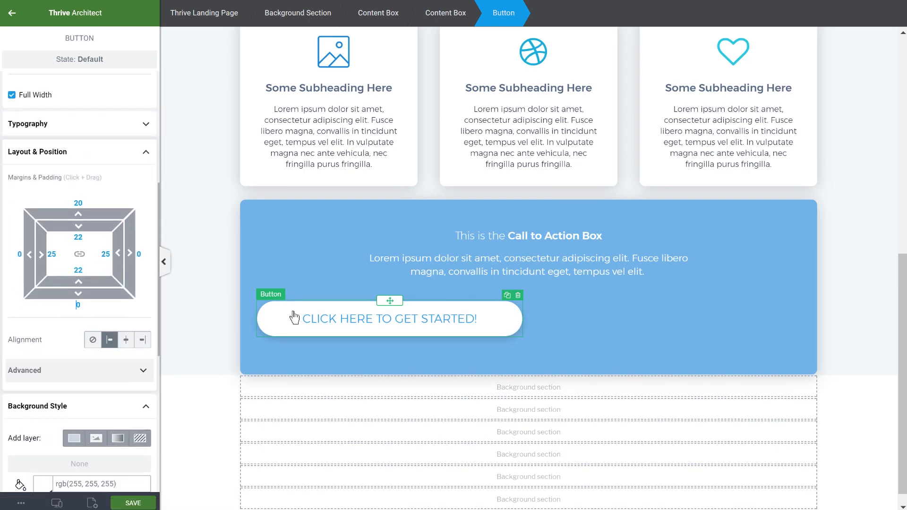
- Give the content box around the copied button a bottom margin of 0, centre alignment and a max width of 400 px
{"action": "left_click", "coordinate": [427, 20]}
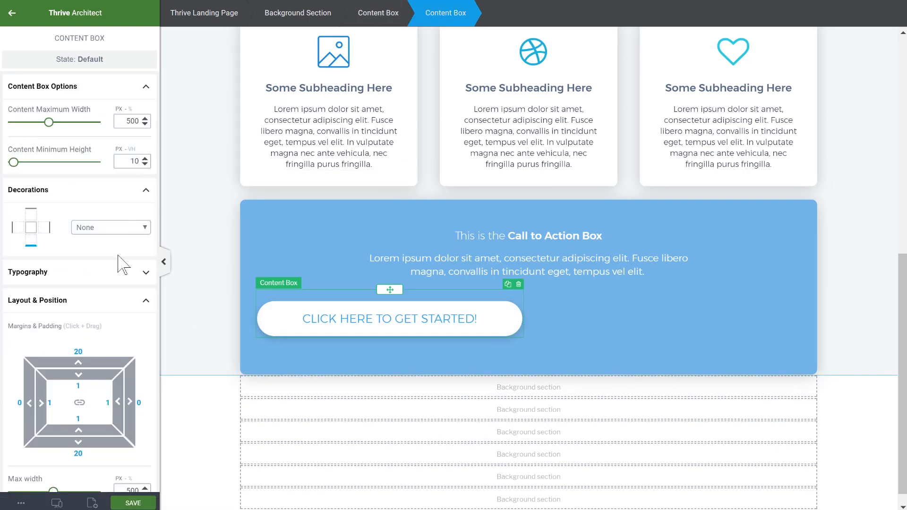
{"action": "scroll", "coordinate": [100, 349], "scroll_direction": "down", "scroll_amount": 3}
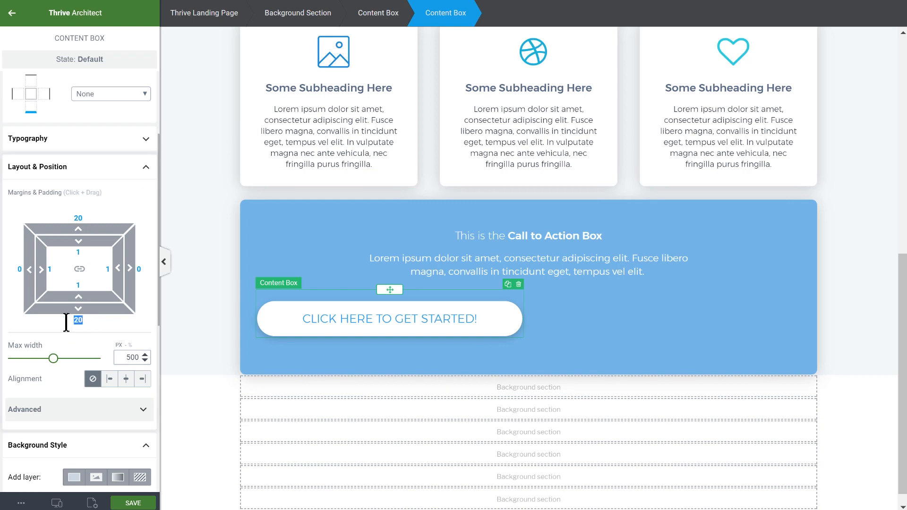
{"action": "type", "text": "0"}
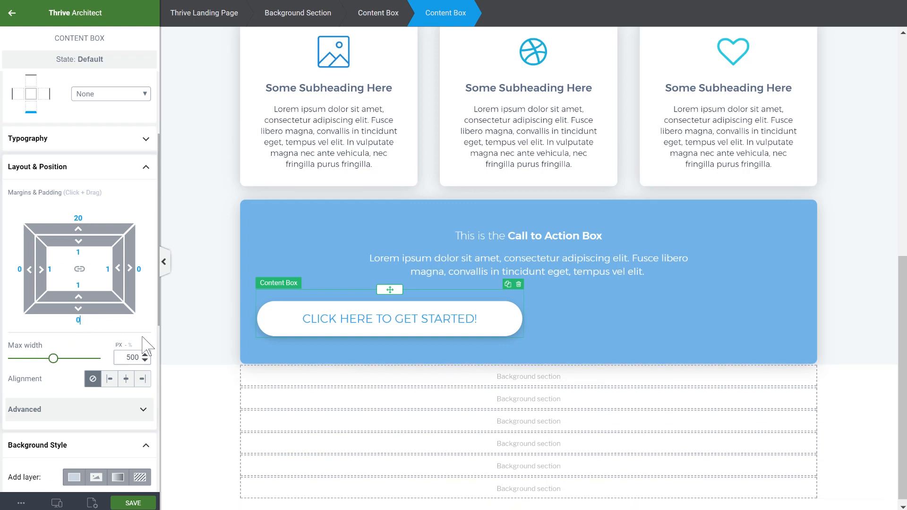
{"action": "left_click", "coordinate": [125, 379]}
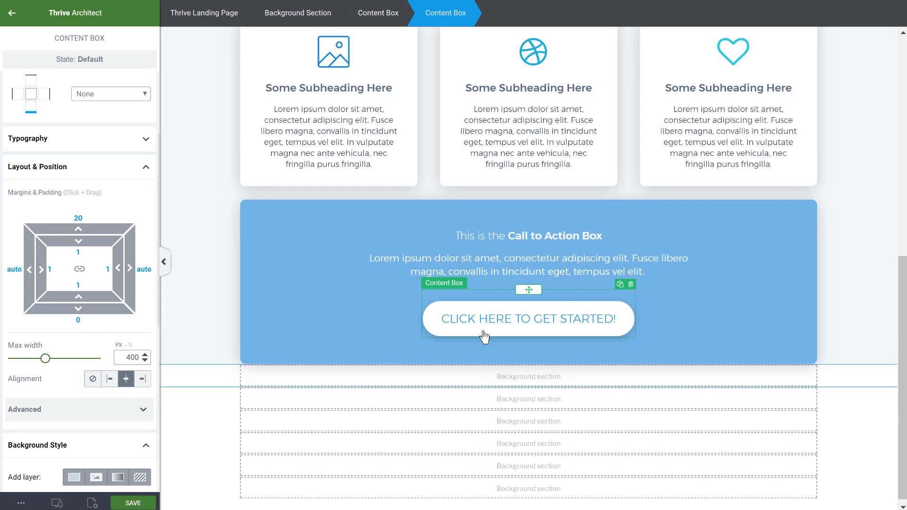
- Change the copied button's label to "Call to action!"
{"action": "left_click", "coordinate": [522, 317]}
{"action": "triple_click", "coordinate": [522, 316]}
{"action": "type", "text": "Call to action!"}
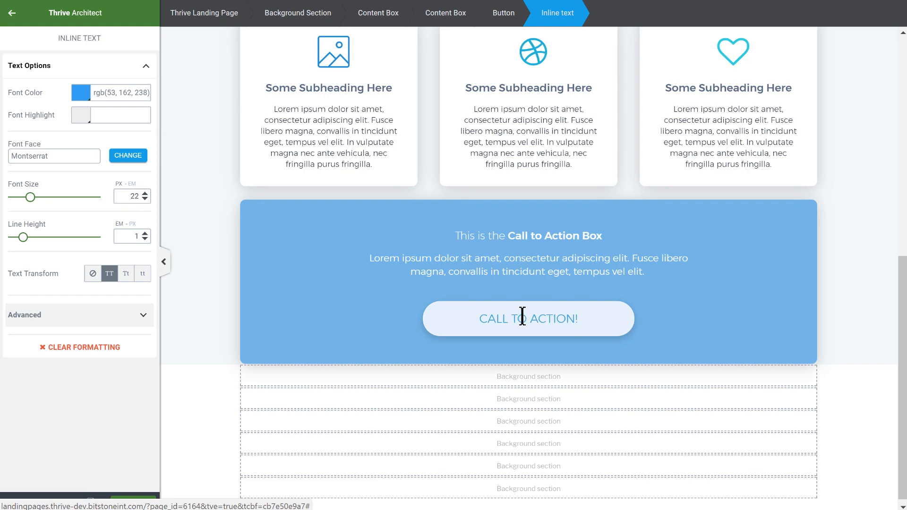
{"action": "left_click", "coordinate": [461, 313]}
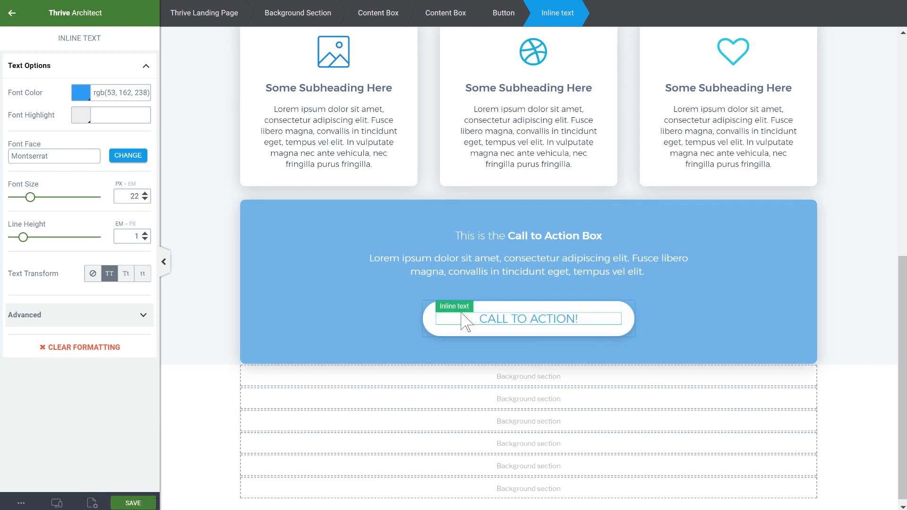
- Set the top and bottom padding of the call to action button to 18
{"action": "left_click", "coordinate": [506, 308]}
{"action": "scroll", "coordinate": [76, 359], "scroll_direction": "down", "scroll_amount": 4}
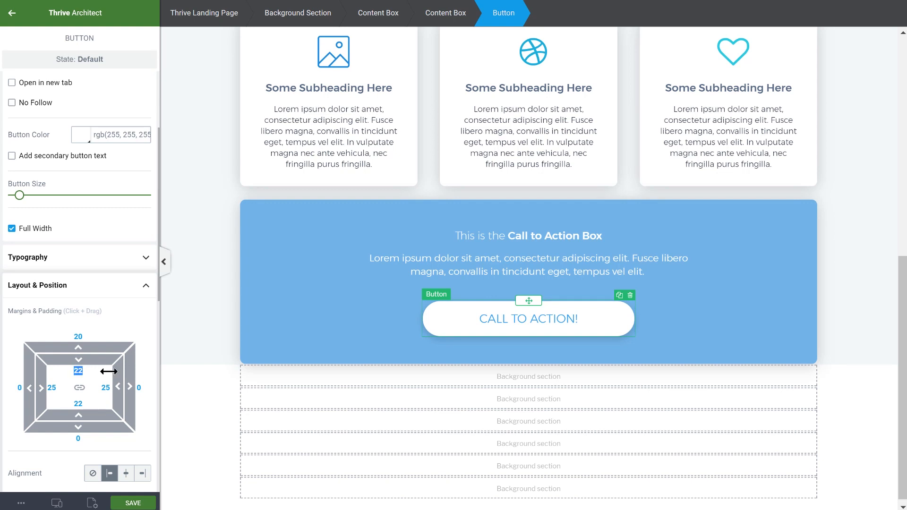
{"action": "type", "text": "18"}
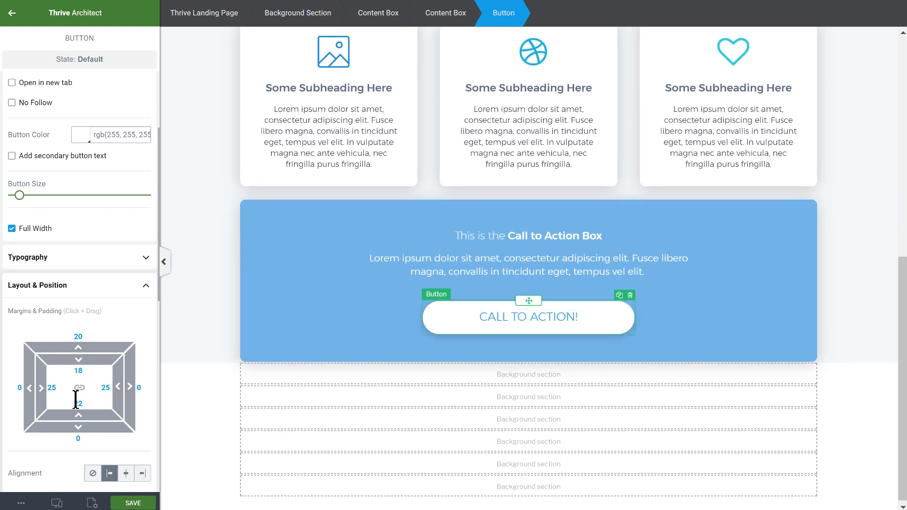
{"action": "type", "text": "18"}
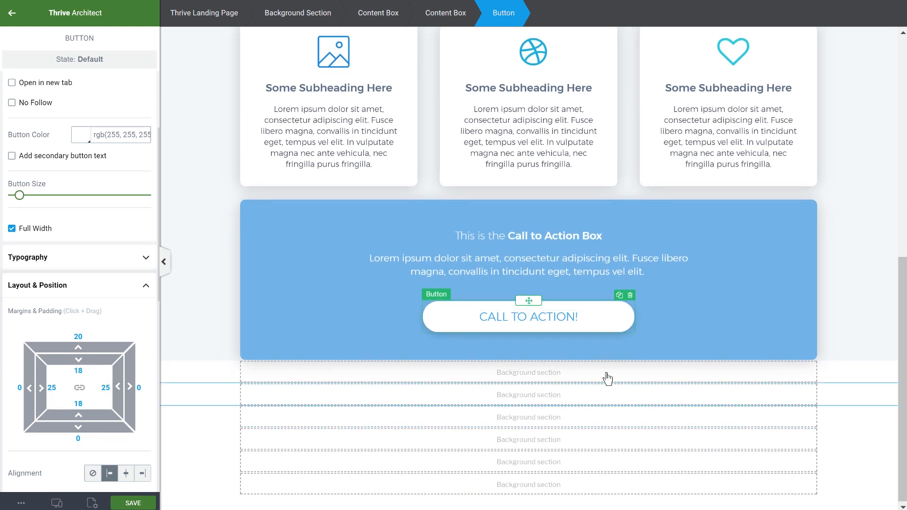
{"action": "left_click", "coordinate": [862, 301]}
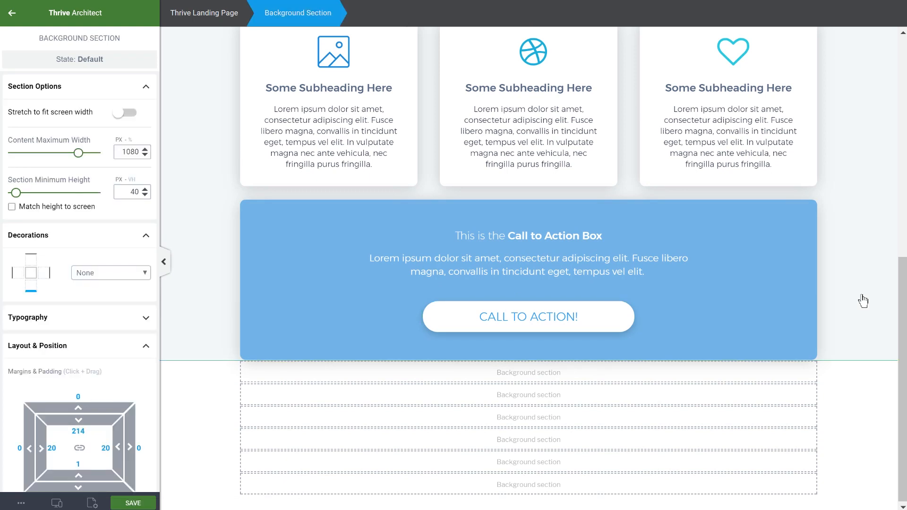
- Set the call to action box heading's font size to 24 px and its bottom margin to 22
{"action": "left_click", "coordinate": [481, 236]}
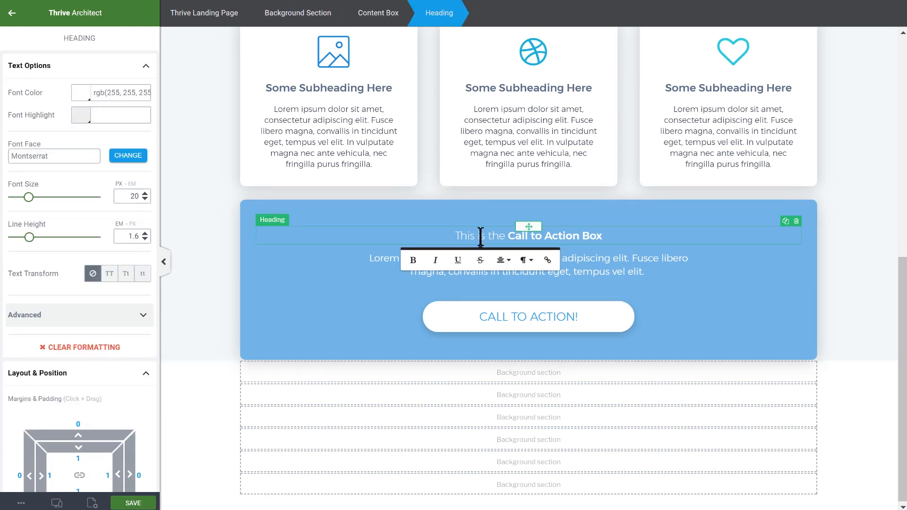
{"action": "left_click", "coordinate": [144, 193]}
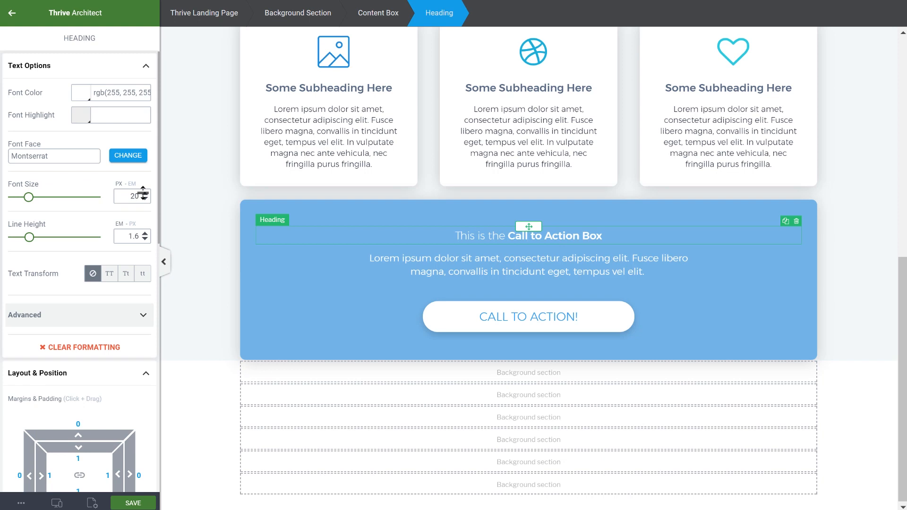
{"action": "left_click", "coordinate": [144, 193]}
{"action": "left_click", "coordinate": [144, 193]}
{"action": "left_click", "coordinate": [144, 193]}
{"action": "scroll", "coordinate": [32, 371], "scroll_direction": "down", "scroll_amount": 3}
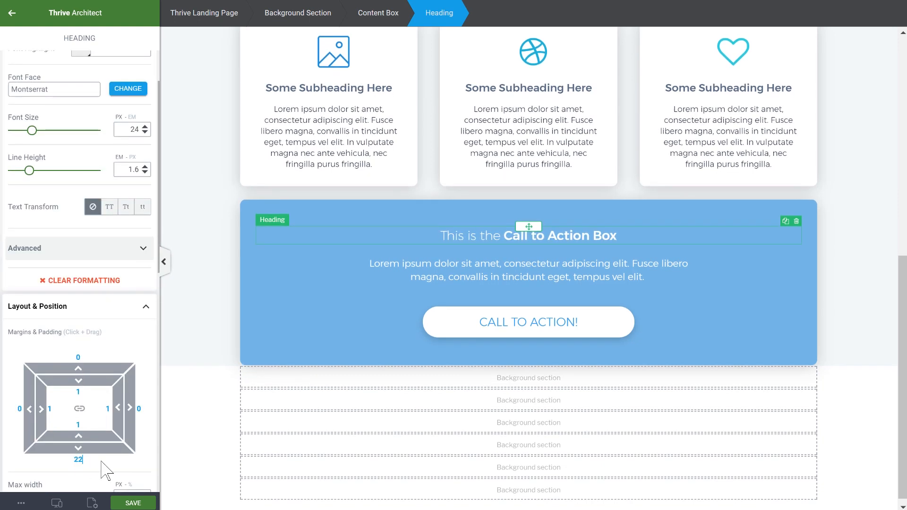
{"action": "left_click", "coordinate": [881, 255]}
- Set the bottom margin of the "Meet the Benefits Section" heading to 10
{"action": "scroll", "coordinate": [820, 204], "scroll_direction": "up", "scroll_amount": 3}
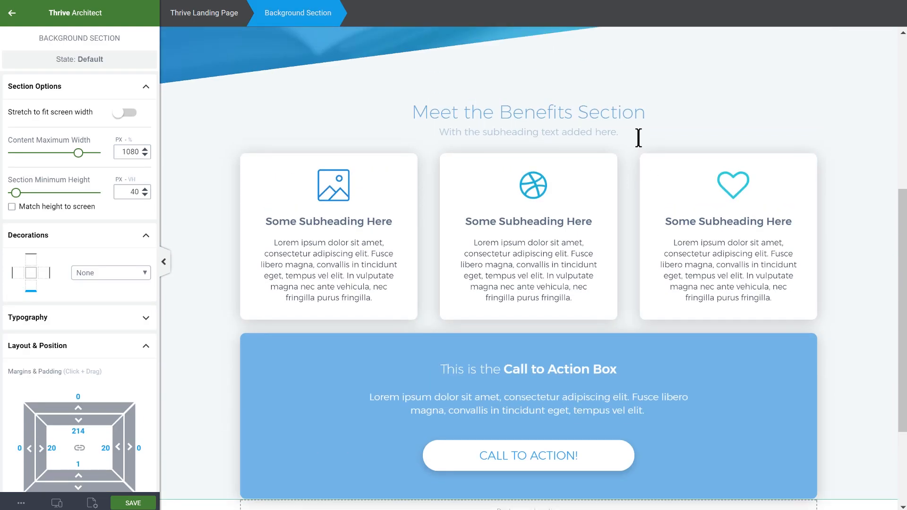
{"action": "left_click", "coordinate": [651, 112]}
{"action": "left_click_drag", "start_coordinate": [74, 399], "coordinate": [79, 396]}
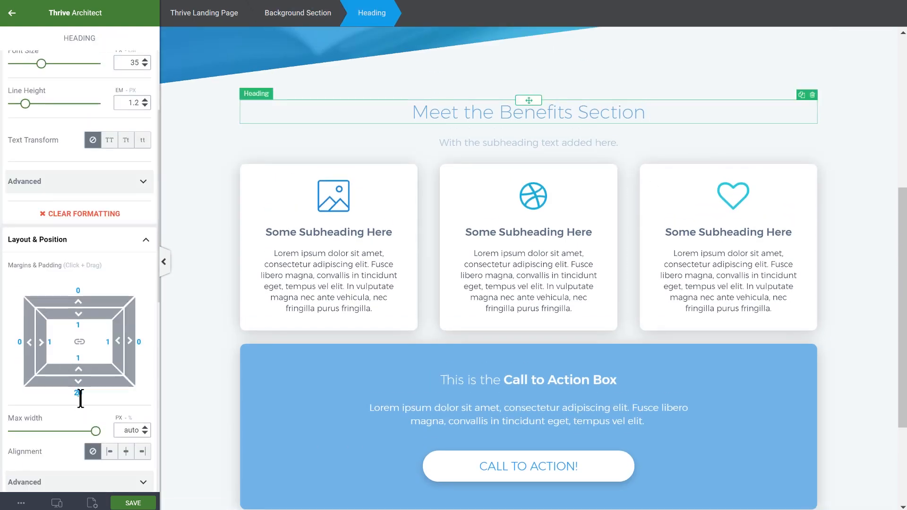
{"action": "key", "text": "shift+Down"}
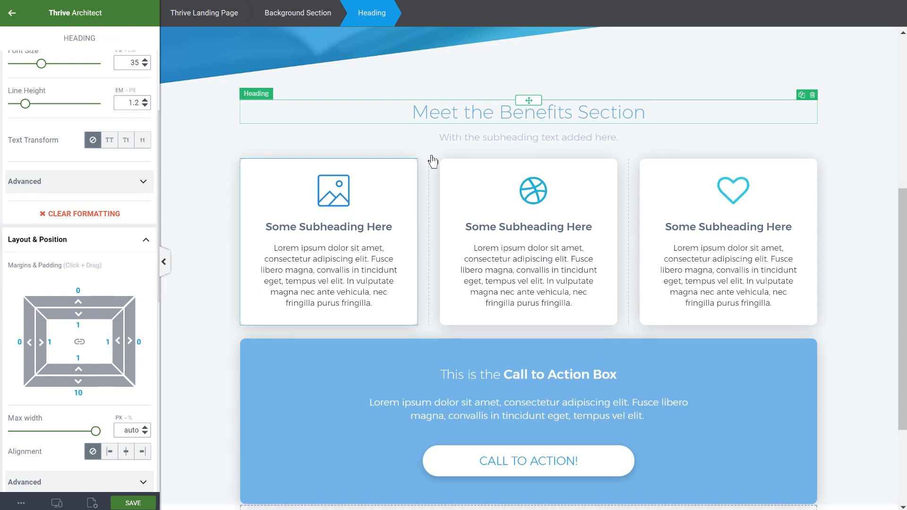
- Give the columns element holding the three cards a top and bottom margin of 50
{"action": "left_click", "coordinate": [458, 158]}
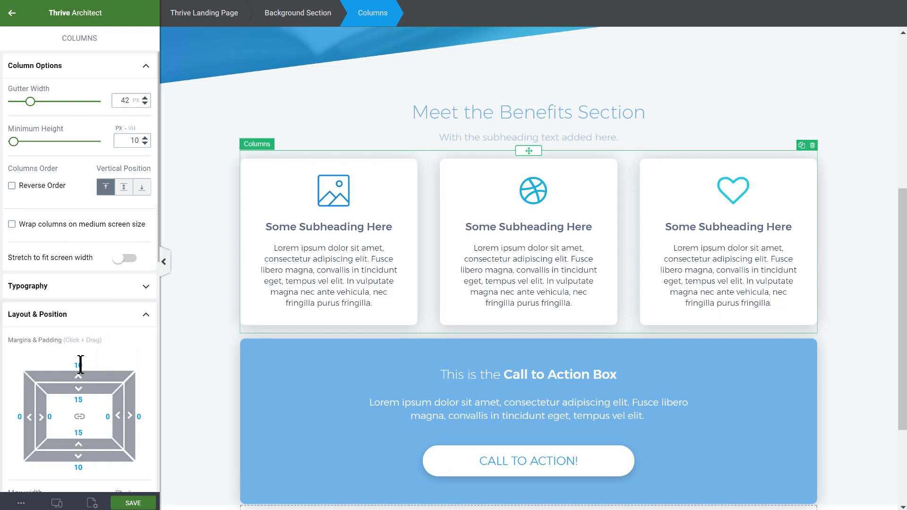
{"action": "type", "text": "5"}
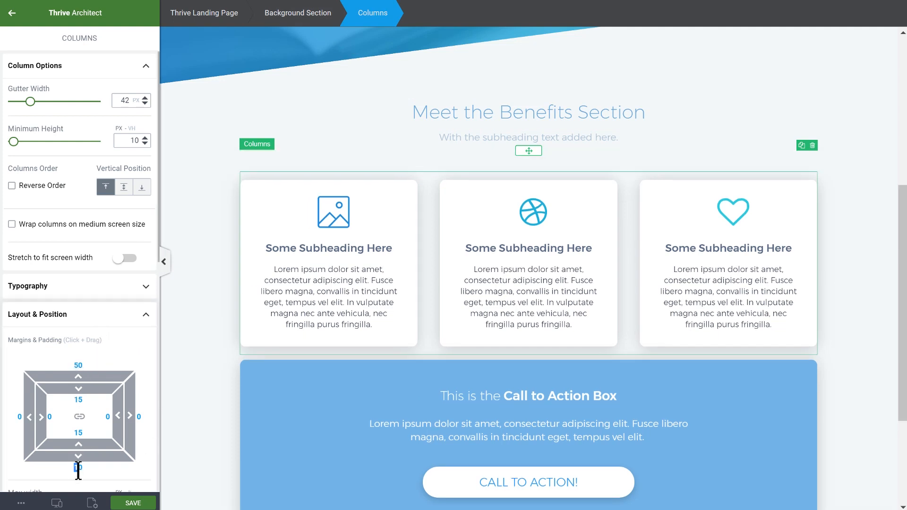
{"action": "type", "text": "5"}
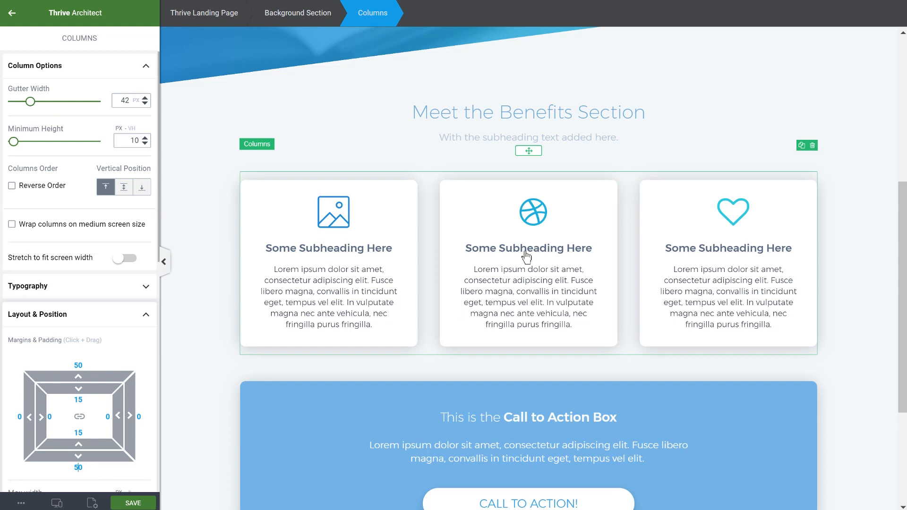
{"action": "left_click", "coordinate": [884, 284]}
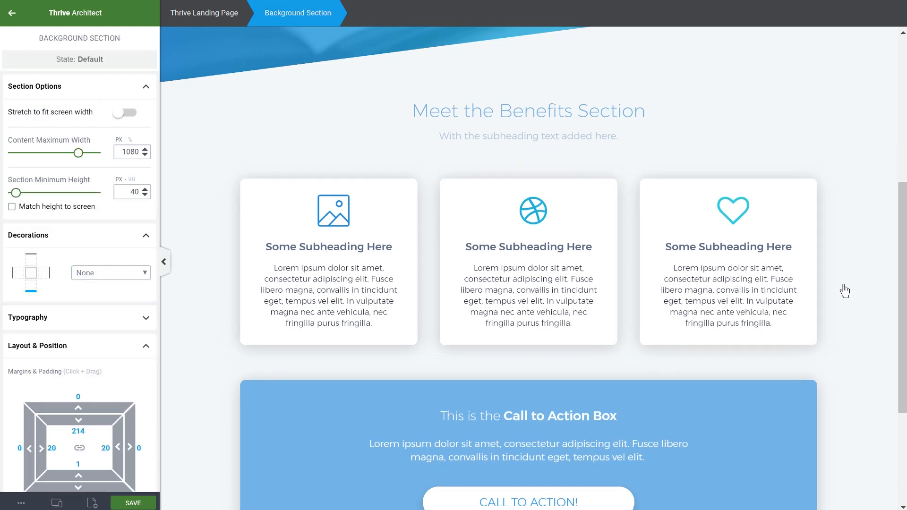
- Switch to the tablet preview and set the heart icon card's content box to a top margin of 30
{"action": "scroll", "coordinate": [842, 288], "scroll_direction": "down", "scroll_amount": 3}
{"action": "scroll", "coordinate": [374, 238], "scroll_direction": "up", "scroll_amount": 2}
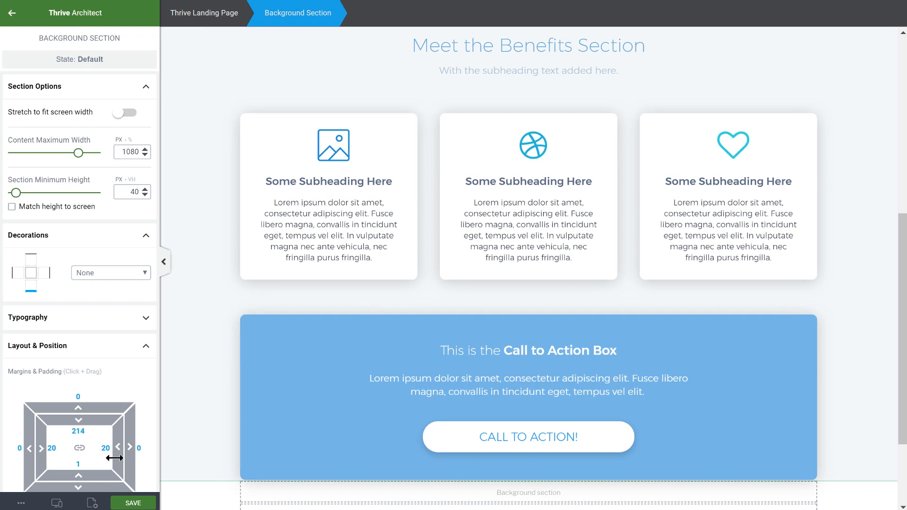
{"action": "left_click", "coordinate": [56, 503]}
{"action": "left_click", "coordinate": [55, 468]}
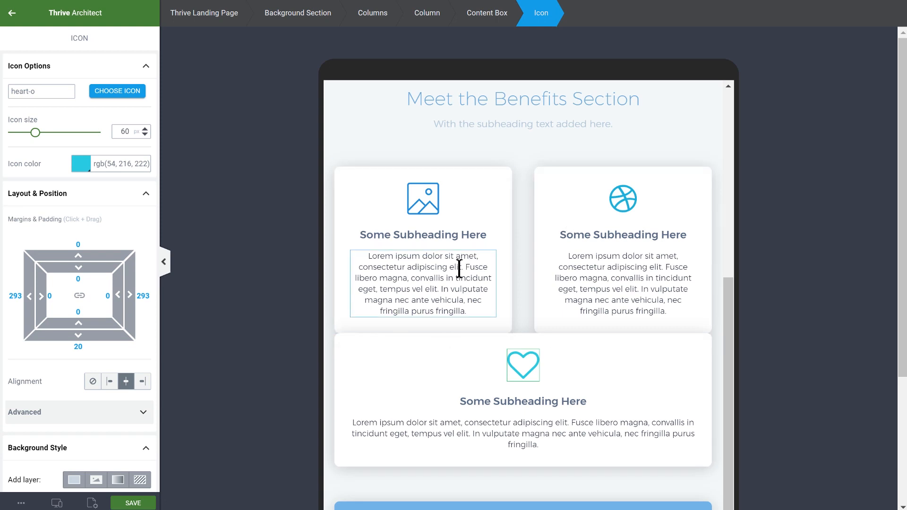
{"action": "scroll", "coordinate": [472, 267], "scroll_direction": "down", "scroll_amount": 2}
{"action": "left_click", "coordinate": [486, 282]}
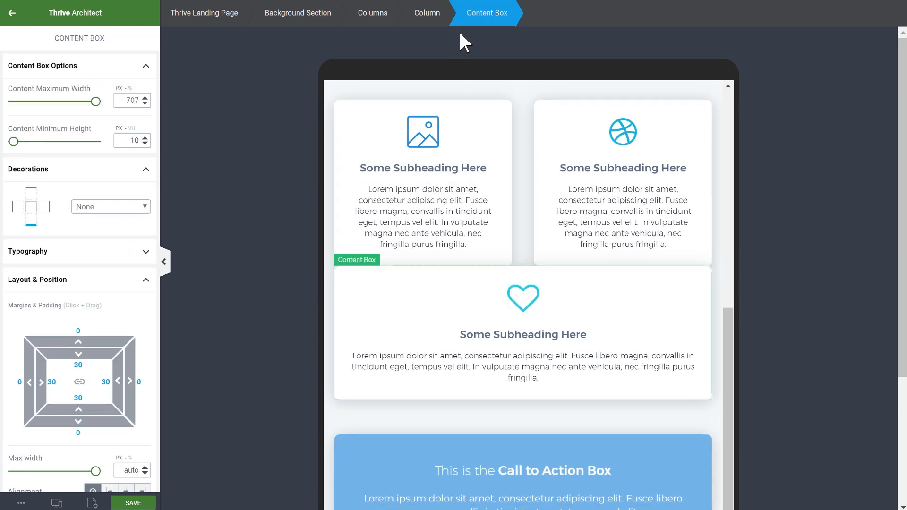
{"action": "left_click", "coordinate": [427, 12]}
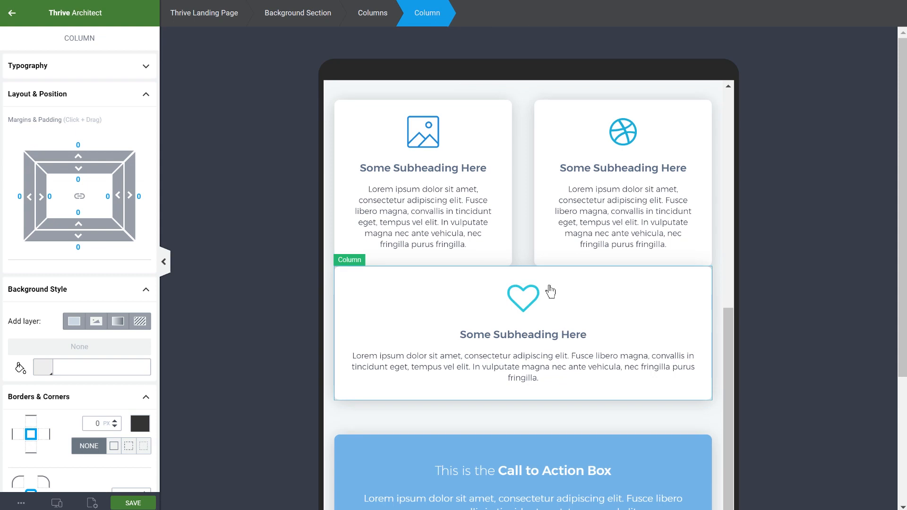
{"action": "left_click", "coordinate": [425, 290]}
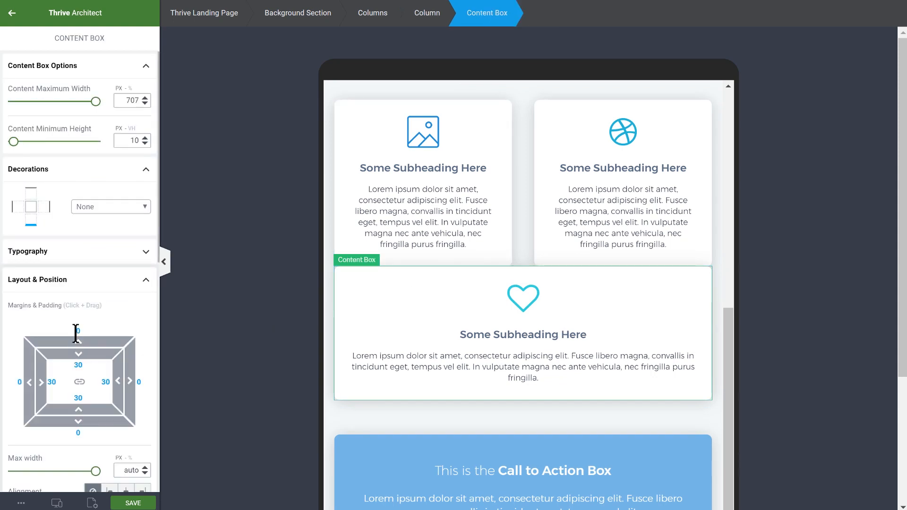
{"action": "type", "text": "2"}
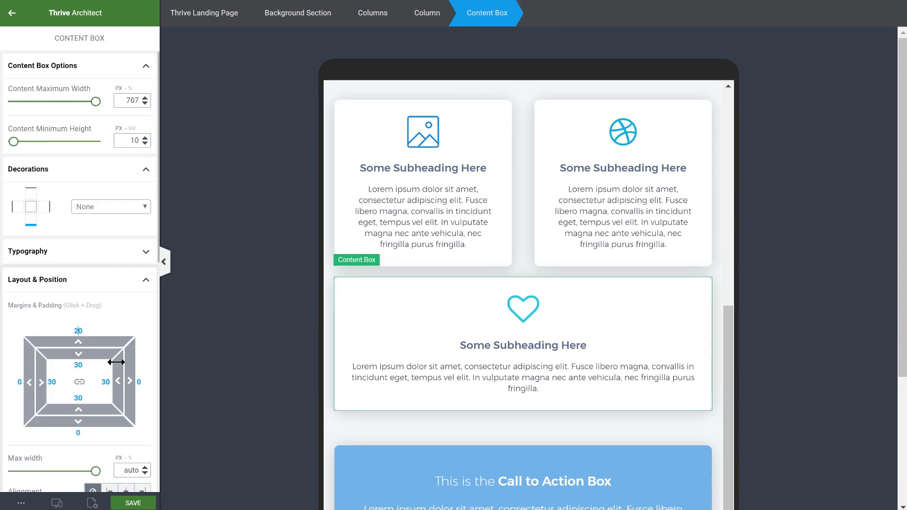
{"action": "type", "text": "3"}
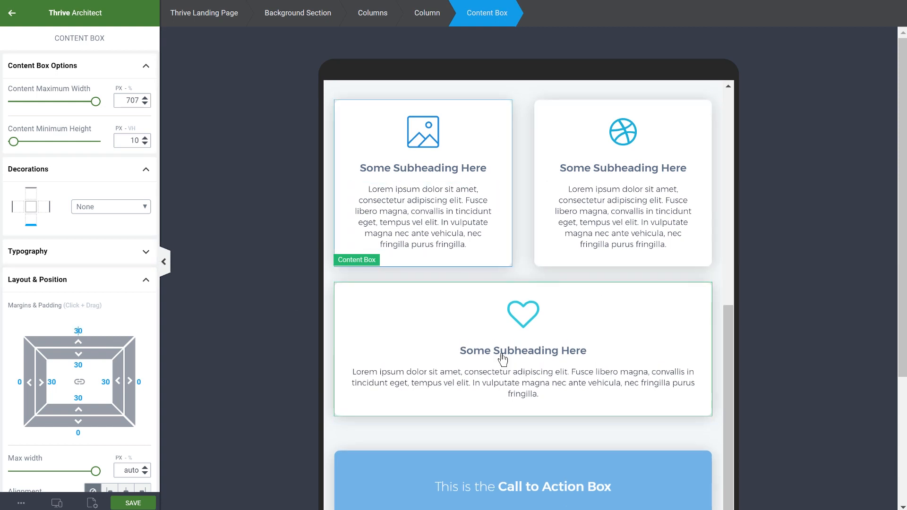
- Switch to the mobile preview and set the middle card's content box to a top margin of 30
{"action": "scroll", "coordinate": [618, 446], "scroll_direction": "down", "scroll_amount": 3}
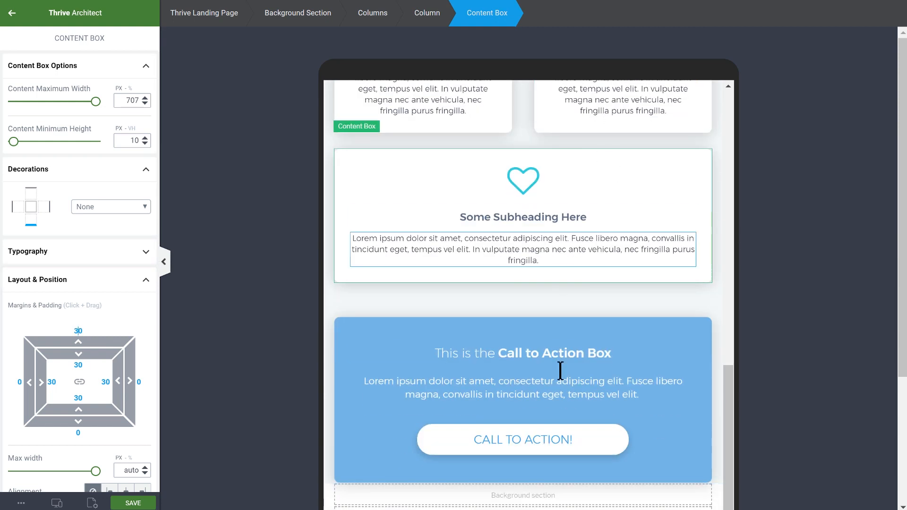
{"action": "scroll", "coordinate": [561, 375], "scroll_direction": "up", "scroll_amount": 5}
{"action": "scroll", "coordinate": [690, 333], "scroll_direction": "down", "scroll_amount": 5}
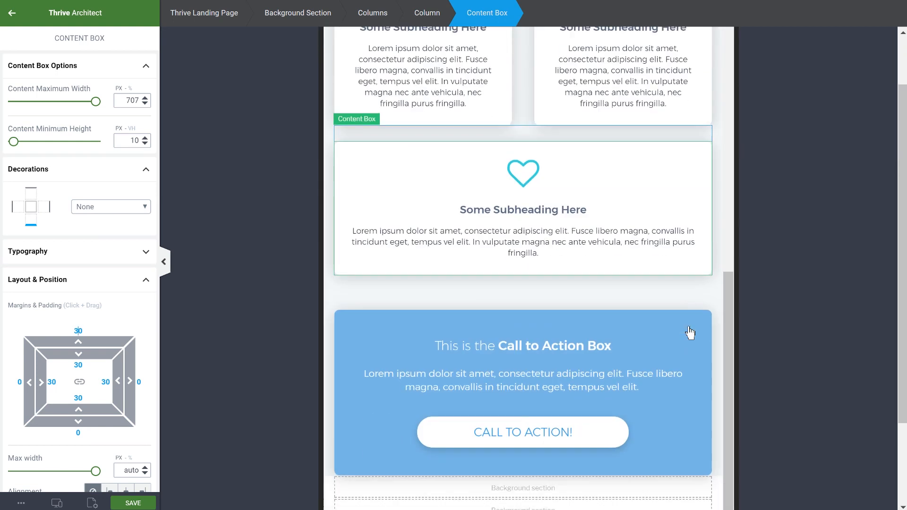
{"action": "scroll", "coordinate": [690, 333], "scroll_direction": "up", "scroll_amount": 2}
{"action": "scroll", "coordinate": [690, 333], "scroll_direction": "up", "scroll_amount": 1}
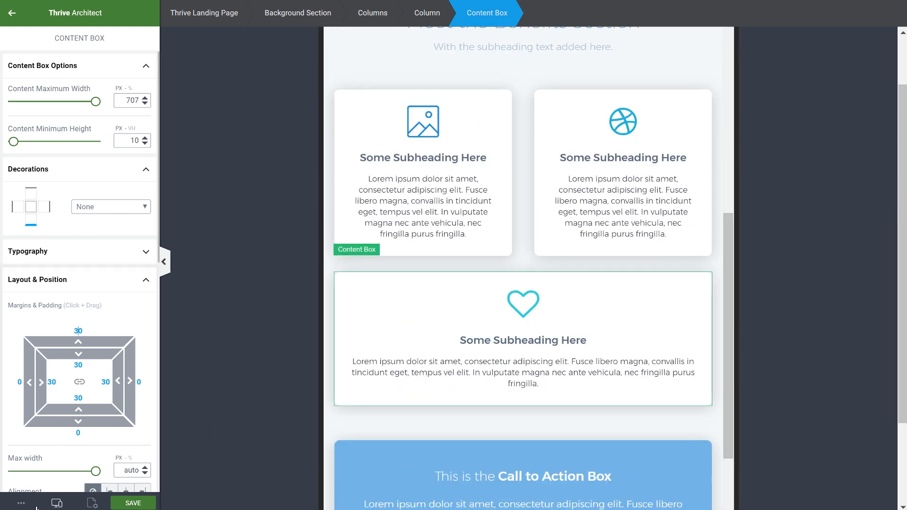
{"action": "mouse_move", "coordinate": [58, 503]}
{"action": "left_click", "coordinate": [94, 483]}
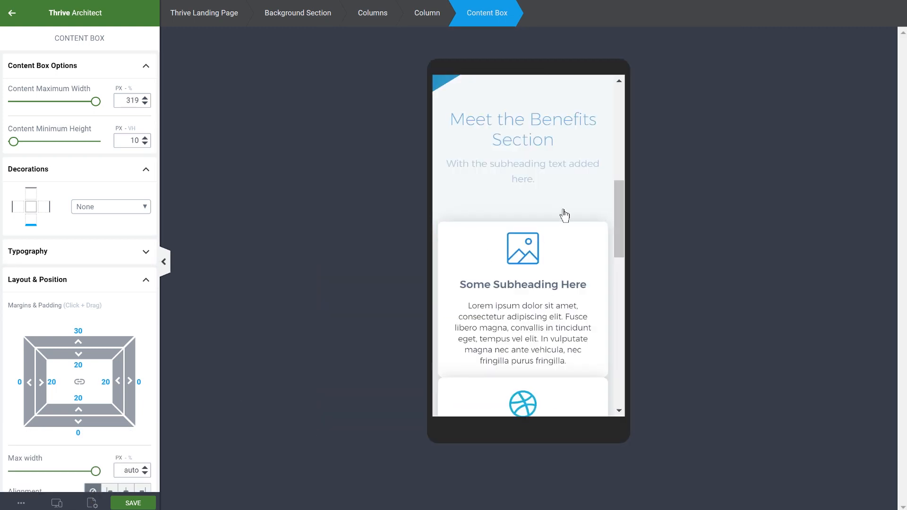
{"action": "scroll", "coordinate": [563, 211], "scroll_direction": "down", "scroll_amount": 5}
{"action": "scroll", "coordinate": [585, 210], "scroll_direction": "up", "scroll_amount": 1}
{"action": "left_click", "coordinate": [585, 211]}
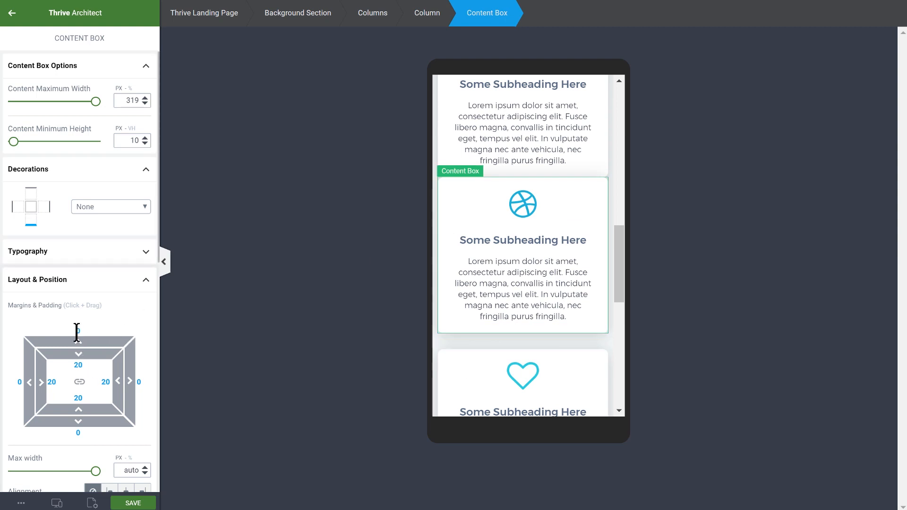
{"action": "left_click", "coordinate": [100, 344]}
{"action": "type", "text": "3"}
- Check the mobile layout from the page header down to the call to action box, and return to the desktop preview
{"action": "scroll", "coordinate": [557, 246], "scroll_direction": "up", "scroll_amount": 4}
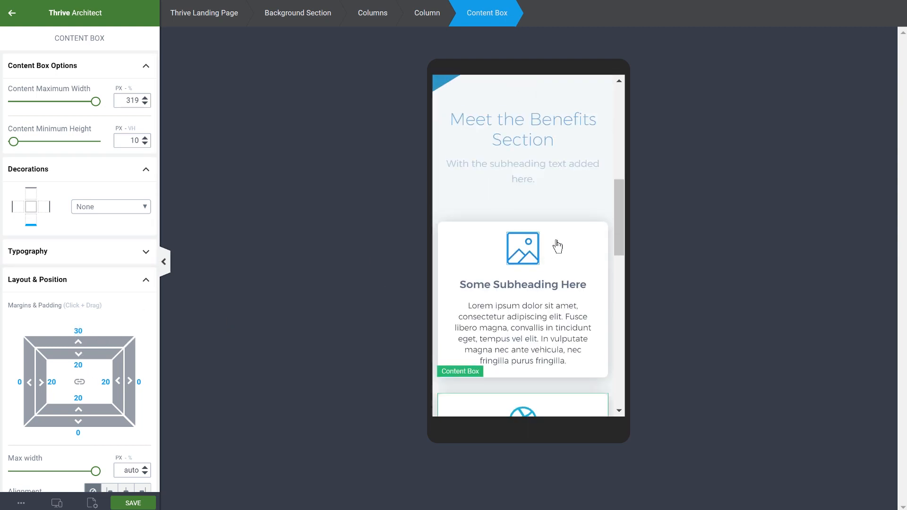
{"action": "scroll", "coordinate": [555, 240], "scroll_direction": "down", "scroll_amount": 4}
{"action": "scroll", "coordinate": [557, 241], "scroll_direction": "up", "scroll_amount": 5}
{"action": "left_click", "coordinate": [567, 220]}
{"action": "scroll", "coordinate": [566, 220], "scroll_direction": "up", "scroll_amount": 2}
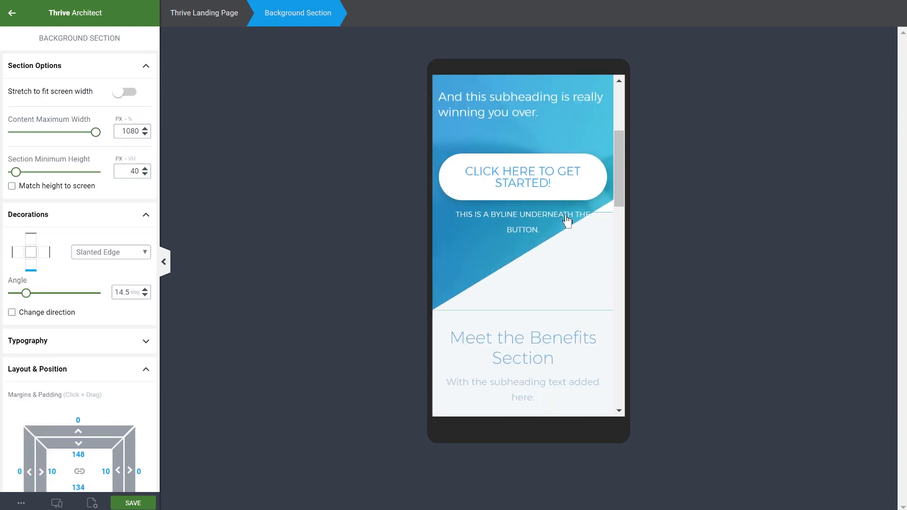
{"action": "scroll", "coordinate": [556, 284], "scroll_direction": "up", "scroll_amount": 3}
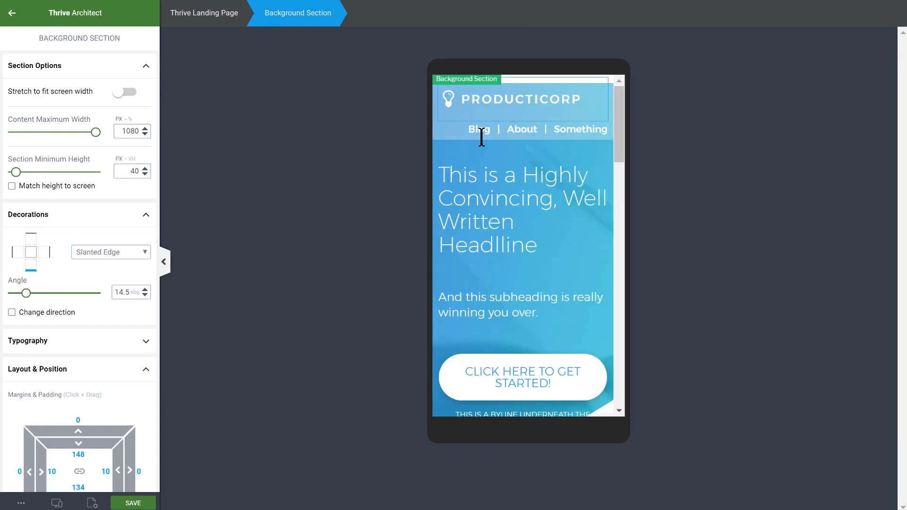
{"action": "scroll", "coordinate": [549, 141], "scroll_direction": "down", "scroll_amount": 8}
{"action": "scroll", "coordinate": [559, 259], "scroll_direction": "down", "scroll_amount": 10}
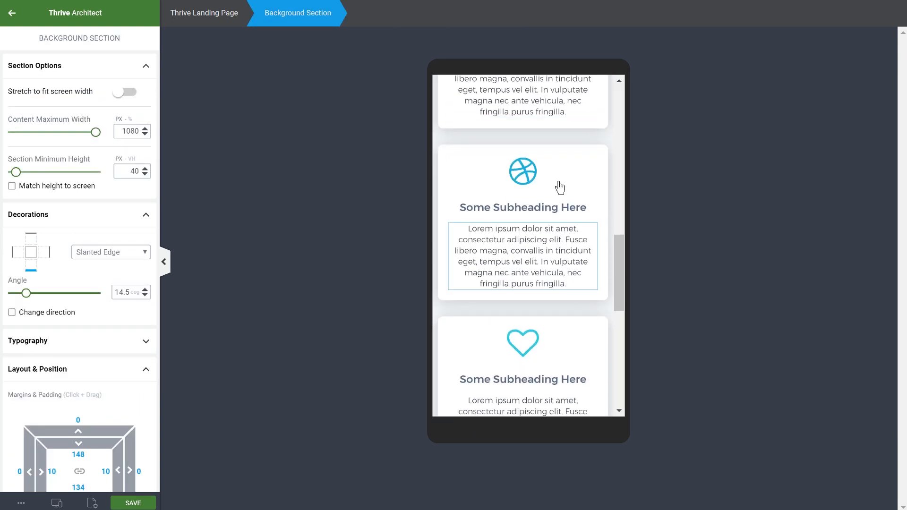
{"action": "scroll", "coordinate": [545, 259], "scroll_direction": "up", "scroll_amount": 8}
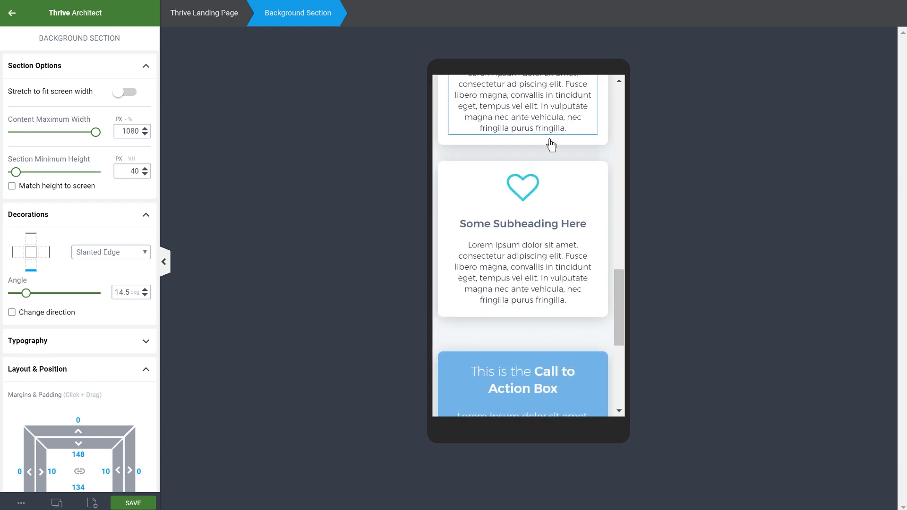
{"action": "scroll", "coordinate": [531, 232], "scroll_direction": "down", "scroll_amount": 1}
{"action": "left_click", "coordinate": [57, 504]}
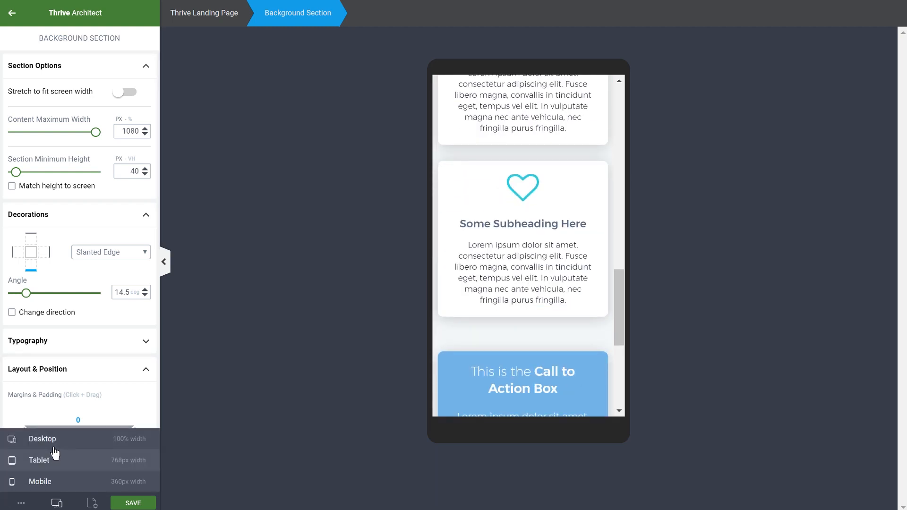
{"action": "left_click", "coordinate": [47, 439]}
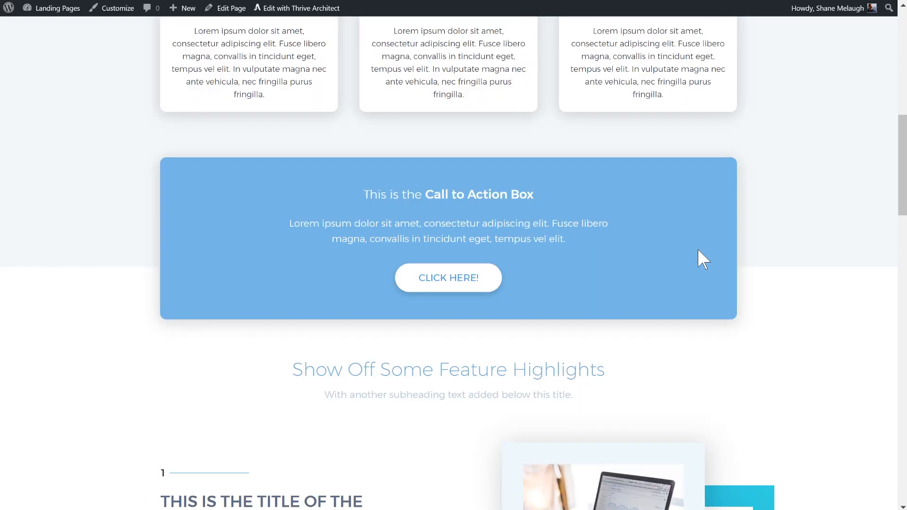
- Examine the feature highlights section on the reference landing page, including its numbered titles and framed images
{"action": "scroll", "coordinate": [699, 255], "scroll_direction": "down", "scroll_amount": 5}
{"action": "scroll", "coordinate": [786, 221], "scroll_direction": "up", "scroll_amount": 1}
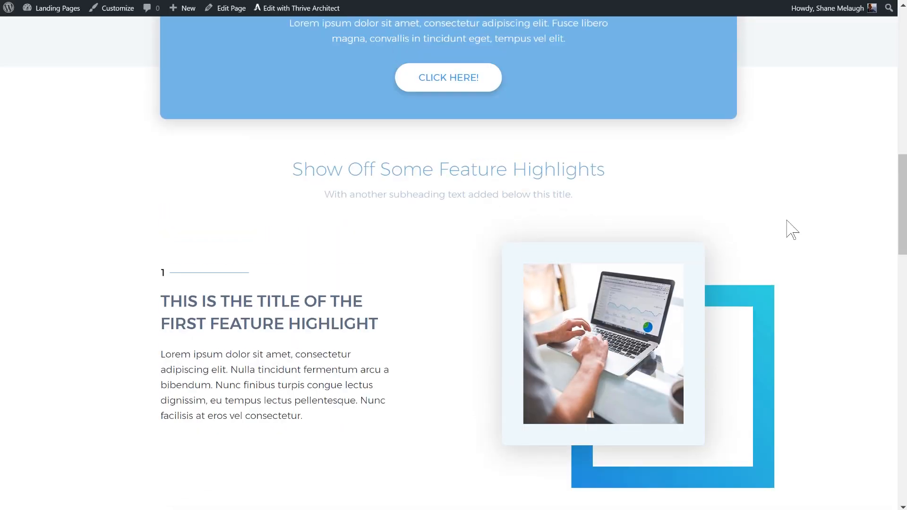
{"action": "scroll", "coordinate": [703, 162], "scroll_direction": "down", "scroll_amount": 4}
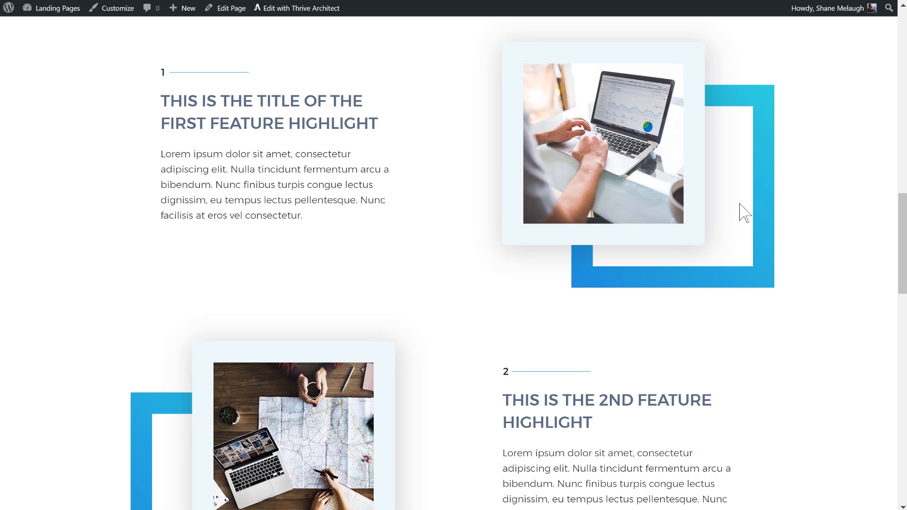
- Insert a content box at the Meet the Benefits Section heading and place the heading and its subheading inside it
{"action": "scroll", "coordinate": [635, 251], "scroll_direction": "up", "scroll_amount": 3}
{"action": "scroll", "coordinate": [651, 244], "scroll_direction": "down", "scroll_amount": 1}
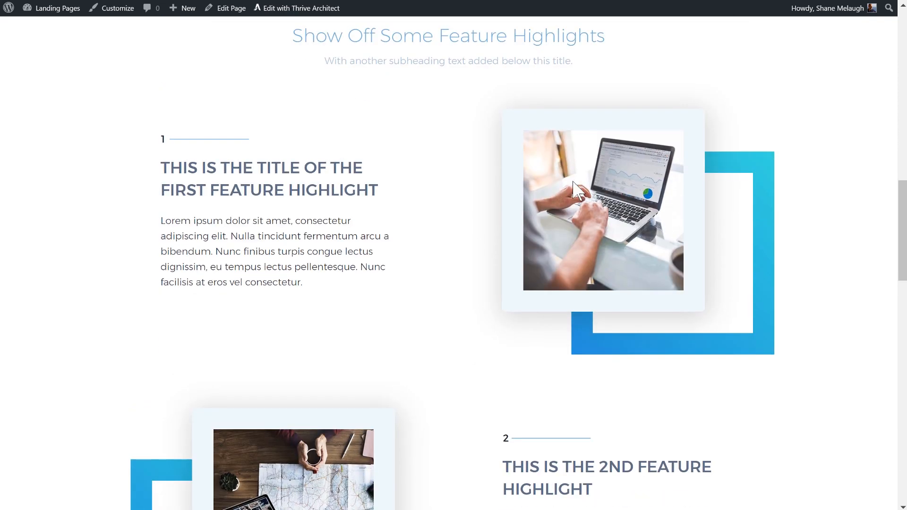
{"action": "scroll", "coordinate": [468, 190], "scroll_direction": "up", "scroll_amount": 1}
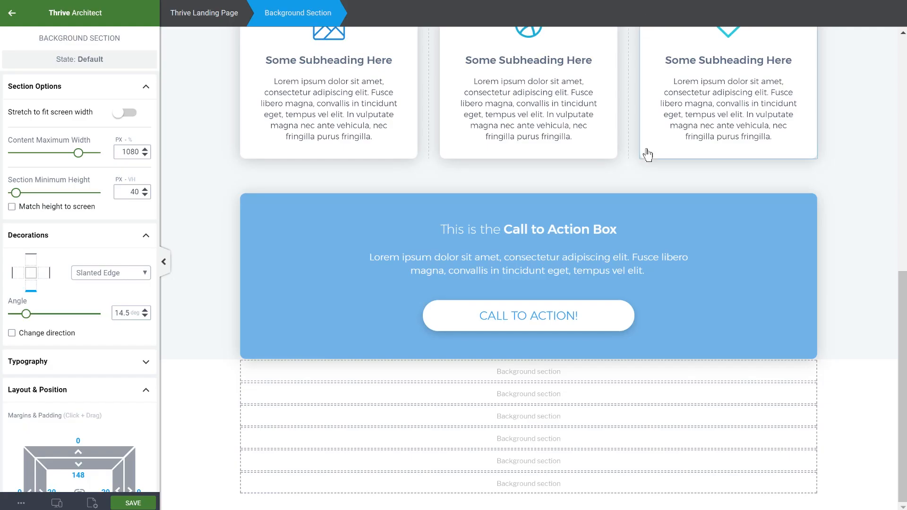
{"action": "scroll", "coordinate": [656, 170], "scroll_direction": "up", "scroll_amount": 3}
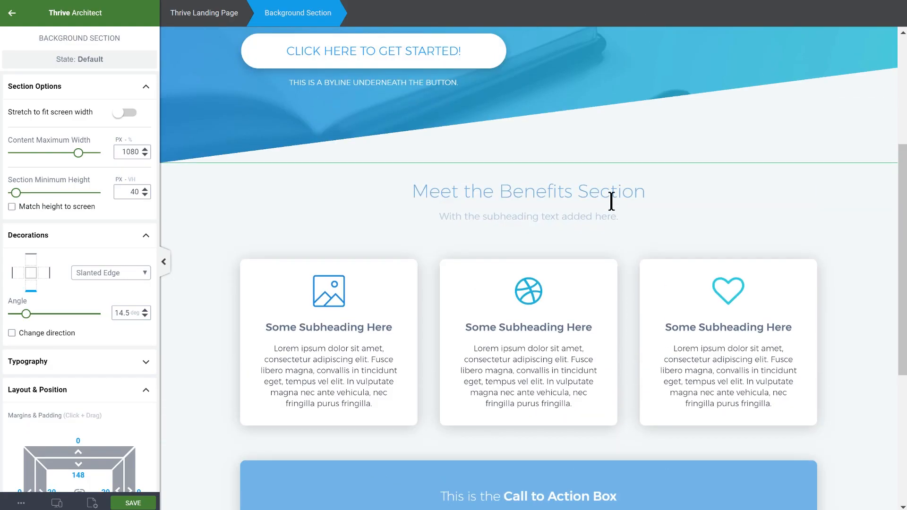
{"action": "left_click", "coordinate": [613, 195]}
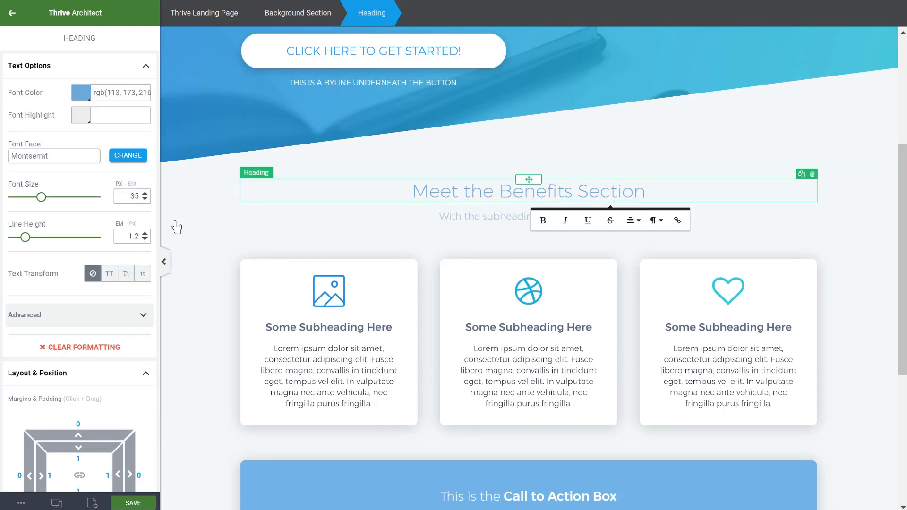
{"action": "left_click", "coordinate": [12, 13]}
{"action": "left_click_drag", "start_coordinate": [40, 269], "coordinate": [532, 195]}
{"action": "left_click", "coordinate": [544, 223]}
{"action": "left_click", "coordinate": [531, 222]}
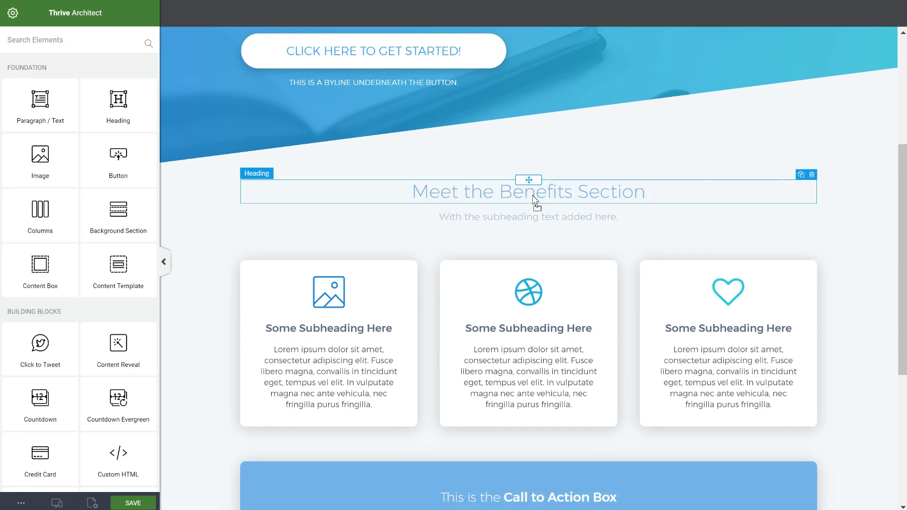
- Duplicate the content box holding the benefits heading and move the copy into the empty background section below the call to action box
{"action": "left_click", "coordinate": [678, 183]}
{"action": "left_click", "coordinate": [404, 10]}
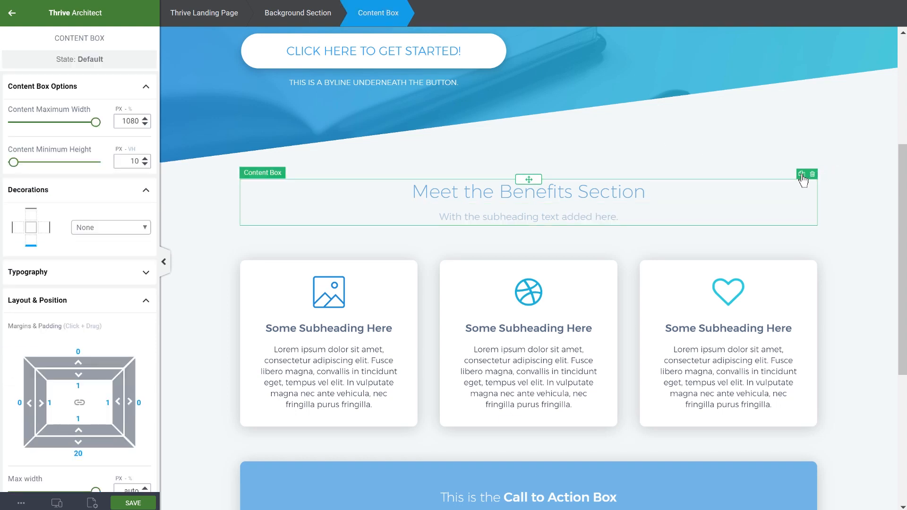
{"action": "left_click", "coordinate": [802, 175]}
{"action": "left_click_drag", "start_coordinate": [535, 180], "coordinate": [555, 374]}
- Set the top padding of the background section holding the copied heading to 119
{"action": "left_click", "coordinate": [221, 370]}
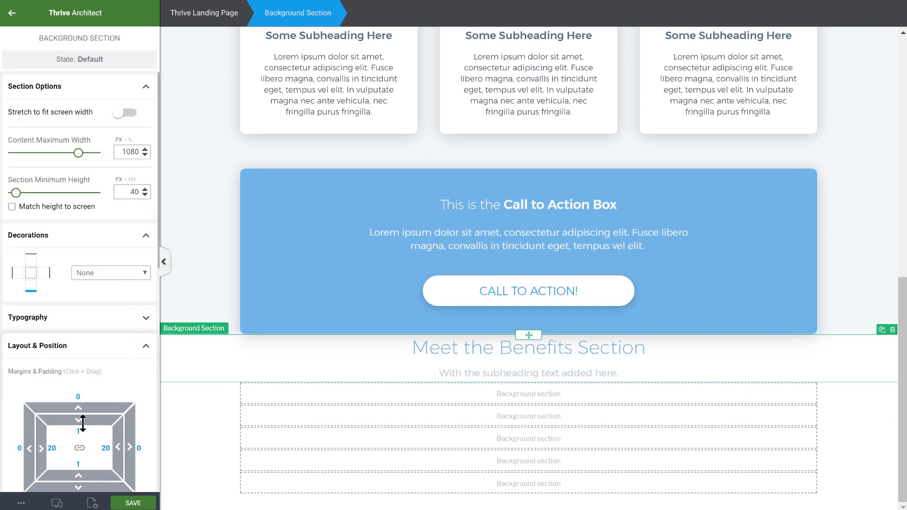
{"action": "left_click_drag", "start_coordinate": [80, 444], "coordinate": [81, 457]}
{"action": "scroll", "coordinate": [112, 270], "scroll_direction": "down", "scroll_amount": 6}
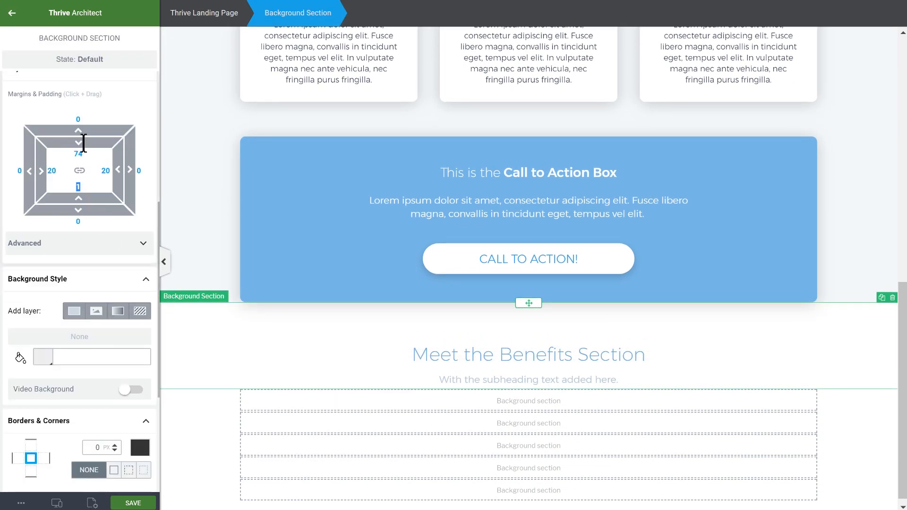
{"action": "left_click_drag", "start_coordinate": [83, 171], "coordinate": [125, 222]}
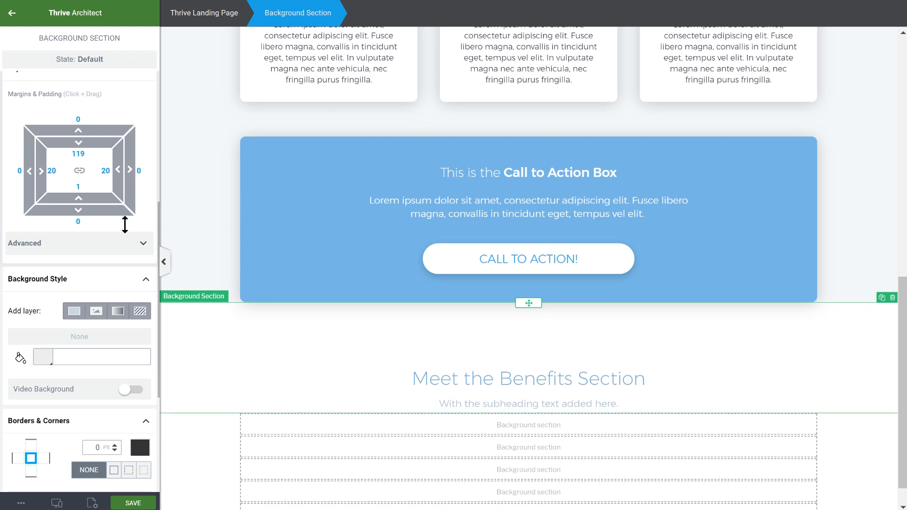
- Give the call to action box a bottom margin of -82 and set the top padding of the background section below it to 157
{"action": "left_click", "coordinate": [280, 258]}
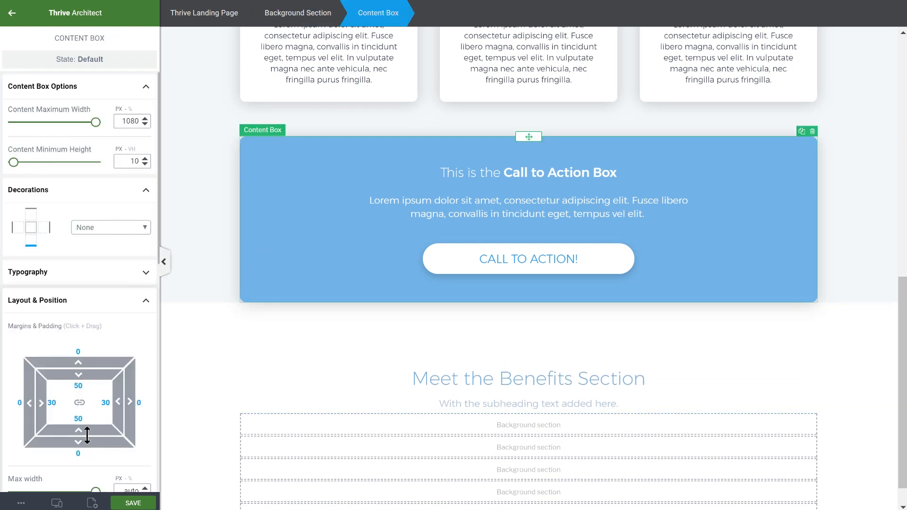
{"action": "left_click_drag", "start_coordinate": [81, 443], "coordinate": [108, 342]}
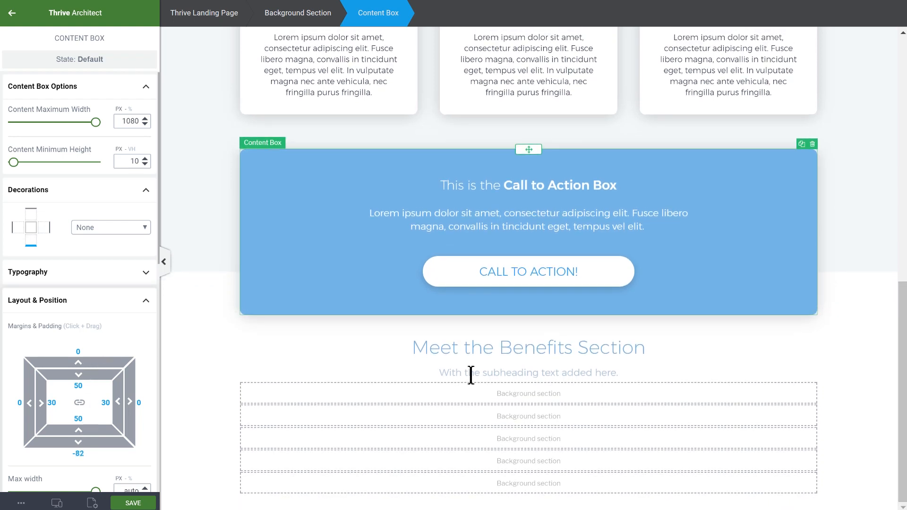
{"action": "left_click", "coordinate": [392, 339]}
{"action": "scroll", "coordinate": [79, 388], "scroll_direction": "down", "scroll_amount": 2}
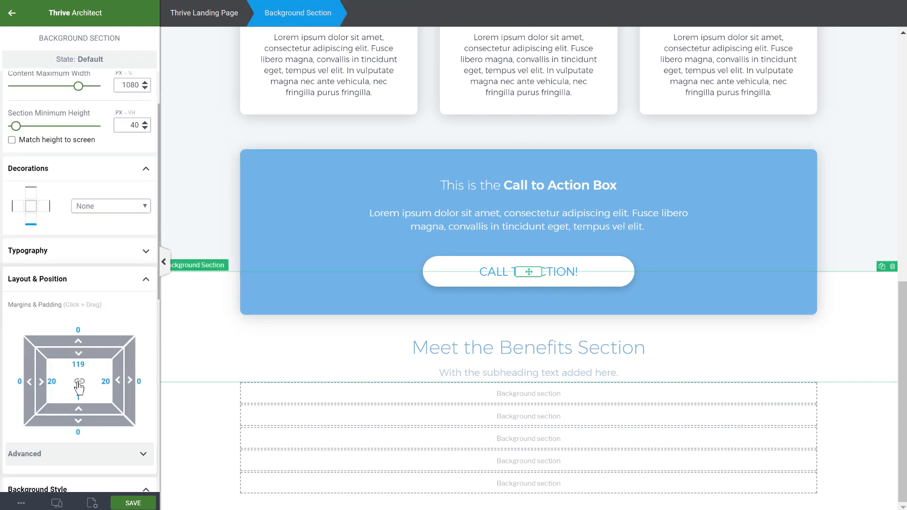
{"action": "left_click_drag", "start_coordinate": [80, 353], "coordinate": [75, 407]}
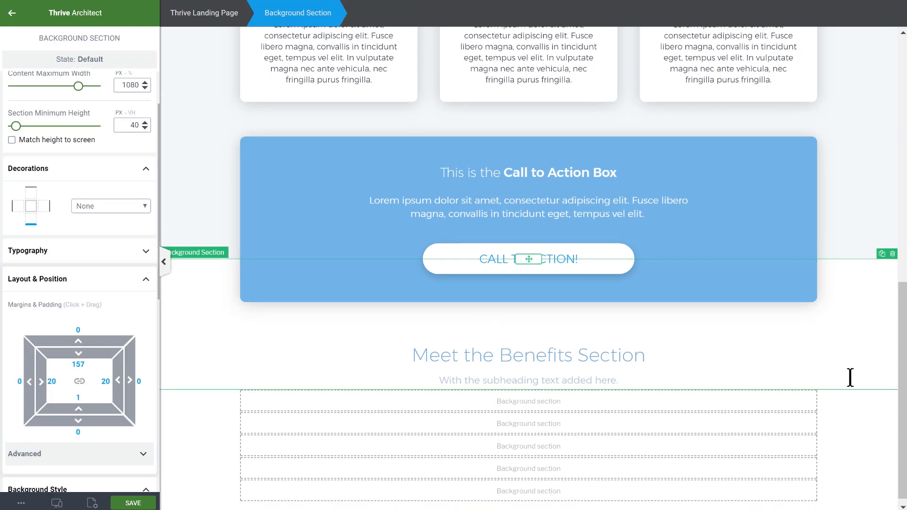
- Insert a columns element with the 1/2 and 1/2 layout in the empty background section under the copied heading
{"action": "left_click", "coordinate": [192, 414]}
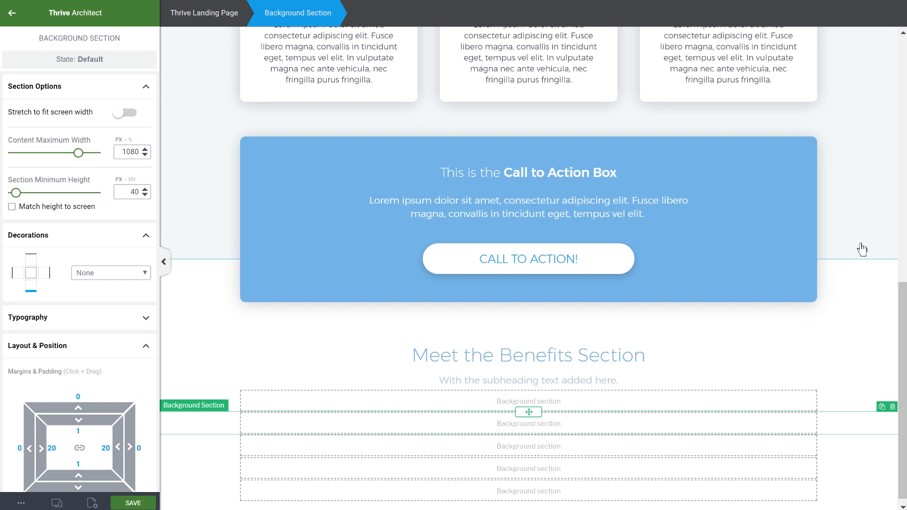
{"action": "scroll", "coordinate": [374, 366], "scroll_direction": "down", "scroll_amount": 1}
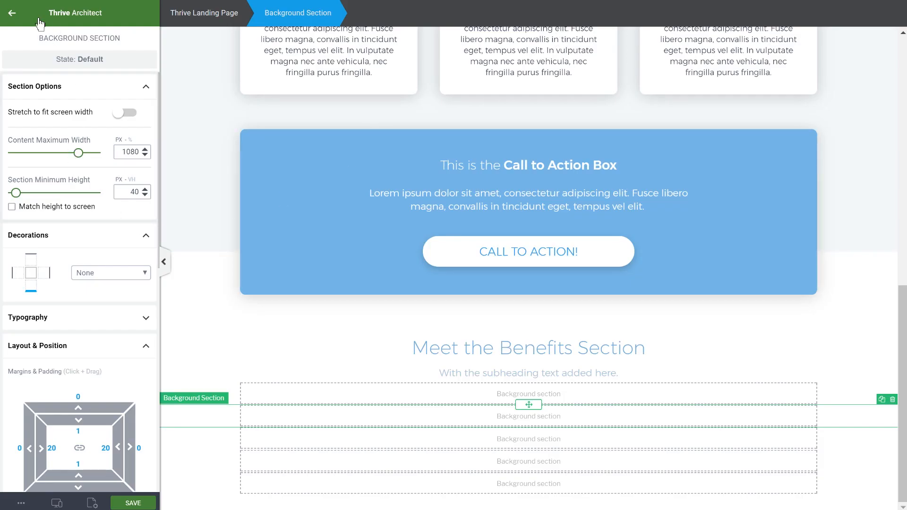
{"action": "left_click", "coordinate": [11, 12]}
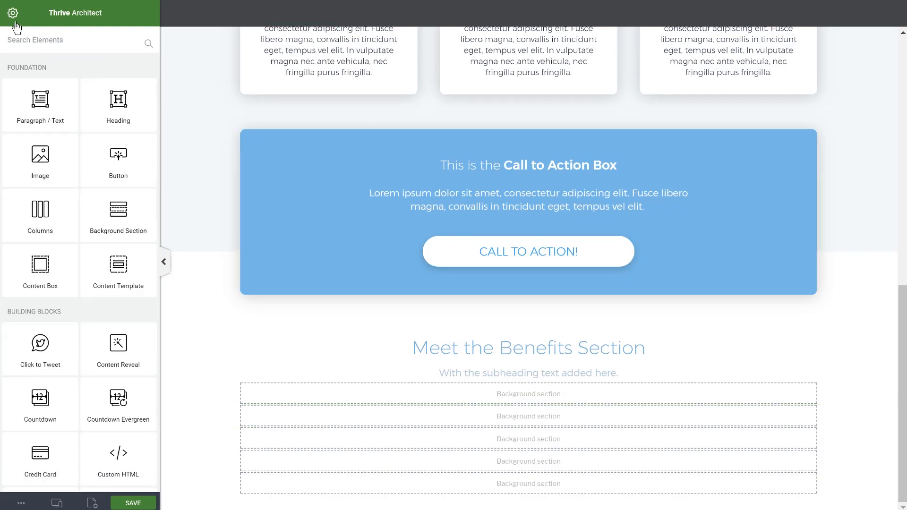
{"action": "left_click_drag", "start_coordinate": [411, 302], "coordinate": [524, 365]}
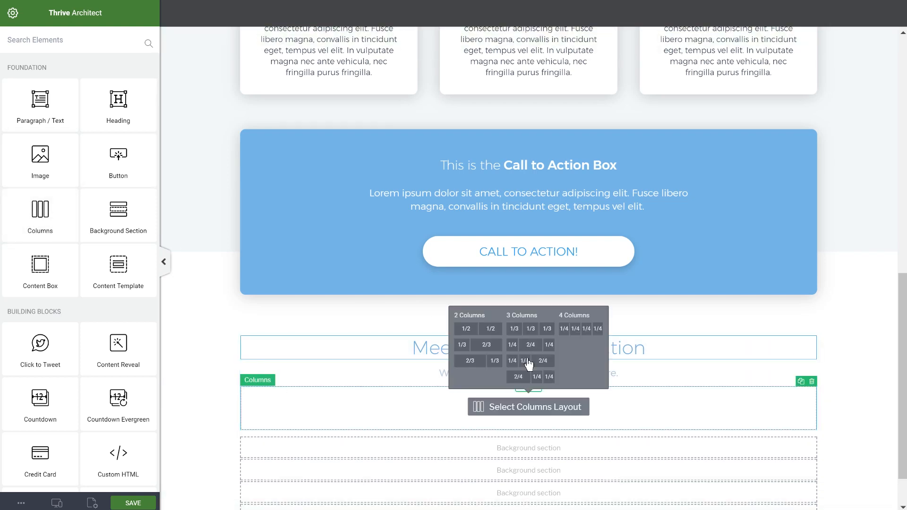
{"action": "left_click", "coordinate": [481, 334]}
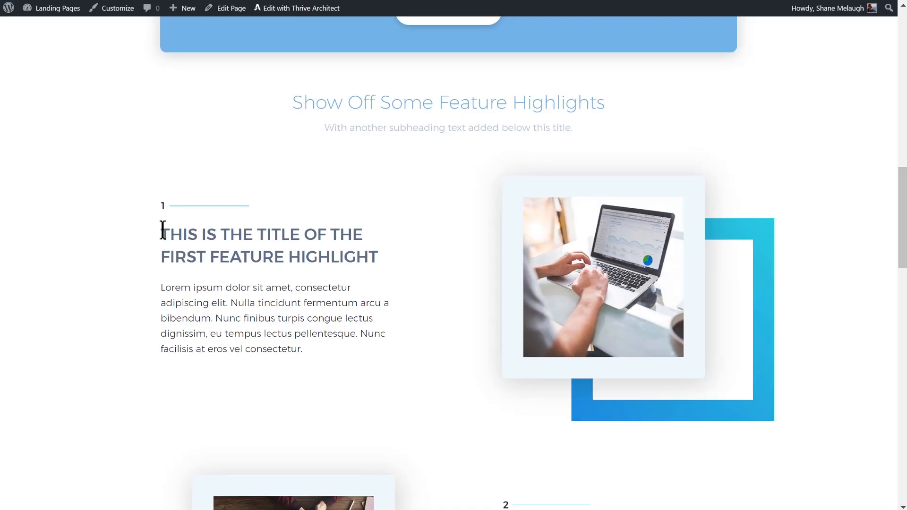
- Add a Heading 3 in the first column with the text "THIS IS THE TITLE OF THE FIRST FEATURE HIGHLIGHT" copied from the reference page
{"action": "left_click_drag", "start_coordinate": [161, 231], "coordinate": [396, 250]}
{"action": "key", "text": "ctrl+c"}
{"action": "left_click_drag", "start_coordinate": [118, 104], "coordinate": [419, 389]}
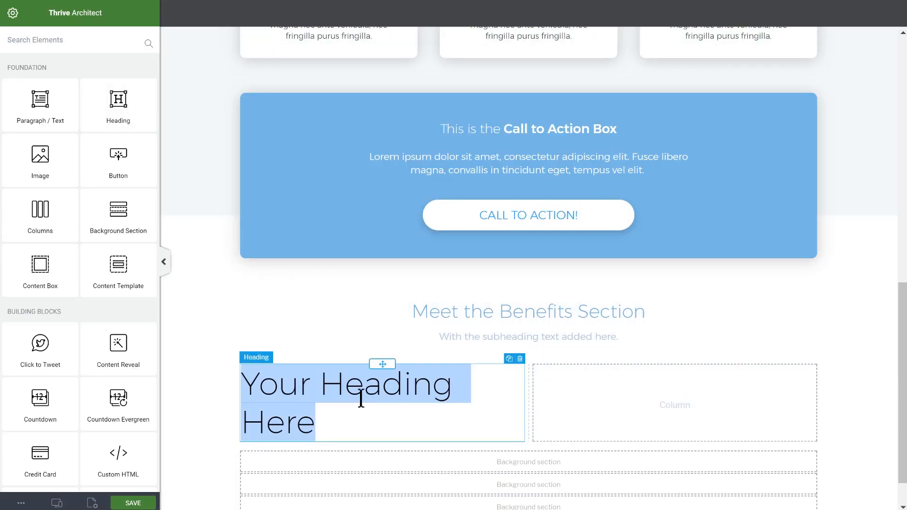
{"action": "left_click", "coordinate": [396, 460]}
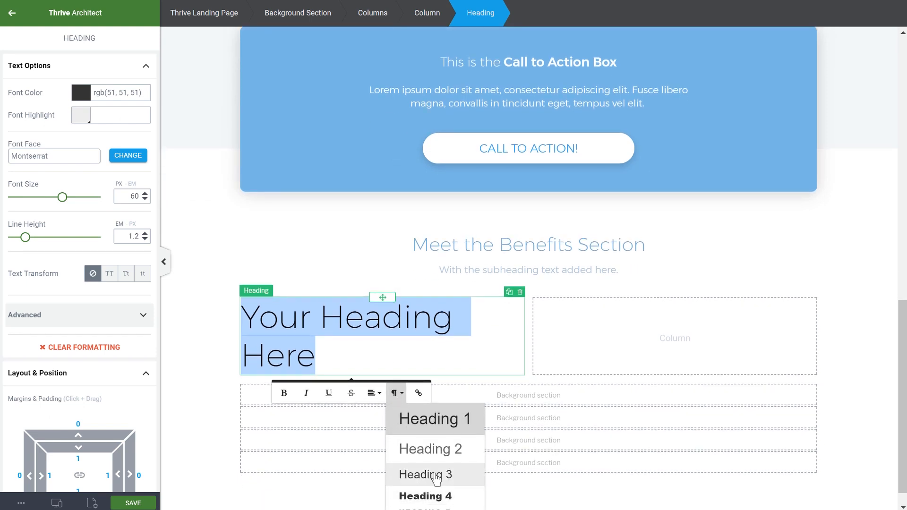
{"action": "left_click", "coordinate": [436, 474]}
{"action": "key", "text": "ctrl+v"}
- Make the feature title bold with a larger font size, and widen the columns' gutter to 151 px
{"action": "key", "text": "ctrl+a"}
{"action": "key", "text": "ctrl+b"}
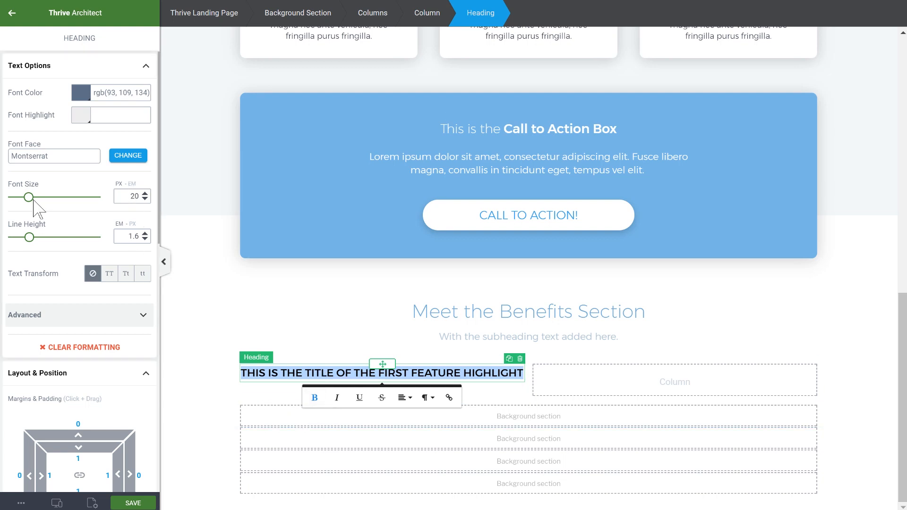
{"action": "left_click_drag", "start_coordinate": [33, 200], "coordinate": [40, 201]}
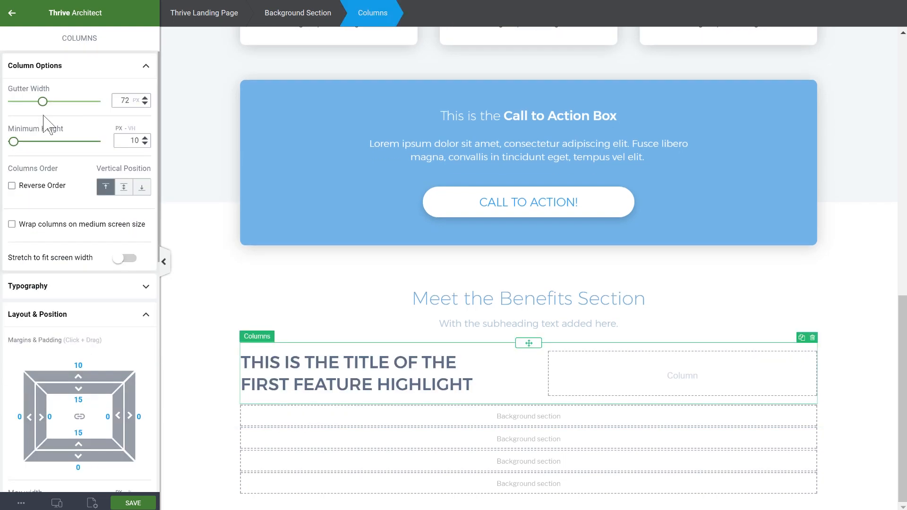
{"action": "left_click_drag", "start_coordinate": [47, 116], "coordinate": [71, 113]}
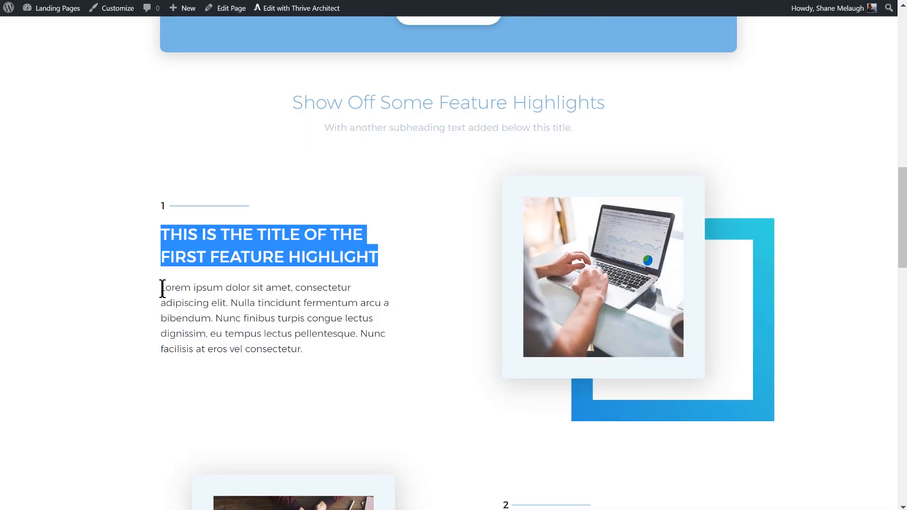
- Add a text element under the feature title containing the lorem ipsum paragraph copied from the reference page
{"action": "left_click_drag", "start_coordinate": [162, 287], "coordinate": [329, 359]}
{"action": "key", "text": "ctrl+c"}
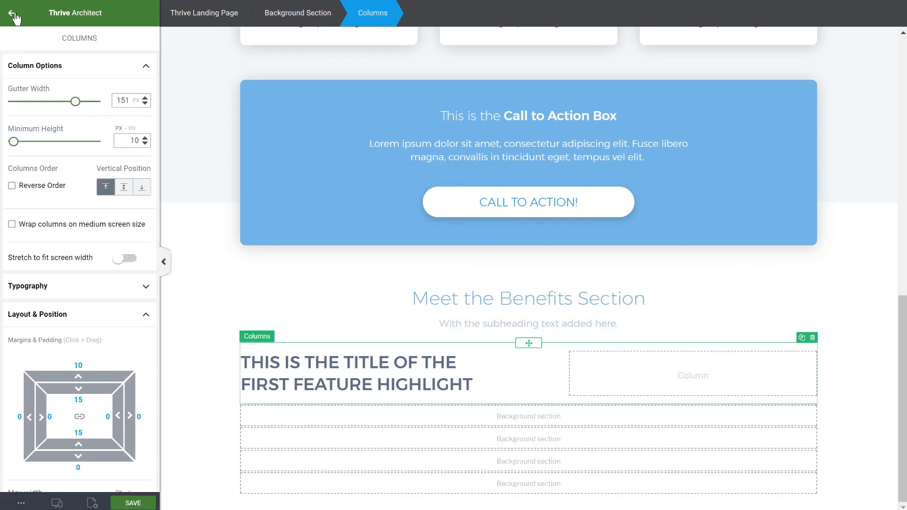
{"action": "left_click", "coordinate": [14, 12]}
{"action": "left_click_drag", "start_coordinate": [71, 95], "coordinate": [347, 393]}
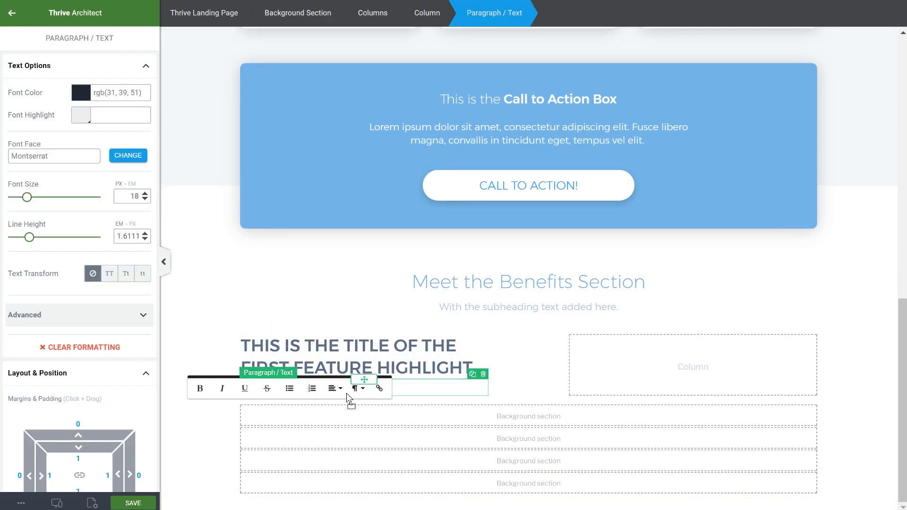
{"action": "key", "text": "ctrl+v"}
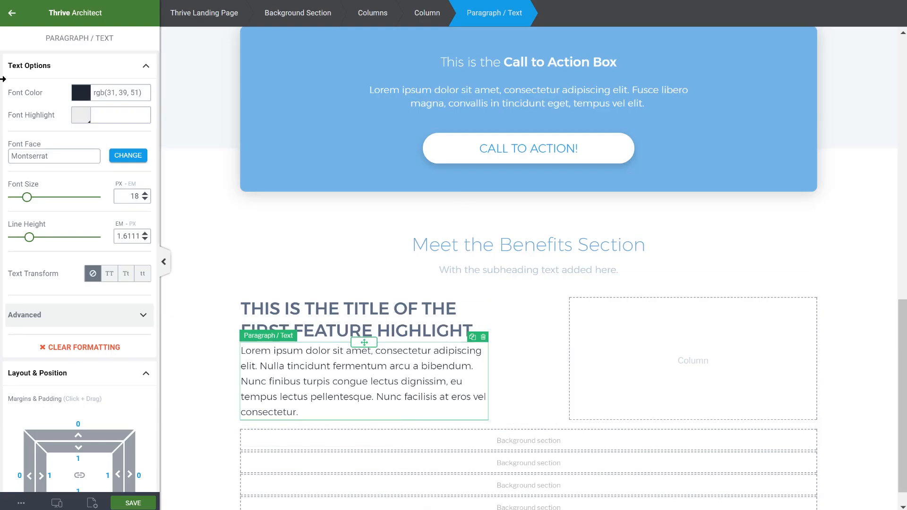
- Insert a content box above the feature title and set its top margin to 0
{"action": "left_click", "coordinate": [12, 21]}
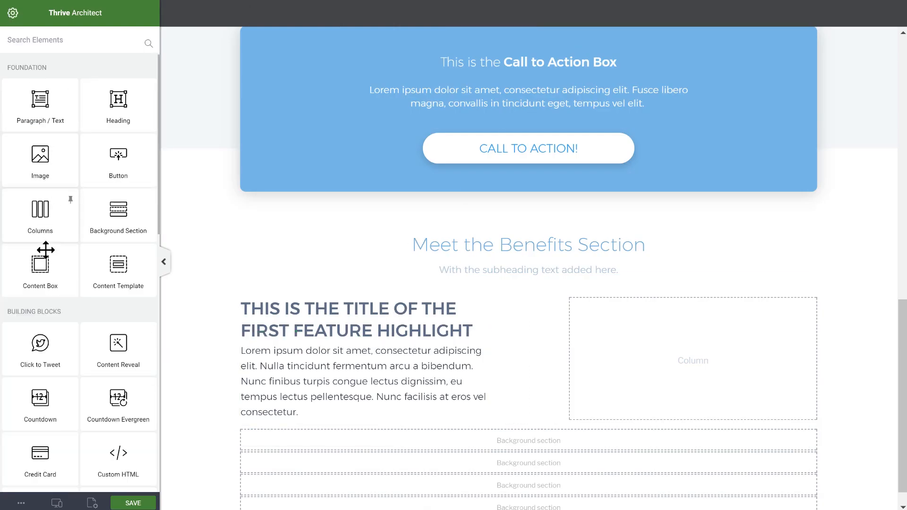
{"action": "left_click_drag", "start_coordinate": [267, 266], "coordinate": [326, 309]}
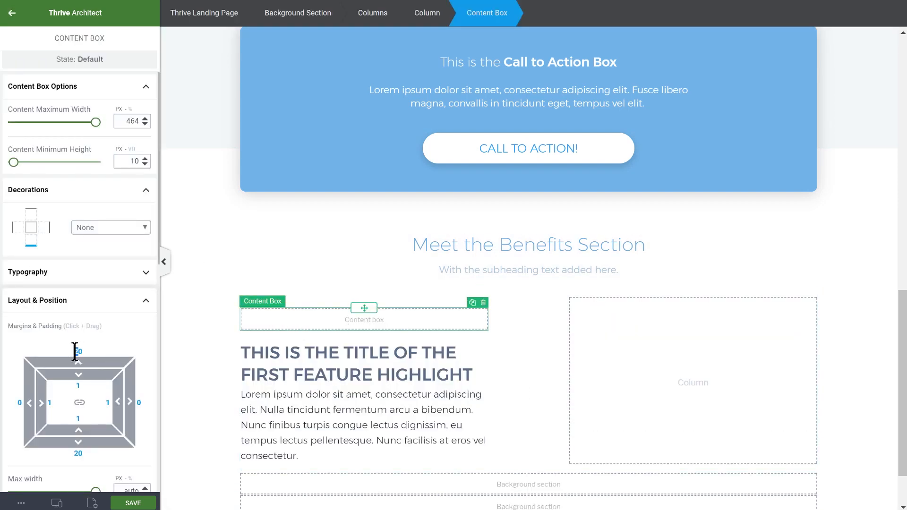
{"action": "key", "text": "BackSpace"}
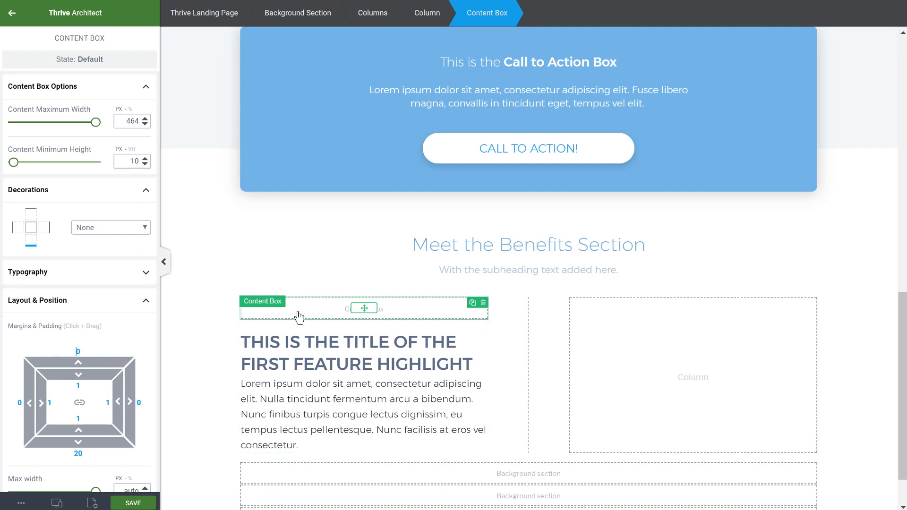
- Add a text element with a bold "1" inside the content box above the feature title
{"action": "left_click", "coordinate": [13, 16]}
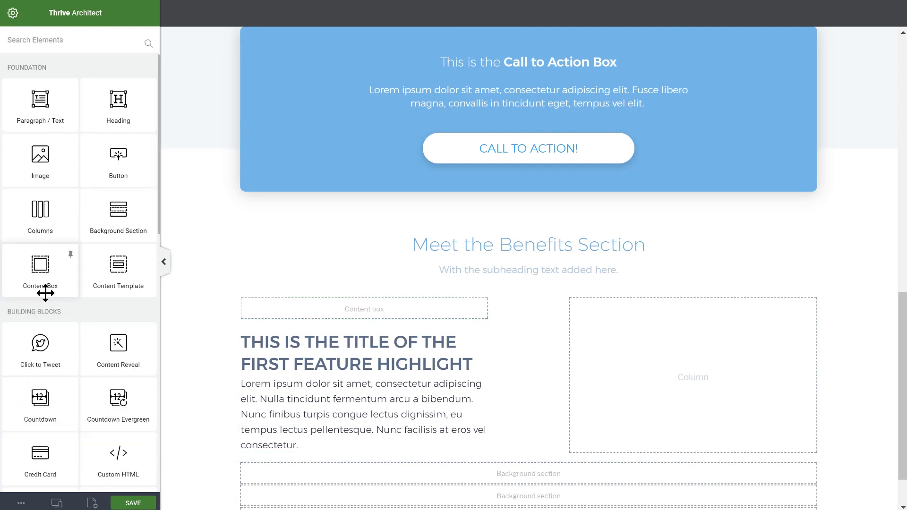
{"action": "left_click_drag", "start_coordinate": [66, 95], "coordinate": [366, 307]}
{"action": "type", "text": "1"}
{"action": "key", "text": "shift+Left"}
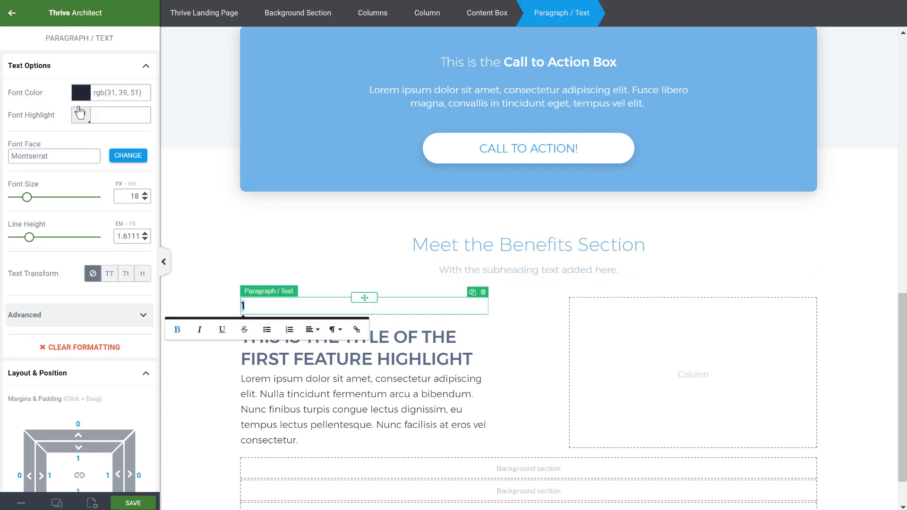
- Insert a divider under the number 1 in the content box and set its fill color to #78b8e6
{"action": "left_click", "coordinate": [8, 17]}
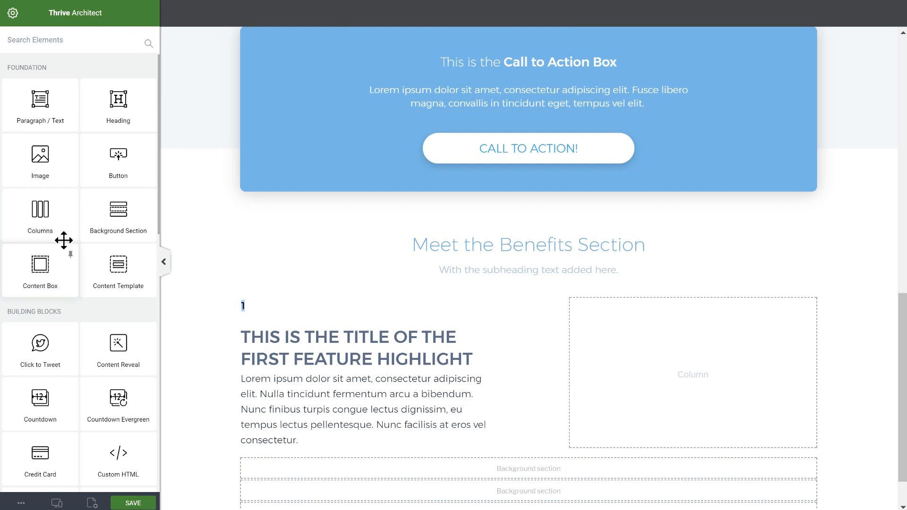
{"action": "scroll", "coordinate": [64, 264], "scroll_direction": "down", "scroll_amount": 3}
{"action": "scroll", "coordinate": [55, 388], "scroll_direction": "down", "scroll_amount": 3}
{"action": "left_click_drag", "start_coordinate": [40, 303], "coordinate": [265, 313]}
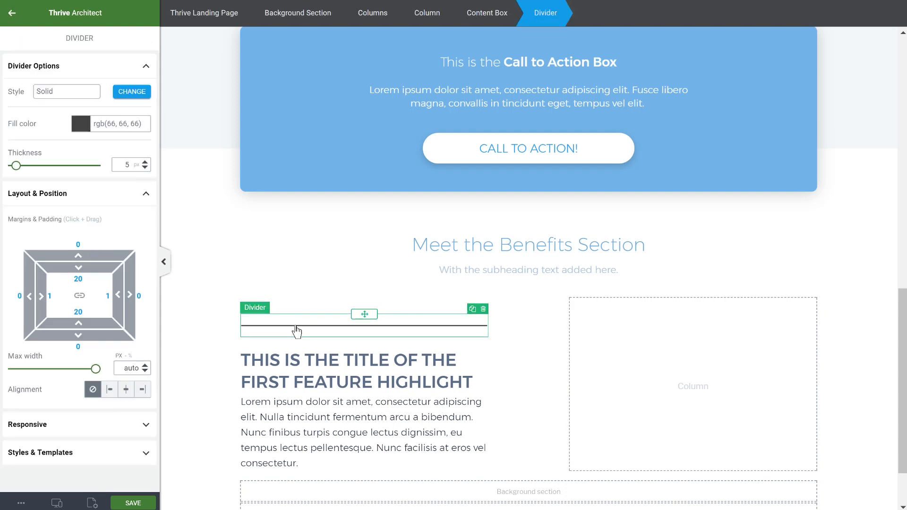
{"action": "left_click", "coordinate": [80, 125]}
{"action": "left_click", "coordinate": [67, 282]}
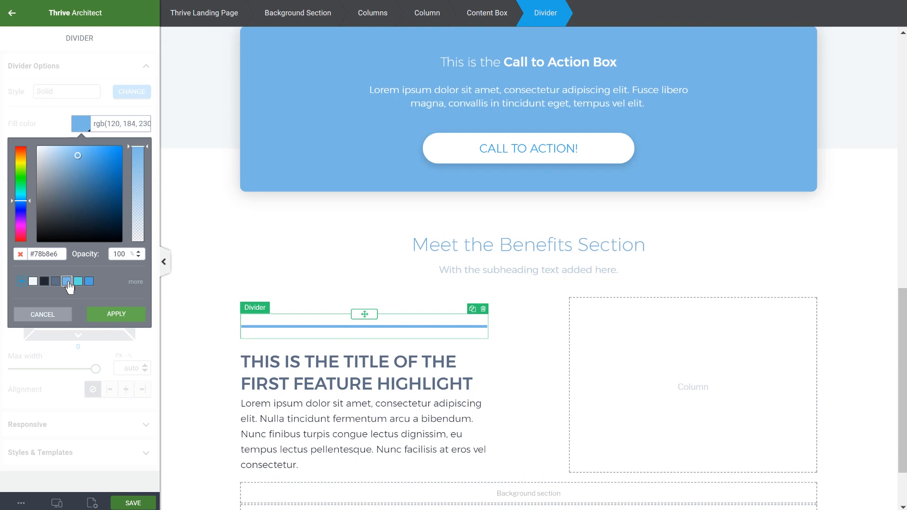
{"action": "left_click", "coordinate": [109, 317]}
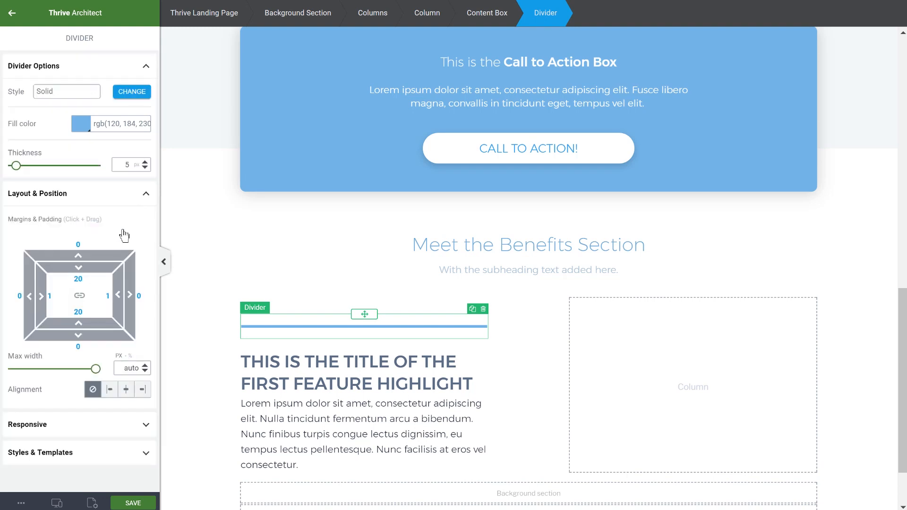
- Set the divider's thickness to 1 px, its maximum width to 200 px and its top and bottom padding to 10
{"action": "double_click", "coordinate": [120, 159]}
{"action": "type", "text": "1"}
{"action": "left_click_drag", "start_coordinate": [96, 369], "coordinate": [47, 369]}
{"action": "double_click", "coordinate": [128, 368]}
{"action": "type", "text": "200"}
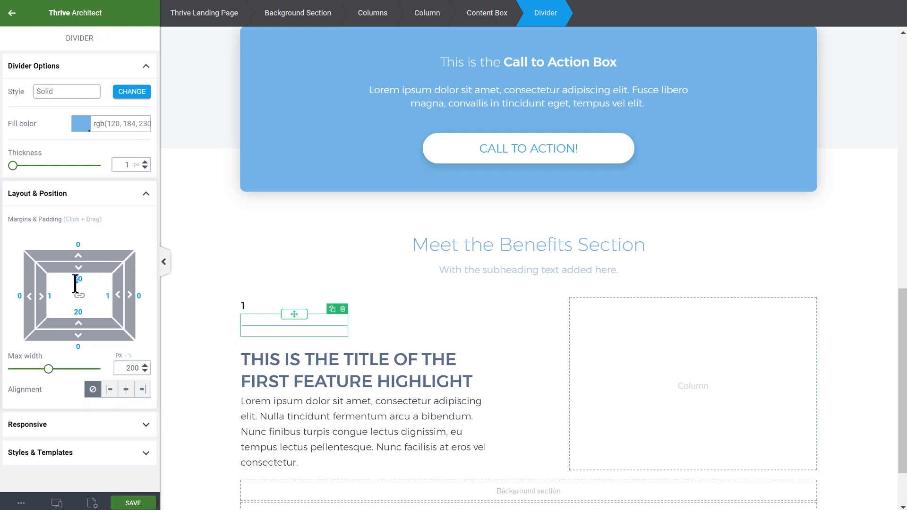
{"action": "left_click_drag", "start_coordinate": [75, 283], "coordinate": [77, 314]}
{"action": "type", "text": "1"}
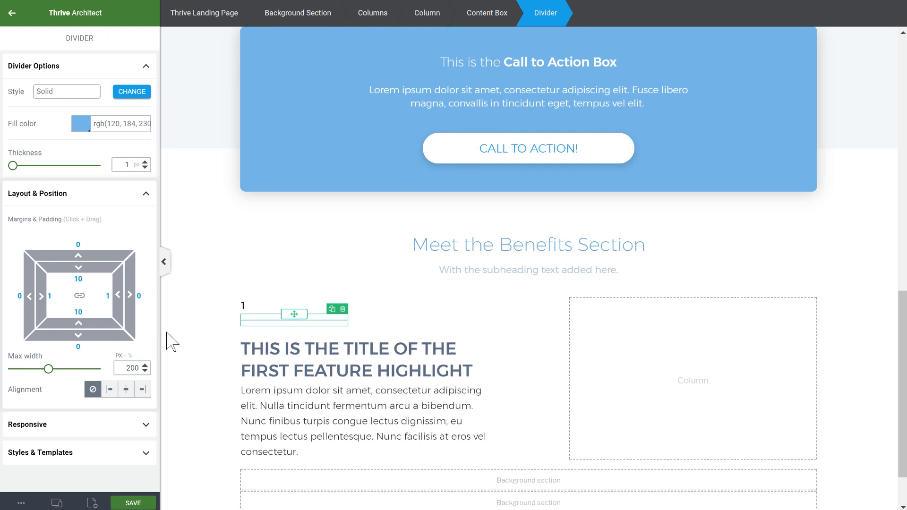
- Give the number 1 text absolute positioning with top and left offsets of 0 px and save the position
{"action": "left_click", "coordinate": [245, 305]}
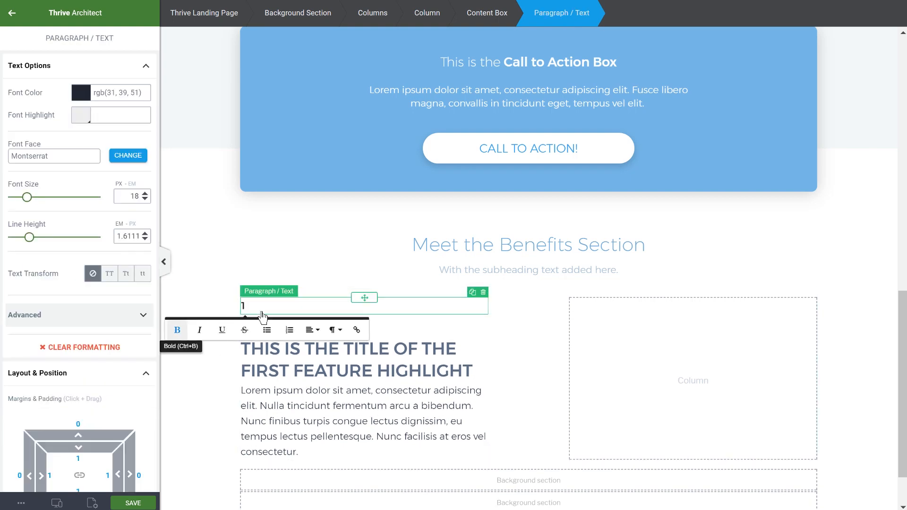
{"action": "scroll", "coordinate": [77, 283], "scroll_direction": "down", "scroll_amount": 3}
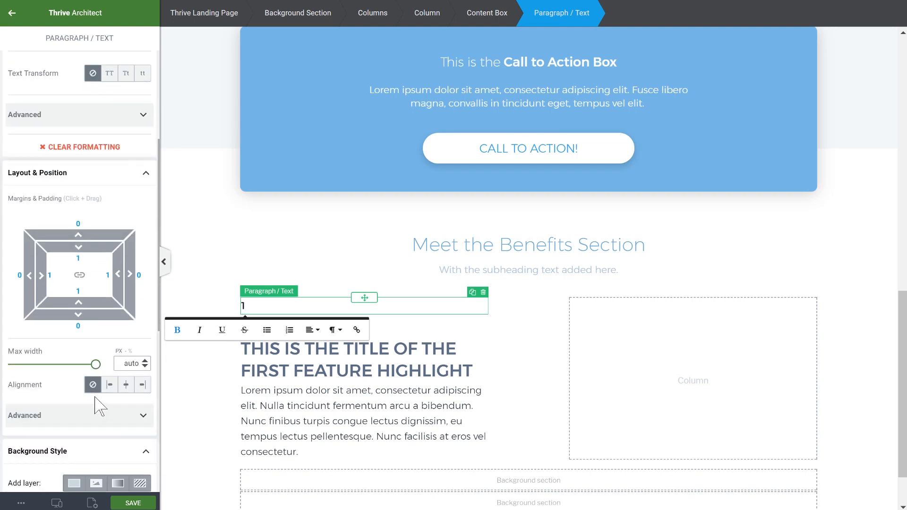
{"action": "left_click", "coordinate": [95, 410]}
{"action": "scroll", "coordinate": [83, 357], "scroll_direction": "down", "scroll_amount": 2}
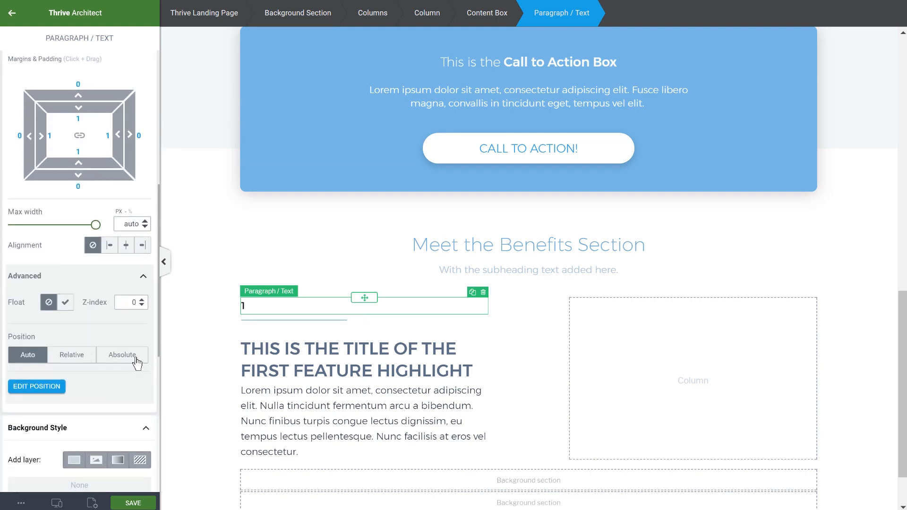
{"action": "left_click", "coordinate": [136, 363]}
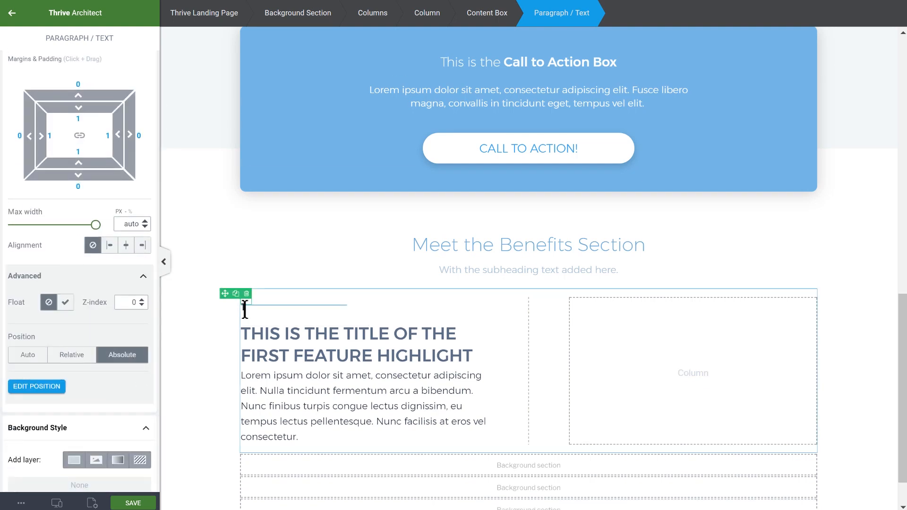
{"action": "left_click", "coordinate": [40, 386]}
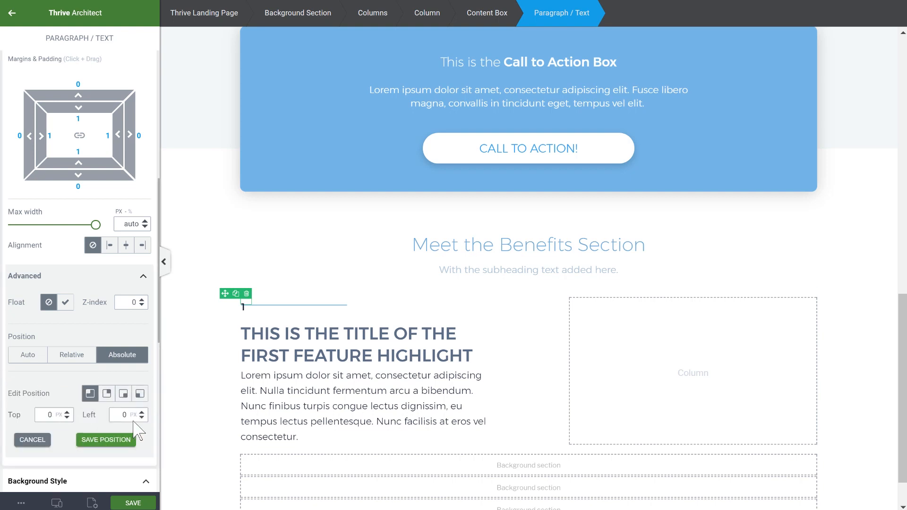
{"action": "left_click", "coordinate": [105, 440]}
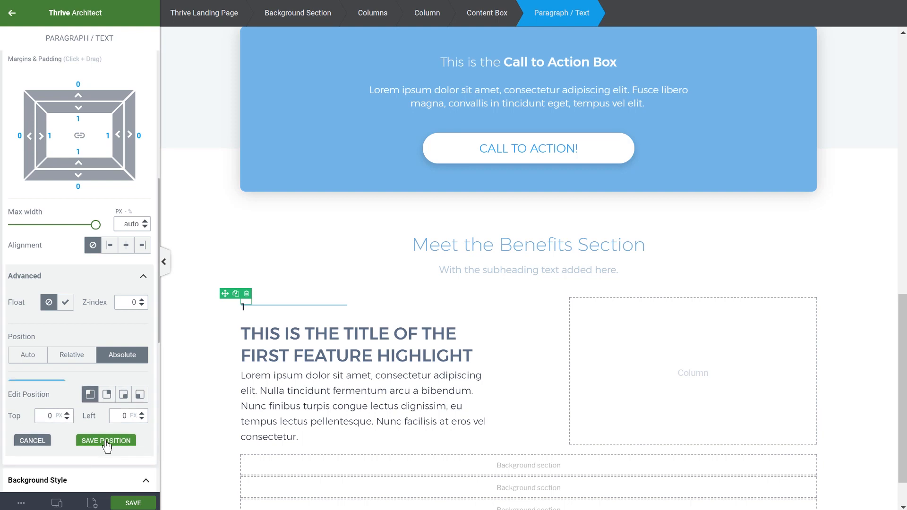
- Shift the divider beside the number 1 by setting its left margin to 18 and its top margin to 3
{"action": "left_click", "coordinate": [240, 325]}
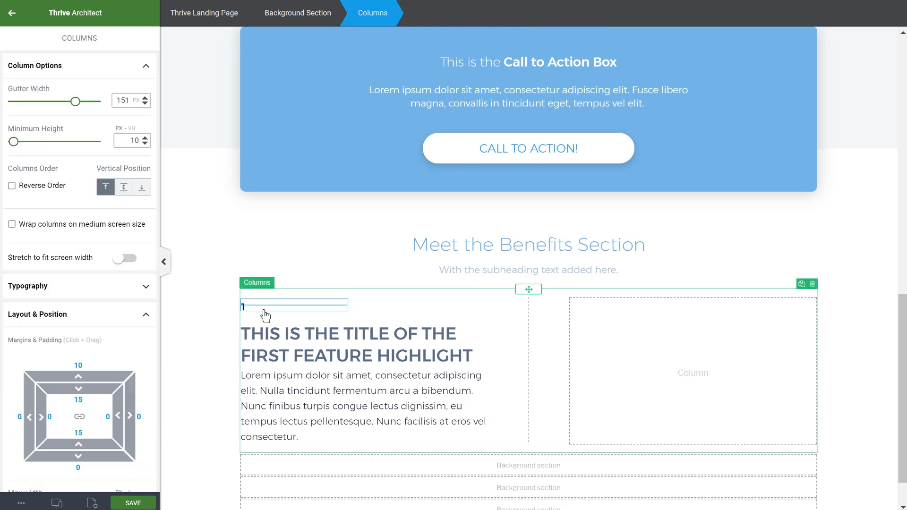
{"action": "left_click", "coordinate": [276, 316]}
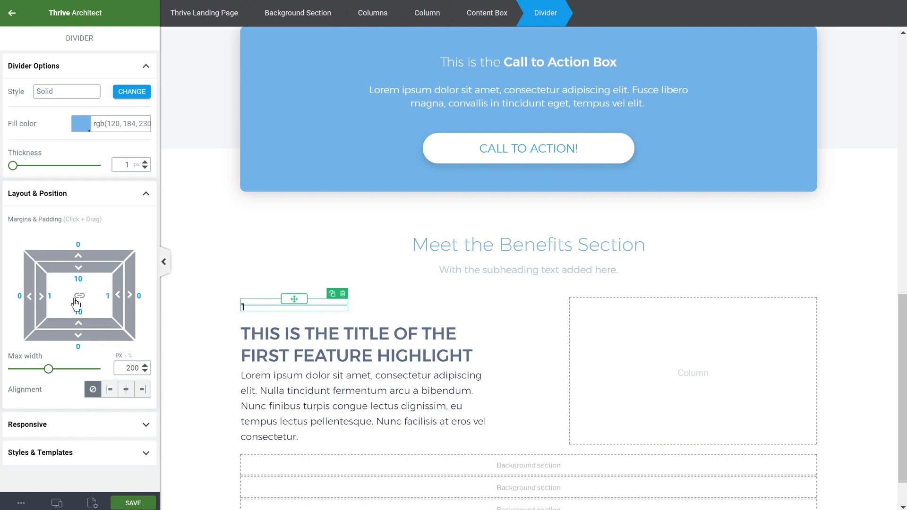
{"action": "left_click_drag", "start_coordinate": [19, 296], "coordinate": [10, 301]}
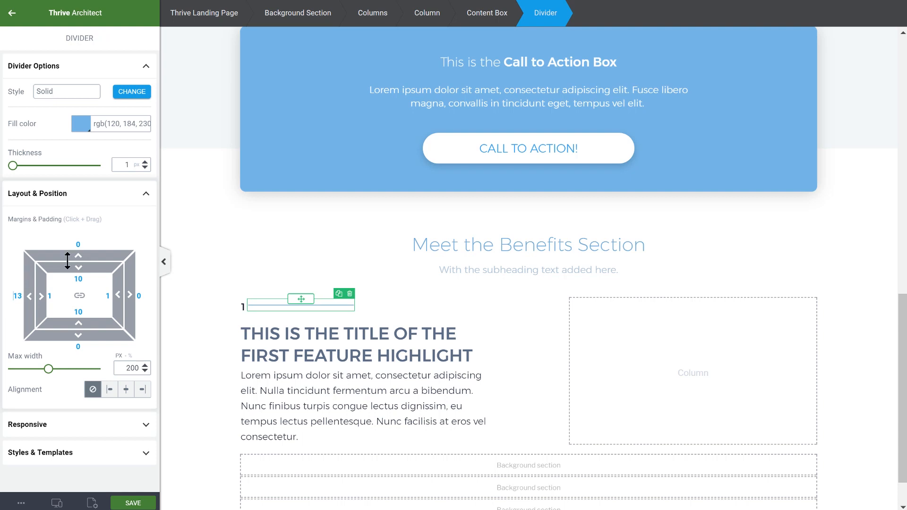
{"action": "left_click_drag", "start_coordinate": [83, 255], "coordinate": [84, 251]}
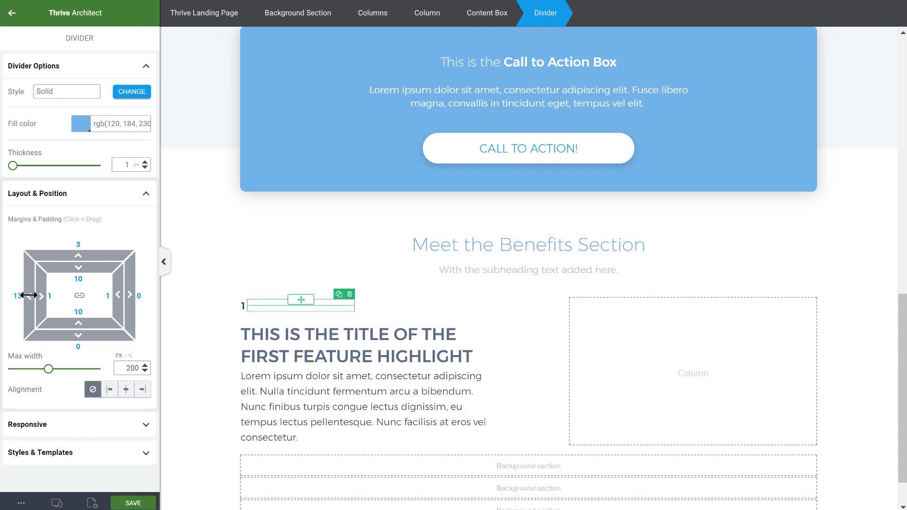
{"action": "left_click", "coordinate": [203, 386]}
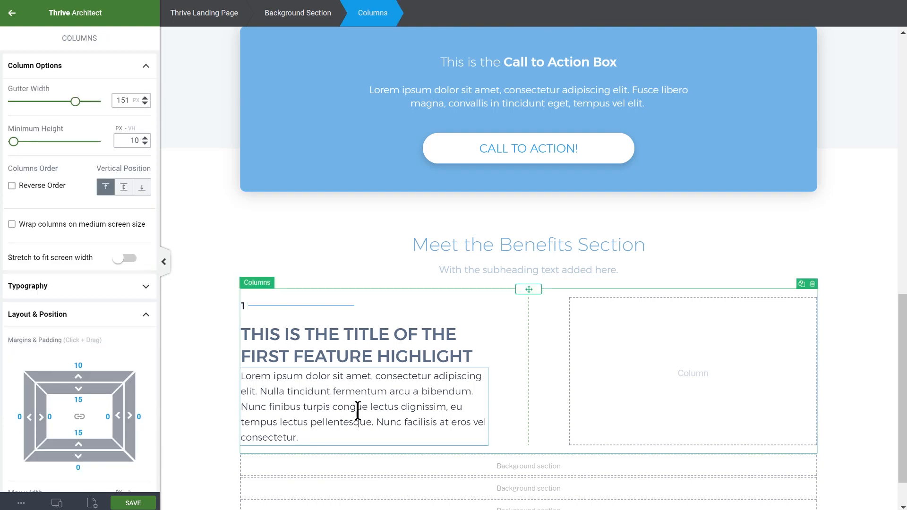
{"action": "left_click", "coordinate": [297, 307]}
{"action": "left_click_drag", "start_coordinate": [33, 297], "coordinate": [24, 297]}
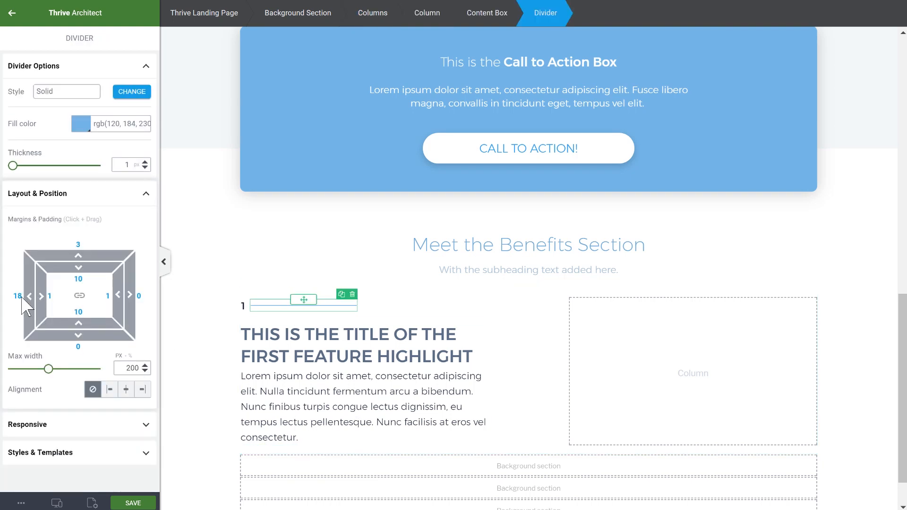
{"action": "left_click", "coordinate": [225, 377]}
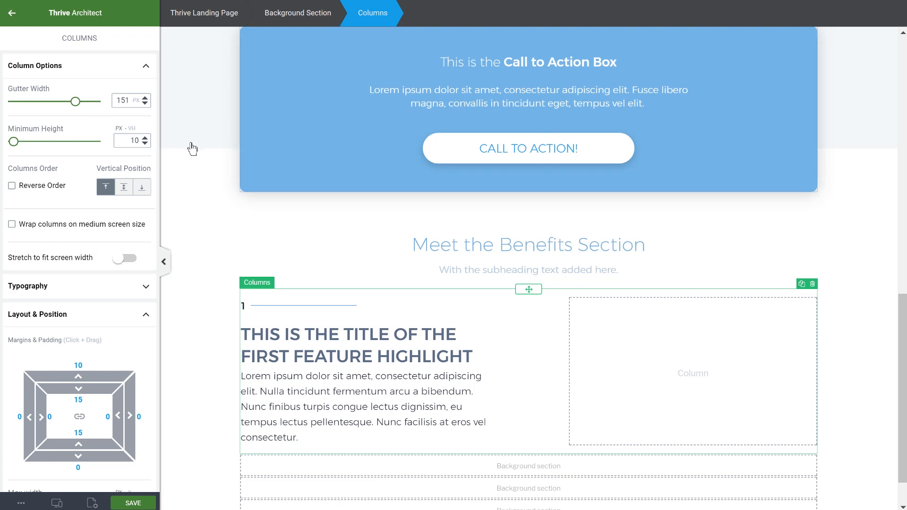
- Insert an image element in the empty column using office-1-300.jpg from the media library
{"action": "left_click", "coordinate": [14, 18]}
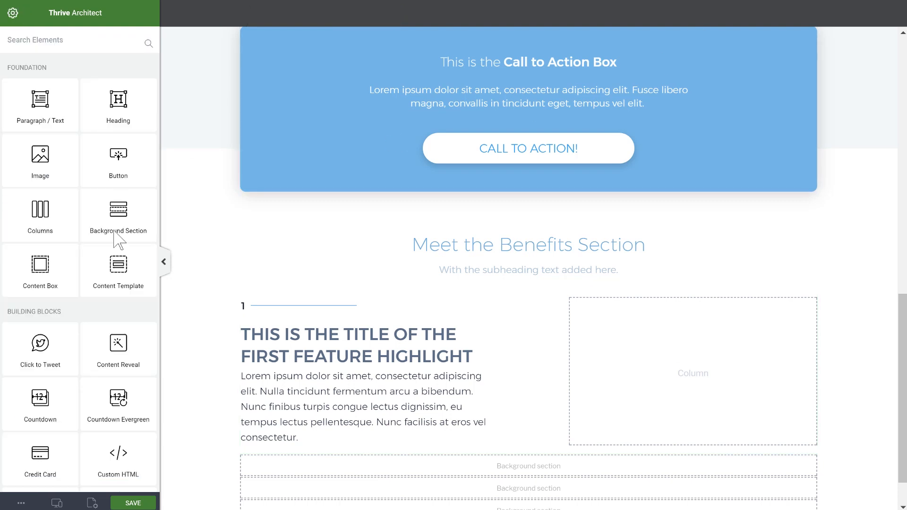
{"action": "left_click_drag", "start_coordinate": [45, 178], "coordinate": [653, 373]}
{"action": "left_click", "coordinate": [163, 132]}
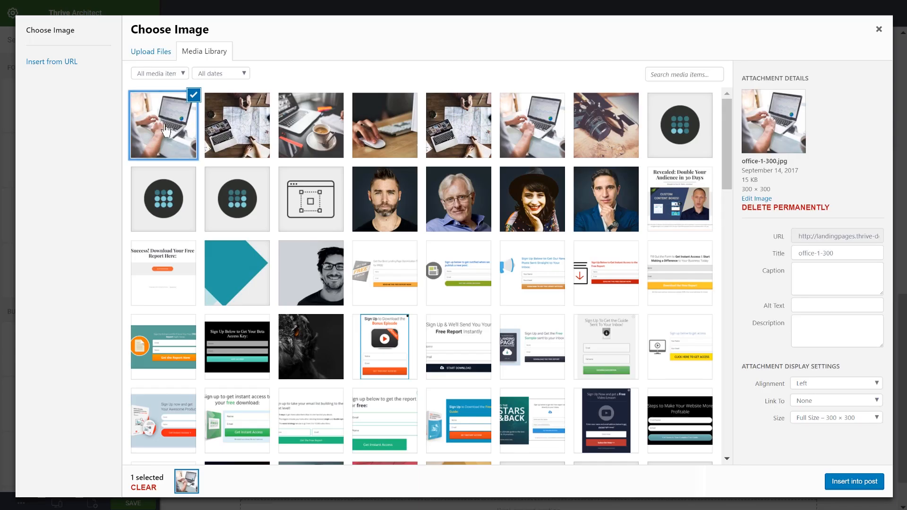
{"action": "left_click", "coordinate": [176, 137]}
{"action": "left_click", "coordinate": [850, 482]}
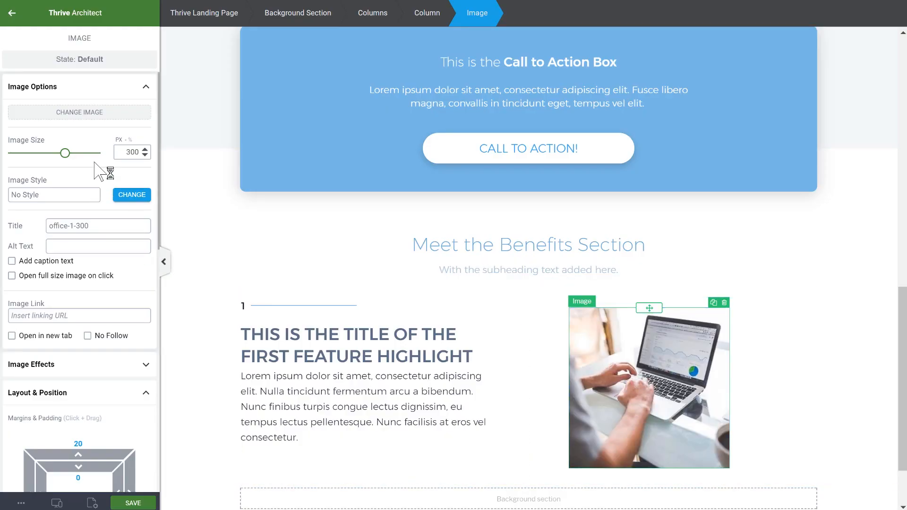
- Add a solid border to the laptop image and set its color to #eff7fb
{"action": "scroll", "coordinate": [96, 171], "scroll_direction": "down", "scroll_amount": 3}
{"action": "scroll", "coordinate": [97, 171], "scroll_direction": "down", "scroll_amount": 7}
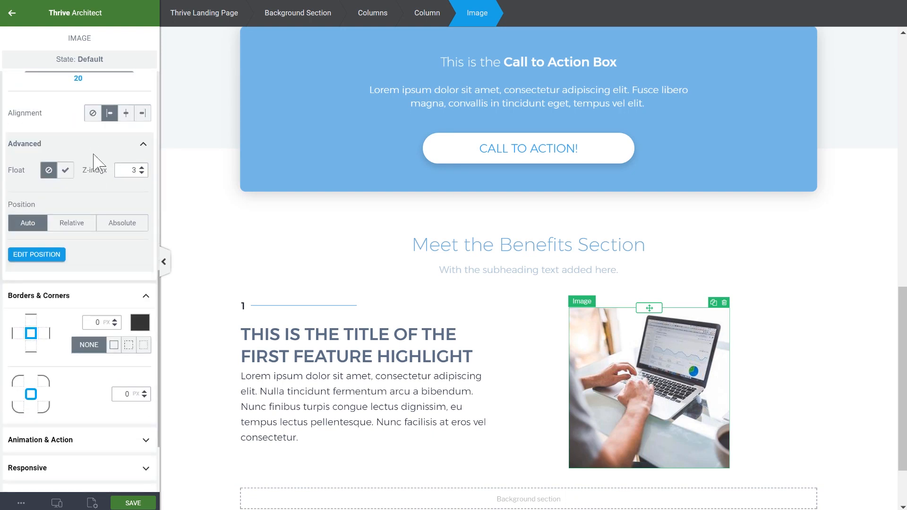
{"action": "left_click", "coordinate": [95, 151]}
{"action": "left_click", "coordinate": [140, 218]}
{"action": "triple_click", "coordinate": [45, 350]}
{"action": "type", "text": "#eff6fb"}
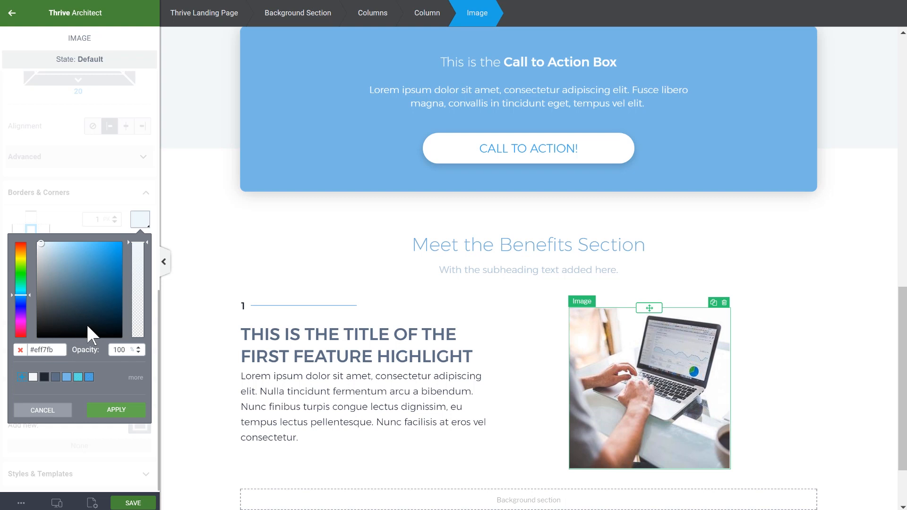
{"action": "left_click_drag", "start_coordinate": [113, 170], "coordinate": [115, 164]}
- Set the laptop image's border width to 40 px and slightly round its corners
{"action": "left_click_drag", "start_coordinate": [101, 219], "coordinate": [82, 221]}
{"action": "type", "text": "40"}
{"action": "scroll", "coordinate": [790, 307], "scroll_direction": "down", "scroll_amount": 1}
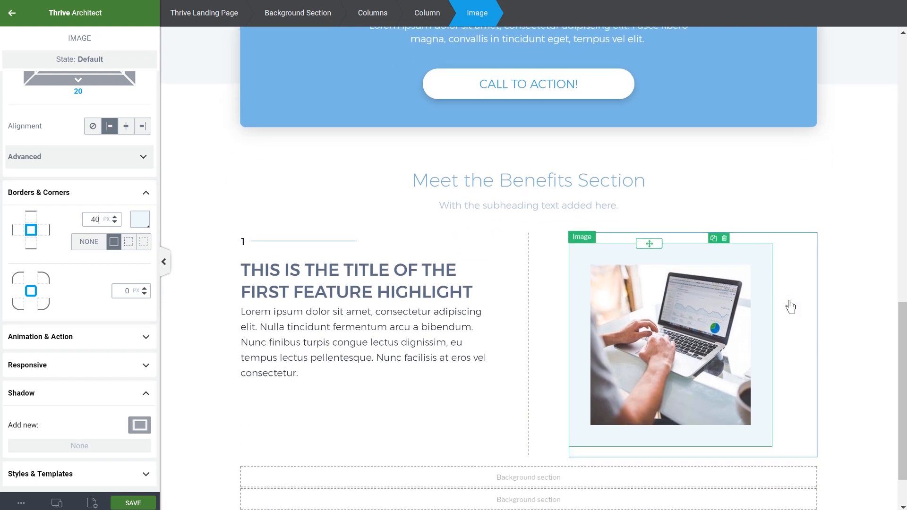
{"action": "left_click_drag", "start_coordinate": [128, 290], "coordinate": [116, 289]}
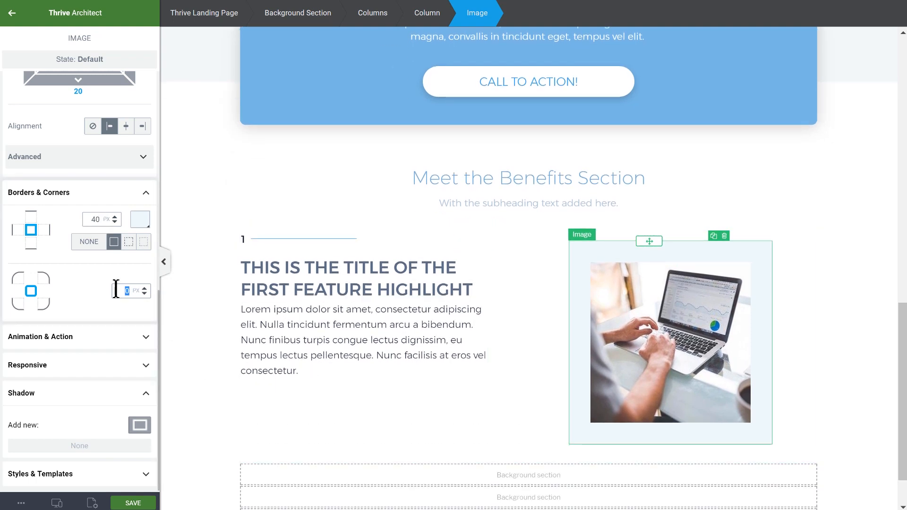
{"action": "left_click", "coordinate": [783, 274]}
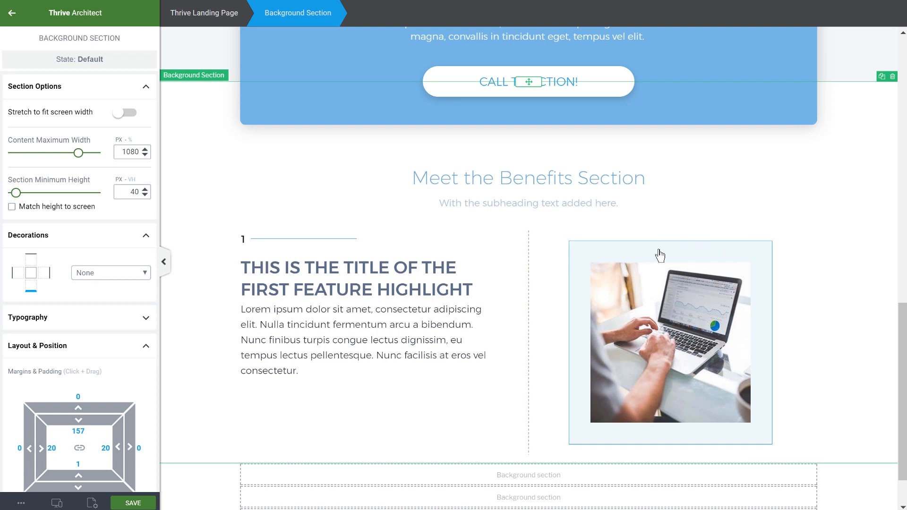
- Add a drop shadow to the framed image with angle 270, distance 4 px, blur 63 px and color rgba(0, 0, 0, 0.25)
{"action": "left_click", "coordinate": [660, 255]}
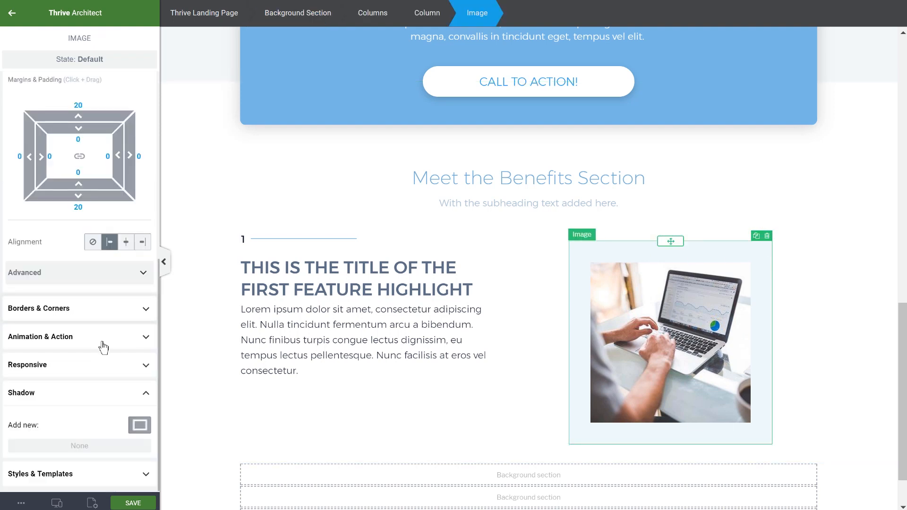
{"action": "left_click", "coordinate": [133, 428]}
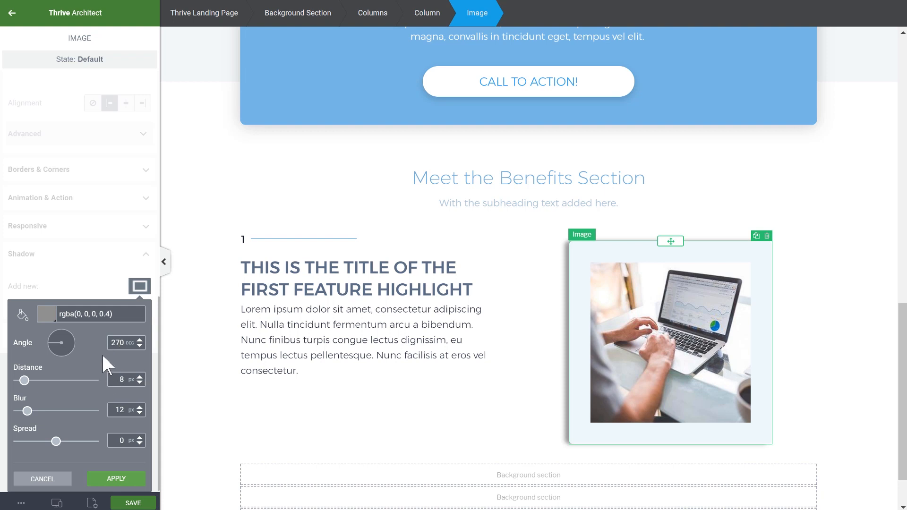
{"action": "type", "text": "4"}
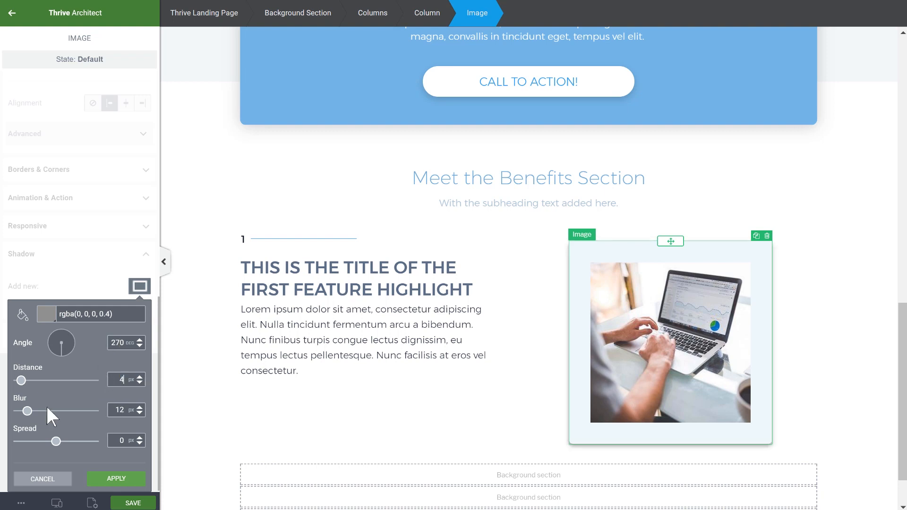
{"action": "left_click_drag", "start_coordinate": [37, 415], "coordinate": [69, 415]}
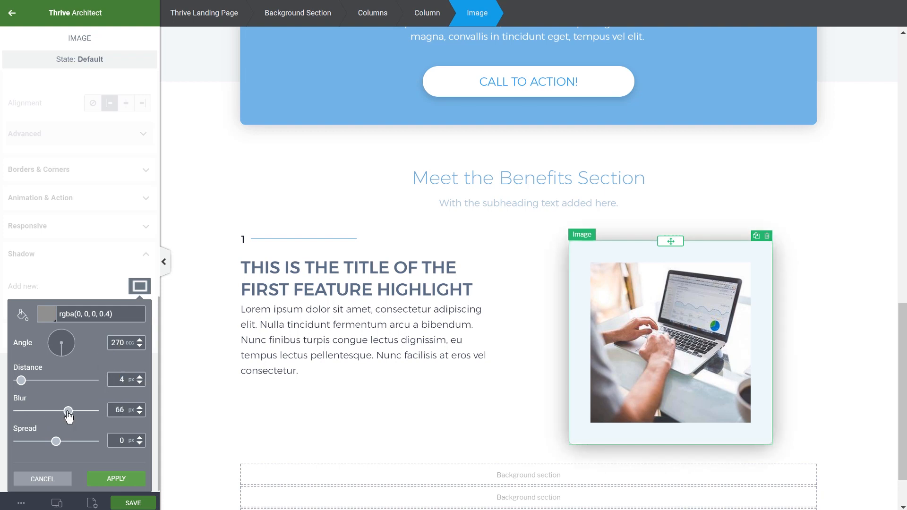
{"action": "left_click", "coordinate": [46, 314]}
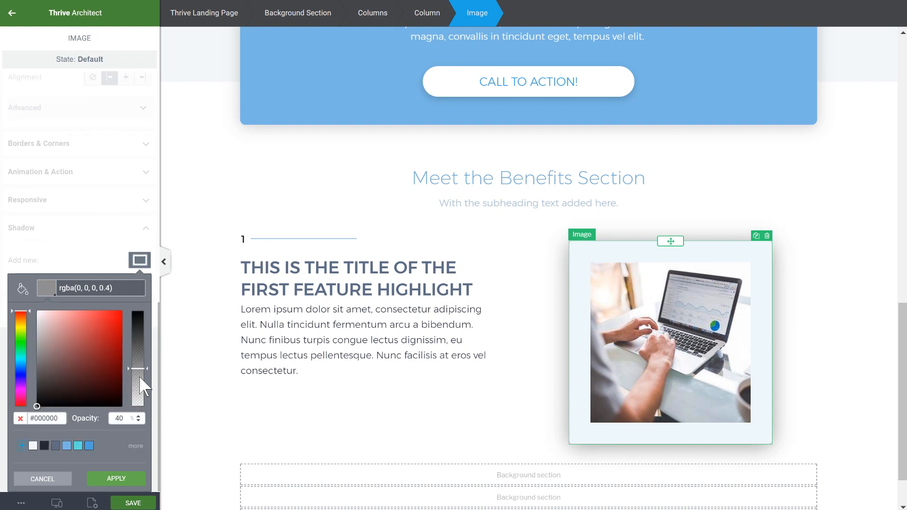
{"action": "left_click", "coordinate": [139, 389]}
{"action": "left_click_drag", "start_coordinate": [140, 388], "coordinate": [139, 383]}
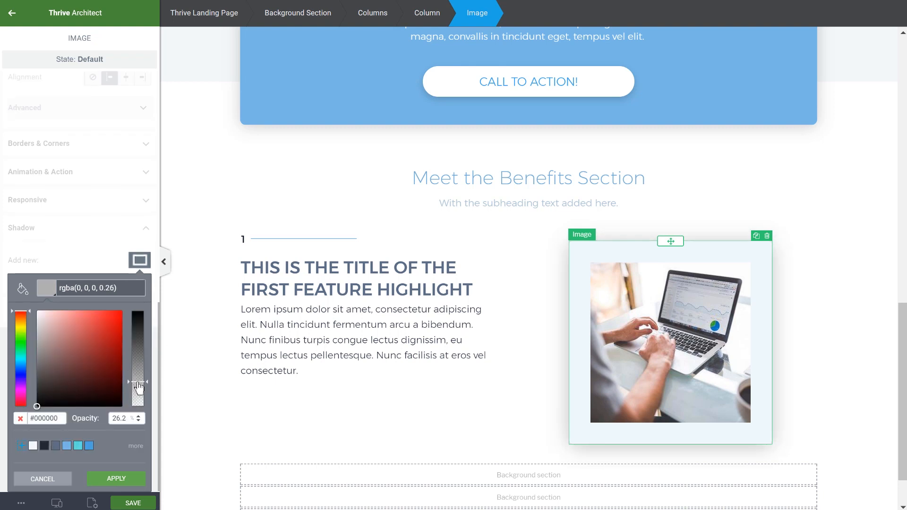
{"action": "left_click", "coordinate": [124, 477]}
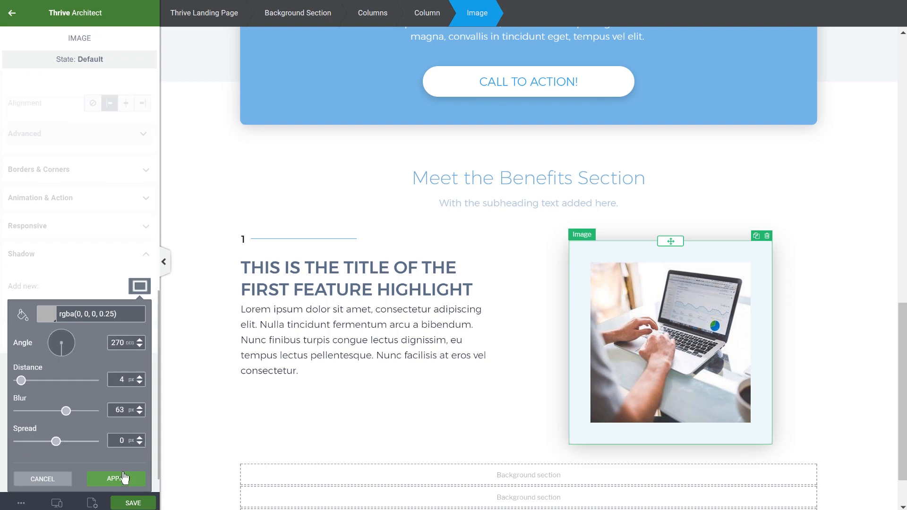
{"action": "left_click", "coordinate": [124, 481]}
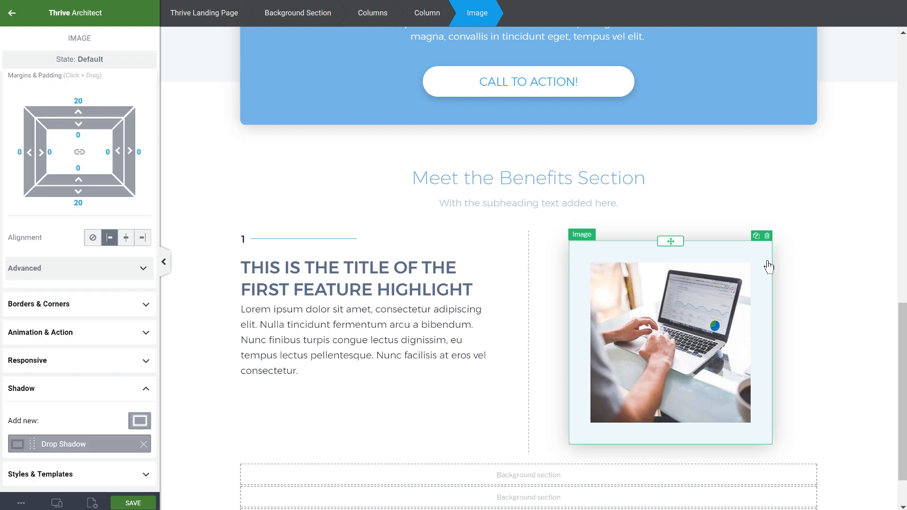
{"action": "left_click", "coordinate": [850, 231]}
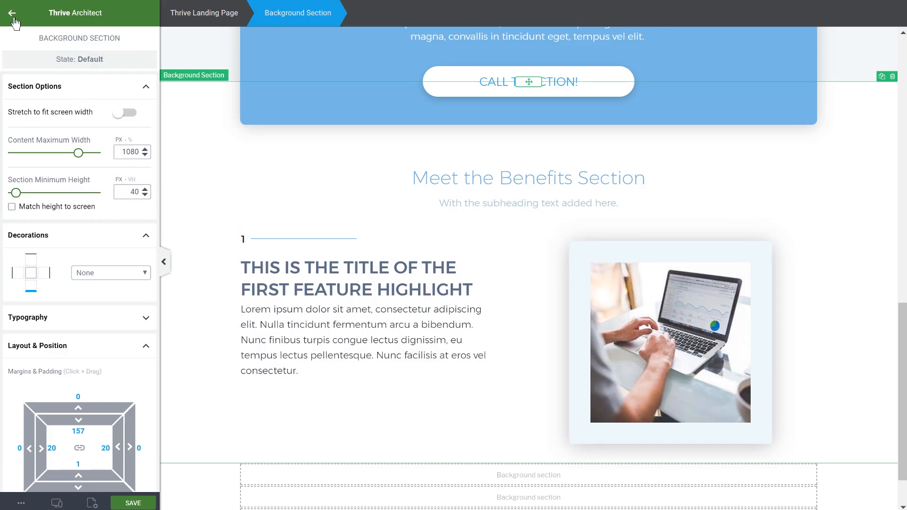
- Insert a content box below the framed laptop image in the same column
{"action": "left_click", "coordinate": [15, 21]}
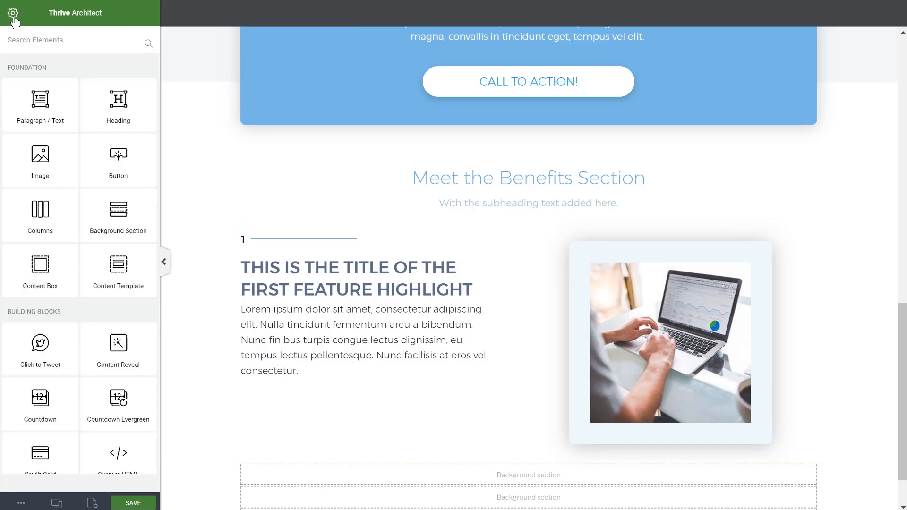
{"action": "scroll", "coordinate": [73, 208], "scroll_direction": "down", "scroll_amount": 3}
{"action": "left_click_drag", "start_coordinate": [33, 138], "coordinate": [714, 448]}
{"action": "scroll", "coordinate": [654, 411], "scroll_direction": "down", "scroll_amount": 2}
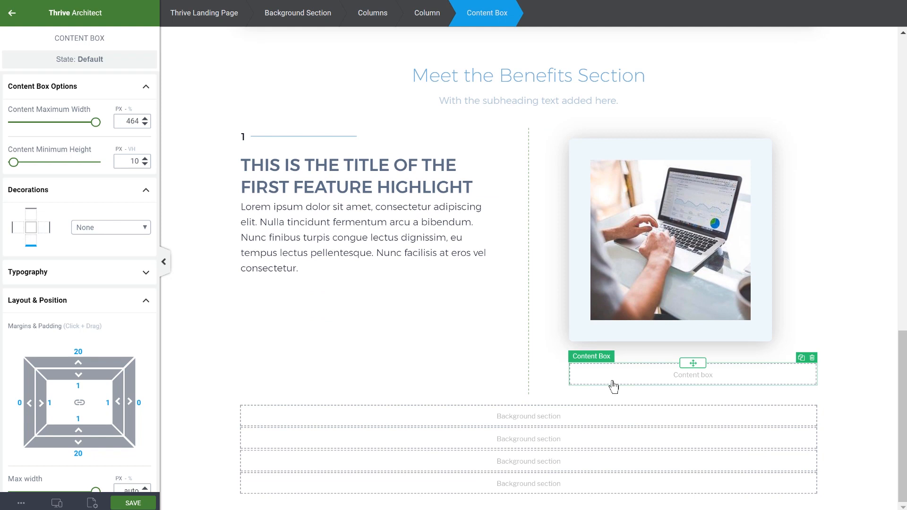
- Set the new content box's minimum height to 300 px and its padding to 40 on all sides
{"action": "double_click", "coordinate": [136, 161]}
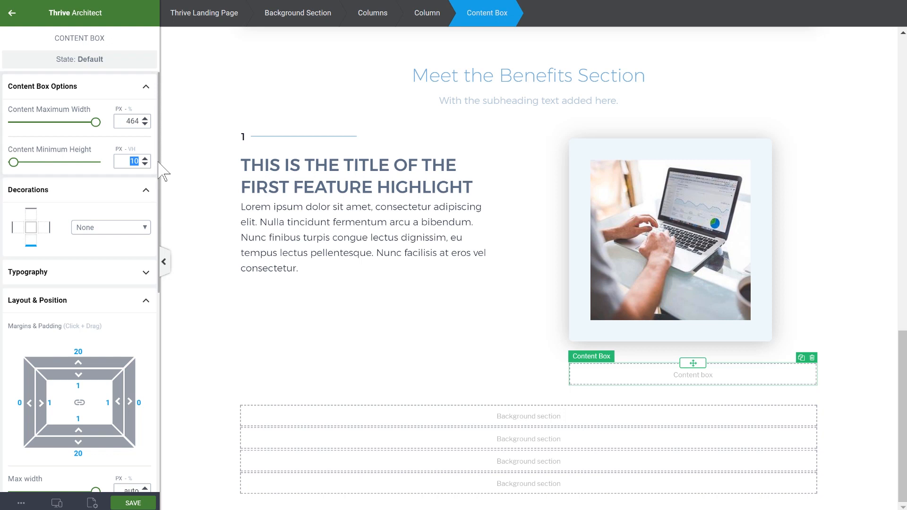
{"action": "type", "text": "300"}
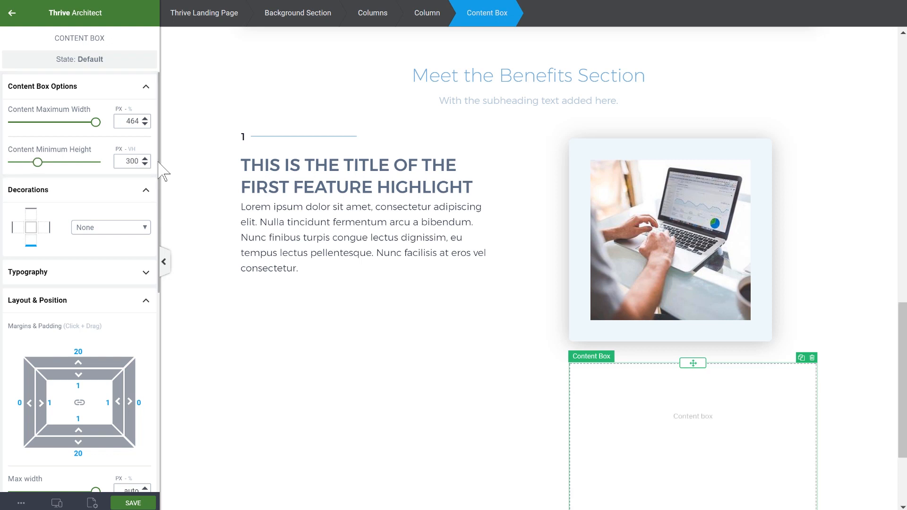
{"action": "scroll", "coordinate": [711, 302], "scroll_direction": "down", "scroll_amount": 3}
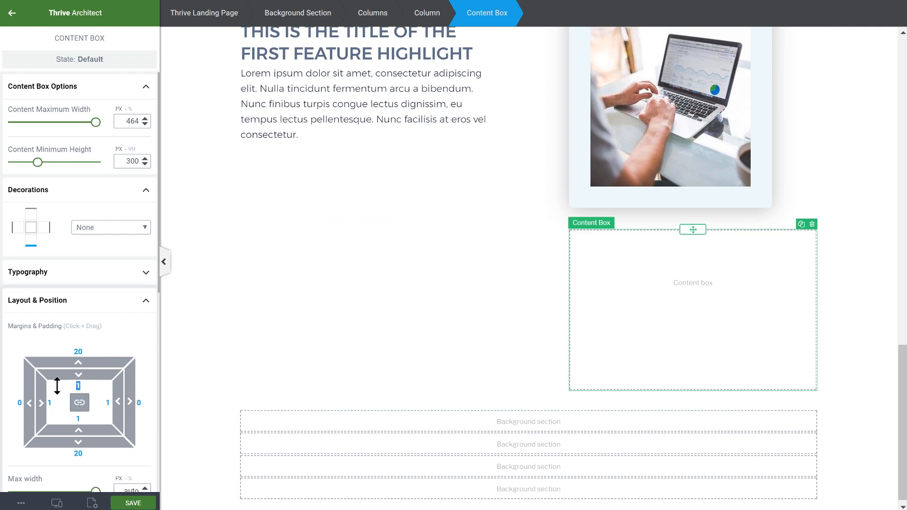
{"action": "type", "text": "40"}
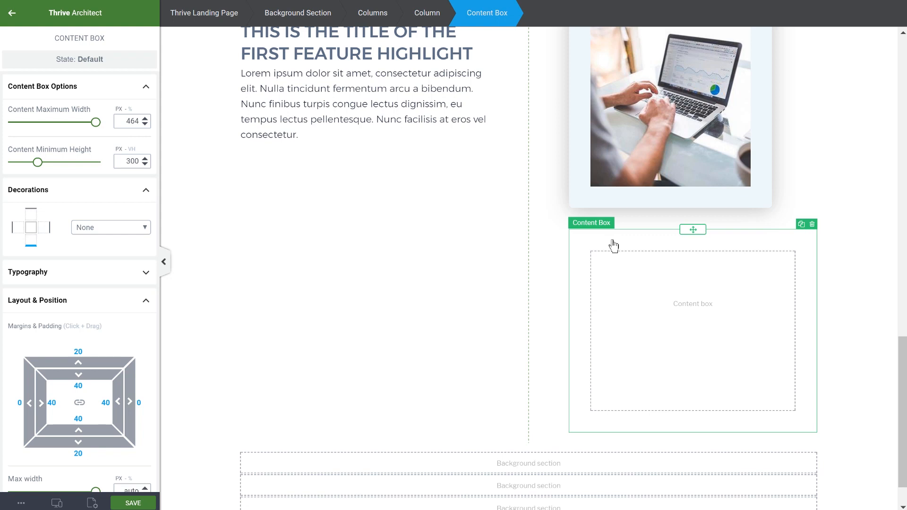
- Add a linear gradient background layer to the content box, running from #2690da to #36d8de at 100% opacity
{"action": "scroll", "coordinate": [111, 314], "scroll_direction": "down", "scroll_amount": 7}
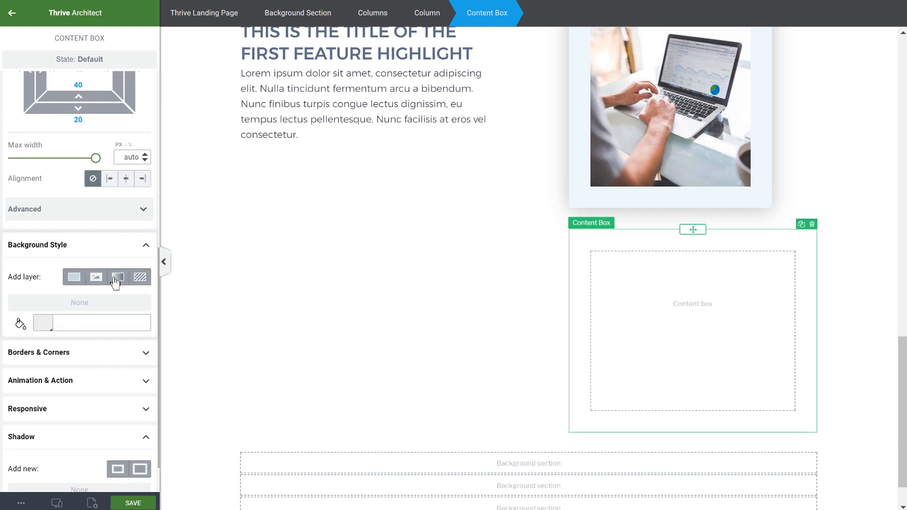
{"action": "left_click", "coordinate": [117, 278]}
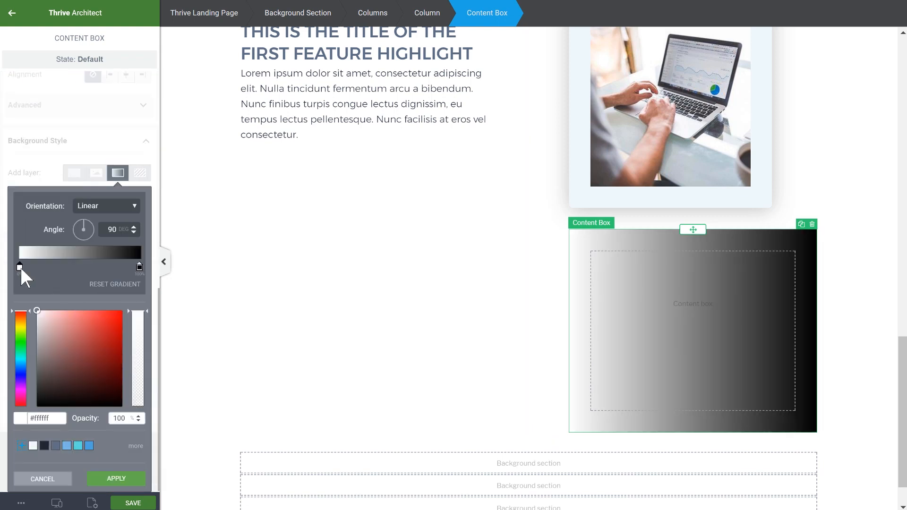
{"action": "left_click", "coordinate": [90, 447]}
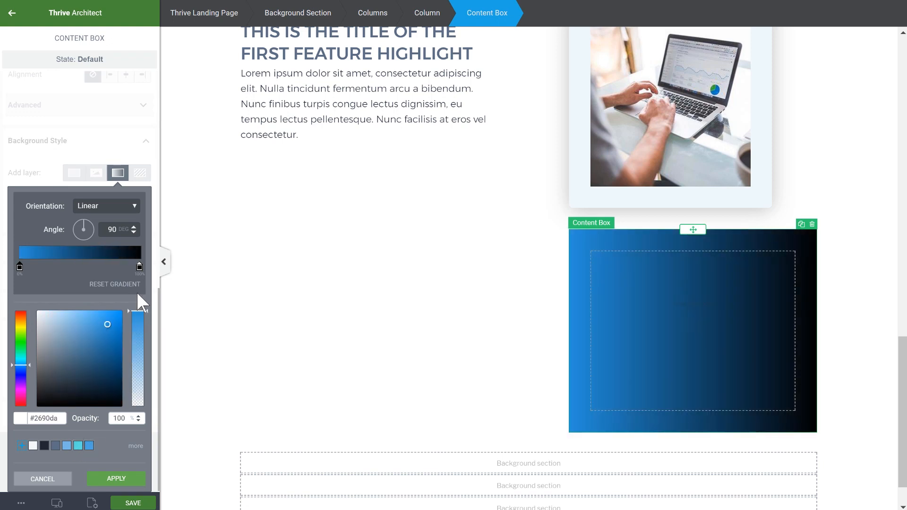
{"action": "left_click", "coordinate": [140, 267]}
{"action": "left_click", "coordinate": [78, 446]}
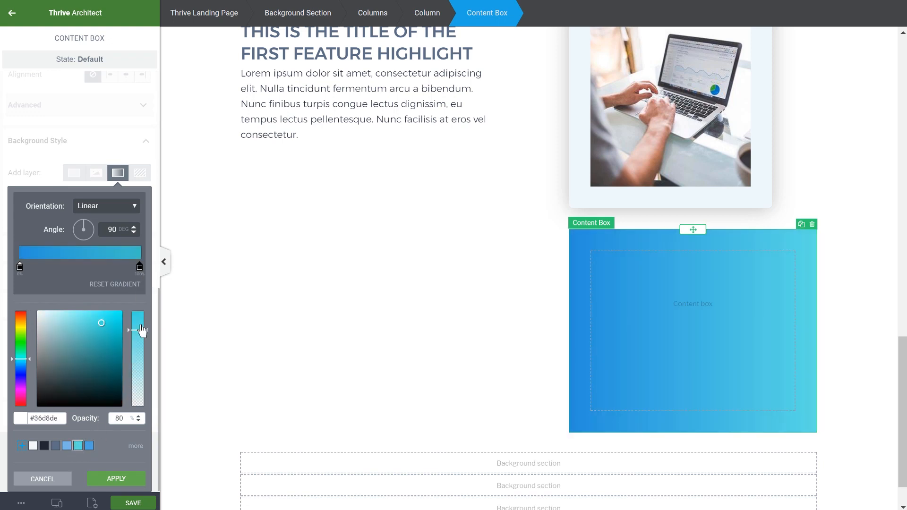
{"action": "left_click_drag", "start_coordinate": [140, 326], "coordinate": [140, 289]}
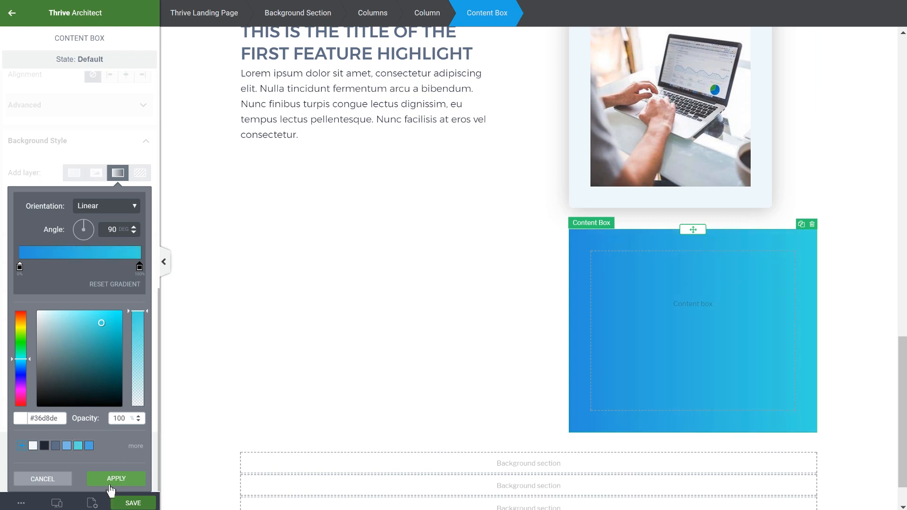
- Set the content box gradient's angle to 52 degrees and apply the gradient layer
{"action": "left_click_drag", "start_coordinate": [94, 220], "coordinate": [95, 210]}
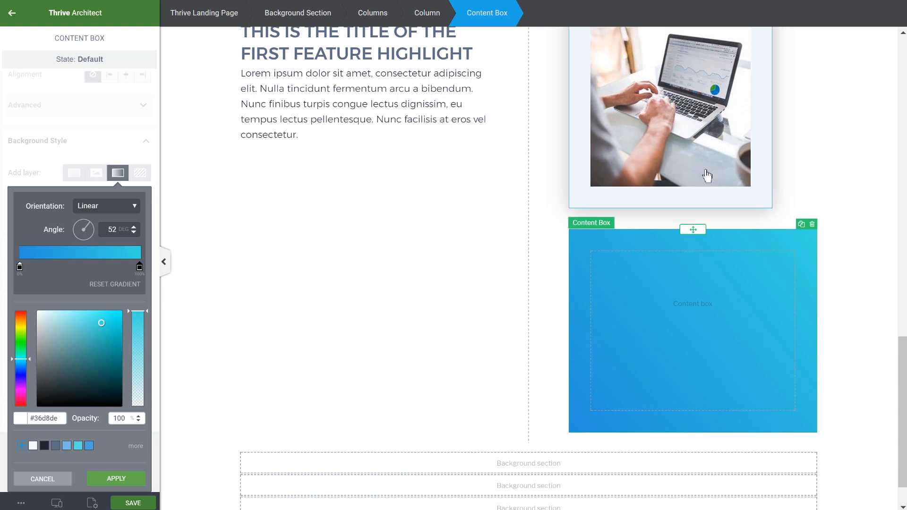
{"action": "scroll", "coordinate": [707, 166], "scroll_direction": "up", "scroll_amount": 10}
{"action": "scroll", "coordinate": [707, 165], "scroll_direction": "up", "scroll_amount": 8}
{"action": "scroll", "coordinate": [710, 168], "scroll_direction": "down", "scroll_amount": 7}
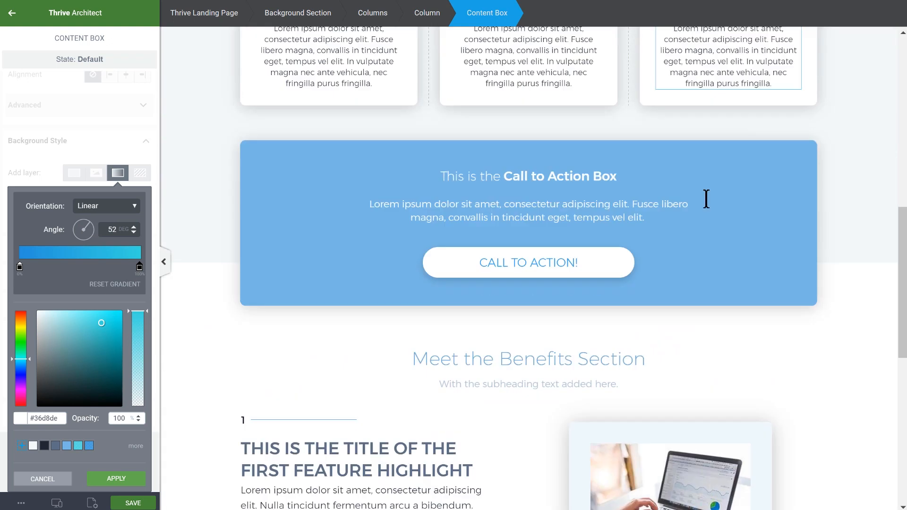
{"action": "scroll", "coordinate": [706, 199], "scroll_direction": "down", "scroll_amount": 3}
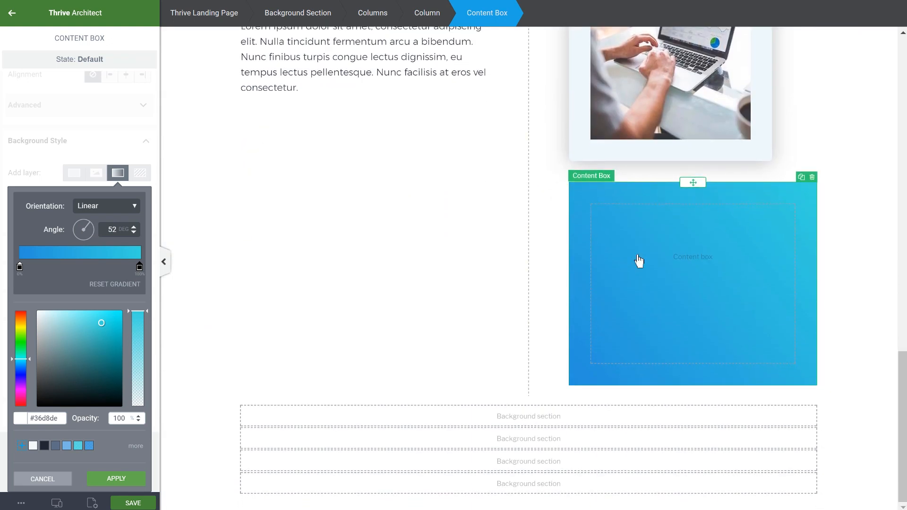
{"action": "left_click", "coordinate": [103, 480]}
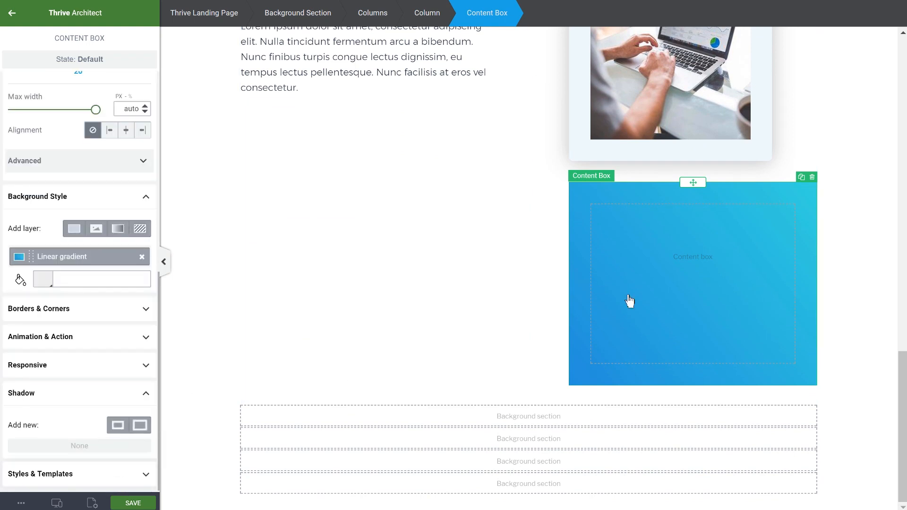
- Insert a second content box inside the blue gradient content box
{"action": "left_click", "coordinate": [12, 13]}
{"action": "scroll", "coordinate": [66, 145], "scroll_direction": "up", "scroll_amount": 6}
{"action": "left_click_drag", "start_coordinate": [69, 273], "coordinate": [702, 285]}
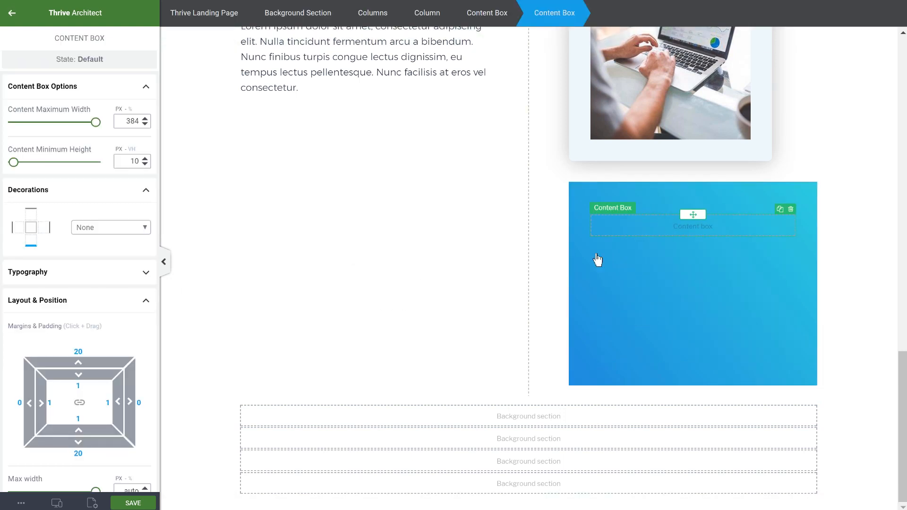
- Set the inner content box's vertical margins to 0 and fill its background with white
{"action": "double_click", "coordinate": [81, 352]}
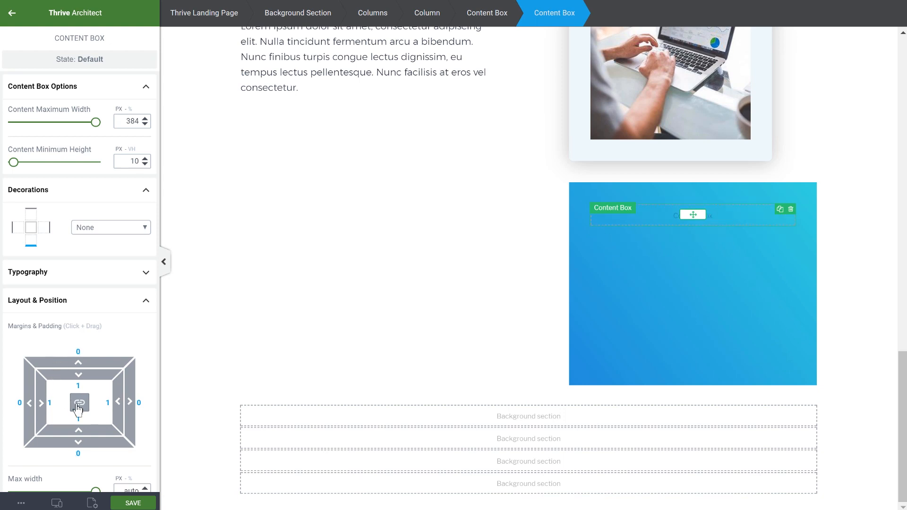
{"action": "scroll", "coordinate": [75, 364], "scroll_direction": "down", "scroll_amount": 4}
{"action": "scroll", "coordinate": [52, 416], "scroll_direction": "down", "scroll_amount": 1}
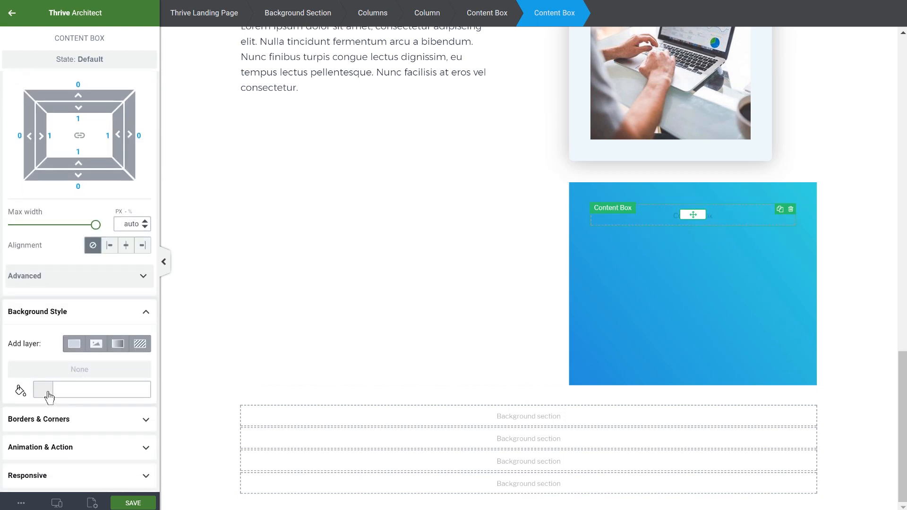
{"action": "left_click", "coordinate": [44, 391]}
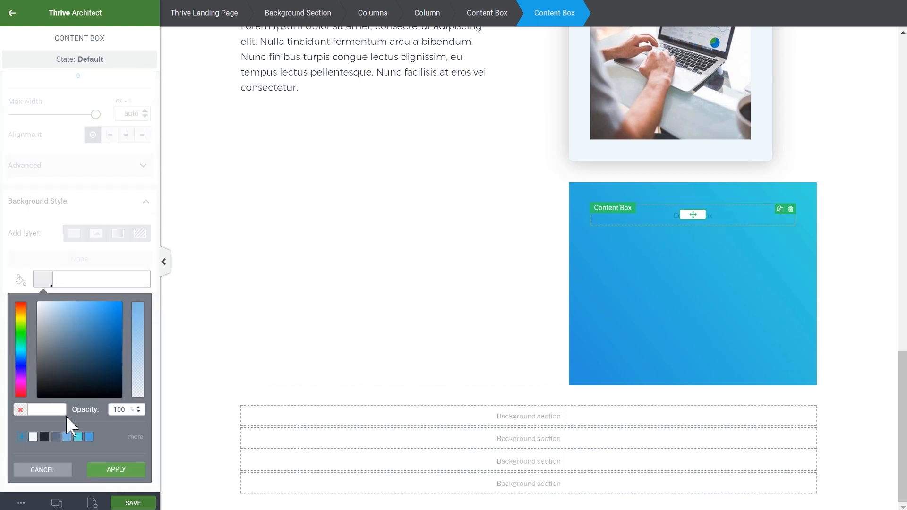
{"action": "left_click", "coordinate": [114, 471]}
- Set the outer gradient box's vertical margins to 0 and switch its position to Absolute
{"action": "left_click", "coordinate": [645, 201]}
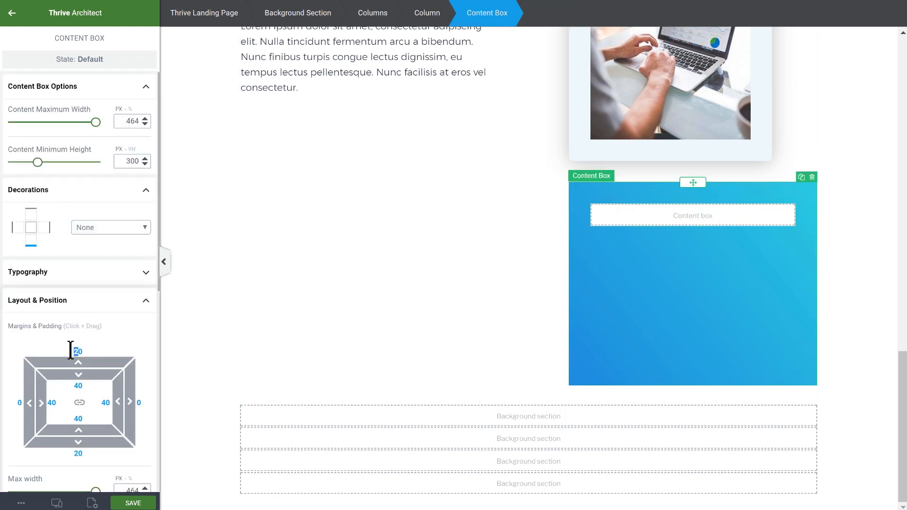
{"action": "left_click_drag", "start_coordinate": [93, 448], "coordinate": [125, 300]}
{"action": "scroll", "coordinate": [116, 290], "scroll_direction": "down", "scroll_amount": 4}
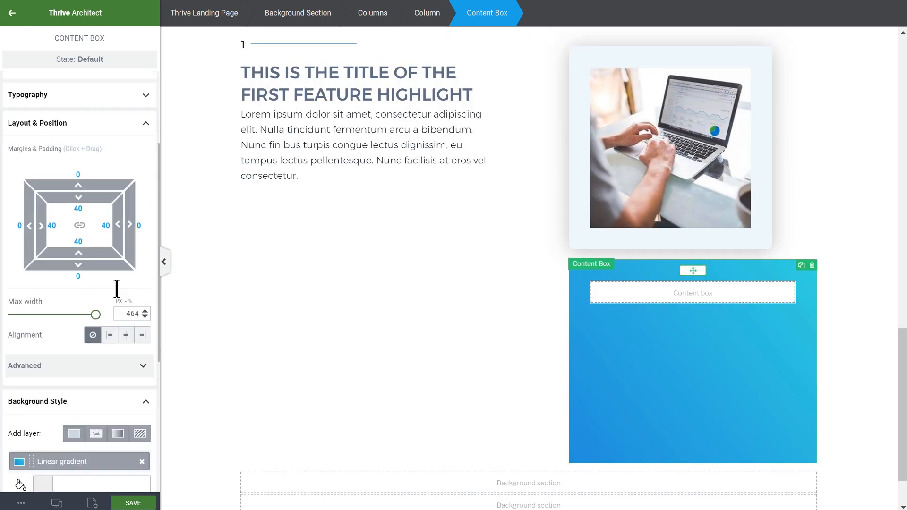
{"action": "left_click", "coordinate": [65, 350]}
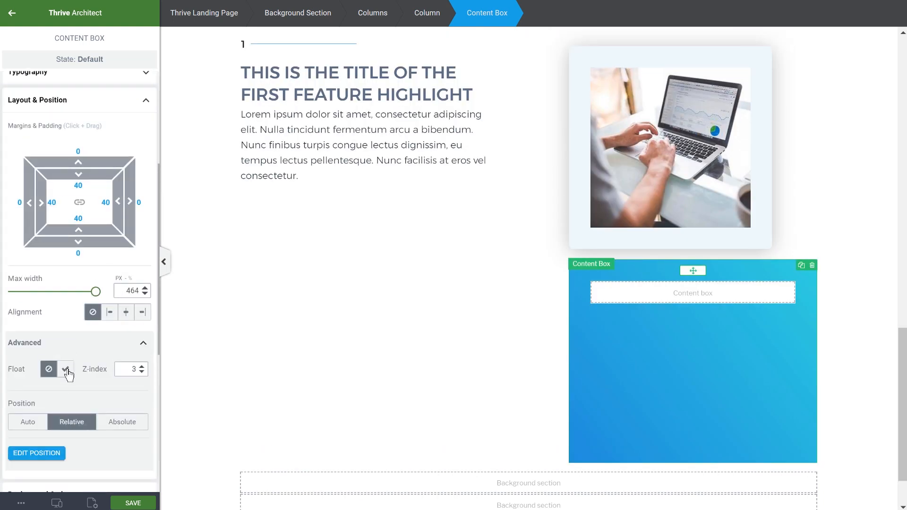
{"action": "scroll", "coordinate": [93, 264], "scroll_direction": "down", "scroll_amount": 1}
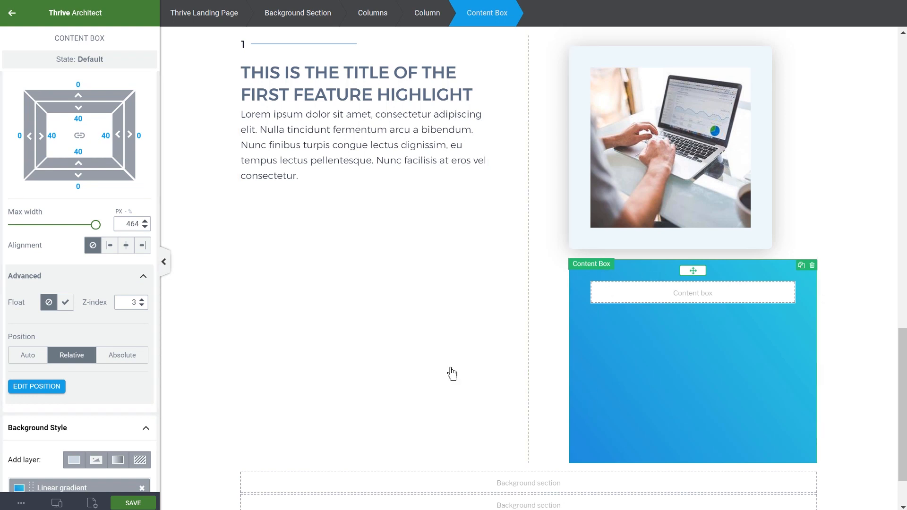
{"action": "left_click", "coordinate": [123, 361]}
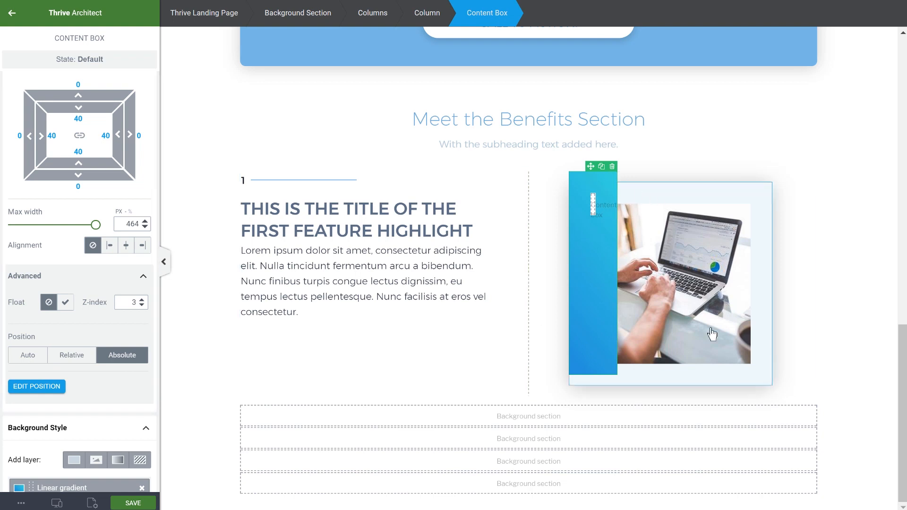
- Set the top margin of the framed laptop image to 0
{"action": "left_click", "coordinate": [745, 201]}
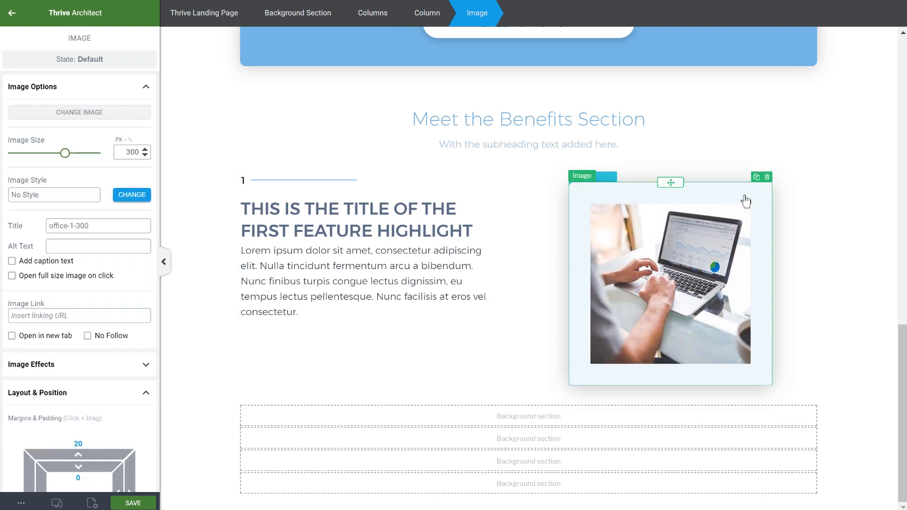
{"action": "scroll", "coordinate": [84, 402], "scroll_direction": "down", "scroll_amount": 2}
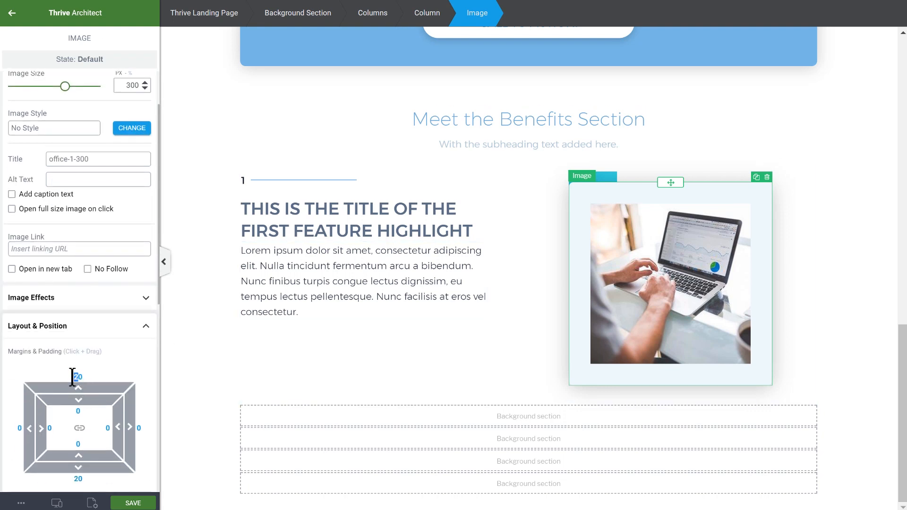
{"action": "type", "text": "0"}
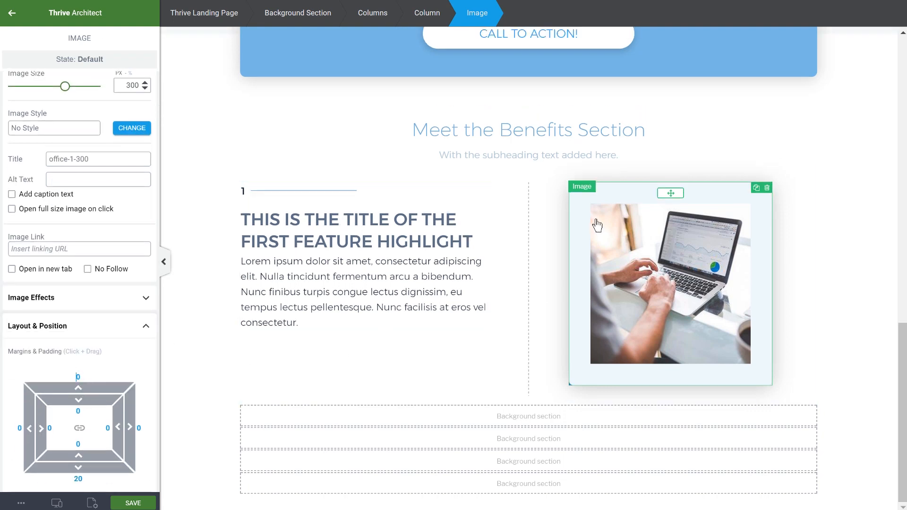
{"action": "left_click", "coordinate": [571, 392]}
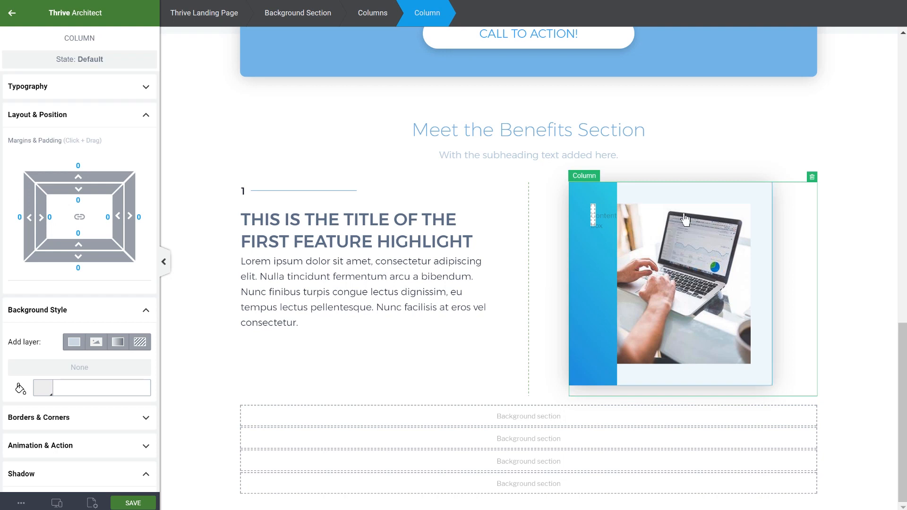
- Select the white content box inside the gradient box and open its minimum height for editing
{"action": "left_click", "coordinate": [608, 197]}
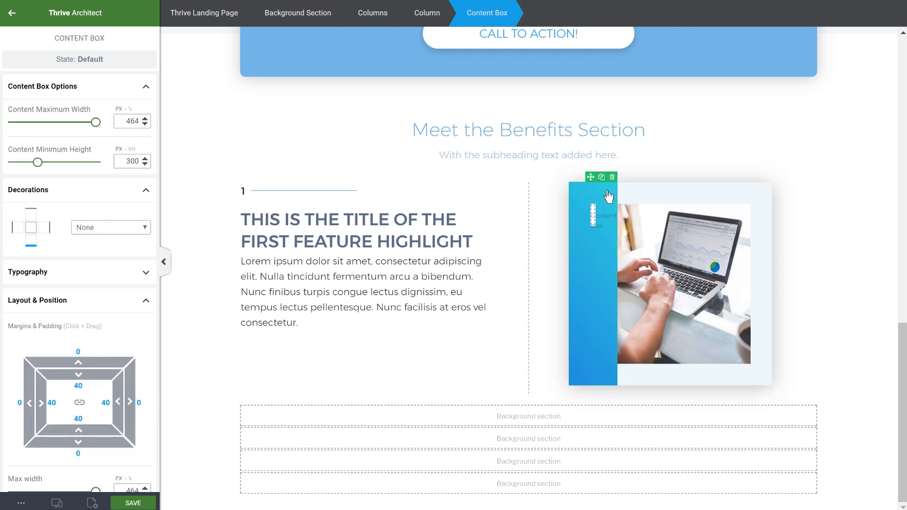
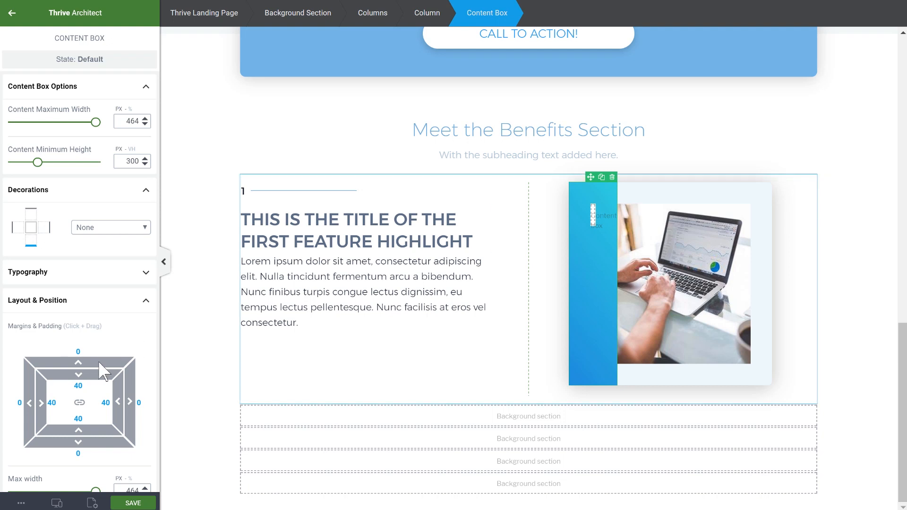
{"action": "scroll", "coordinate": [122, 326], "scroll_direction": "down", "scroll_amount": 1}
{"action": "scroll", "coordinate": [123, 327], "scroll_direction": "down", "scroll_amount": 3}
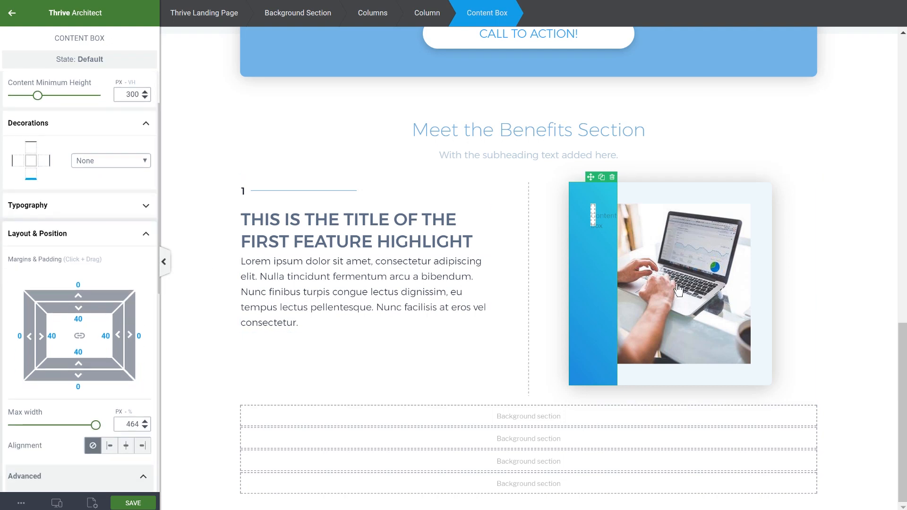
{"action": "left_click", "coordinate": [595, 221]}
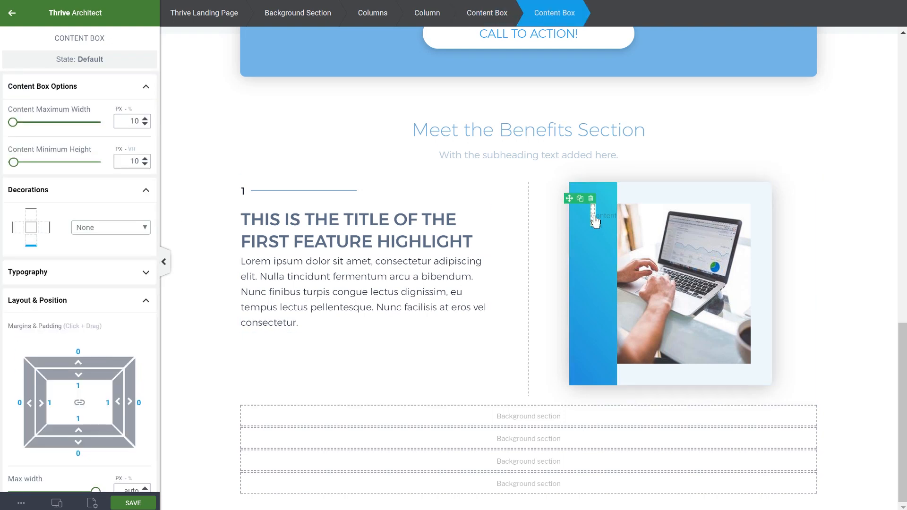
{"action": "left_click_drag", "start_coordinate": [128, 163], "coordinate": [148, 160]}
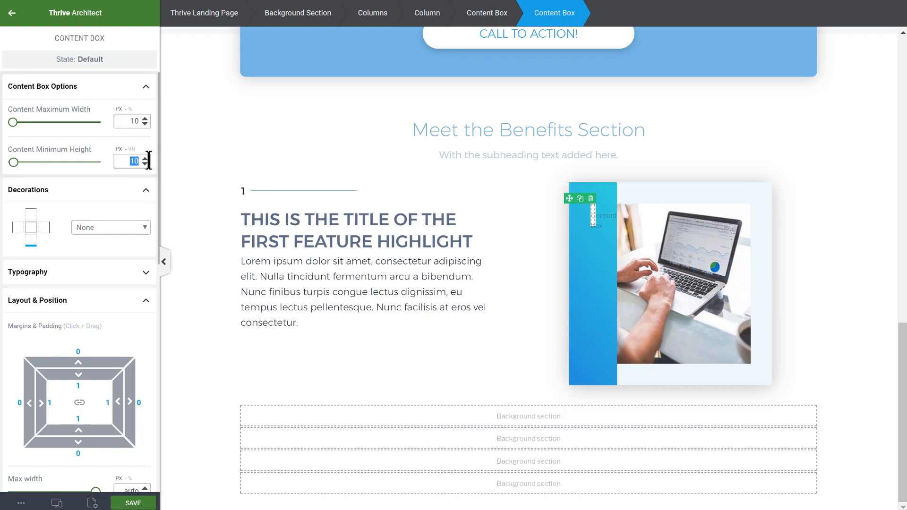
- Set the inner content box's minimum height to 300 px and its left and right padding to 150 px
{"action": "type", "text": "300"}
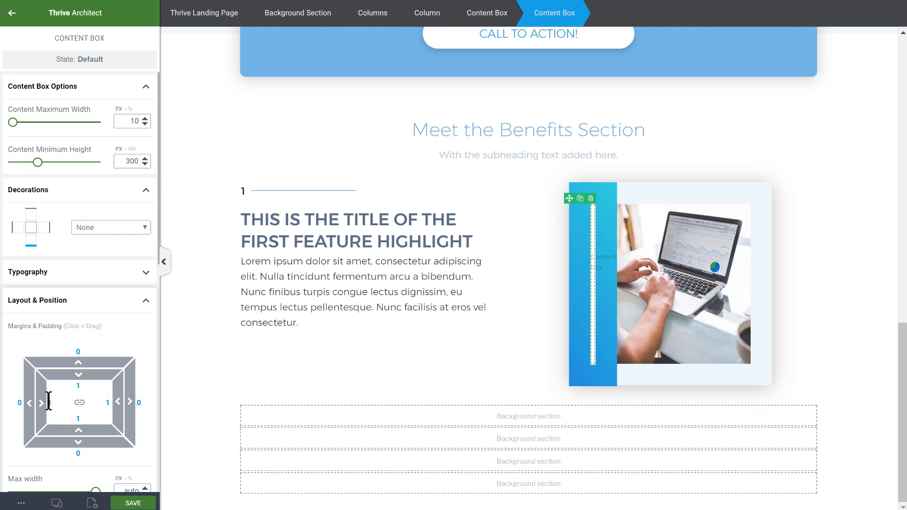
{"action": "type", "text": "150"}
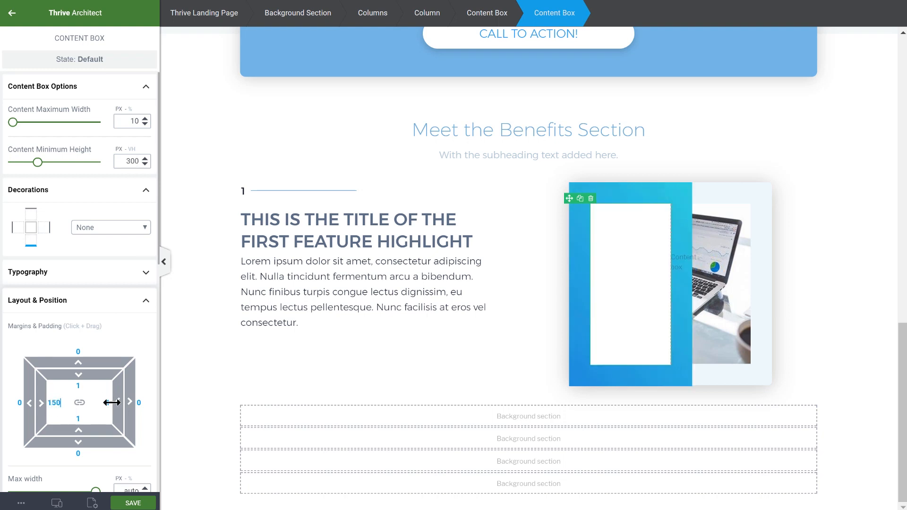
{"action": "type", "text": "50"}
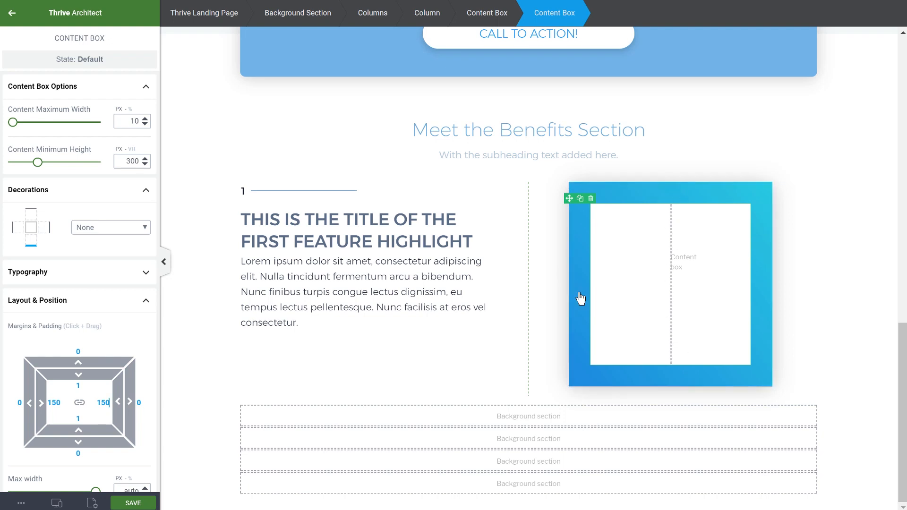
- Offset the gradient content box absolutely from its top-left corner, with top 83 px and left 161 px, and save the position
{"action": "left_click", "coordinate": [641, 196]}
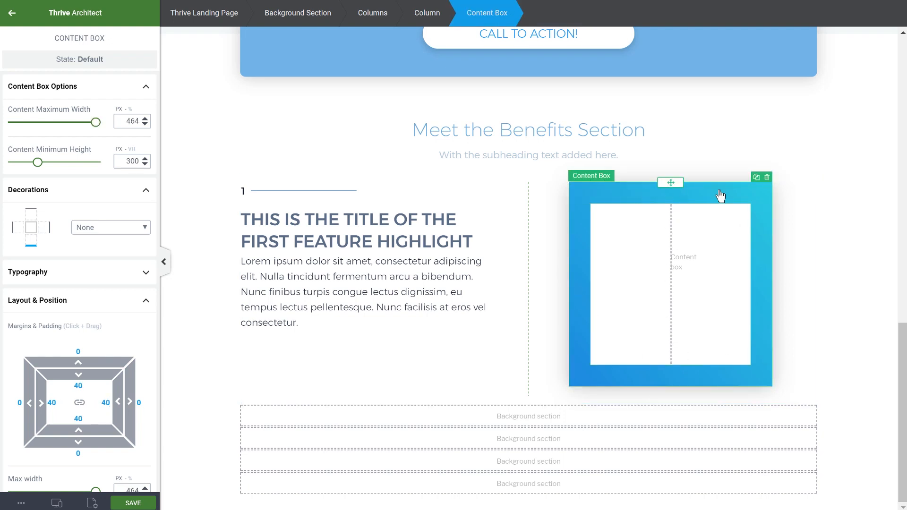
{"action": "scroll", "coordinate": [90, 425], "scroll_direction": "down", "scroll_amount": 3}
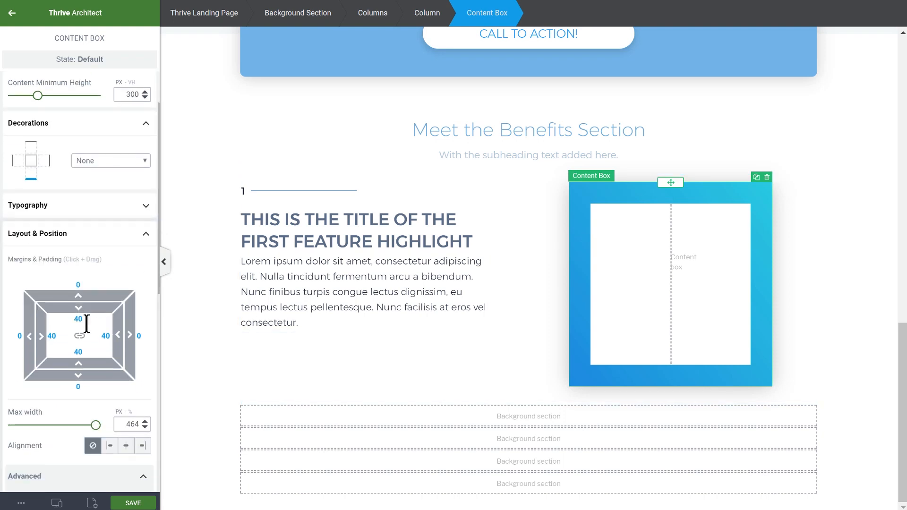
{"action": "scroll", "coordinate": [91, 451], "scroll_direction": "down", "scroll_amount": 2}
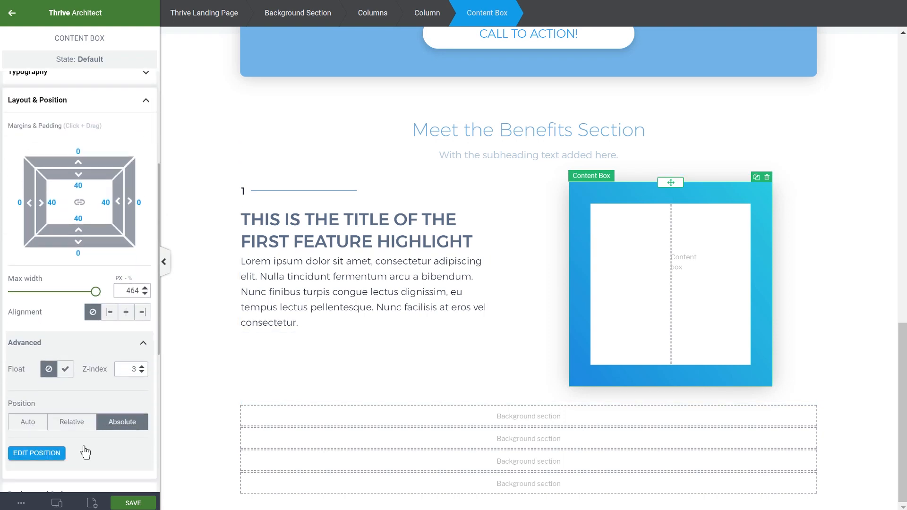
{"action": "left_click", "coordinate": [59, 453]}
{"action": "scroll", "coordinate": [113, 377], "scroll_direction": "down", "scroll_amount": 1}
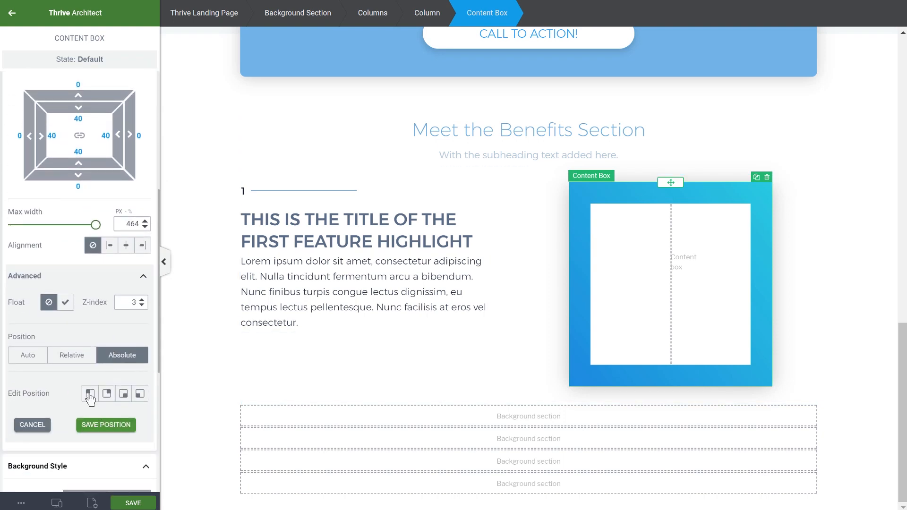
{"action": "left_click", "coordinate": [90, 395]}
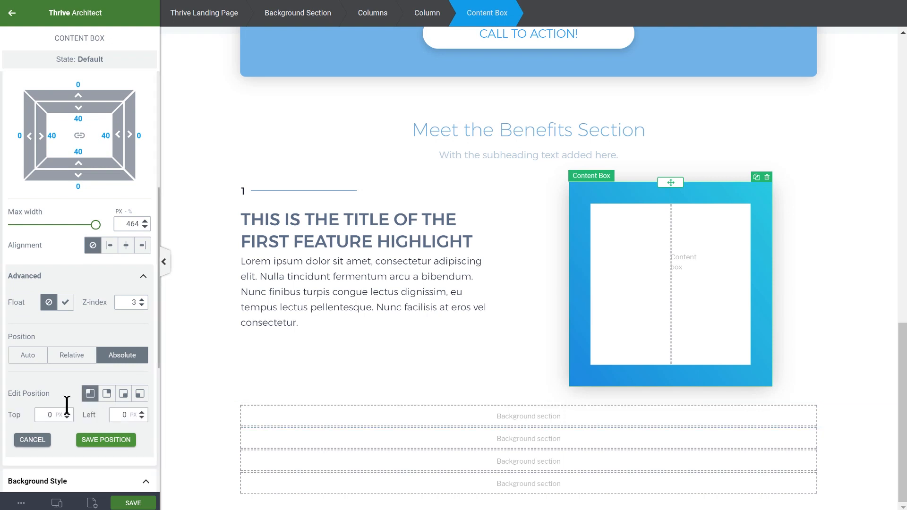
{"action": "left_click_drag", "start_coordinate": [67, 414], "coordinate": [69, 374]}
{"action": "left_click_drag", "start_coordinate": [143, 405], "coordinate": [138, 321]}
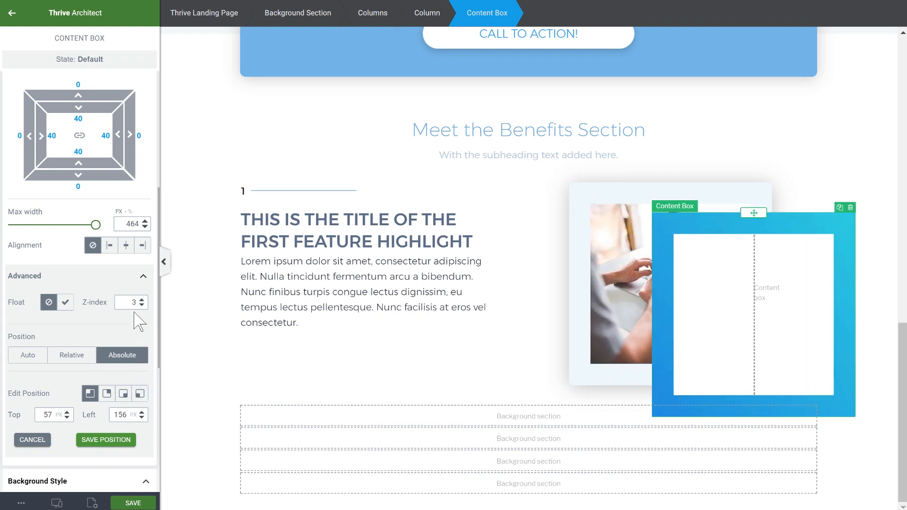
{"action": "left_click_drag", "start_coordinate": [68, 403], "coordinate": [68, 398]}
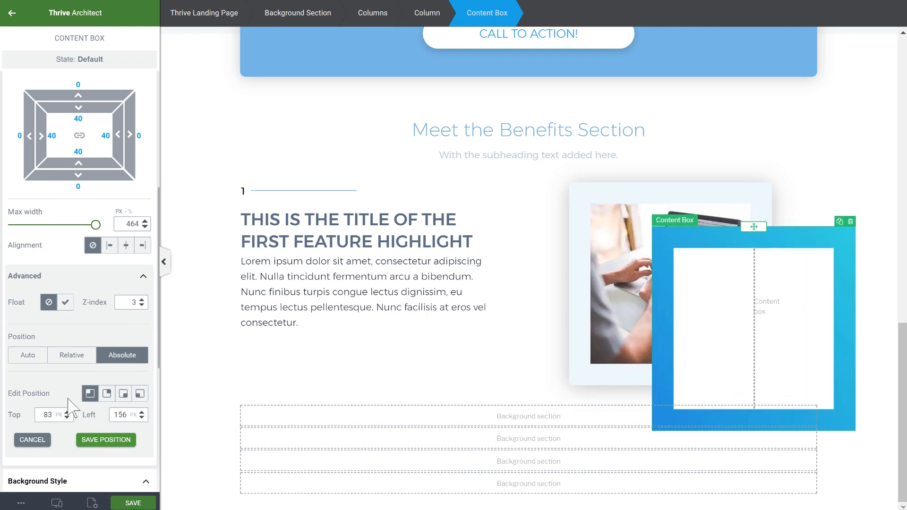
{"action": "left_click_drag", "start_coordinate": [142, 413], "coordinate": [141, 411]}
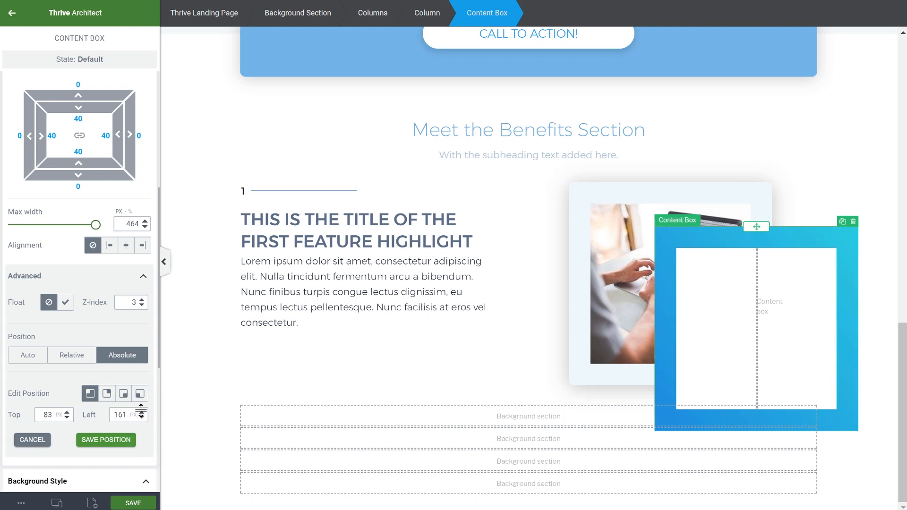
{"action": "left_click", "coordinate": [106, 439]}
- Set the laptop image's z-index to 30 so it sits in front of the gradient frame
{"action": "left_click", "coordinate": [855, 158]}
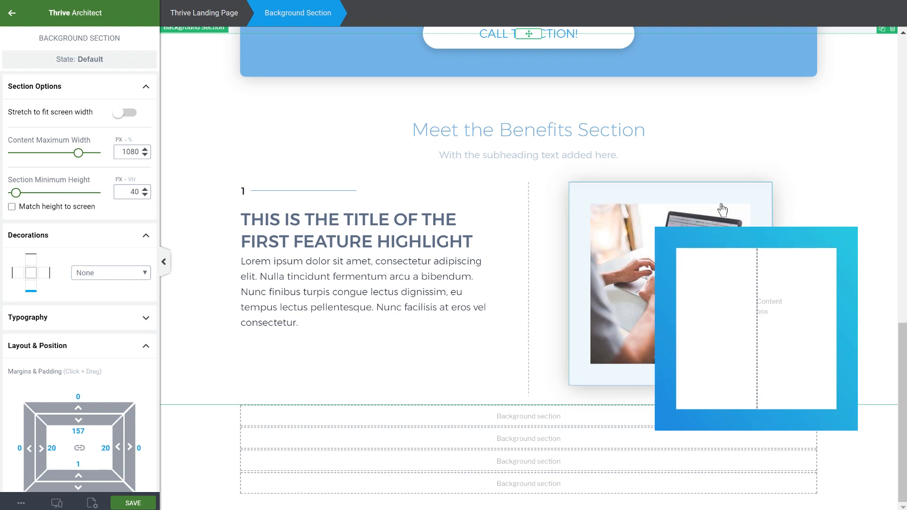
{"action": "left_click", "coordinate": [677, 206]}
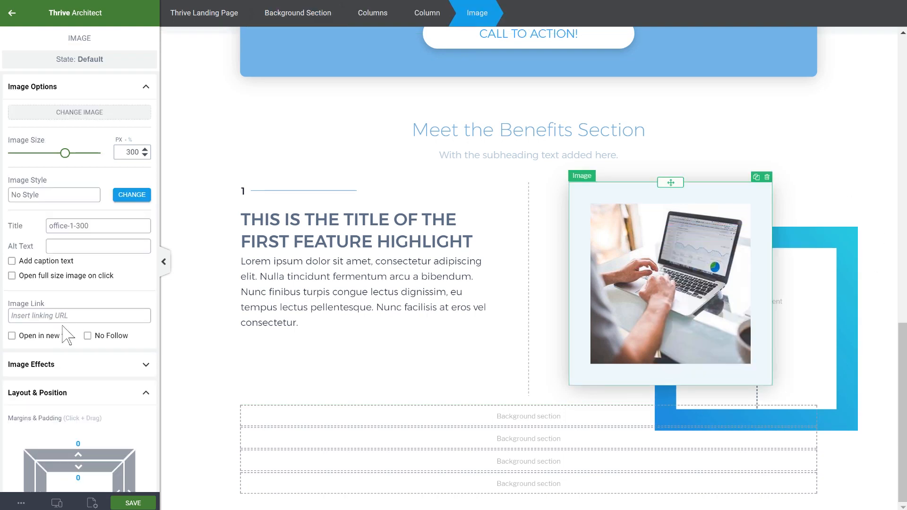
{"action": "scroll", "coordinate": [95, 311], "scroll_direction": "down", "scroll_amount": 2}
{"action": "scroll", "coordinate": [95, 302], "scroll_direction": "down", "scroll_amount": 5}
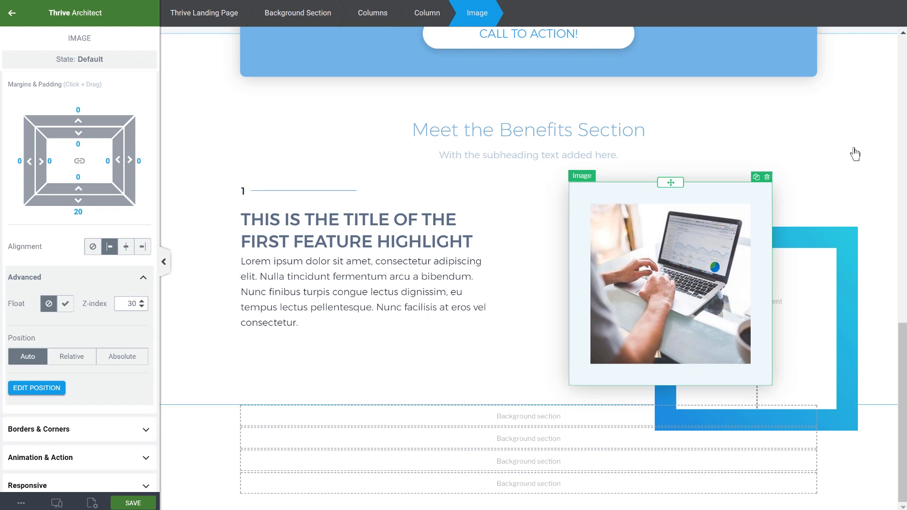
{"action": "left_click", "coordinate": [847, 163]}
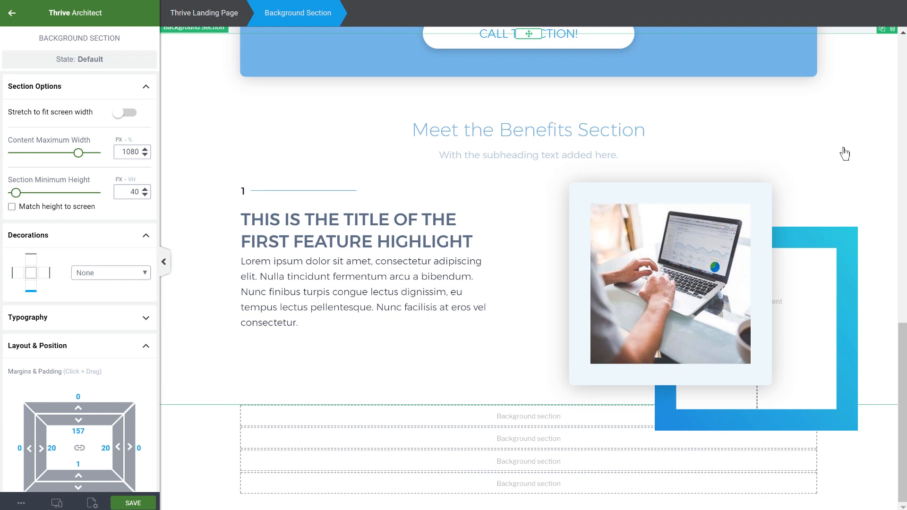
- Give the column containing the first feature text a top margin of 50 px
{"action": "left_click", "coordinate": [423, 200]}
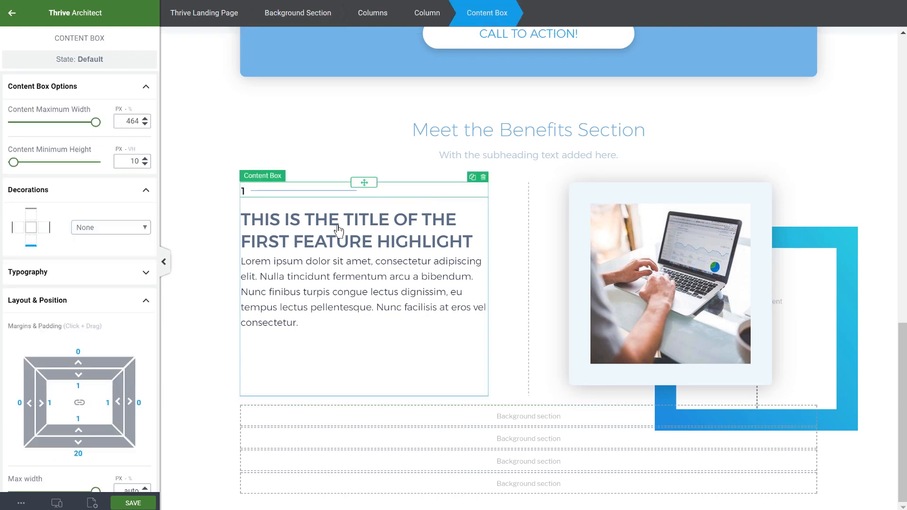
{"action": "left_click", "coordinate": [415, 14]}
{"action": "left_click_drag", "start_coordinate": [82, 171], "coordinate": [84, 112]}
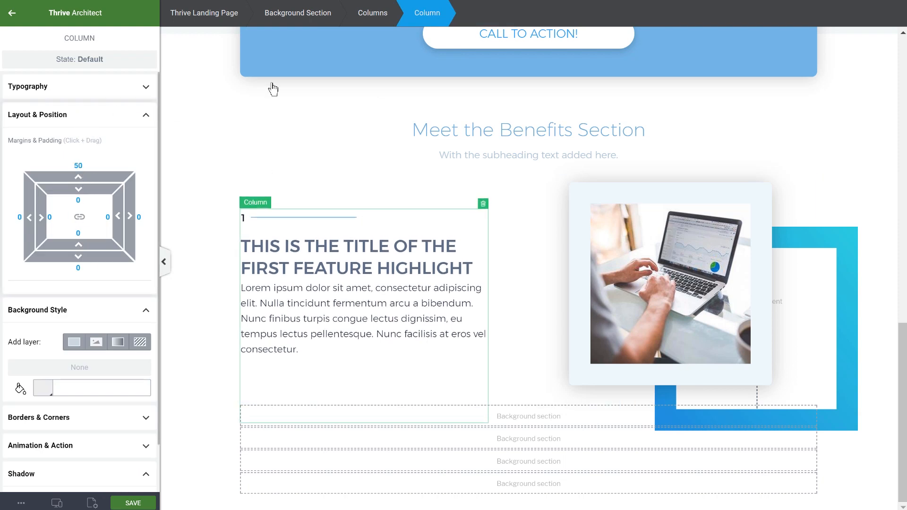
- Increase the bottom margin of the two-column feature block to 138 px
{"action": "left_click", "coordinate": [578, 240]}
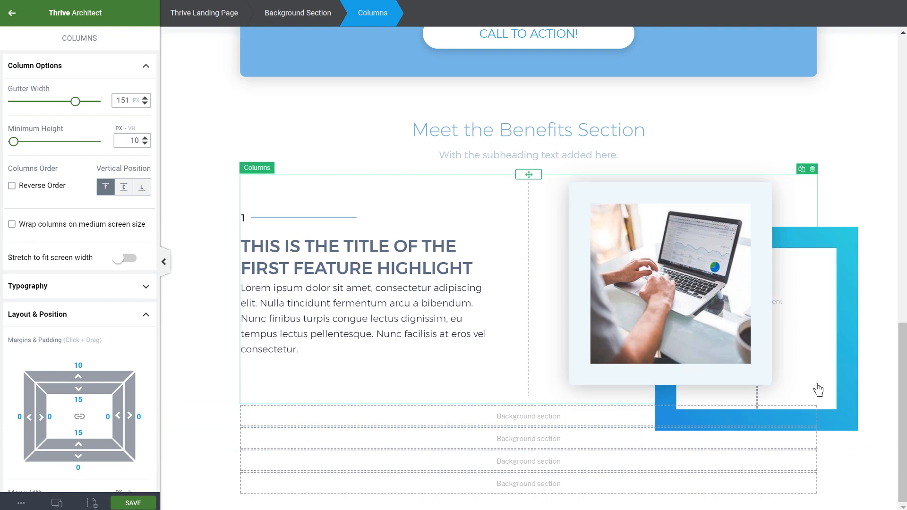
{"action": "left_click_drag", "start_coordinate": [79, 457], "coordinate": [79, 481]}
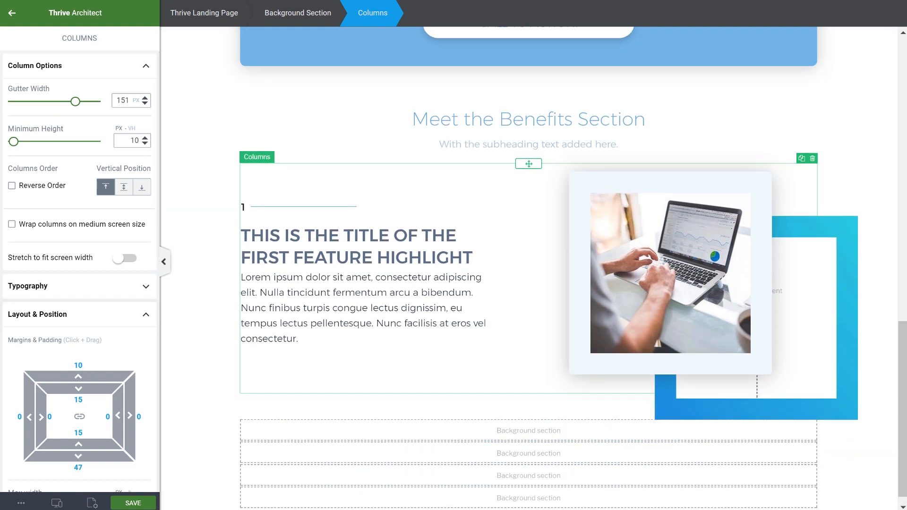
{"action": "scroll", "coordinate": [105, 355], "scroll_direction": "down", "scroll_amount": 3}
{"action": "left_click_drag", "start_coordinate": [79, 383], "coordinate": [77, 439]}
{"action": "scroll", "coordinate": [81, 292], "scroll_direction": "down", "scroll_amount": 2}
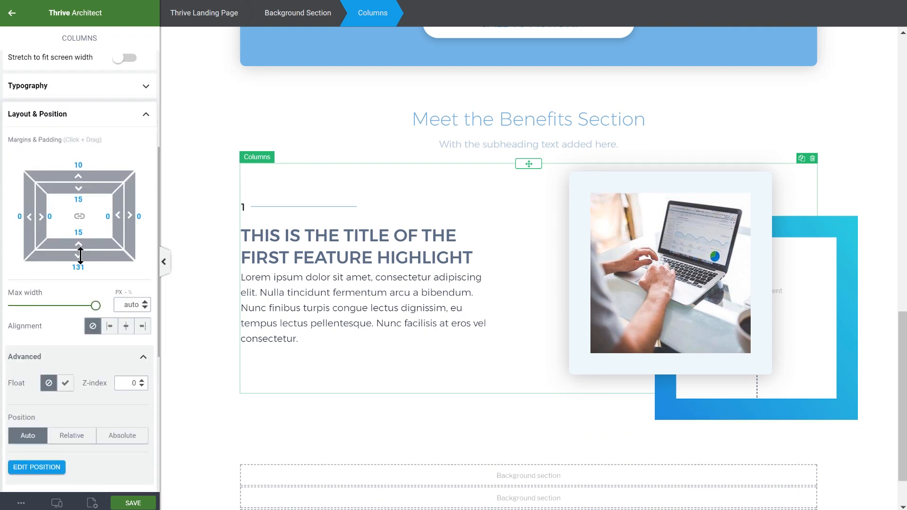
{"action": "left_click_drag", "start_coordinate": [79, 257], "coordinate": [80, 265]}
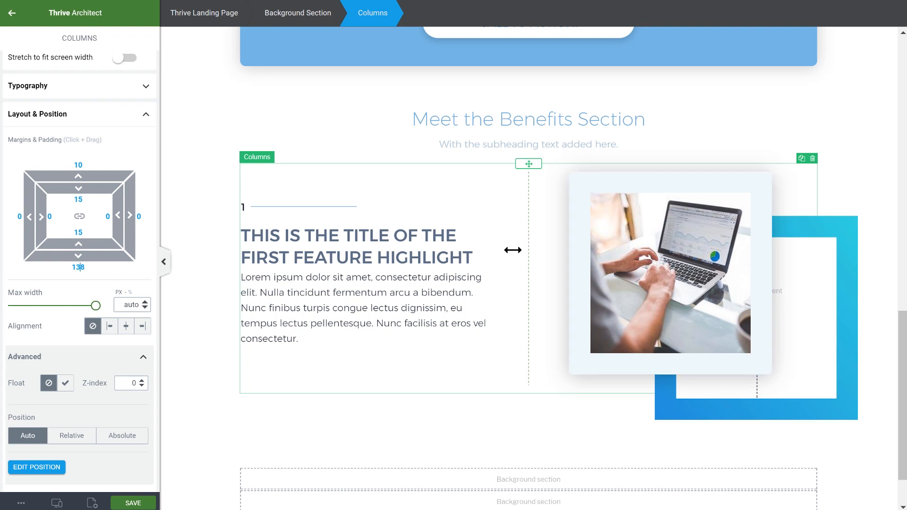
{"action": "left_click", "coordinate": [878, 184]}
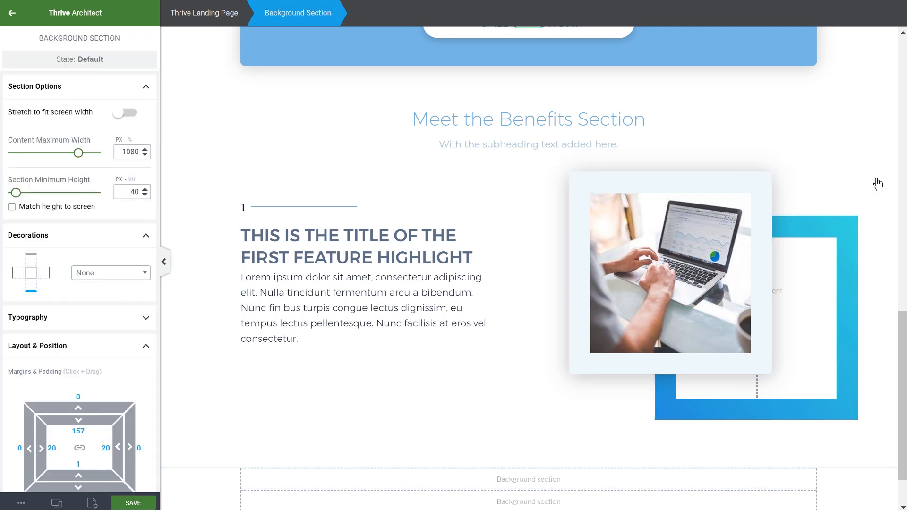
- Increase the bottom margin of the content box holding the "Meet the Benefits Section" heading and subheading
{"action": "left_click", "coordinate": [530, 146]}
{"action": "left_click", "coordinate": [378, 13]}
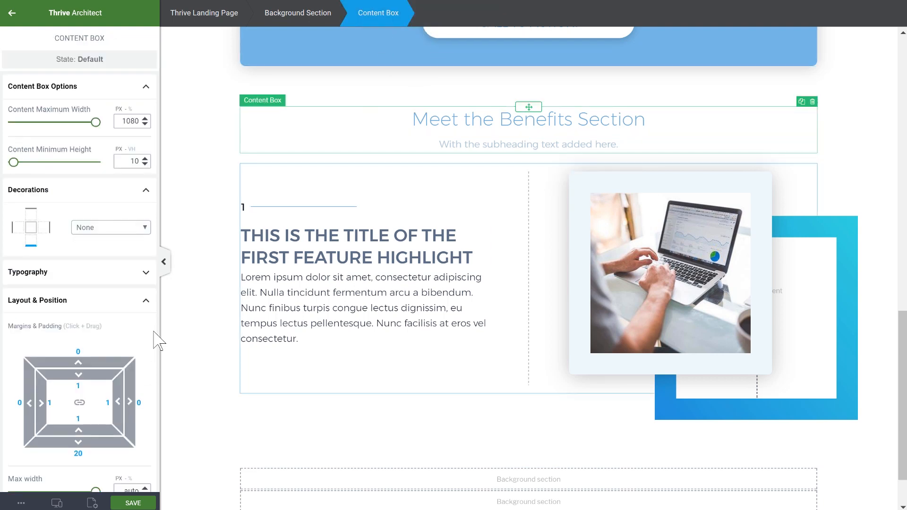
{"action": "scroll", "coordinate": [76, 385], "scroll_direction": "down", "scroll_amount": 2}
{"action": "left_click_drag", "start_coordinate": [78, 380], "coordinate": [89, 432]}
- Switch to the tablet view and reduce the gutter width of the feature columns to 50 px
{"action": "left_click", "coordinate": [459, 363]}
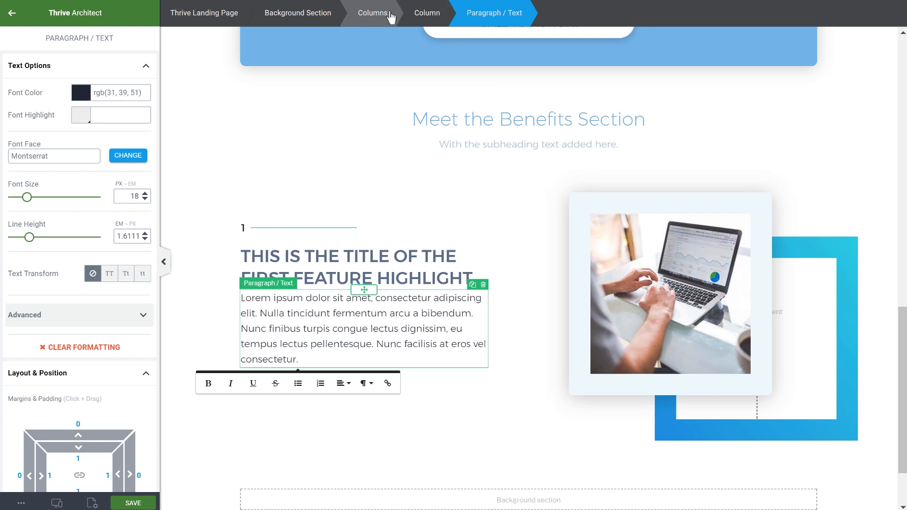
{"action": "left_click", "coordinate": [375, 13]}
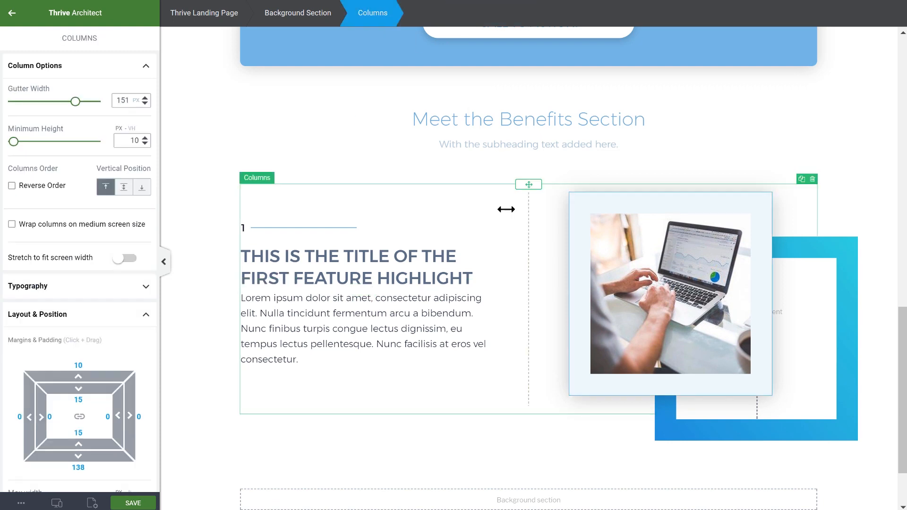
{"action": "left_click", "coordinate": [58, 503]}
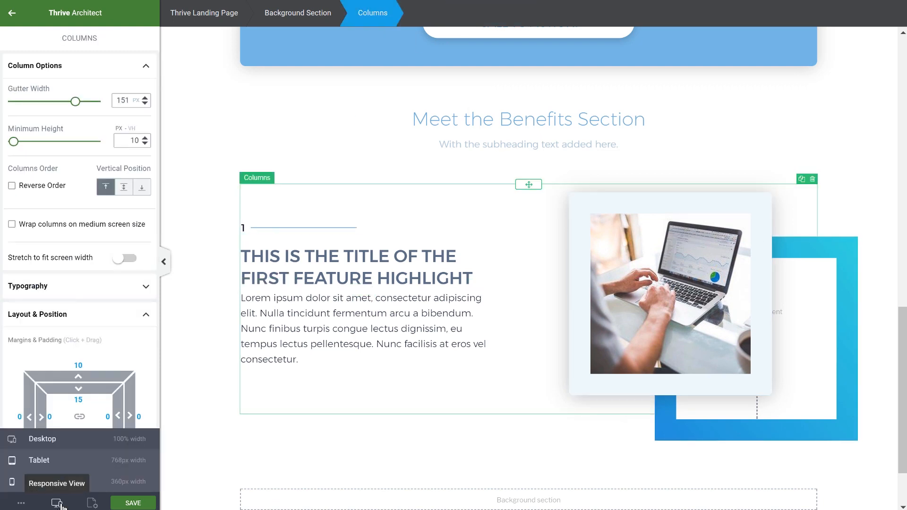
{"action": "left_click", "coordinate": [66, 467]}
{"action": "scroll", "coordinate": [586, 291], "scroll_direction": "down", "scroll_amount": 3}
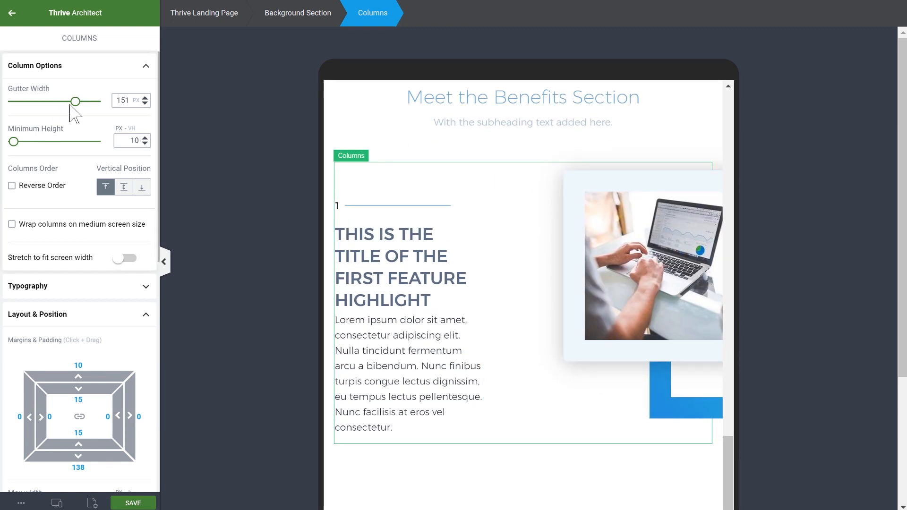
{"action": "left_click_drag", "start_coordinate": [78, 107], "coordinate": [35, 108]}
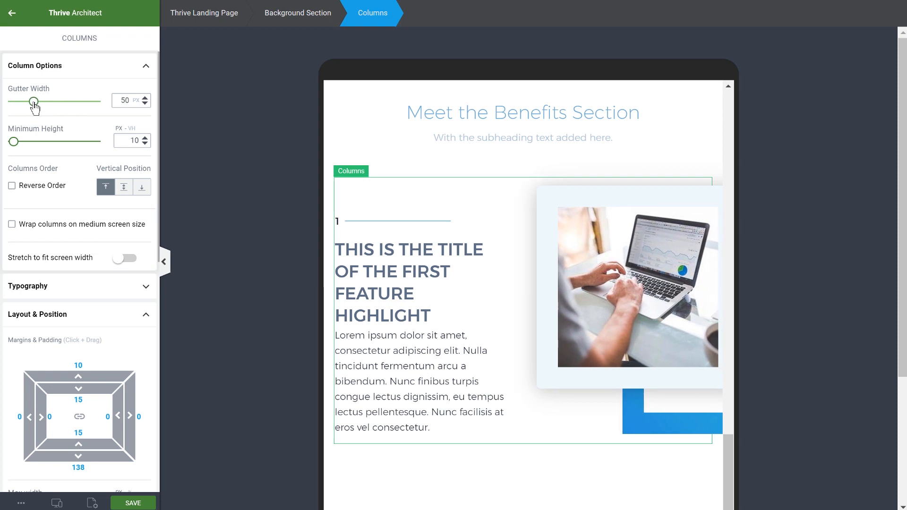
- Reduce the laptop image's border thickness to 30 px in the tablet view
{"action": "left_click", "coordinate": [587, 275]}
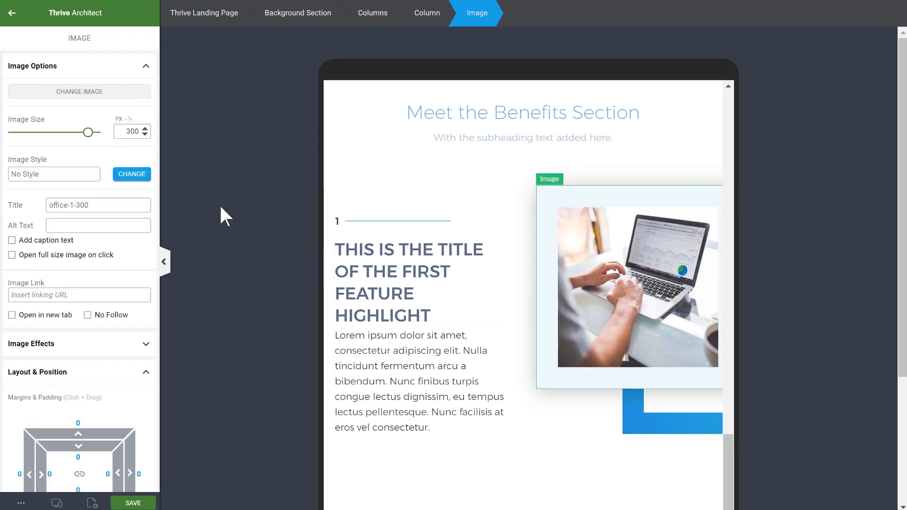
{"action": "scroll", "coordinate": [95, 263], "scroll_direction": "down", "scroll_amount": 7}
{"action": "scroll", "coordinate": [109, 279], "scroll_direction": "down", "scroll_amount": 3}
{"action": "left_click", "coordinate": [98, 304]}
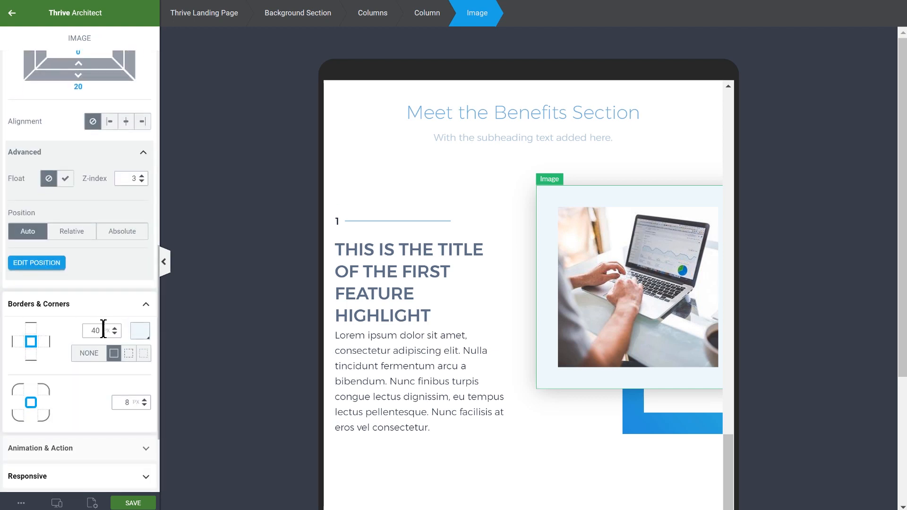
{"action": "type", "text": "3"}
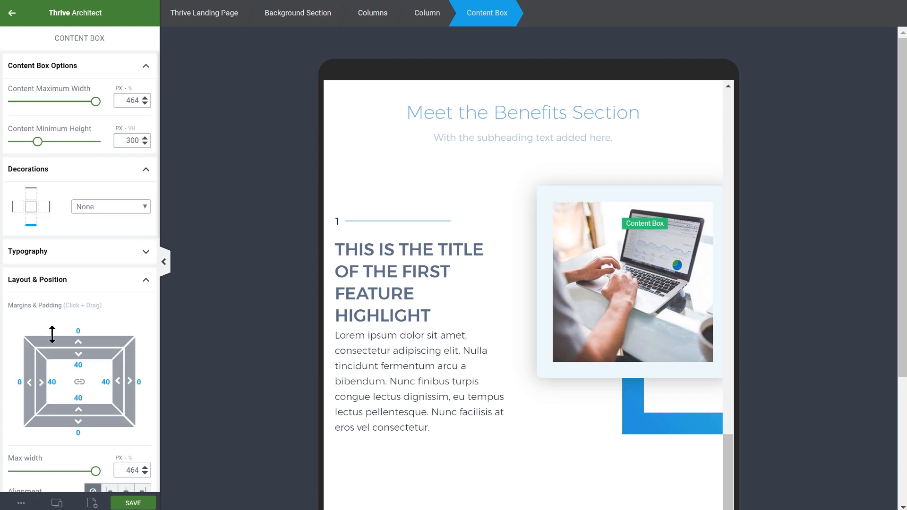
- Set the gradient content box's padding to 30 px on all four sides in the tablet view
{"action": "scroll", "coordinate": [93, 347], "scroll_direction": "down", "scroll_amount": 1}
{"action": "scroll", "coordinate": [92, 342], "scroll_direction": "down", "scroll_amount": 1}
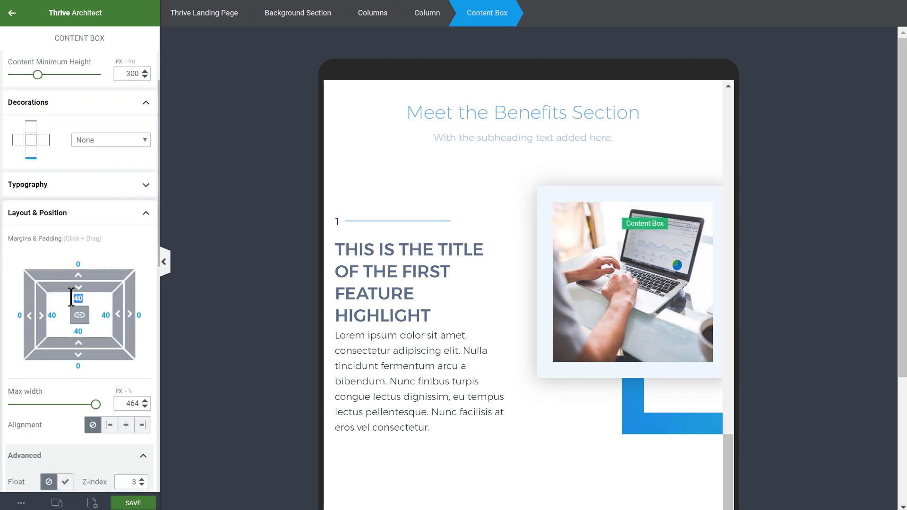
{"action": "type", "text": "30"}
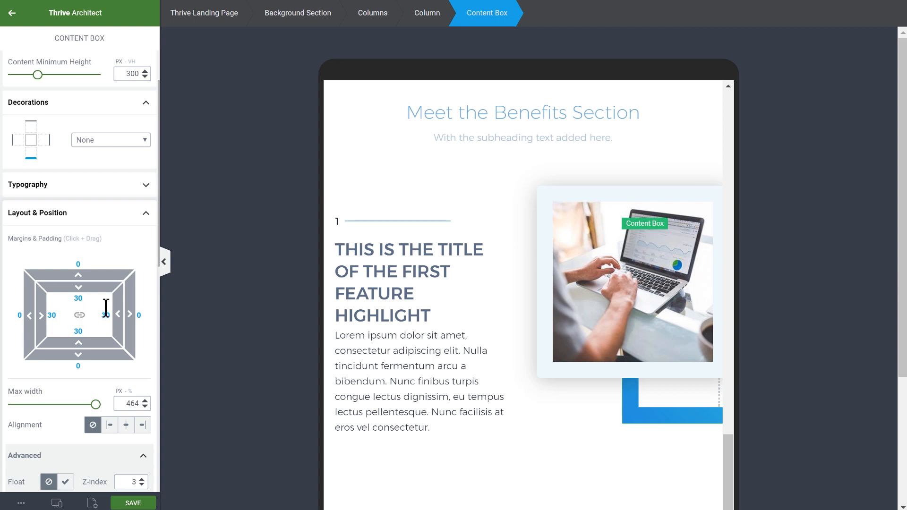
- Set the gradient content box's minimum height to 280 px and its inner content box's left and right padding to 140 px
{"action": "scroll", "coordinate": [118, 310], "scroll_direction": "up", "scroll_amount": 2}
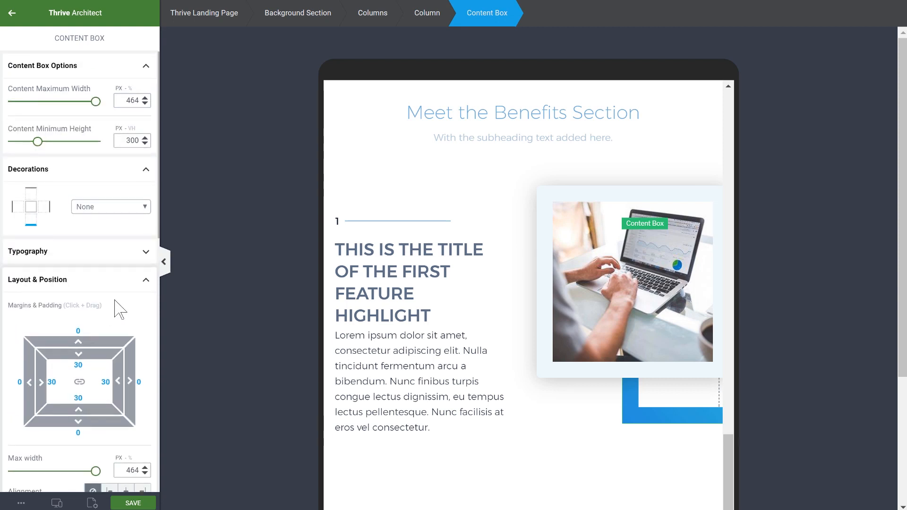
{"action": "double_click", "coordinate": [126, 140]}
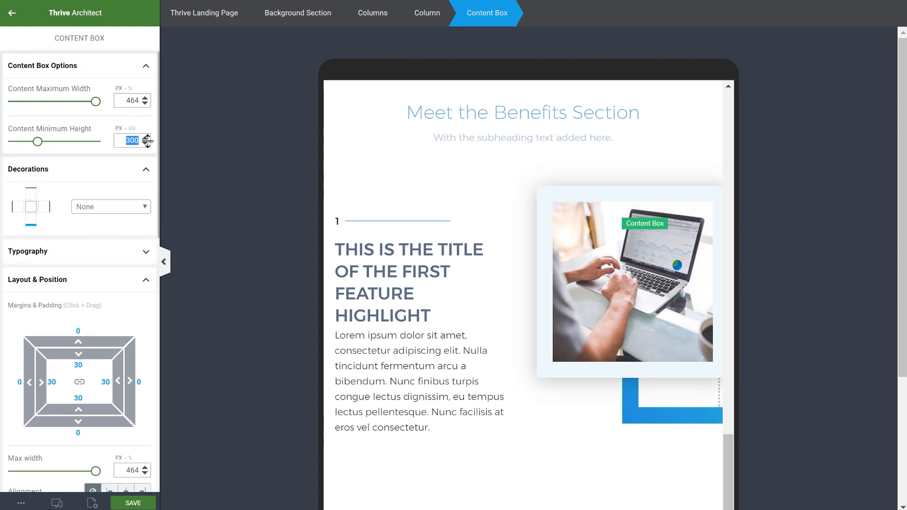
{"action": "type", "text": "280"}
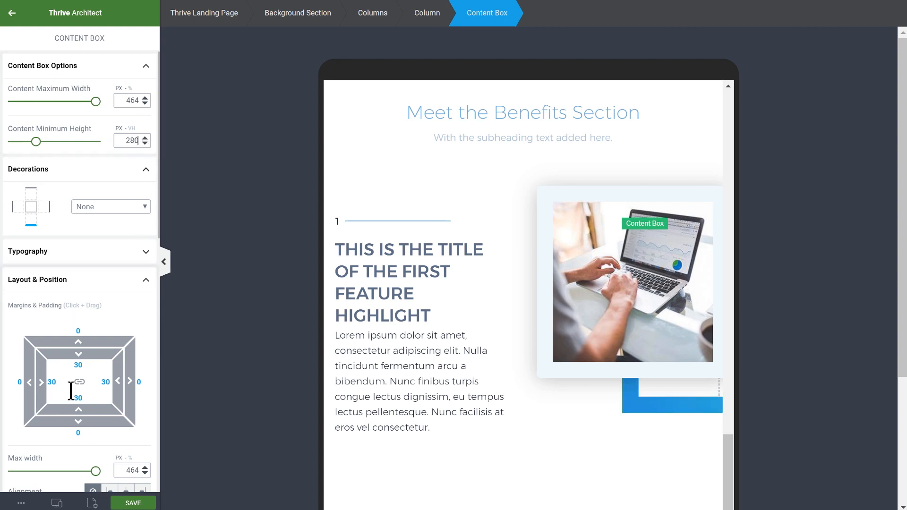
{"action": "left_click", "coordinate": [673, 391]}
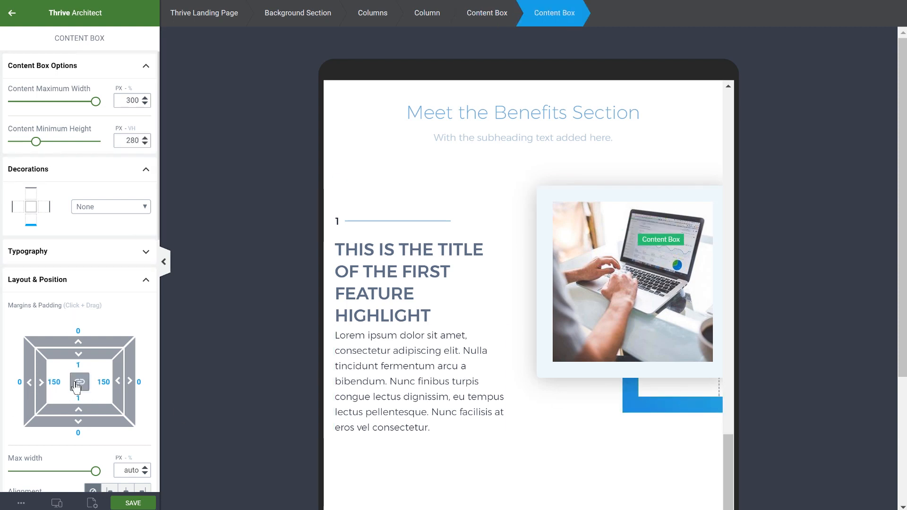
{"action": "type", "text": "4"}
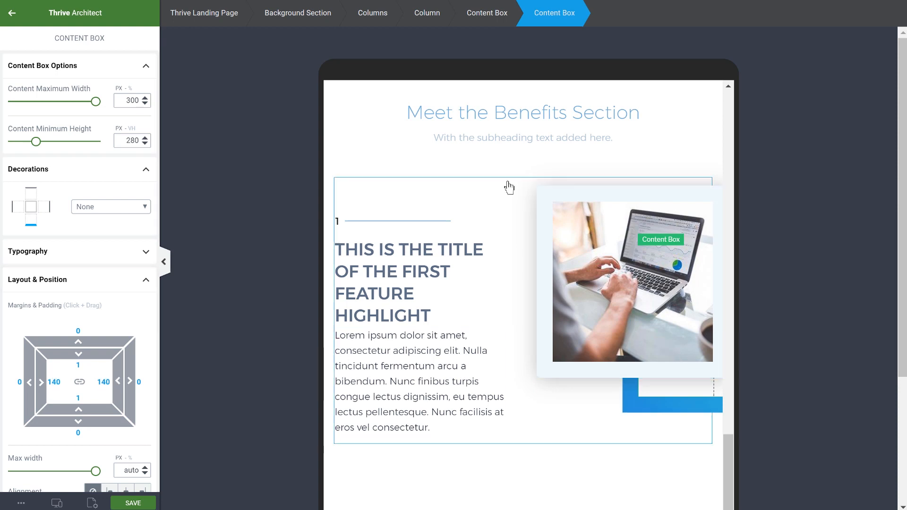
- Set the laptop image's left margin to about -23 px in the tablet view
{"action": "left_click", "coordinate": [617, 203]}
{"action": "scroll", "coordinate": [25, 414], "scroll_direction": "down", "scroll_amount": 1}
{"action": "left_click_drag", "start_coordinate": [29, 406], "coordinate": [18, 405]}
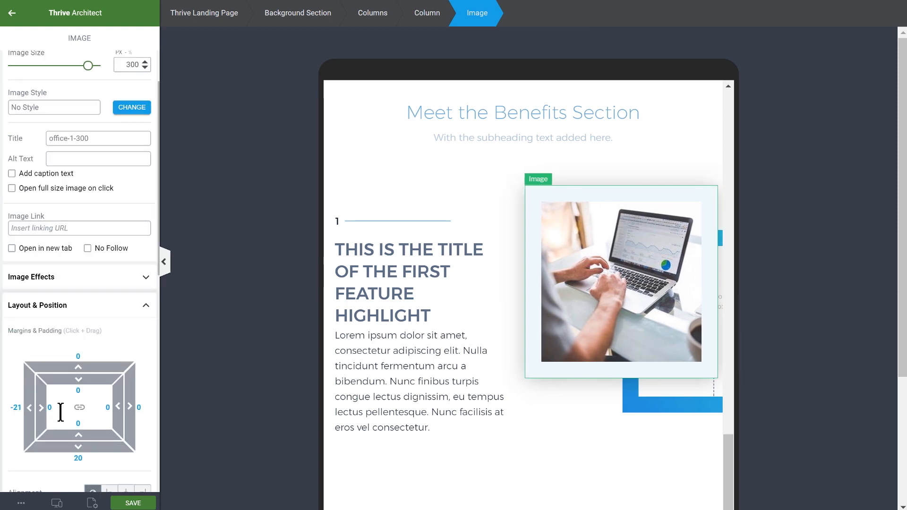
- Reposition the gradient content box absolutely from its upper-left corner, with a top offset of 85 px and a left offset of 63 px
{"action": "left_click", "coordinate": [654, 411]}
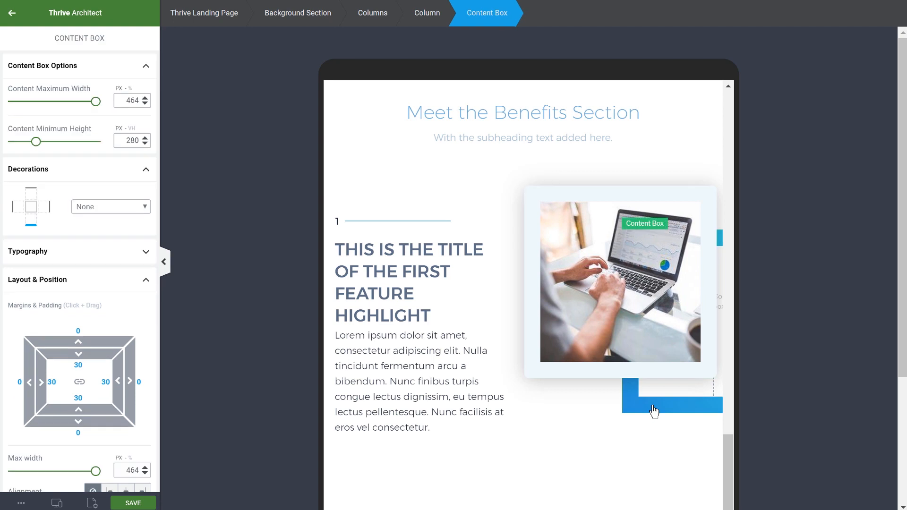
{"action": "scroll", "coordinate": [43, 370], "scroll_direction": "down", "scroll_amount": 4}
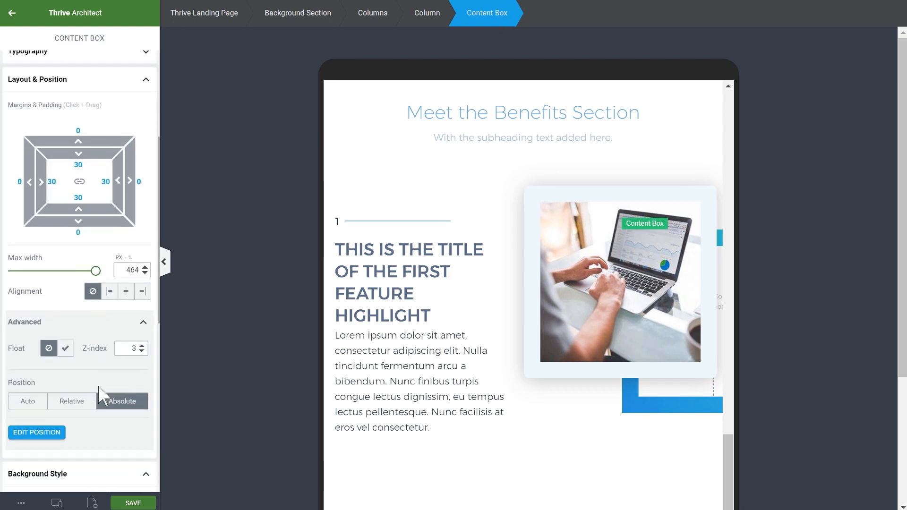
{"action": "left_click", "coordinate": [43, 435]}
{"action": "scroll", "coordinate": [87, 442], "scroll_direction": "down", "scroll_amount": 1}
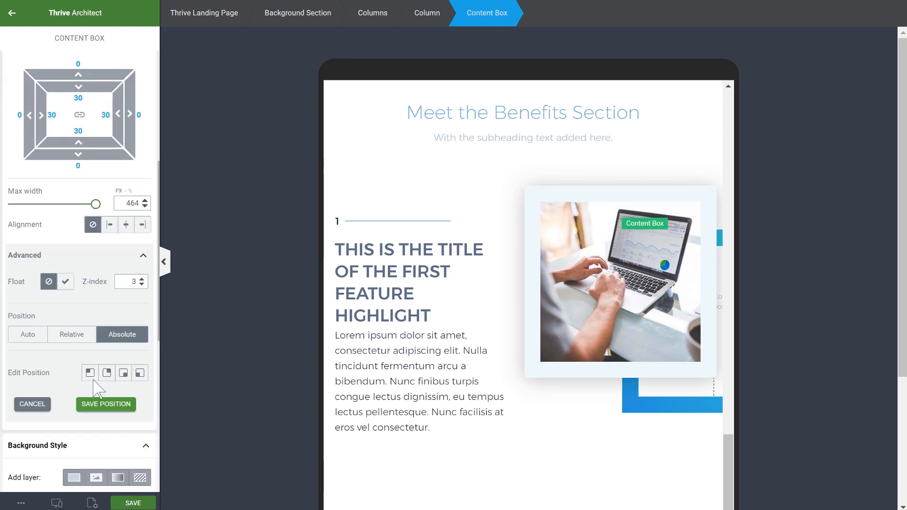
{"action": "left_click", "coordinate": [91, 373]}
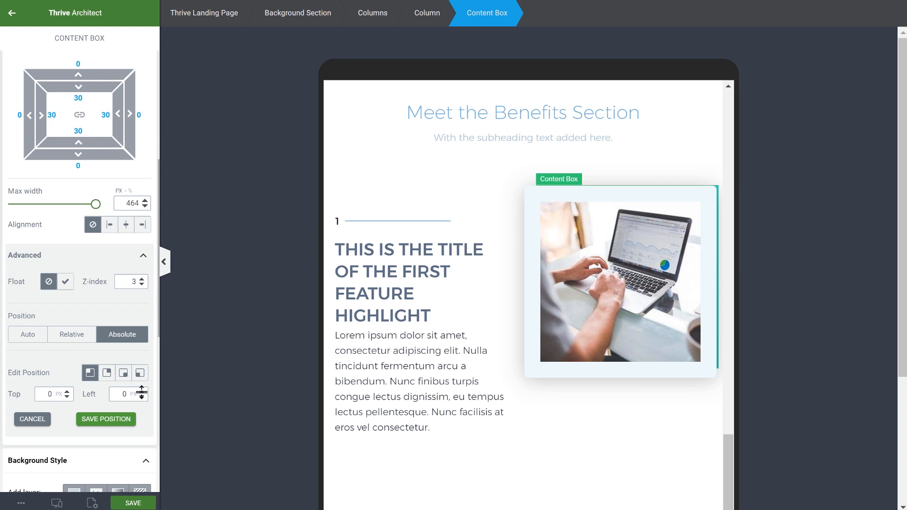
{"action": "left_click_drag", "start_coordinate": [144, 393], "coordinate": [113, 403]}
{"action": "left_click_drag", "start_coordinate": [67, 378], "coordinate": [86, 342]}
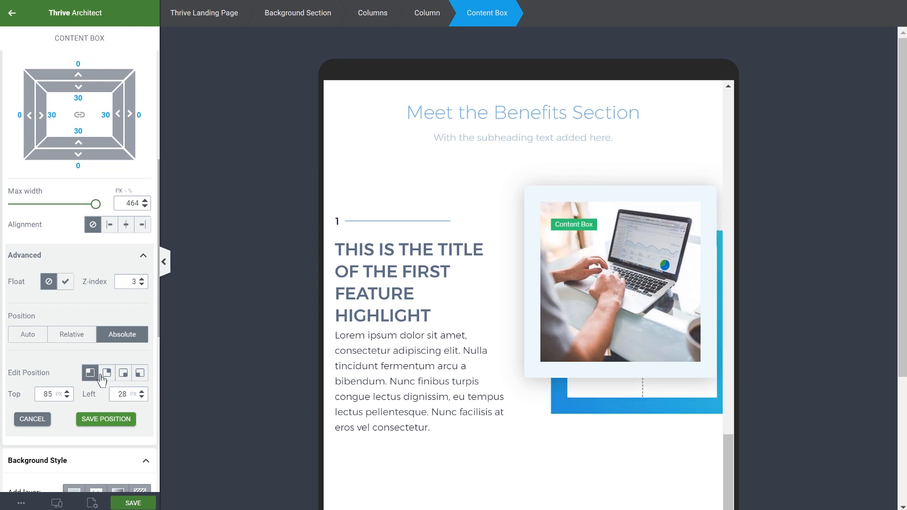
{"action": "left_click_drag", "start_coordinate": [140, 389], "coordinate": [140, 375]}
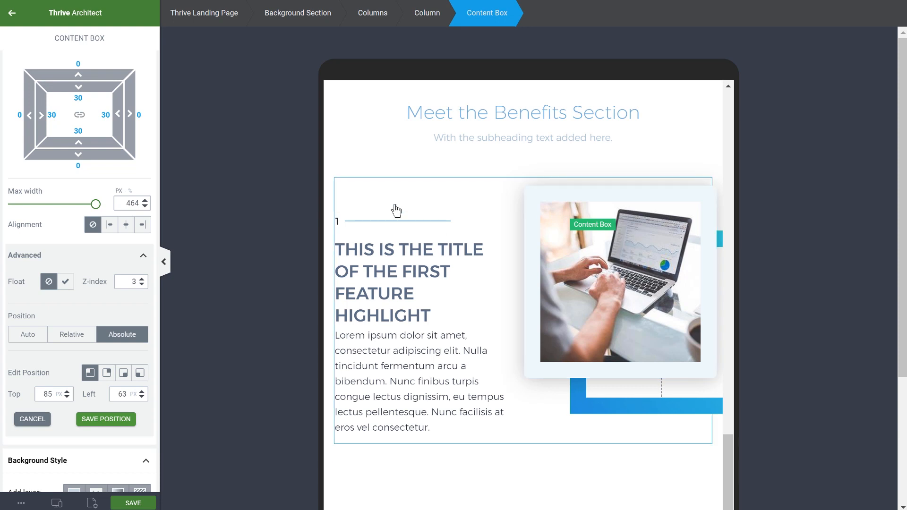
- Set the feature text column's top margin to 0 in the tablet view
{"action": "left_click", "coordinate": [442, 243]}
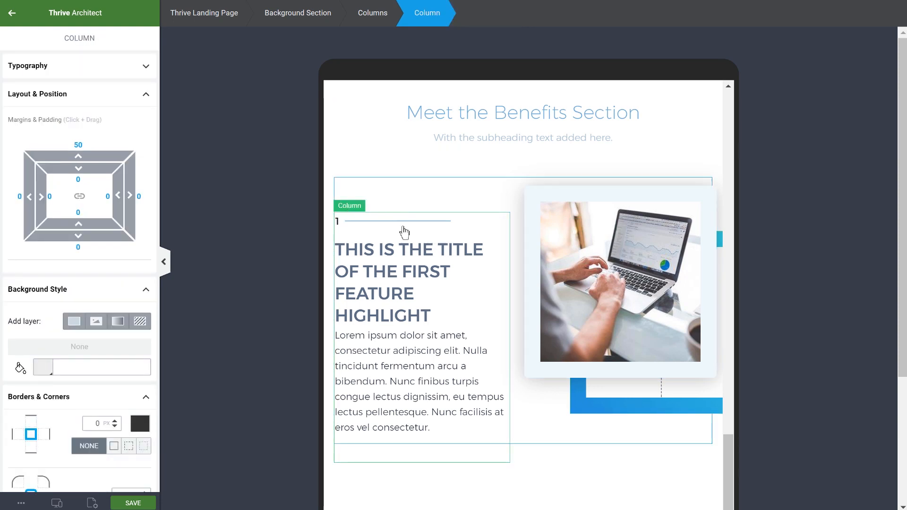
{"action": "type", "text": "2"}
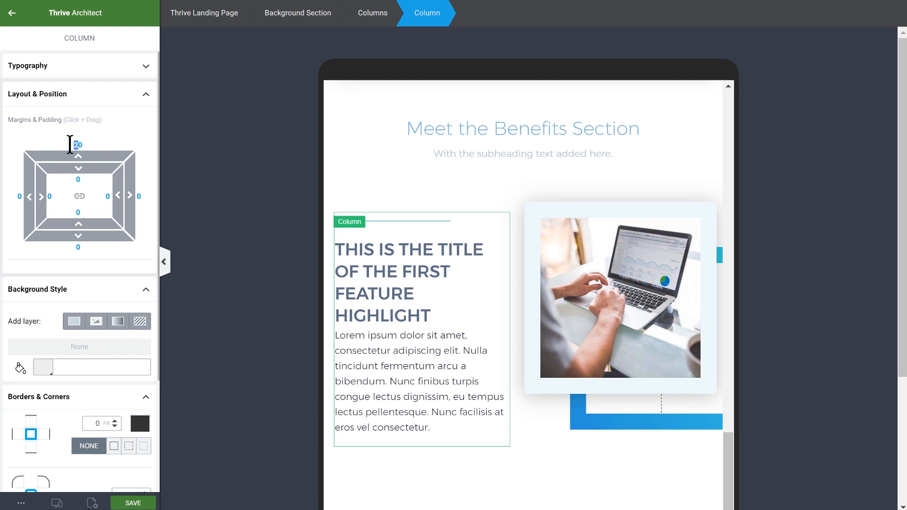
{"action": "key", "text": "BackSpace"}
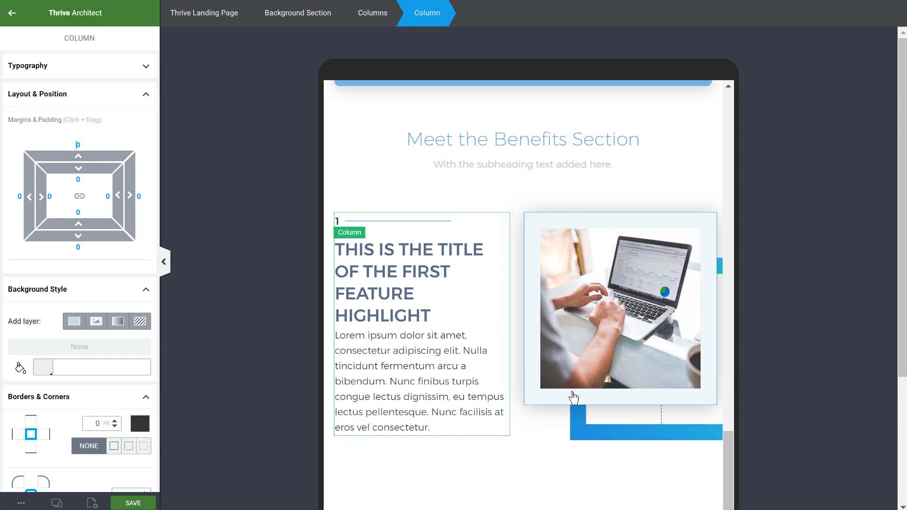
{"action": "left_click", "coordinate": [536, 472]}
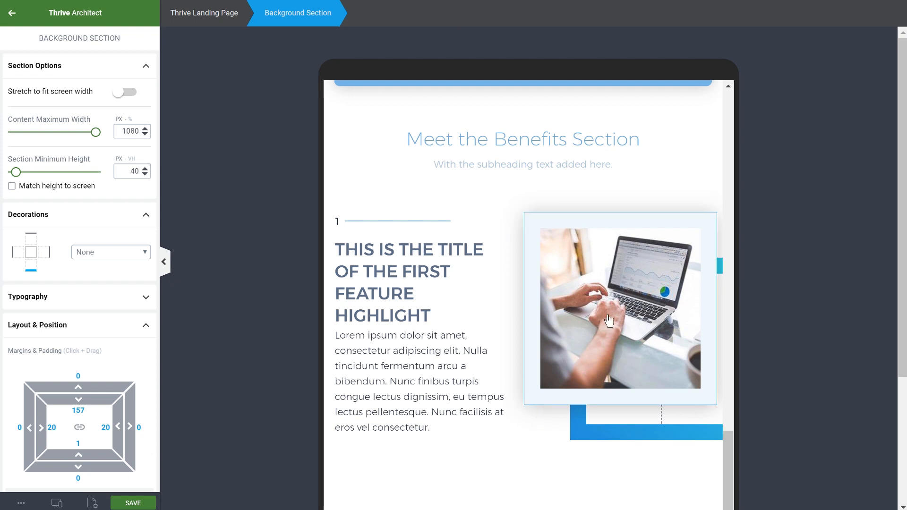
{"action": "scroll", "coordinate": [662, 213], "scroll_direction": "down", "scroll_amount": 1}
{"action": "scroll", "coordinate": [663, 213], "scroll_direction": "up", "scroll_amount": 1}
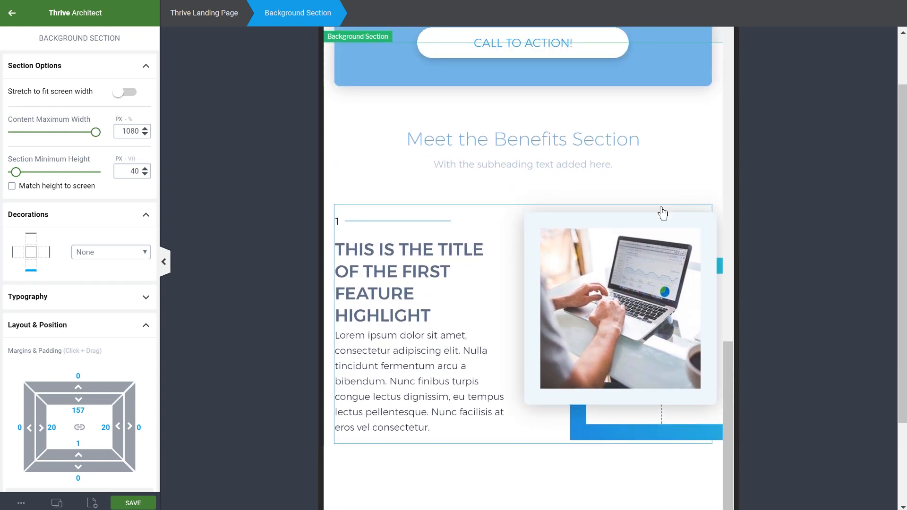
- Switch to the mobile view and set the laptop image's top margin to 26 px
{"action": "mouse_move", "coordinate": [57, 503]}
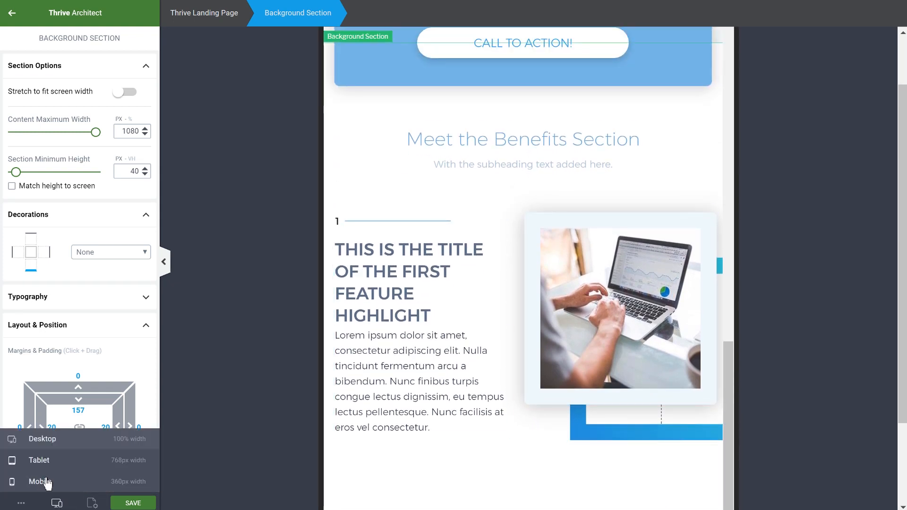
{"action": "left_click", "coordinate": [48, 482]}
{"action": "scroll", "coordinate": [598, 284], "scroll_direction": "down", "scroll_amount": 5}
{"action": "scroll", "coordinate": [593, 284], "scroll_direction": "up", "scroll_amount": 3}
{"action": "scroll", "coordinate": [524, 347], "scroll_direction": "down", "scroll_amount": 3}
{"action": "left_click", "coordinate": [530, 207]}
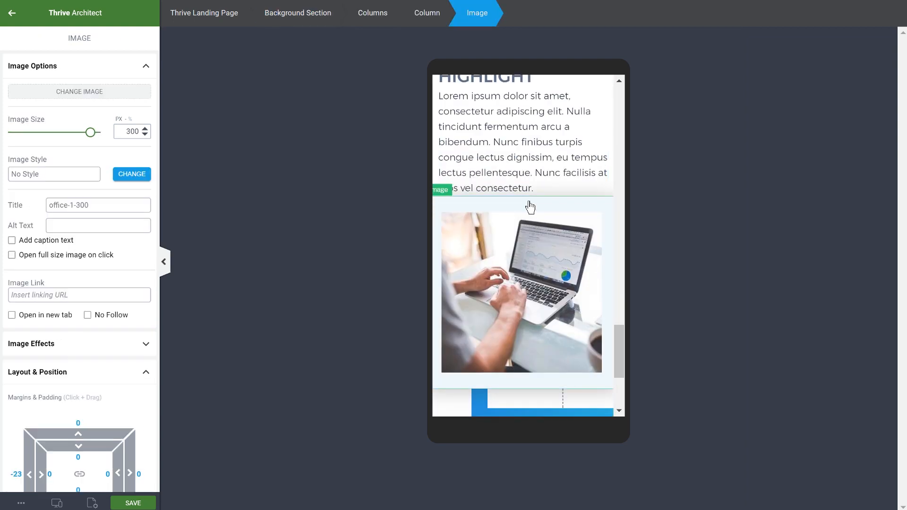
{"action": "scroll", "coordinate": [79, 374], "scroll_direction": "down", "scroll_amount": 2}
{"action": "left_click_drag", "start_coordinate": [78, 364], "coordinate": [79, 327]}
{"action": "scroll", "coordinate": [551, 289], "scroll_direction": "up", "scroll_amount": 4}
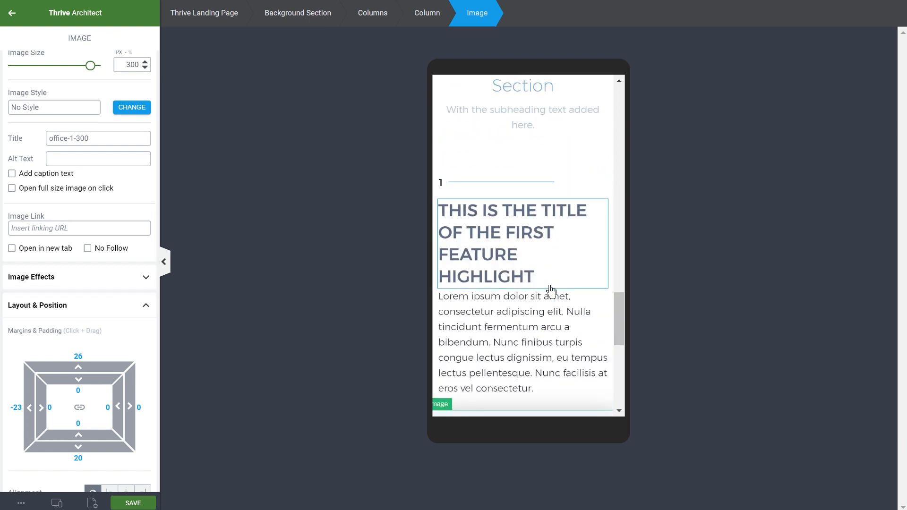
{"action": "scroll", "coordinate": [551, 290], "scroll_direction": "down", "scroll_amount": 5}
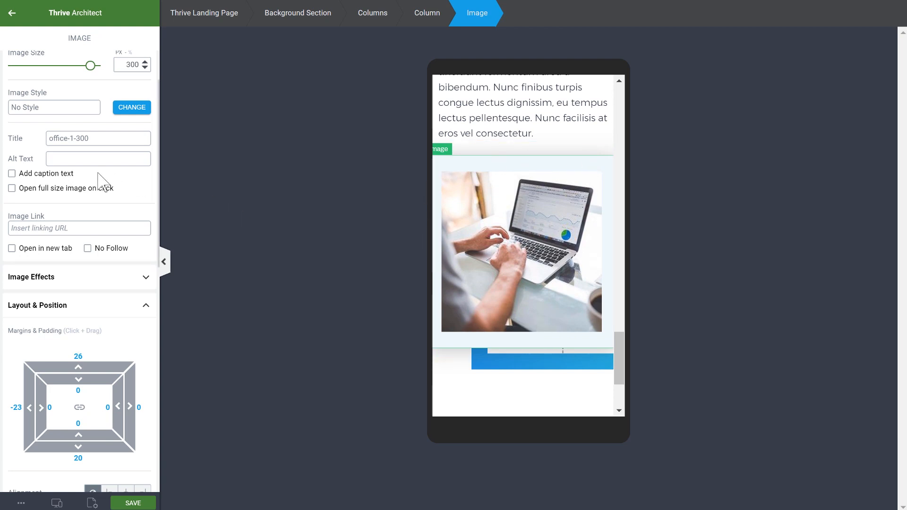
- Set the laptop image's left margin to 0 and its size to 260 px in the mobile view
{"action": "scroll", "coordinate": [118, 156], "scroll_direction": "up", "scroll_amount": 2}
{"action": "left_click_drag", "start_coordinate": [90, 132], "coordinate": [79, 137]}
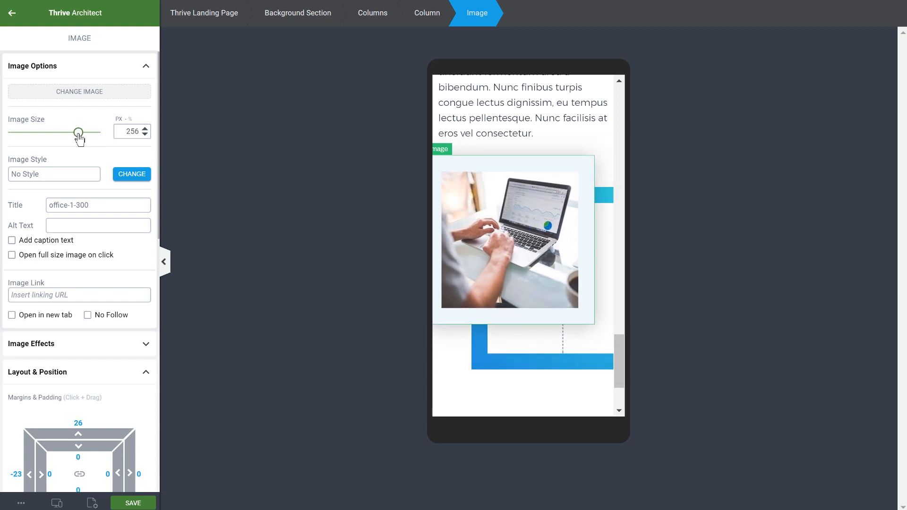
{"action": "scroll", "coordinate": [66, 311], "scroll_direction": "down", "scroll_amount": 3}
{"action": "double_click", "coordinate": [20, 340]}
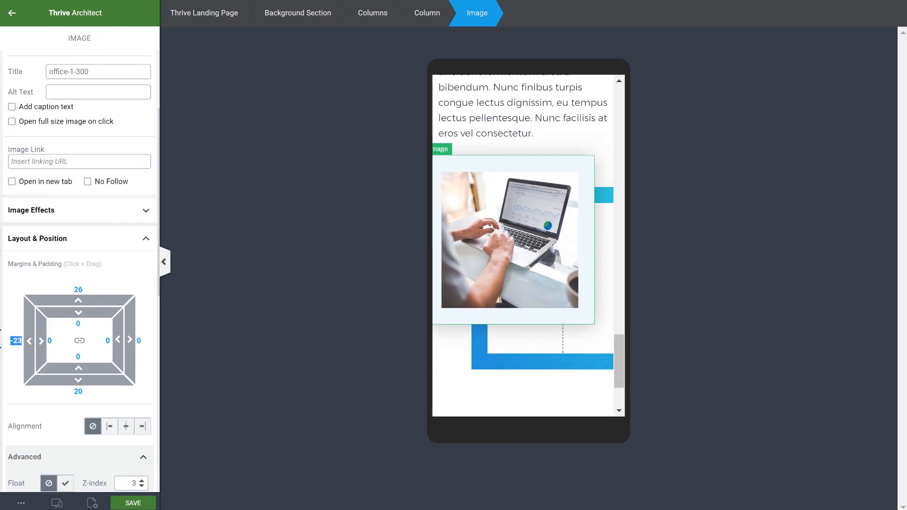
{"action": "type", "text": "0"}
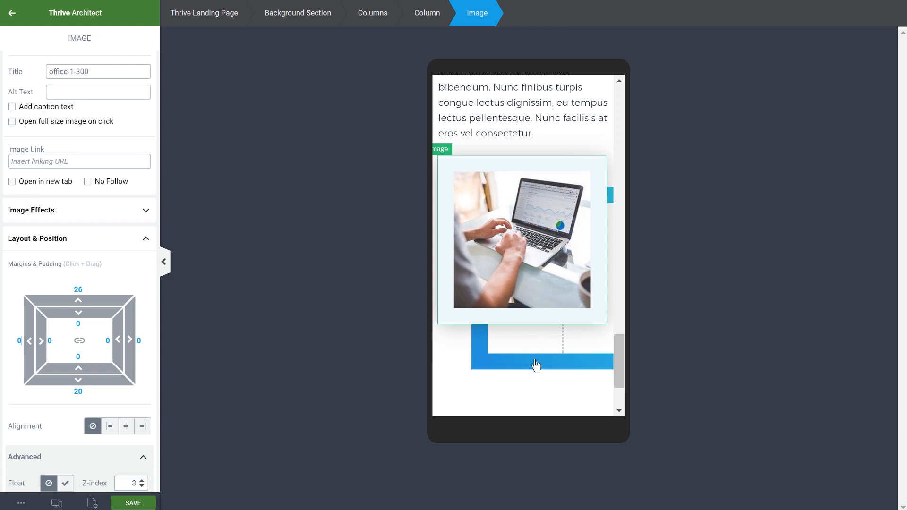
{"action": "left_click", "coordinate": [506, 369]}
{"action": "left_click", "coordinate": [529, 237]}
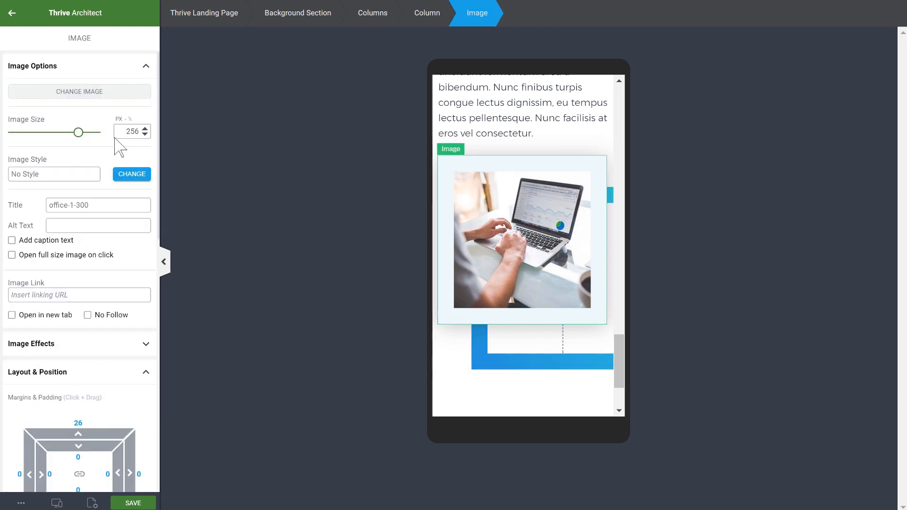
{"action": "type", "text": "60"}
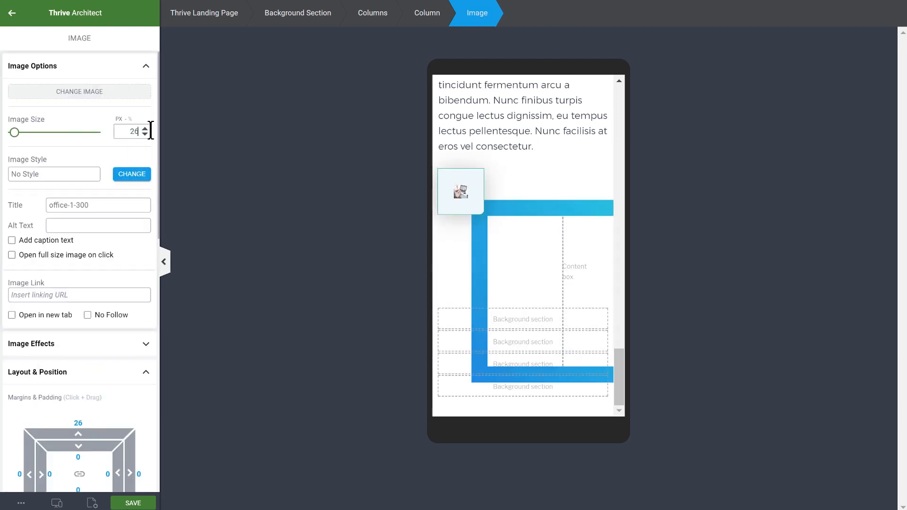
- Set the gradient content box's minimum height to 240 px and its inner content box's left and right padding to 120 px in the mobile view
{"action": "left_click", "coordinate": [504, 368]}
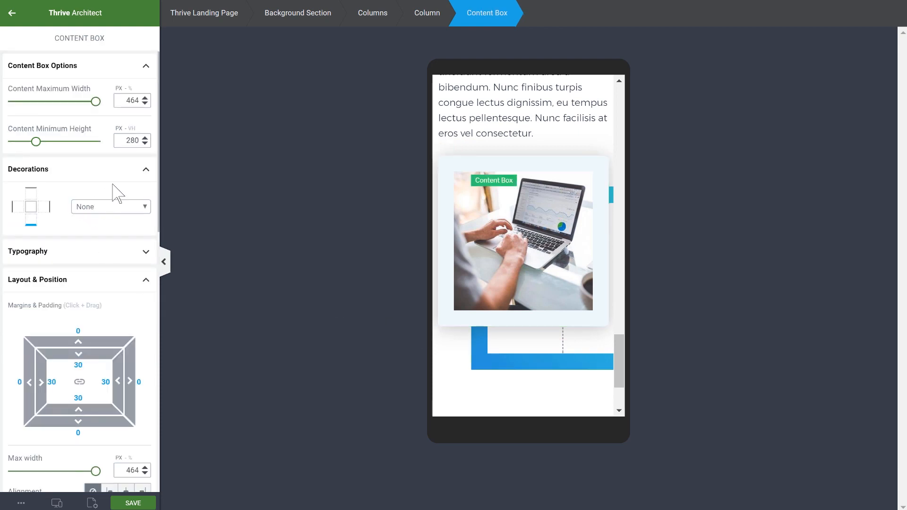
{"action": "left_click", "coordinate": [133, 142]}
{"action": "type", "text": "240"}
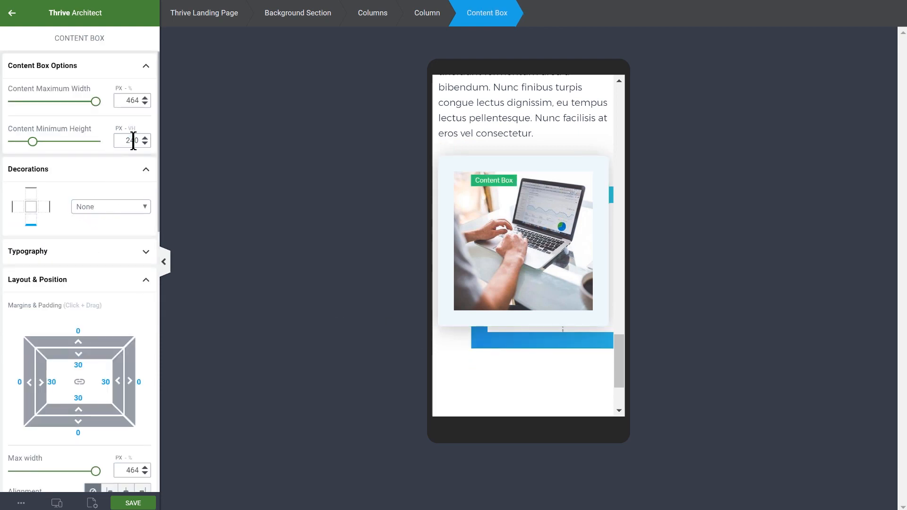
{"action": "scroll", "coordinate": [108, 259], "scroll_direction": "down", "scroll_amount": 2}
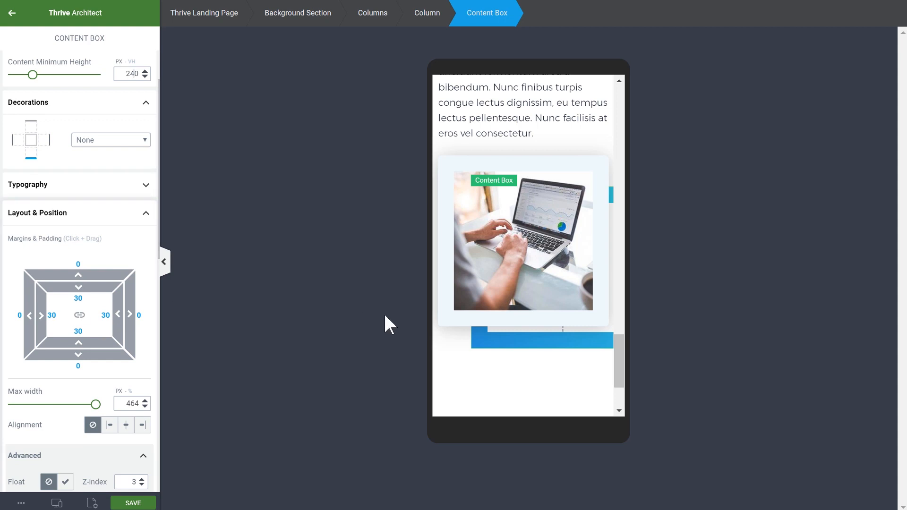
{"action": "left_click", "coordinate": [513, 336]}
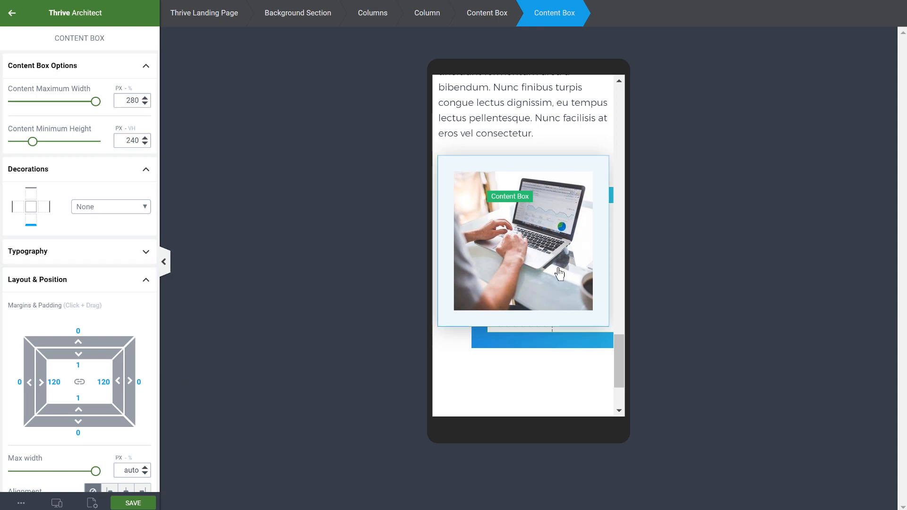
- Return to the desktop view and save the landing page
{"action": "mouse_move", "coordinate": [57, 503]}
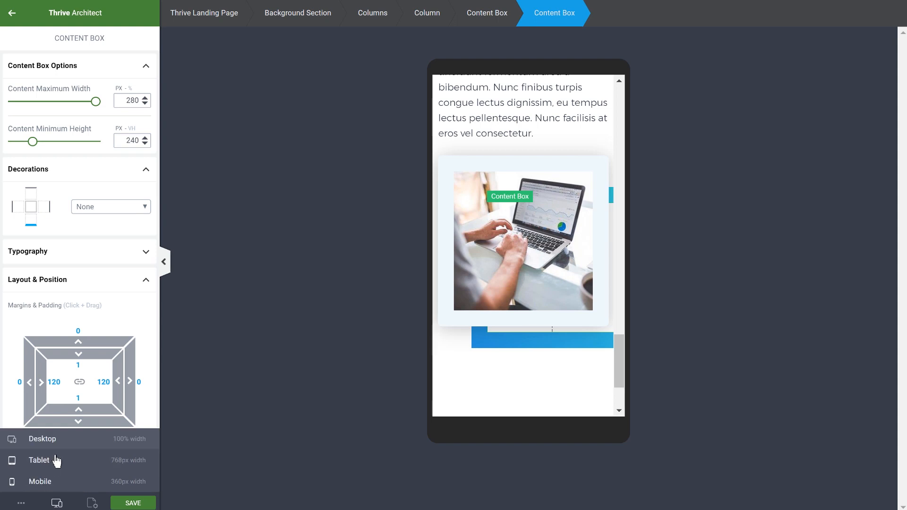
{"action": "left_click", "coordinate": [60, 446]}
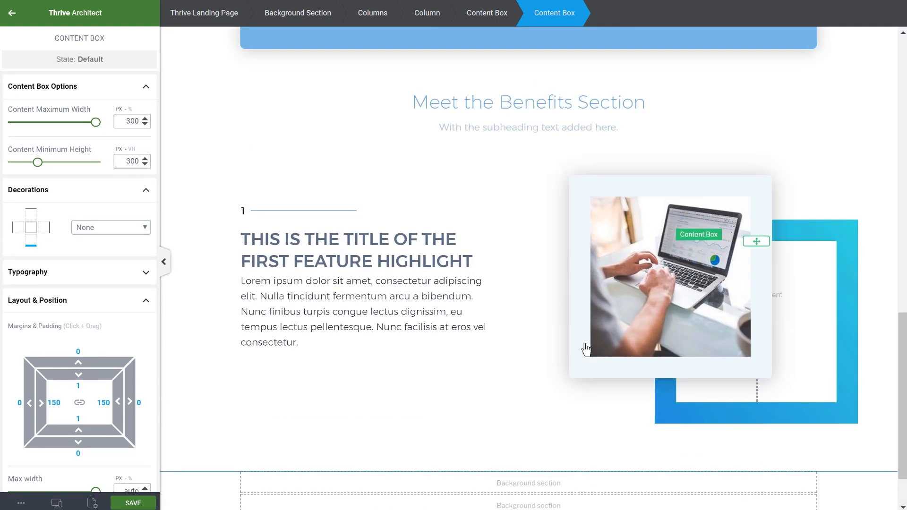
{"action": "left_click", "coordinate": [444, 431]}
{"action": "key", "text": "ctrl+s"}
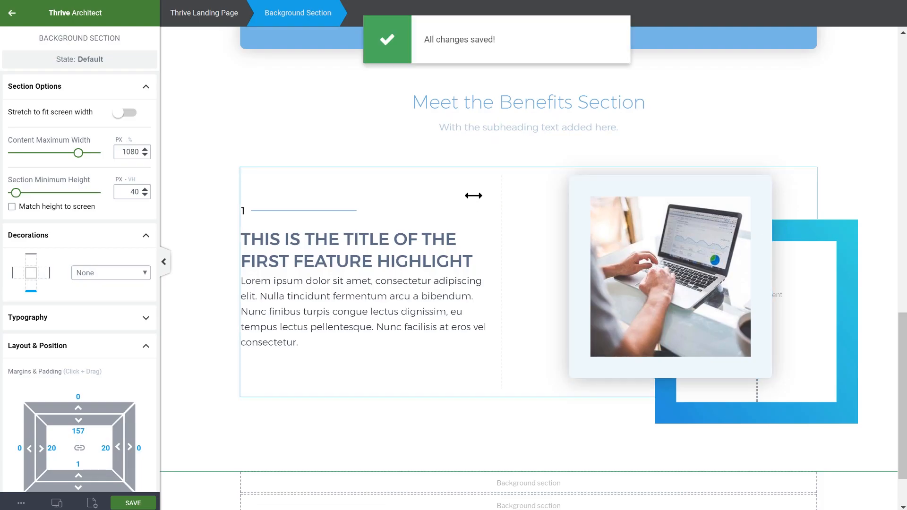
- Duplicate the feature columns that hold the first highlight text and the layered laptop image
{"action": "left_click", "coordinate": [472, 203]}
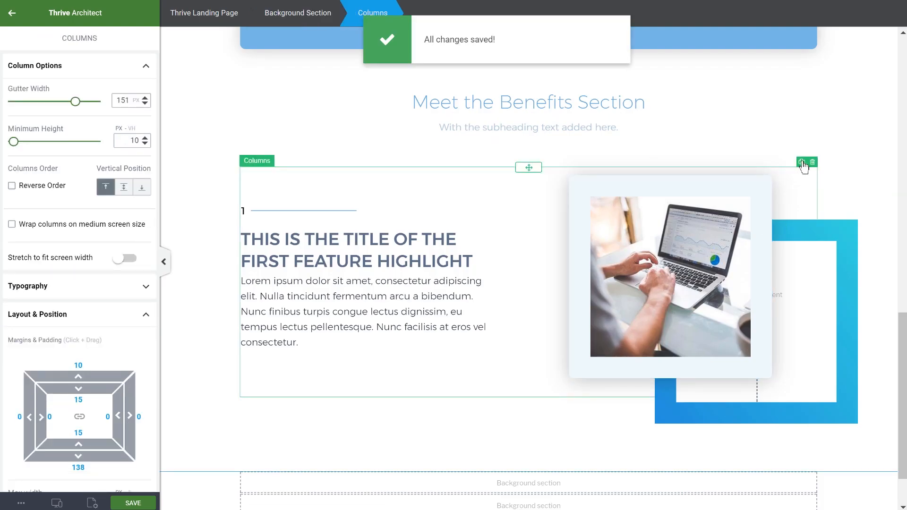
{"action": "left_click", "coordinate": [801, 163]}
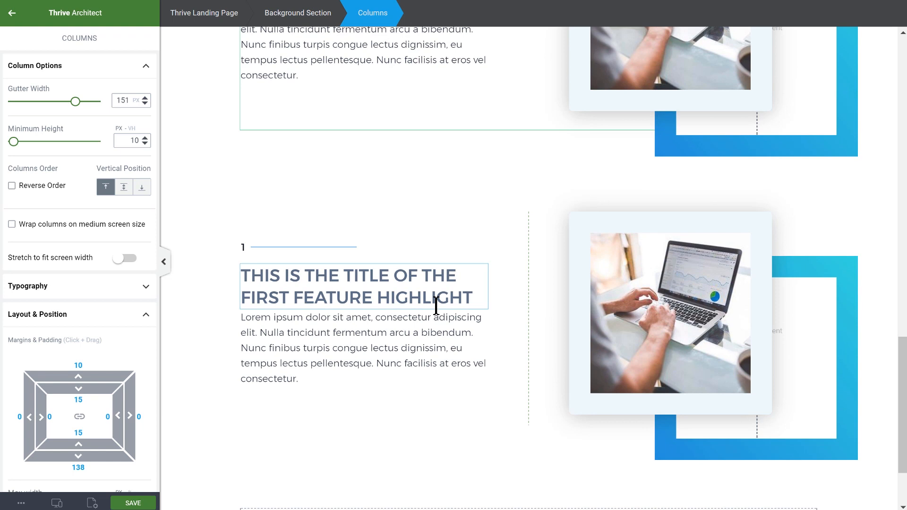
- Reverse the column order of the duplicated feature columns so the image sits before the text
{"action": "left_click", "coordinate": [436, 306]}
{"action": "left_click", "coordinate": [374, 15]}
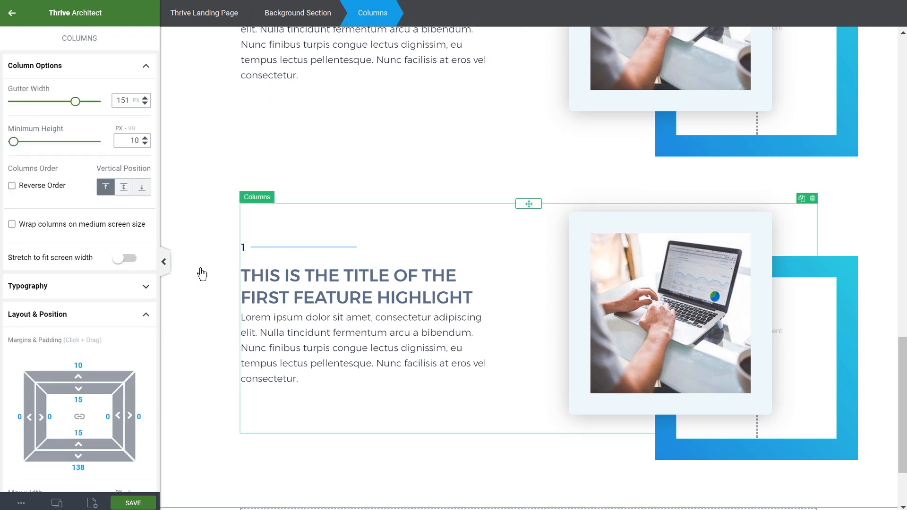
{"action": "left_click", "coordinate": [37, 187]}
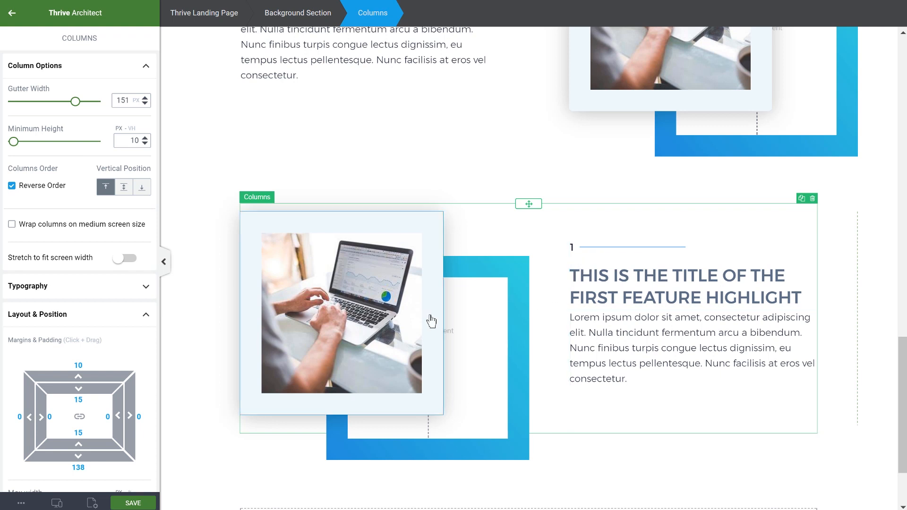
{"action": "left_click", "coordinate": [393, 311]}
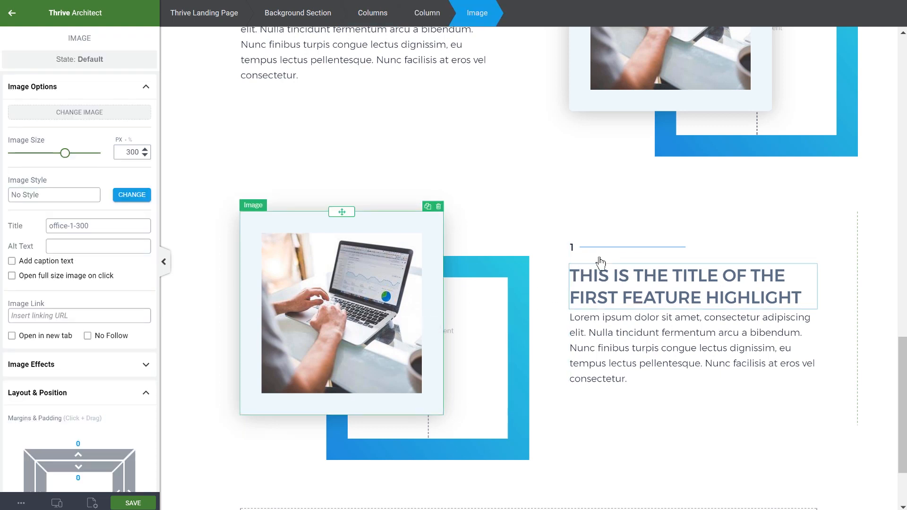
- Change the duplicated feature's number to 2 and replace "FIRST" in its heading with "2ND"
{"action": "left_click", "coordinate": [572, 246]}
{"action": "double_click", "coordinate": [572, 245]}
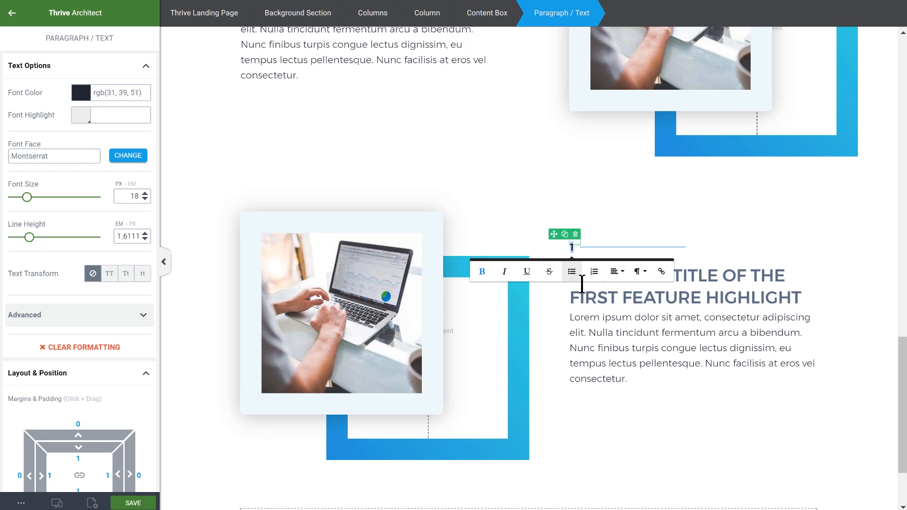
{"action": "type", "text": "2"}
{"action": "left_click", "coordinate": [690, 297]}
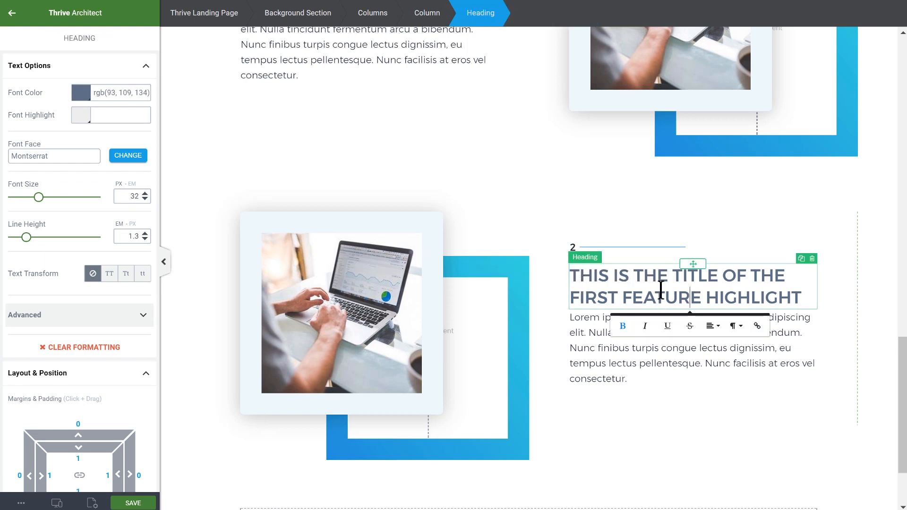
{"action": "double_click", "coordinate": [609, 298]}
{"action": "type", "text": "2ND"}
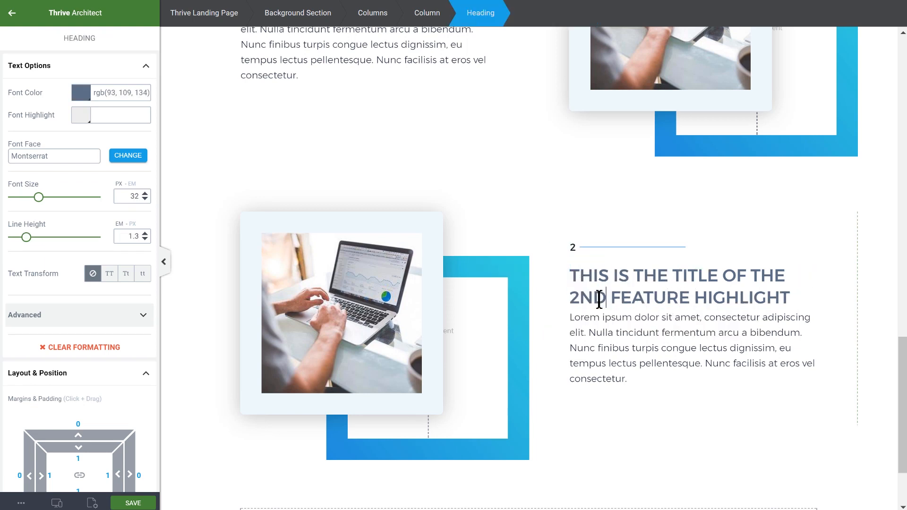
- Align the second feature's laptop image to the right of its column
{"action": "left_click", "coordinate": [416, 310]}
{"action": "scroll", "coordinate": [98, 252], "scroll_direction": "down", "scroll_amount": 5}
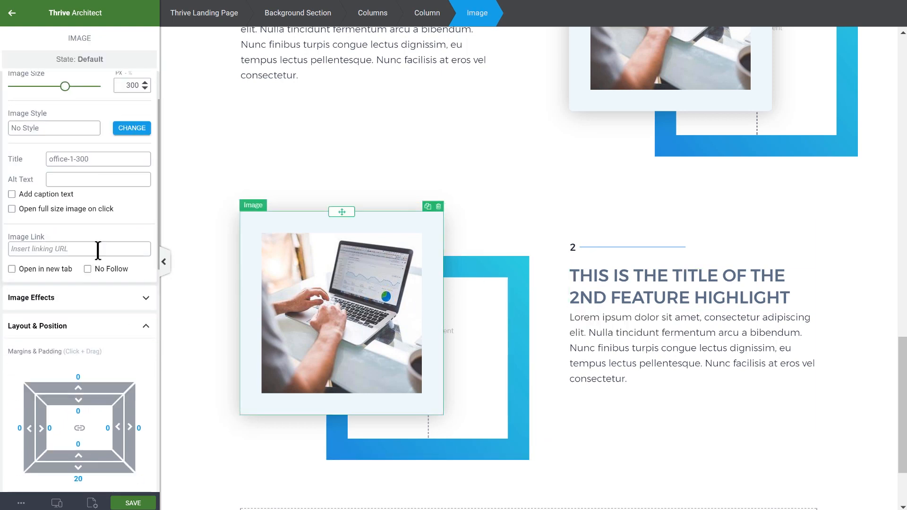
{"action": "scroll", "coordinate": [137, 255], "scroll_direction": "down", "scroll_amount": 2}
{"action": "left_click", "coordinate": [142, 247]}
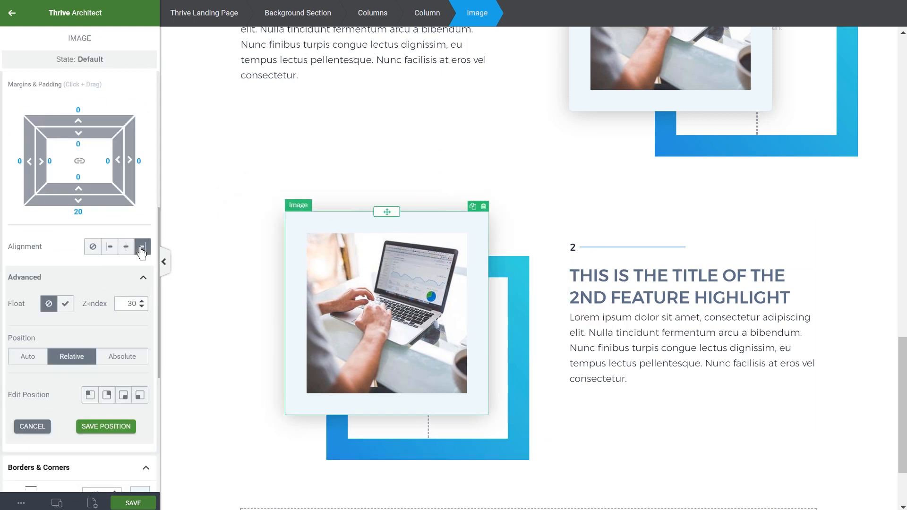
- Set the absolute left position of the second feature's gradient content box to -50 px and save the position
{"action": "left_click", "coordinate": [523, 288]}
{"action": "scroll", "coordinate": [156, 340], "scroll_direction": "down", "scroll_amount": 6}
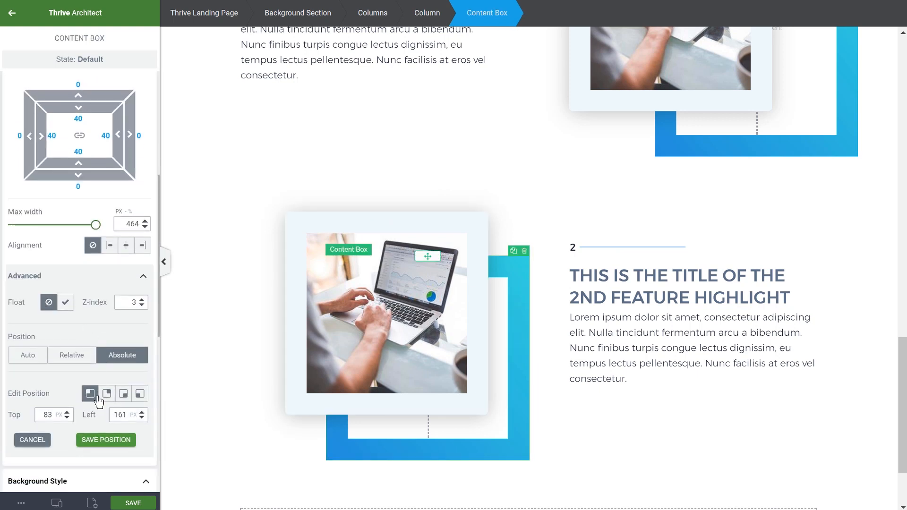
{"action": "left_click_drag", "start_coordinate": [140, 335], "coordinate": [150, 496]}
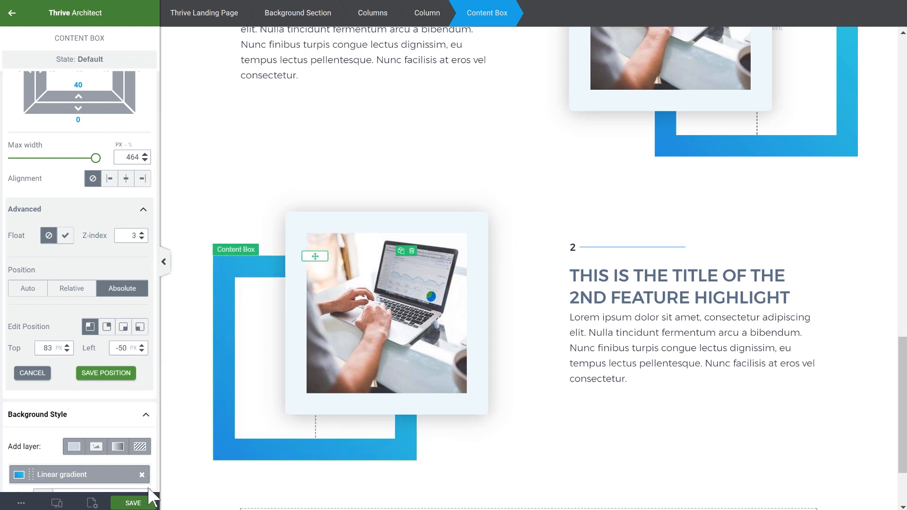
{"action": "scroll", "coordinate": [127, 463], "scroll_direction": "down", "scroll_amount": 2}
{"action": "left_click", "coordinate": [99, 307]}
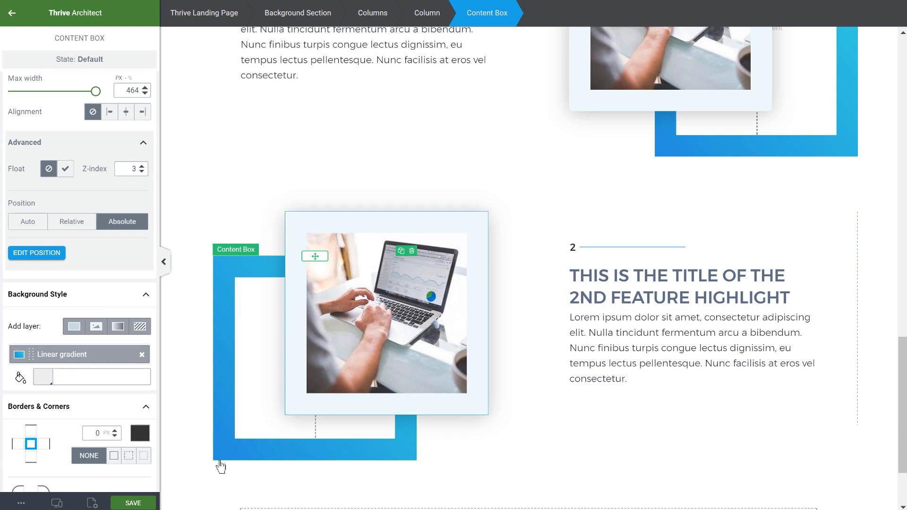
- In the tablet view, set the left position of the second feature's gradient content box to -77 px
{"action": "mouse_move", "coordinate": [56, 502]}
{"action": "left_click", "coordinate": [63, 467]}
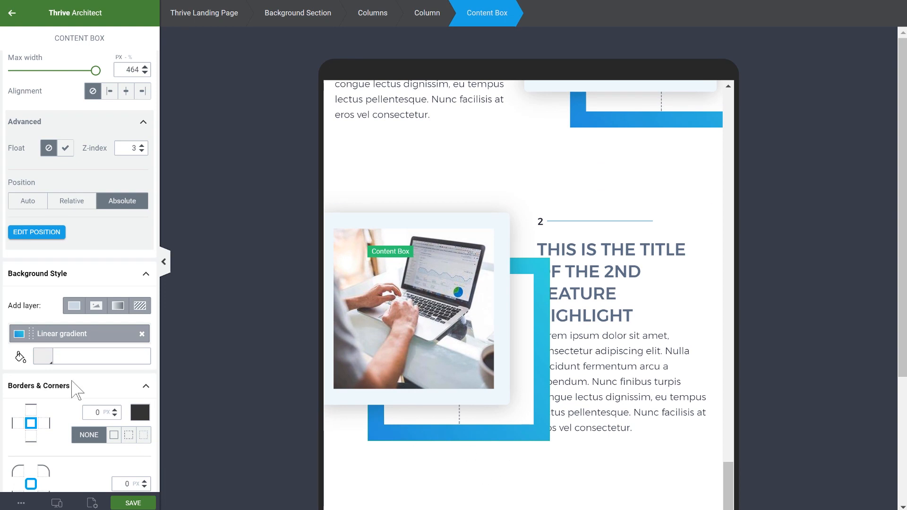
{"action": "scroll", "coordinate": [79, 365], "scroll_direction": "down", "scroll_amount": 4}
{"action": "scroll", "coordinate": [86, 353], "scroll_direction": "up", "scroll_amount": 4}
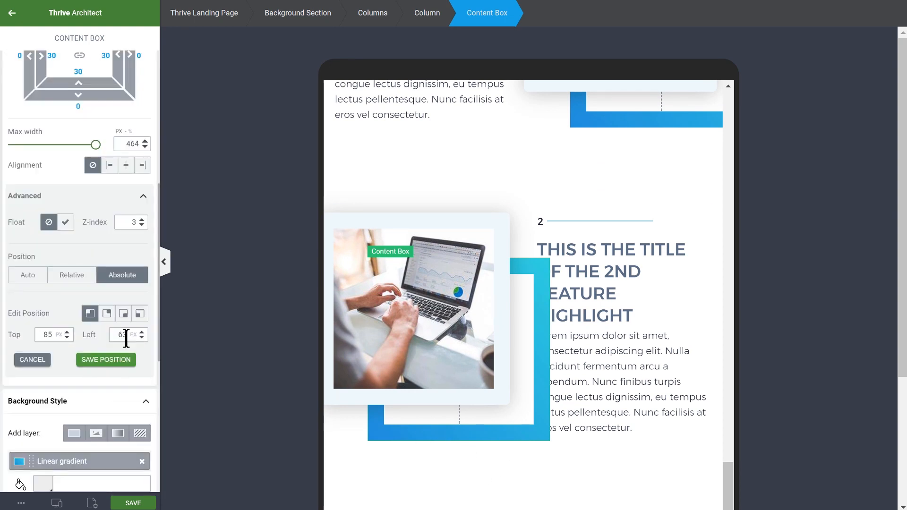
{"action": "left_click_drag", "start_coordinate": [140, 334], "coordinate": [148, 434]}
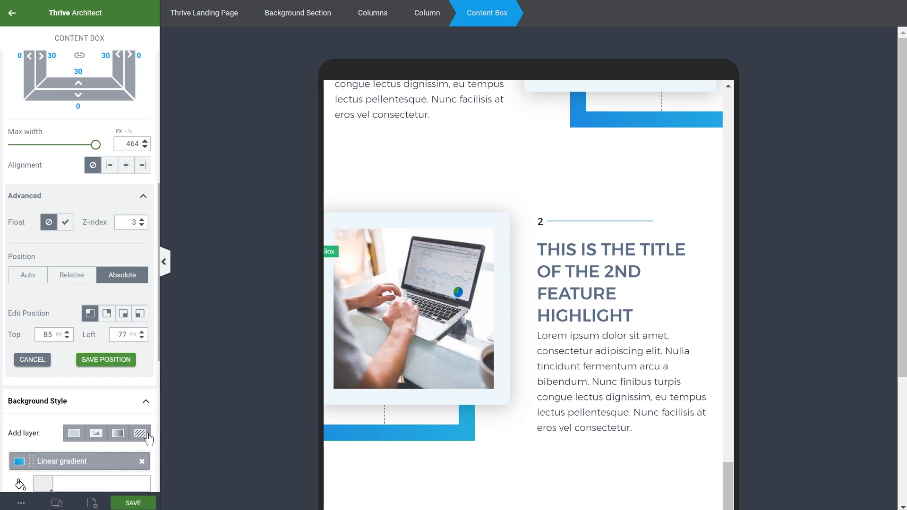
- In the mobile view, turn off the reversed column order for the second feature columns
{"action": "mouse_move", "coordinate": [57, 501]}
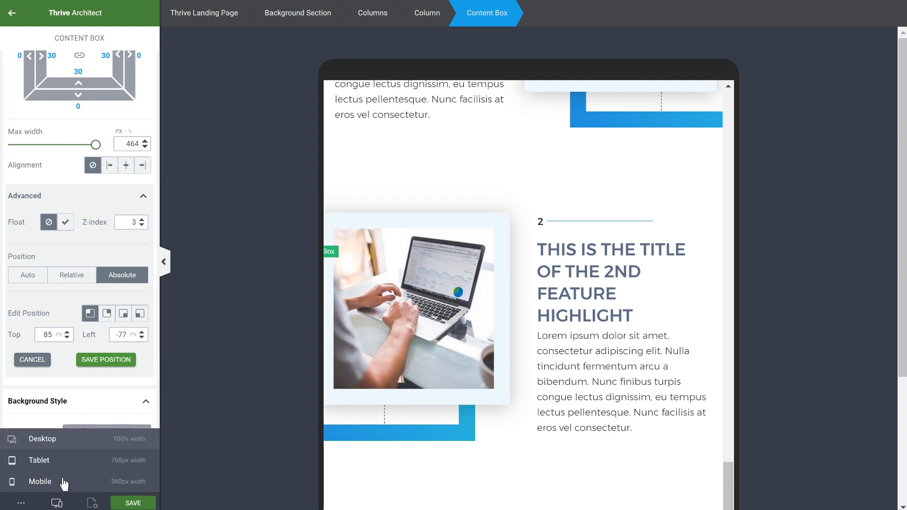
{"action": "left_click", "coordinate": [63, 482]}
{"action": "scroll", "coordinate": [531, 283], "scroll_direction": "down", "scroll_amount": 10}
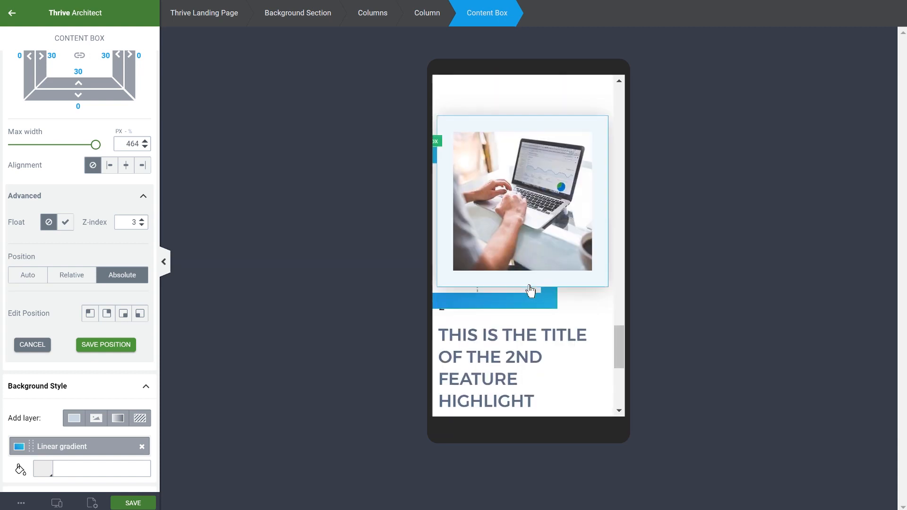
{"action": "scroll", "coordinate": [532, 237], "scroll_direction": "up", "scroll_amount": 2}
{"action": "left_click", "coordinate": [532, 202]}
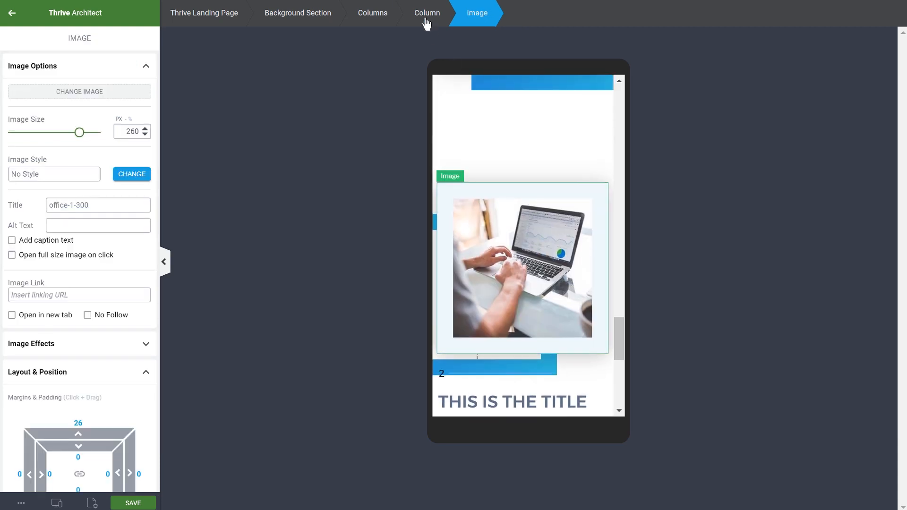
{"action": "left_click", "coordinate": [374, 19]}
{"action": "left_click", "coordinate": [40, 185]}
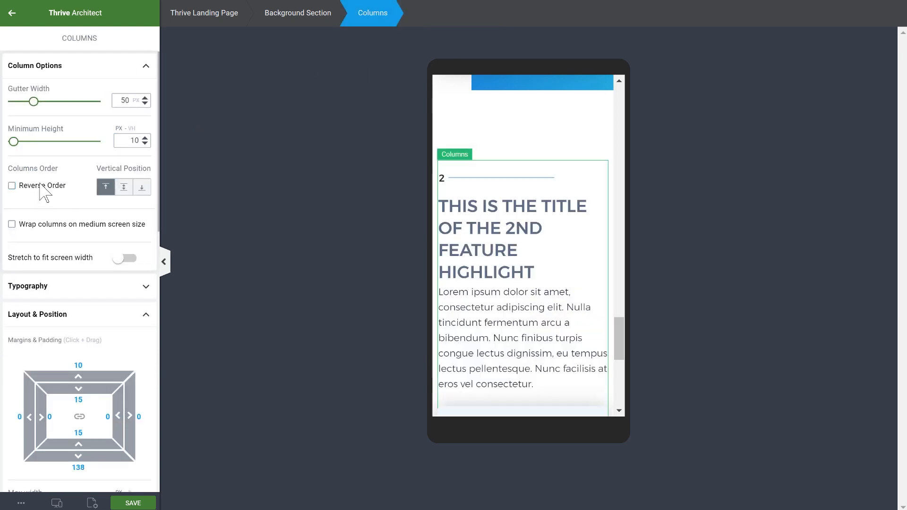
- Set the first feature columns' bottom margin to 45 px in the mobile view
{"action": "scroll", "coordinate": [587, 254], "scroll_direction": "up", "scroll_amount": 3}
{"action": "scroll", "coordinate": [587, 255], "scroll_direction": "down", "scroll_amount": 12}
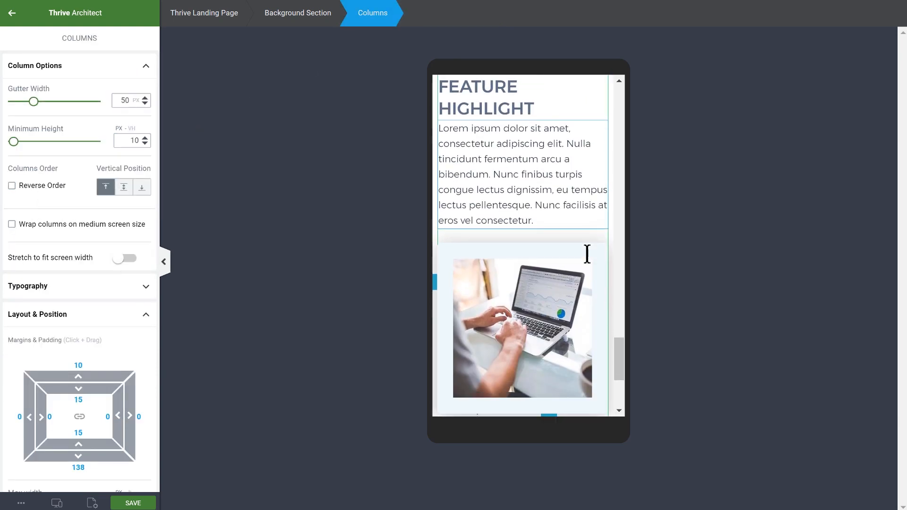
{"action": "scroll", "coordinate": [588, 261], "scroll_direction": "up", "scroll_amount": 8}
{"action": "scroll", "coordinate": [588, 260], "scroll_direction": "up", "scroll_amount": 3}
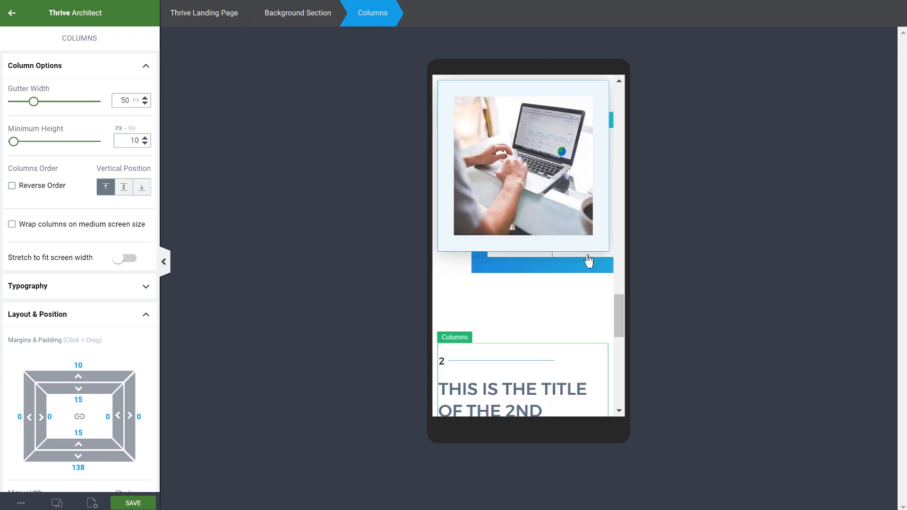
{"action": "scroll", "coordinate": [587, 261], "scroll_direction": "down", "scroll_amount": 2}
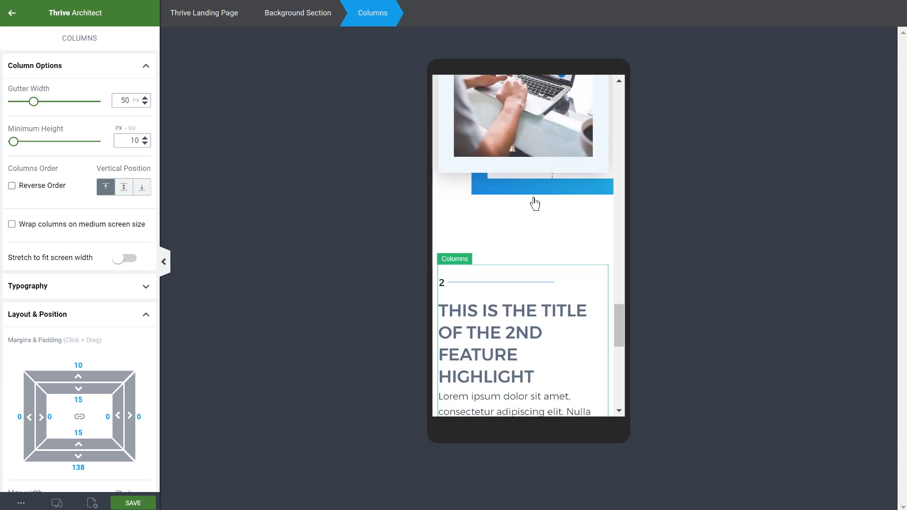
{"action": "left_click", "coordinate": [510, 216]}
{"action": "left_click", "coordinate": [521, 179]}
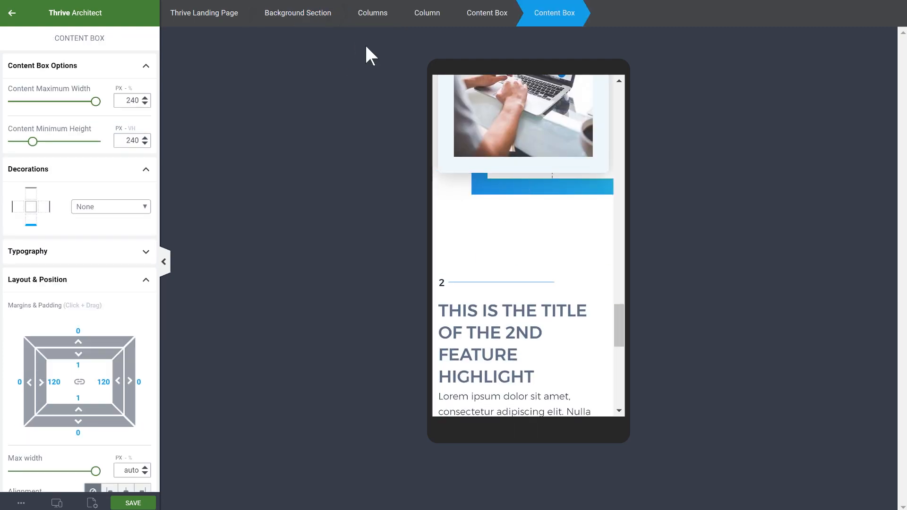
{"action": "scroll", "coordinate": [93, 415], "scroll_direction": "down", "scroll_amount": 3}
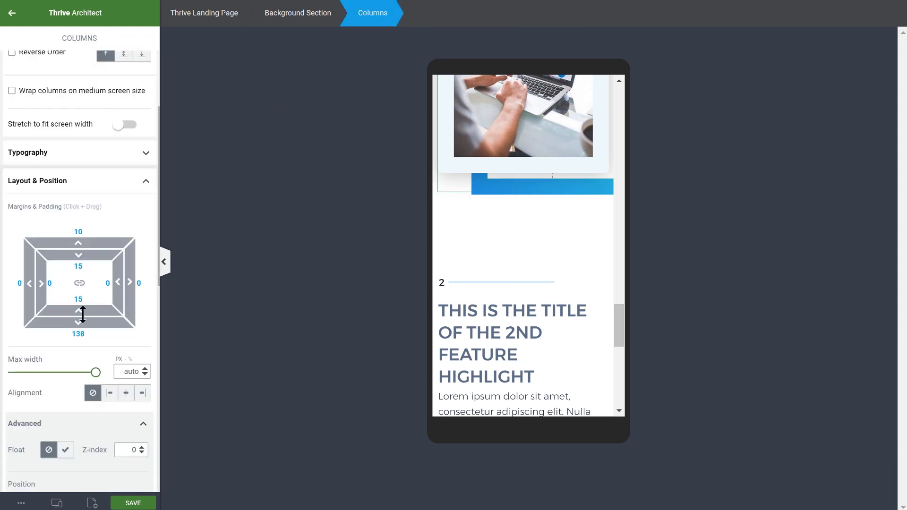
{"action": "left_click_drag", "start_coordinate": [79, 325], "coordinate": [87, 208]}
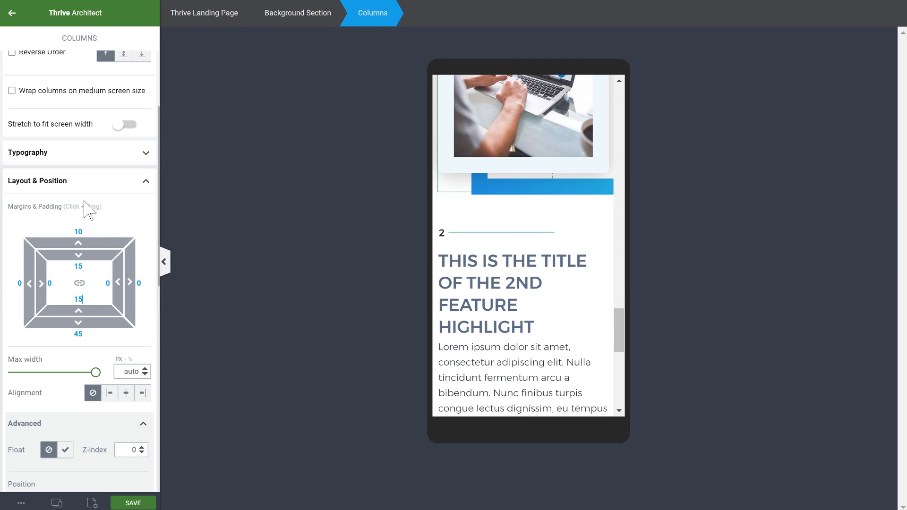
- Set the second feature columns' bottom margin to 45 px in the mobile view
{"action": "scroll", "coordinate": [557, 263], "scroll_direction": "down", "scroll_amount": 3}
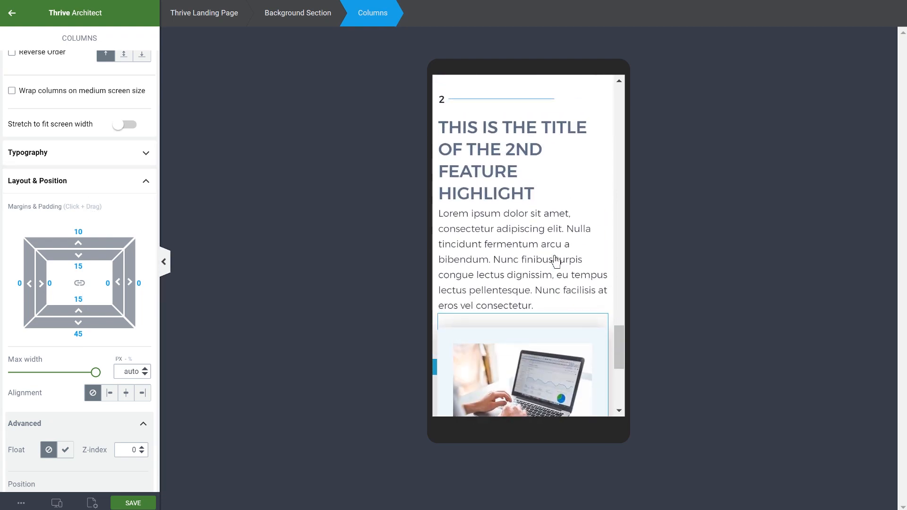
{"action": "left_click", "coordinate": [522, 184]}
{"action": "left_click", "coordinate": [375, 15]}
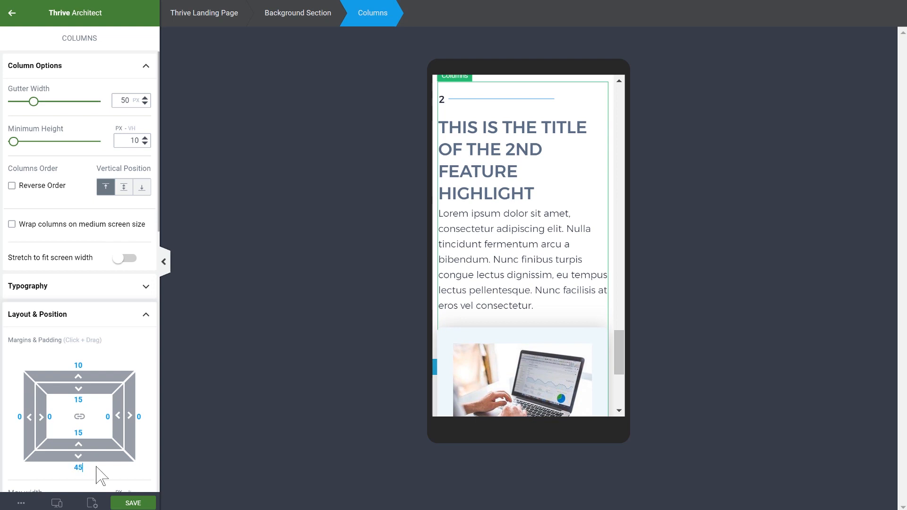
- Return to the desktop view, duplicate the first feature columns and move the copy below the second feature
{"action": "left_click", "coordinate": [57, 503]}
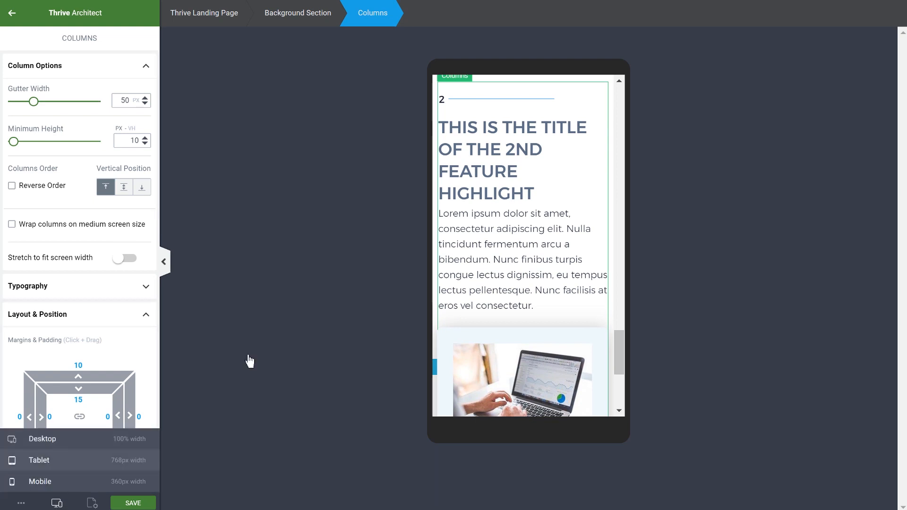
{"action": "scroll", "coordinate": [681, 263], "scroll_direction": "up", "scroll_amount": 6}
{"action": "scroll", "coordinate": [676, 310], "scroll_direction": "down", "scroll_amount": 3}
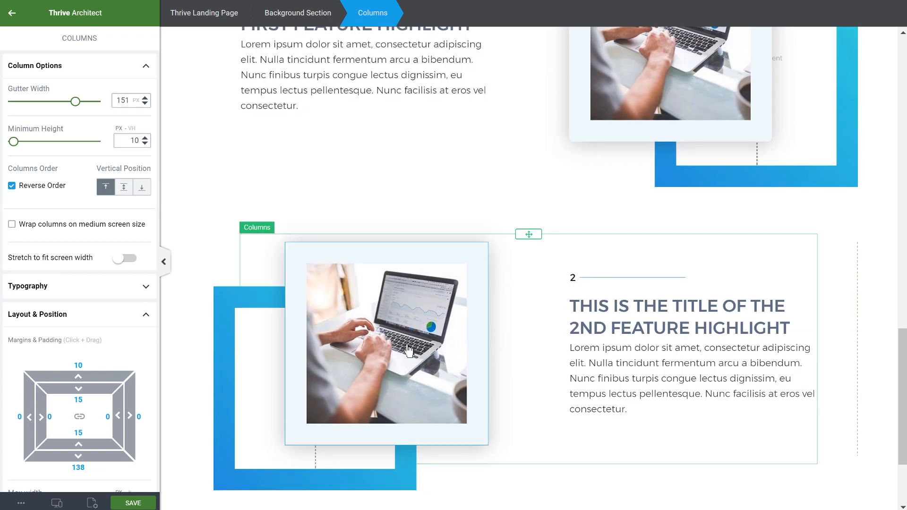
{"action": "left_click", "coordinate": [409, 350]}
{"action": "scroll", "coordinate": [498, 283], "scroll_direction": "up", "scroll_amount": 6}
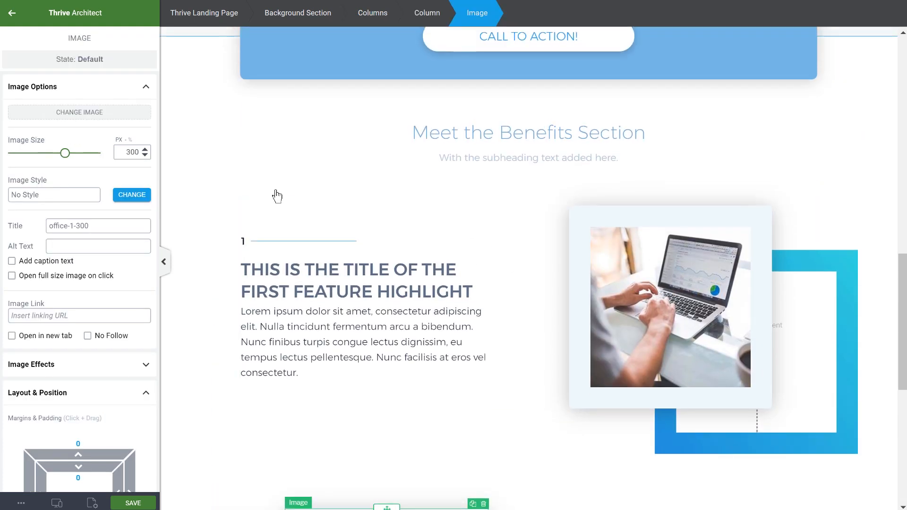
{"action": "left_click", "coordinate": [276, 195]}
{"action": "left_click", "coordinate": [385, 199]}
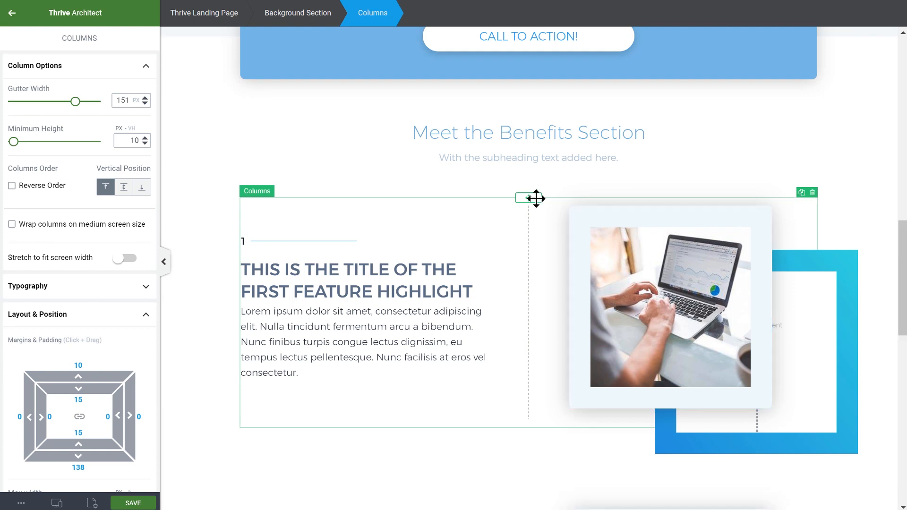
{"action": "left_click_drag", "start_coordinate": [538, 222], "coordinate": [559, 316]}
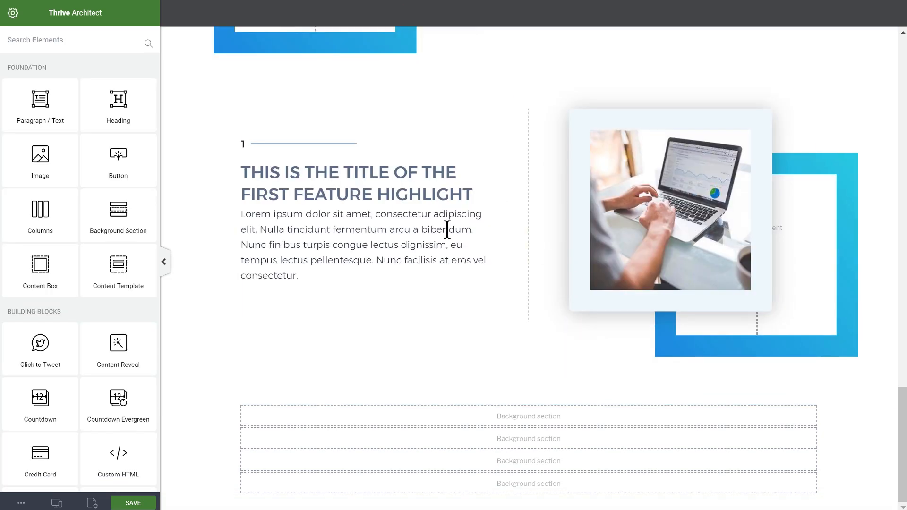
- Change the number of the third feature, below the second one, to 3
{"action": "left_click", "coordinate": [243, 143]}
{"action": "key", "text": "BackSpace"}
{"action": "type", "text": "3"}
{"action": "left_click", "coordinate": [292, 124]}
{"action": "scroll", "coordinate": [887, 271], "scroll_direction": "up", "scroll_amount": 3}
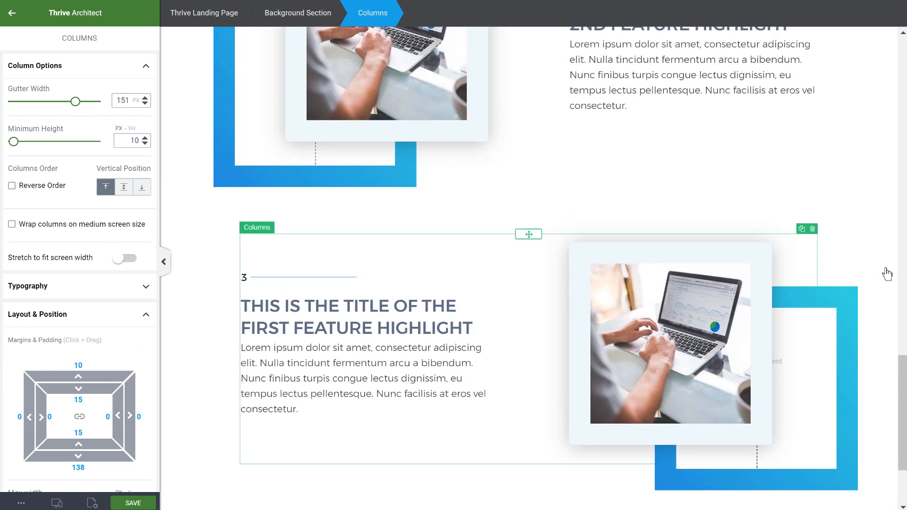
{"action": "scroll", "coordinate": [887, 274], "scroll_direction": "up", "scroll_amount": 10}
{"action": "left_click", "coordinate": [883, 258]}
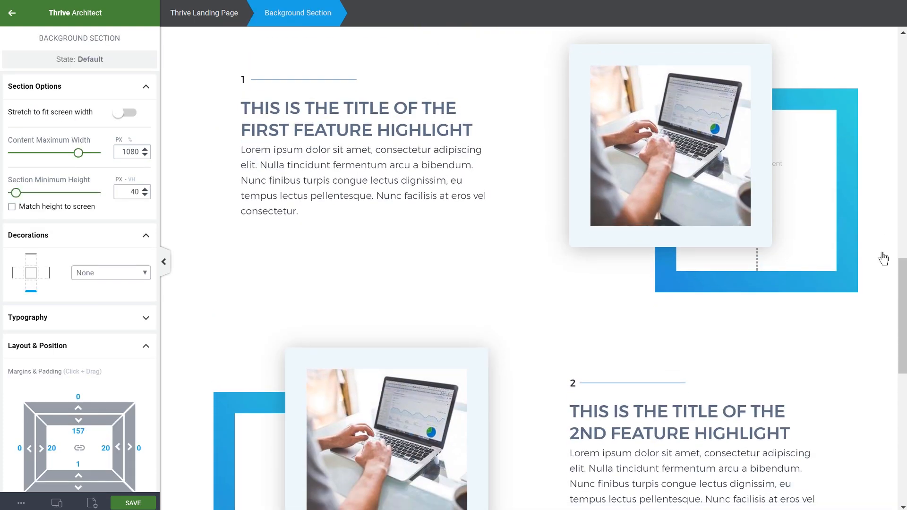
{"action": "scroll", "coordinate": [884, 259], "scroll_direction": "down", "scroll_amount": 10}
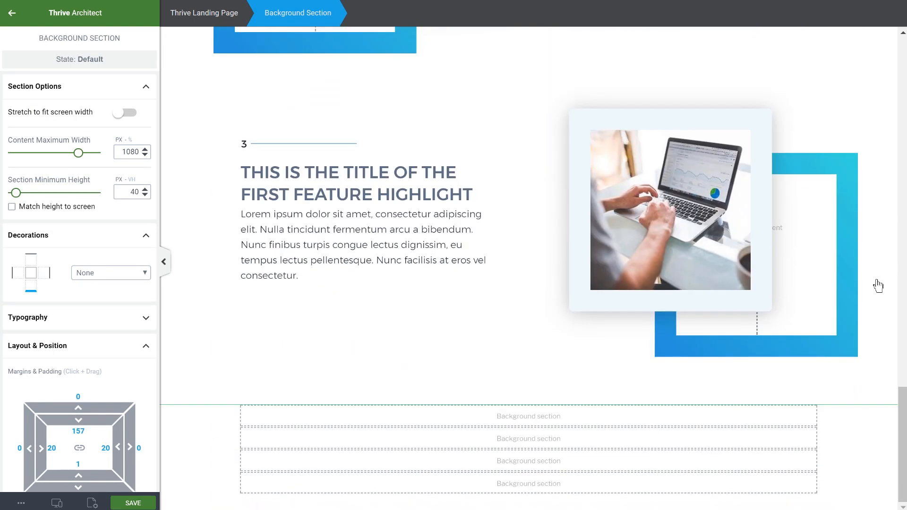
{"action": "scroll", "coordinate": [877, 285], "scroll_direction": "up", "scroll_amount": 10}
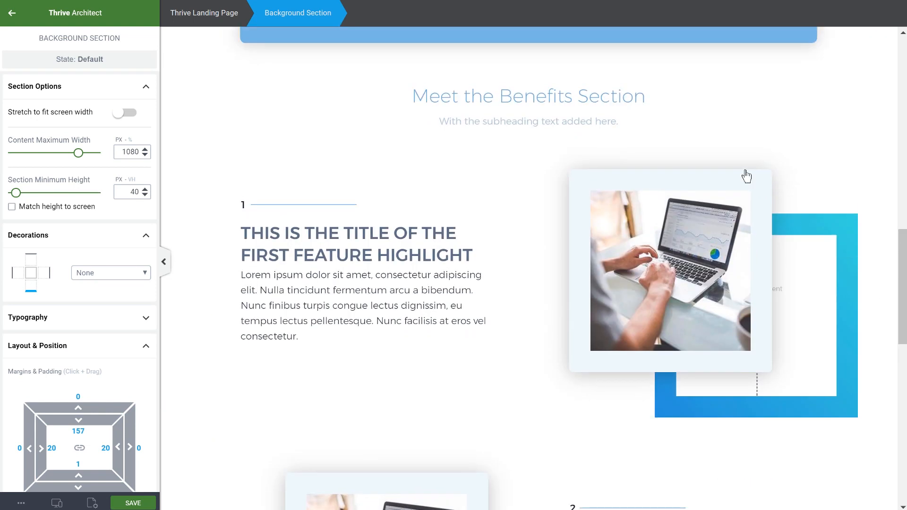
- Compare the finished example page's closing call-to-action area with the empty background sections below the third feature
{"action": "scroll", "coordinate": [798, 238], "scroll_direction": "down", "scroll_amount": 10}
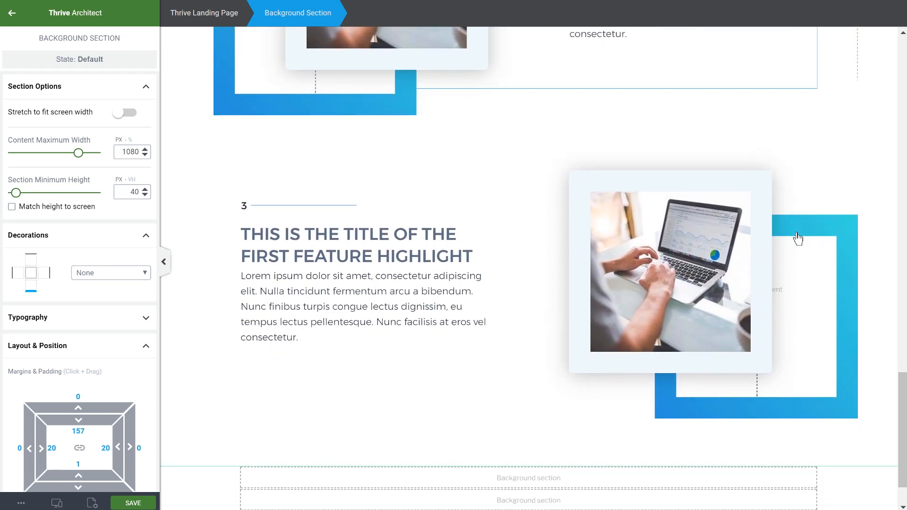
{"action": "scroll", "coordinate": [831, 300], "scroll_direction": "up", "scroll_amount": 6}
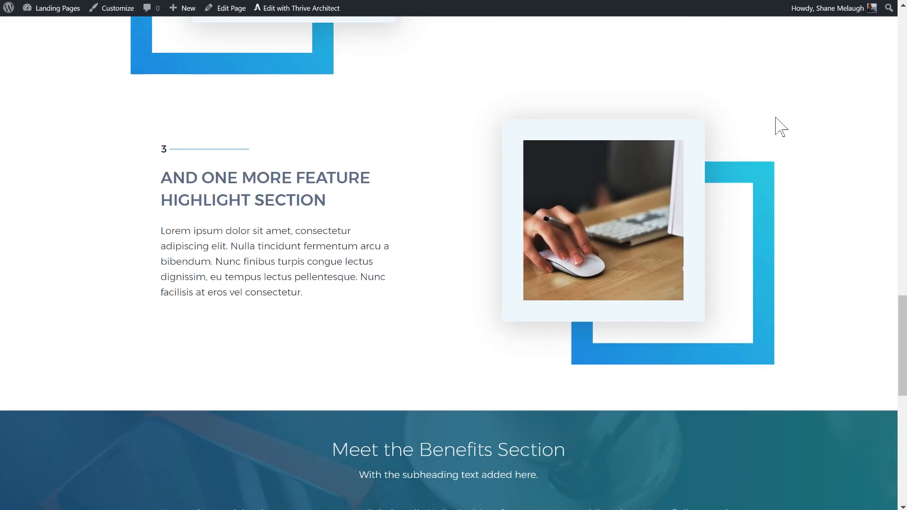
{"action": "scroll", "coordinate": [471, 67], "scroll_direction": "down", "scroll_amount": 8}
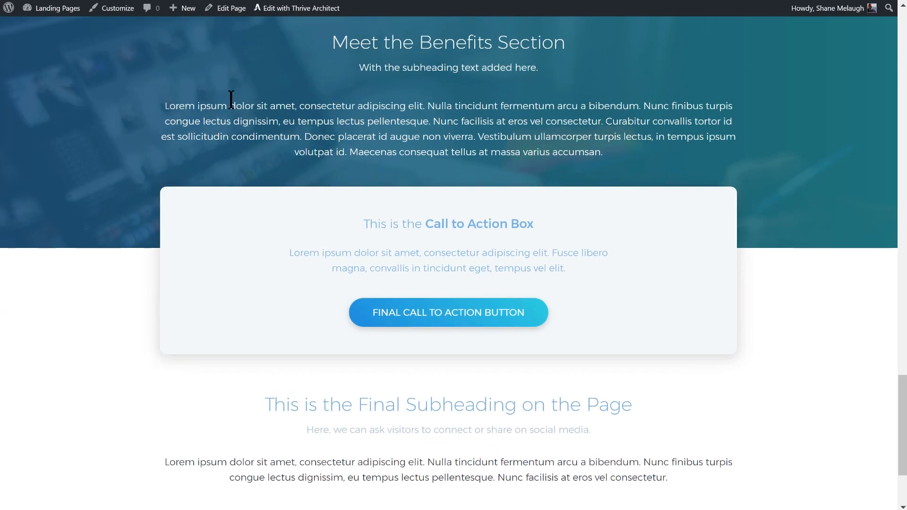
{"action": "scroll", "coordinate": [423, 98], "scroll_direction": "up", "scroll_amount": 1}
{"action": "scroll", "coordinate": [467, 146], "scroll_direction": "down", "scroll_amount": 1}
{"action": "scroll", "coordinate": [414, 203], "scroll_direction": "up", "scroll_amount": 1}
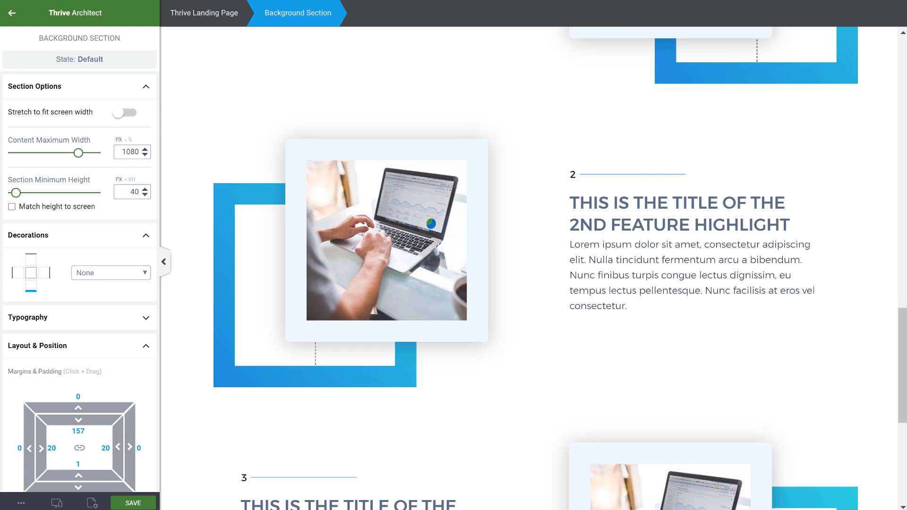
{"action": "scroll", "coordinate": [398, 402], "scroll_direction": "down", "scroll_amount": 6}
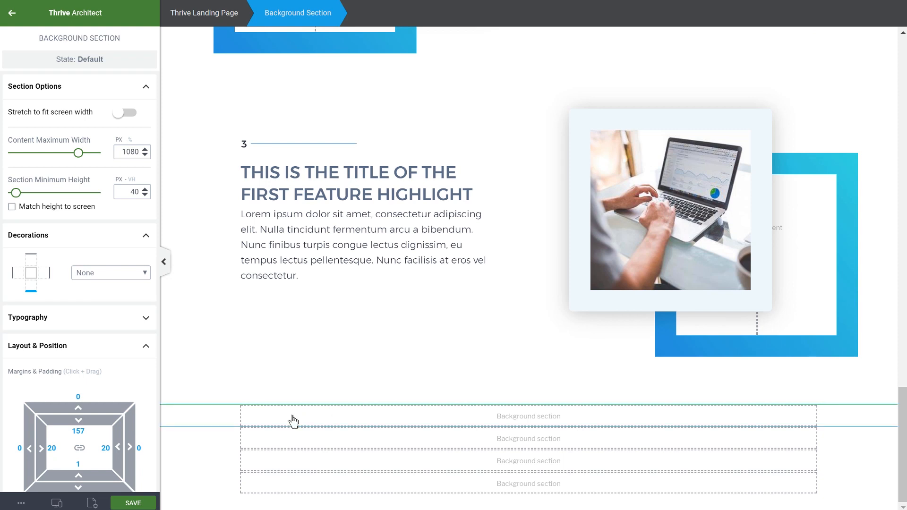
- Duplicate the benefits heading and subheading content box and move the copy into the empty background section below the third feature
{"action": "left_click", "coordinate": [215, 418]}
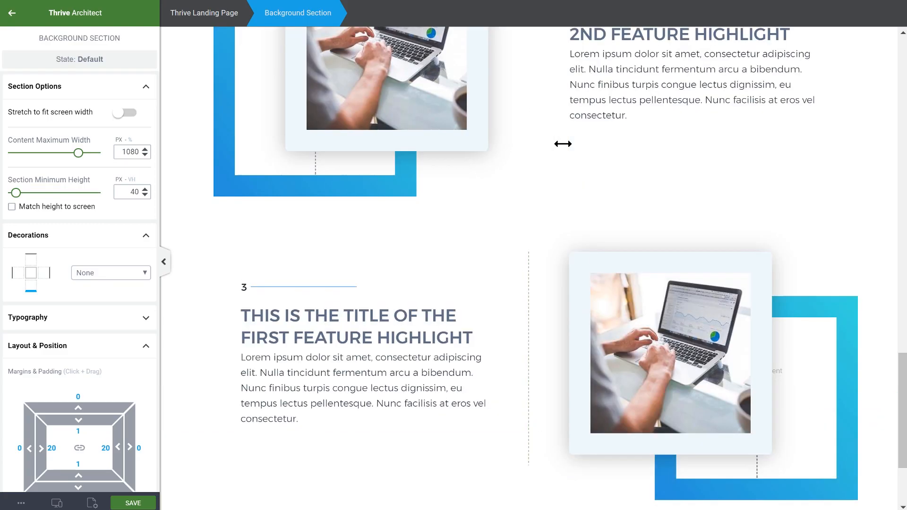
{"action": "scroll", "coordinate": [561, 141], "scroll_direction": "up", "scroll_amount": 10}
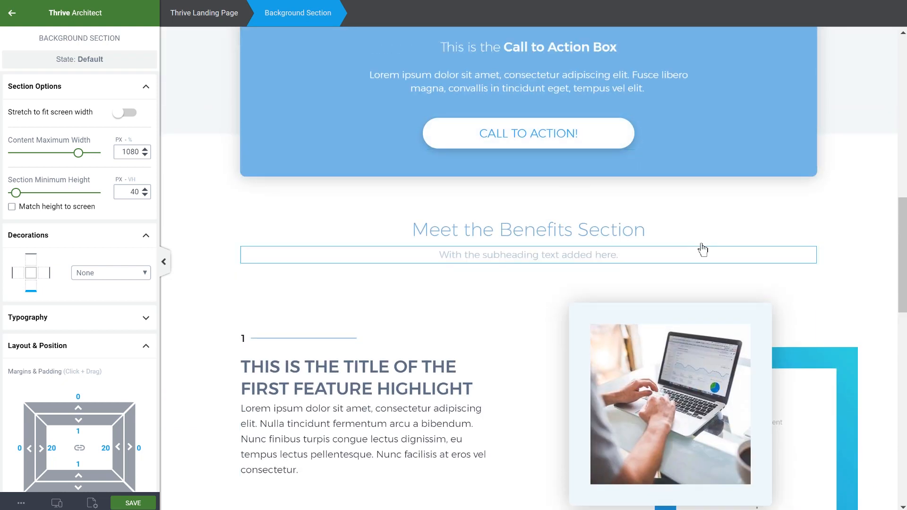
{"action": "left_click", "coordinate": [696, 229]}
{"action": "left_click", "coordinate": [376, 12]}
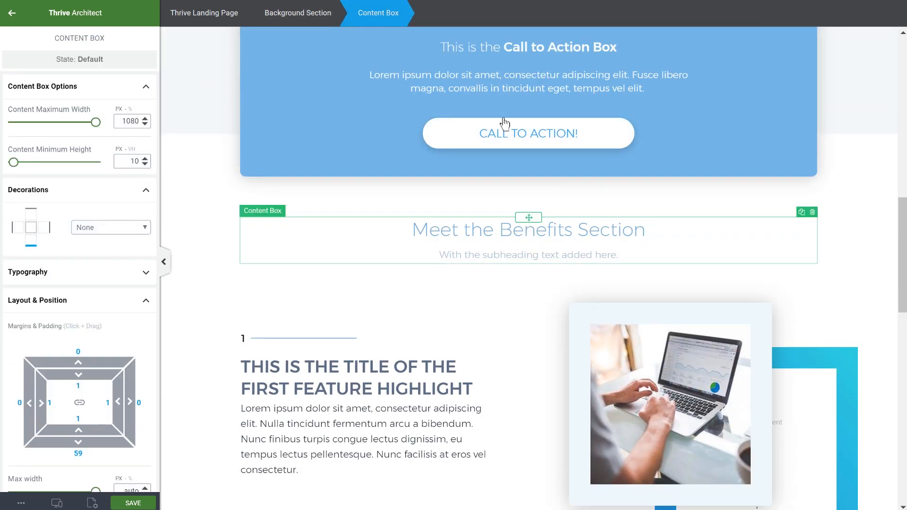
{"action": "left_click", "coordinate": [801, 212]}
{"action": "left_click_drag", "start_coordinate": [547, 317], "coordinate": [553, 421]}
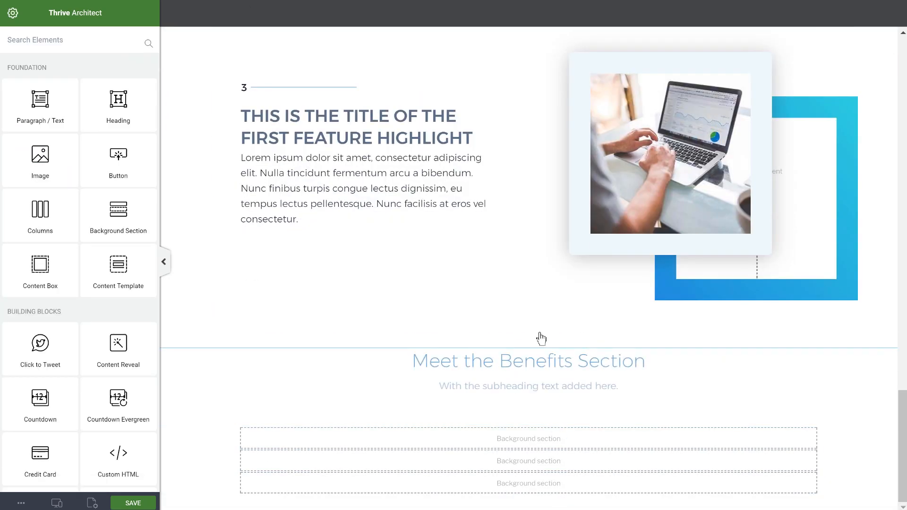
- Fill the background section behind the copied heading with the slate color #5d6d86
{"action": "left_click", "coordinate": [226, 399]}
{"action": "scroll", "coordinate": [70, 350], "scroll_direction": "down", "scroll_amount": 5}
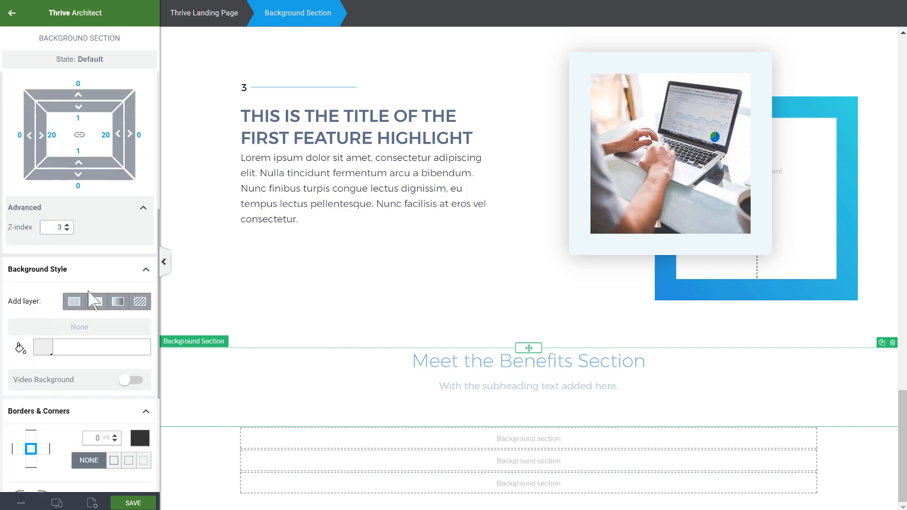
{"action": "scroll", "coordinate": [94, 290], "scroll_direction": "down", "scroll_amount": 1}
{"action": "left_click", "coordinate": [44, 327]}
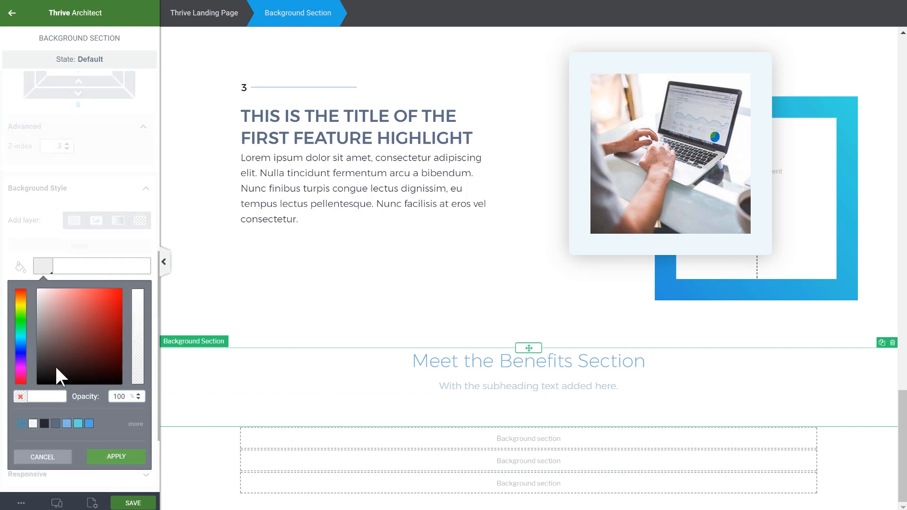
{"action": "left_click", "coordinate": [56, 423]}
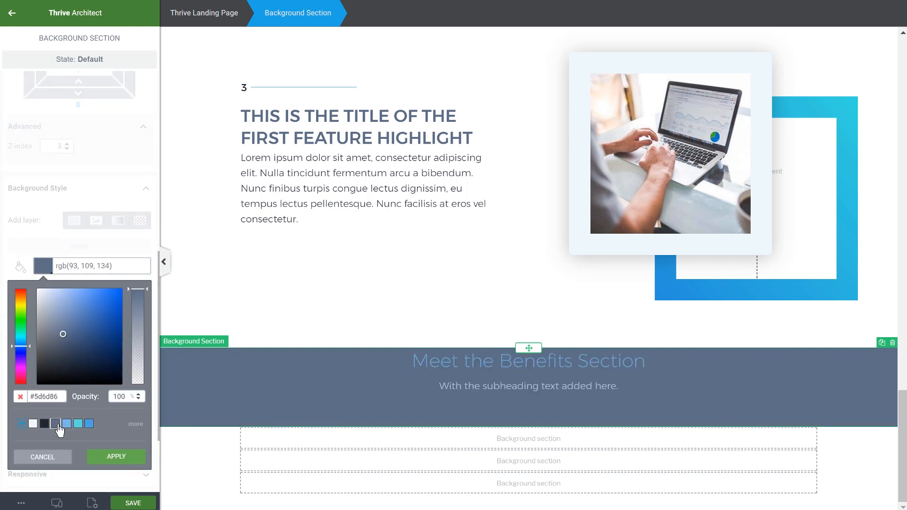
{"action": "left_click", "coordinate": [105, 461]}
{"action": "left_click", "coordinate": [118, 220]}
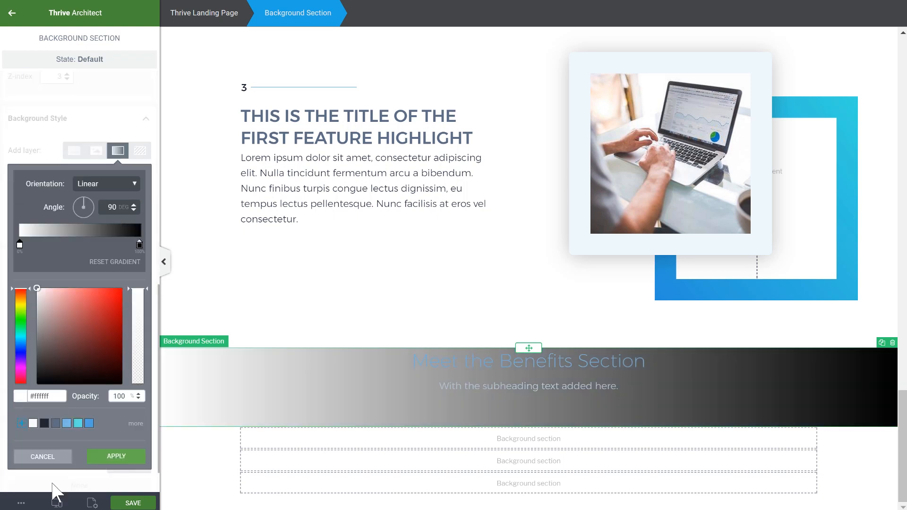
{"action": "left_click", "coordinate": [42, 456]}
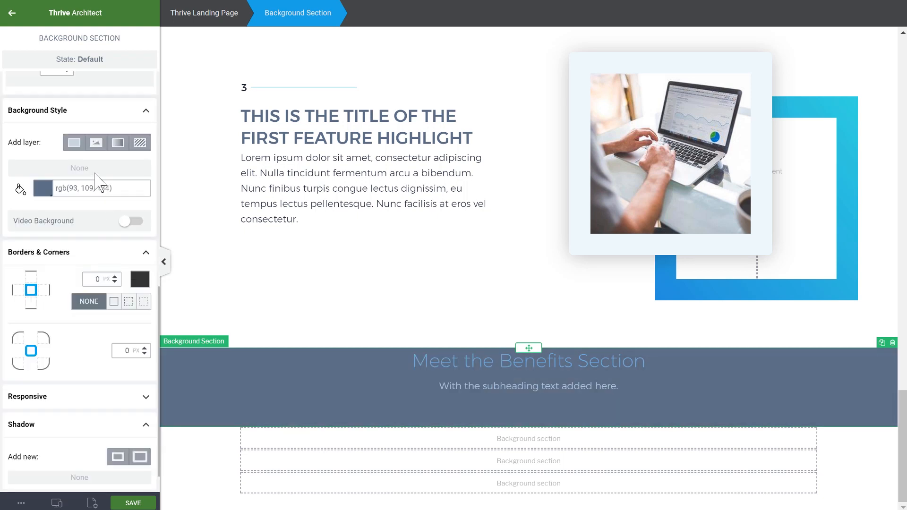
- Add the office-bg-2-k image as a stretched, static background layer to the section with the copied heading
{"action": "left_click", "coordinate": [96, 144]}
{"action": "left_click", "coordinate": [54, 193]}
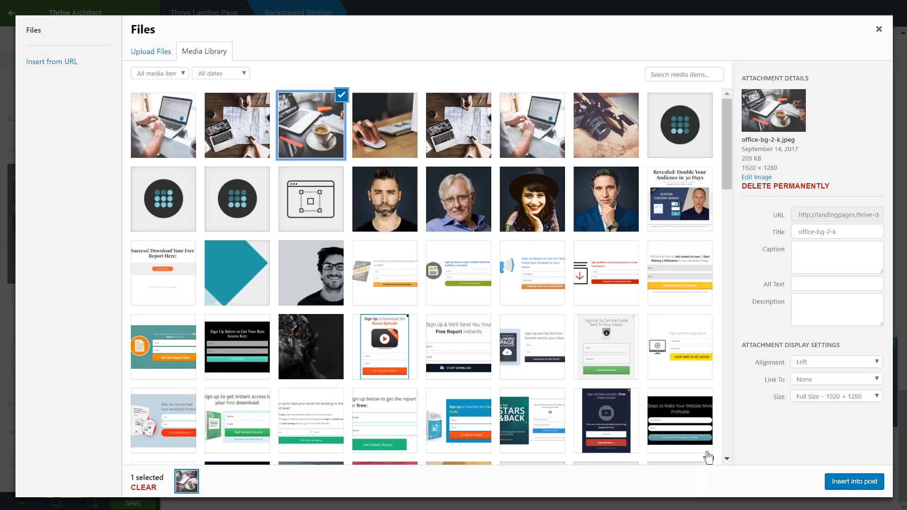
{"action": "left_click", "coordinate": [854, 482]}
{"action": "left_click", "coordinate": [18, 239]}
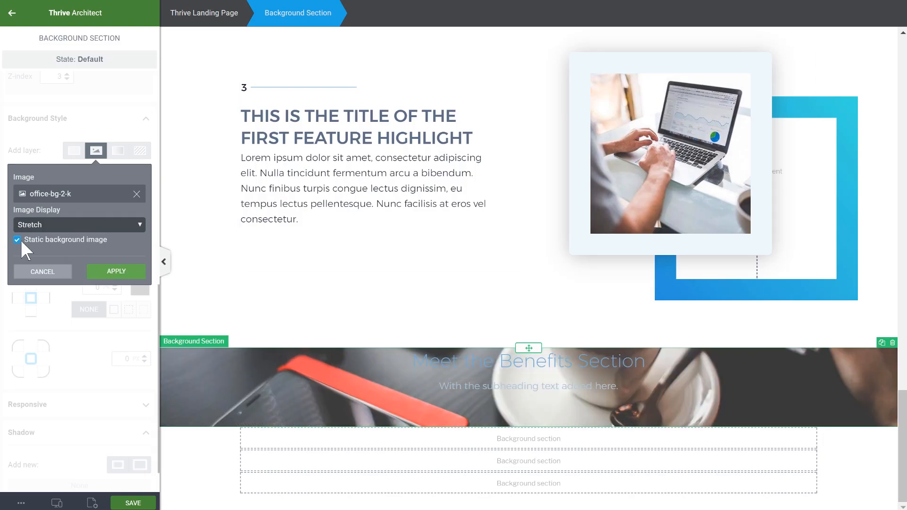
{"action": "left_click", "coordinate": [115, 271]}
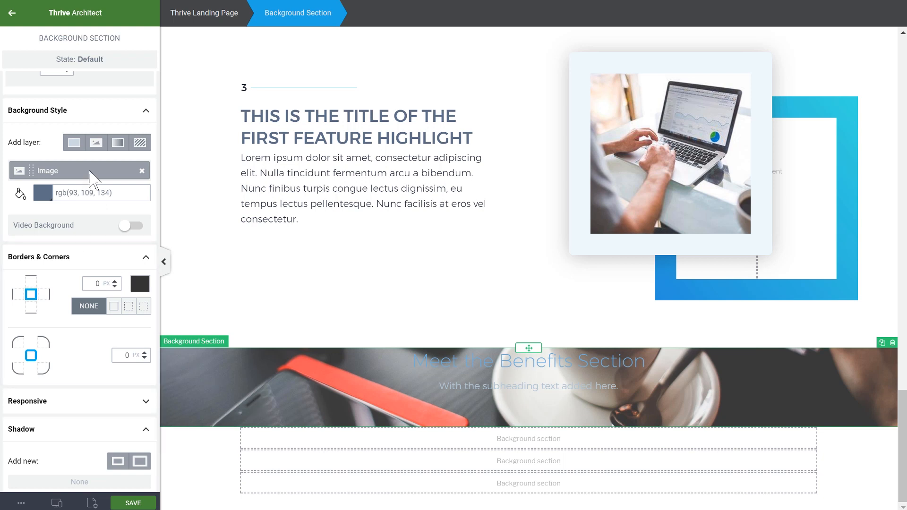
- Add a 90° linear gradient layer over the section's image, from blue #2690da at 80% opacity to turquoise
{"action": "left_click", "coordinate": [118, 142]}
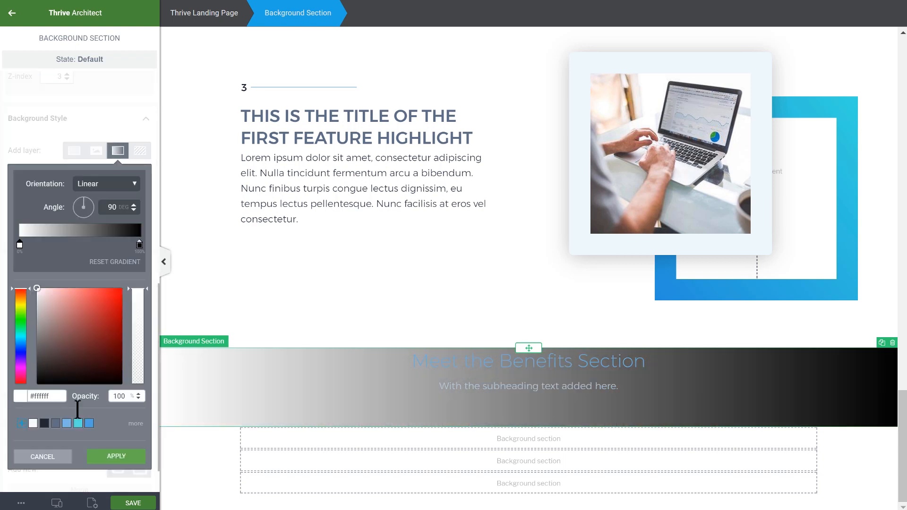
{"action": "left_click", "coordinate": [66, 425]}
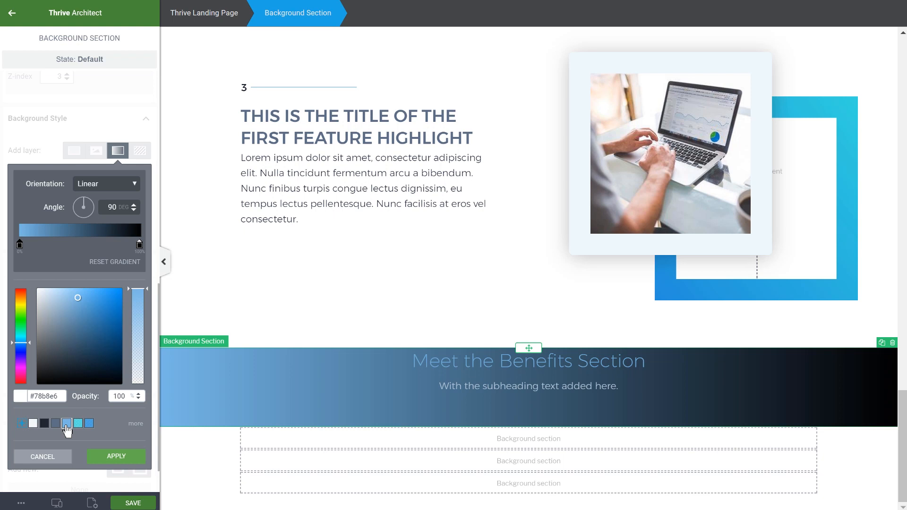
{"action": "left_click", "coordinate": [140, 245]}
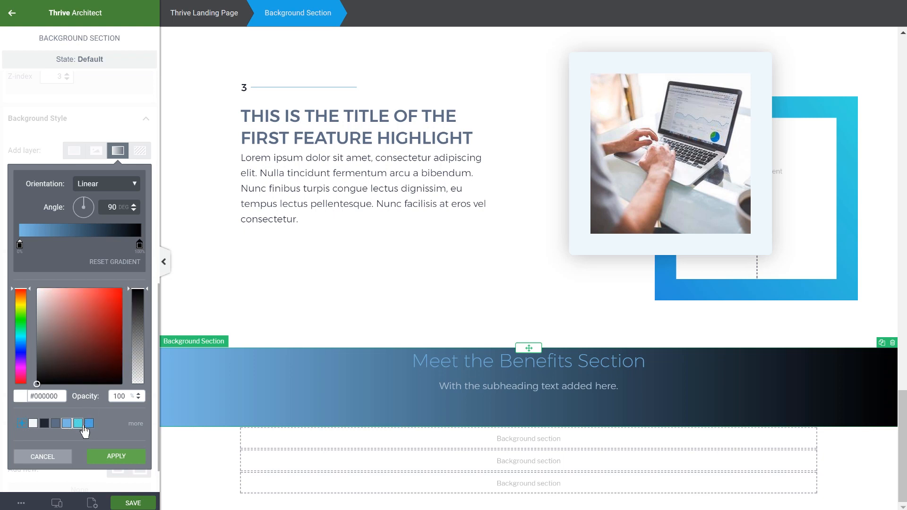
{"action": "left_click", "coordinate": [78, 423]}
{"action": "left_click", "coordinate": [18, 244]}
{"action": "left_click", "coordinate": [89, 424]}
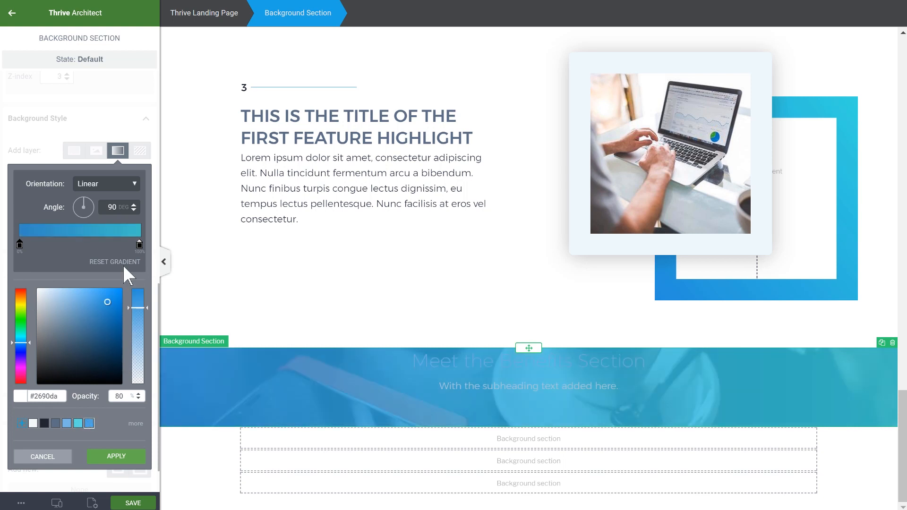
- Darken the gradient's start color to #144a71 at 85% opacity and its end color to #1c8e93, and apply it
{"action": "left_click_drag", "start_coordinate": [108, 303], "coordinate": [108, 329]}
{"action": "left_click", "coordinate": [108, 339]}
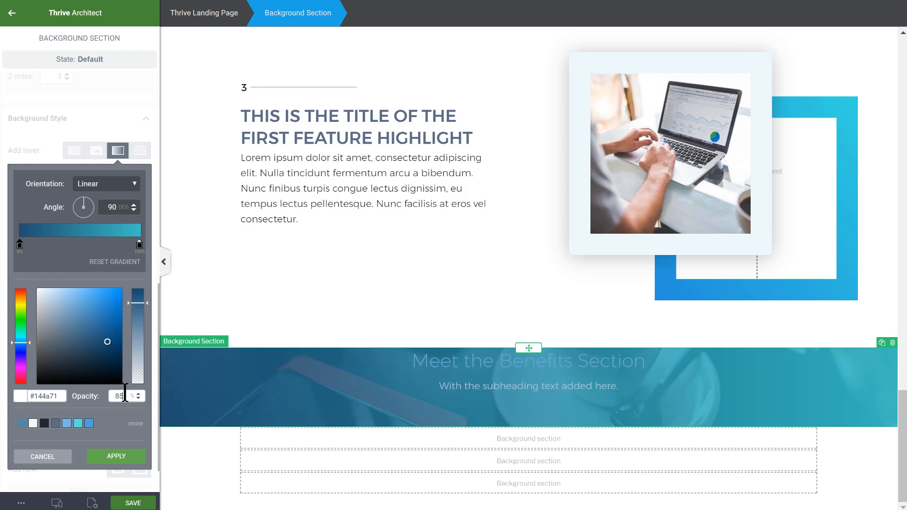
{"action": "left_click", "coordinate": [139, 245]}
{"action": "left_click_drag", "start_coordinate": [101, 301], "coordinate": [106, 329]}
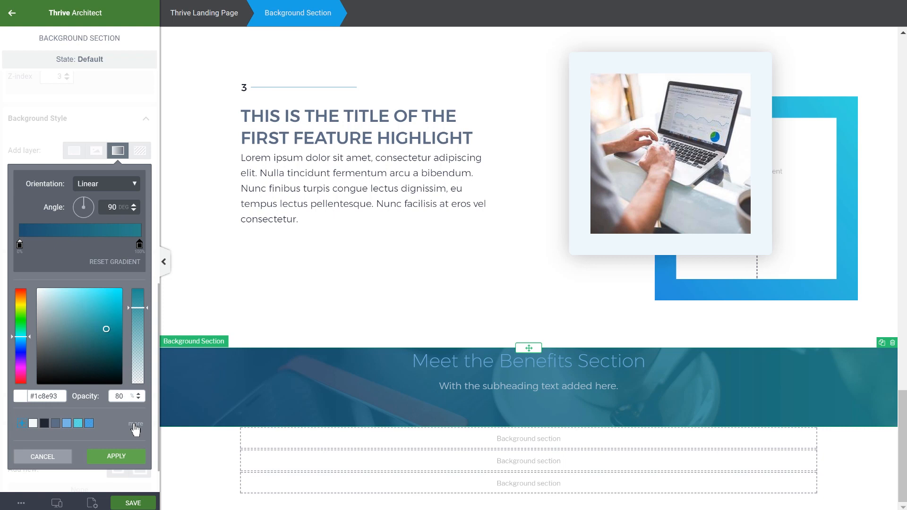
{"action": "left_click_drag", "start_coordinate": [120, 396], "coordinate": [125, 396]}
{"action": "left_click", "coordinate": [113, 457]}
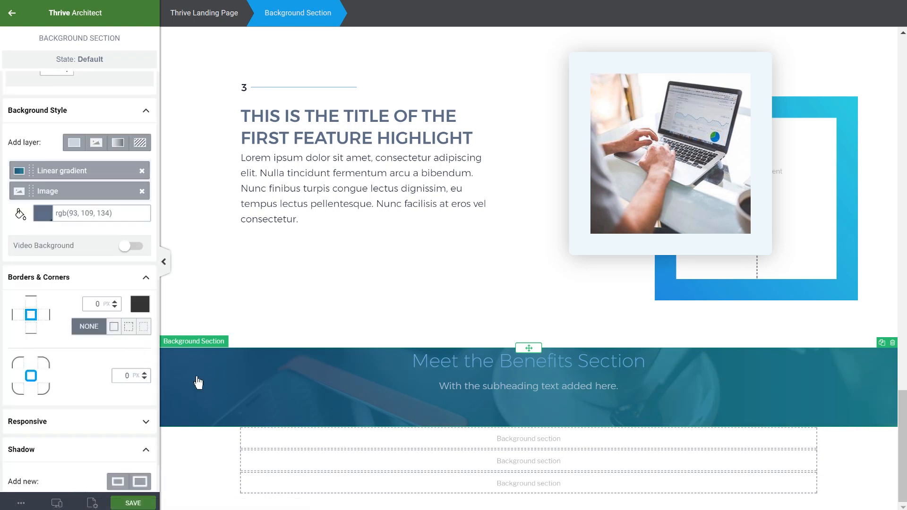
- Set the background section's default font color to white, #ffffff
{"action": "scroll", "coordinate": [62, 273], "scroll_direction": "up", "scroll_amount": 8}
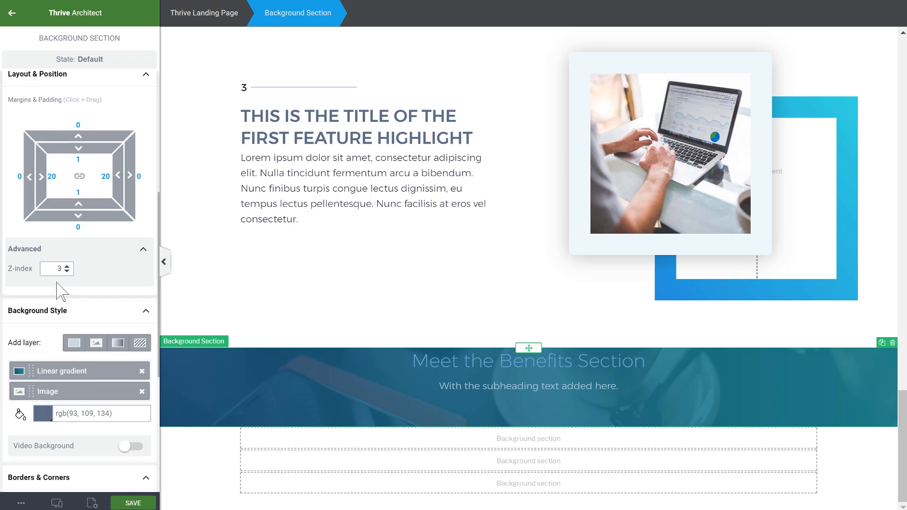
{"action": "left_click", "coordinate": [54, 253]}
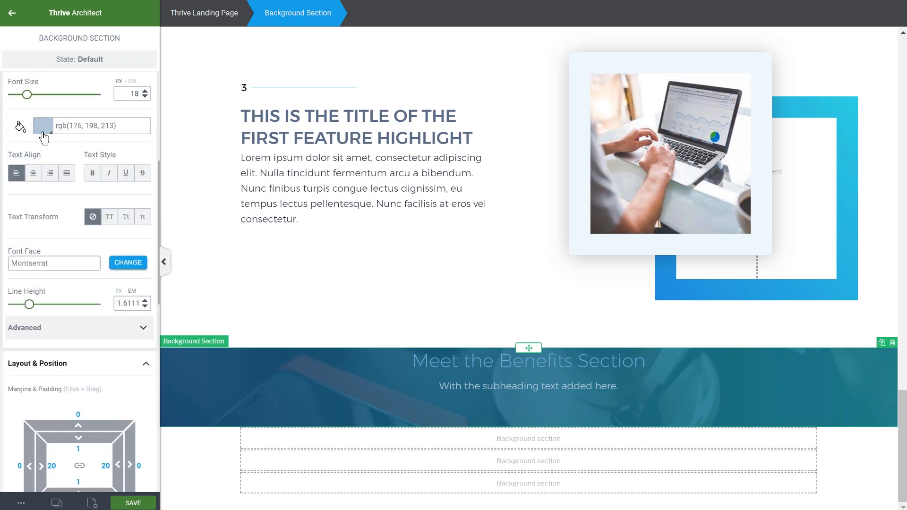
{"action": "left_click", "coordinate": [43, 125]}
{"action": "left_click_drag", "start_coordinate": [61, 186], "coordinate": [19, 115]}
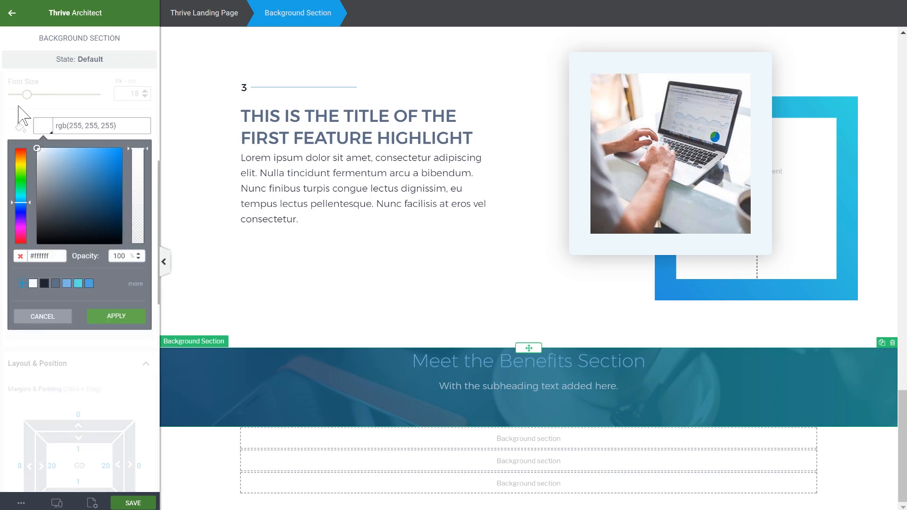
{"action": "left_click", "coordinate": [121, 321]}
- Set the font color of the copied heading and its subheading to white, #ffffff
{"action": "left_click", "coordinate": [268, 356]}
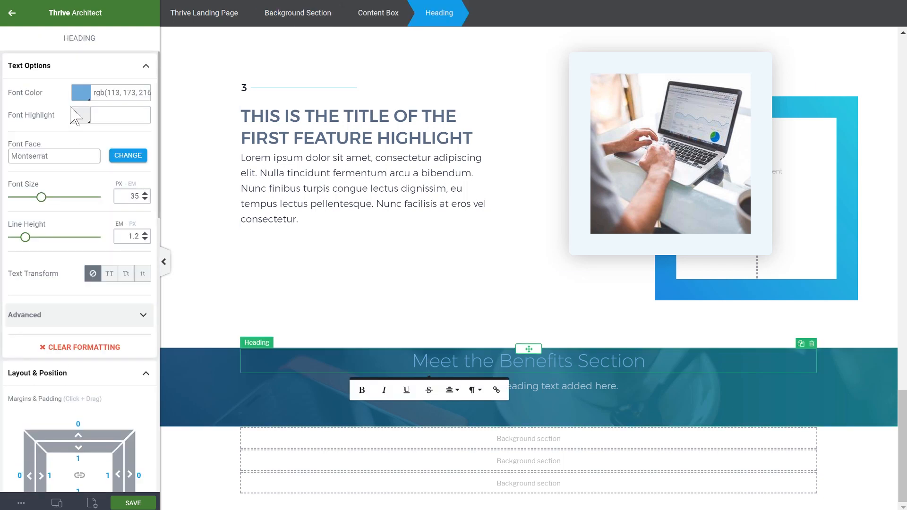
{"action": "left_click", "coordinate": [81, 97]}
{"action": "left_click", "coordinate": [37, 115]}
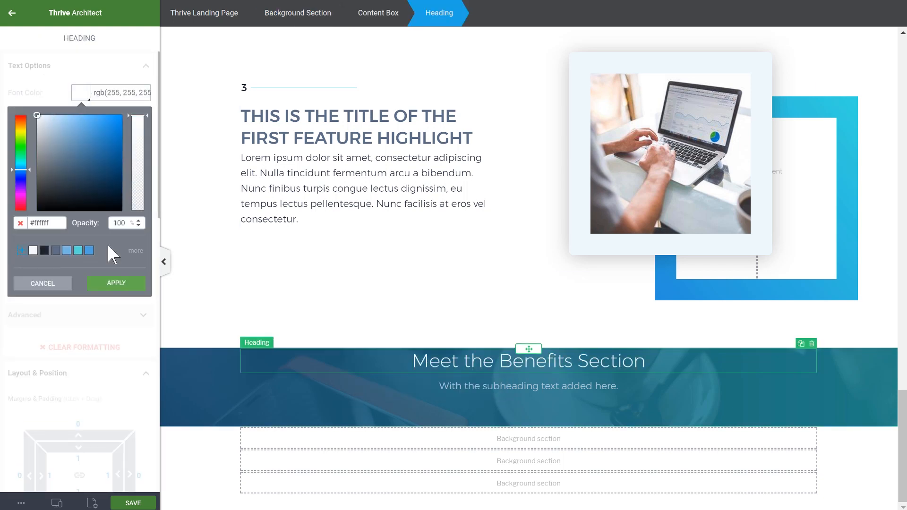
{"action": "left_click", "coordinate": [114, 283]}
{"action": "left_click", "coordinate": [469, 386]}
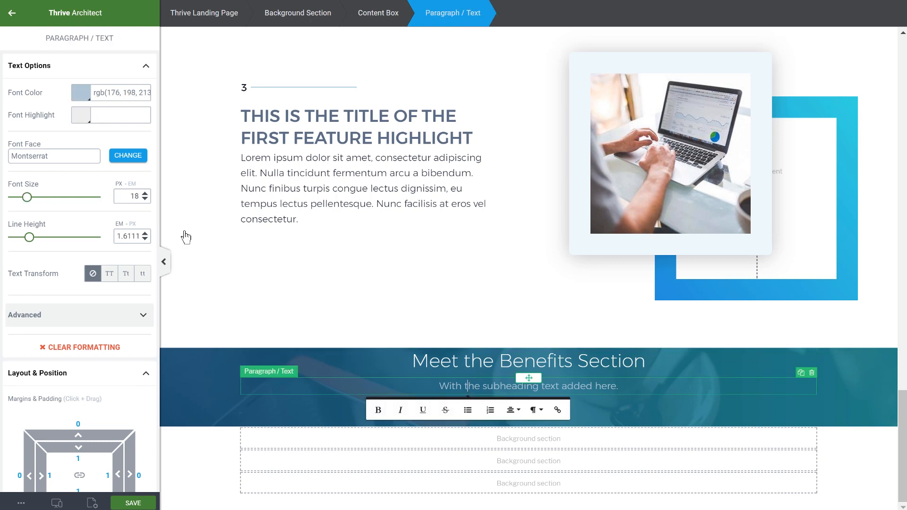
{"action": "left_click", "coordinate": [78, 102]}
{"action": "left_click", "coordinate": [37, 115]}
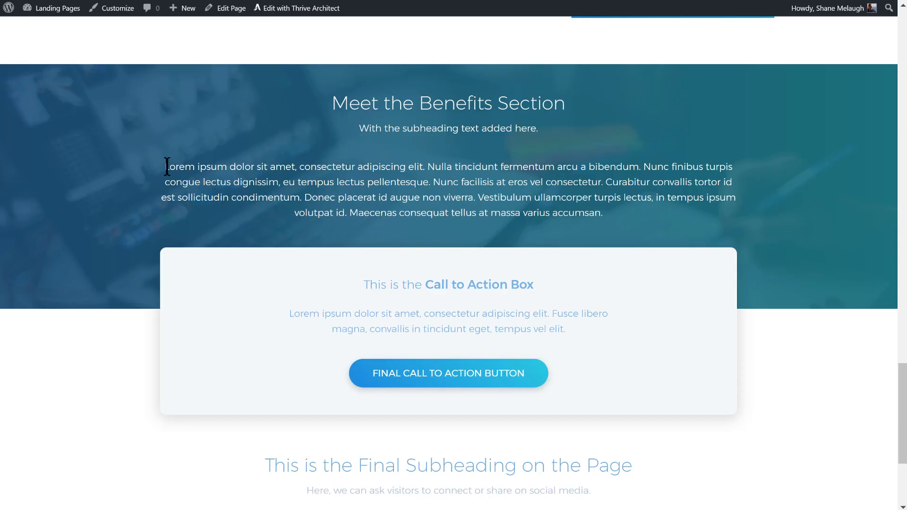
- Add a text element below the copied subheading, fill it with the example page's lorem ipsum paragraph and center it
{"action": "left_click_drag", "start_coordinate": [168, 166], "coordinate": [686, 210]}
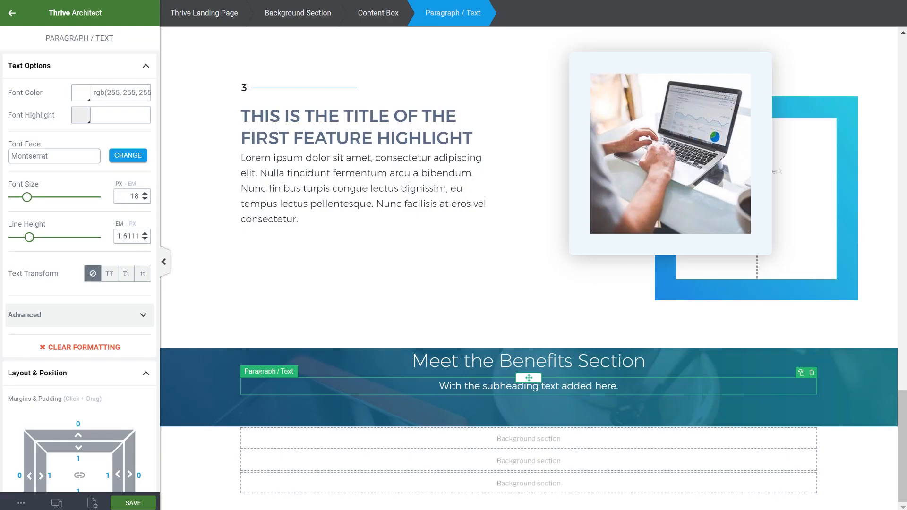
{"action": "key", "text": "Escape"}
{"action": "left_click_drag", "start_coordinate": [30, 87], "coordinate": [517, 392]}
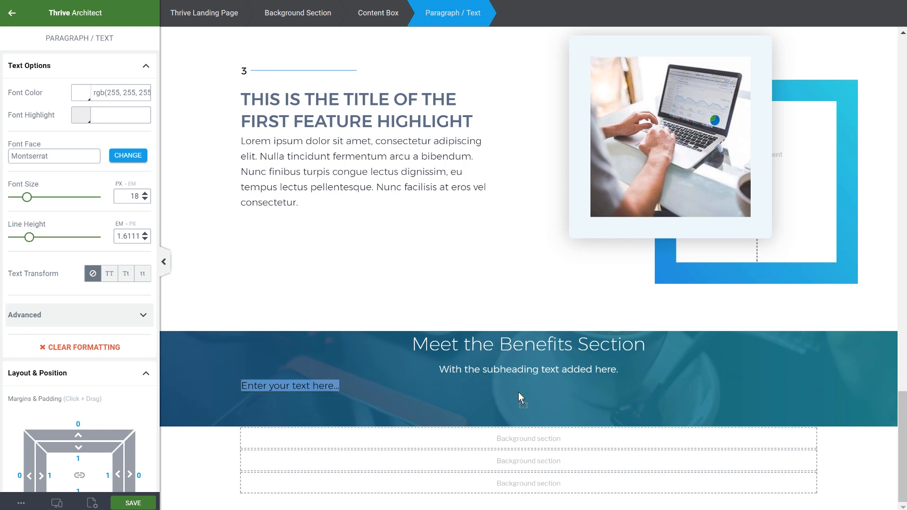
{"action": "key", "text": "ctrl+v"}
{"action": "left_click", "coordinate": [471, 420]}
{"action": "left_click", "coordinate": [477, 454]}
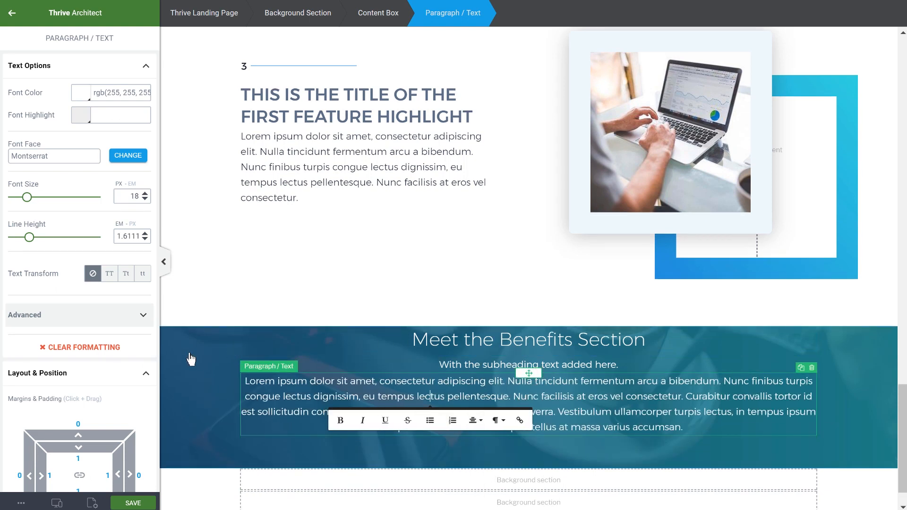
- Set the gradient background section's top padding to 50 px
{"action": "left_click", "coordinate": [189, 357]}
{"action": "scroll", "coordinate": [61, 296], "scroll_direction": "down", "scroll_amount": 2}
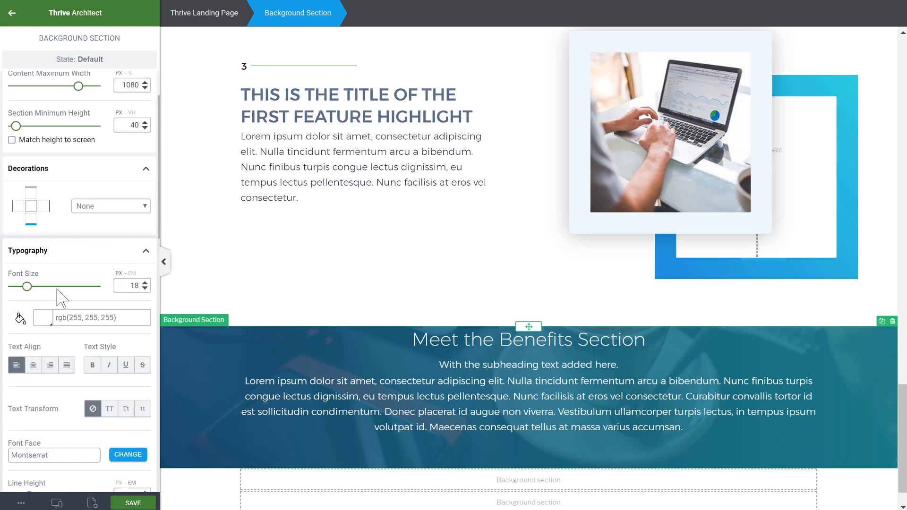
{"action": "left_click", "coordinate": [49, 255]}
{"action": "scroll", "coordinate": [53, 264], "scroll_direction": "down", "scroll_amount": 1}
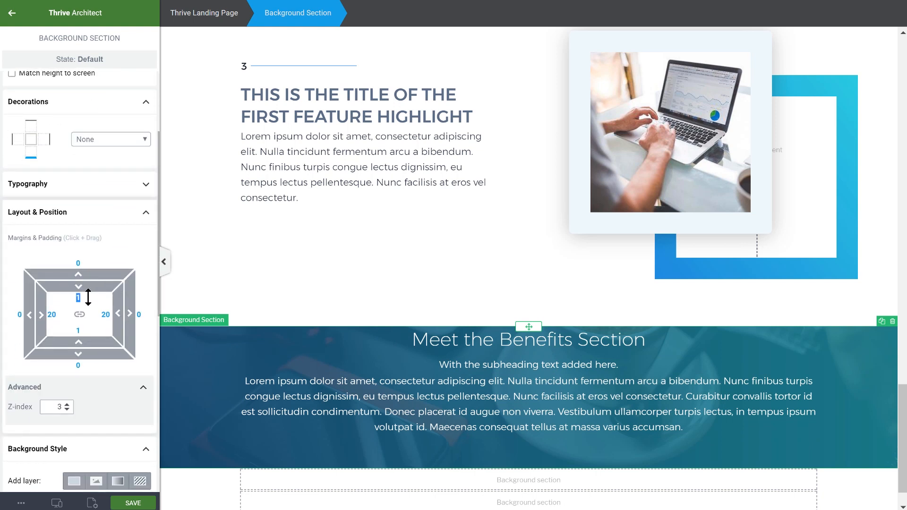
{"action": "type", "text": "50"}
- Set the bottom margin of the white subheading in the gradient section to 30 px
{"action": "left_click", "coordinate": [459, 393]}
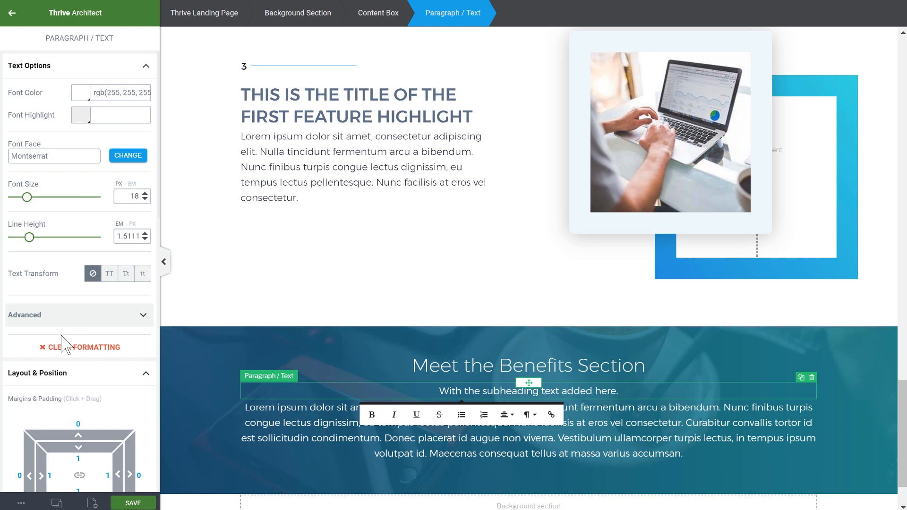
{"action": "scroll", "coordinate": [76, 384], "scroll_direction": "down", "scroll_amount": 2}
{"action": "left_click", "coordinate": [78, 393]}
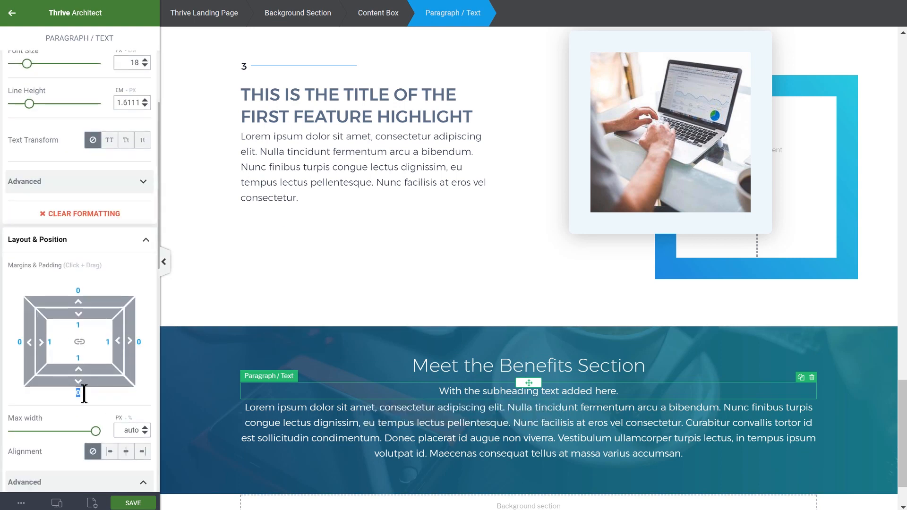
{"action": "type", "text": "30"}
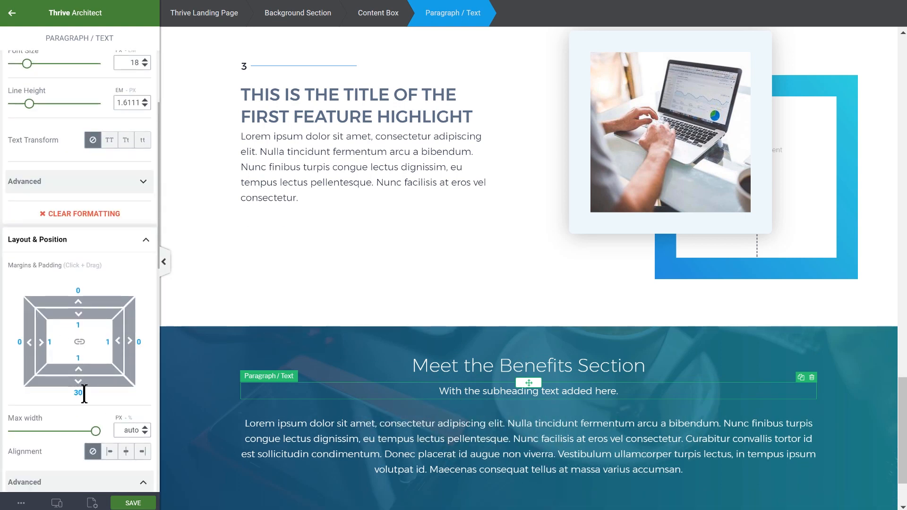
- Duplicate the blue Call to Action Box and move the copy below the paragraph in the gradient background section
{"action": "left_click", "coordinate": [802, 253]}
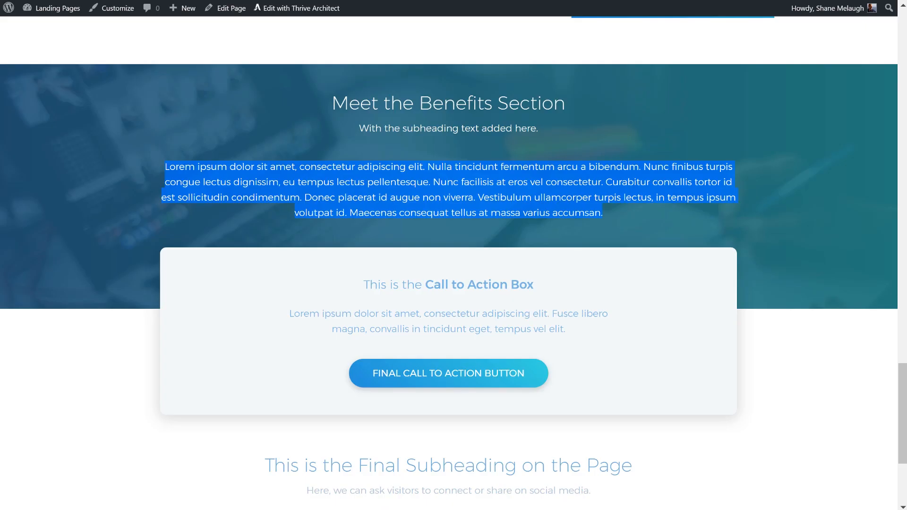
{"action": "scroll", "coordinate": [633, 237], "scroll_direction": "down", "scroll_amount": 1}
{"action": "scroll", "coordinate": [590, 227], "scroll_direction": "up", "scroll_amount": 2}
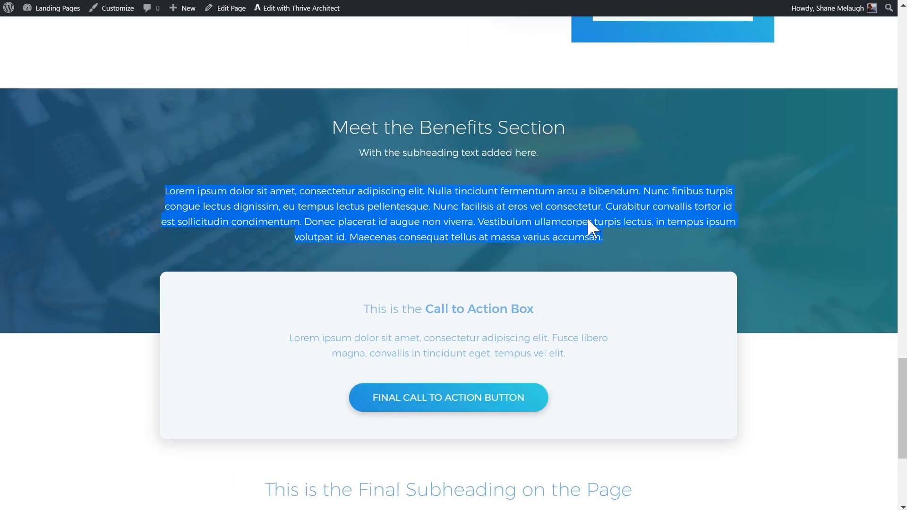
{"action": "scroll", "coordinate": [587, 217], "scroll_direction": "up", "scroll_amount": 15}
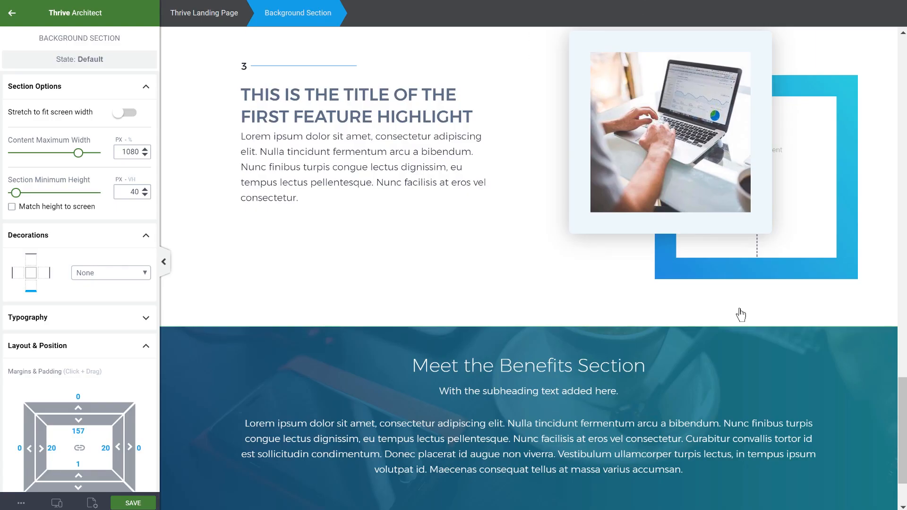
{"action": "scroll", "coordinate": [741, 314], "scroll_direction": "up", "scroll_amount": 10}
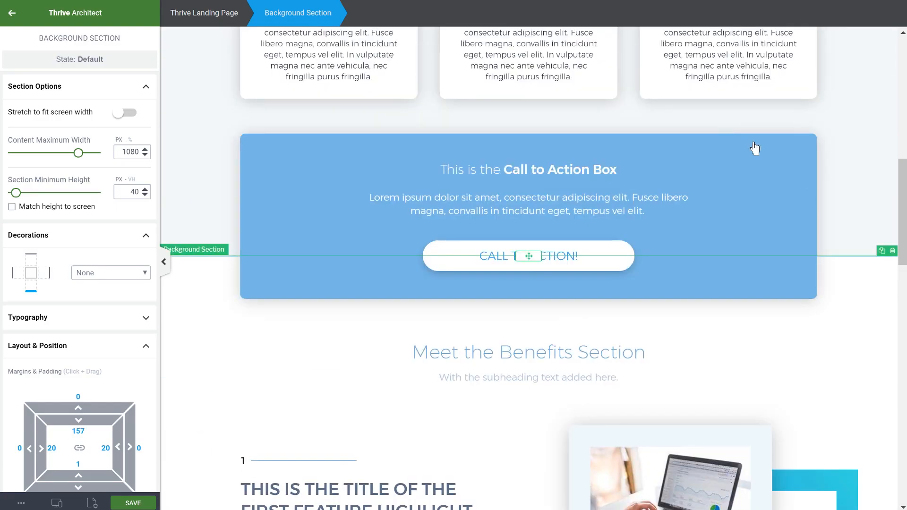
{"action": "left_click", "coordinate": [756, 151]}
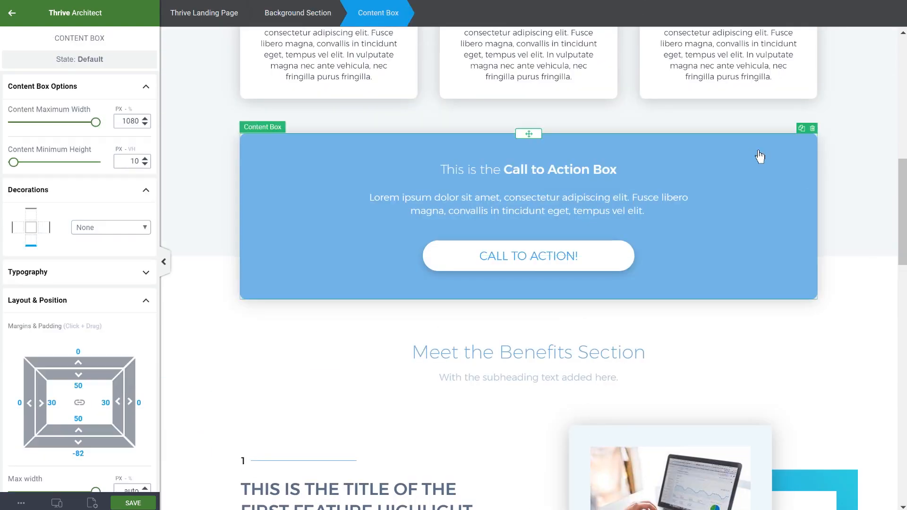
{"action": "left_click", "coordinate": [802, 128]}
{"action": "left_click_drag", "start_coordinate": [529, 476], "coordinate": [550, 431]}
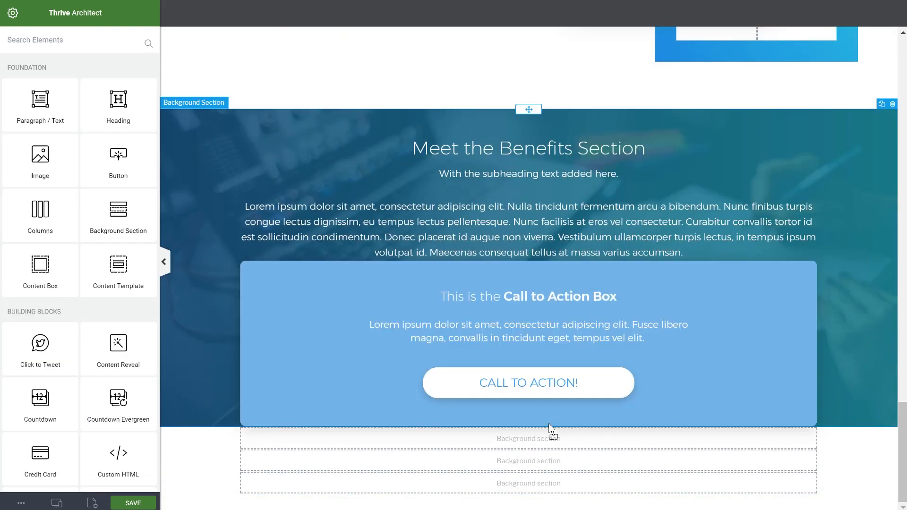
- Set the bottom margin of the lorem ipsum paragraph above the copied Call to Action Box to 50 px
{"action": "left_click", "coordinate": [341, 230]}
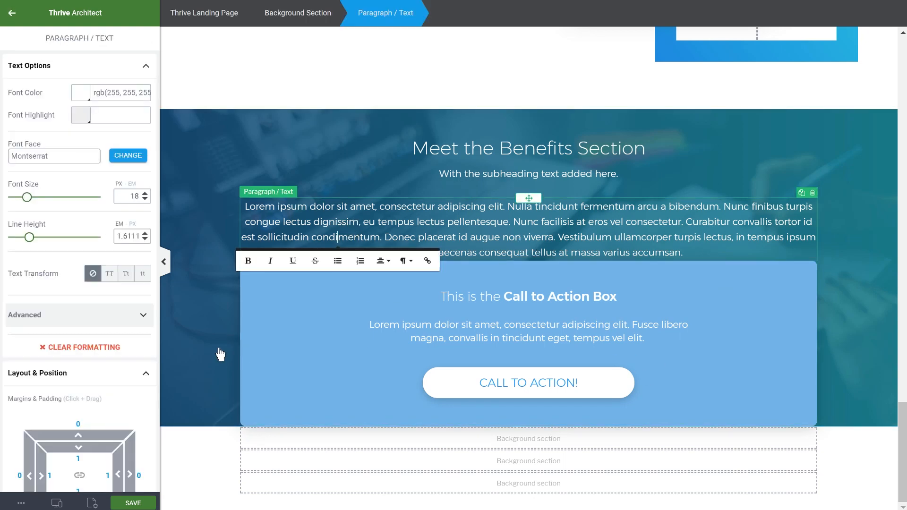
{"action": "scroll", "coordinate": [40, 421], "scroll_direction": "down", "scroll_amount": 3}
{"action": "left_click", "coordinate": [77, 392]}
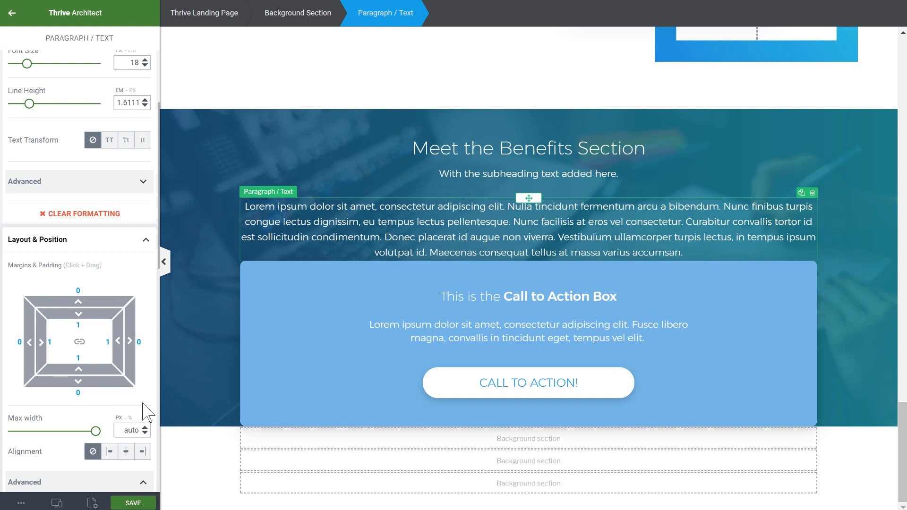
{"action": "type", "text": "50"}
{"action": "left_click", "coordinate": [695, 253]}
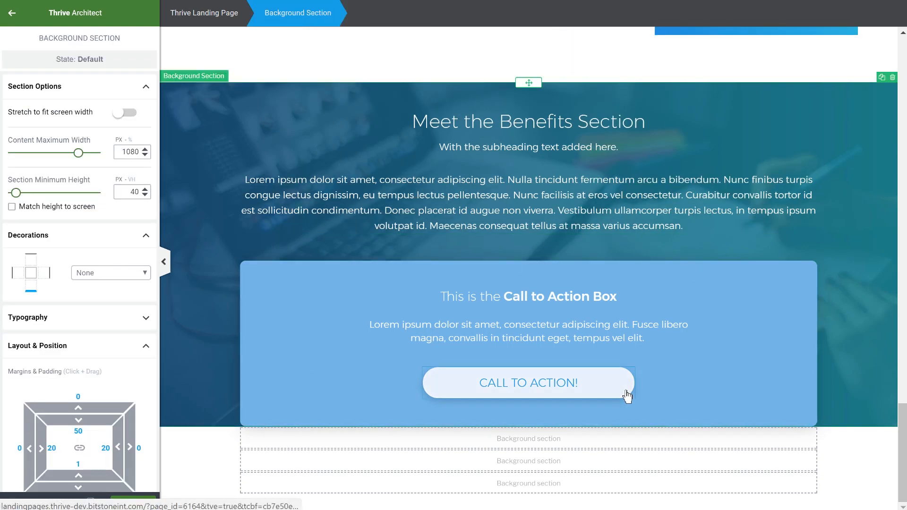
- Add a linear gradient layer to the copied box's button, using the blue swatch as start and the turquoise swatch #36d8de as end
{"action": "left_click", "coordinate": [626, 394]}
{"action": "scroll", "coordinate": [104, 293], "scroll_direction": "down", "scroll_amount": 10}
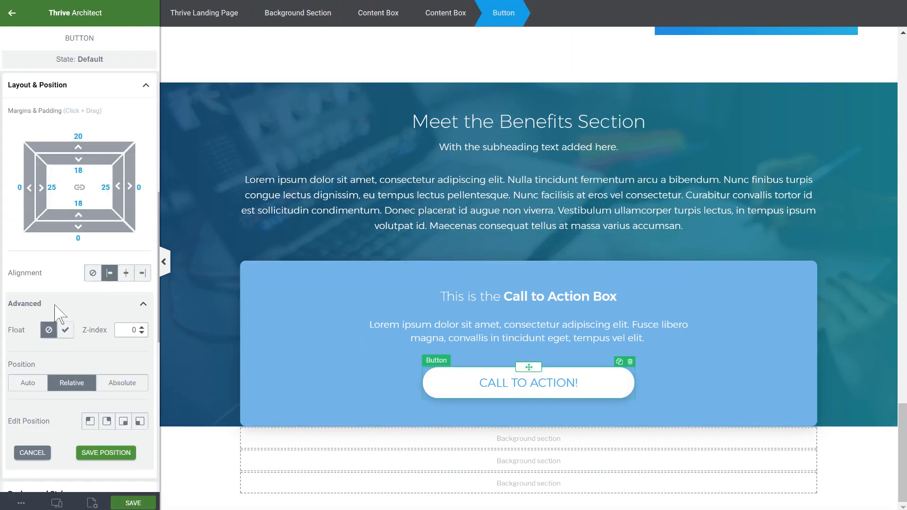
{"action": "scroll", "coordinate": [58, 311], "scroll_direction": "down", "scroll_amount": 3}
{"action": "left_click", "coordinate": [93, 171]}
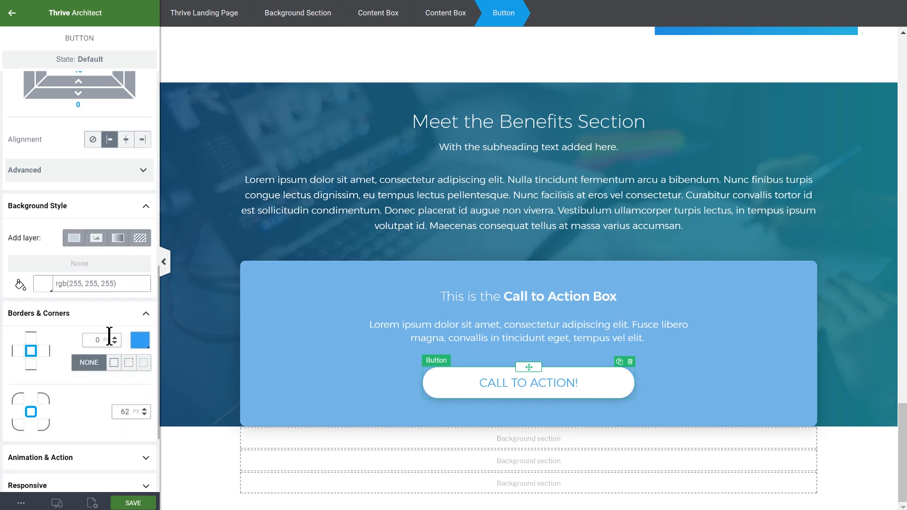
{"action": "left_click", "coordinate": [118, 238]}
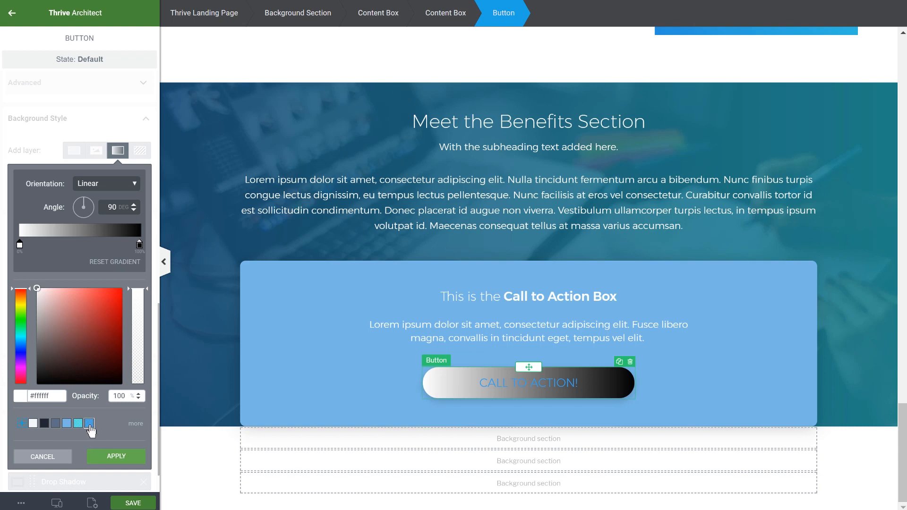
{"action": "left_click", "coordinate": [89, 424]}
{"action": "left_click", "coordinate": [139, 244]}
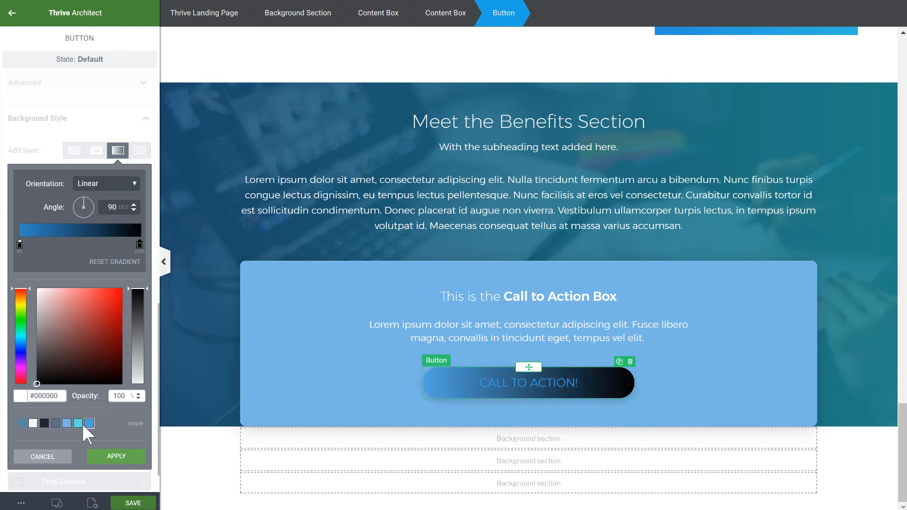
{"action": "left_click", "coordinate": [78, 423]}
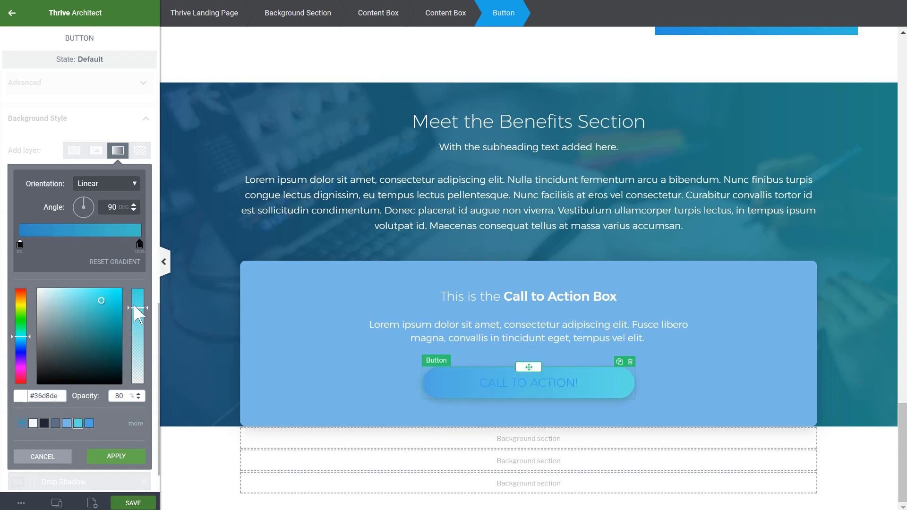
- Raise both color stops of the button's gradient to 100% opacity and apply the gradient
{"action": "left_click_drag", "start_coordinate": [134, 307], "coordinate": [137, 278]}
{"action": "left_click", "coordinate": [19, 244]}
{"action": "left_click_drag", "start_coordinate": [136, 313], "coordinate": [134, 270]}
{"action": "left_click", "coordinate": [135, 456]}
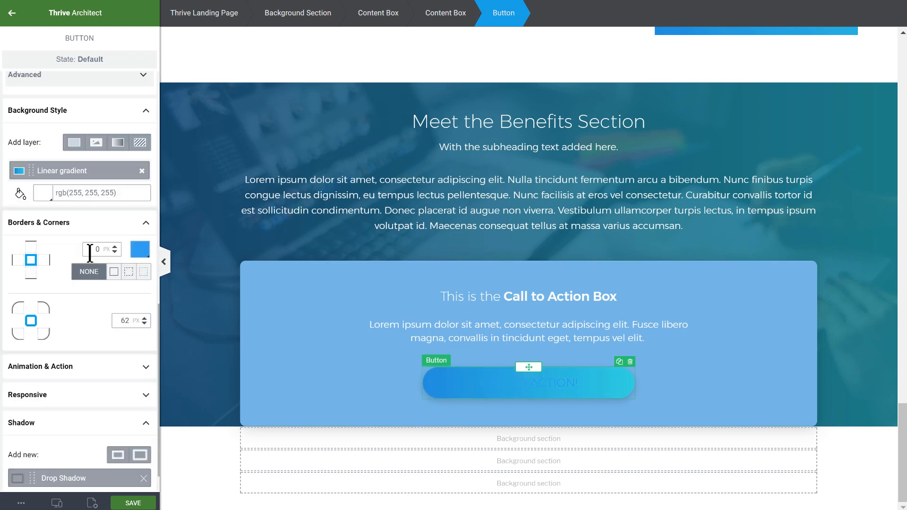
- Set the font color of the copied box's button to white, #ffffff
{"action": "scroll", "coordinate": [90, 254], "scroll_direction": "up", "scroll_amount": 10}
{"action": "left_click", "coordinate": [17, 297]}
{"action": "scroll", "coordinate": [60, 306], "scroll_direction": "down", "scroll_amount": 5}
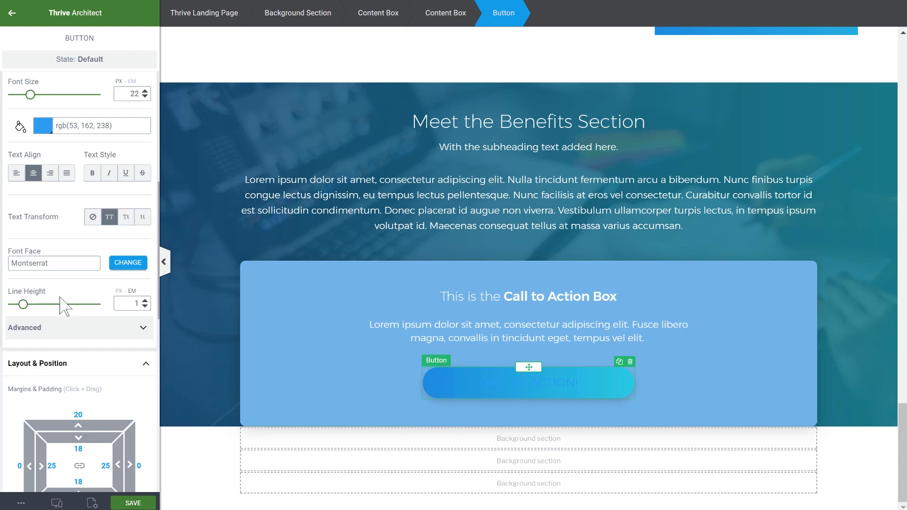
{"action": "left_click", "coordinate": [38, 130]}
{"action": "left_click_drag", "start_coordinate": [49, 158], "coordinate": [10, 101]}
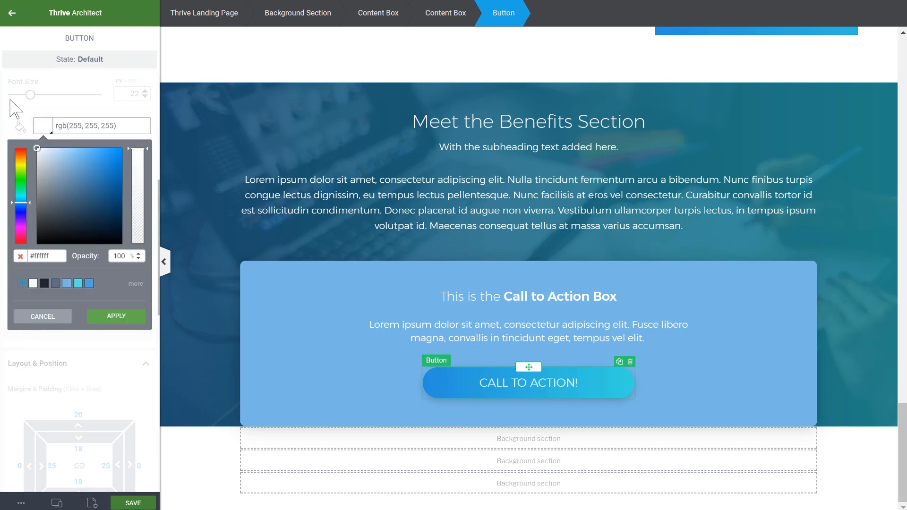
{"action": "left_click", "coordinate": [124, 316]}
- Lighten the button's hover-state gradient to #4aaaec at the start and #46e2e8 at the end, and return to the default state
{"action": "left_click", "coordinate": [67, 62]}
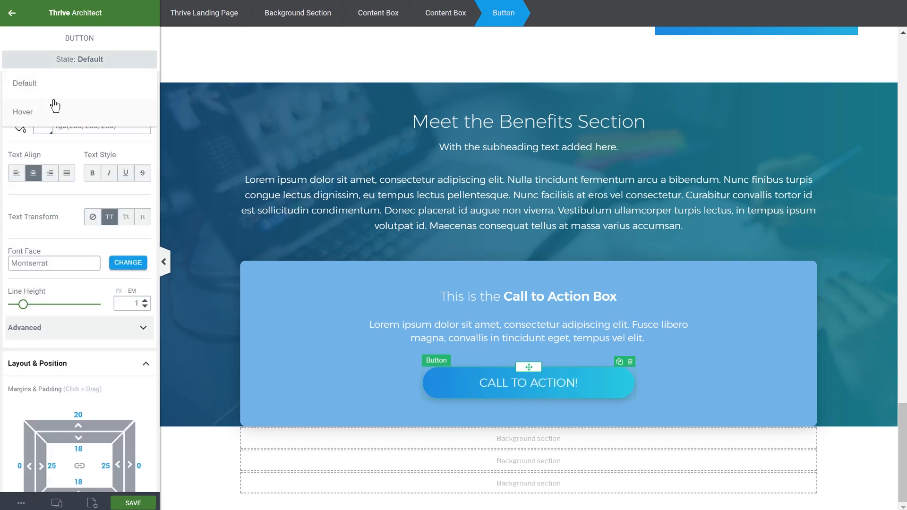
{"action": "left_click", "coordinate": [30, 116]}
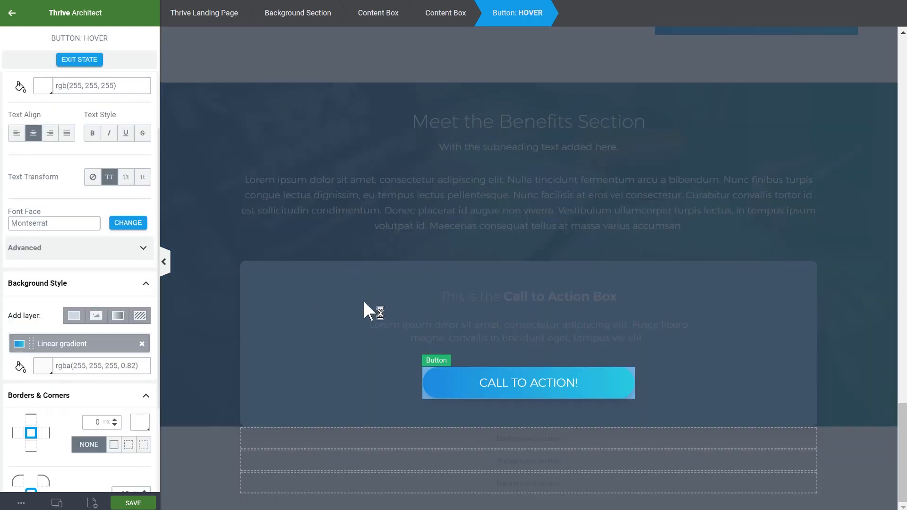
{"action": "scroll", "coordinate": [71, 213], "scroll_direction": "down", "scroll_amount": 3}
{"action": "left_click", "coordinate": [71, 224]}
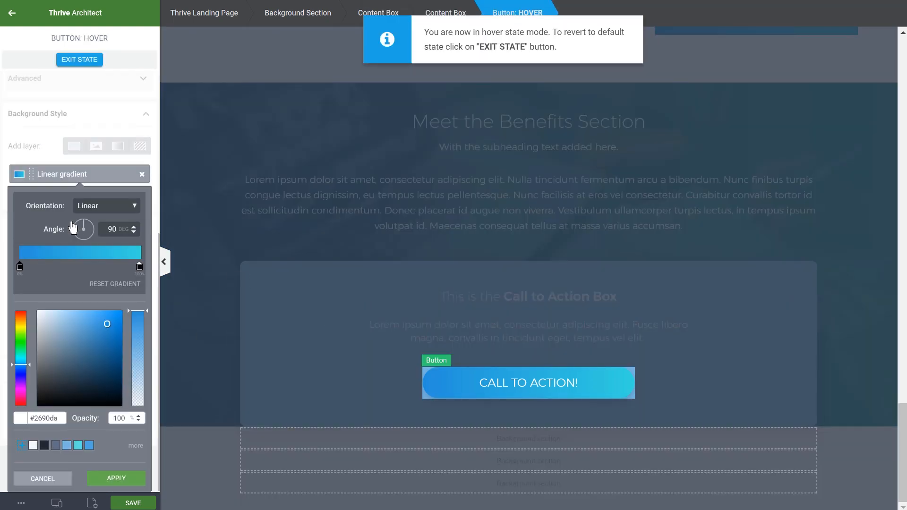
{"action": "left_click", "coordinate": [95, 317]}
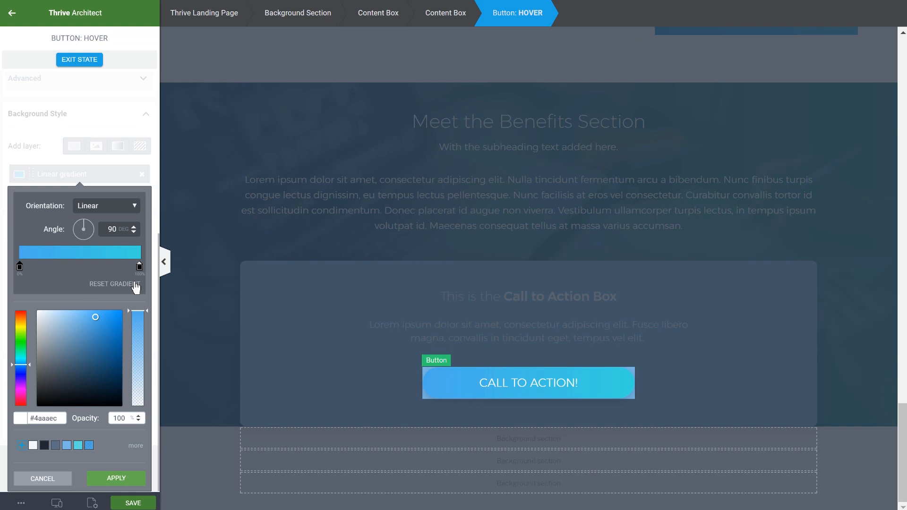
{"action": "left_click", "coordinate": [139, 269]}
{"action": "left_click", "coordinate": [97, 319]}
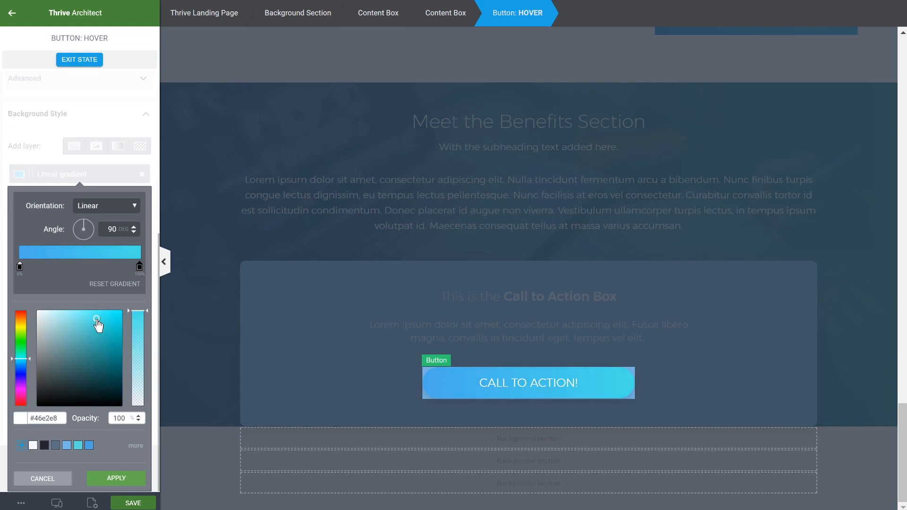
{"action": "left_click", "coordinate": [116, 478]}
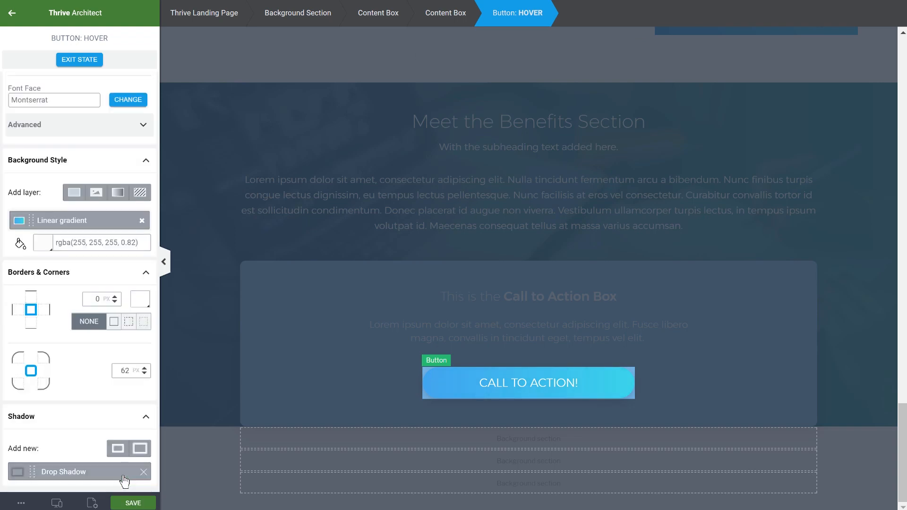
{"action": "left_click", "coordinate": [96, 65]}
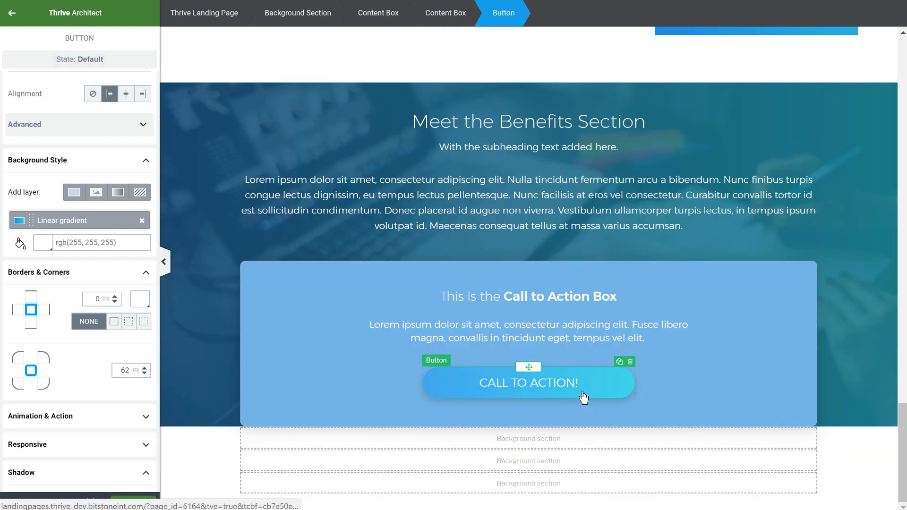
- Check the example page's final call to action box and set the copied box's background color to #f4f8fa
{"action": "left_click", "coordinate": [734, 367]}
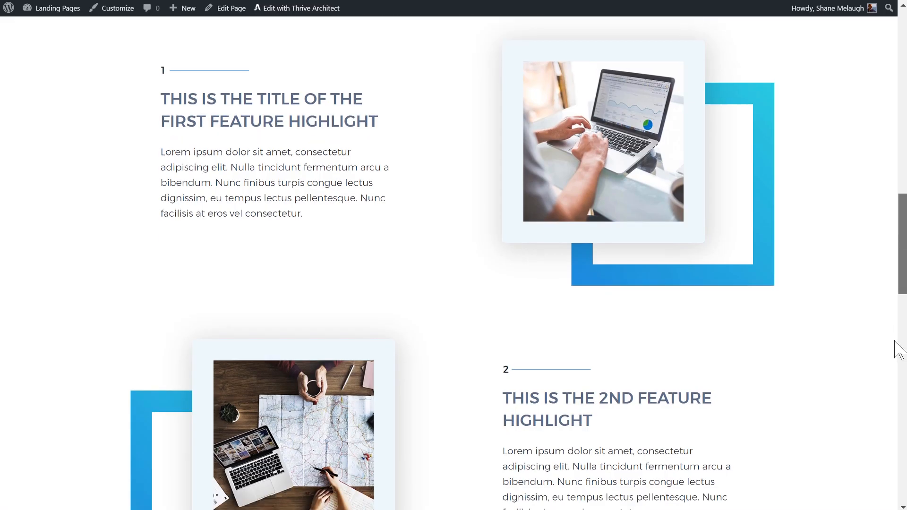
{"action": "left_click_drag", "start_coordinate": [893, 346], "coordinate": [893, 433]}
{"action": "scroll", "coordinate": [671, 188], "scroll_direction": "down", "scroll_amount": 3}
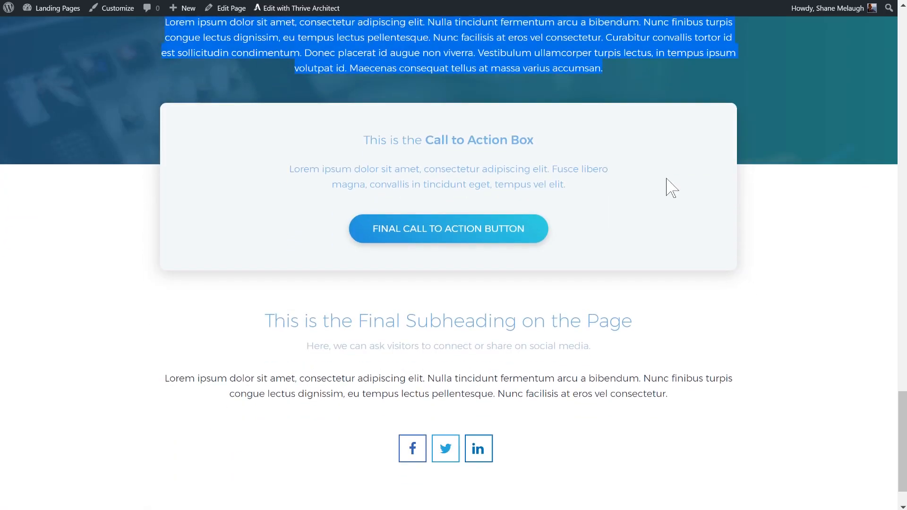
{"action": "left_click", "coordinate": [201, 193]}
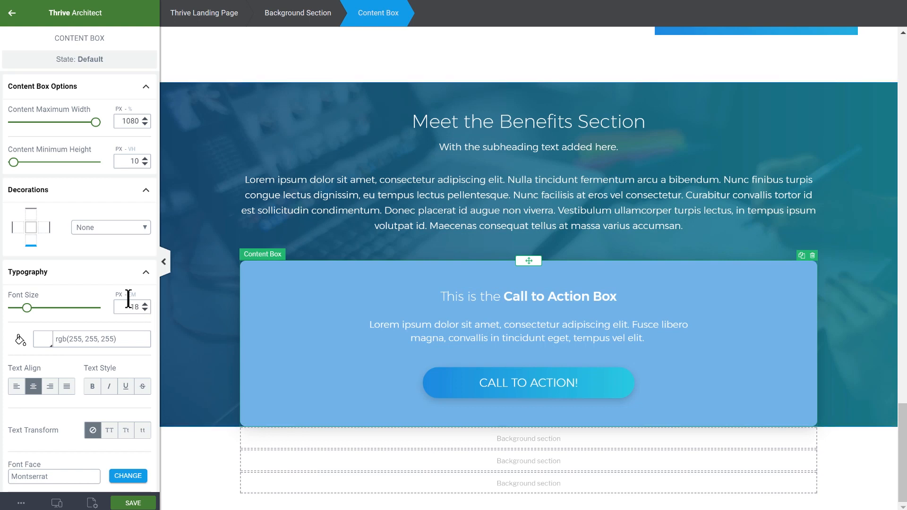
{"action": "left_click", "coordinate": [35, 273]}
{"action": "scroll", "coordinate": [53, 368], "scroll_direction": "down", "scroll_amount": 3}
{"action": "scroll", "coordinate": [53, 367], "scroll_direction": "down", "scroll_amount": 4}
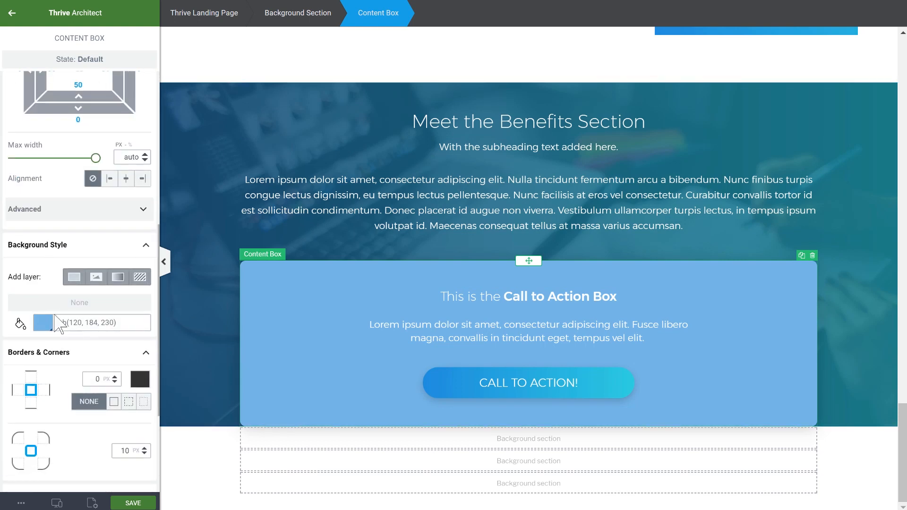
{"action": "left_click", "coordinate": [43, 265]}
{"action": "left_click", "coordinate": [33, 424]}
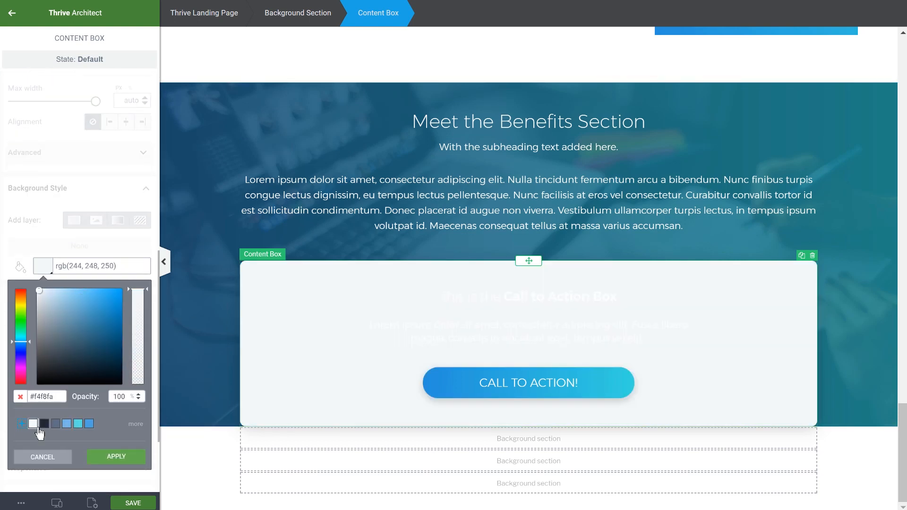
{"action": "left_click", "coordinate": [115, 457]}
- Change the font color of the call to action box's heading and paragraph from white to the last saved blue swatch
{"action": "left_click", "coordinate": [529, 296]}
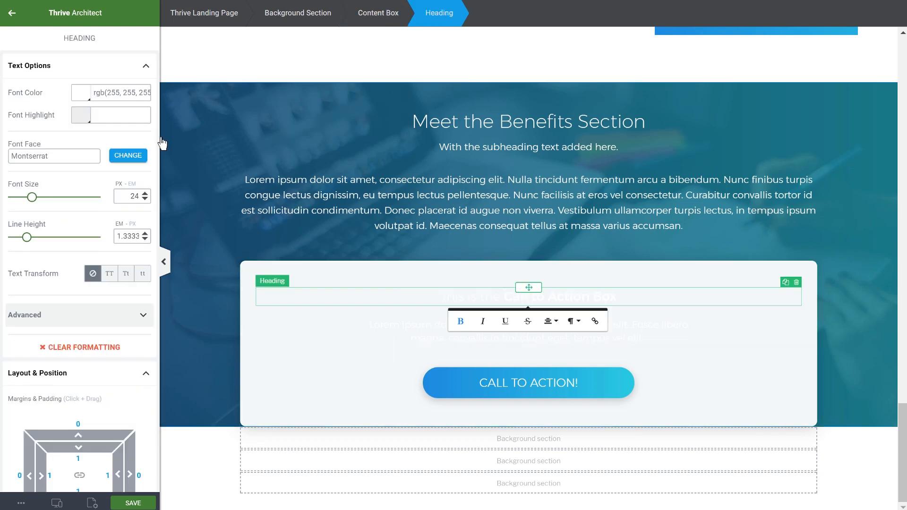
{"action": "left_click", "coordinate": [86, 96]}
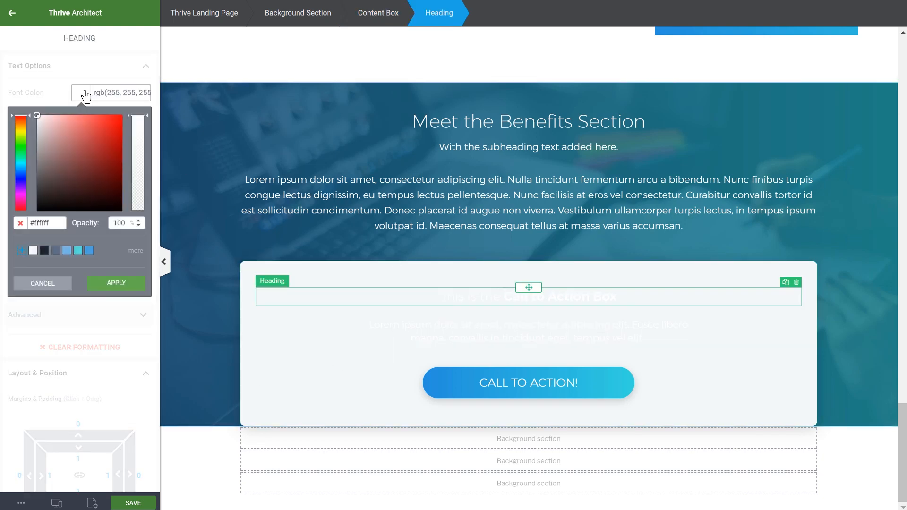
{"action": "left_click", "coordinate": [88, 252]}
{"action": "left_click", "coordinate": [103, 283]}
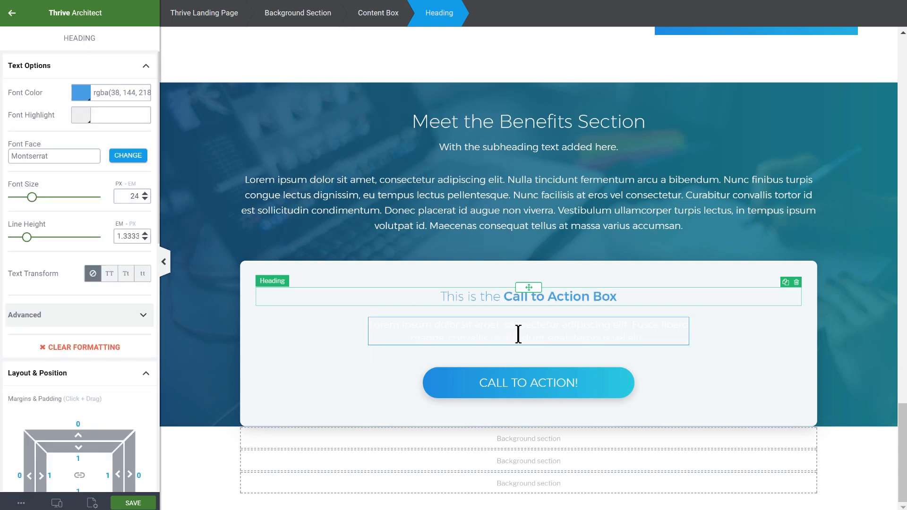
{"action": "left_click", "coordinate": [518, 335]}
{"action": "left_click", "coordinate": [84, 94]}
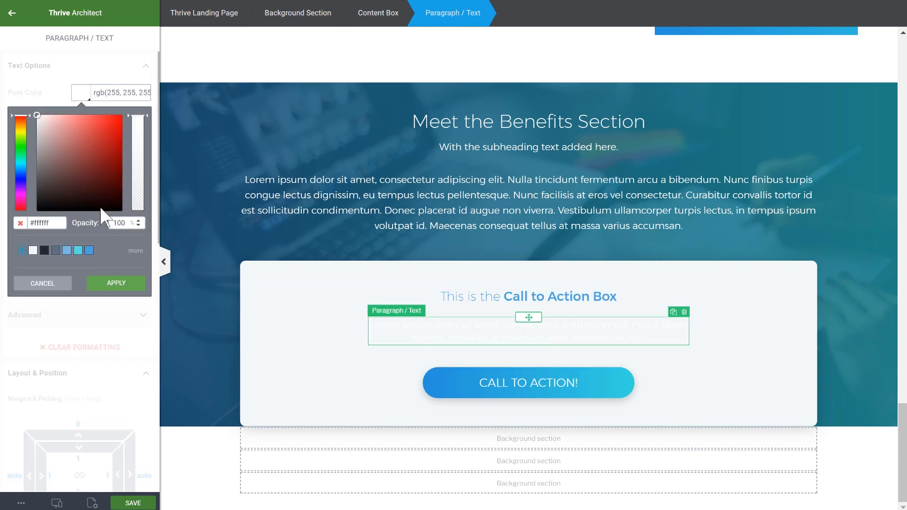
{"action": "left_click", "coordinate": [88, 251]}
{"action": "left_click", "coordinate": [116, 283]}
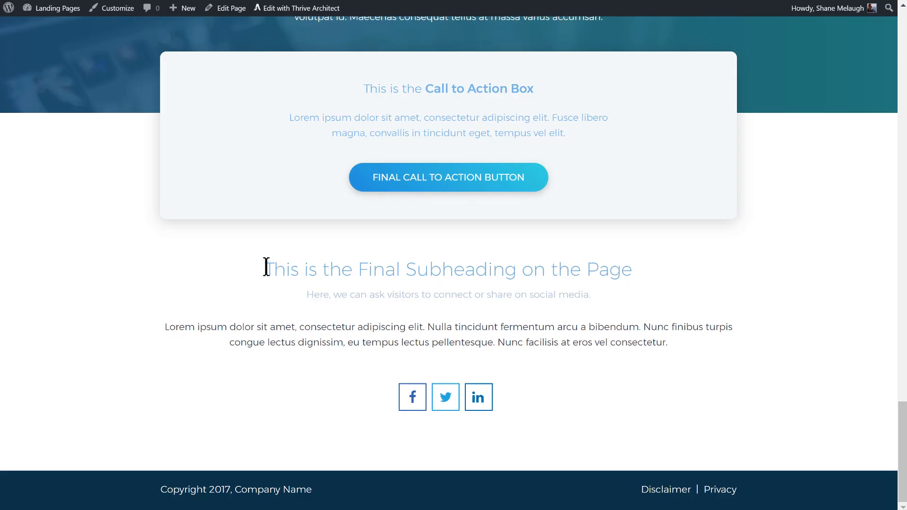
- Check the example page's final subheading, then duplicate the benefits paragraph and move the copy into the empty background section below the image section
{"action": "left_click_drag", "start_coordinate": [267, 267], "coordinate": [646, 269]}
{"action": "left_click", "coordinate": [636, 289]}
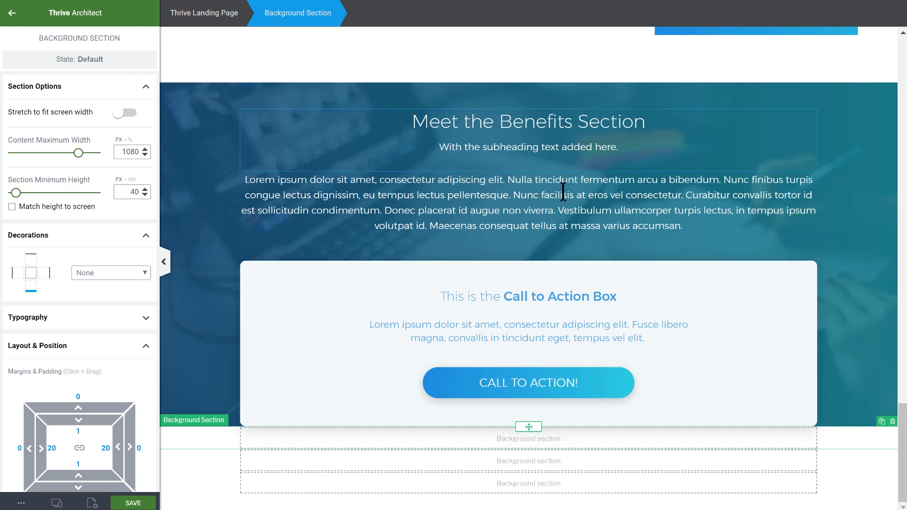
{"action": "left_click", "coordinate": [557, 210]}
{"action": "left_click", "coordinate": [801, 165]}
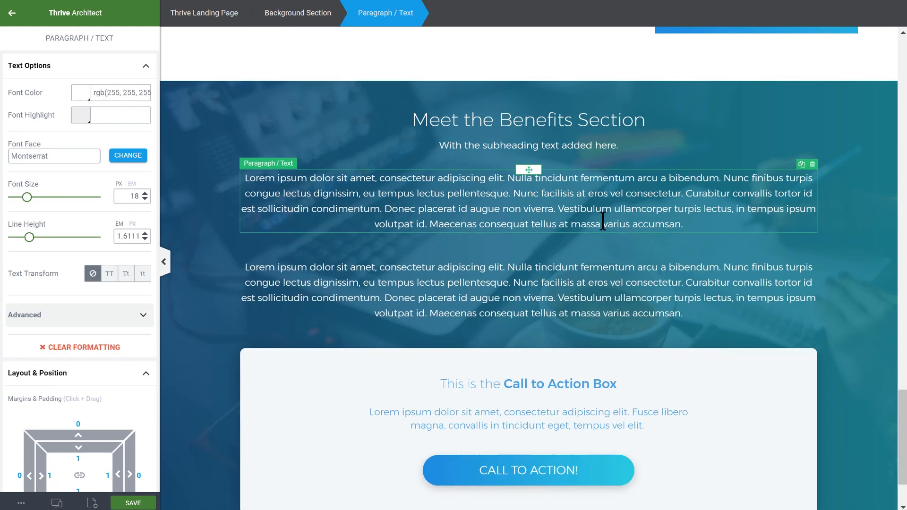
{"action": "scroll", "coordinate": [529, 274], "scroll_direction": "down", "scroll_amount": 1}
{"action": "left_click_drag", "start_coordinate": [529, 194], "coordinate": [530, 466]}
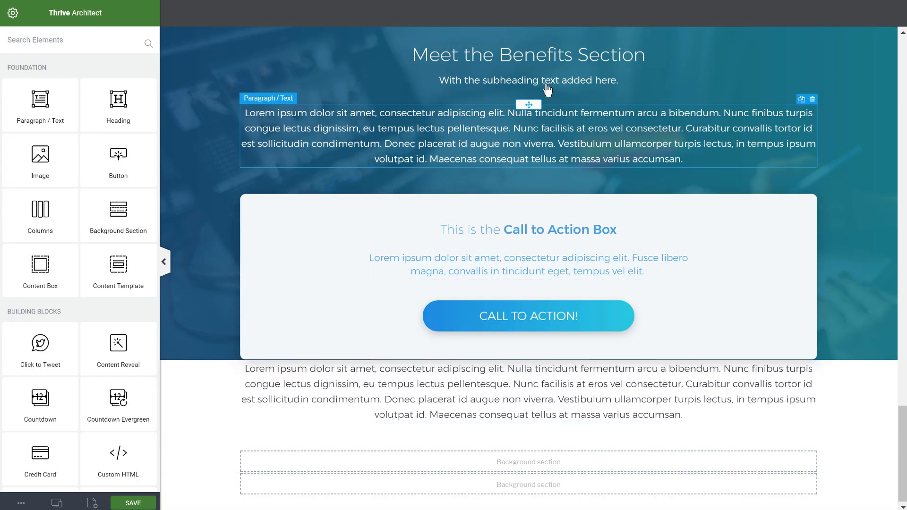
- Duplicate the content box holding the Meet the Benefits Section heading and subheading, and move the copy above the copied paragraph
{"action": "left_click", "coordinate": [656, 57]}
{"action": "left_click", "coordinate": [378, 13]}
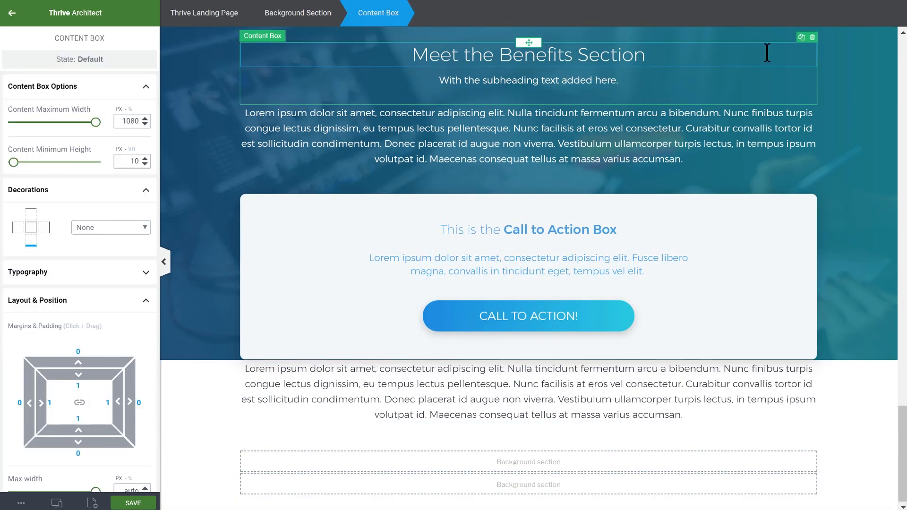
{"action": "left_click", "coordinate": [802, 36]}
{"action": "left_click_drag", "start_coordinate": [532, 175], "coordinate": [543, 446]}
- Set the font color of the copied Meet the Benefits Section heading to light blue, #78b8e6
{"action": "left_click", "coordinate": [608, 377]}
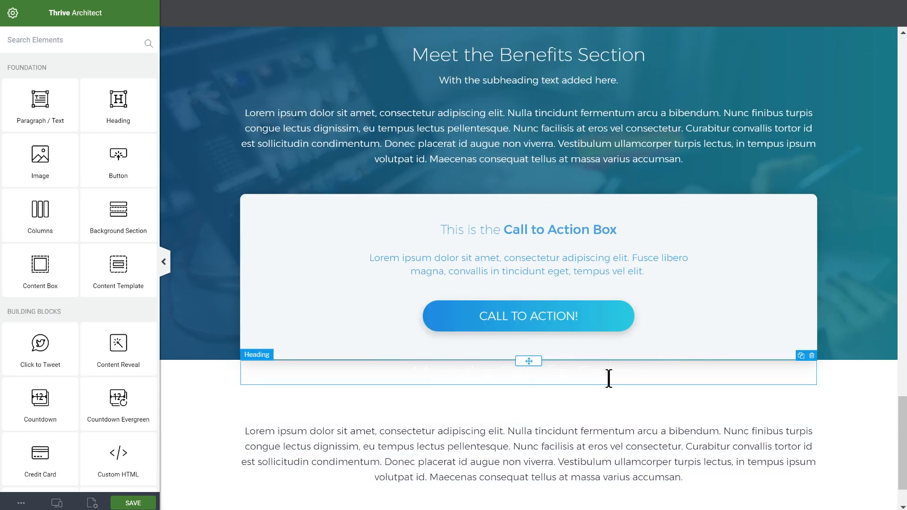
{"action": "left_click", "coordinate": [81, 96]}
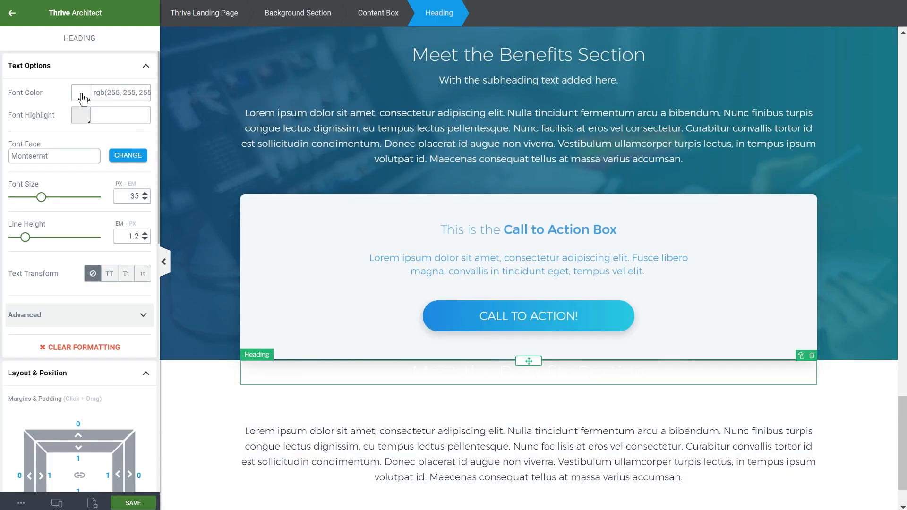
{"action": "left_click", "coordinate": [66, 250]}
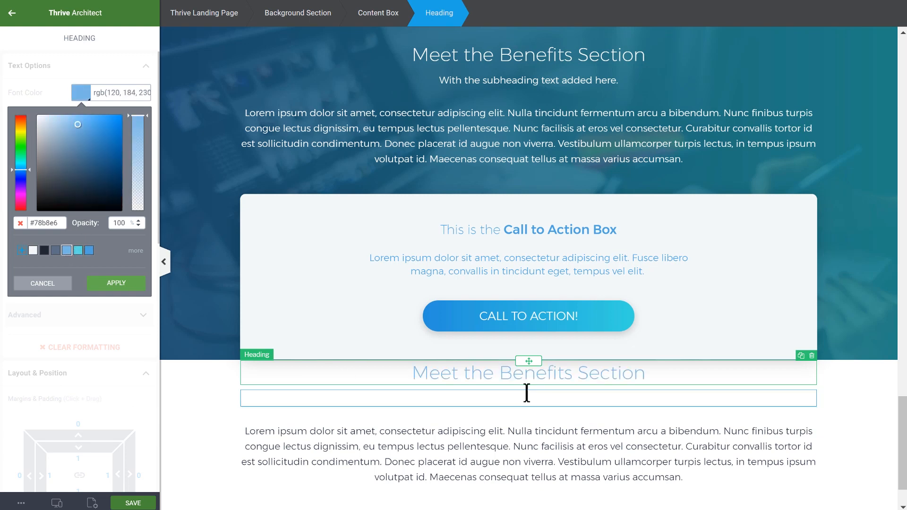
- Set the font color of the copied subheading text to pale blue, #b4ccde
{"action": "left_click", "coordinate": [553, 398]}
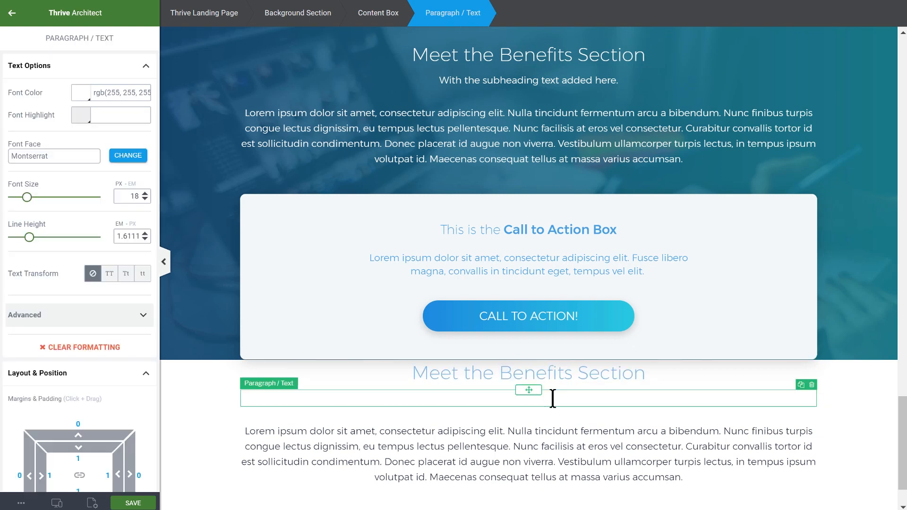
{"action": "left_click", "coordinate": [78, 100]}
{"action": "left_click", "coordinate": [67, 251]}
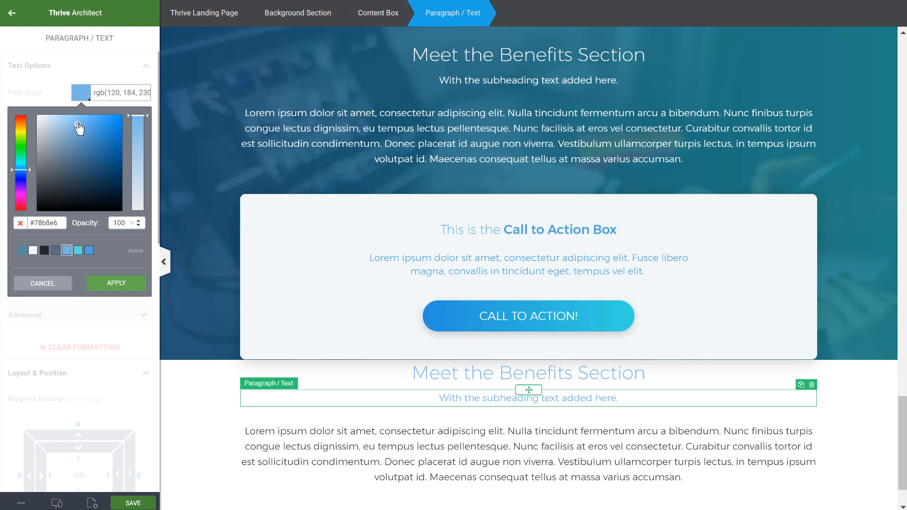
{"action": "left_click_drag", "start_coordinate": [79, 128], "coordinate": [56, 135]}
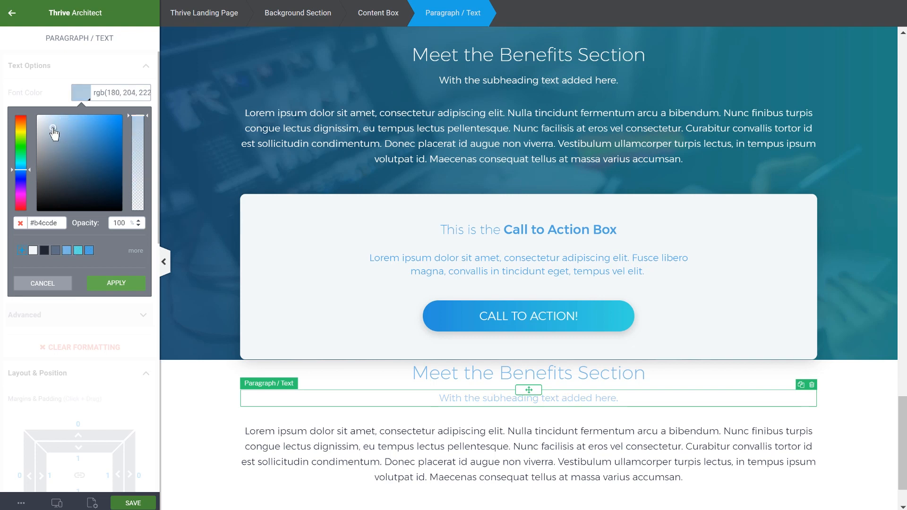
{"action": "left_click", "coordinate": [117, 284]}
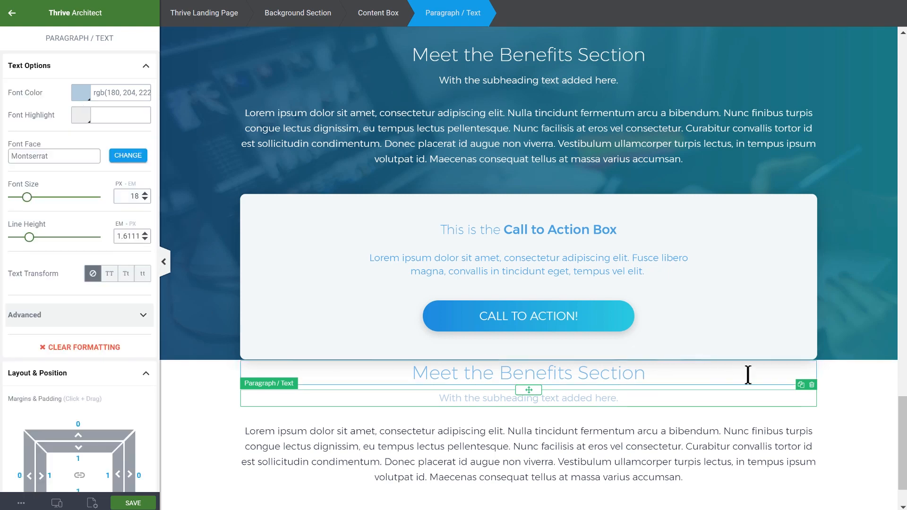
- Set the top padding of the white background section beneath the call to action box to 110
{"action": "left_click", "coordinate": [218, 384]}
{"action": "left_click_drag", "start_coordinate": [78, 418], "coordinate": [78, 484]}
{"action": "scroll", "coordinate": [80, 378], "scroll_direction": "down", "scroll_amount": 1}
{"action": "left_click_drag", "start_coordinate": [80, 354], "coordinate": [83, 418]}
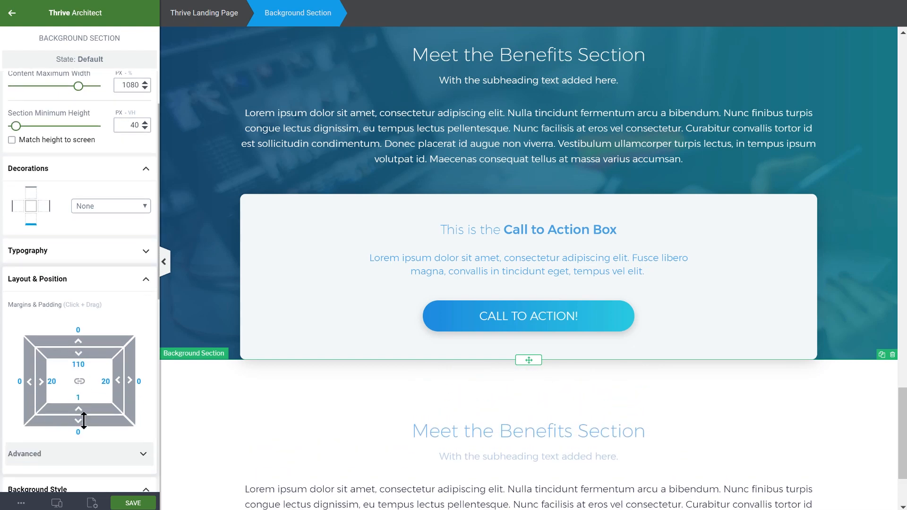
- Set the call to action box's bottom margin to -98 and increase the top padding of the white section beneath it
{"action": "left_click", "coordinate": [264, 348]}
{"action": "left_click_drag", "start_coordinate": [88, 430], "coordinate": [92, 313]}
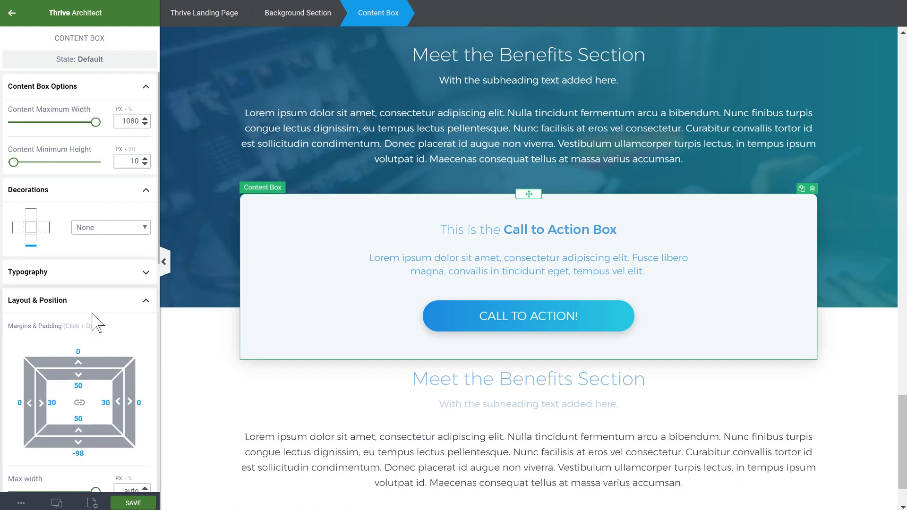
{"action": "left_click", "coordinate": [196, 380]}
{"action": "left_click_drag", "start_coordinate": [78, 416], "coordinate": [75, 466]}
- Shorten the copied paragraph by deleting everything after "Donec placerat id augue non viverra."
{"action": "scroll", "coordinate": [568, 359], "scroll_direction": "down", "scroll_amount": 2}
{"action": "left_click", "coordinate": [601, 398]}
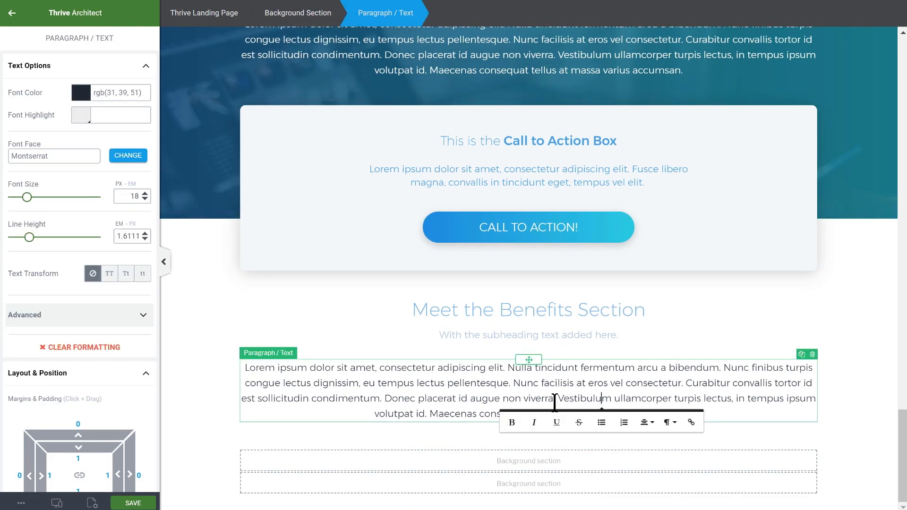
{"action": "left_click_drag", "start_coordinate": [562, 399], "coordinate": [728, 412]}
{"action": "key", "text": "BackSpace"}
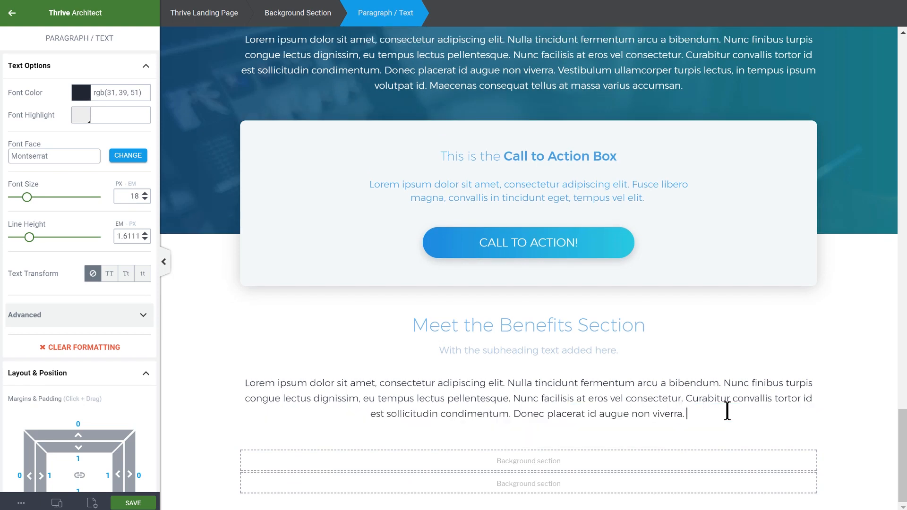
- Find the Social Share element and add it below the shortened paragraph
{"action": "left_click", "coordinate": [13, 14]}
{"action": "type", "text": "soc"}
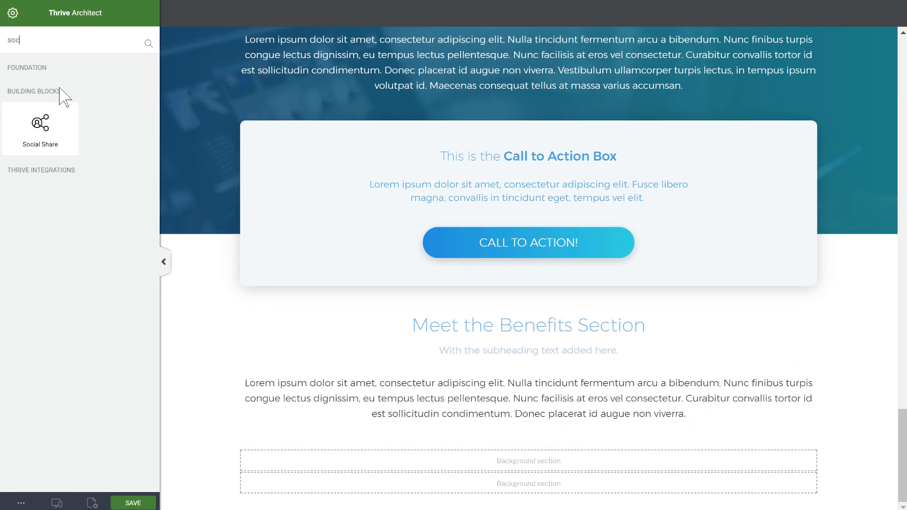
{"action": "left_click_drag", "start_coordinate": [321, 223], "coordinate": [551, 422]}
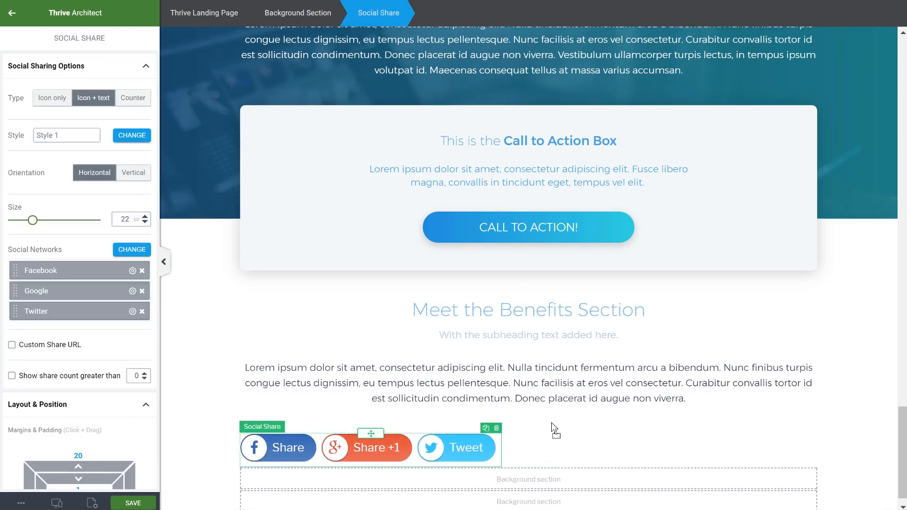
- Make the social share buttons icon only and apply the outlined square style
{"action": "left_click", "coordinate": [56, 100]}
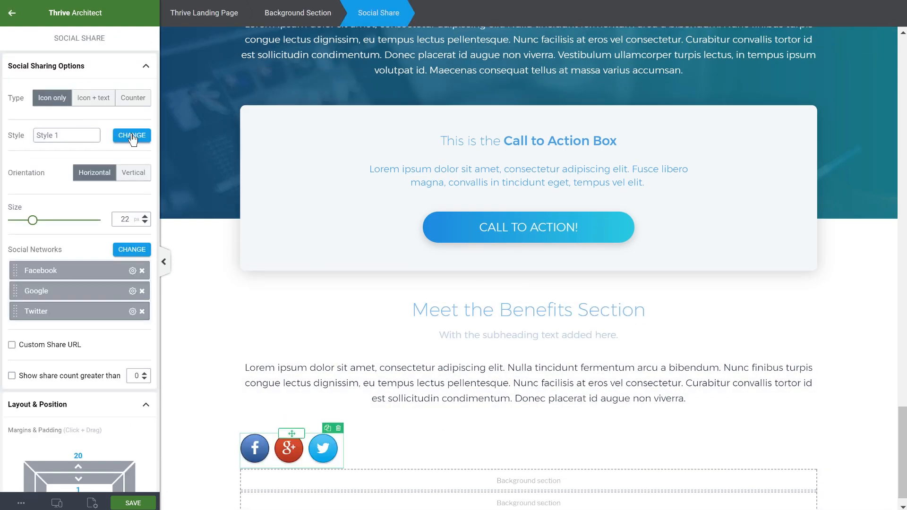
{"action": "left_click", "coordinate": [132, 135]}
{"action": "scroll", "coordinate": [75, 236], "scroll_direction": "down", "scroll_amount": 4}
{"action": "scroll", "coordinate": [87, 123], "scroll_direction": "up", "scroll_amount": 3}
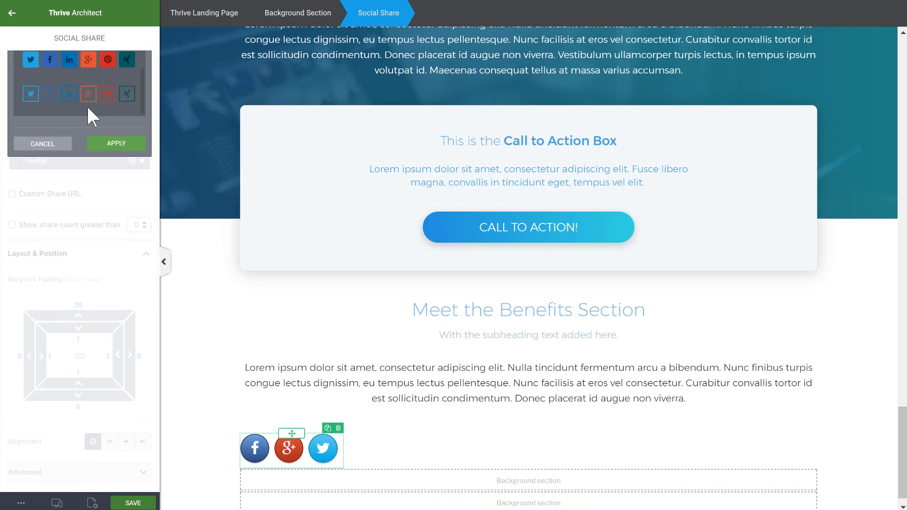
{"action": "left_click", "coordinate": [89, 119]}
{"action": "left_click", "coordinate": [116, 169]}
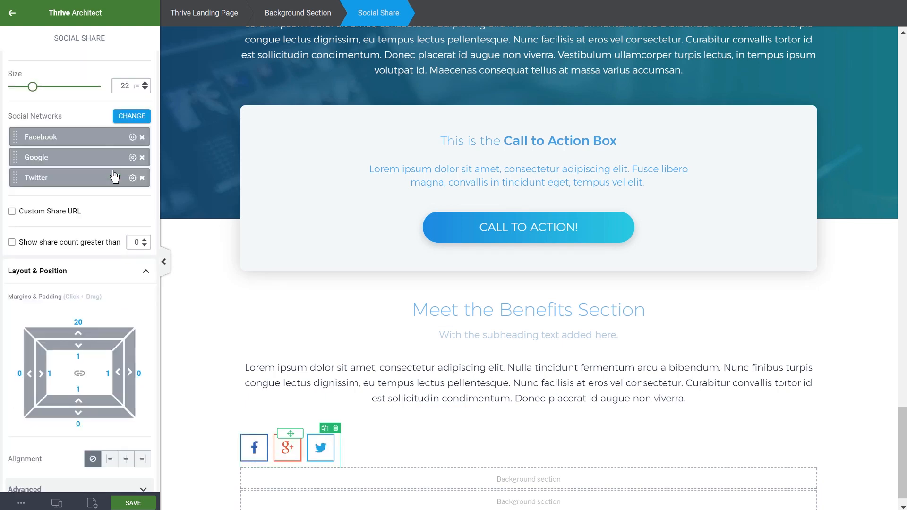
- Remove Google from the social networks and add Linkedin
{"action": "left_click", "coordinate": [142, 157]}
{"action": "left_click", "coordinate": [124, 118]}
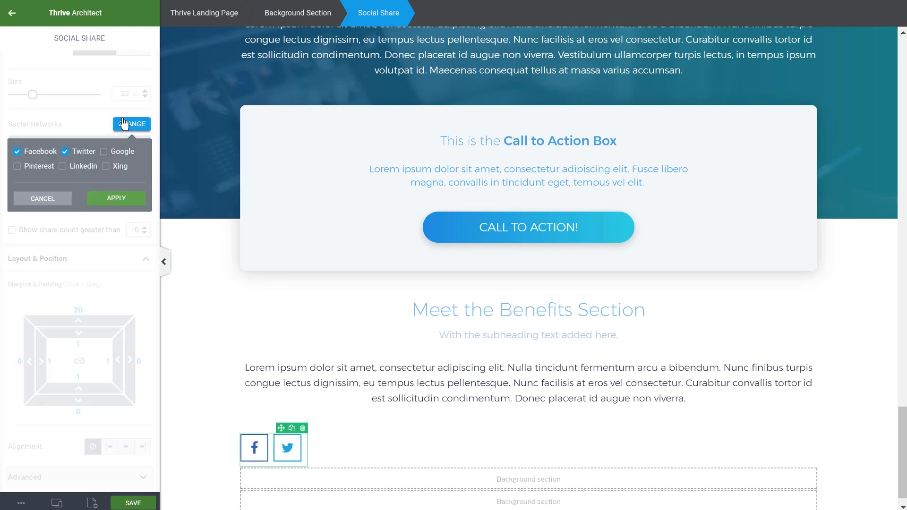
{"action": "left_click", "coordinate": [114, 198]}
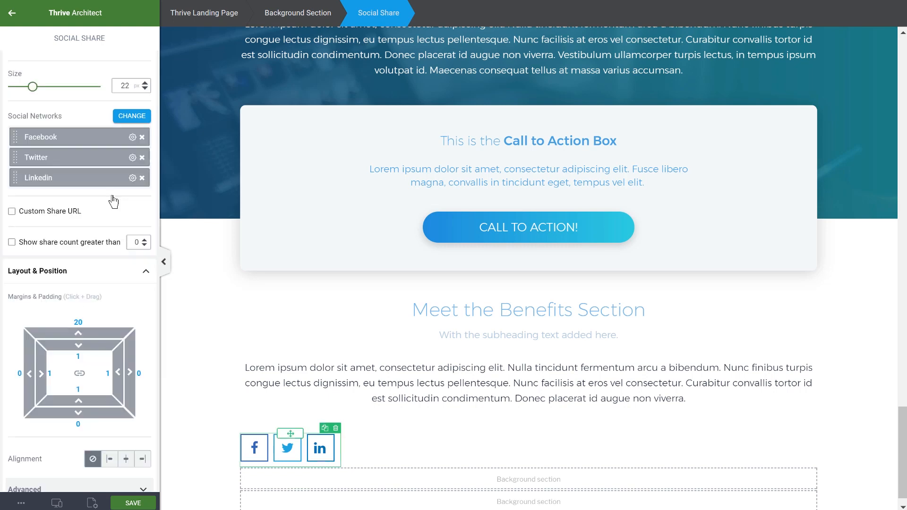
- Center the social share buttons and set their bottom margin to 72
{"action": "left_click", "coordinate": [127, 462]}
{"action": "left_click_drag", "start_coordinate": [81, 414], "coordinate": [77, 498]}
{"action": "scroll", "coordinate": [115, 406], "scroll_direction": "down", "scroll_amount": 3}
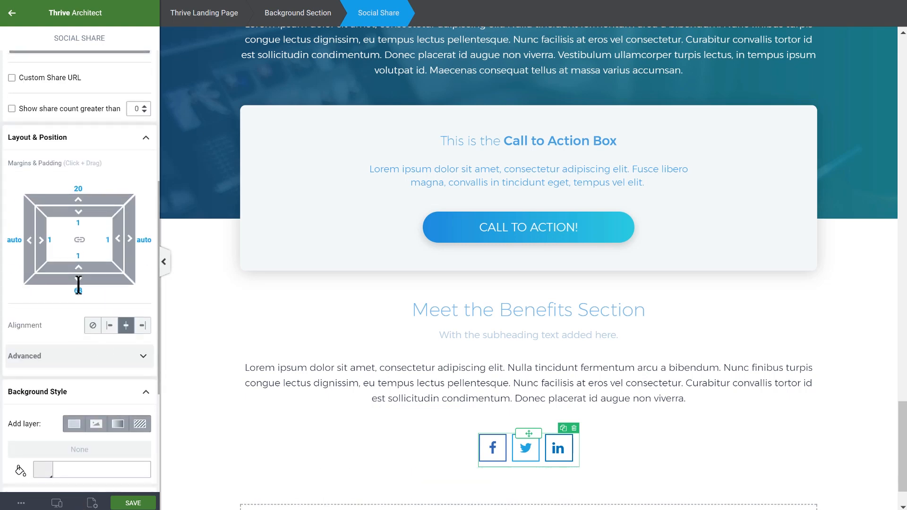
{"action": "left_click_drag", "start_coordinate": [79, 287], "coordinate": [79, 290]}
{"action": "scroll", "coordinate": [641, 321], "scroll_direction": "down", "scroll_amount": 1}
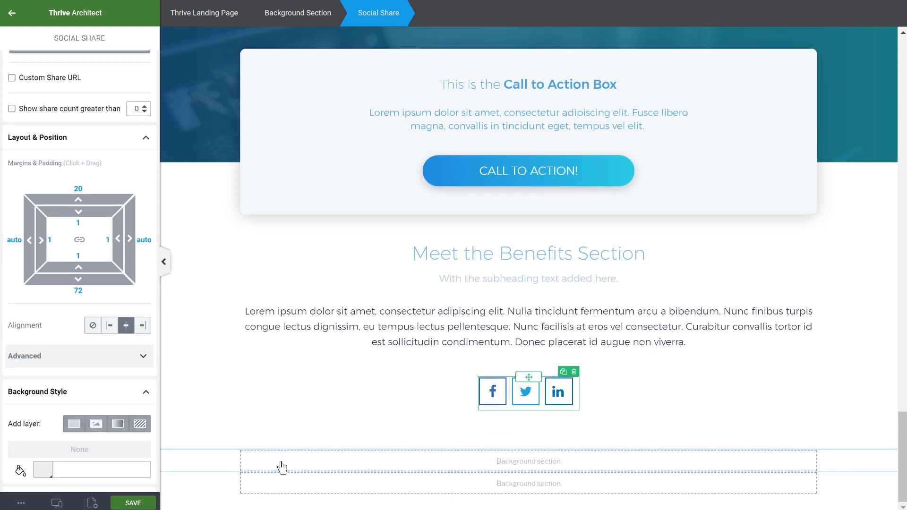
- Set the background color of the next empty background section to the dark swatch, #1f2733
{"action": "left_click", "coordinate": [221, 471]}
{"action": "scroll", "coordinate": [76, 241], "scroll_direction": "down", "scroll_amount": 8}
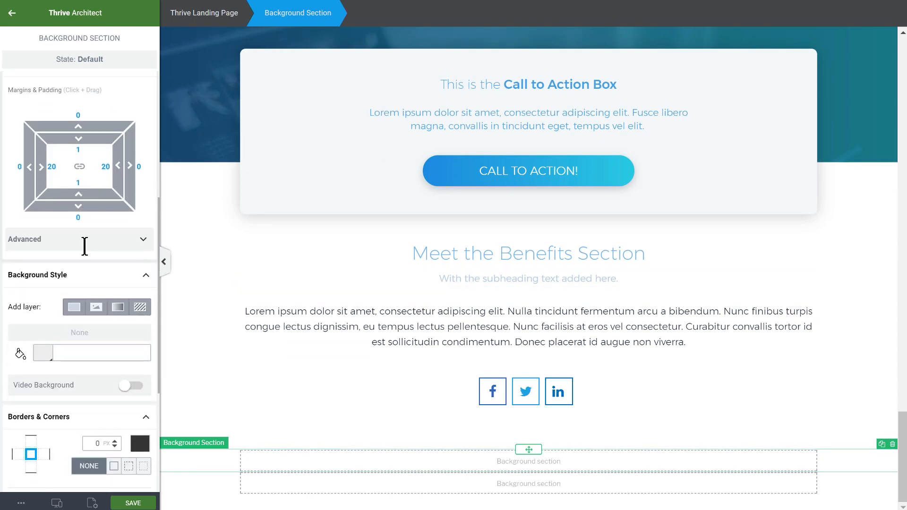
{"action": "left_click", "coordinate": [43, 234]}
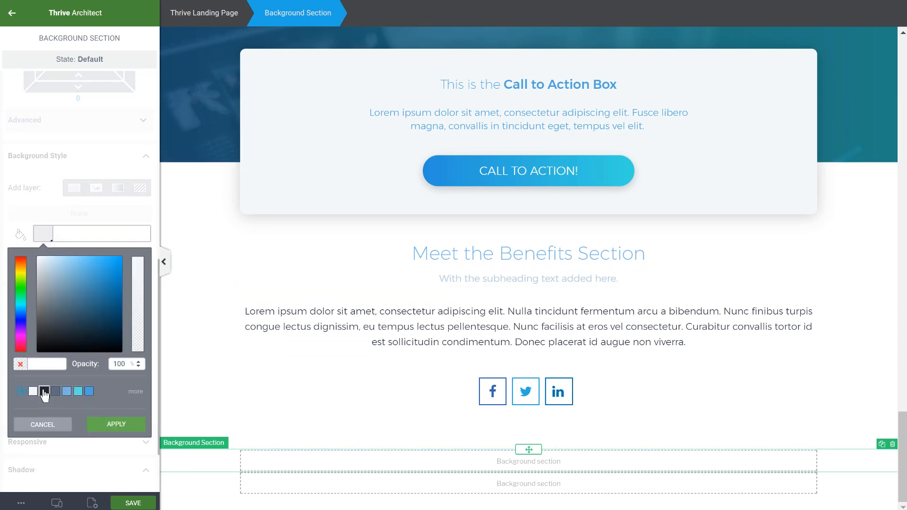
{"action": "left_click", "coordinate": [44, 392]}
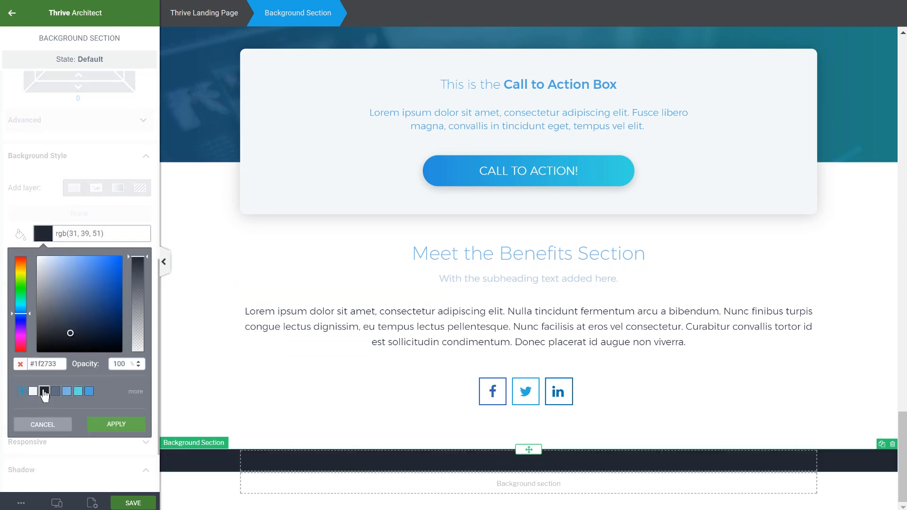
{"action": "left_click", "coordinate": [123, 429]}
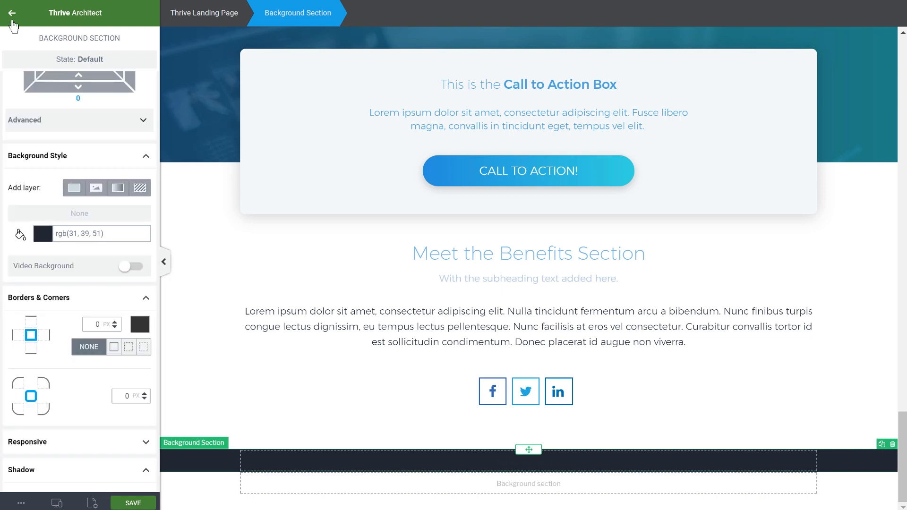
- Add a Columns element with two equal halves (1/2, 1/2) inside the dark footer section
{"action": "left_click", "coordinate": [12, 13]}
{"action": "scroll", "coordinate": [67, 161], "scroll_direction": "up", "scroll_amount": 8}
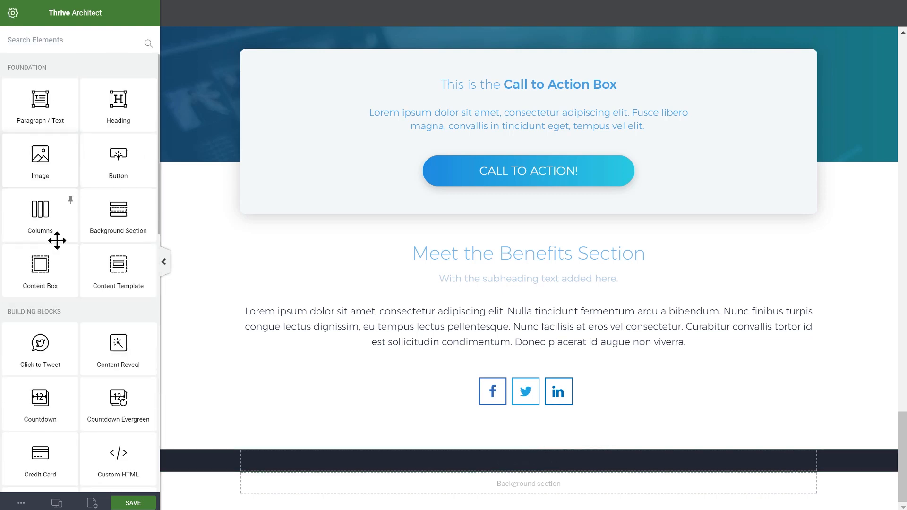
{"action": "left_click_drag", "start_coordinate": [580, 391], "coordinate": [583, 467]}
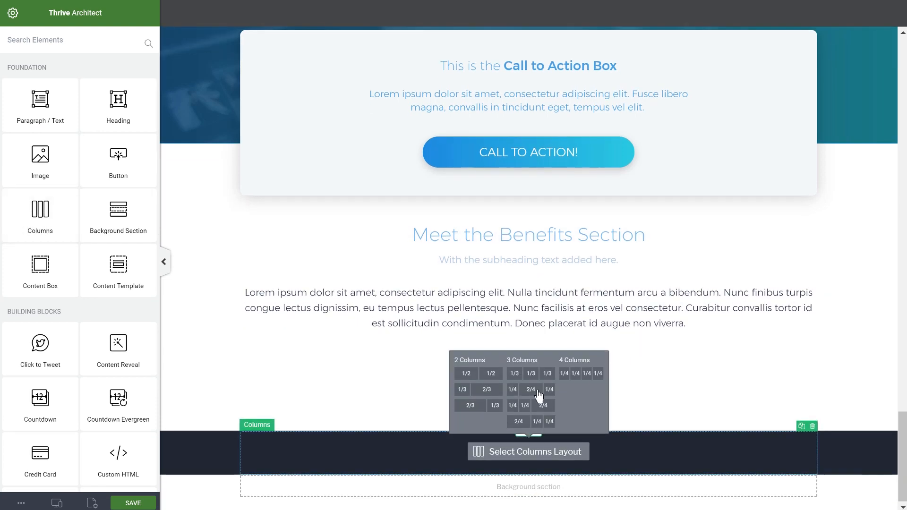
{"action": "left_click", "coordinate": [489, 374]}
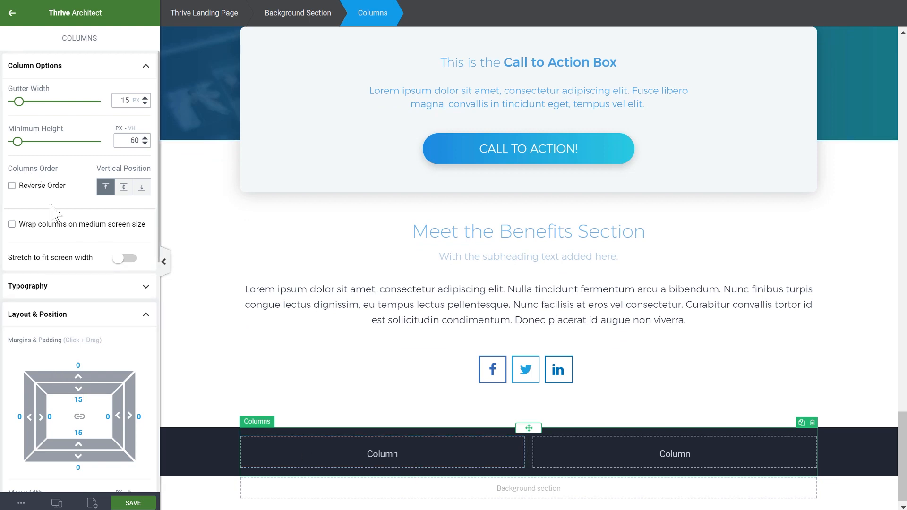
- Add a paragraph to the first footer column and replace its placeholder with "Copyright Text"
{"action": "left_click", "coordinate": [11, 12]}
{"action": "left_click_drag", "start_coordinate": [40, 103], "coordinate": [353, 447]}
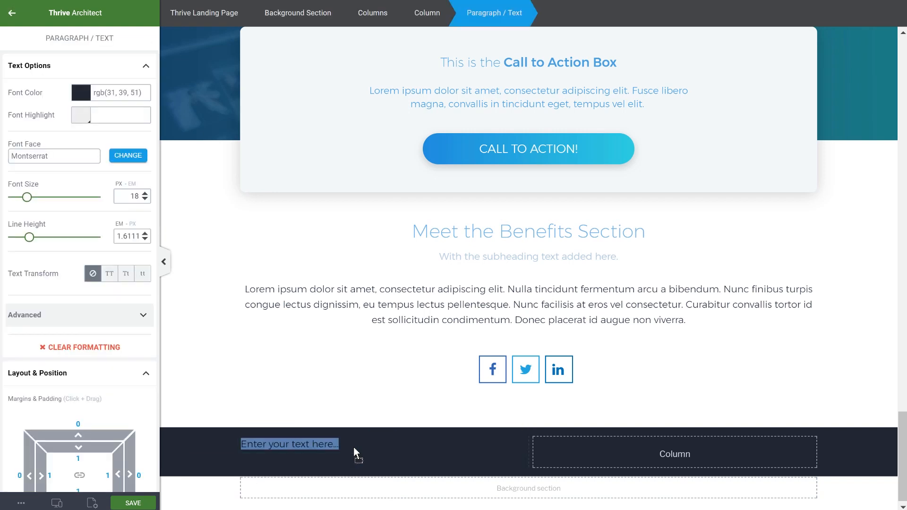
{"action": "key", "text": "BackSpace"}
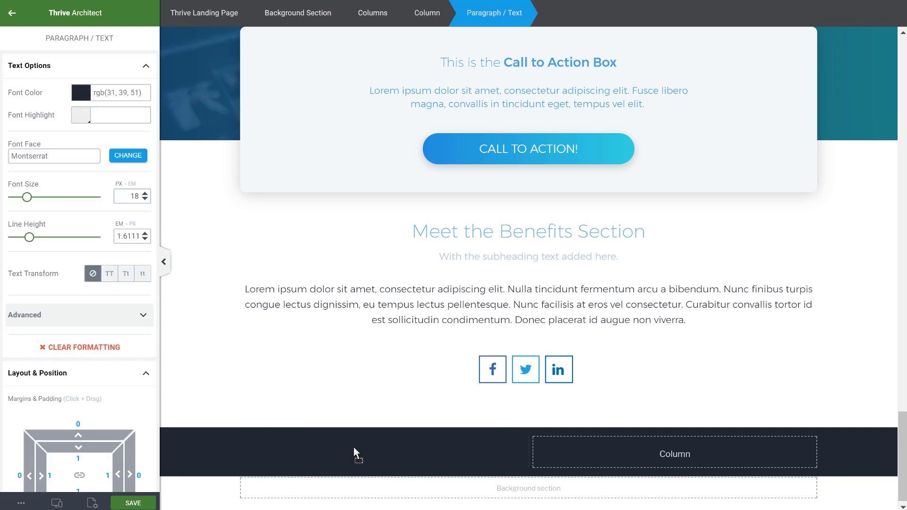
- Set the footer background section's font color to white, #ffffff
{"action": "left_click", "coordinate": [192, 449]}
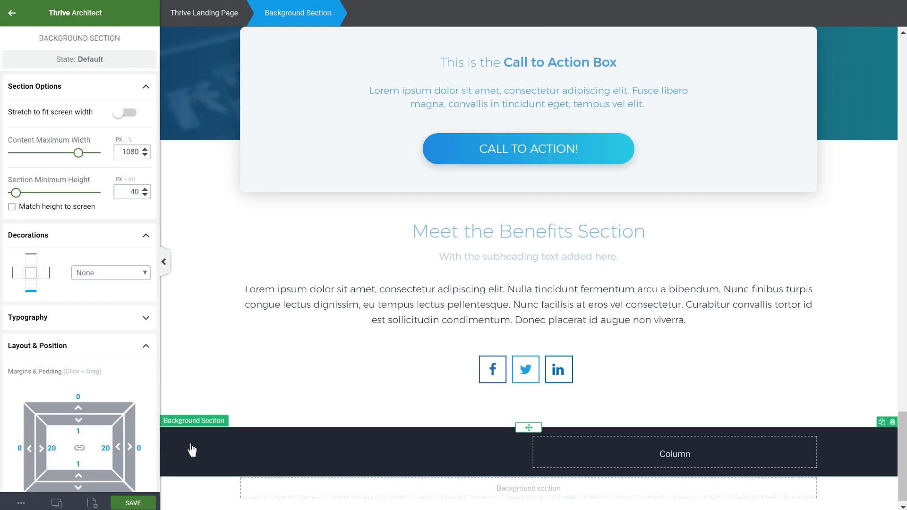
{"action": "left_click", "coordinate": [41, 320]}
{"action": "left_click", "coordinate": [47, 247]}
{"action": "left_click", "coordinate": [37, 271]}
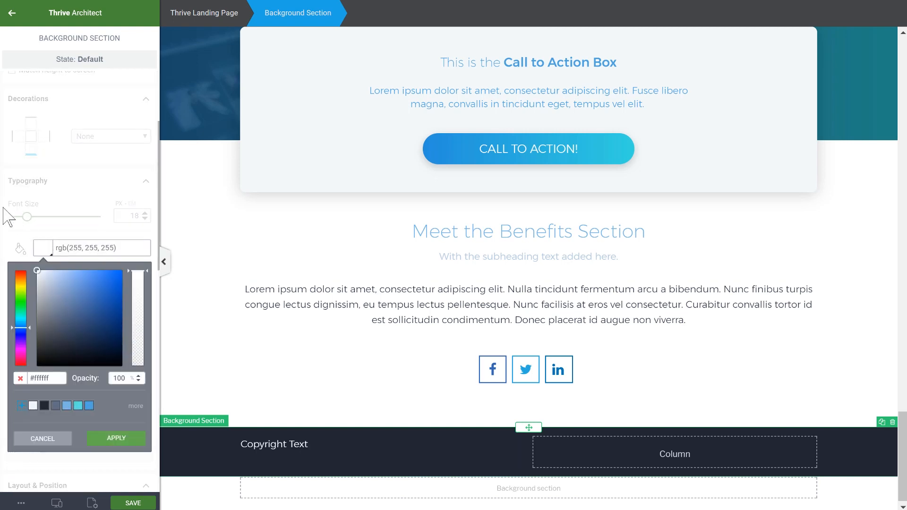
{"action": "left_click", "coordinate": [81, 189]}
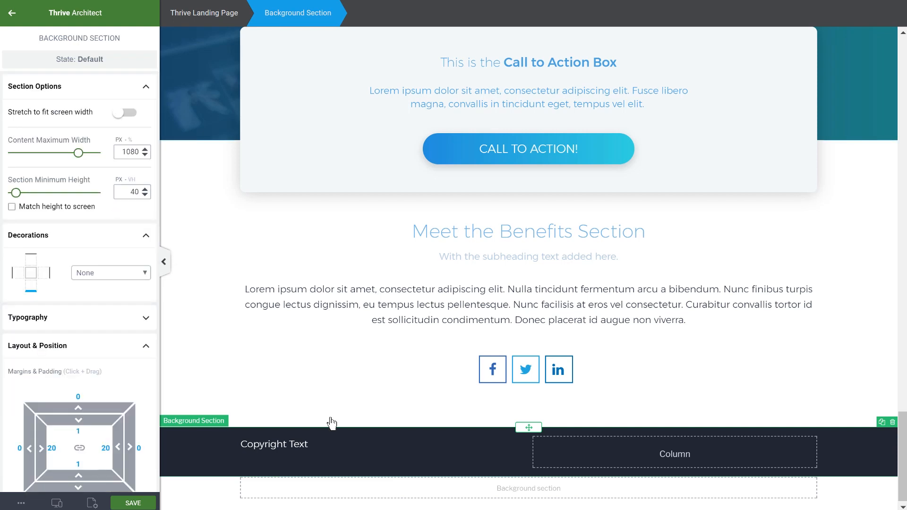
- Duplicate the "Copyright Text" paragraph and move the copy into the second footer column
{"action": "left_click", "coordinate": [316, 444]}
{"action": "left_click", "coordinate": [510, 431]}
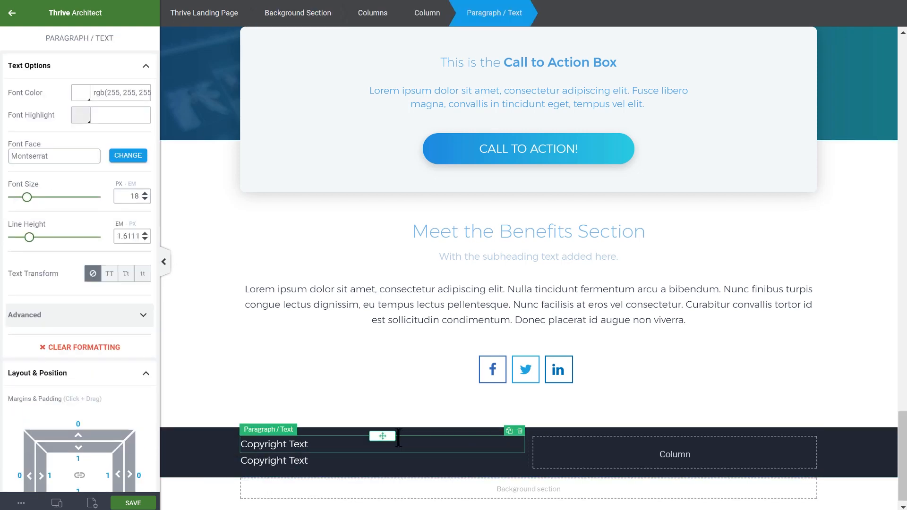
{"action": "left_click_drag", "start_coordinate": [610, 449], "coordinate": [680, 452]}
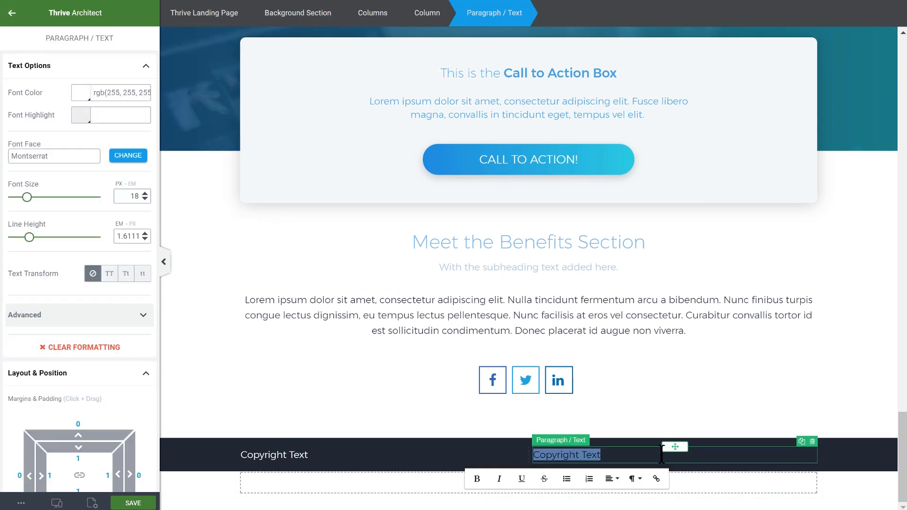
- Replace the copied paragraph's text with "Disclaimer | Privacy", evenly spaced around the separator
{"action": "type", "text": "Disclaimer  | Privacy"}
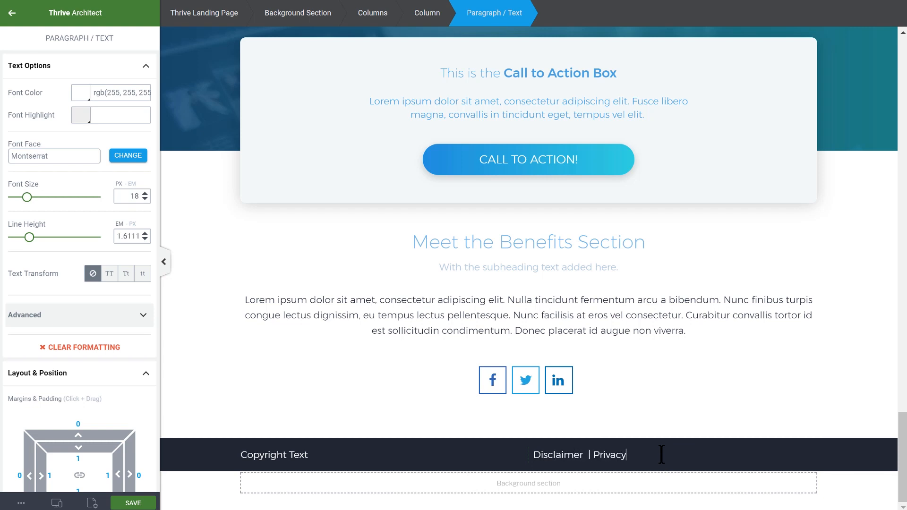
{"action": "left_click", "coordinate": [661, 454]}
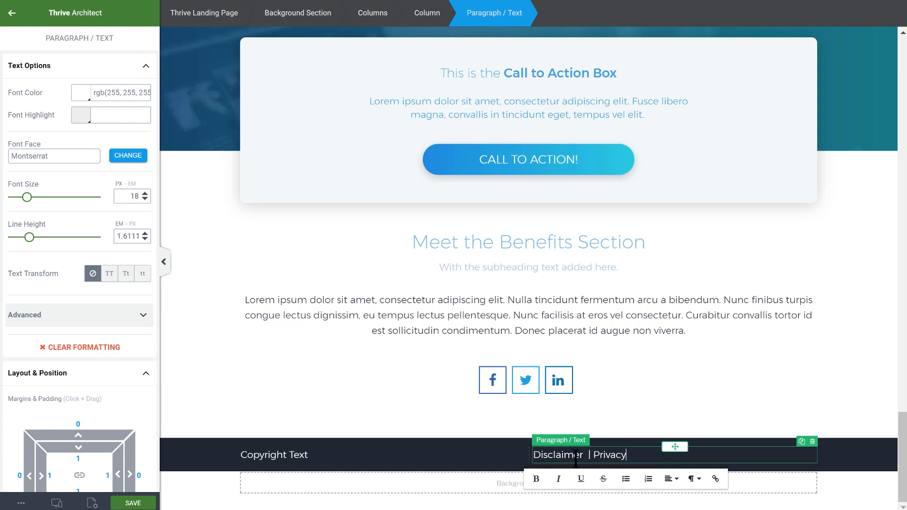
{"action": "left_click", "coordinate": [593, 456]}
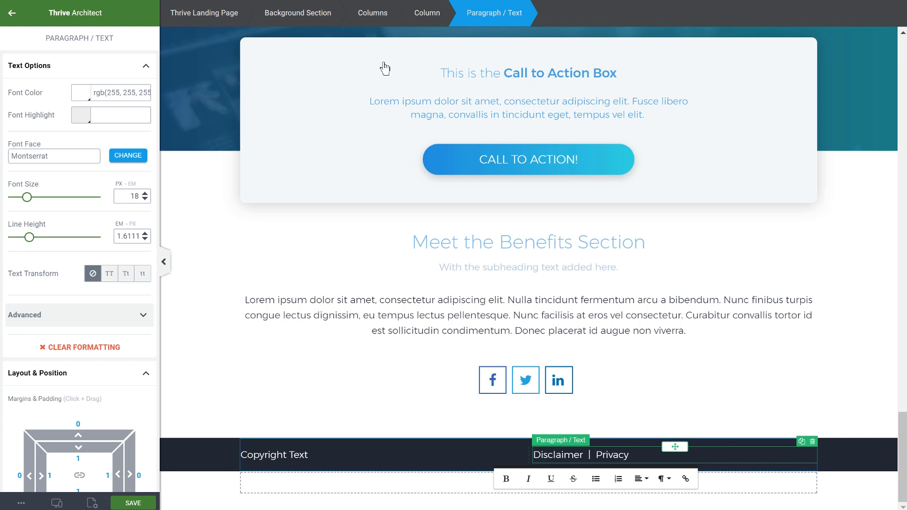
- Right-align the text of the footer column containing "Disclaimer | Privacy"
{"action": "left_click", "coordinate": [434, 16]}
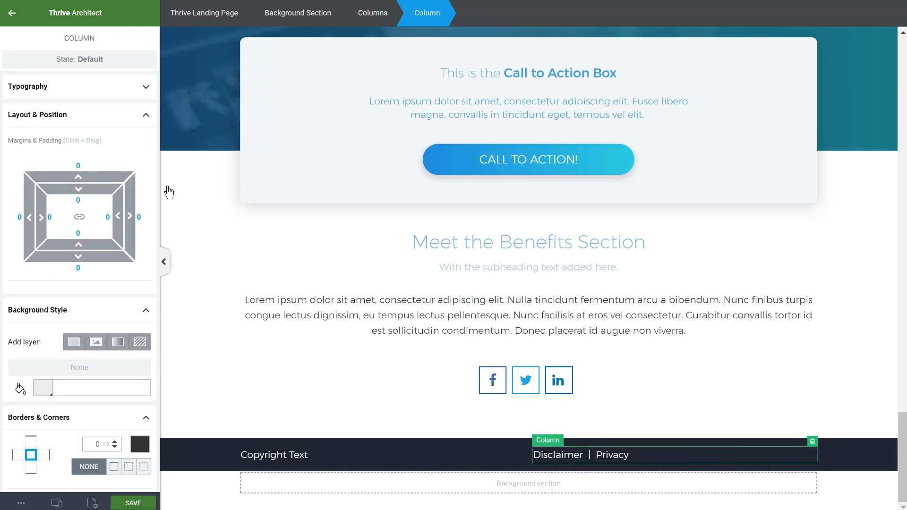
{"action": "left_click", "coordinate": [52, 90]}
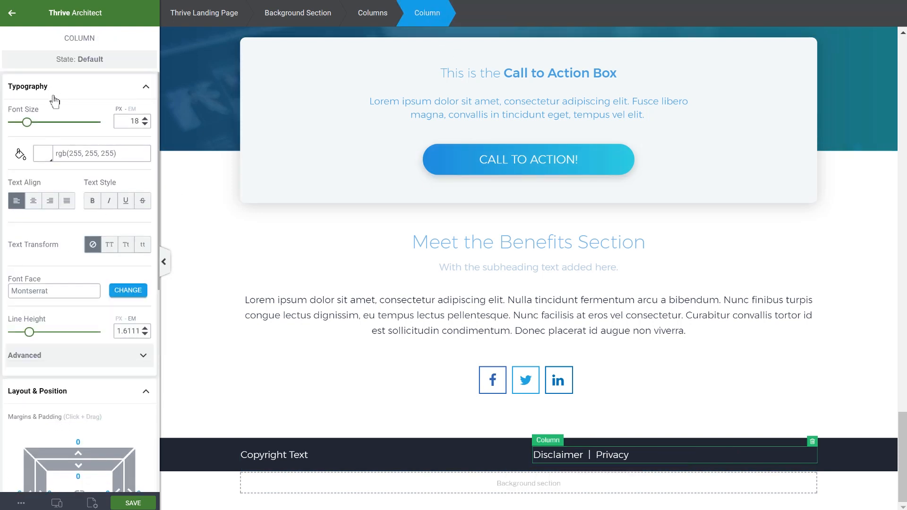
{"action": "left_click", "coordinate": [50, 202]}
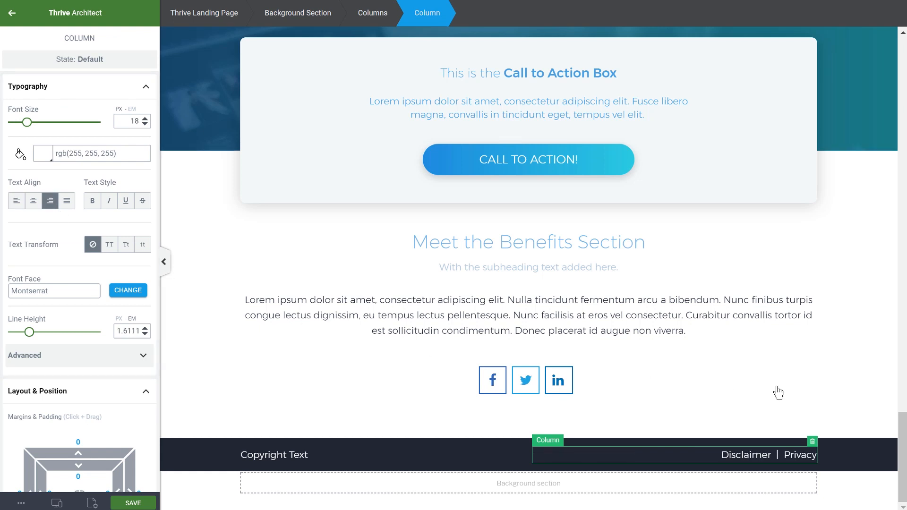
- Delete the empty background section below the dark footer
{"action": "left_click", "coordinate": [850, 397]}
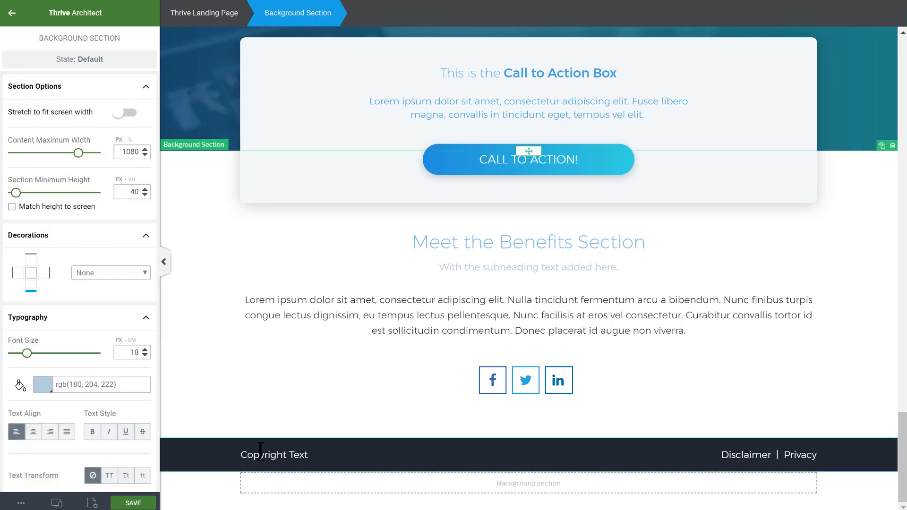
{"action": "left_click", "coordinate": [853, 490]}
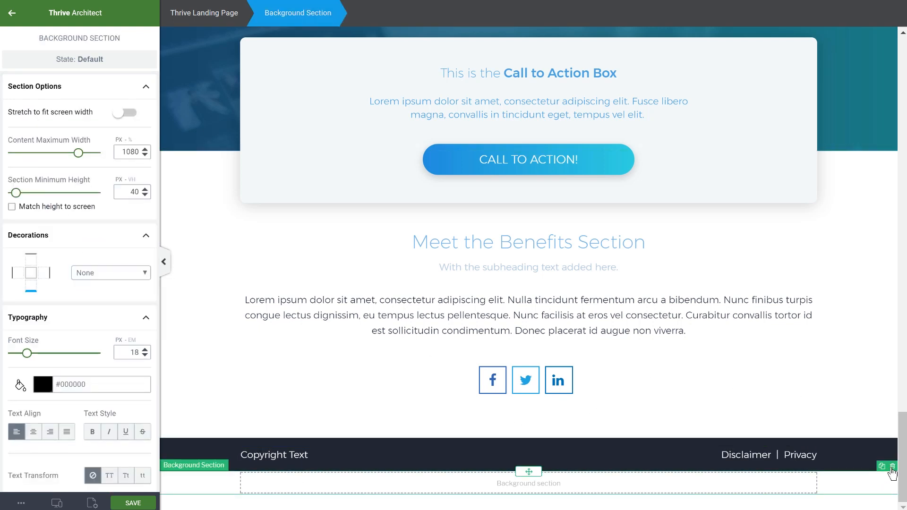
{"action": "left_click", "coordinate": [893, 467]}
- Switch to the mobile view and center the text of the footer column containing "Copyright Text"
{"action": "mouse_move", "coordinate": [58, 505]}
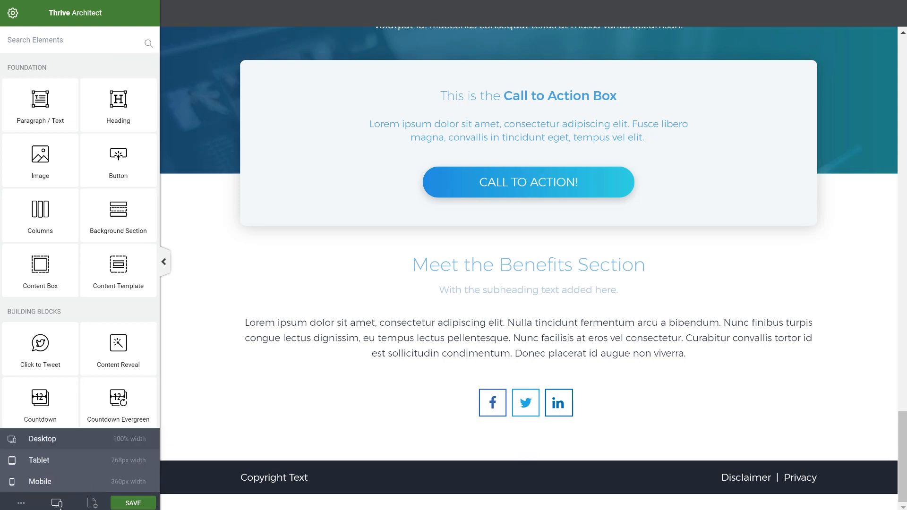
{"action": "left_click", "coordinate": [56, 481]}
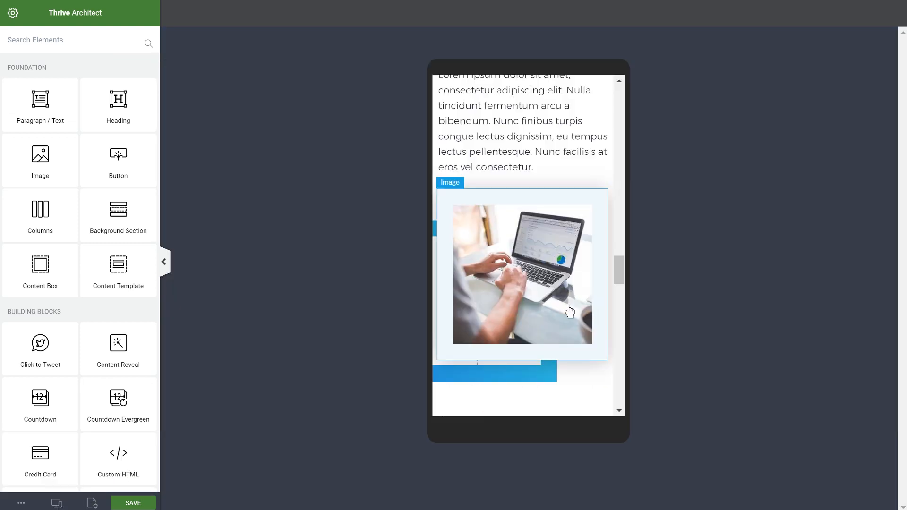
{"action": "scroll", "coordinate": [520, 328], "scroll_direction": "down", "scroll_amount": 10}
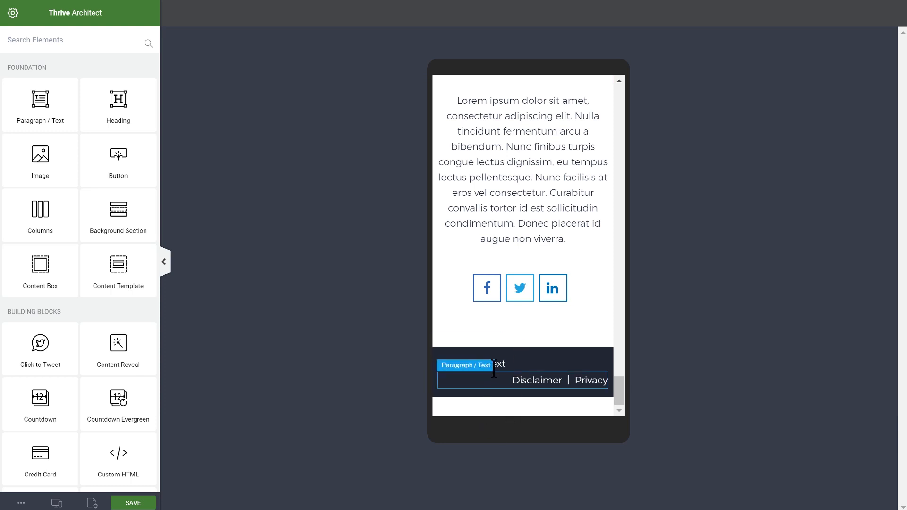
{"action": "left_click", "coordinate": [517, 364]}
{"action": "left_click", "coordinate": [428, 15]}
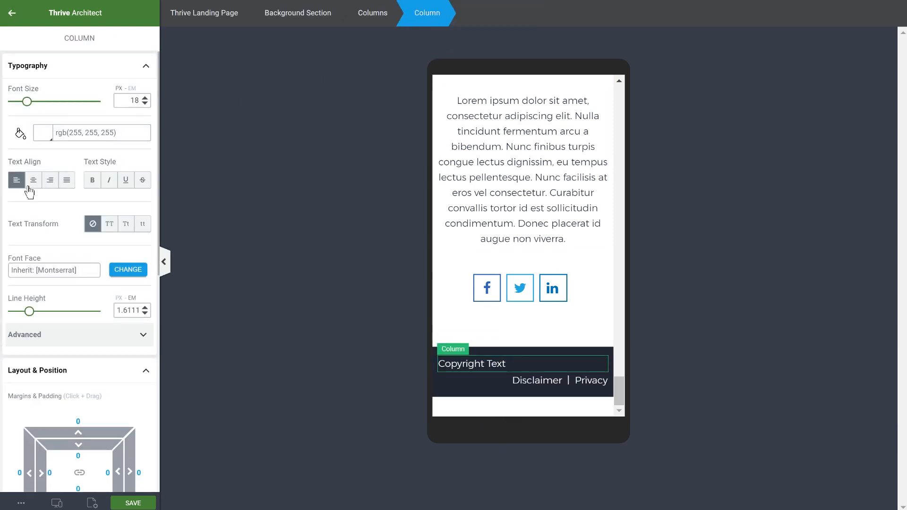
- In the mobile view, center the "Disclaimer | Privacy" column's text and set the column's top margin to 15
{"action": "left_click", "coordinate": [481, 380]}
{"action": "left_click", "coordinate": [438, 18]}
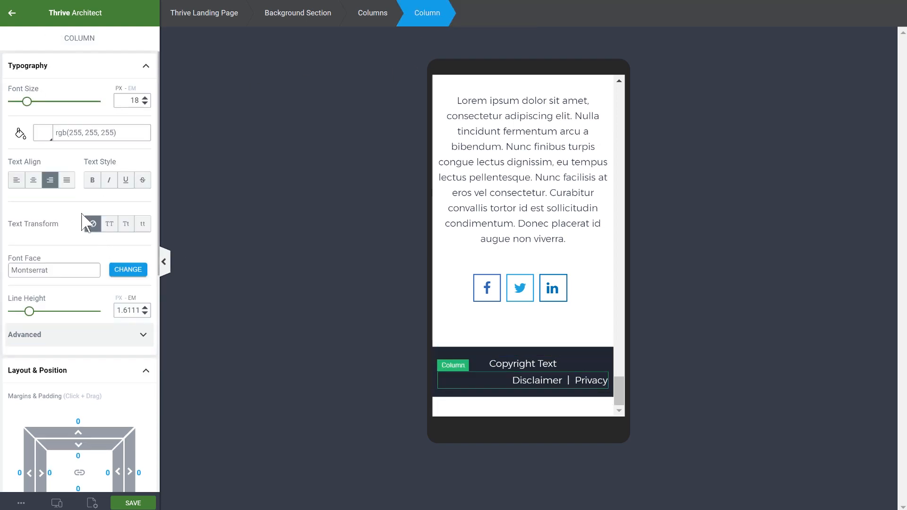
{"action": "left_click", "coordinate": [34, 184]}
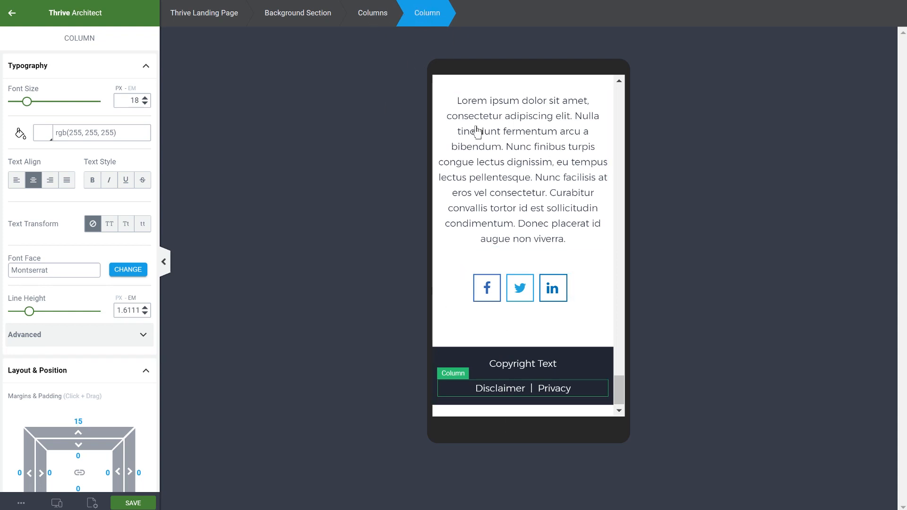
{"action": "left_click", "coordinate": [571, 395]}
{"action": "double_click", "coordinate": [499, 388]}
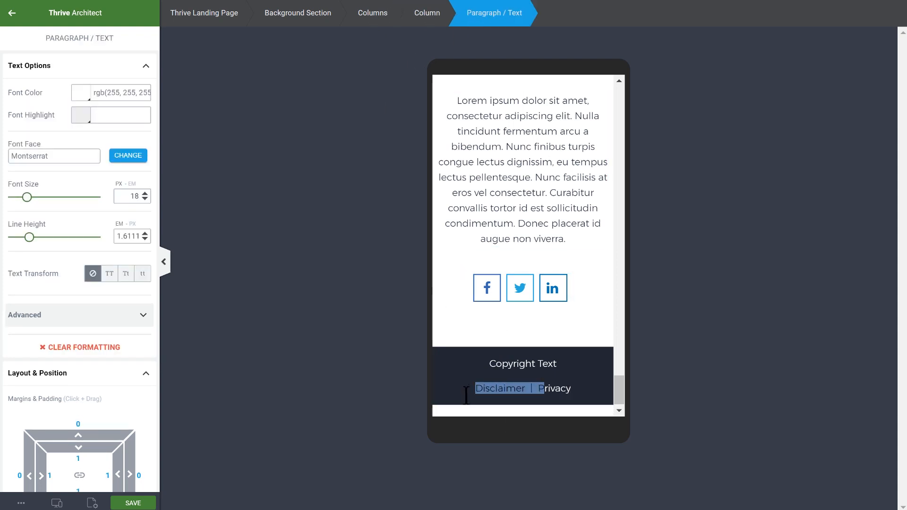
{"action": "left_click", "coordinate": [502, 388]}
{"action": "left_click_drag", "start_coordinate": [486, 388], "coordinate": [591, 385]}
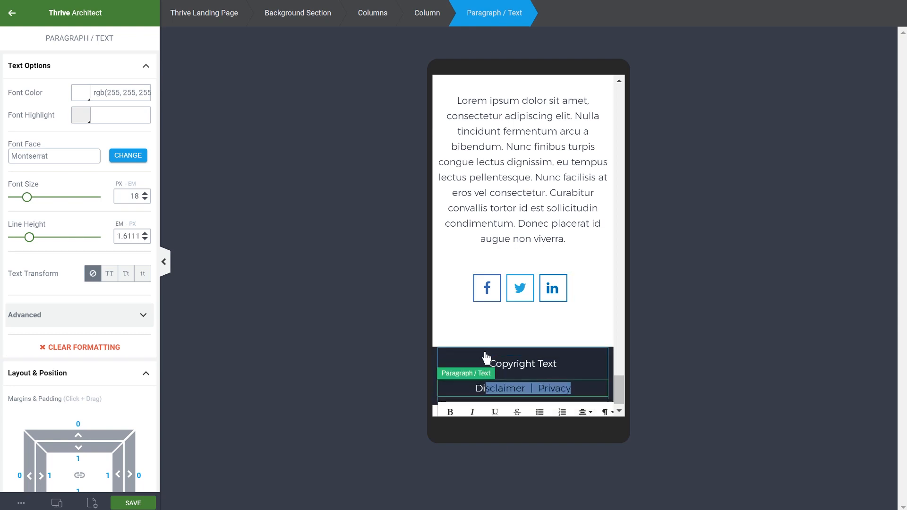
{"action": "left_click_drag", "start_coordinate": [487, 364], "coordinate": [559, 401]}
{"action": "left_click_drag", "start_coordinate": [519, 364], "coordinate": [554, 364]}
{"action": "left_click", "coordinate": [517, 365]}
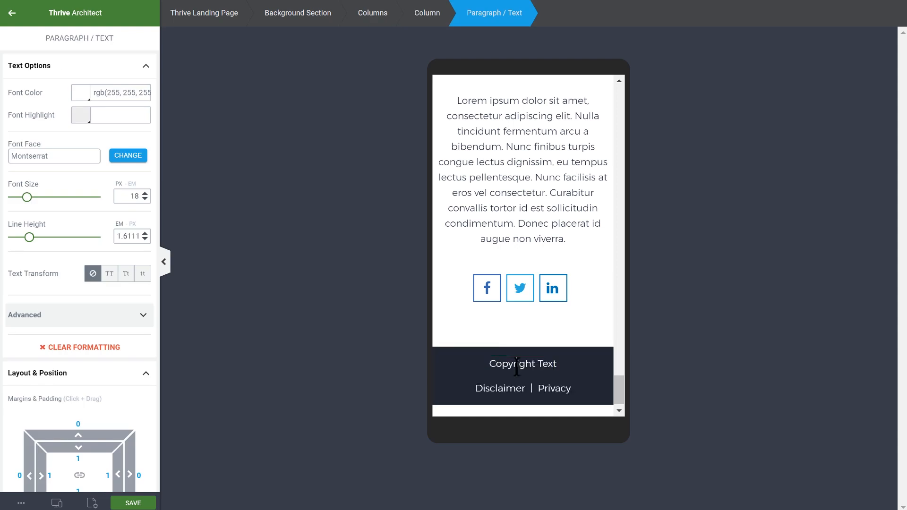
{"action": "left_click", "coordinate": [512, 334]}
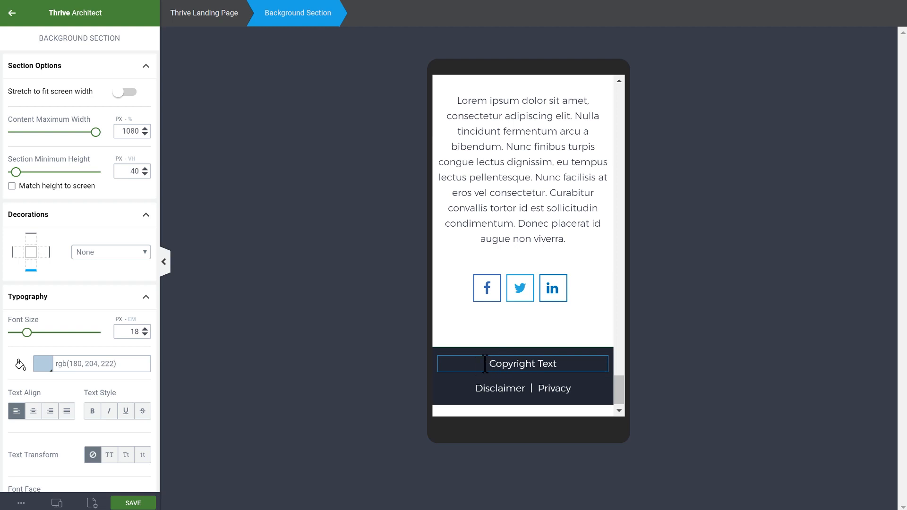
{"action": "left_click", "coordinate": [483, 388]}
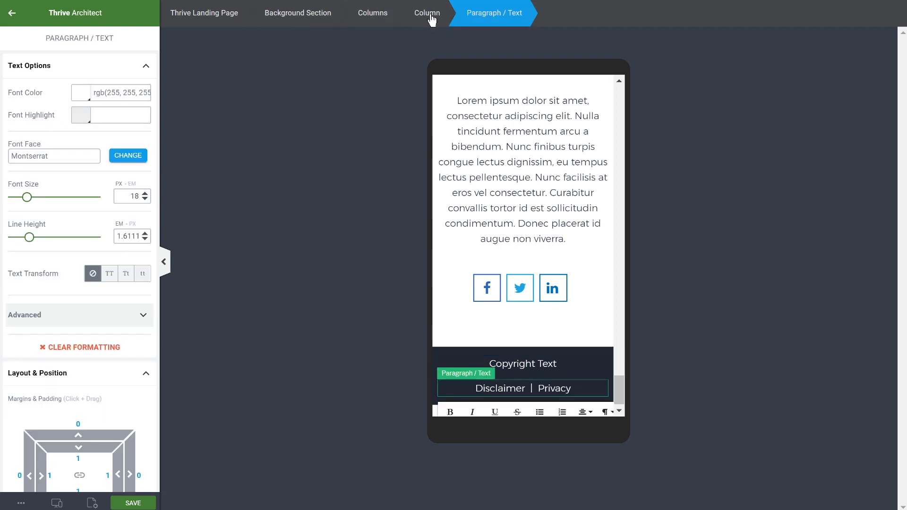
{"action": "left_click", "coordinate": [534, 331]}
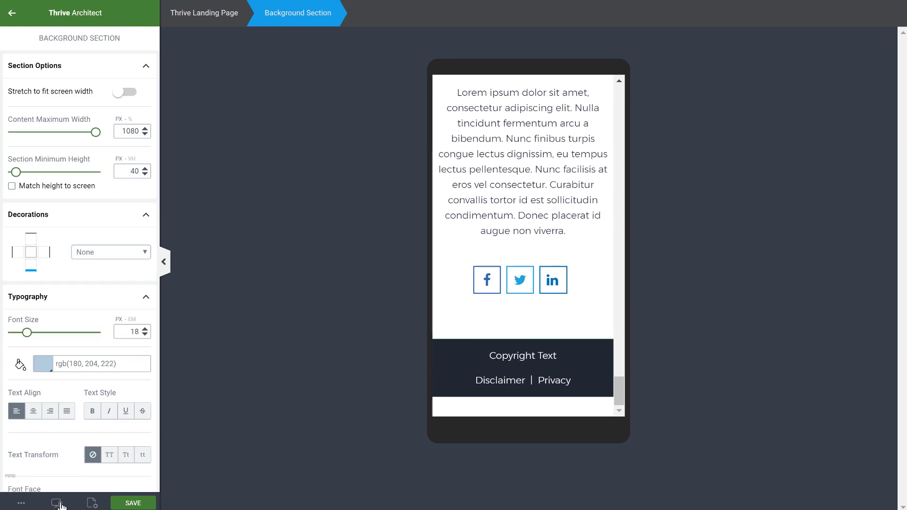
- Switch back to the desktop view and go to the top of the page to examine the layout
{"action": "mouse_move", "coordinate": [57, 503]}
{"action": "left_click", "coordinate": [53, 444]}
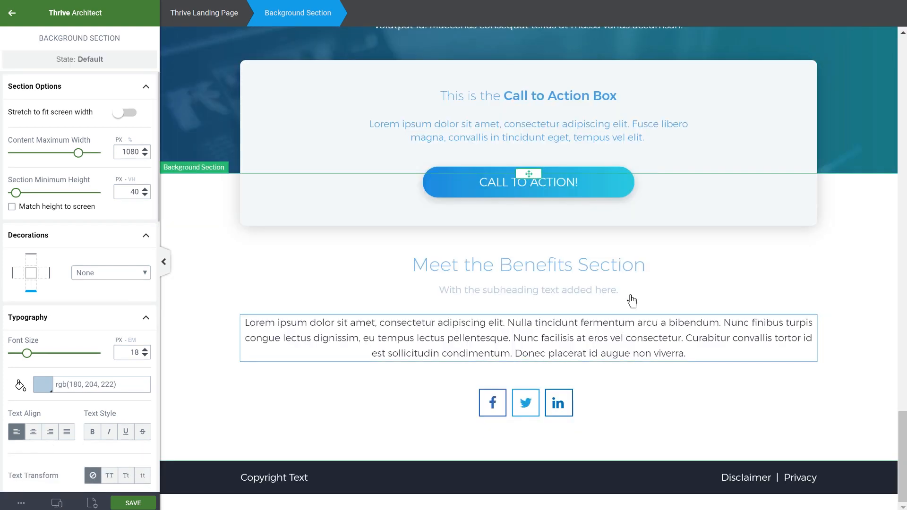
{"action": "left_click_drag", "start_coordinate": [902, 448], "coordinate": [886, 1]}
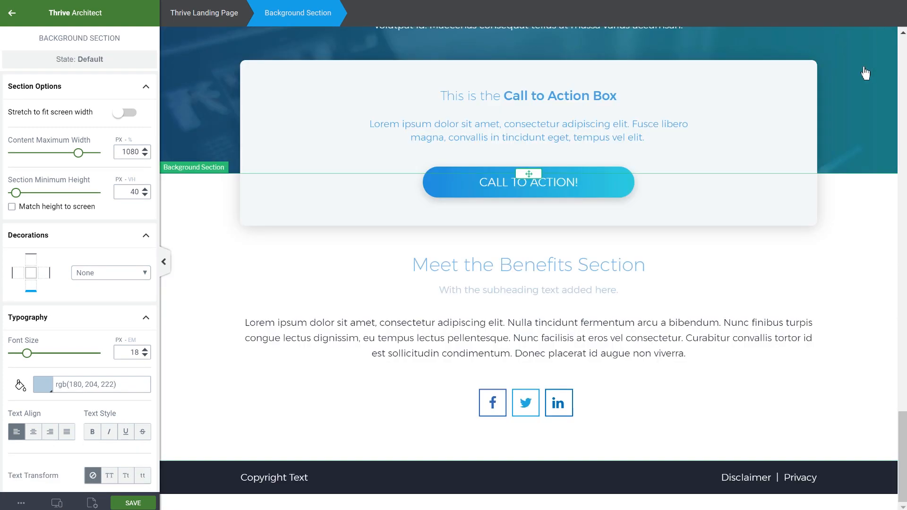
{"action": "left_click_drag", "start_coordinate": [904, 437], "coordinate": [892, 28]}
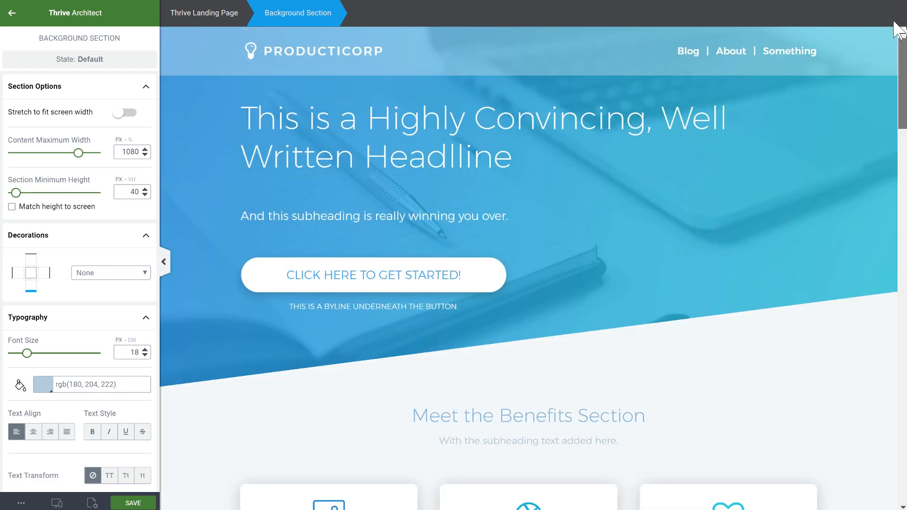
- In the tablet view, reduce the hero background section's slanted bottom edge to an angle of 8.7 degrees
{"action": "left_click", "coordinate": [678, 203]}
{"action": "left_click_drag", "start_coordinate": [903, 102], "coordinate": [903, 77]}
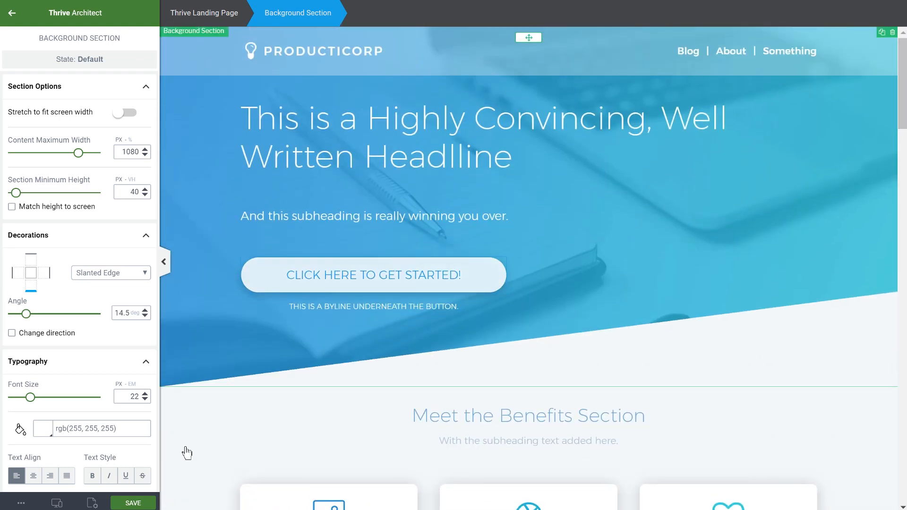
{"action": "left_click", "coordinate": [56, 503]}
{"action": "left_click", "coordinate": [50, 467]}
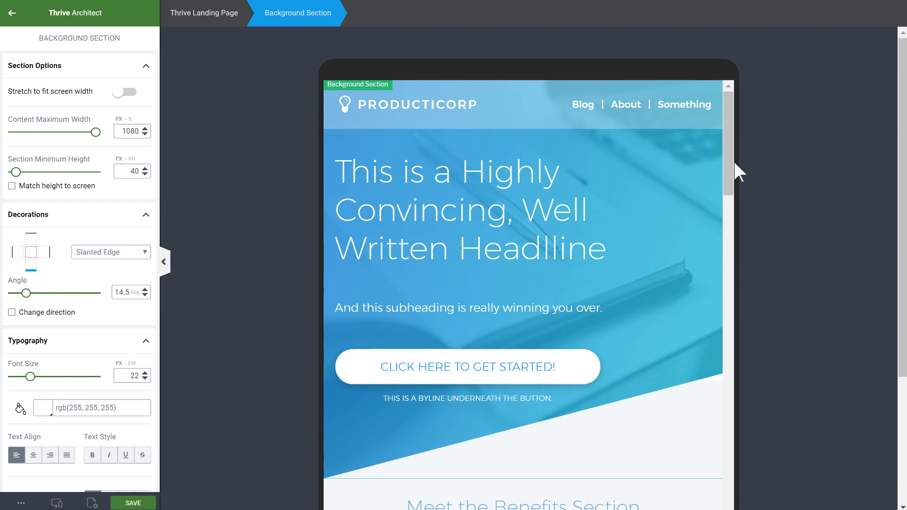
{"action": "scroll", "coordinate": [733, 186], "scroll_direction": "down", "scroll_amount": 3}
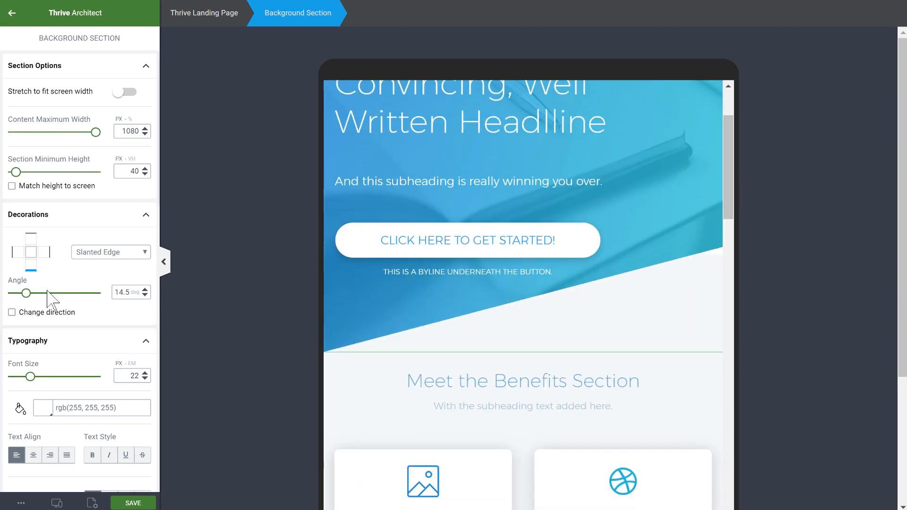
{"action": "left_click_drag", "start_coordinate": [26, 295], "coordinate": [22, 297]}
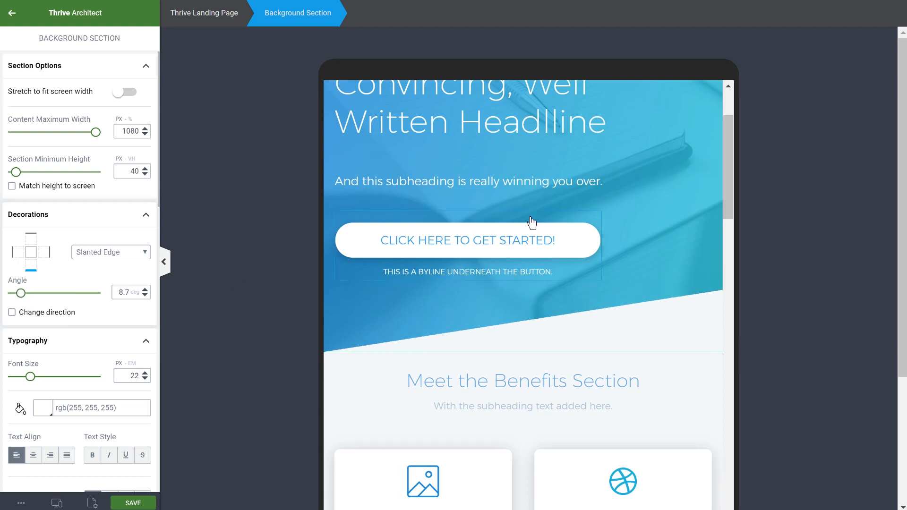
- Examine the tablet layout from the hero section down to the footer and return to the page's beginning
{"action": "scroll", "coordinate": [531, 222], "scroll_direction": "down", "scroll_amount": 10}
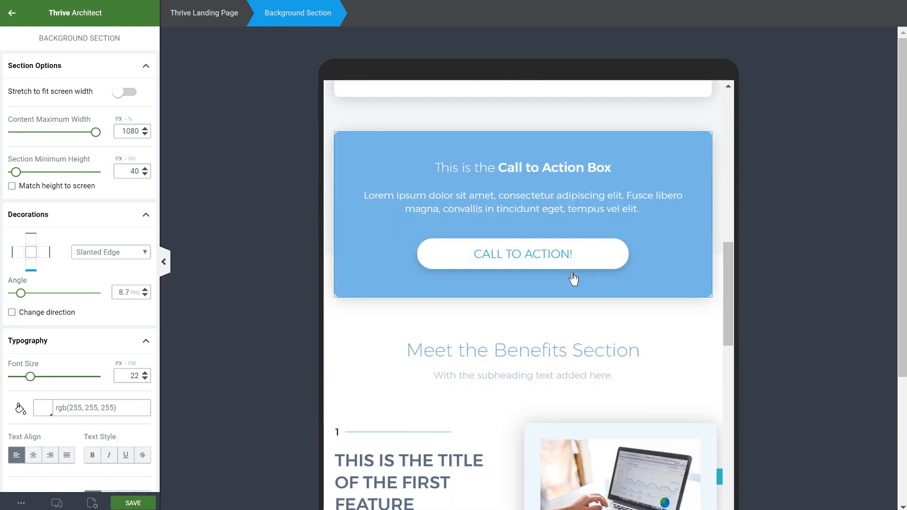
{"action": "scroll", "coordinate": [573, 279], "scroll_direction": "down", "scroll_amount": 10}
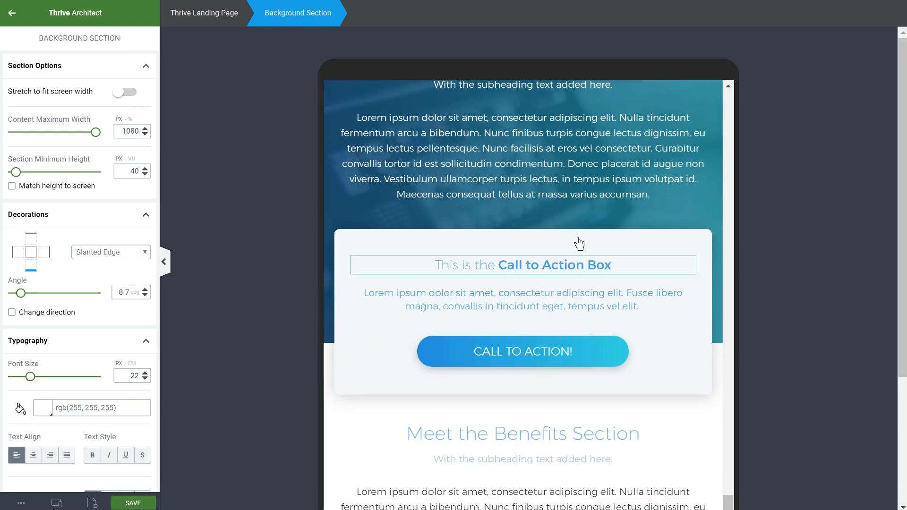
{"action": "scroll", "coordinate": [591, 366], "scroll_direction": "down", "scroll_amount": 5}
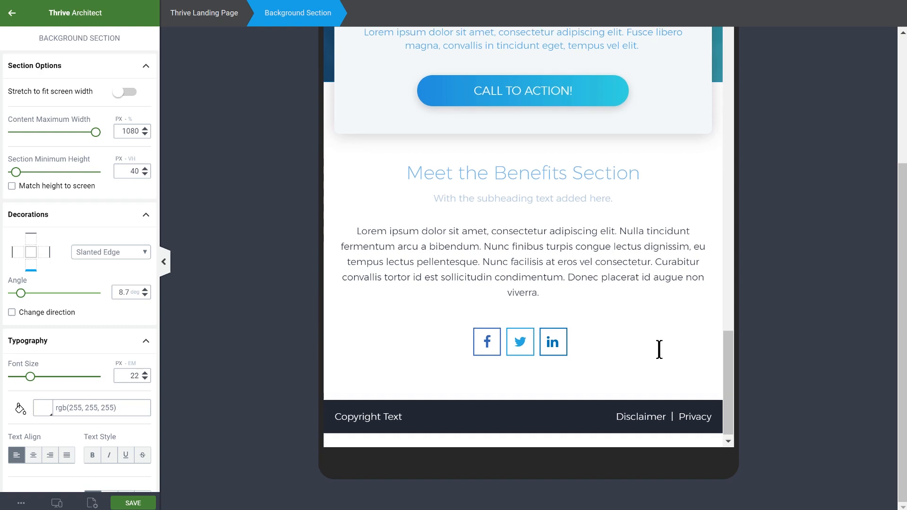
{"action": "scroll", "coordinate": [680, 347], "scroll_direction": "up", "scroll_amount": 4}
{"action": "left_click_drag", "start_coordinate": [732, 344], "coordinate": [711, 60]}
{"action": "scroll", "coordinate": [789, 169], "scroll_direction": "up", "scroll_amount": 4}
{"action": "scroll", "coordinate": [651, 255], "scroll_direction": "up", "scroll_amount": 8}
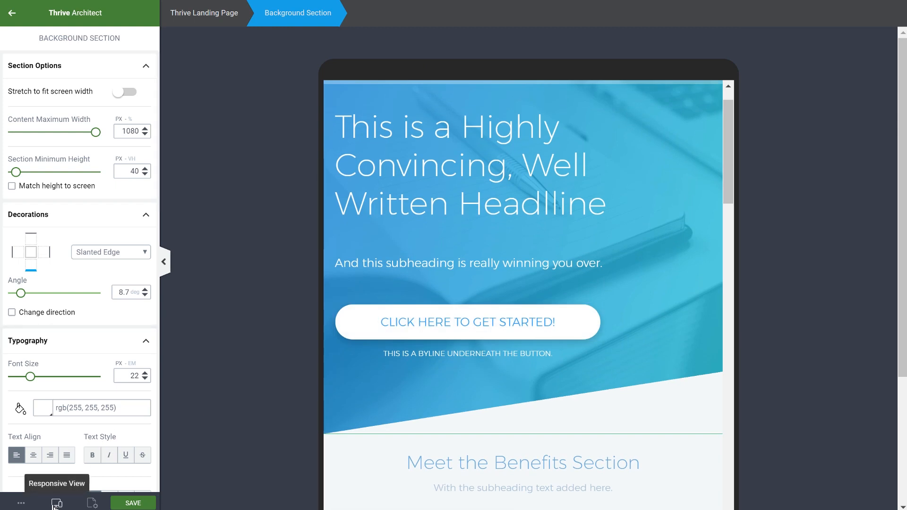
- Switch to the mobile view and center the text of the header column containing "Blog | About | Something"
{"action": "mouse_move", "coordinate": [57, 502]}
{"action": "left_click", "coordinate": [127, 487]}
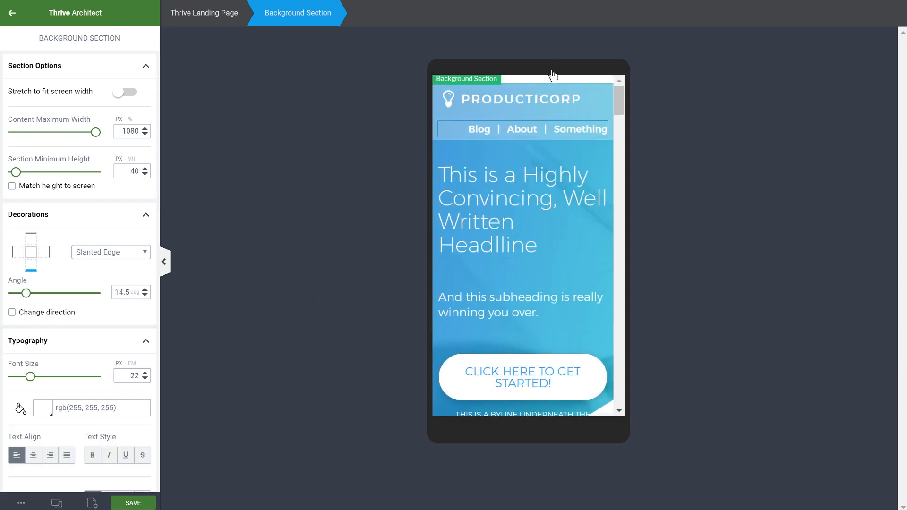
{"action": "left_click", "coordinate": [537, 128]}
{"action": "left_click", "coordinate": [427, 13]}
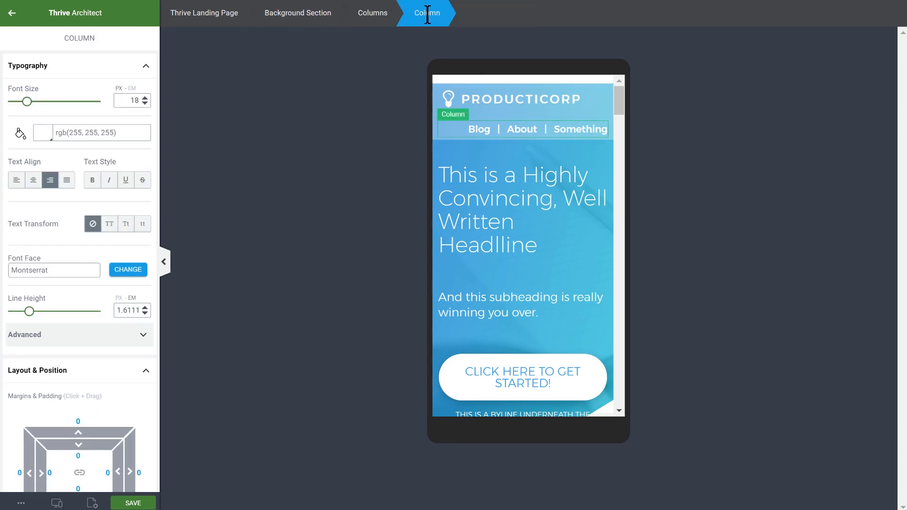
{"action": "left_click", "coordinate": [34, 181]}
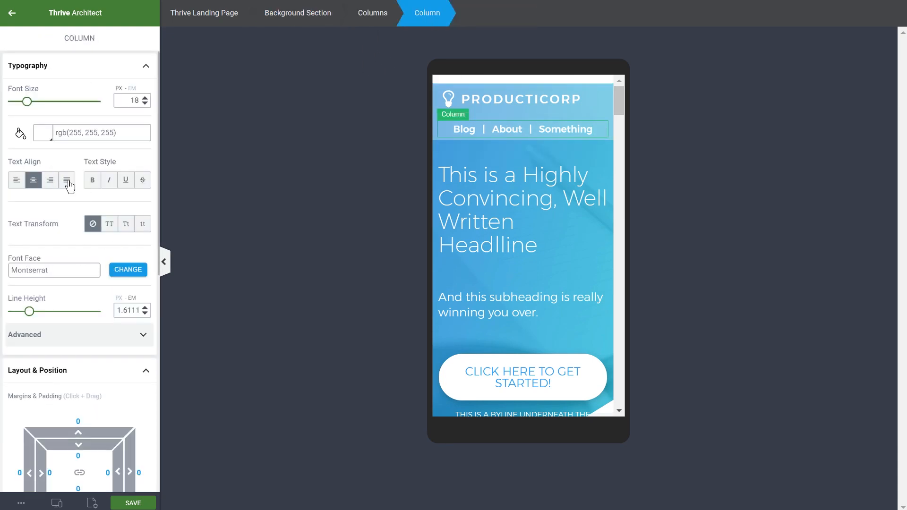
- In the mobile view, set the PRODUCTICORP logo content box's left margin to 18 and its top margin to 0
{"action": "left_click", "coordinate": [469, 97]}
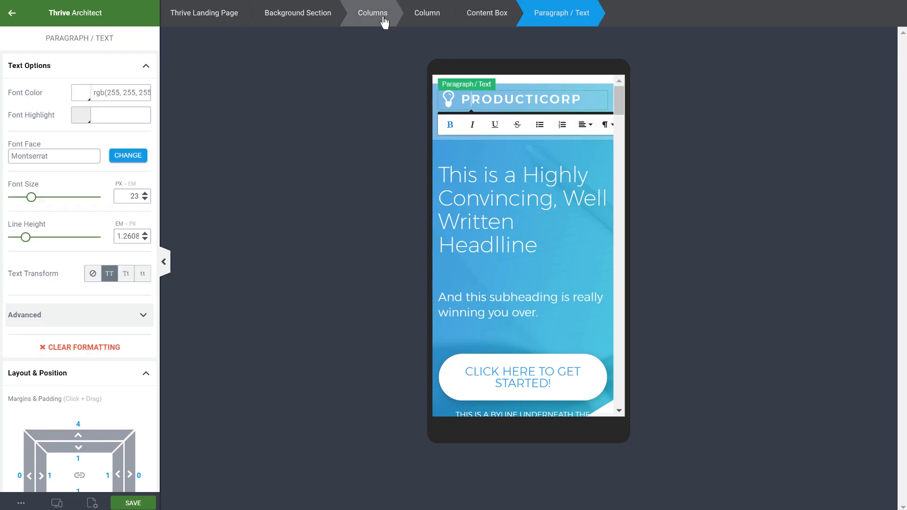
{"action": "left_click", "coordinate": [498, 16]}
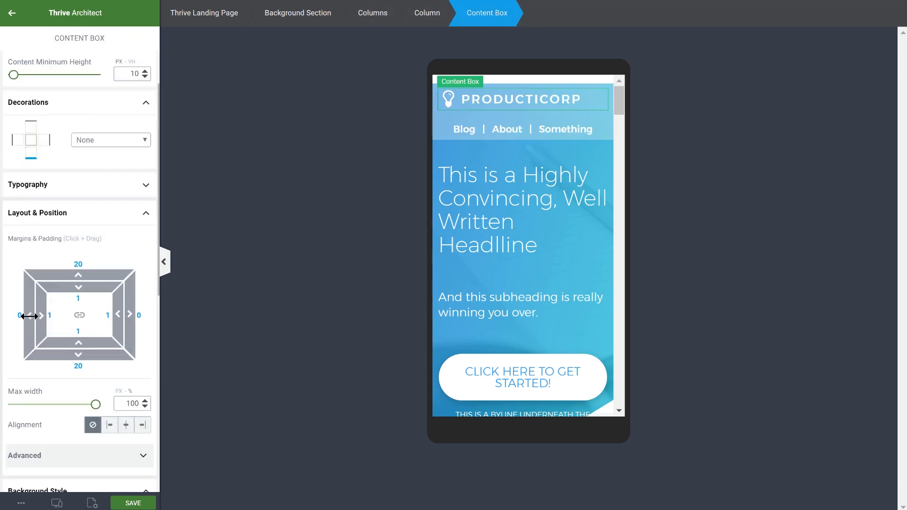
{"action": "left_click_drag", "start_coordinate": [30, 316], "coordinate": [5, 315]}
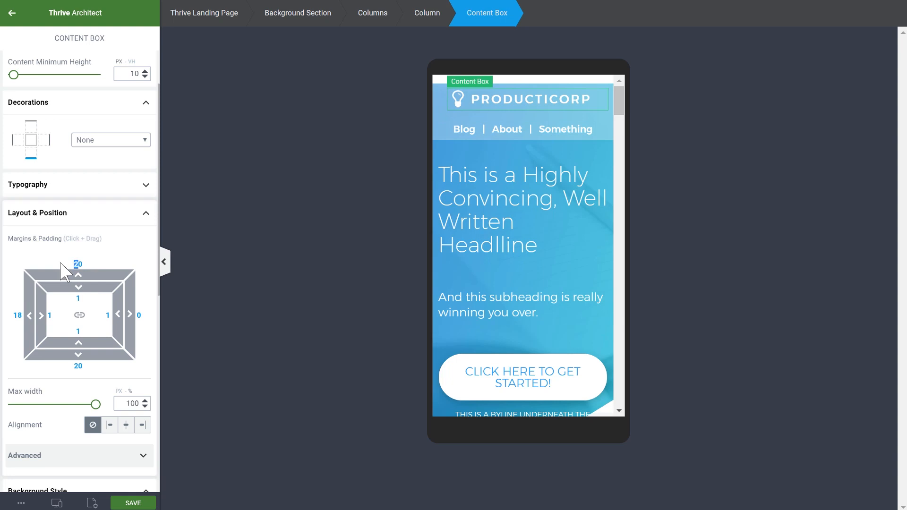
{"action": "type", "text": "0"}
{"action": "left_click", "coordinate": [508, 151]}
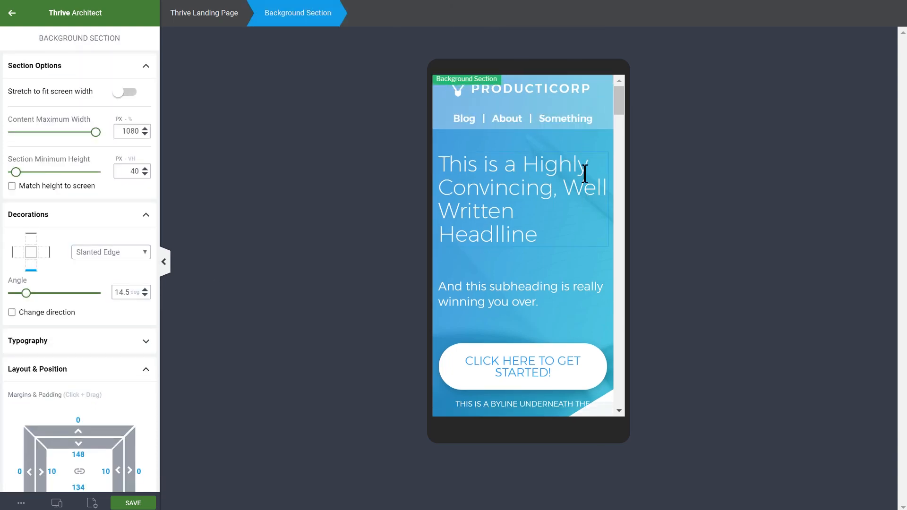
- Set the bottom margin of the hero headline to 30 in the mobile view
{"action": "scroll", "coordinate": [583, 198], "scroll_direction": "down", "scroll_amount": 3}
{"action": "scroll", "coordinate": [567, 189], "scroll_direction": "up", "scroll_amount": 2}
{"action": "left_click", "coordinate": [524, 122]}
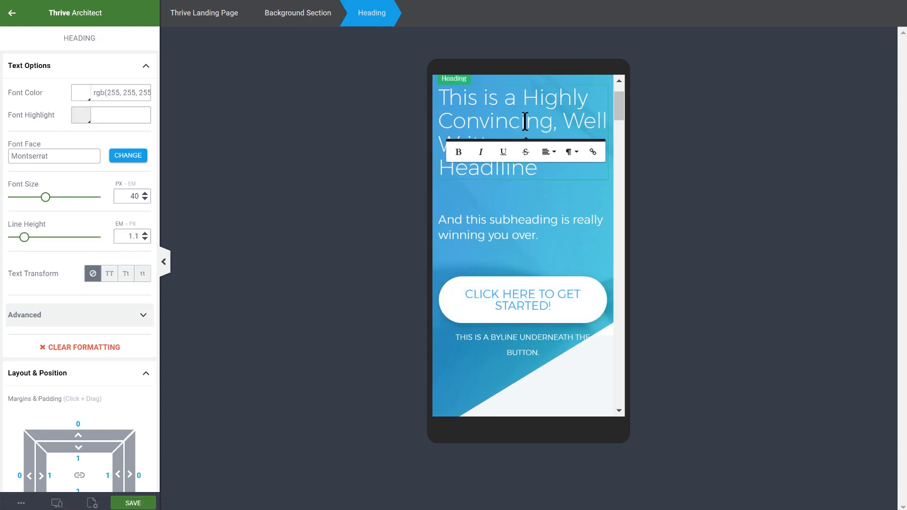
{"action": "scroll", "coordinate": [540, 194], "scroll_direction": "down", "scroll_amount": 1}
{"action": "scroll", "coordinate": [533, 179], "scroll_direction": "up", "scroll_amount": 1}
{"action": "scroll", "coordinate": [67, 322], "scroll_direction": "down", "scroll_amount": 3}
{"action": "left_click_drag", "start_coordinate": [81, 391], "coordinate": [59, 396]}
{"action": "type", "text": "30"}
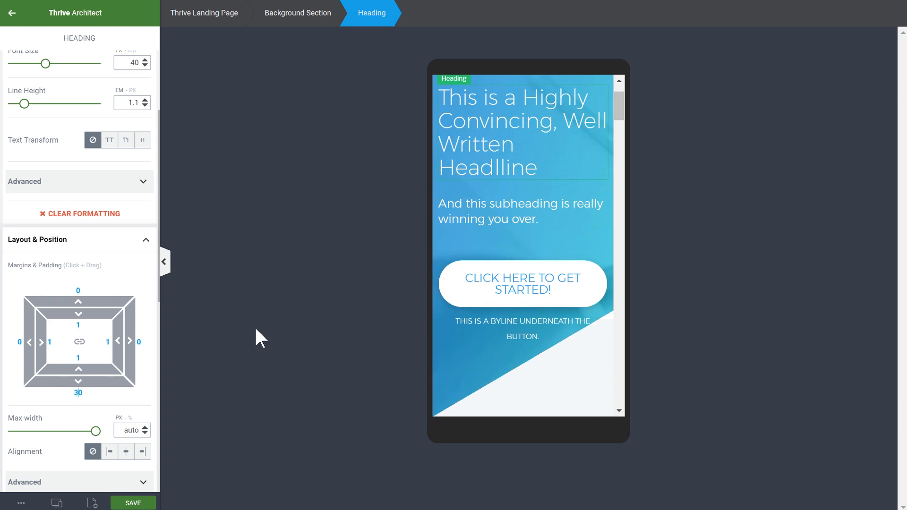
- Set the bottom margin of the hero subheading paragraph to 20 in the mobile view
{"action": "left_click", "coordinate": [536, 204]}
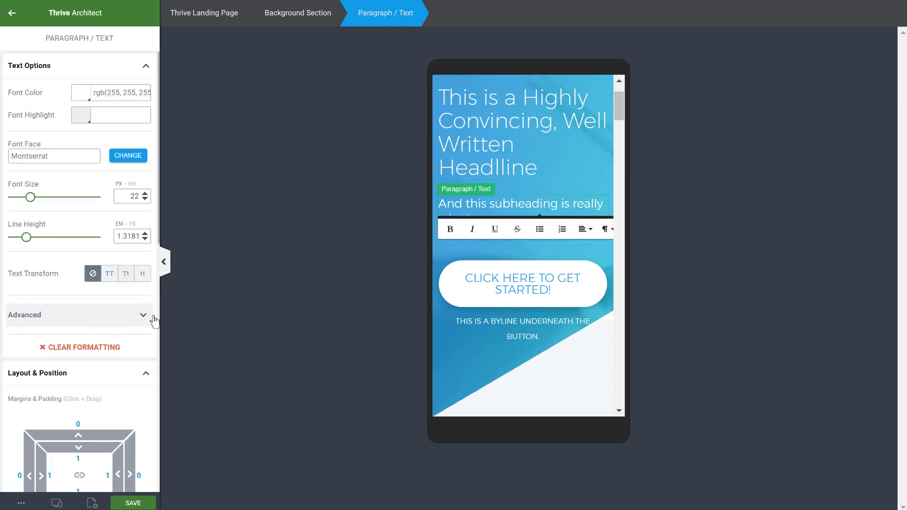
{"action": "scroll", "coordinate": [80, 324], "scroll_direction": "down", "scroll_amount": 3}
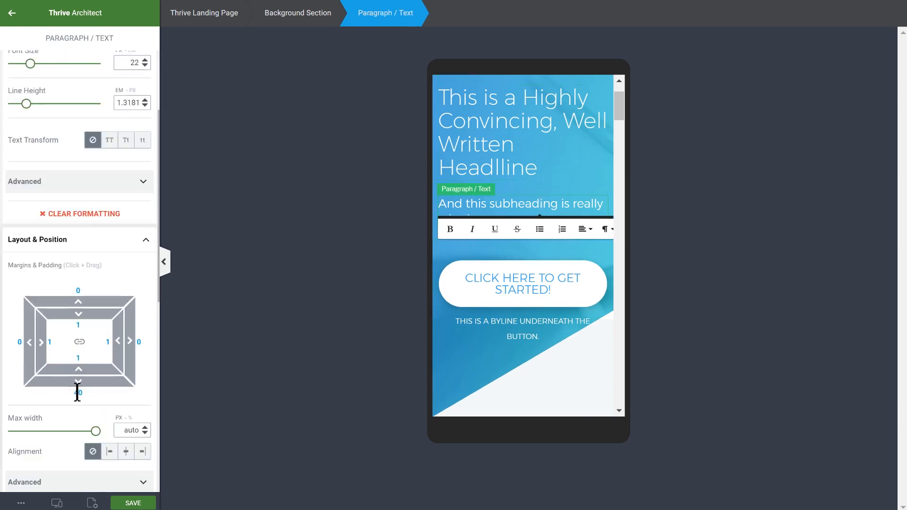
{"action": "left_click_drag", "start_coordinate": [80, 392], "coordinate": [63, 393]}
{"action": "type", "text": "20"}
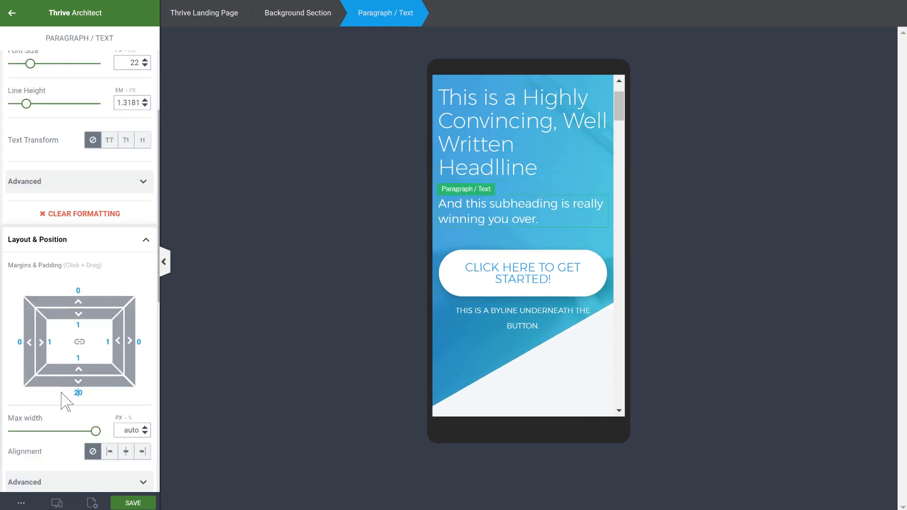
- Reduce the hero background section's slanted edge angle to 7.2 degrees in the mobile view
{"action": "left_click", "coordinate": [477, 364]}
{"action": "scroll", "coordinate": [47, 264], "scroll_direction": "down", "scroll_amount": 1}
{"action": "left_click_drag", "start_coordinate": [29, 227], "coordinate": [19, 227]}
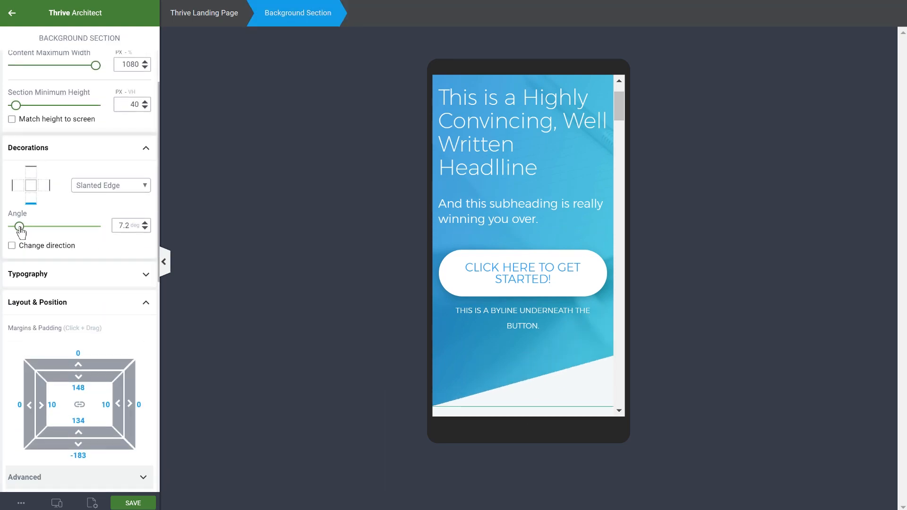
- Examine the mobile layout of the benefit boxes, feature highlights, call-to-action boxes and footer, then return to the hero section
{"action": "scroll", "coordinate": [471, 266], "scroll_direction": "down", "scroll_amount": 5}
{"action": "scroll", "coordinate": [475, 272], "scroll_direction": "up", "scroll_amount": 1}
{"action": "scroll", "coordinate": [494, 230], "scroll_direction": "down", "scroll_amount": 10}
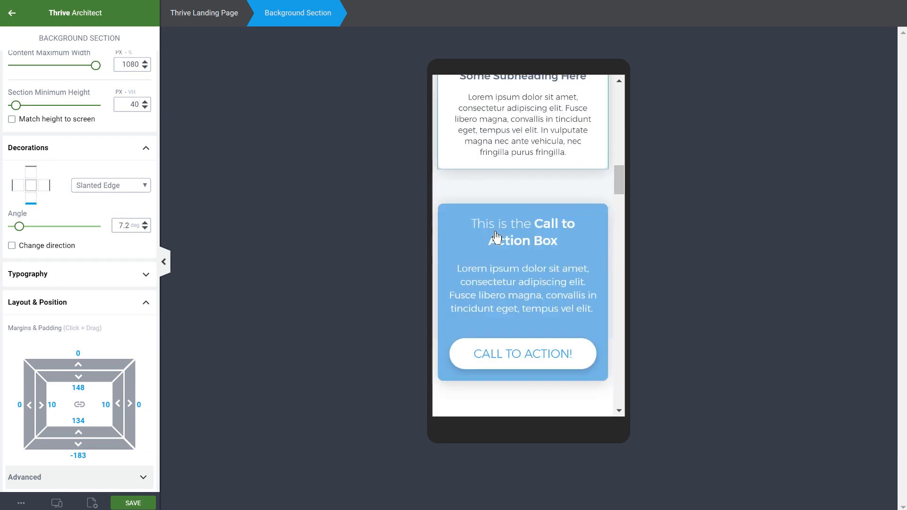
{"action": "scroll", "coordinate": [488, 245], "scroll_direction": "down", "scroll_amount": 4}
{"action": "scroll", "coordinate": [496, 239], "scroll_direction": "up", "scroll_amount": 1}
{"action": "scroll", "coordinate": [498, 239], "scroll_direction": "up", "scroll_amount": 2}
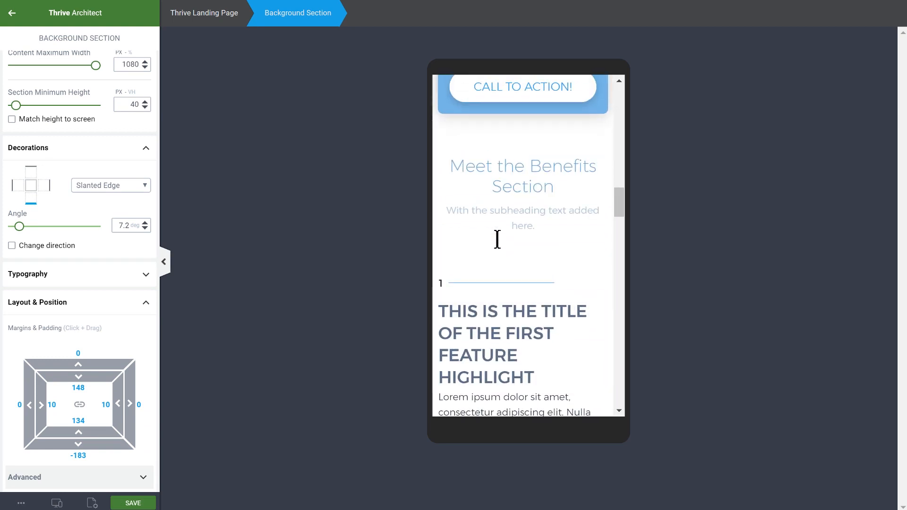
{"action": "scroll", "coordinate": [498, 246], "scroll_direction": "down", "scroll_amount": 7}
{"action": "scroll", "coordinate": [499, 245], "scroll_direction": "down", "scroll_amount": 5}
{"action": "scroll", "coordinate": [499, 246], "scroll_direction": "up", "scroll_amount": 8}
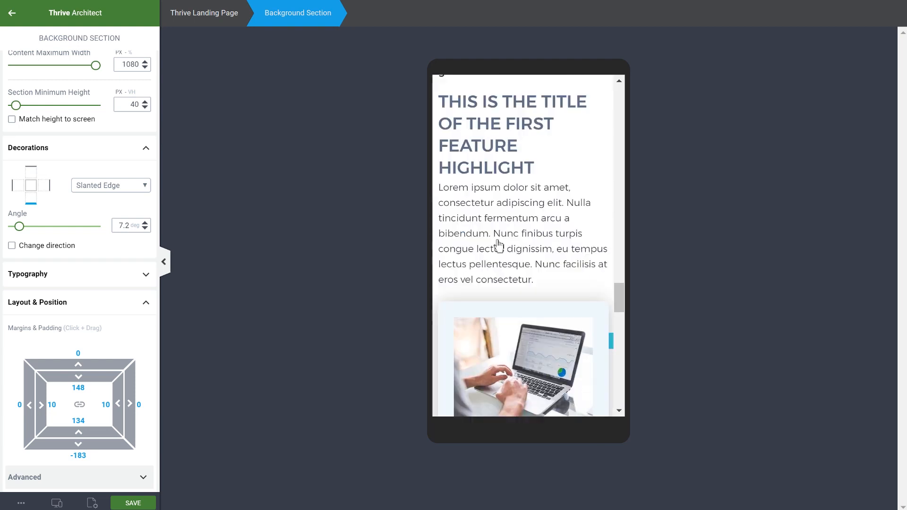
{"action": "scroll", "coordinate": [496, 241], "scroll_direction": "down", "scroll_amount": 3}
{"action": "scroll", "coordinate": [504, 203], "scroll_direction": "up", "scroll_amount": 6}
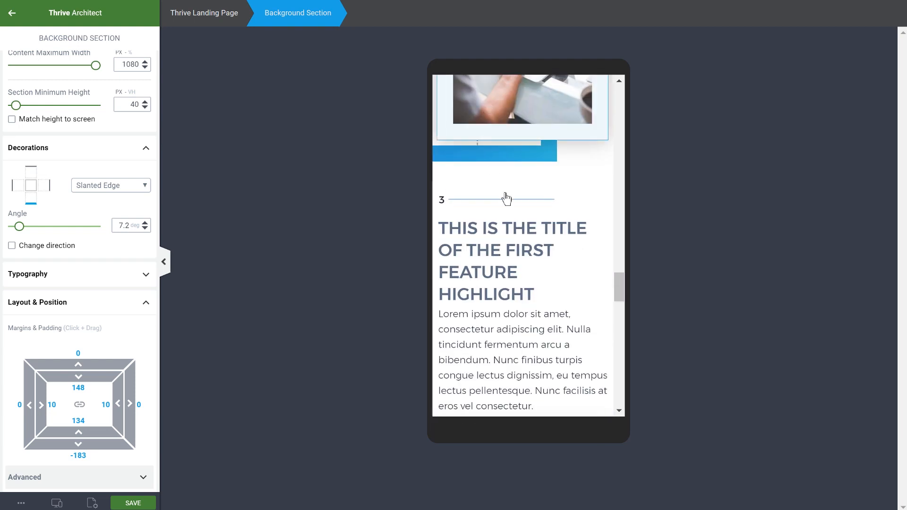
{"action": "scroll", "coordinate": [515, 236], "scroll_direction": "down", "scroll_amount": 7}
{"action": "scroll", "coordinate": [521, 241], "scroll_direction": "down", "scroll_amount": 4}
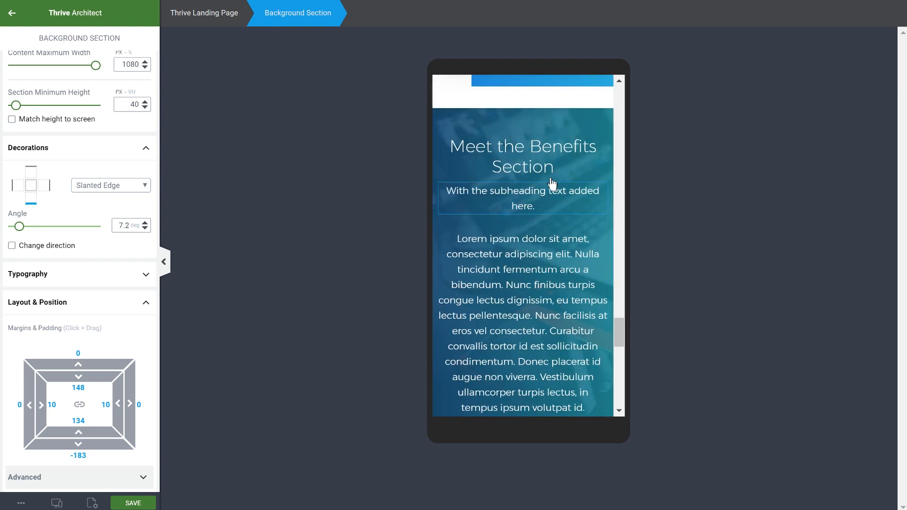
{"action": "scroll", "coordinate": [550, 184], "scroll_direction": "down", "scroll_amount": 4}
{"action": "scroll", "coordinate": [553, 184], "scroll_direction": "down", "scroll_amount": 9}
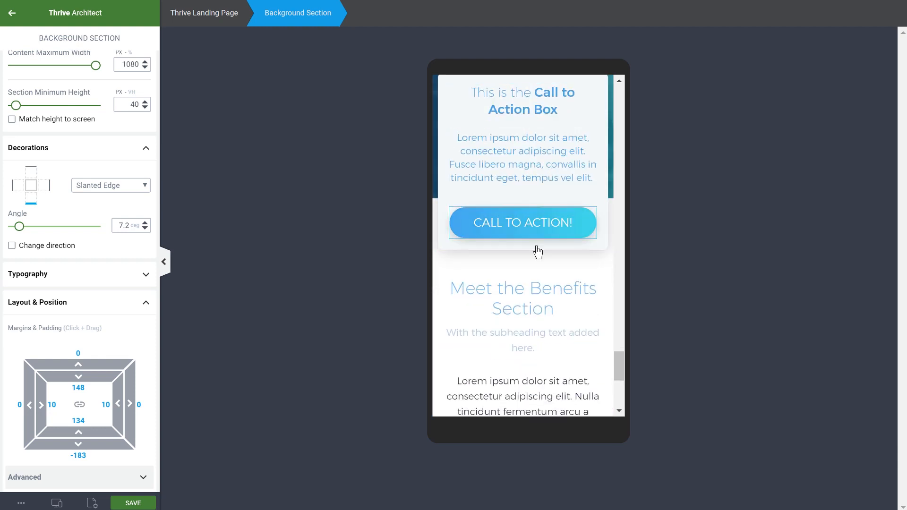
{"action": "scroll", "coordinate": [553, 222], "scroll_direction": "down", "scroll_amount": 3}
{"action": "scroll", "coordinate": [539, 348], "scroll_direction": "up", "scroll_amount": 8}
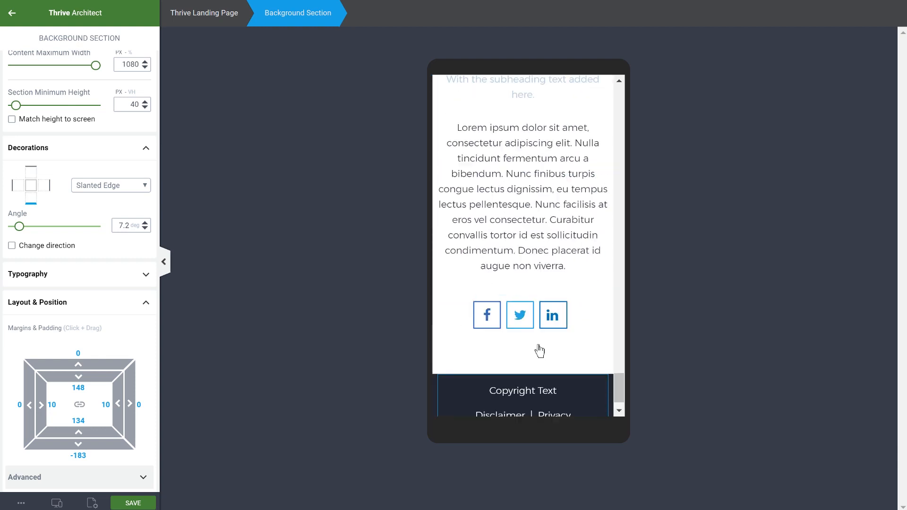
{"action": "scroll", "coordinate": [537, 344], "scroll_direction": "up", "scroll_amount": 10}
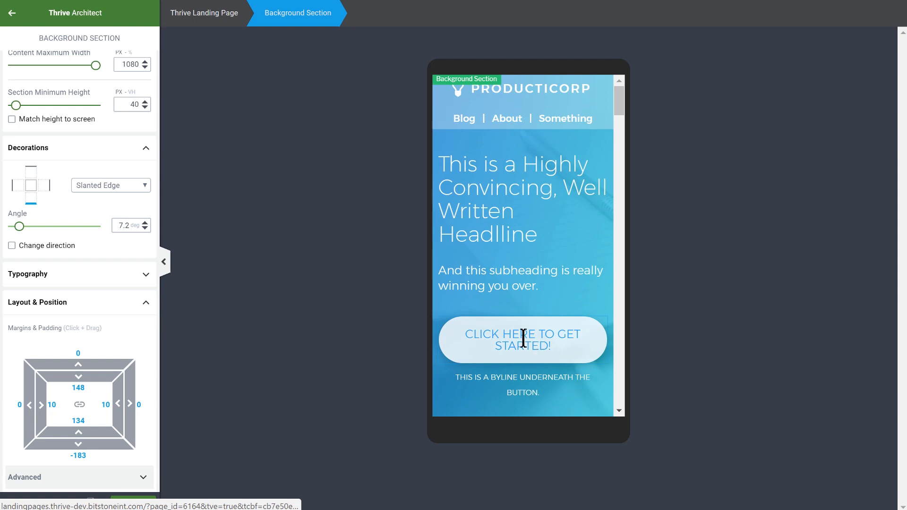
- Switch back to the desktop view and examine the whole page from the hero section down to the footer
{"action": "left_click", "coordinate": [56, 502]}
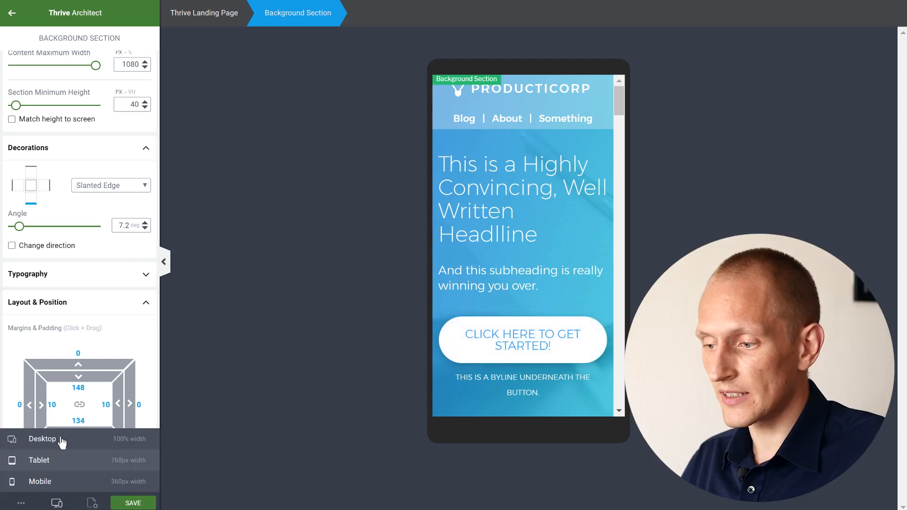
{"action": "left_click", "coordinate": [43, 439]}
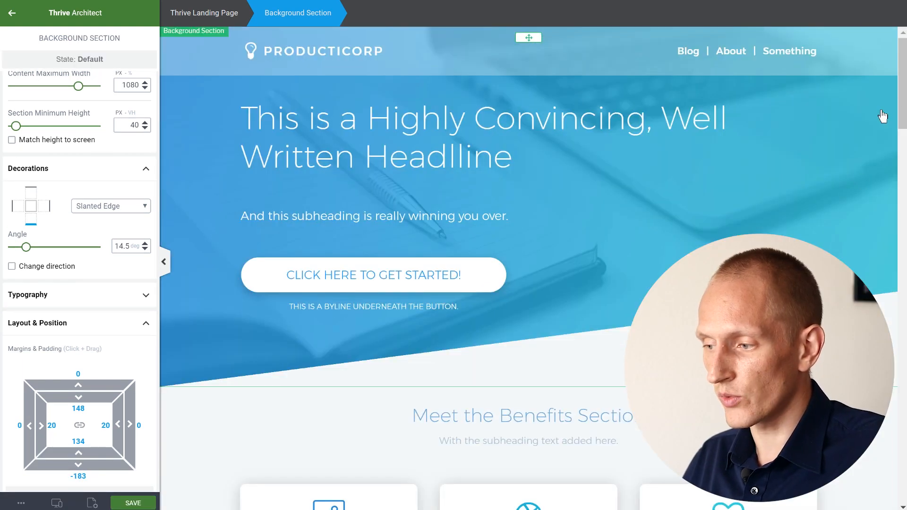
{"action": "scroll", "coordinate": [904, 110], "scroll_direction": "down", "scroll_amount": 1}
{"action": "scroll", "coordinate": [904, 109], "scroll_direction": "down", "scroll_amount": 15}
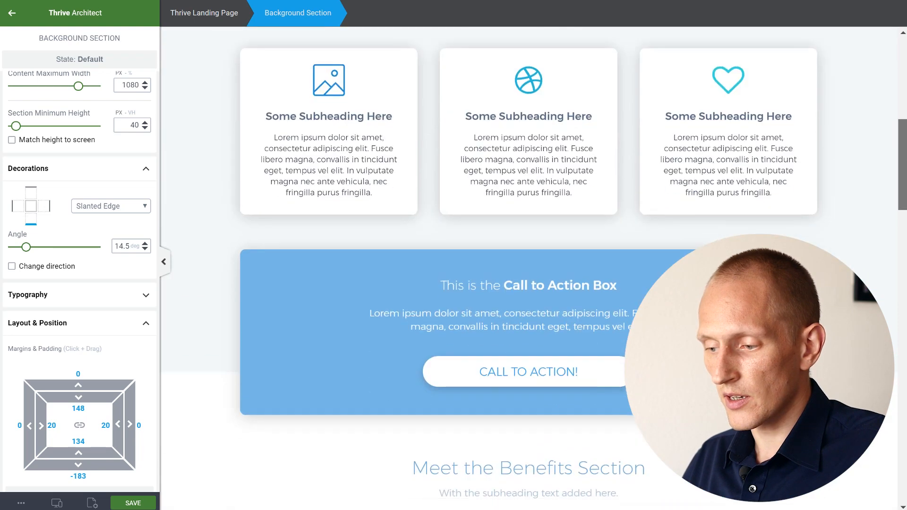
{"action": "scroll", "coordinate": [528, 264], "scroll_direction": "down", "scroll_amount": 16}
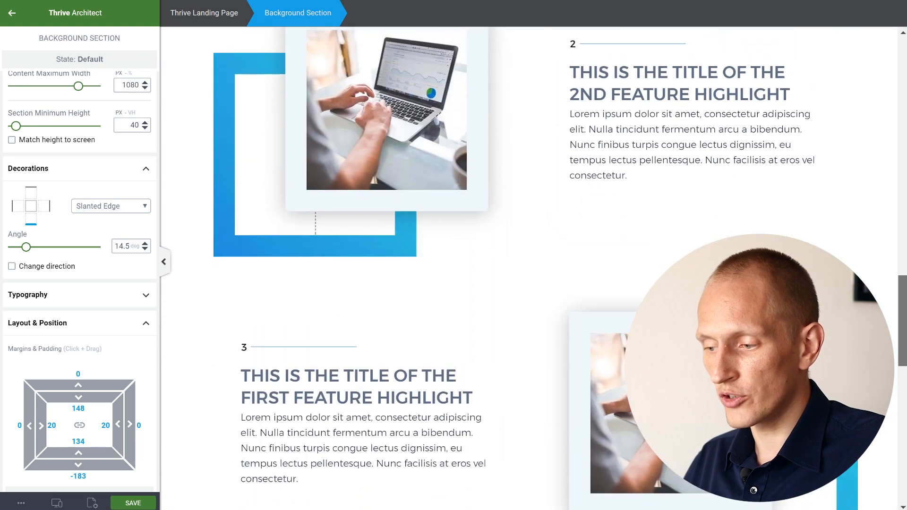
{"action": "scroll", "coordinate": [528, 265], "scroll_direction": "down", "scroll_amount": 6}
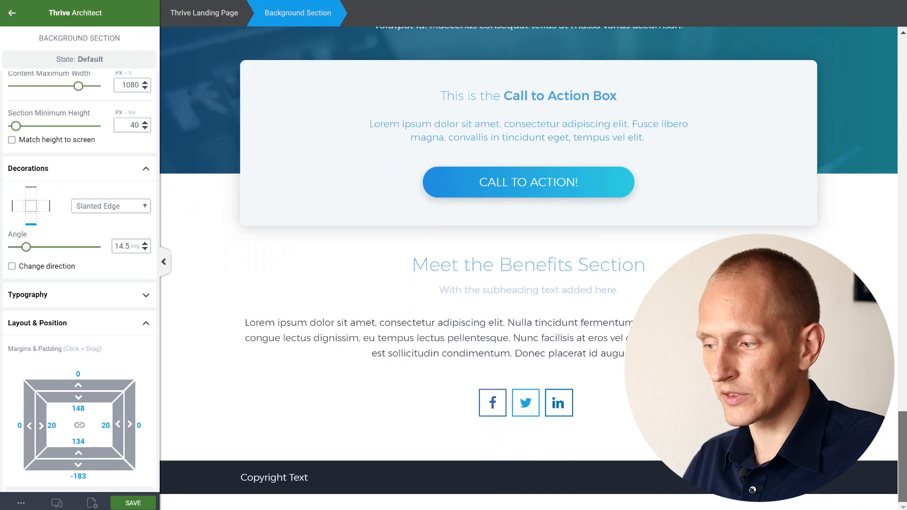